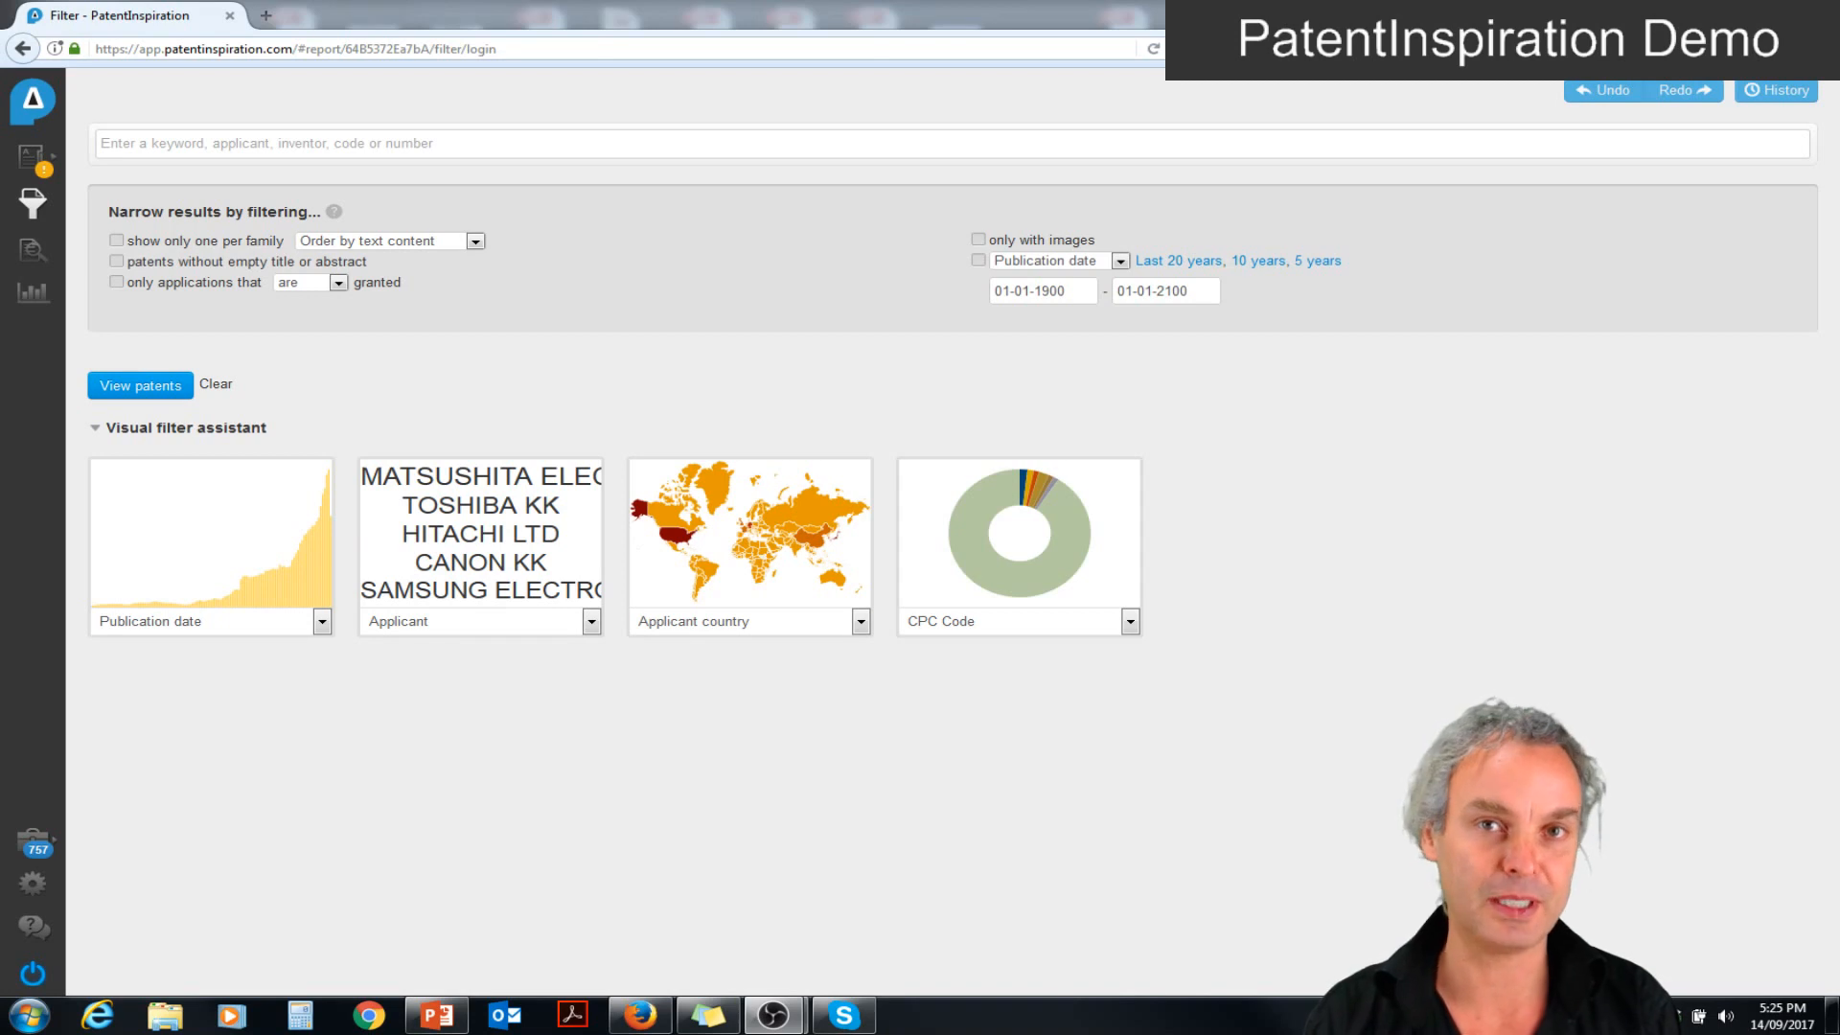
Add a keyword filter for the exact phrase "roller skate" in title and abstract, with stemming enabled
click(485, 145)
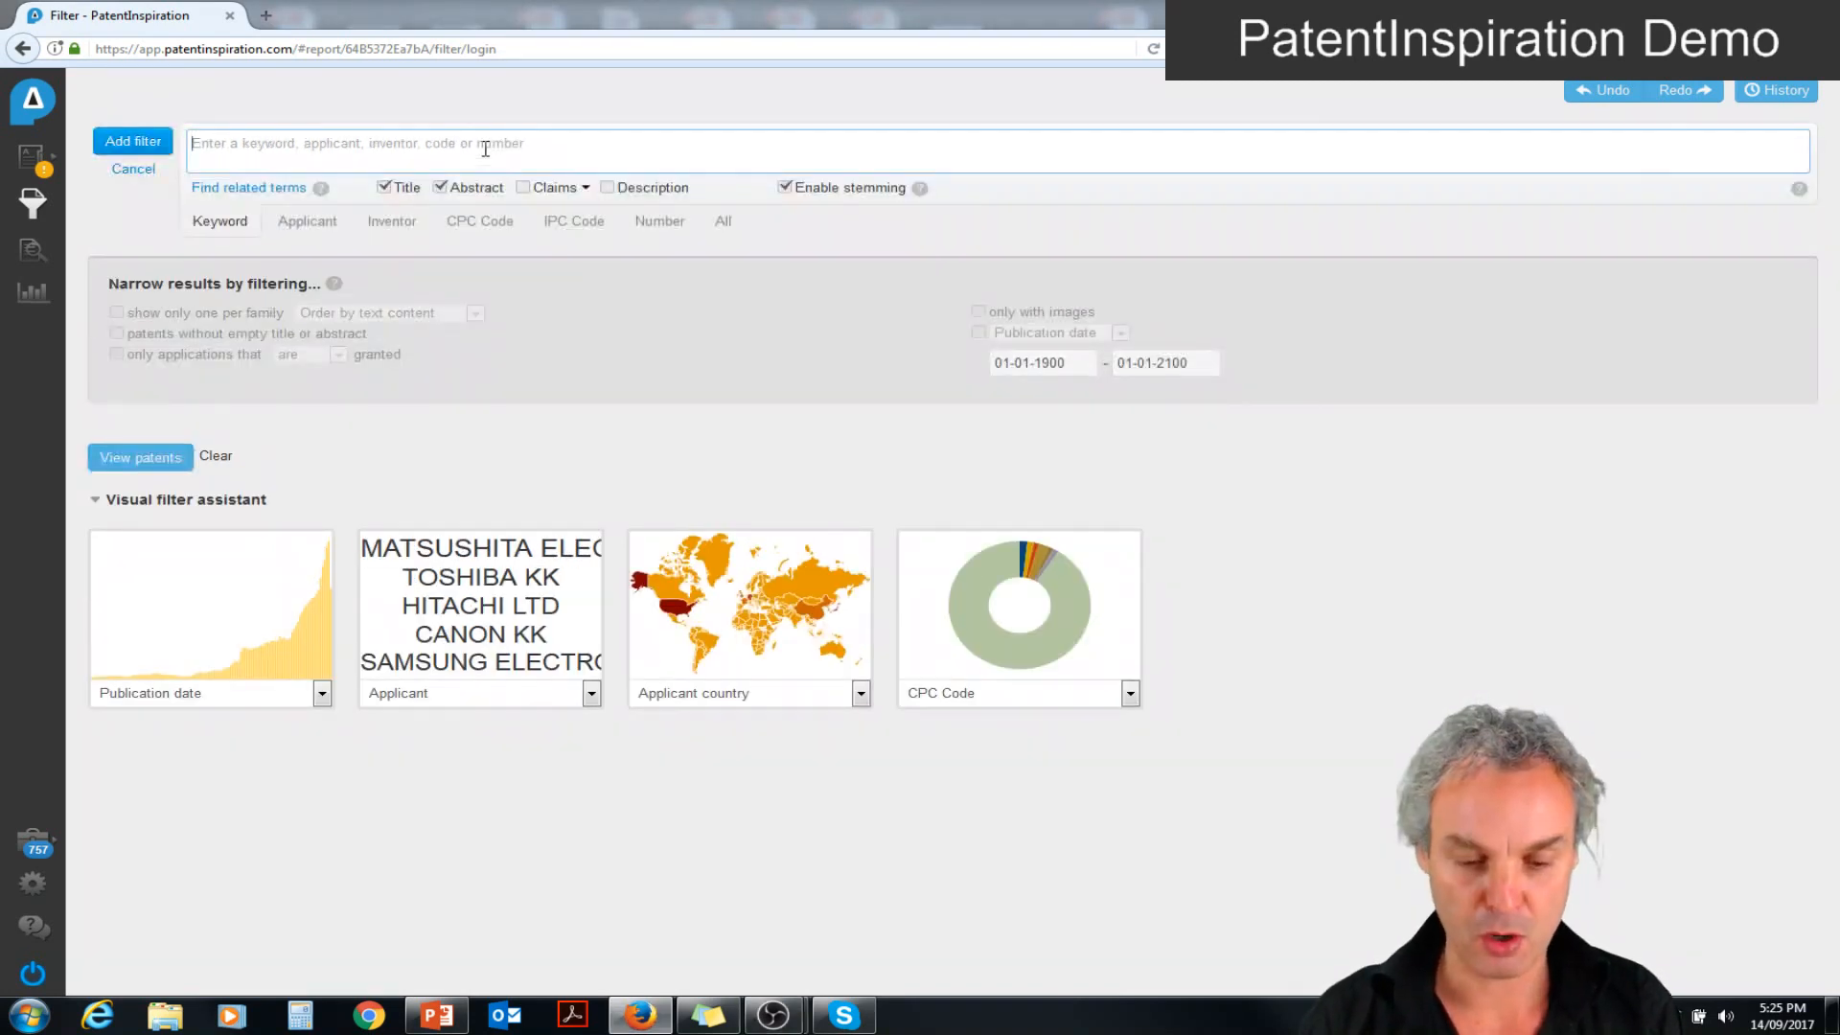
text("roller skate)
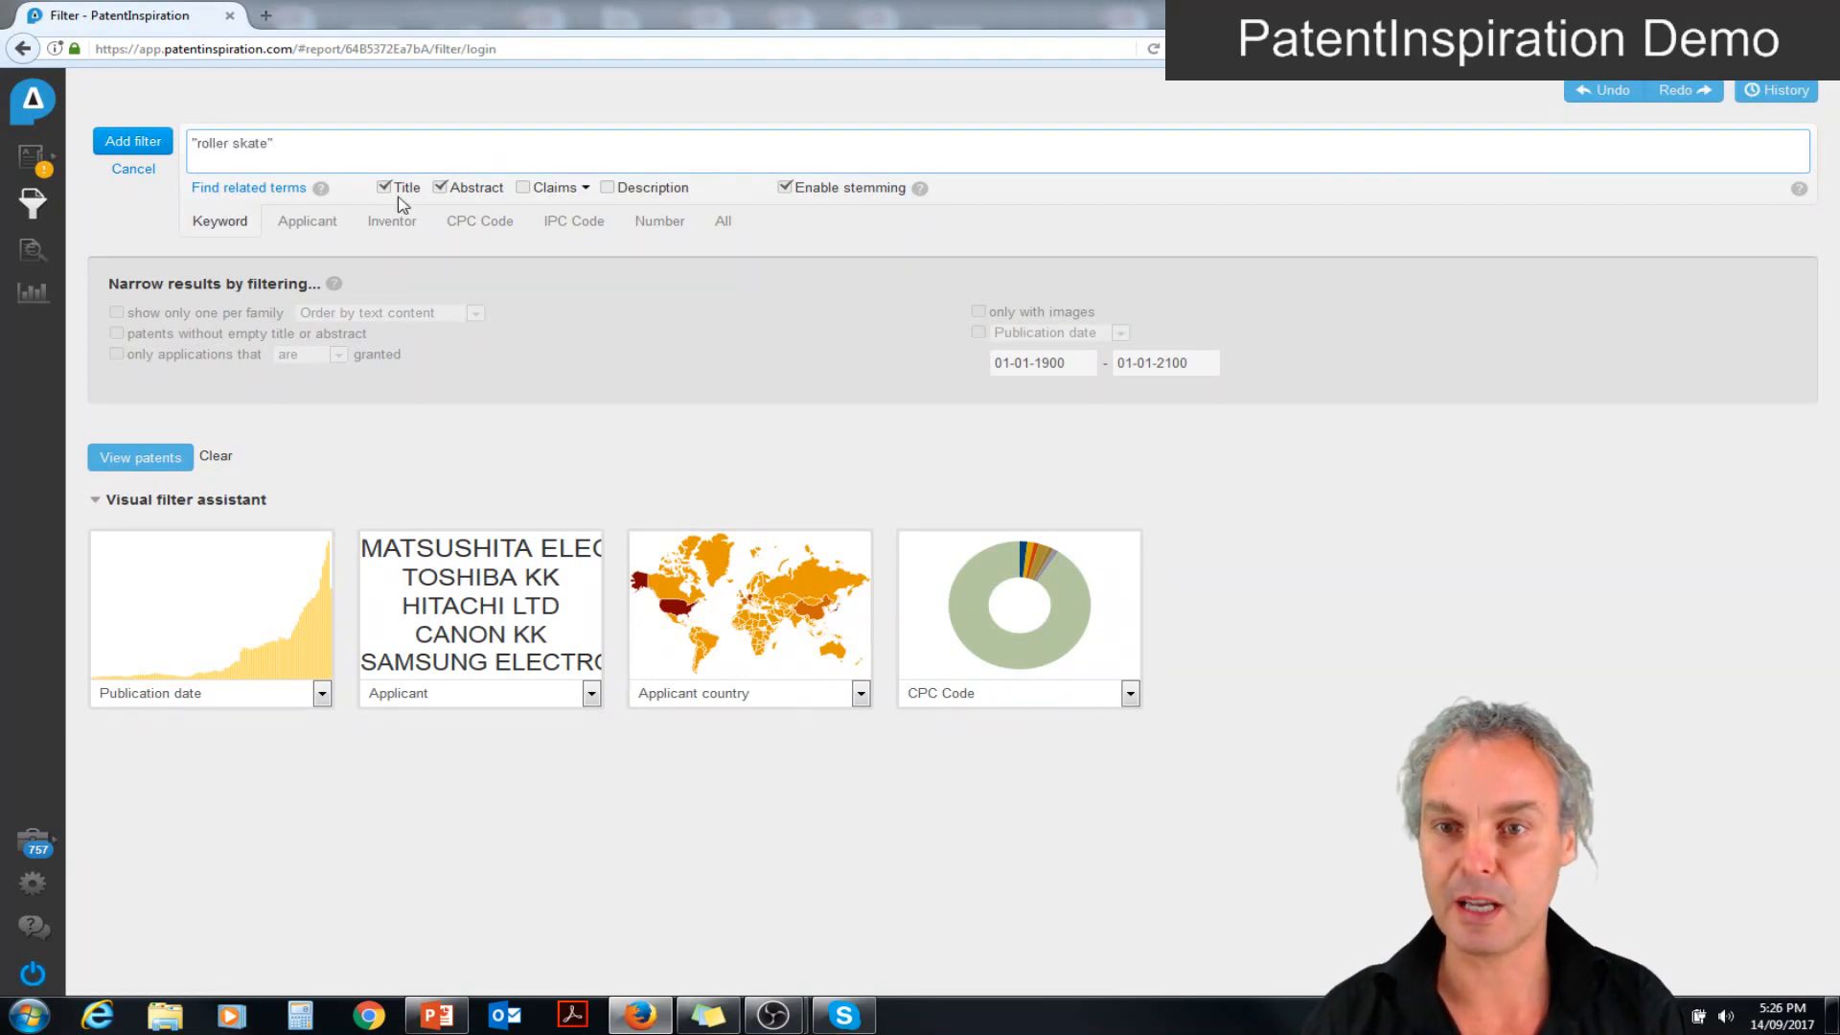
click(133, 142)
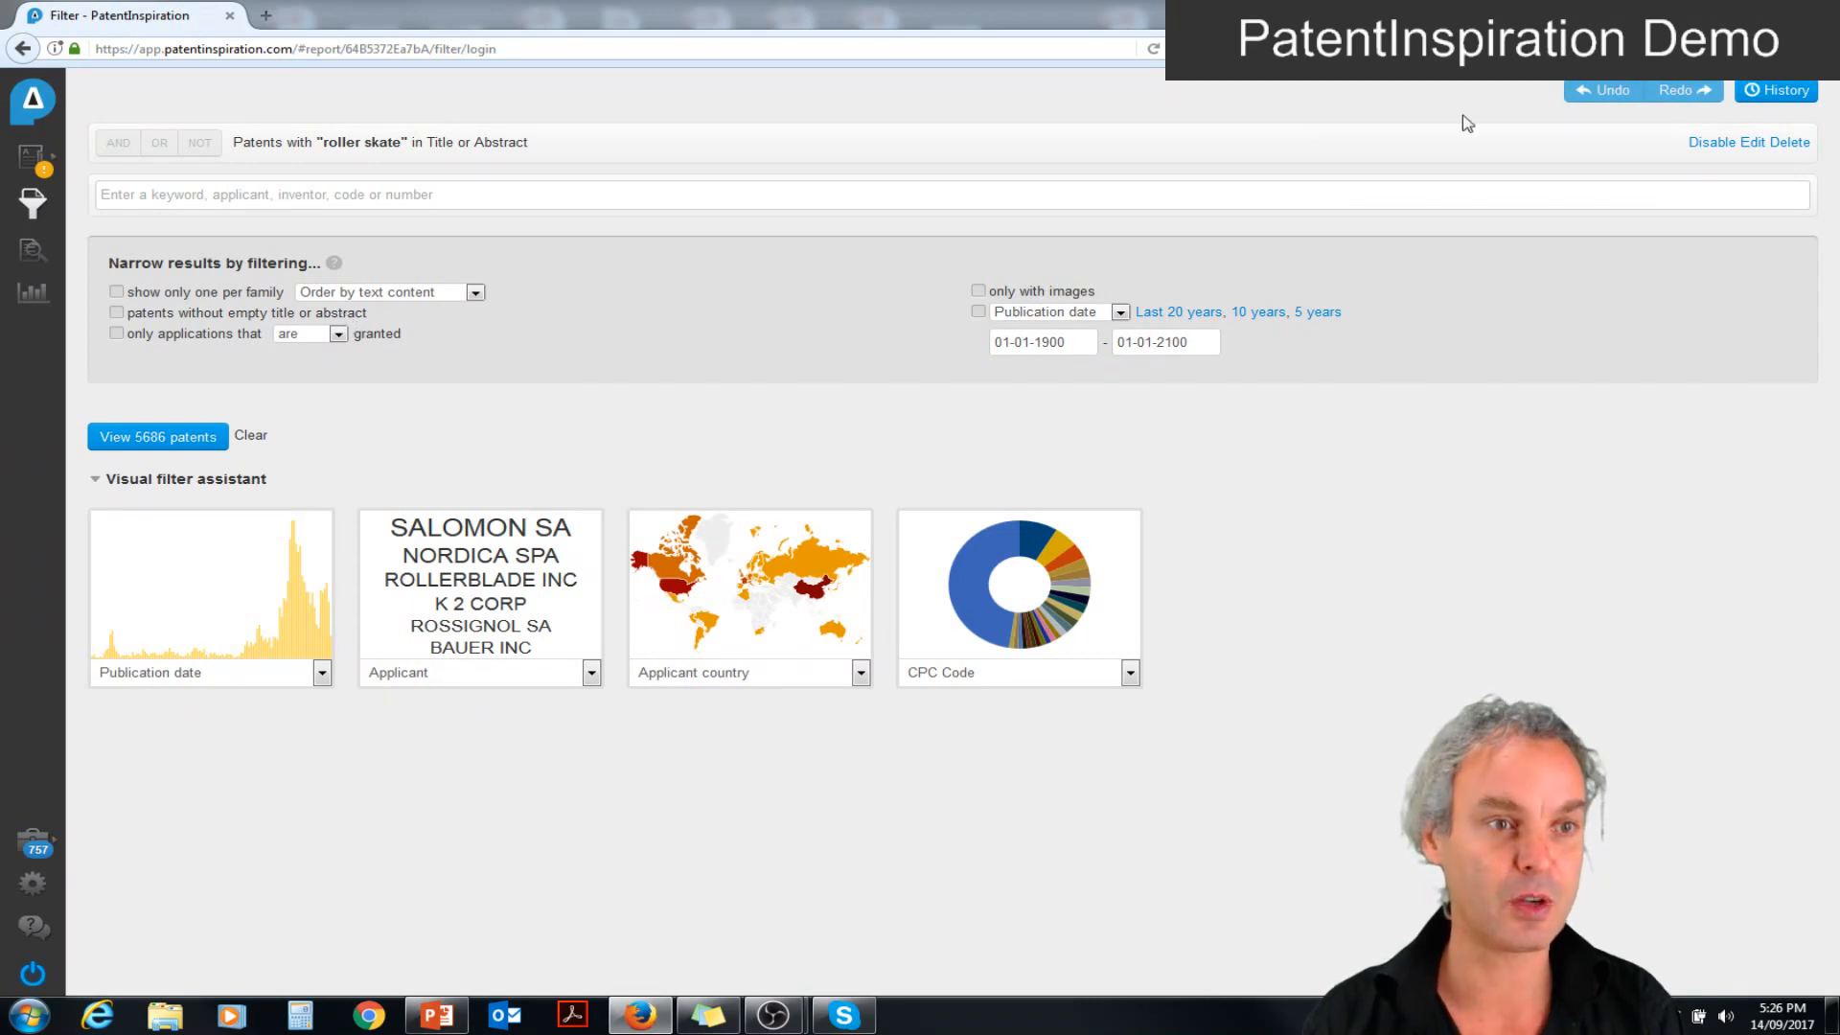
Reopen the "roller skate" filter for editing and search for terms related to roller skate
click(1753, 143)
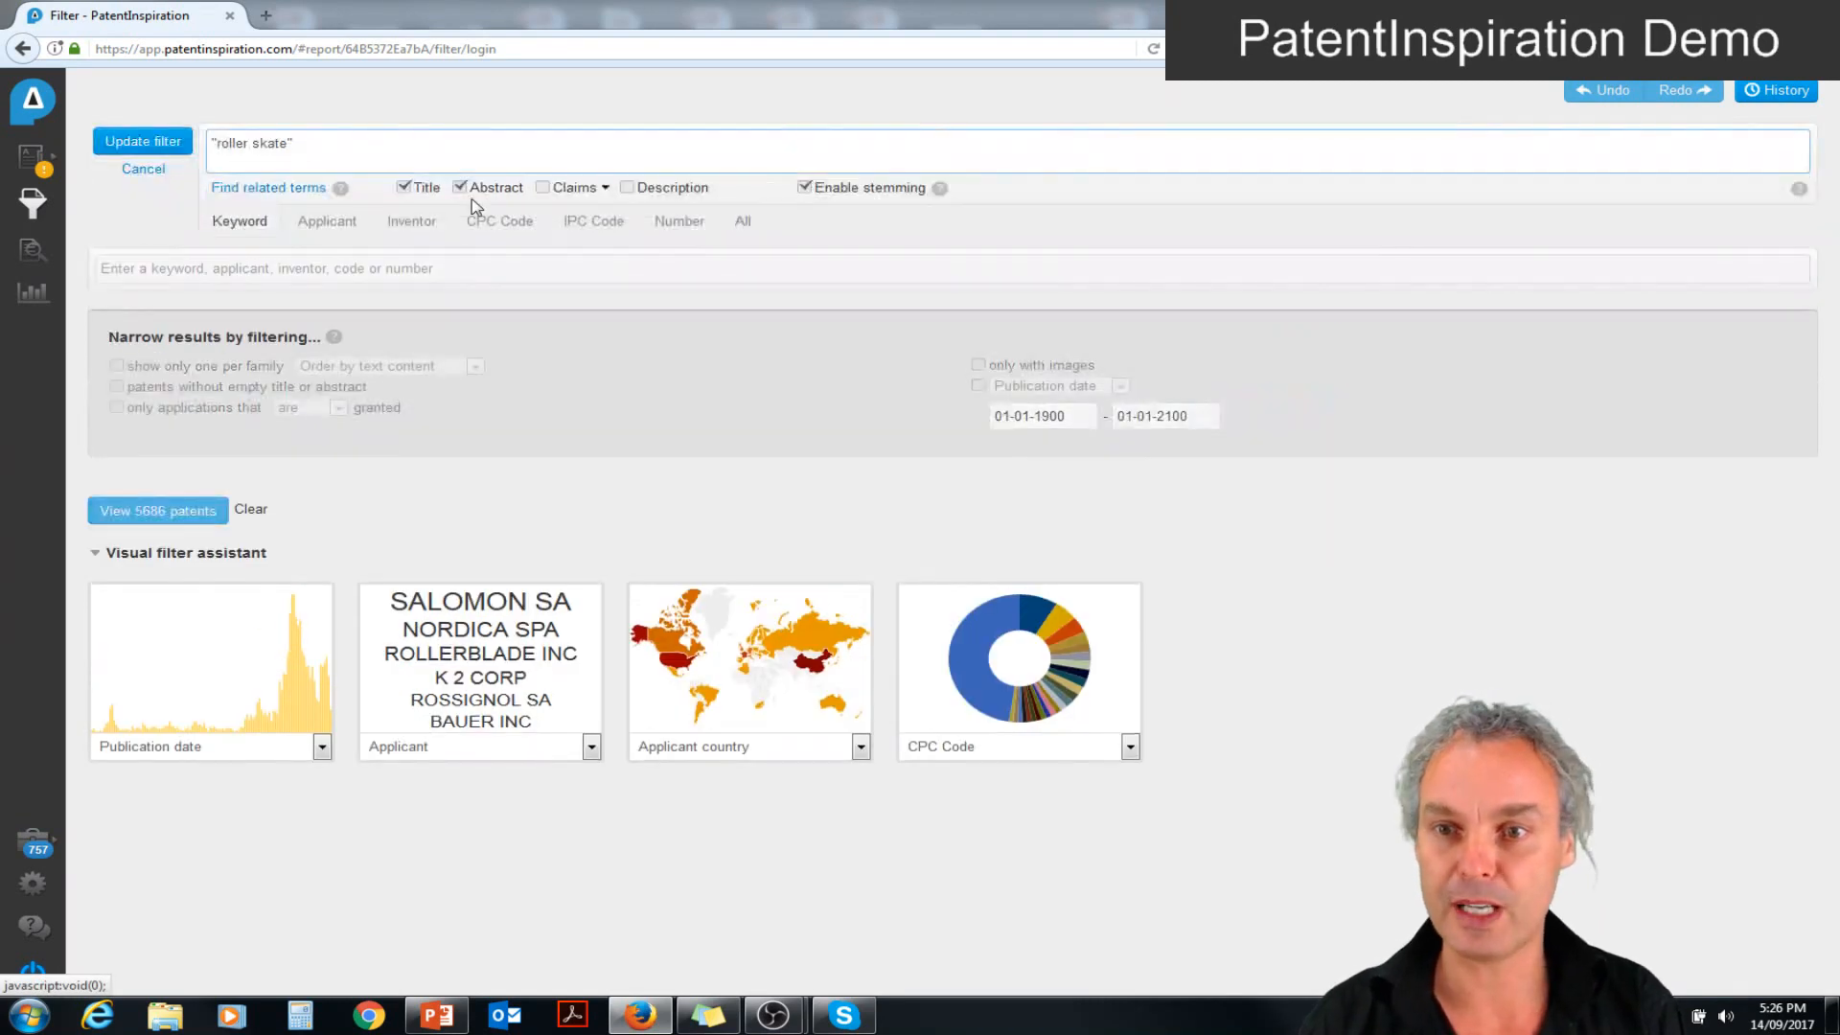
click(290, 189)
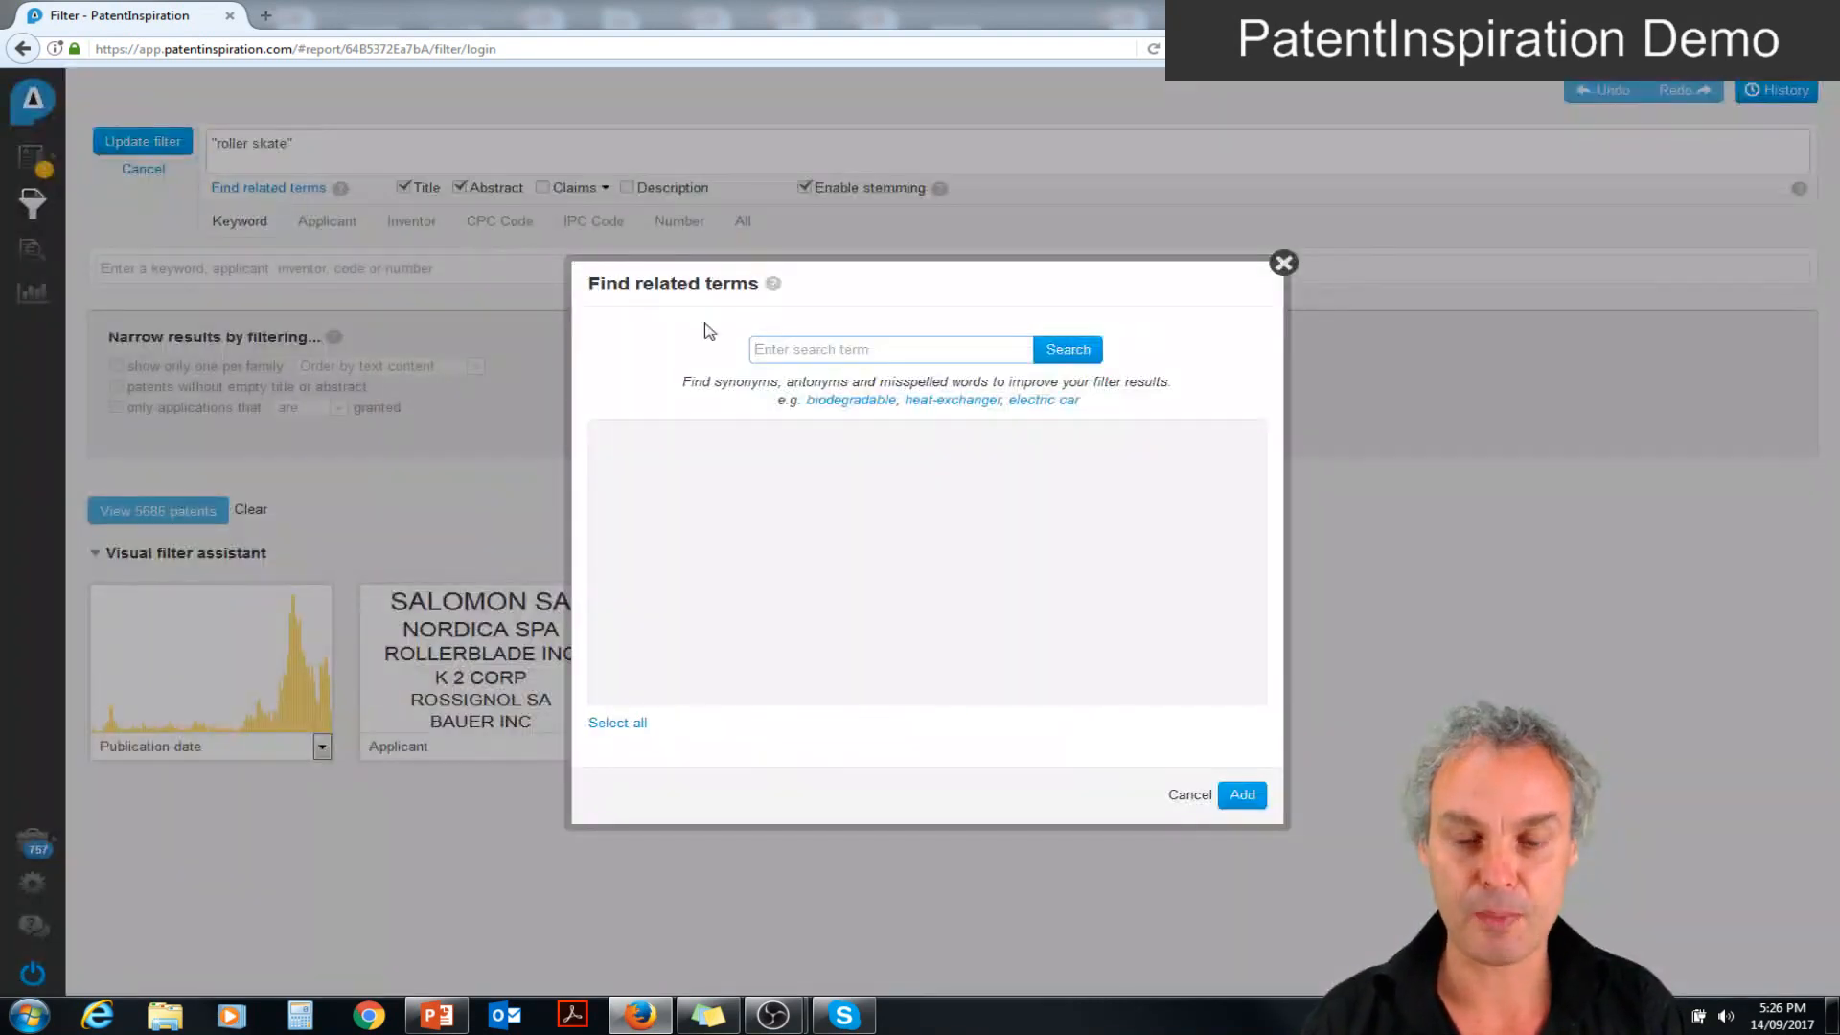
text(roller skate)
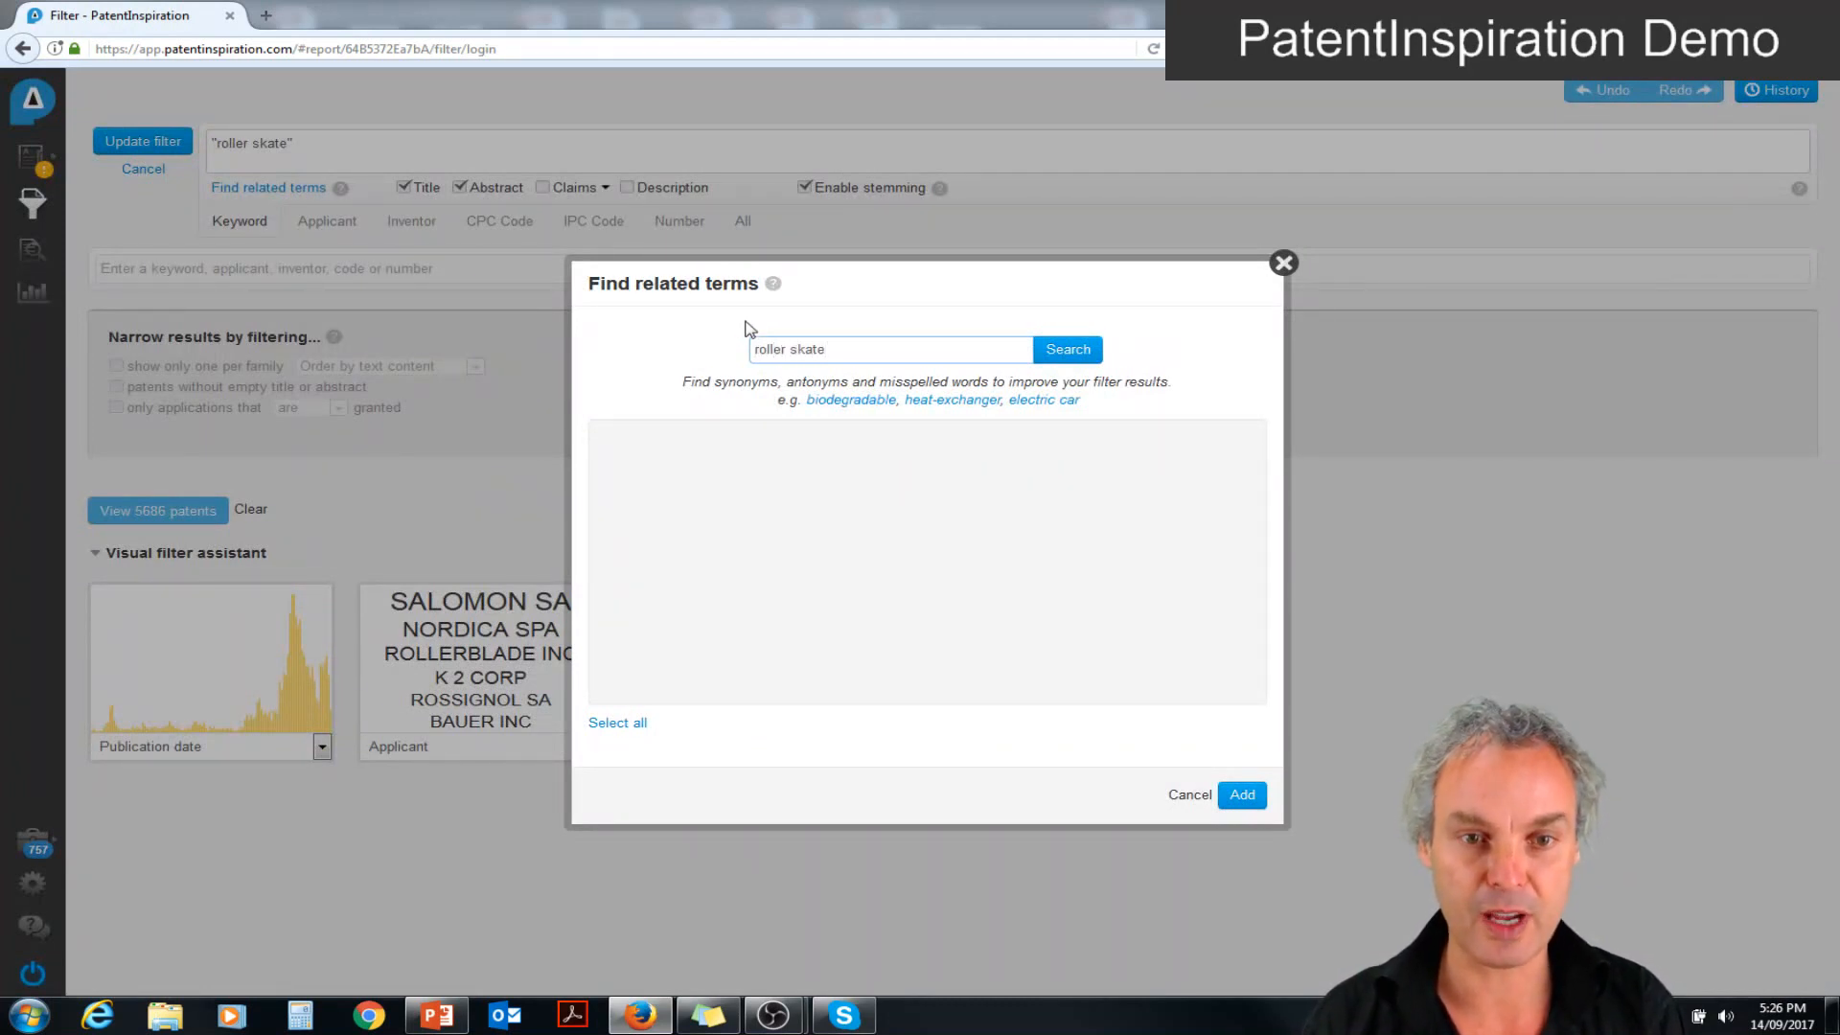
click(1072, 354)
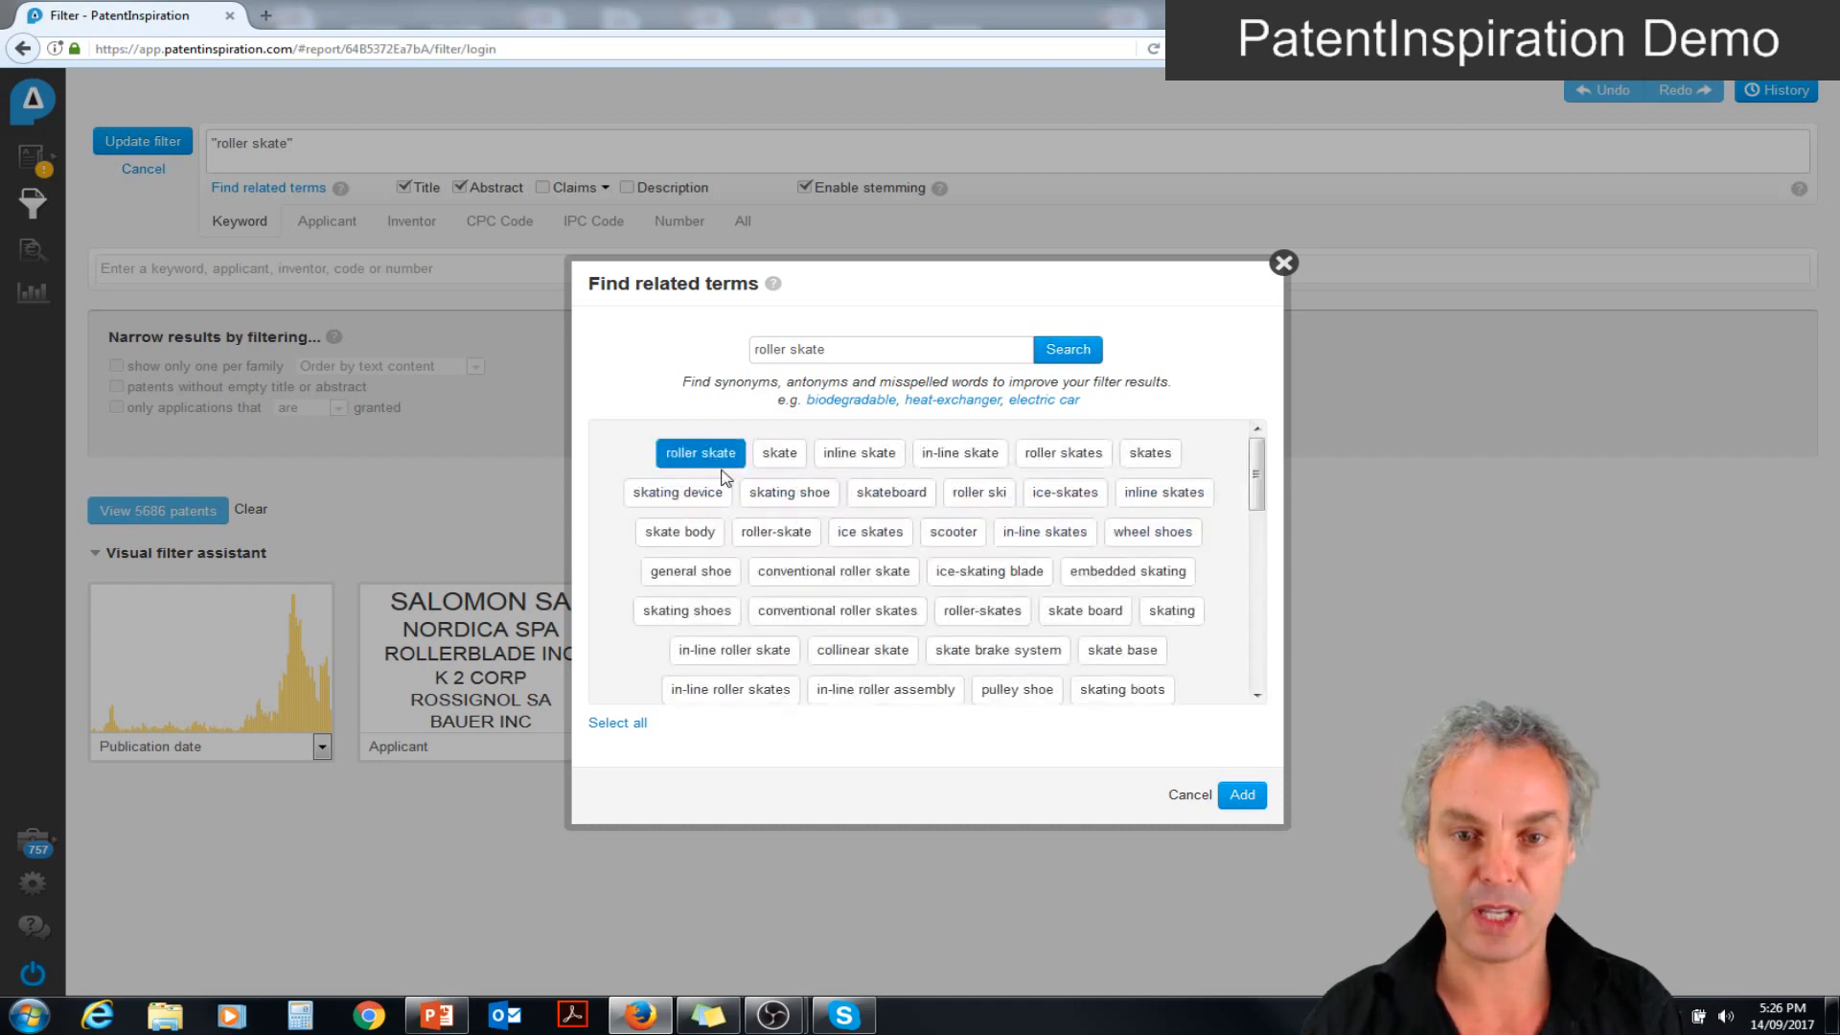
Select the related terms inline skate, in-line skate, roller skates, inline skates, roller-skate and in-line skates
click(872, 453)
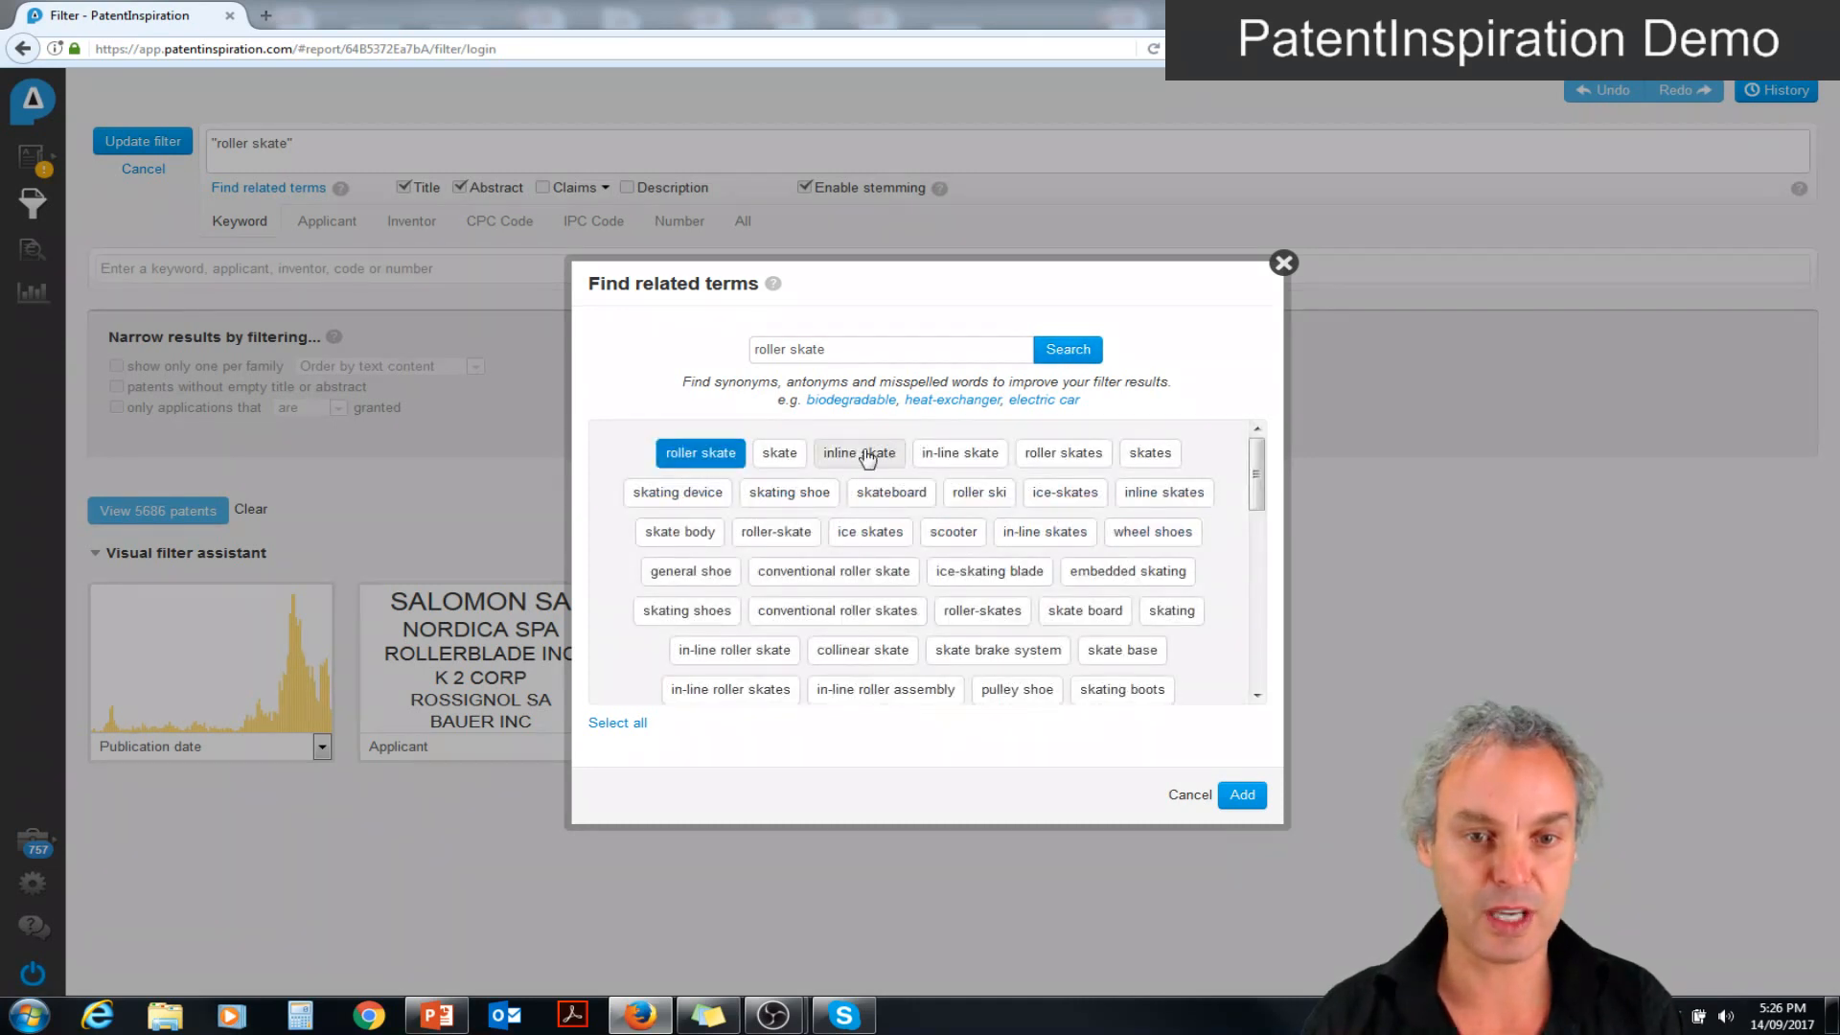
click(962, 460)
click(1049, 458)
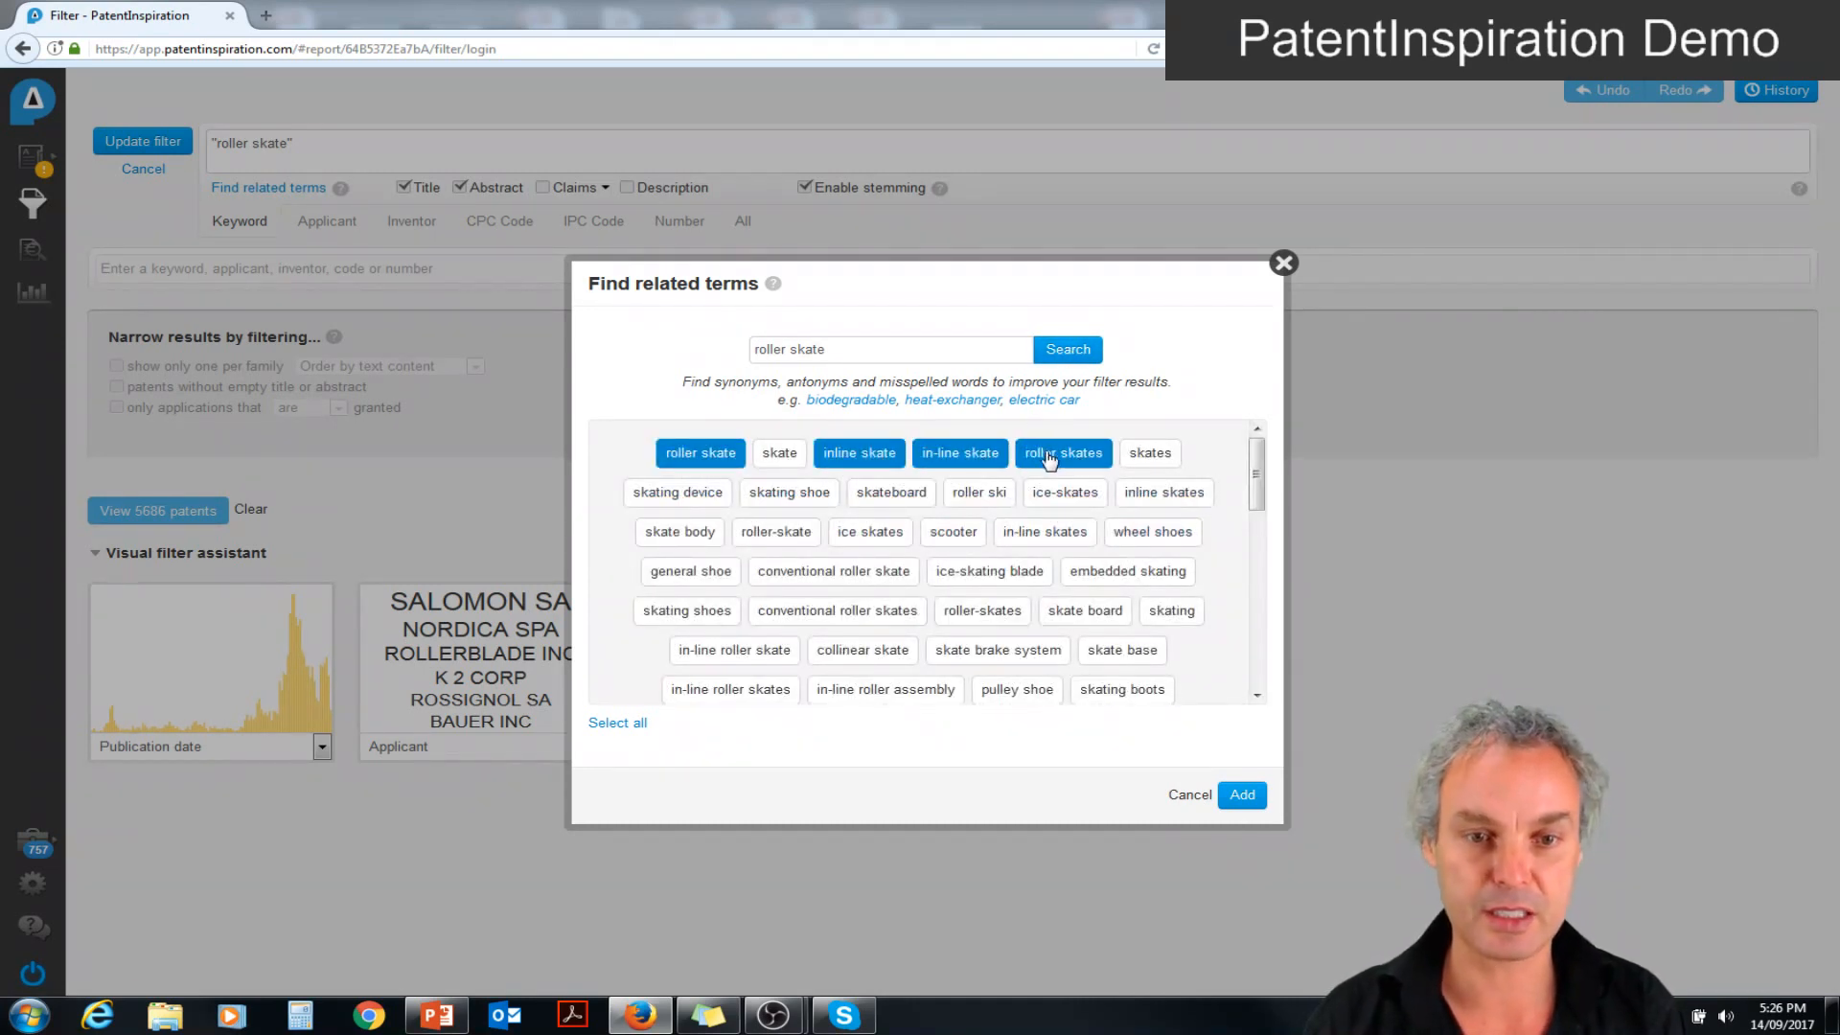
click(1162, 495)
click(784, 537)
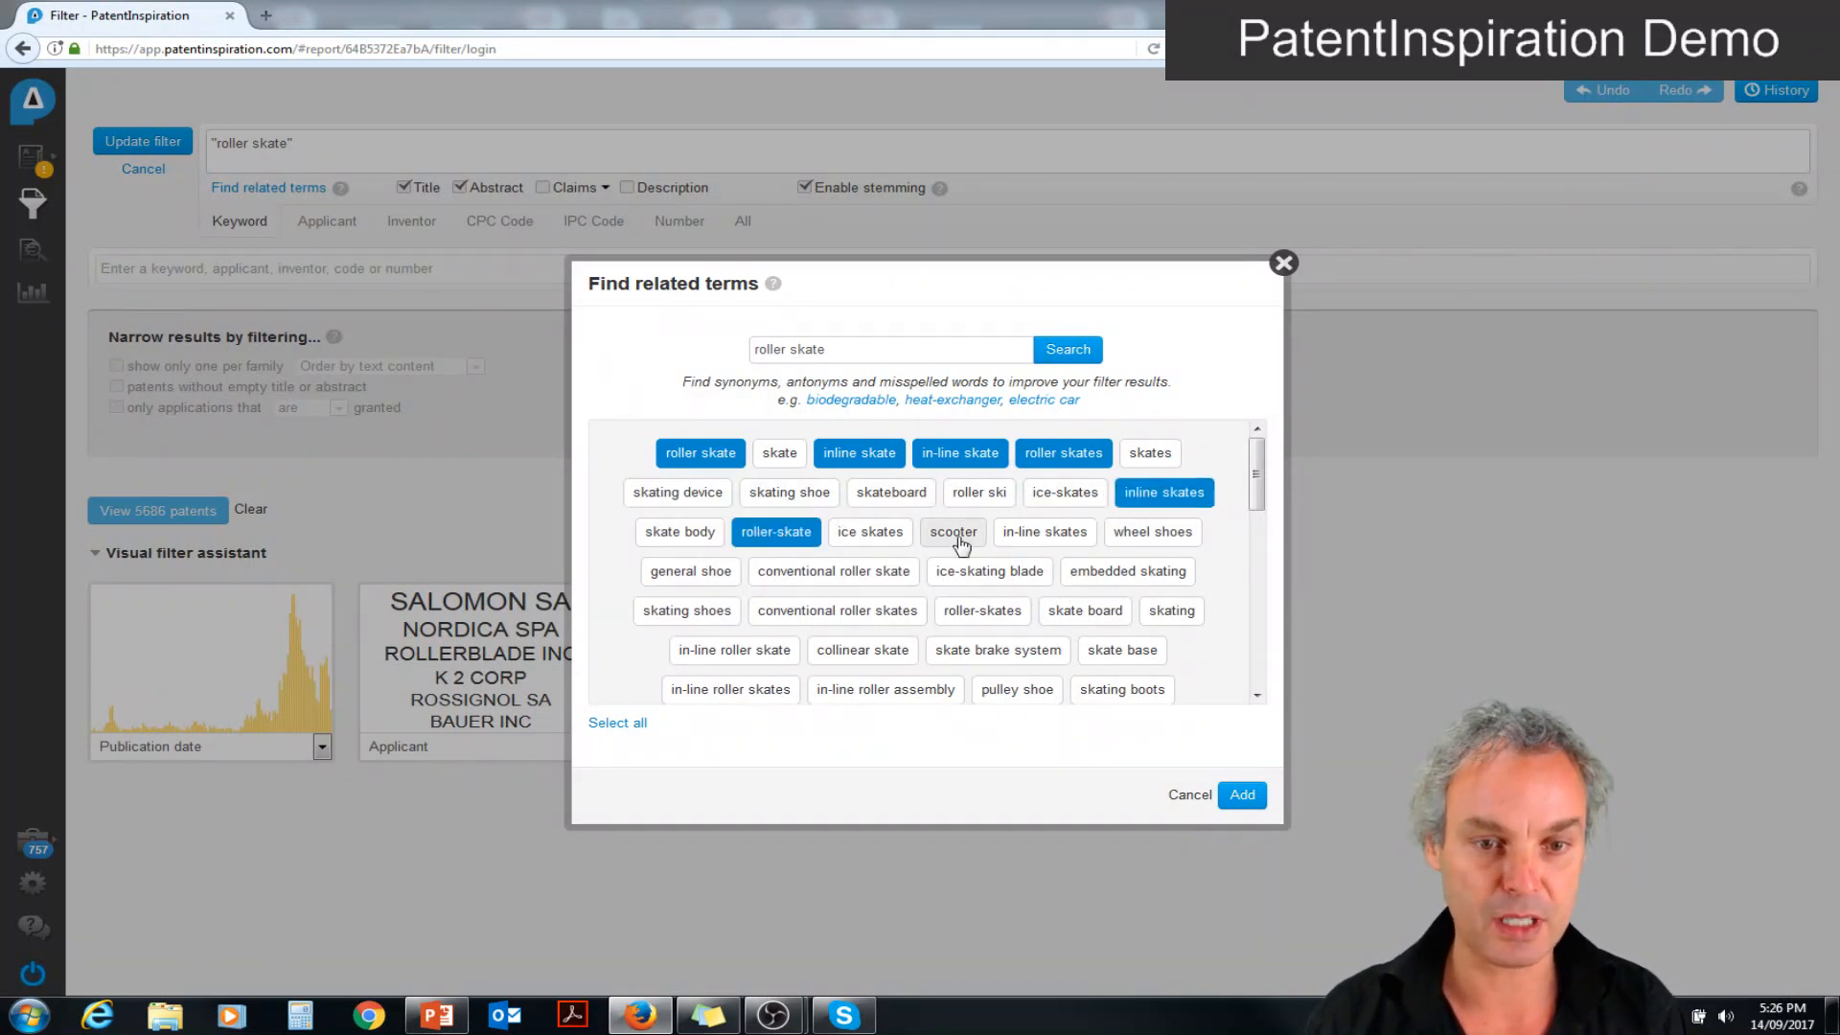
click(1029, 533)
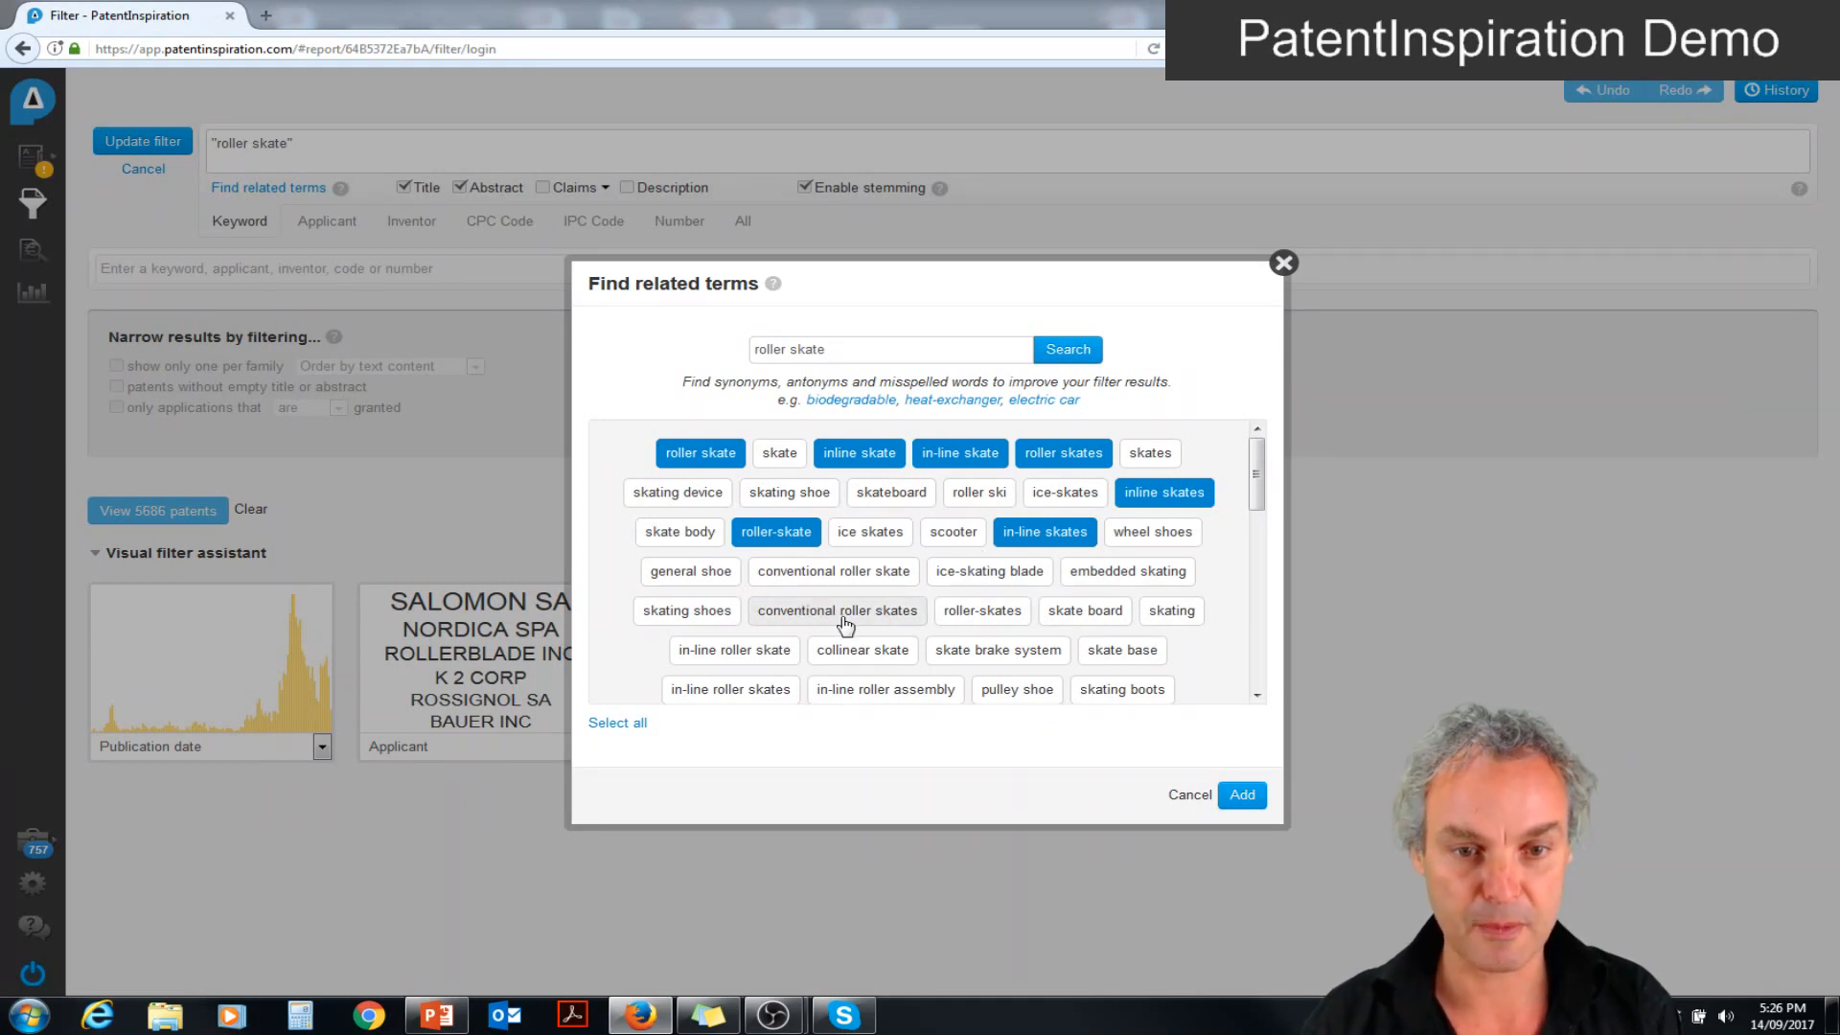
Also select roller-skates, conventional roller skates, conventional roller skate, in-line roller skate, in-line roller skates and in-line roller assembly
click(974, 617)
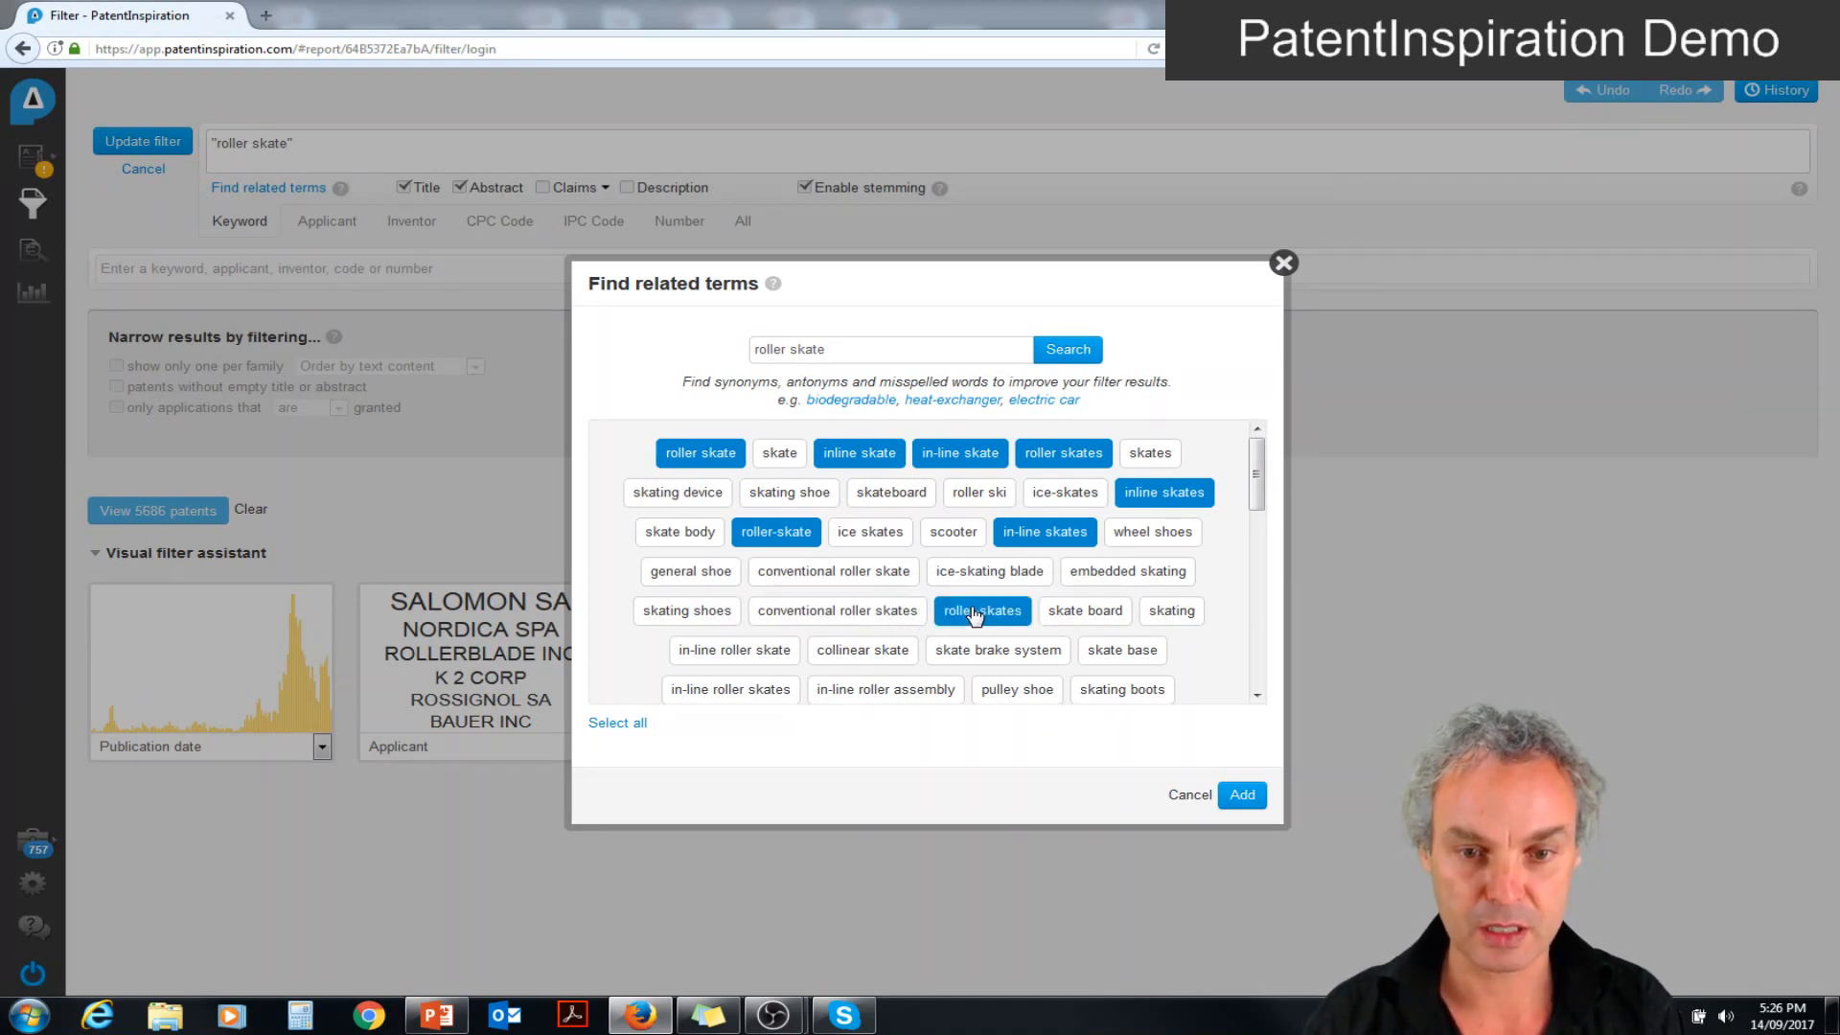
click(890, 614)
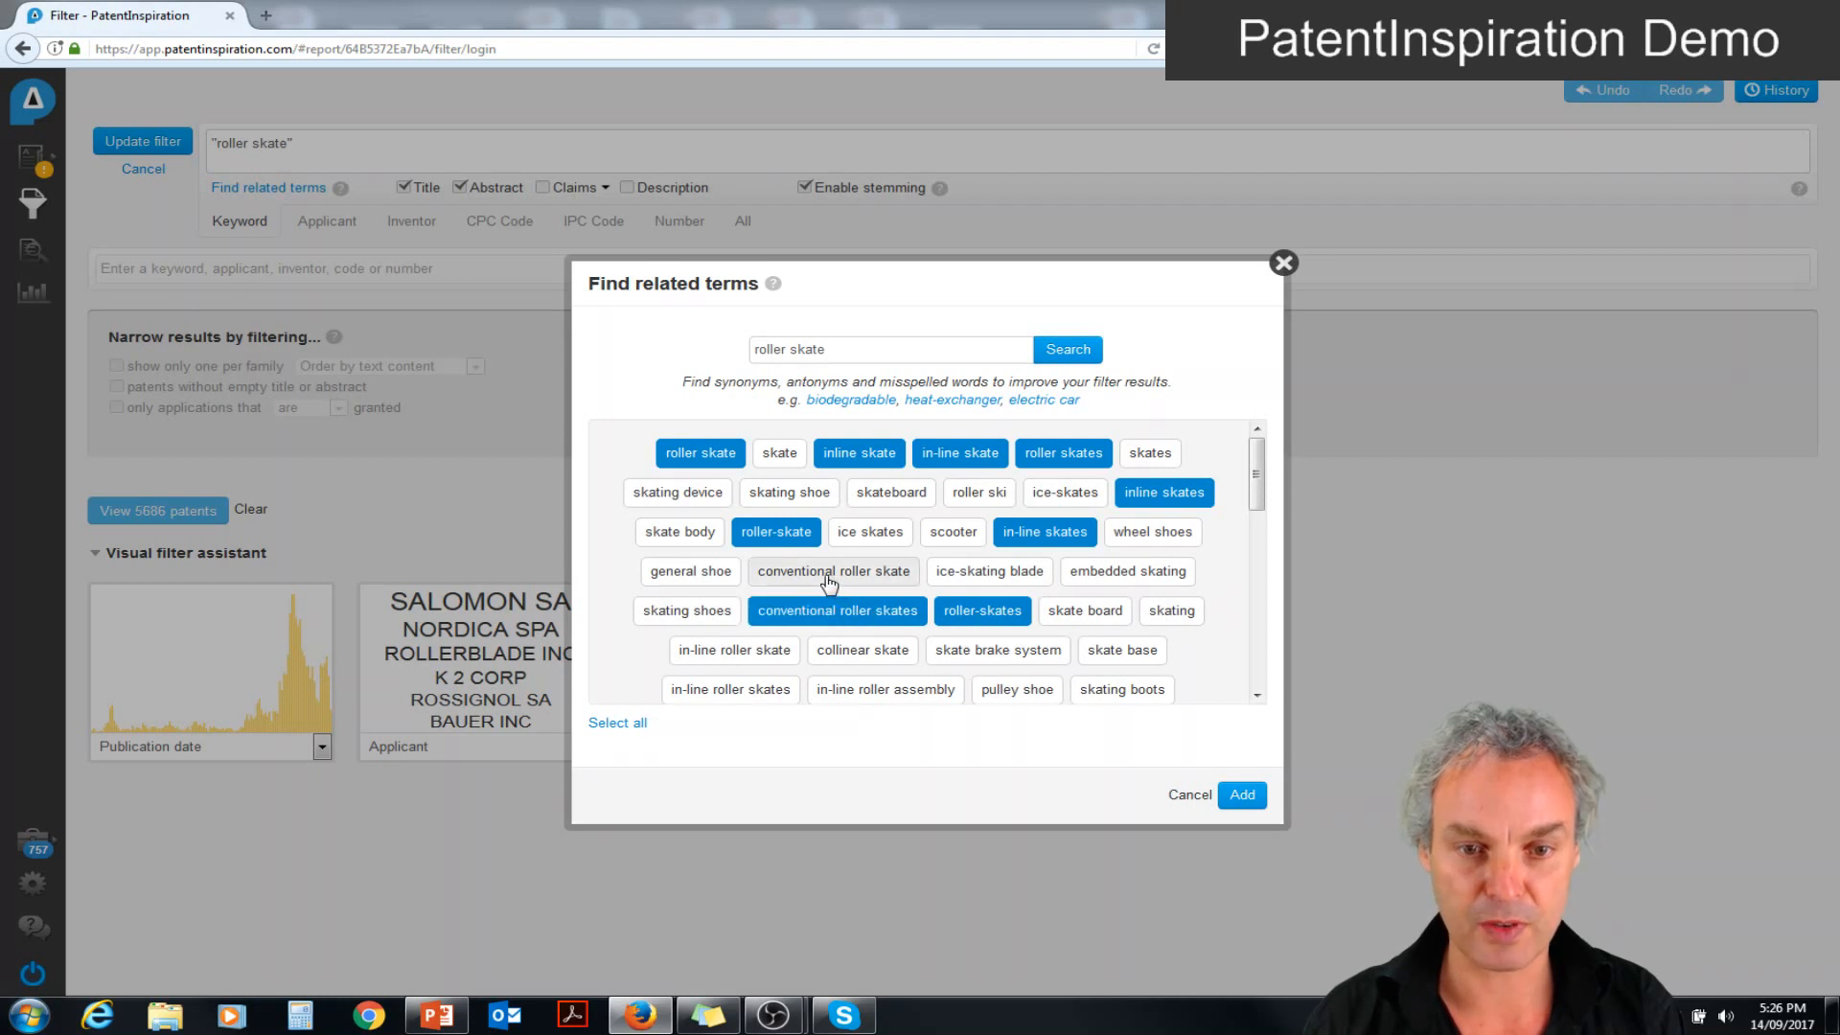
click(829, 578)
click(767, 649)
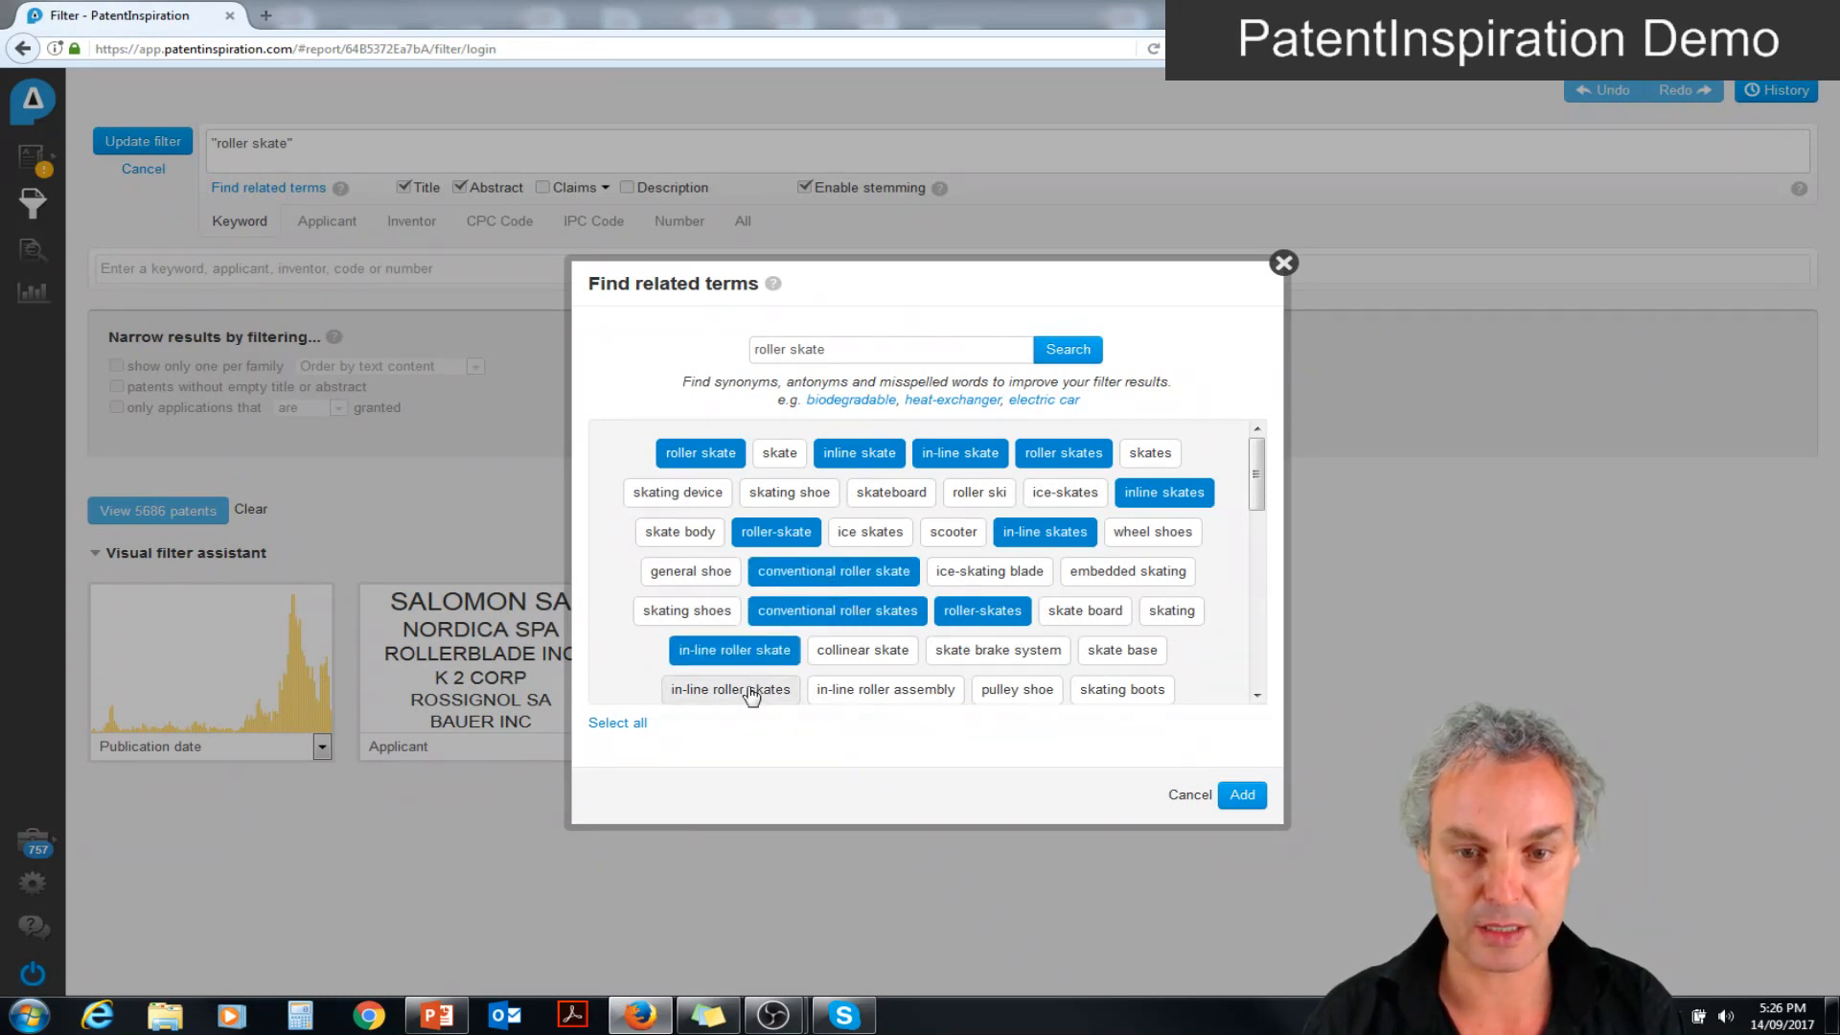
click(752, 691)
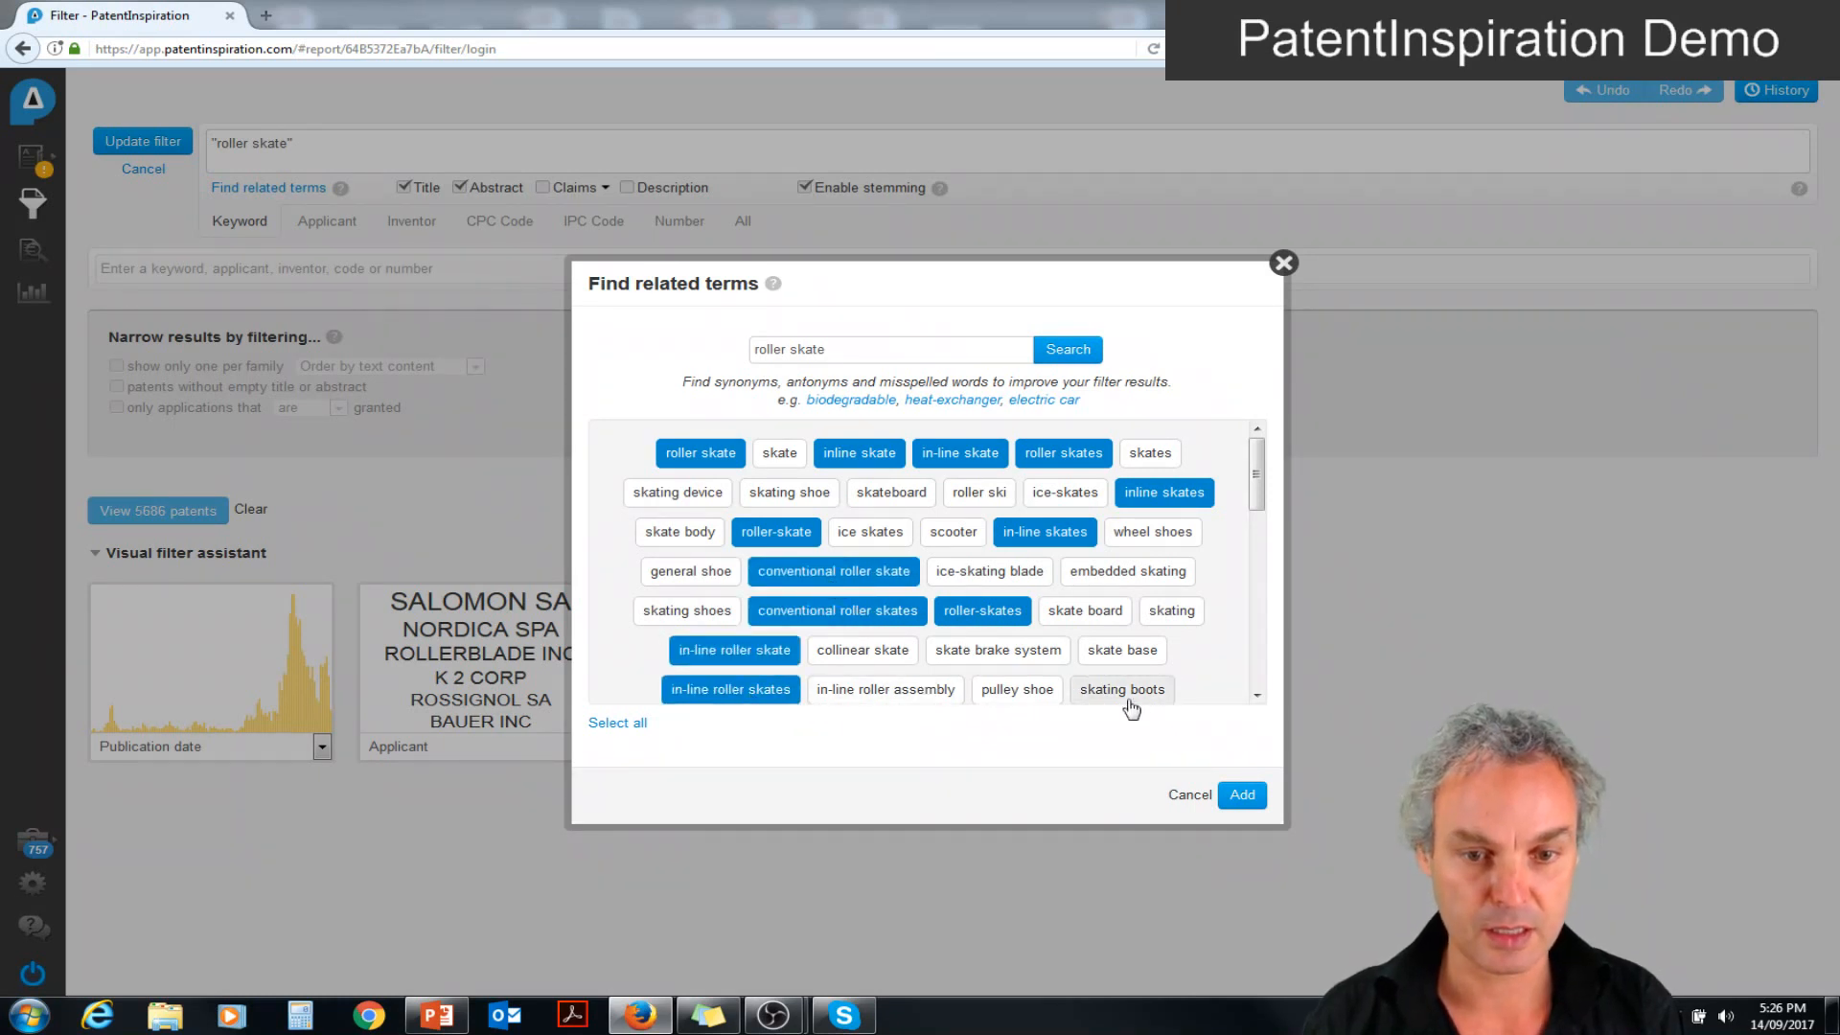
click(926, 692)
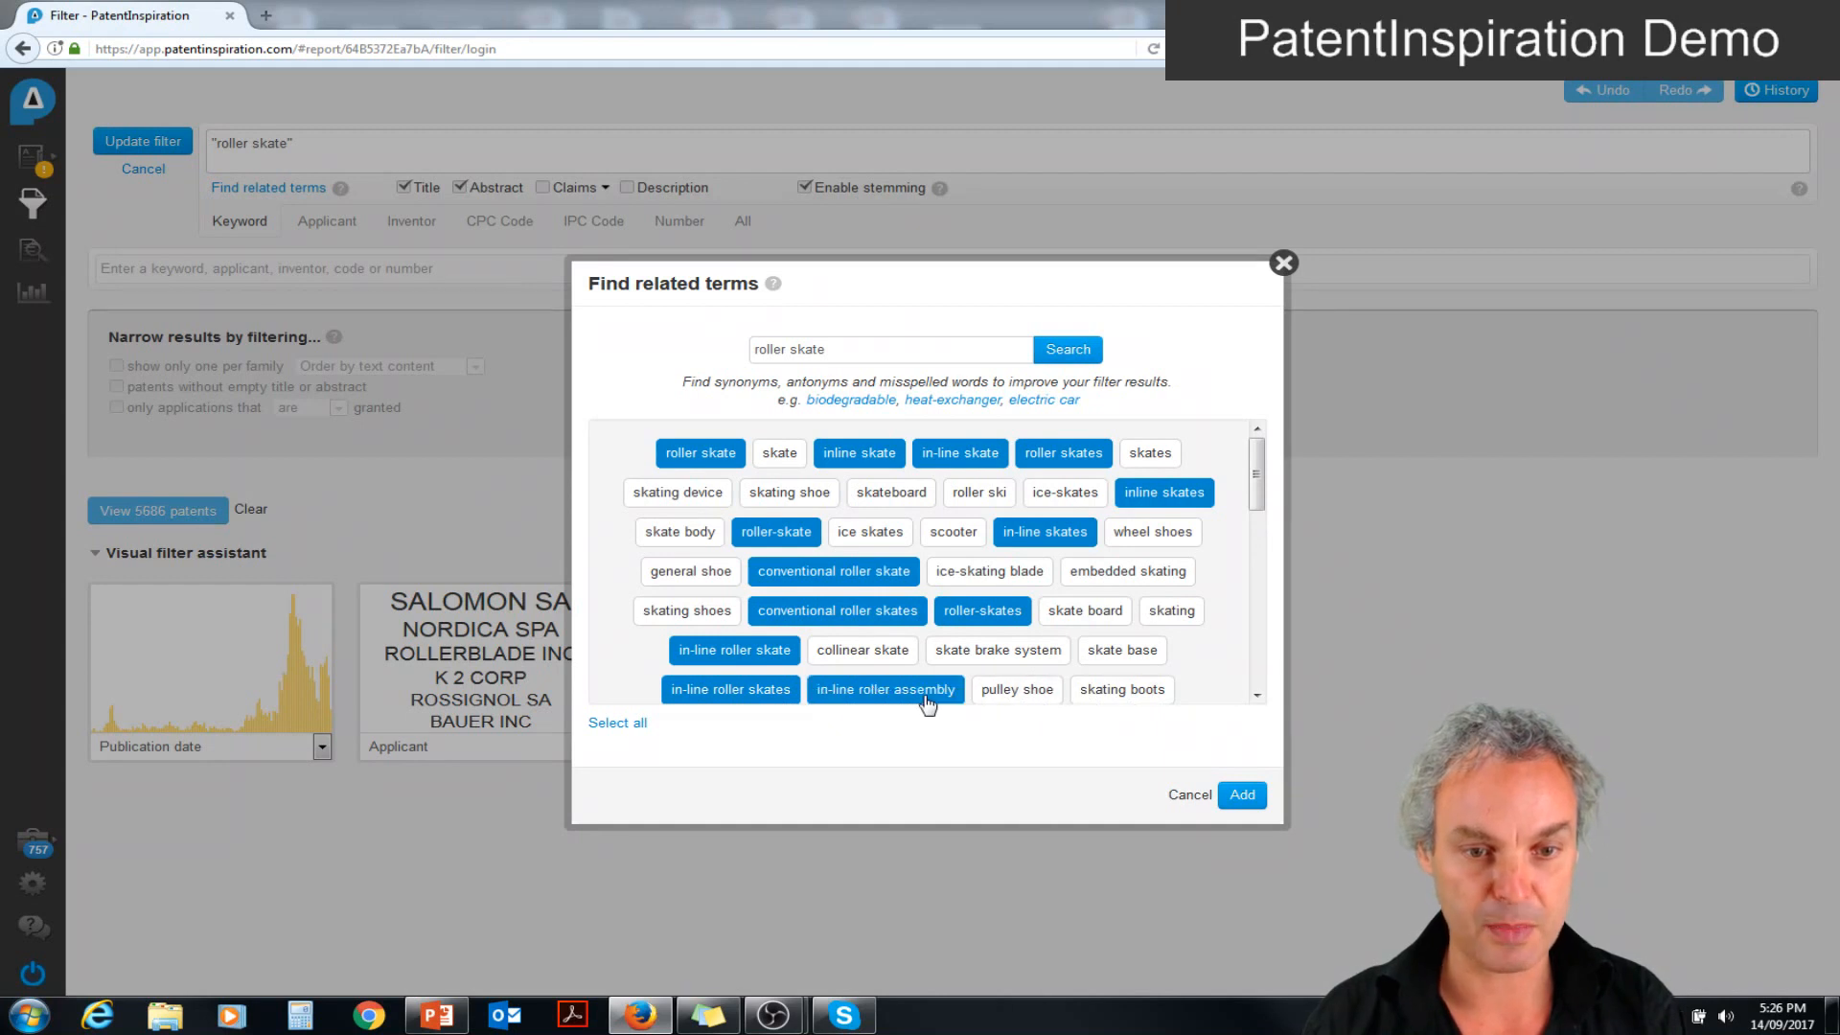
Select rollerblade, in-line roller, roller-skating, rollerskates and roller blade, then add all chosen terms to the query and update the filter
click(1256, 695)
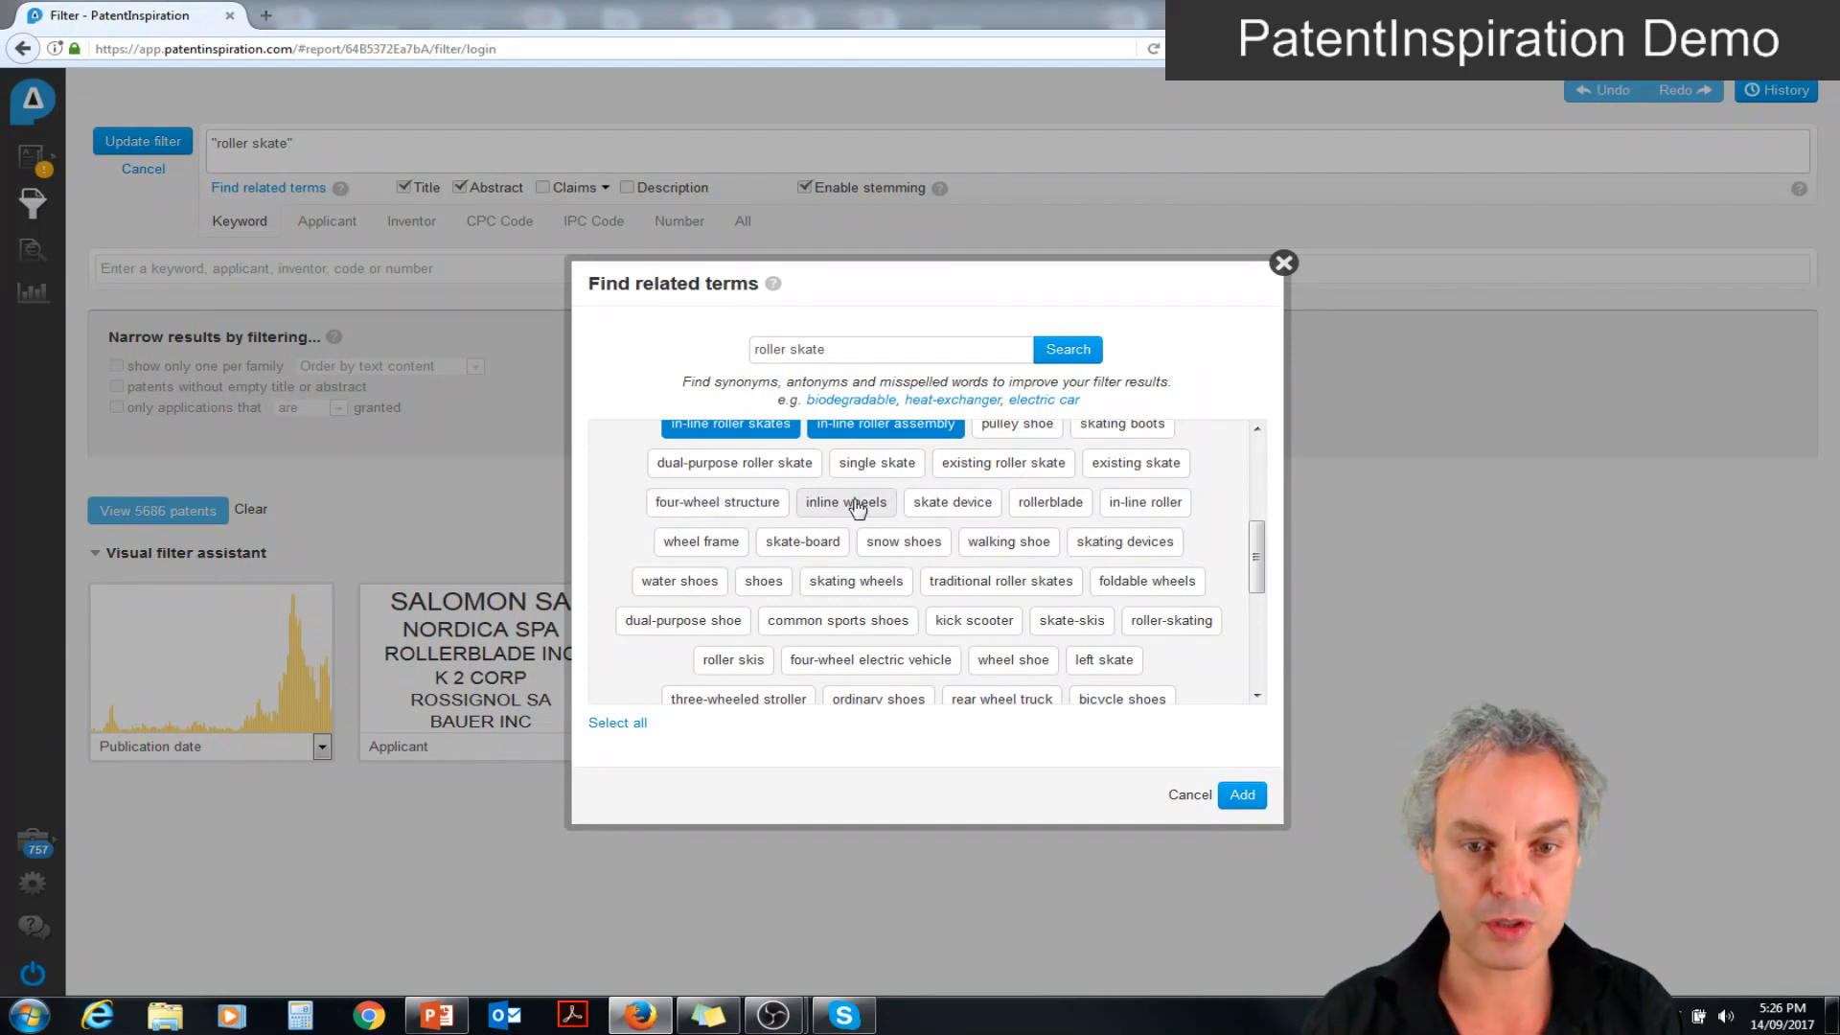
click(1040, 511)
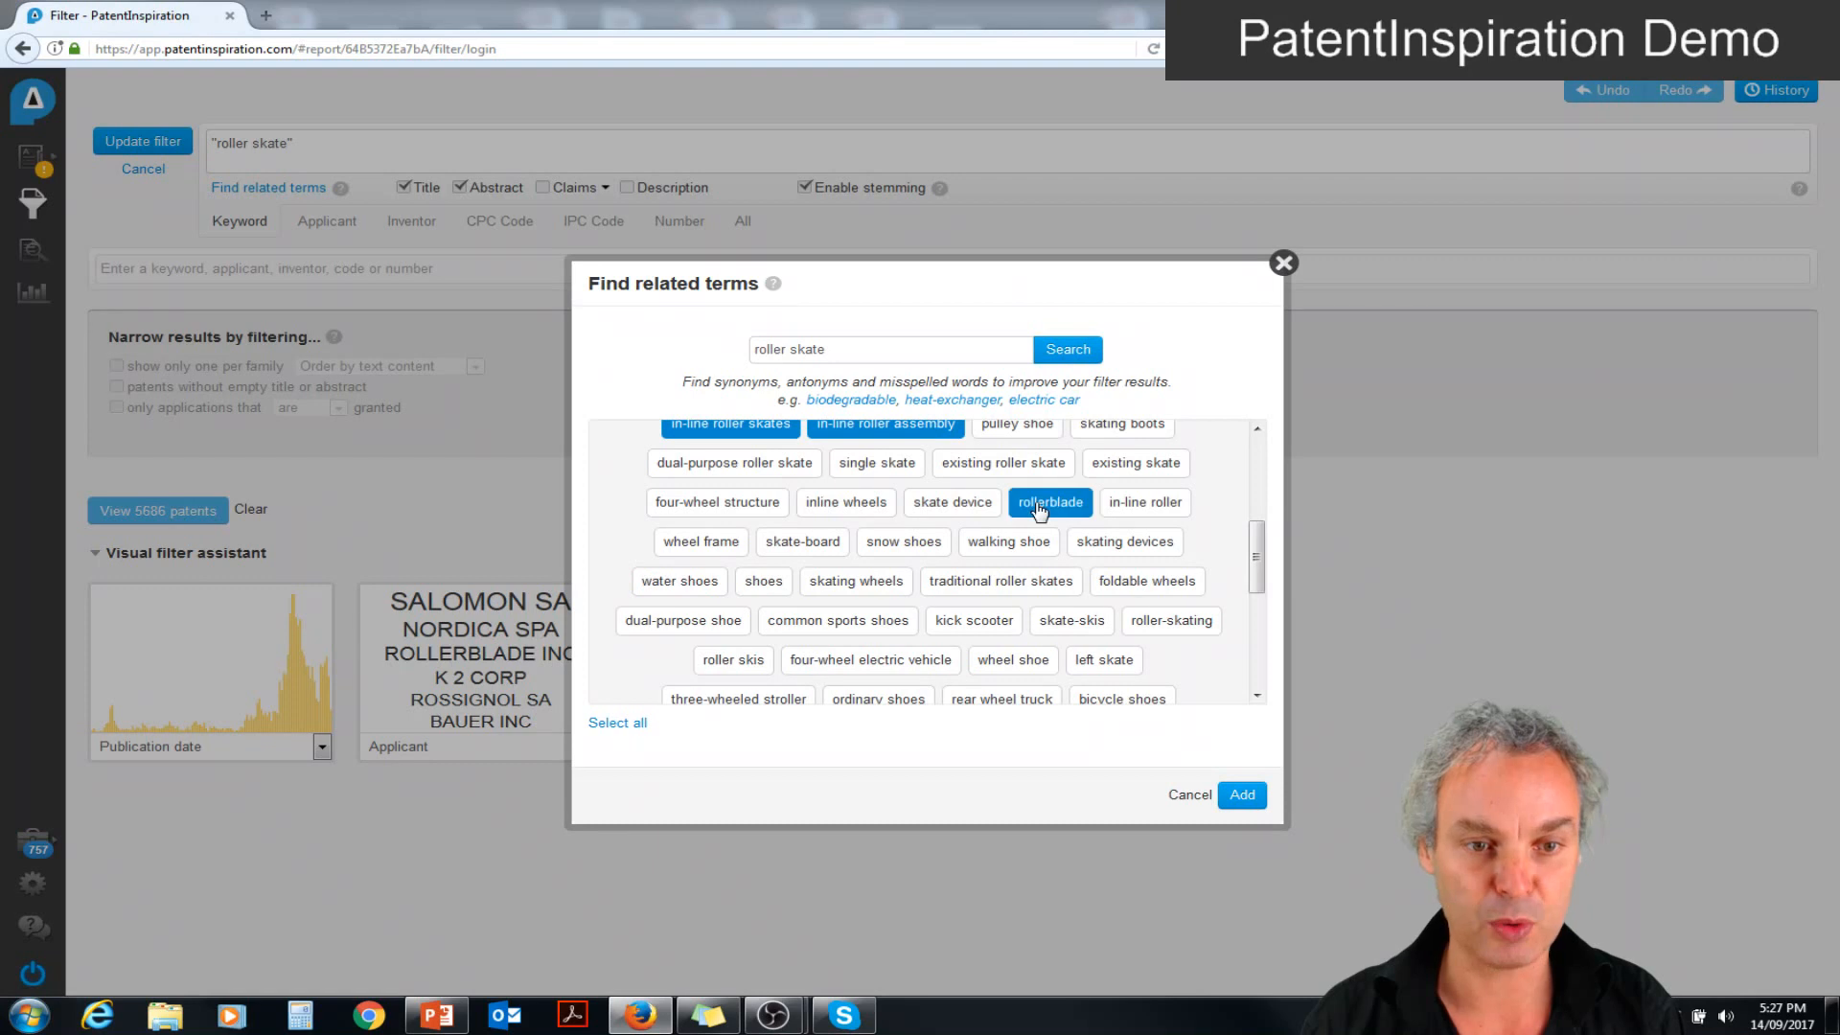
click(1142, 511)
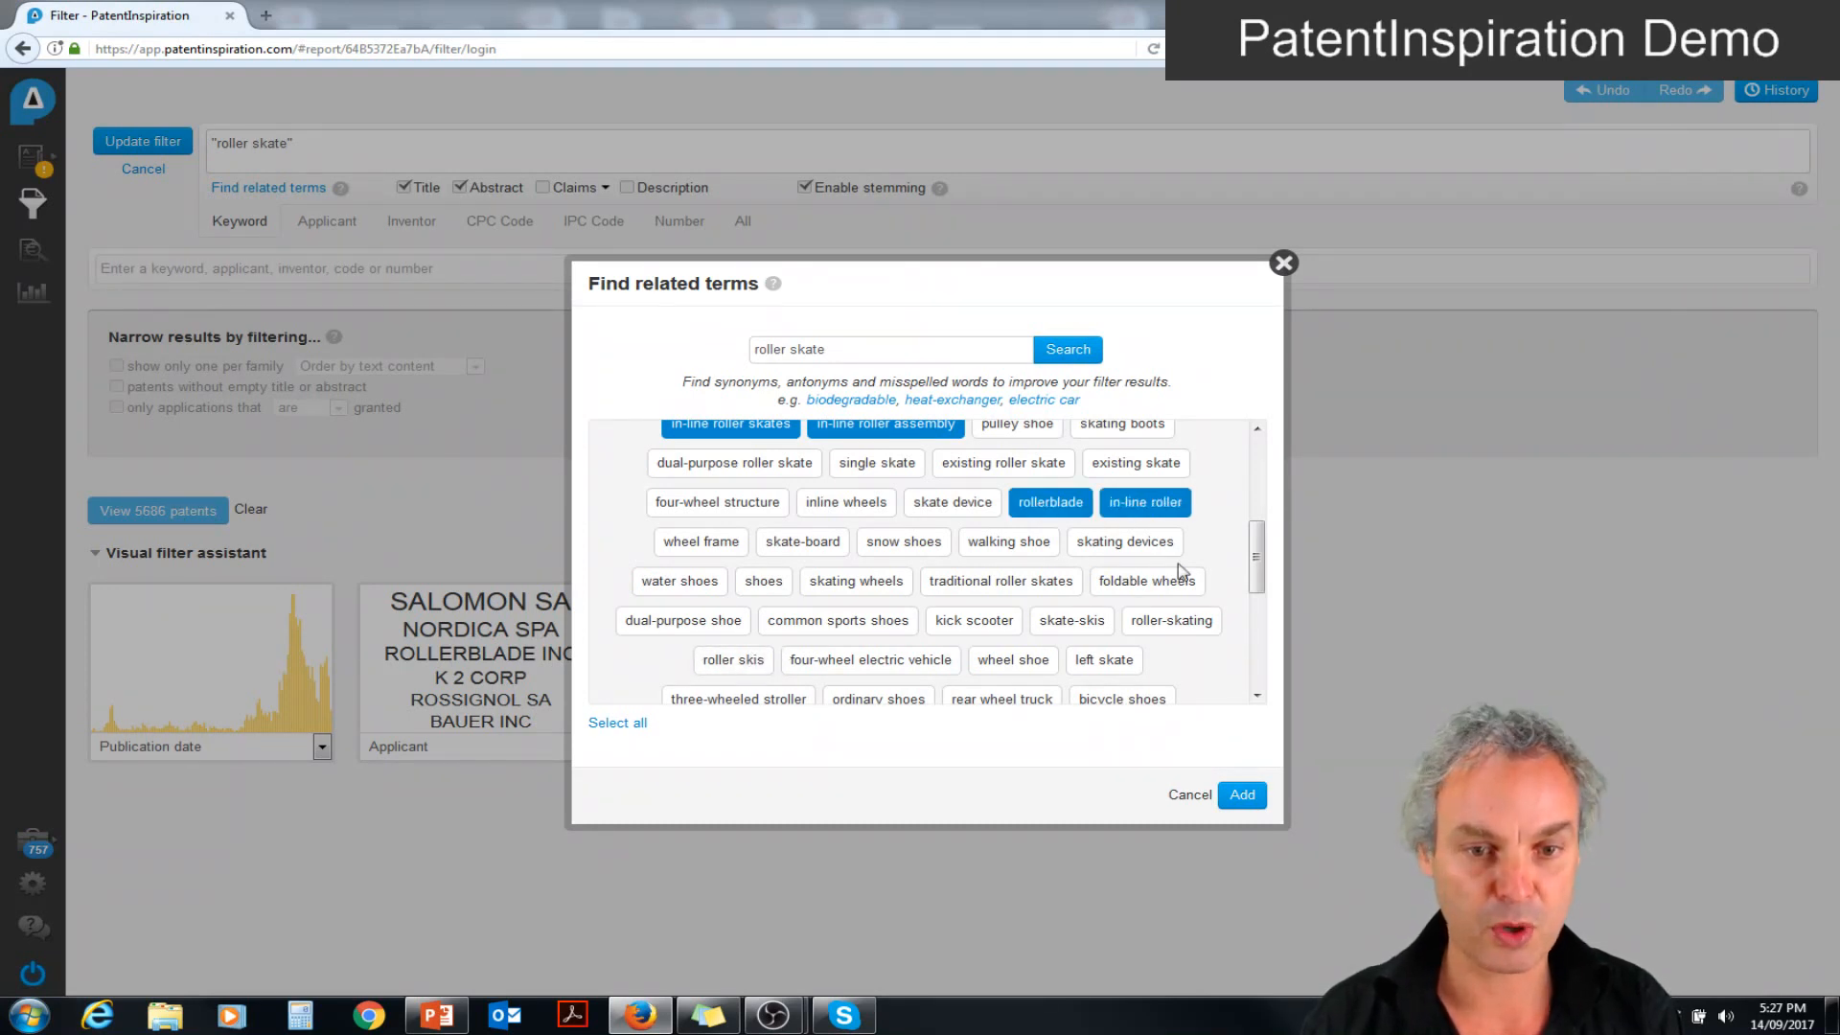
drag(1256, 568, 1256, 602)
click(1166, 526)
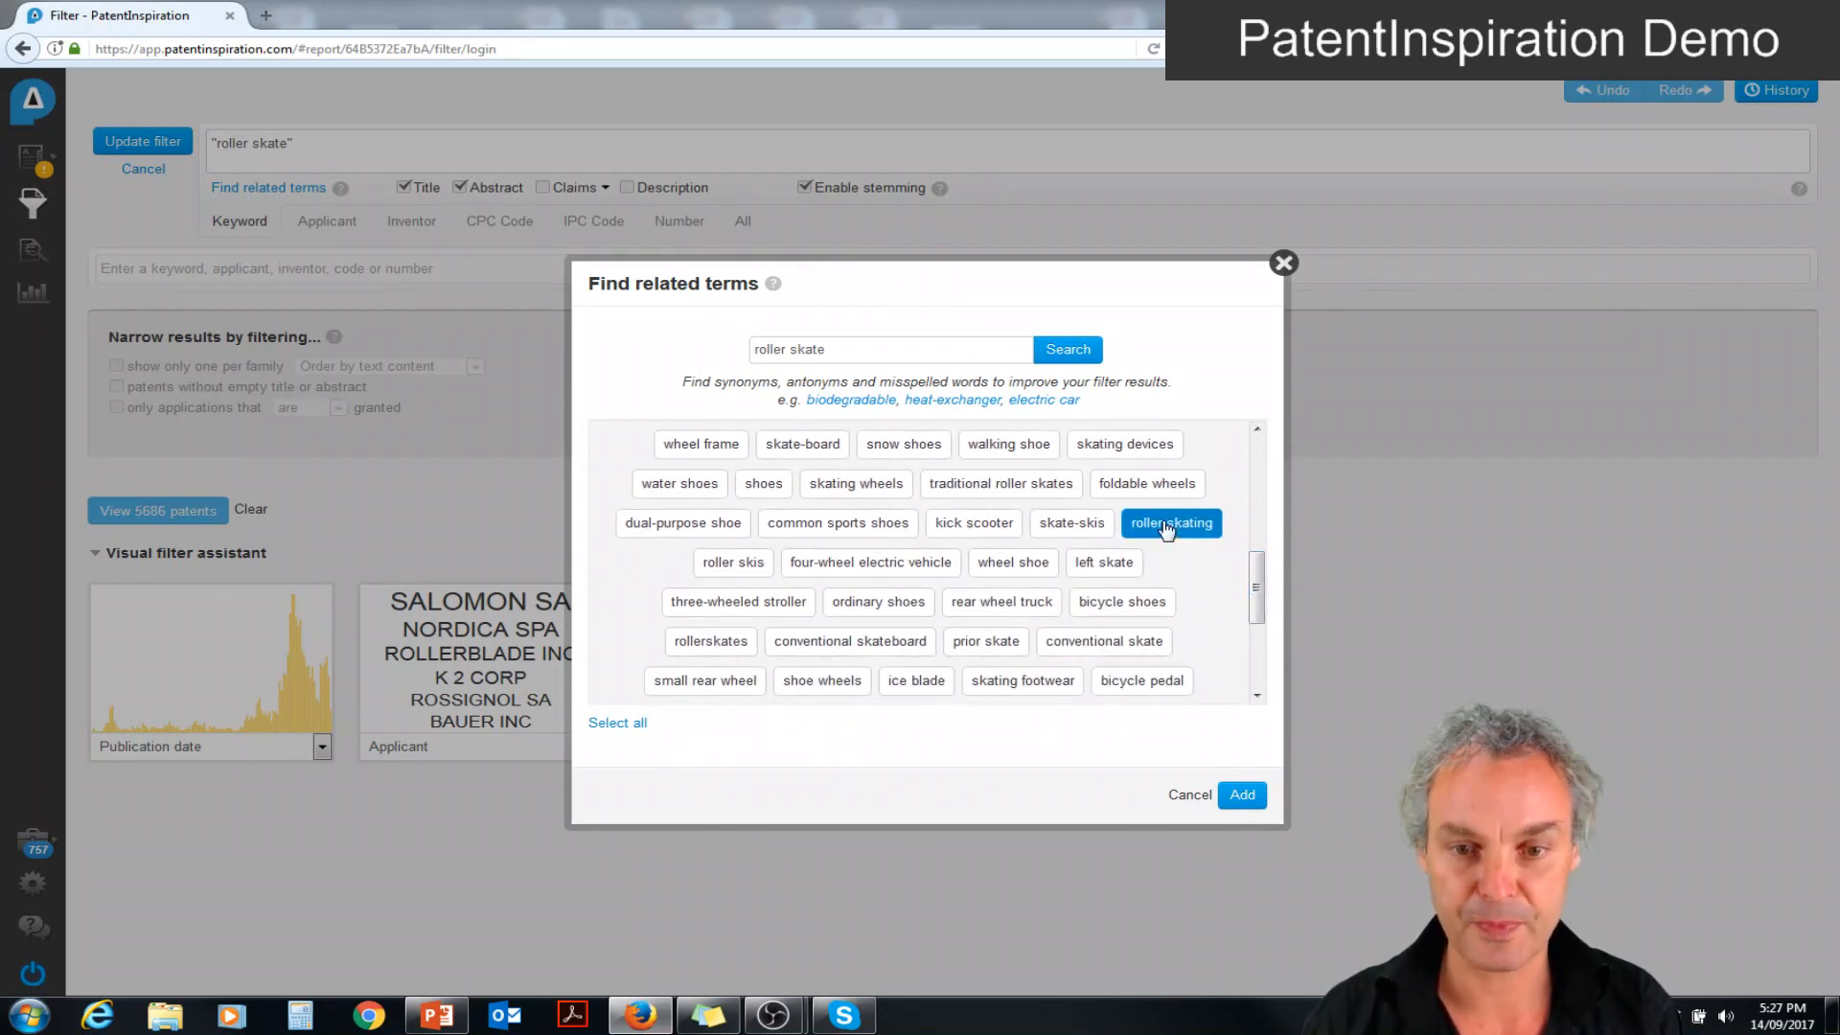
click(694, 647)
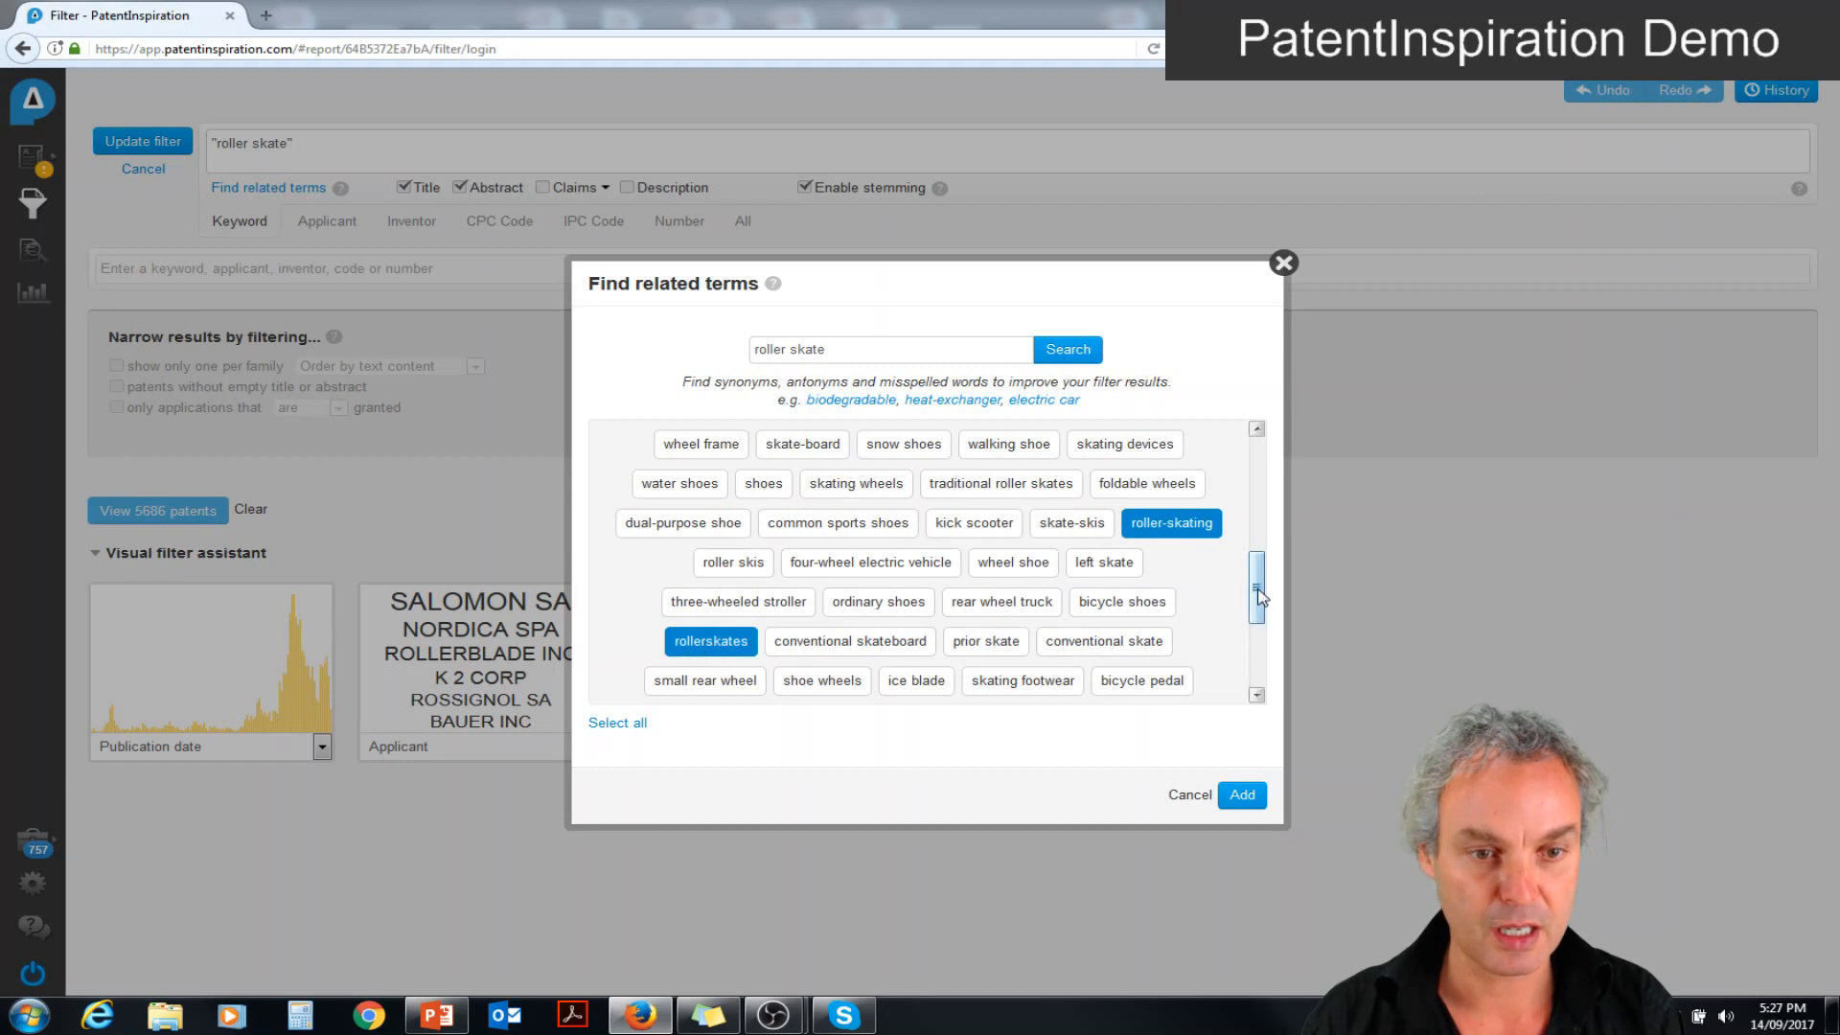
drag(1258, 598, 1259, 638)
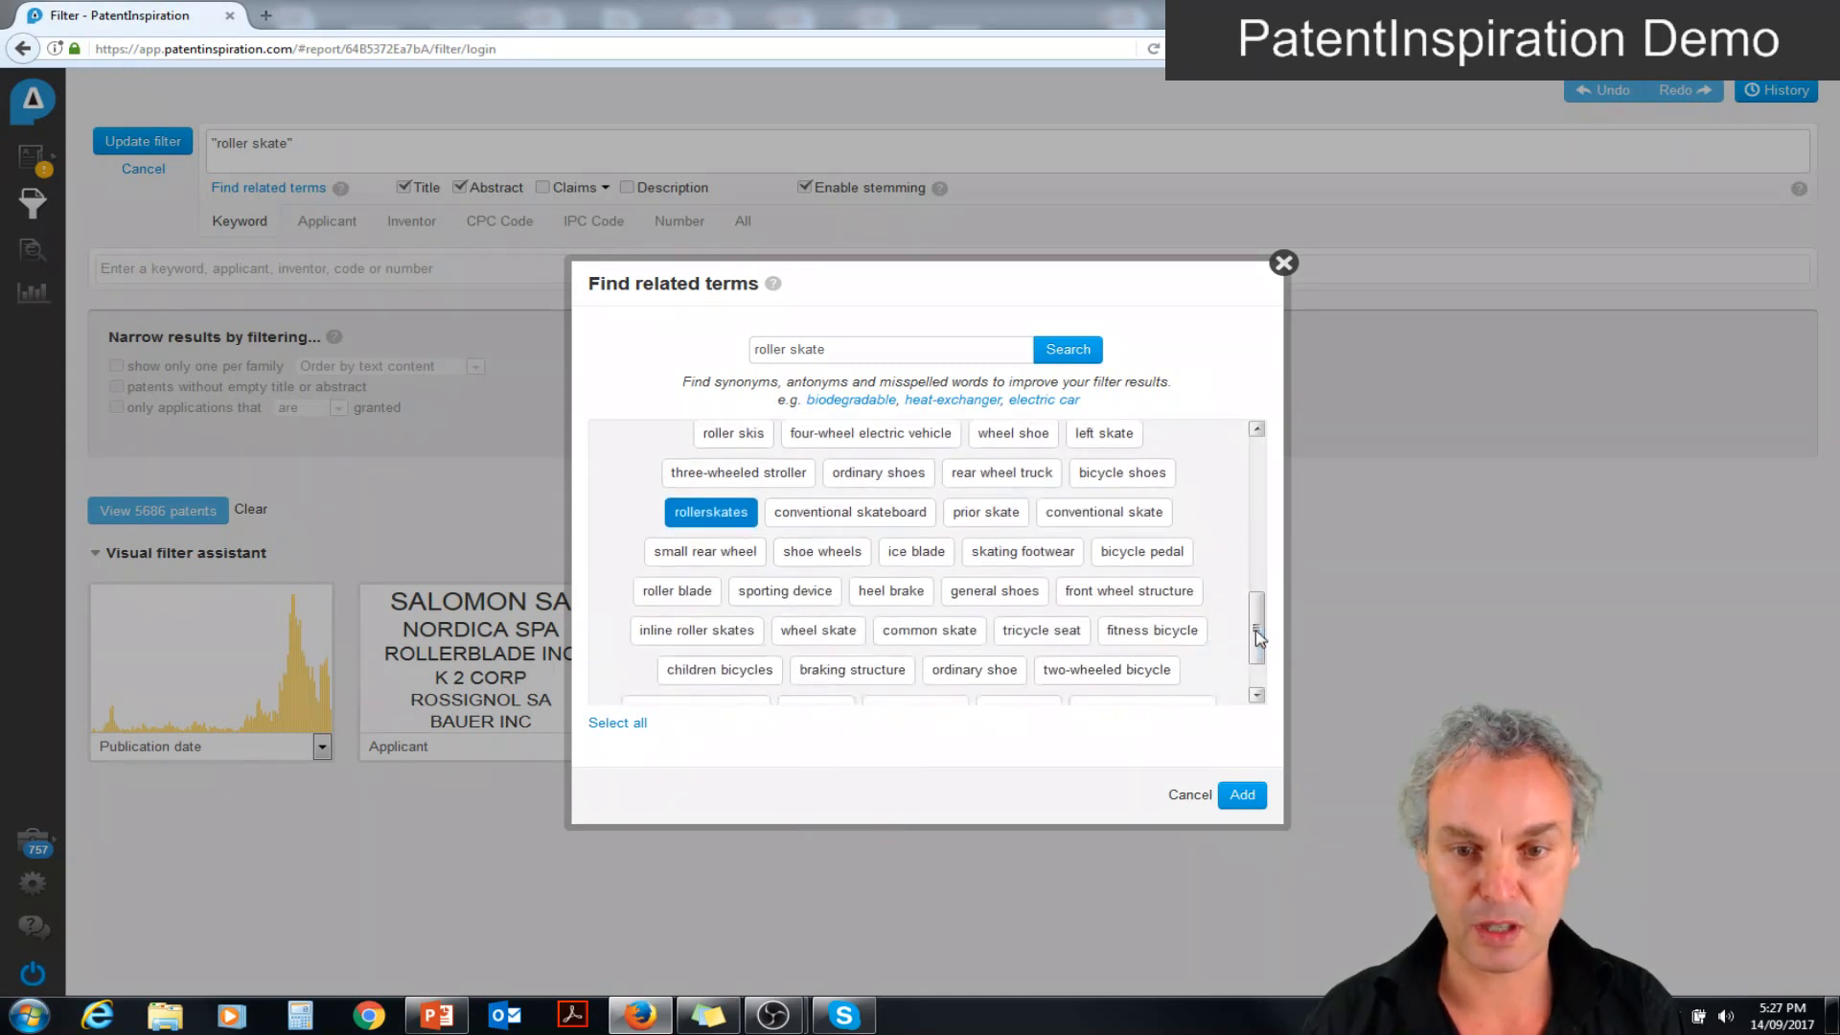
click(674, 596)
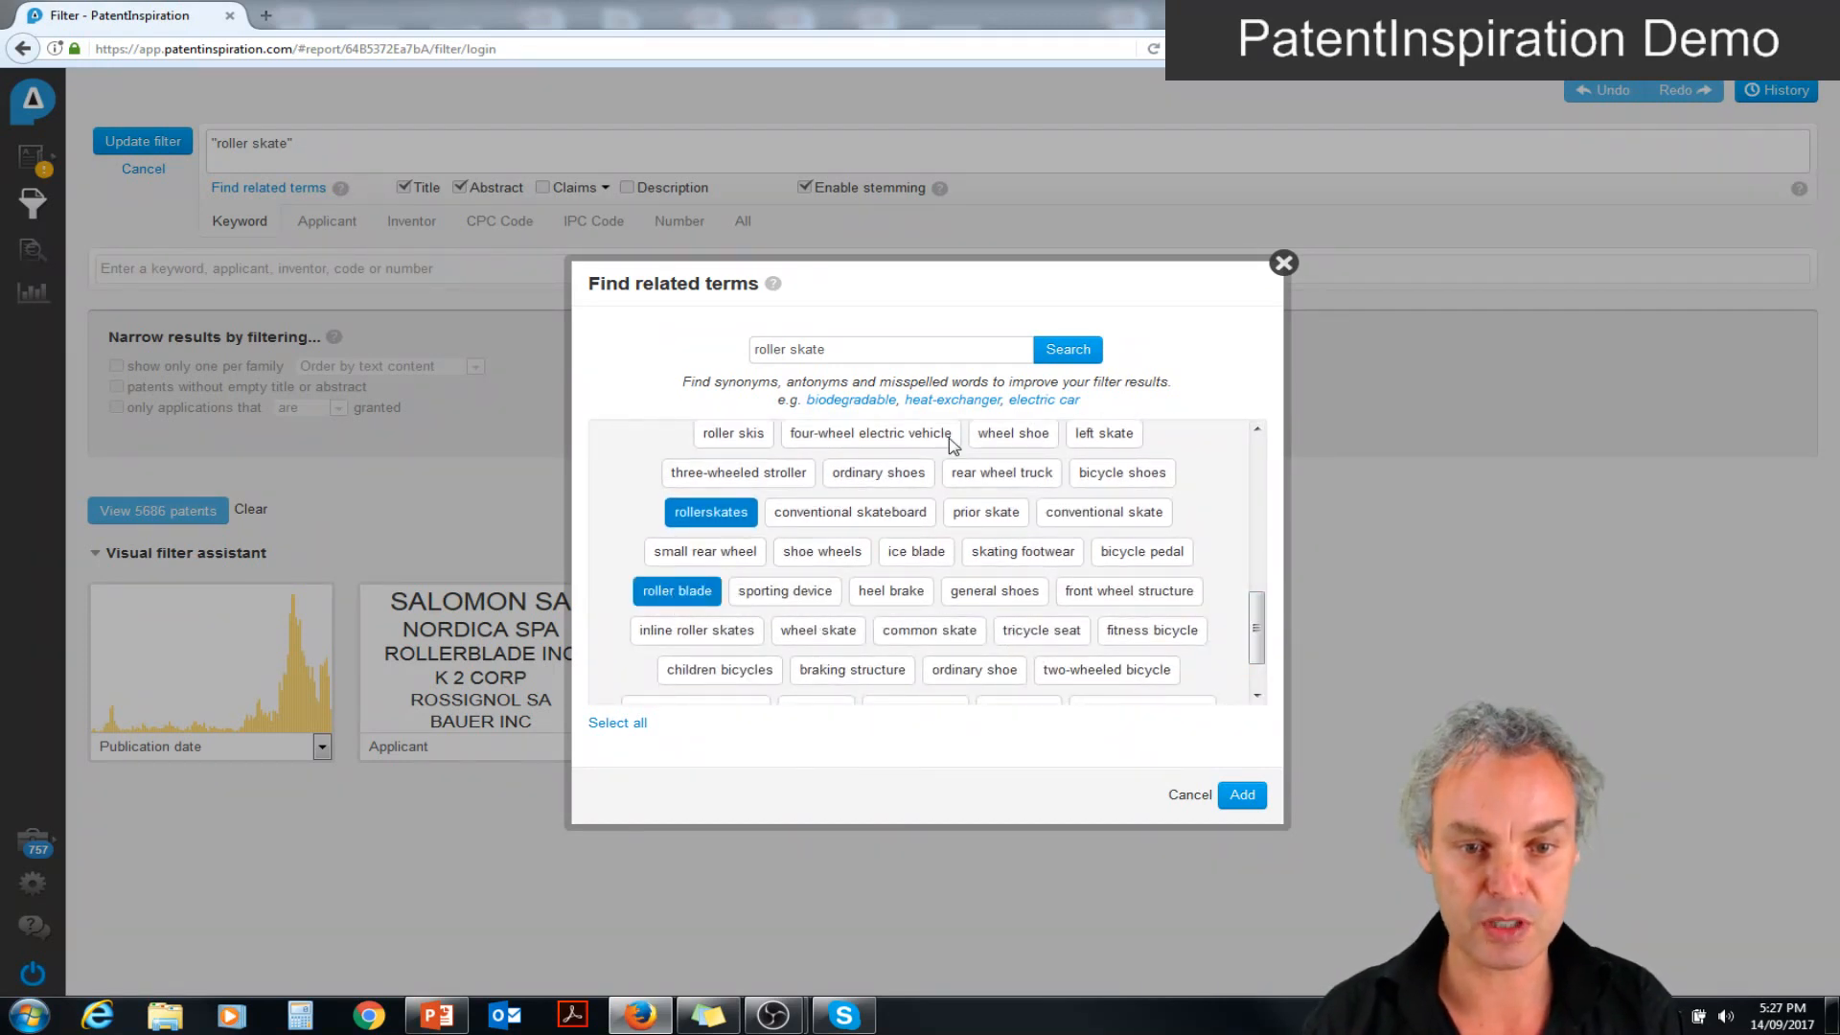
click(1243, 794)
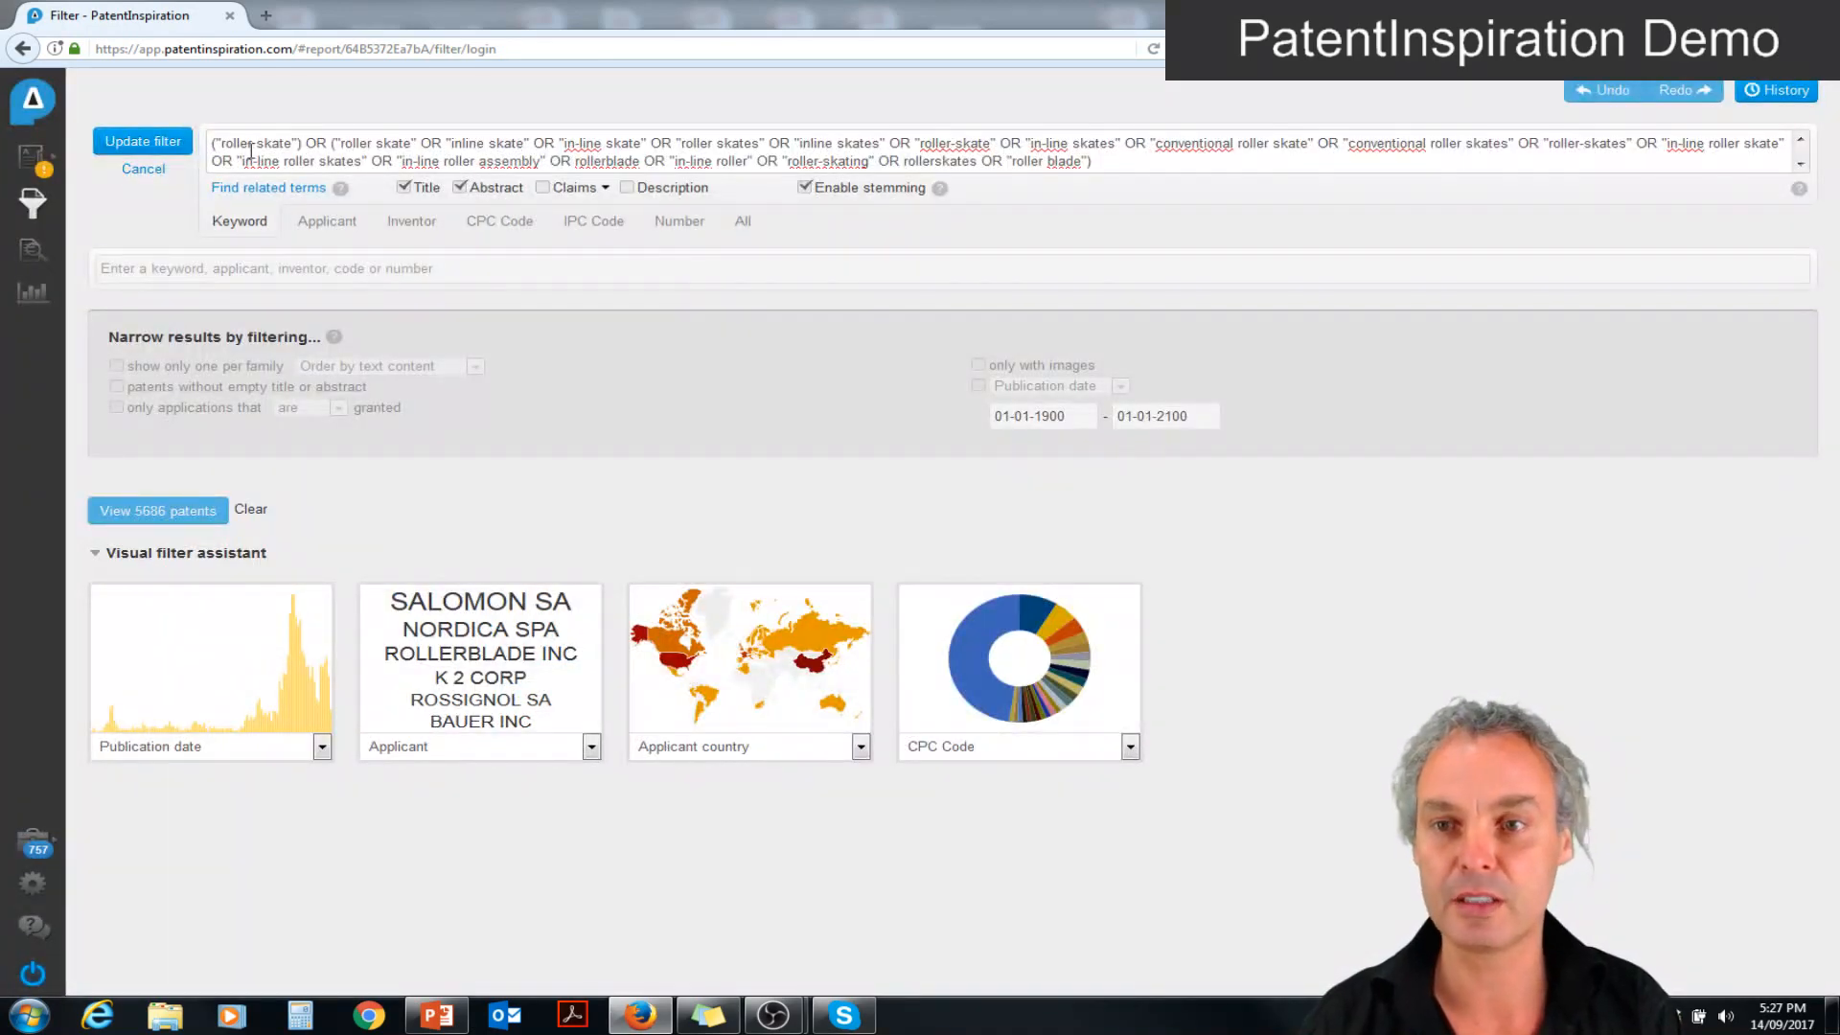
click(144, 142)
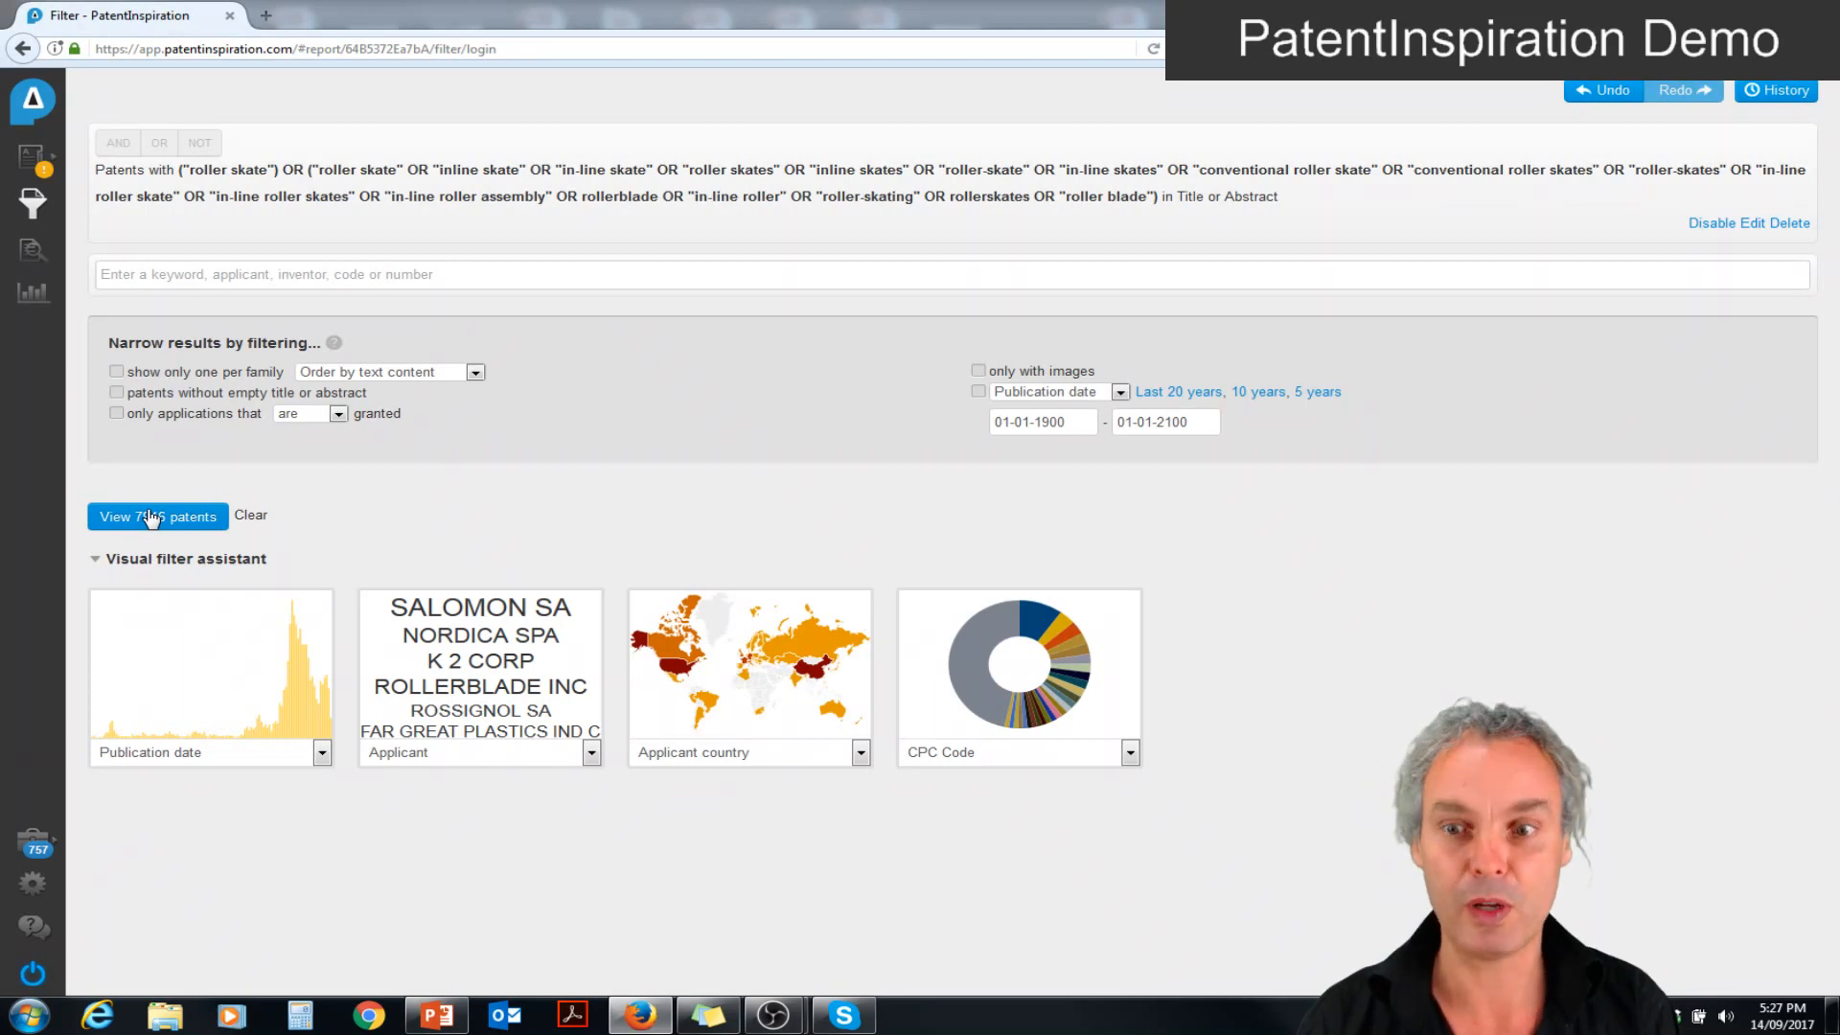
Review the list of filtered patents, then open the bibliographic analyses and inspect the available configuration types
click(25, 261)
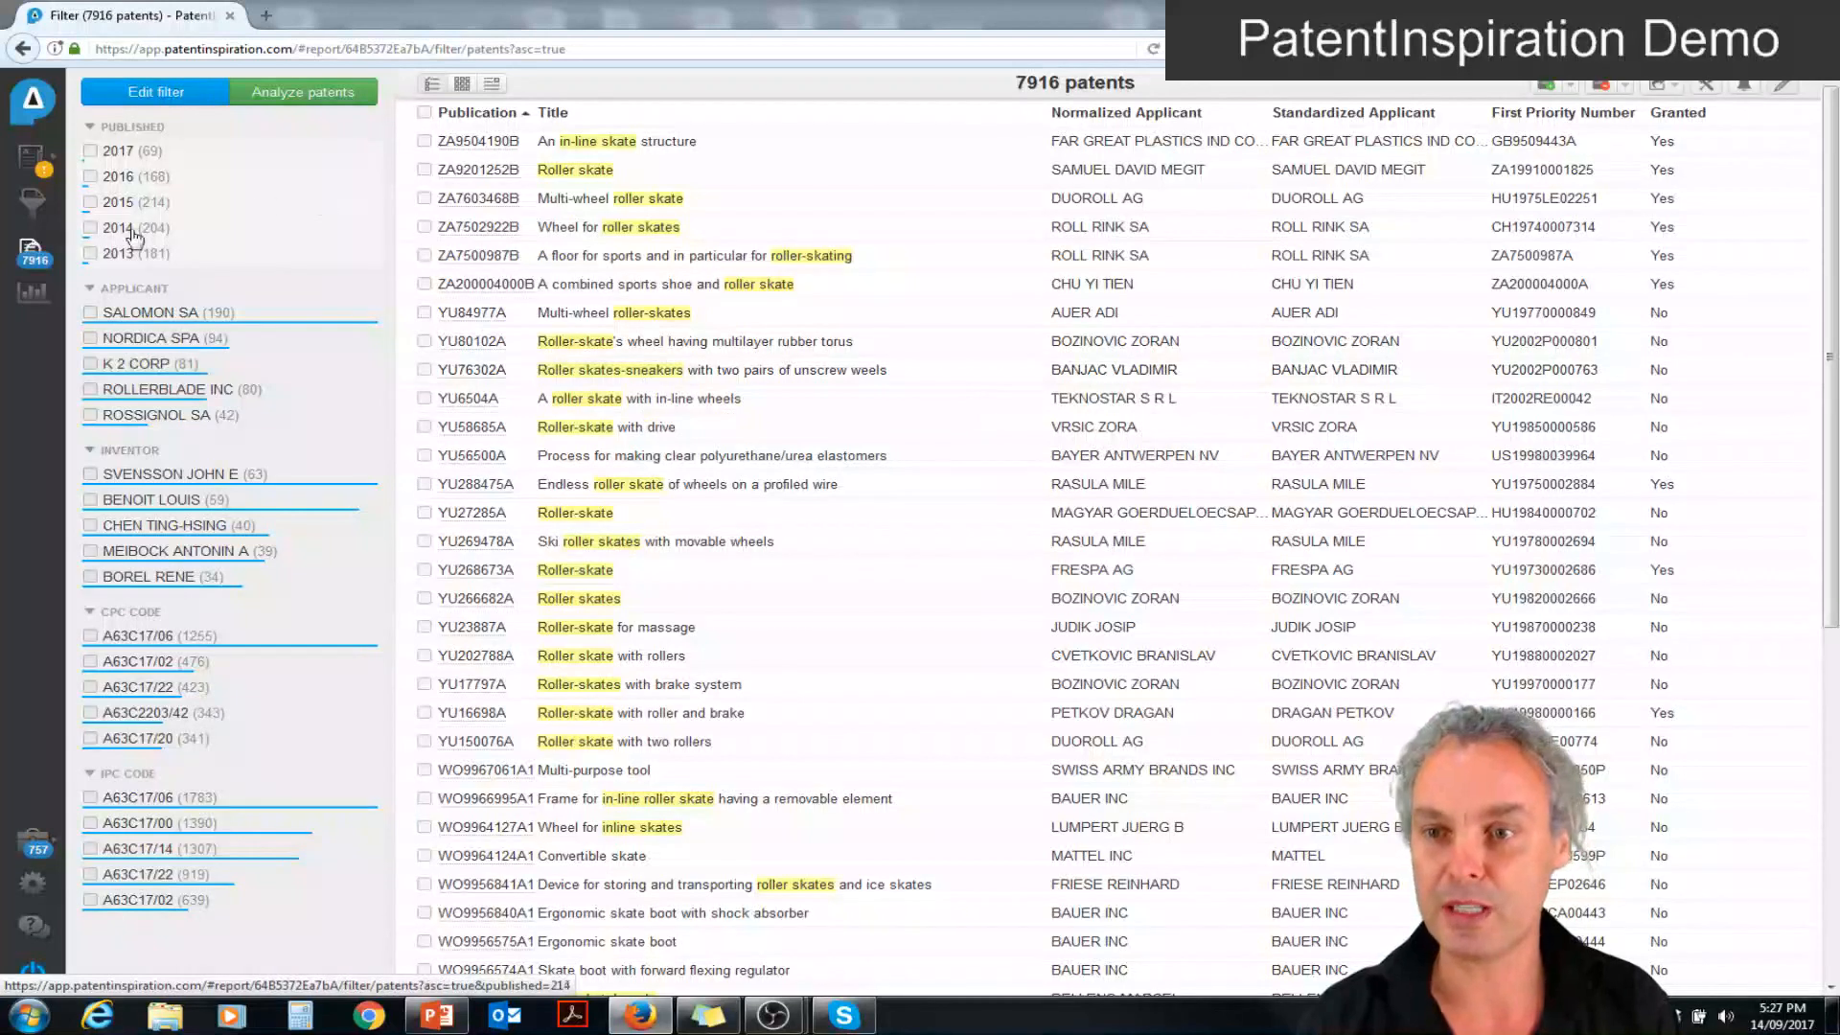
click(32, 293)
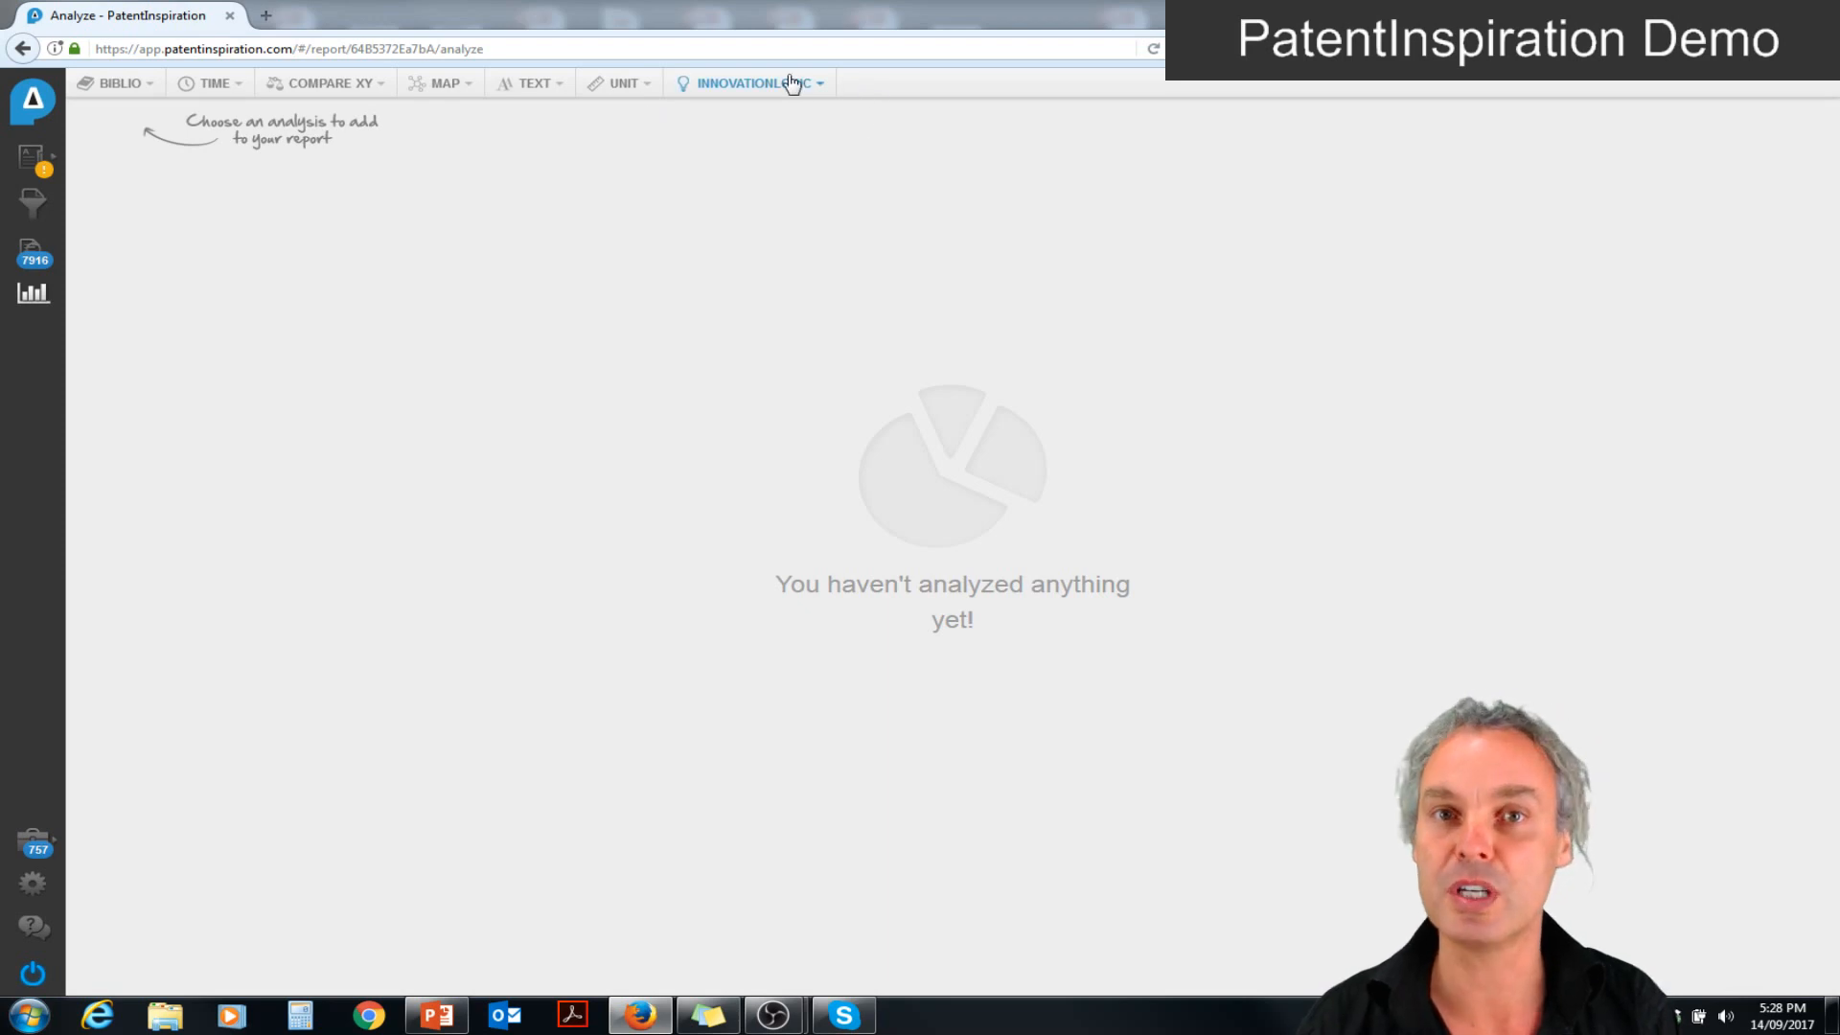
click(120, 84)
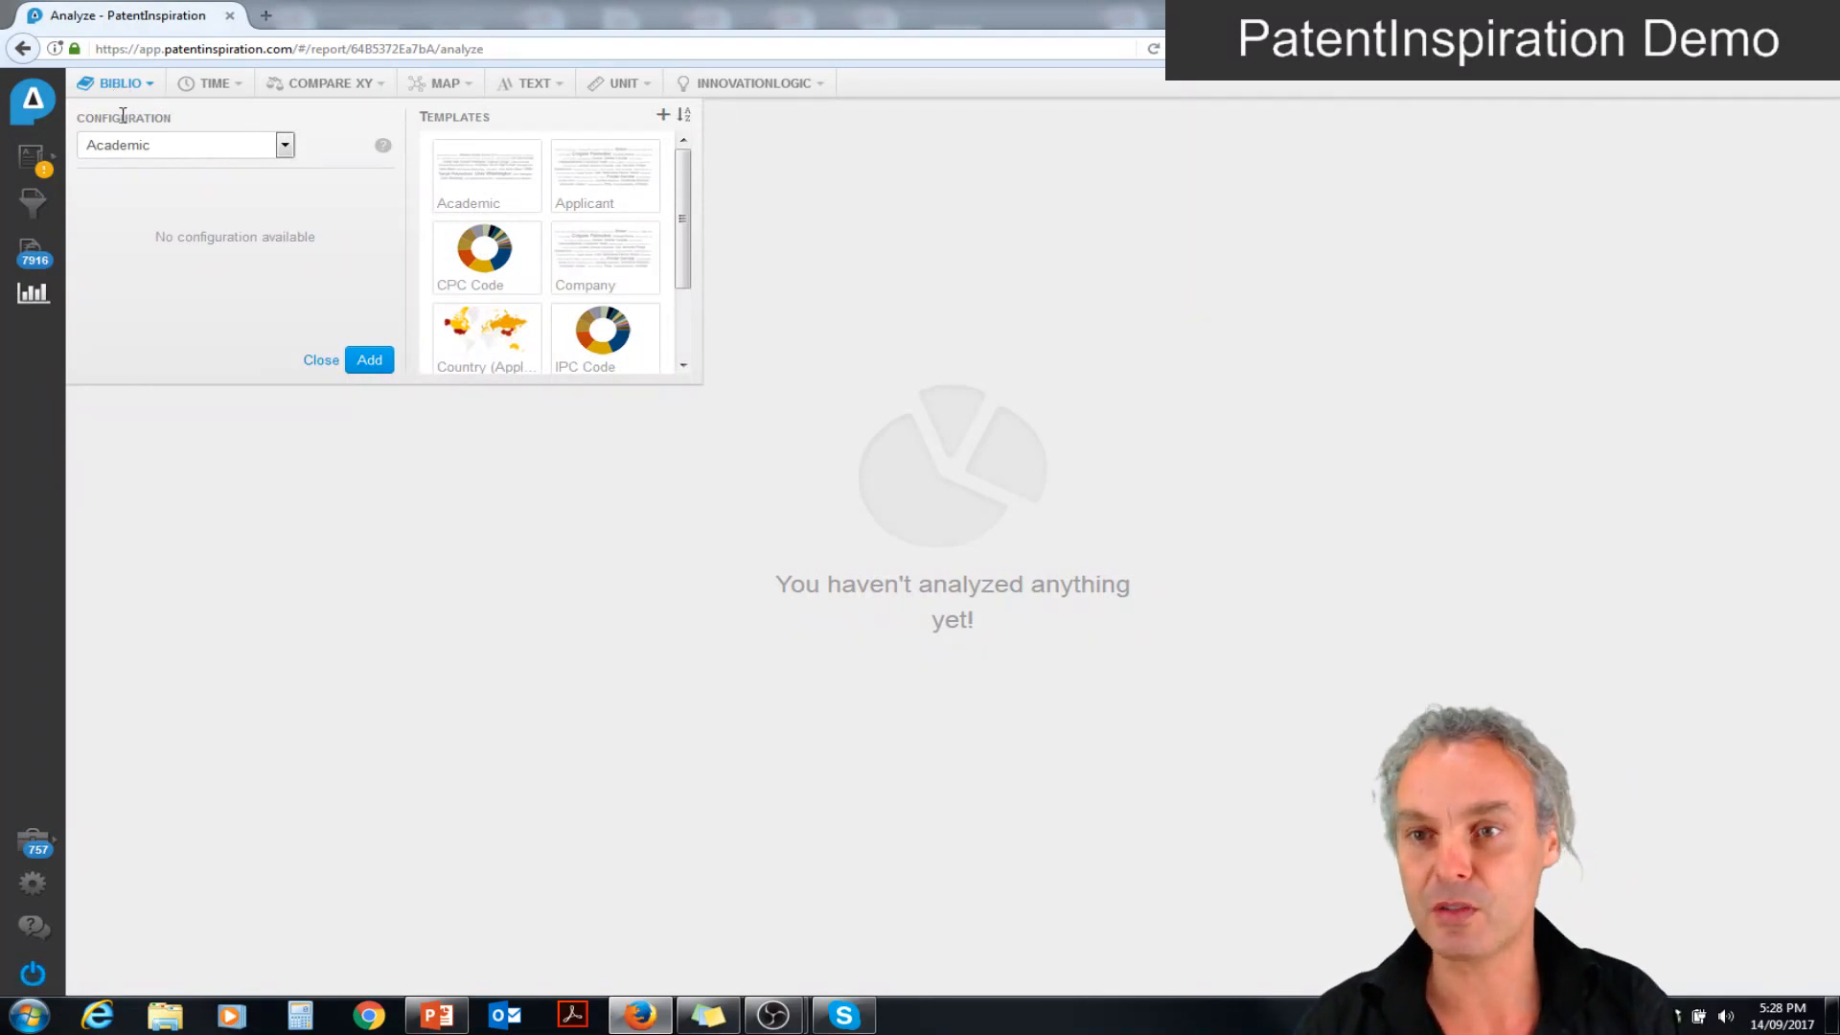
click(285, 149)
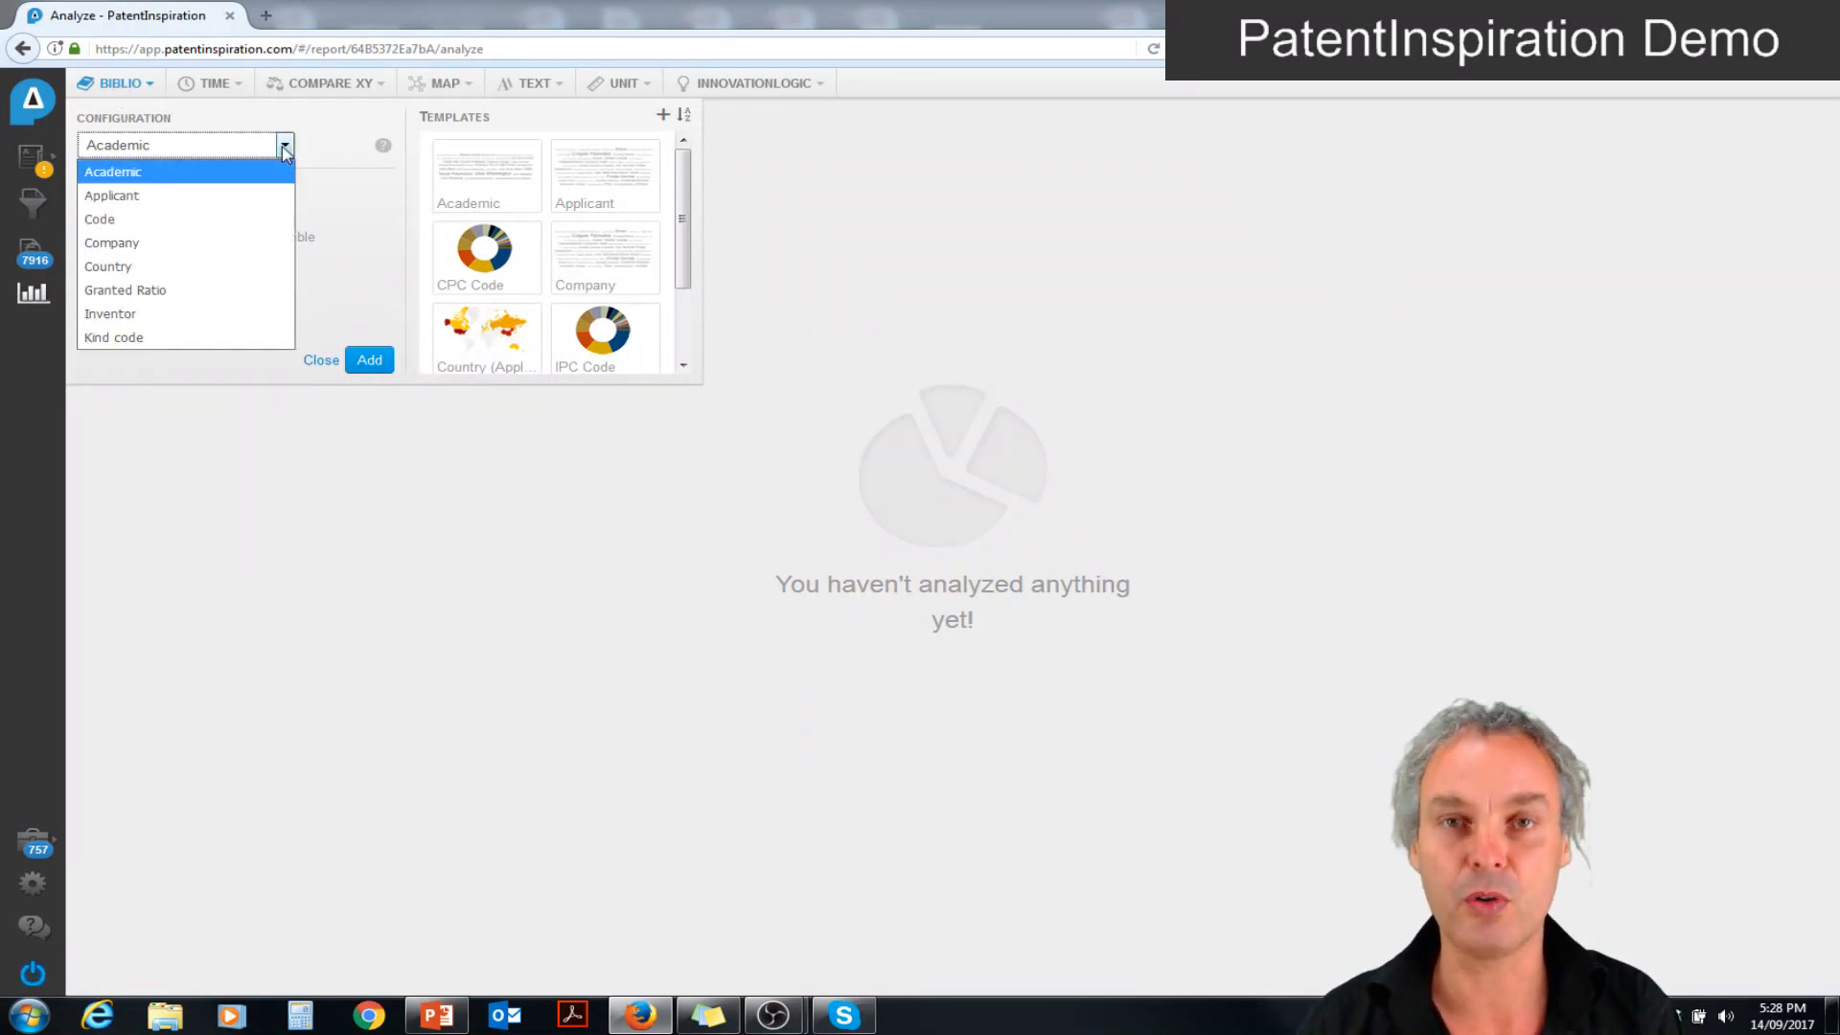
click(284, 148)
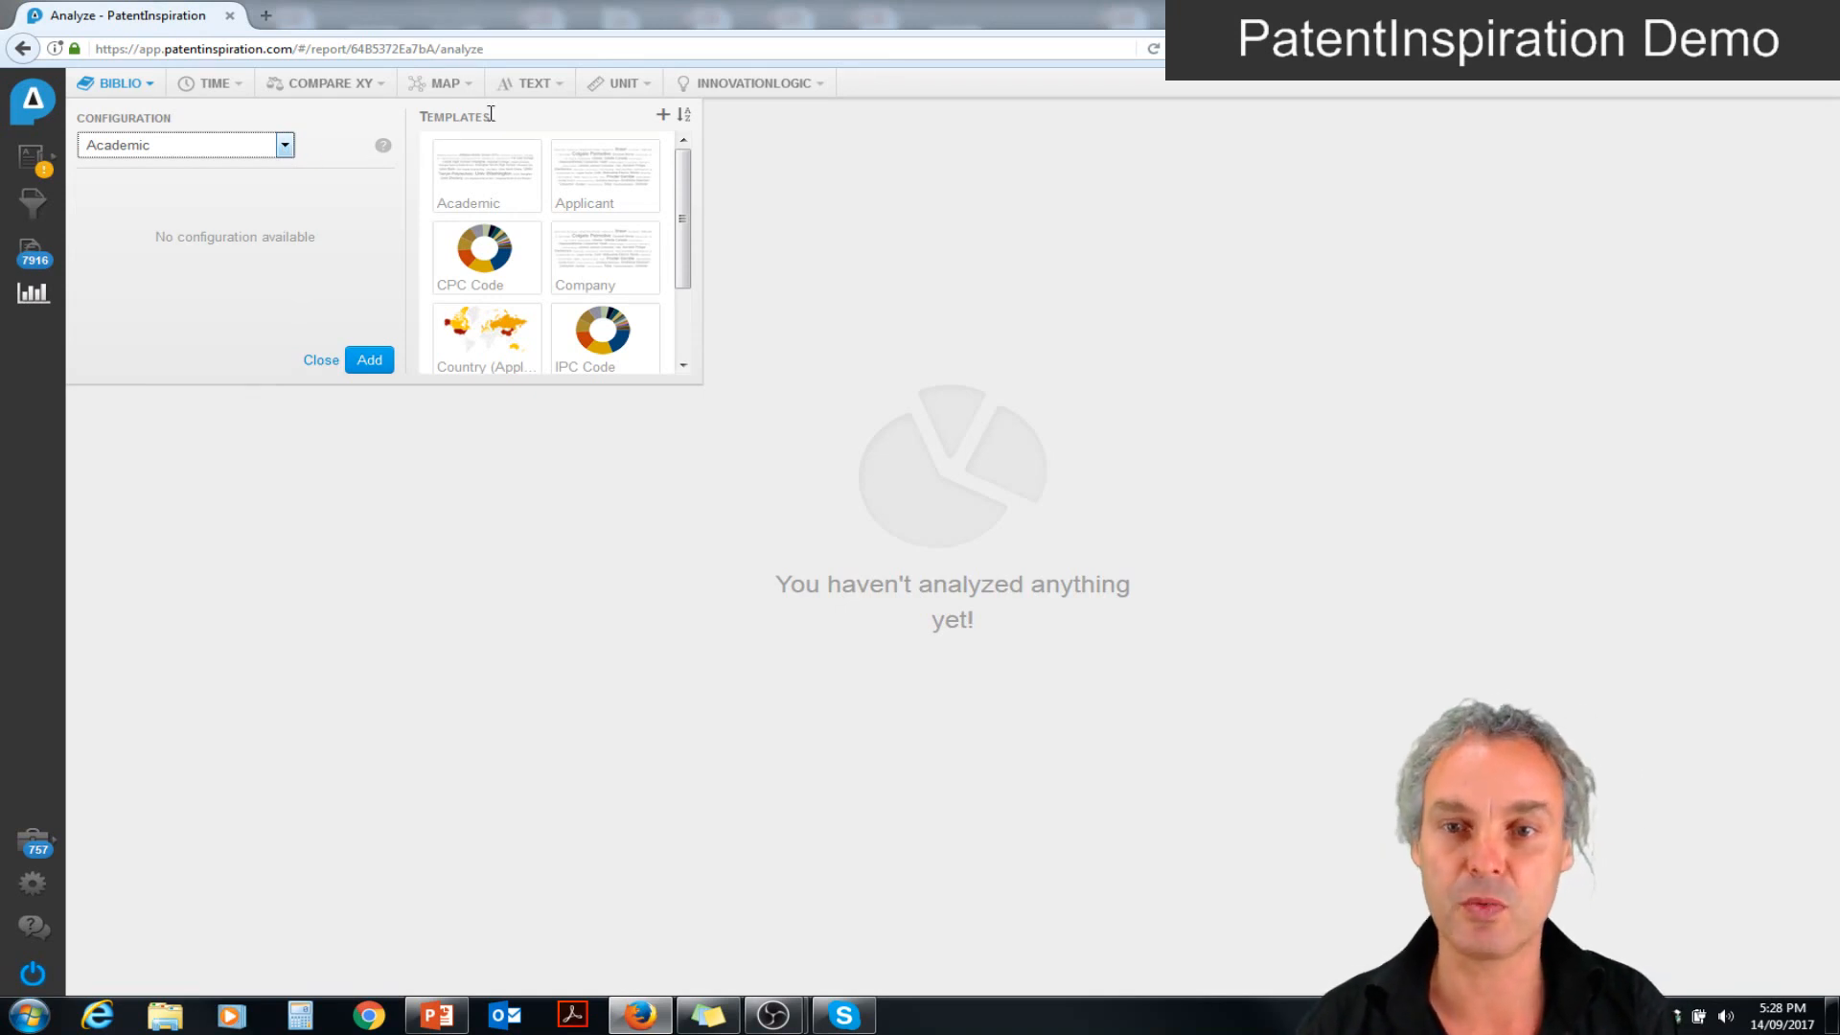
Add the Academic, Applicant, Company, CPC Code, Country (Applicant), IPC Code and Inventor template analyses to the report
click(488, 166)
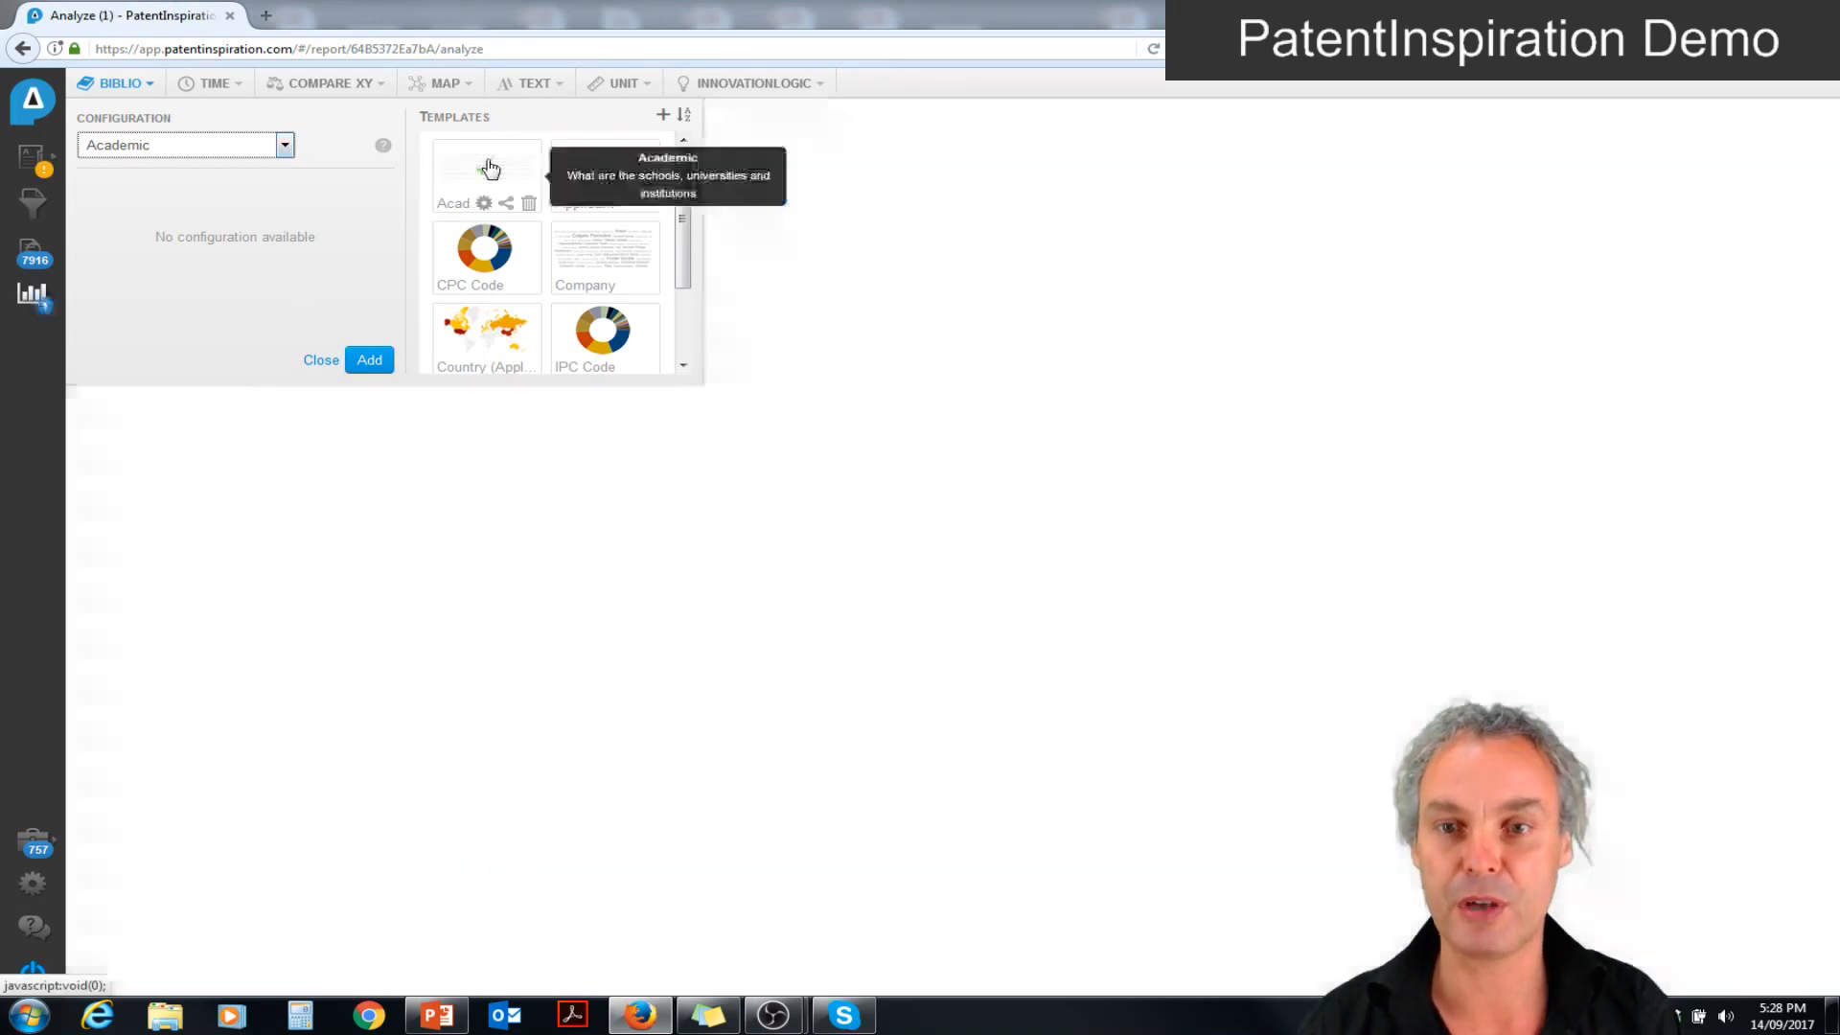
click(602, 169)
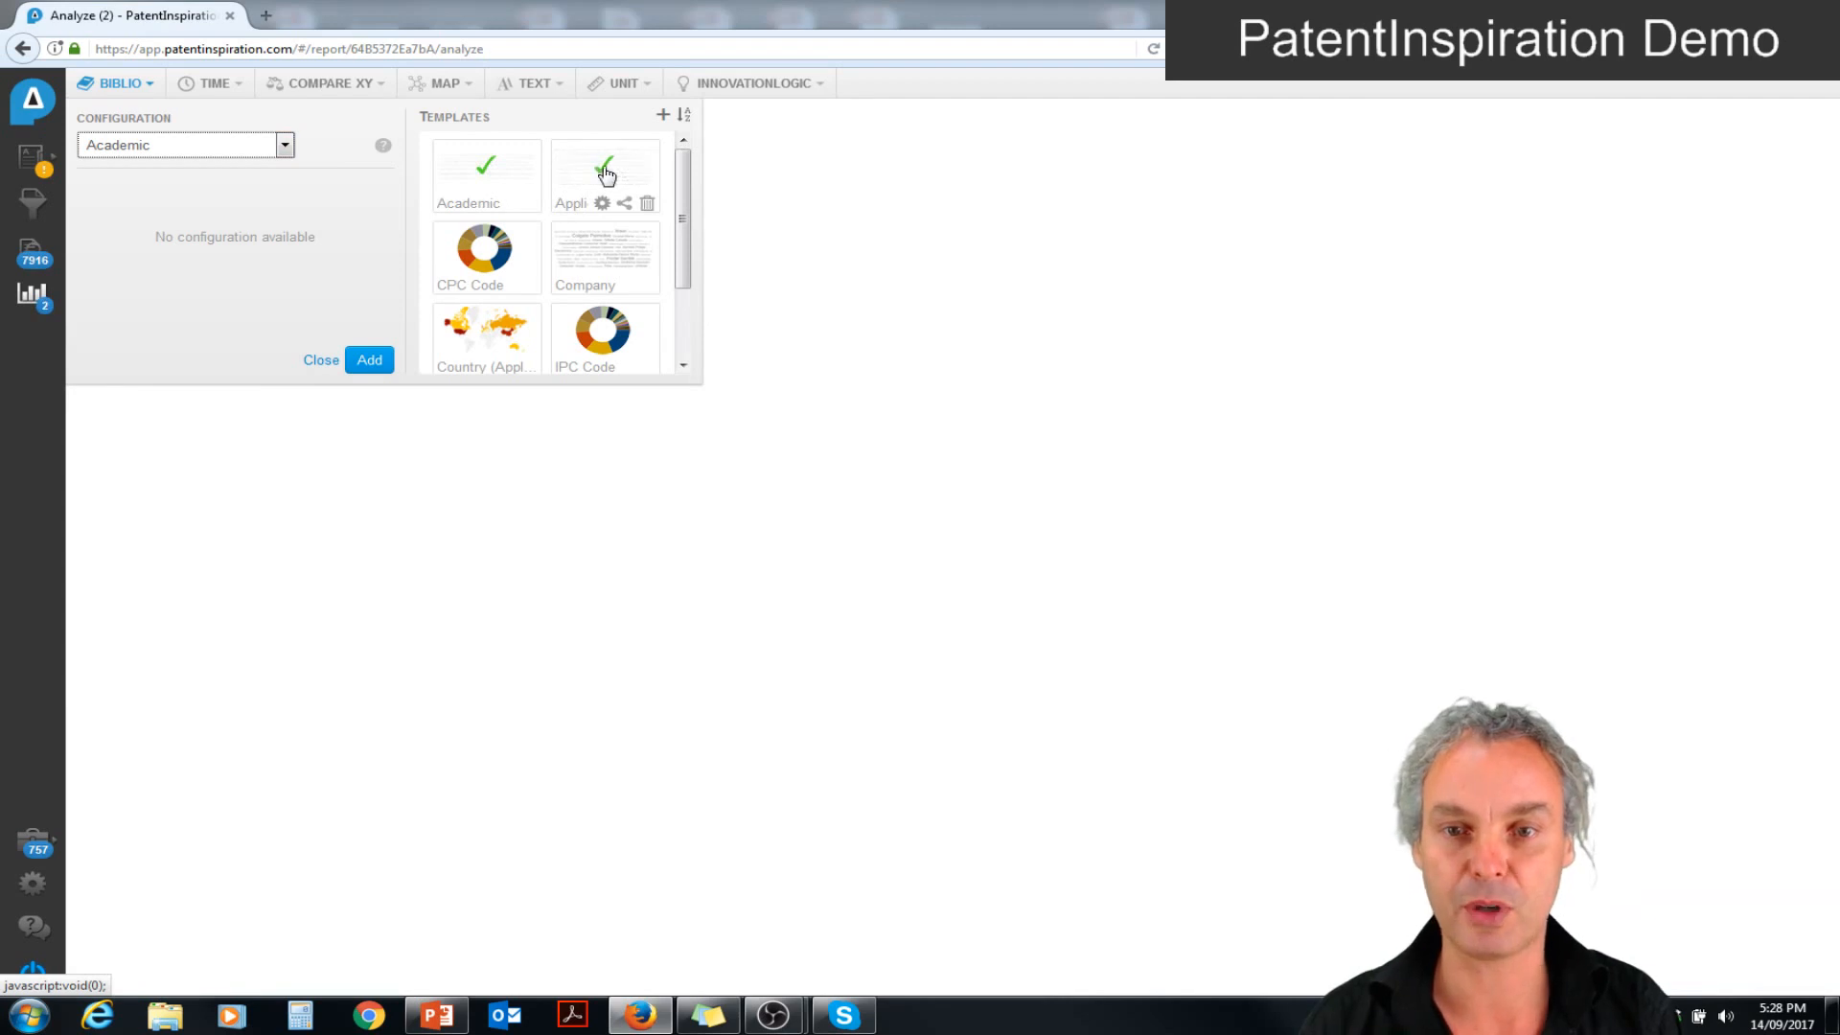
click(589, 257)
click(485, 247)
click(496, 335)
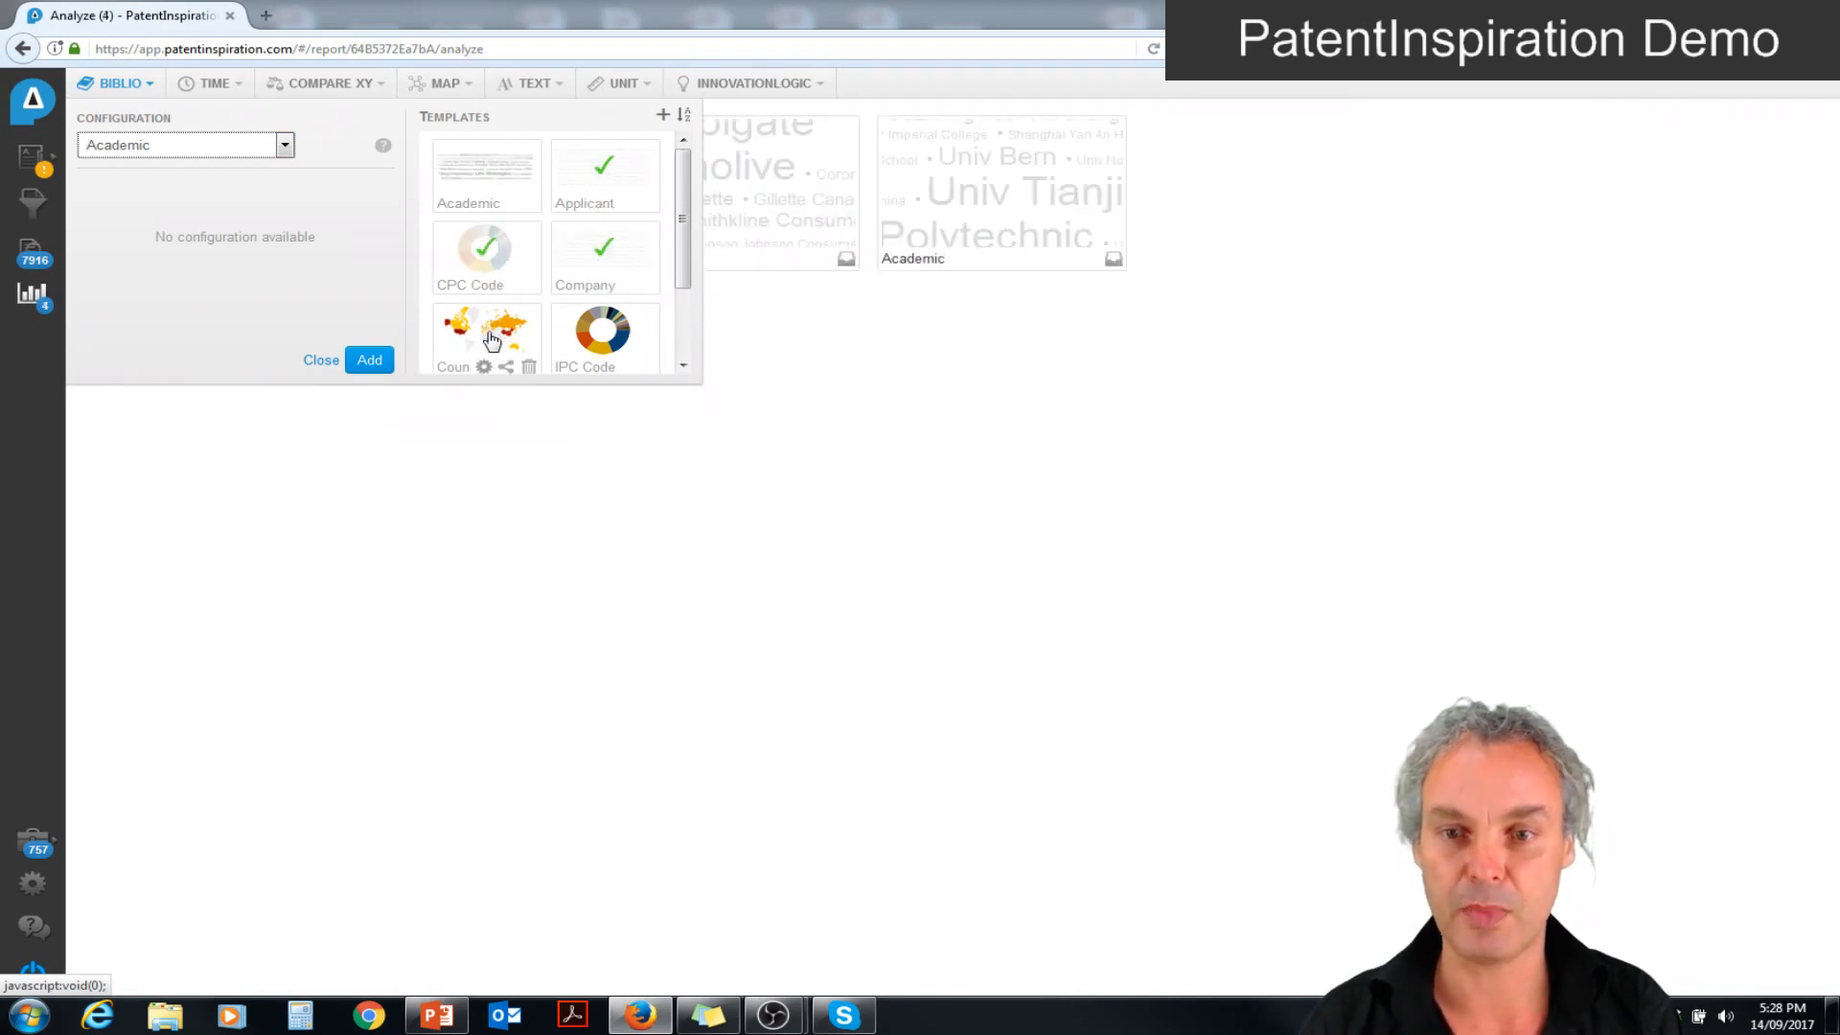
click(602, 333)
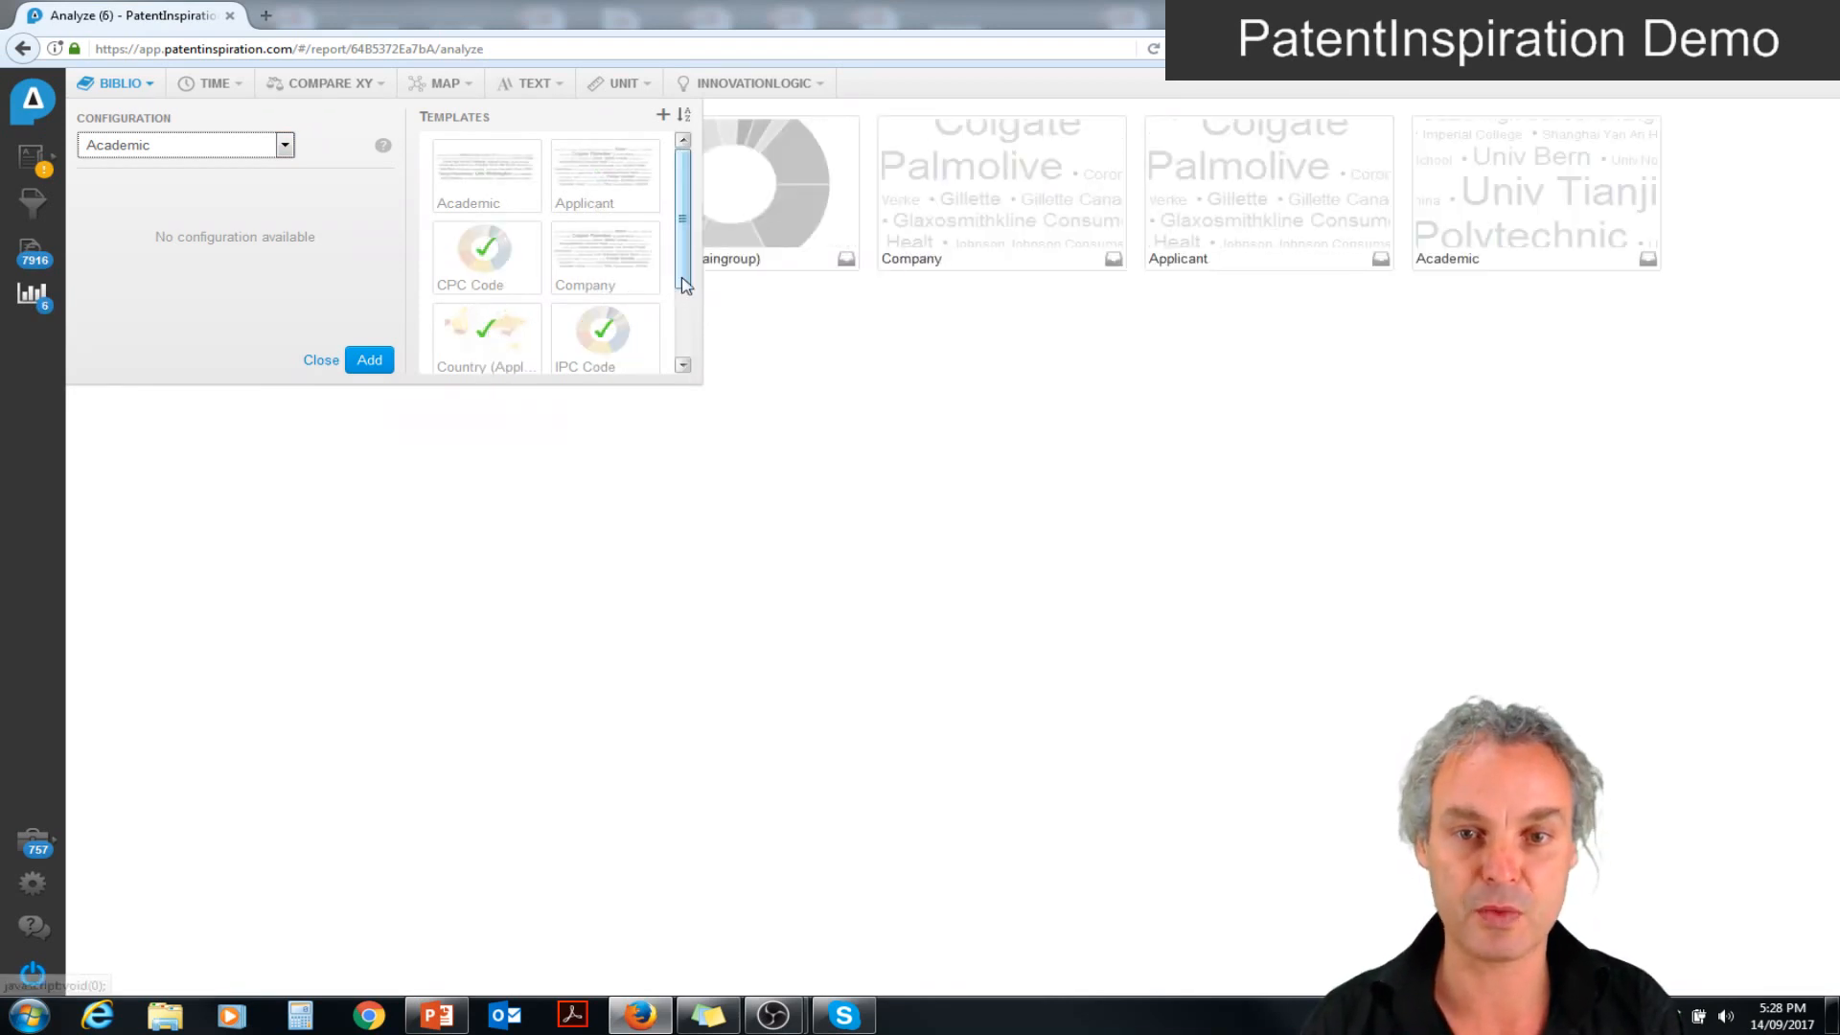
scroll(685, 290, down, 1)
scroll(685, 289, down, 1)
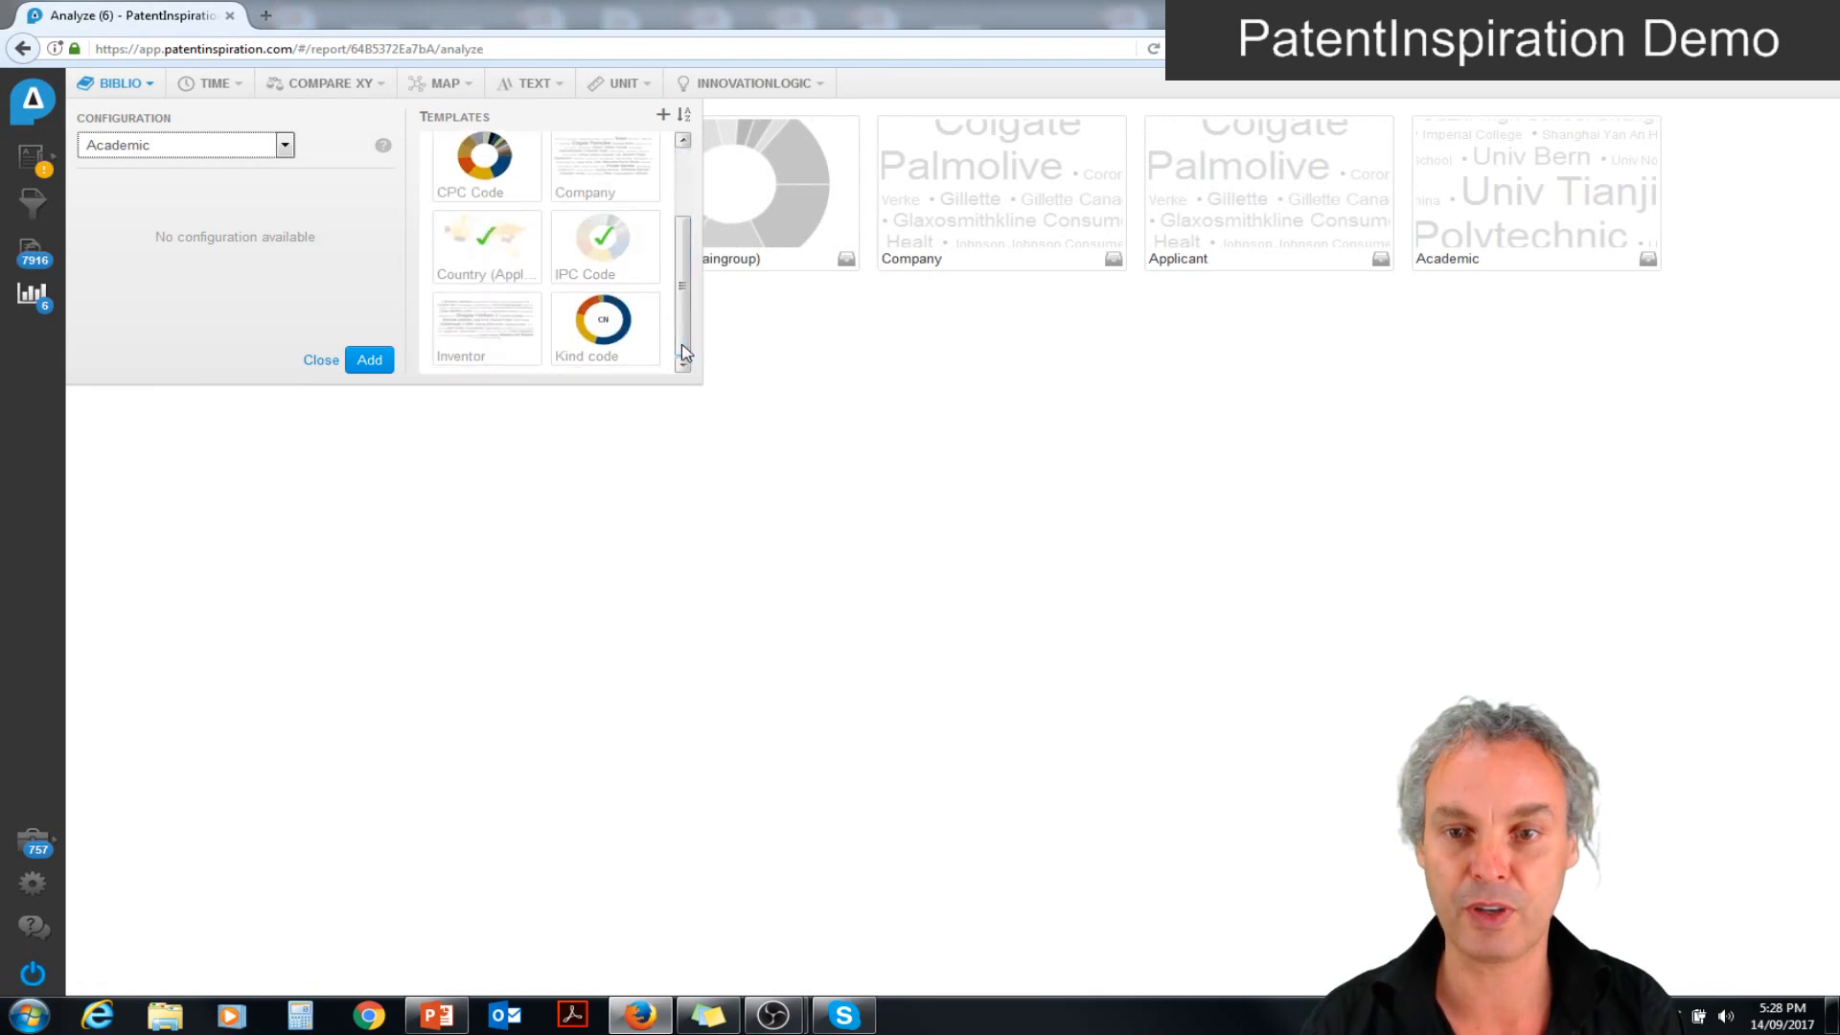
click(484, 337)
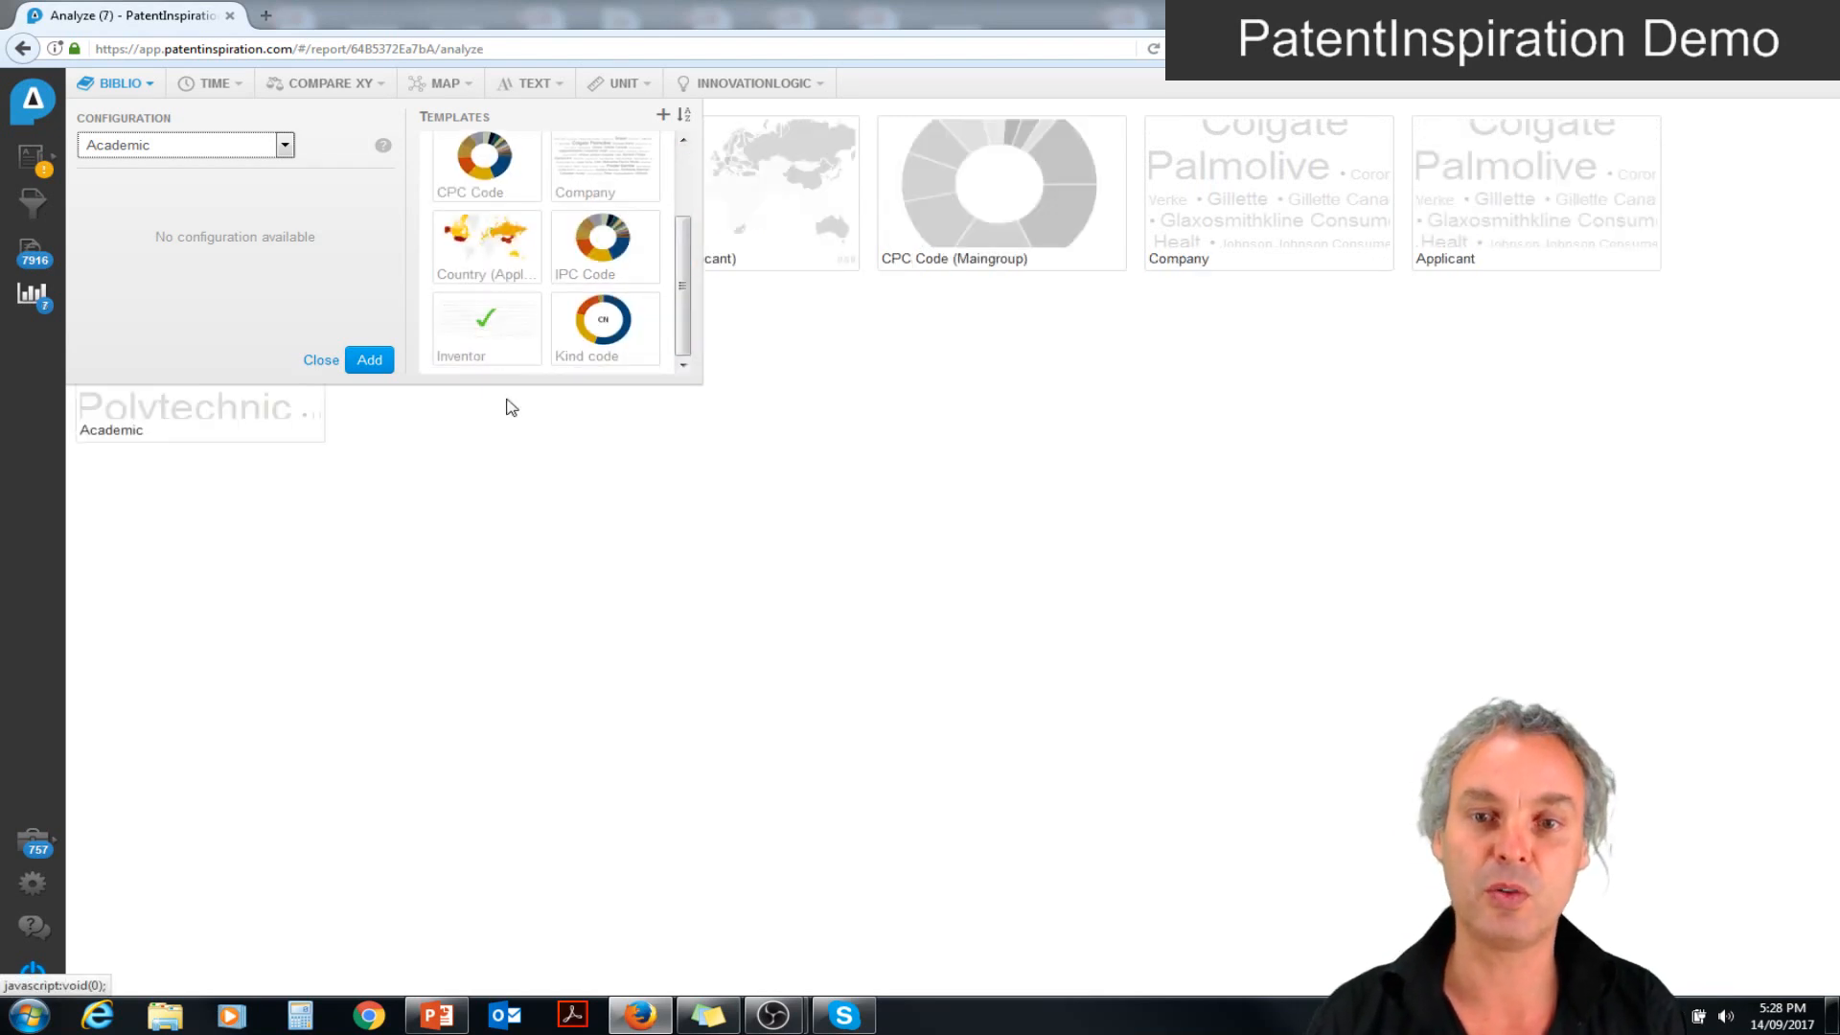
click(568, 478)
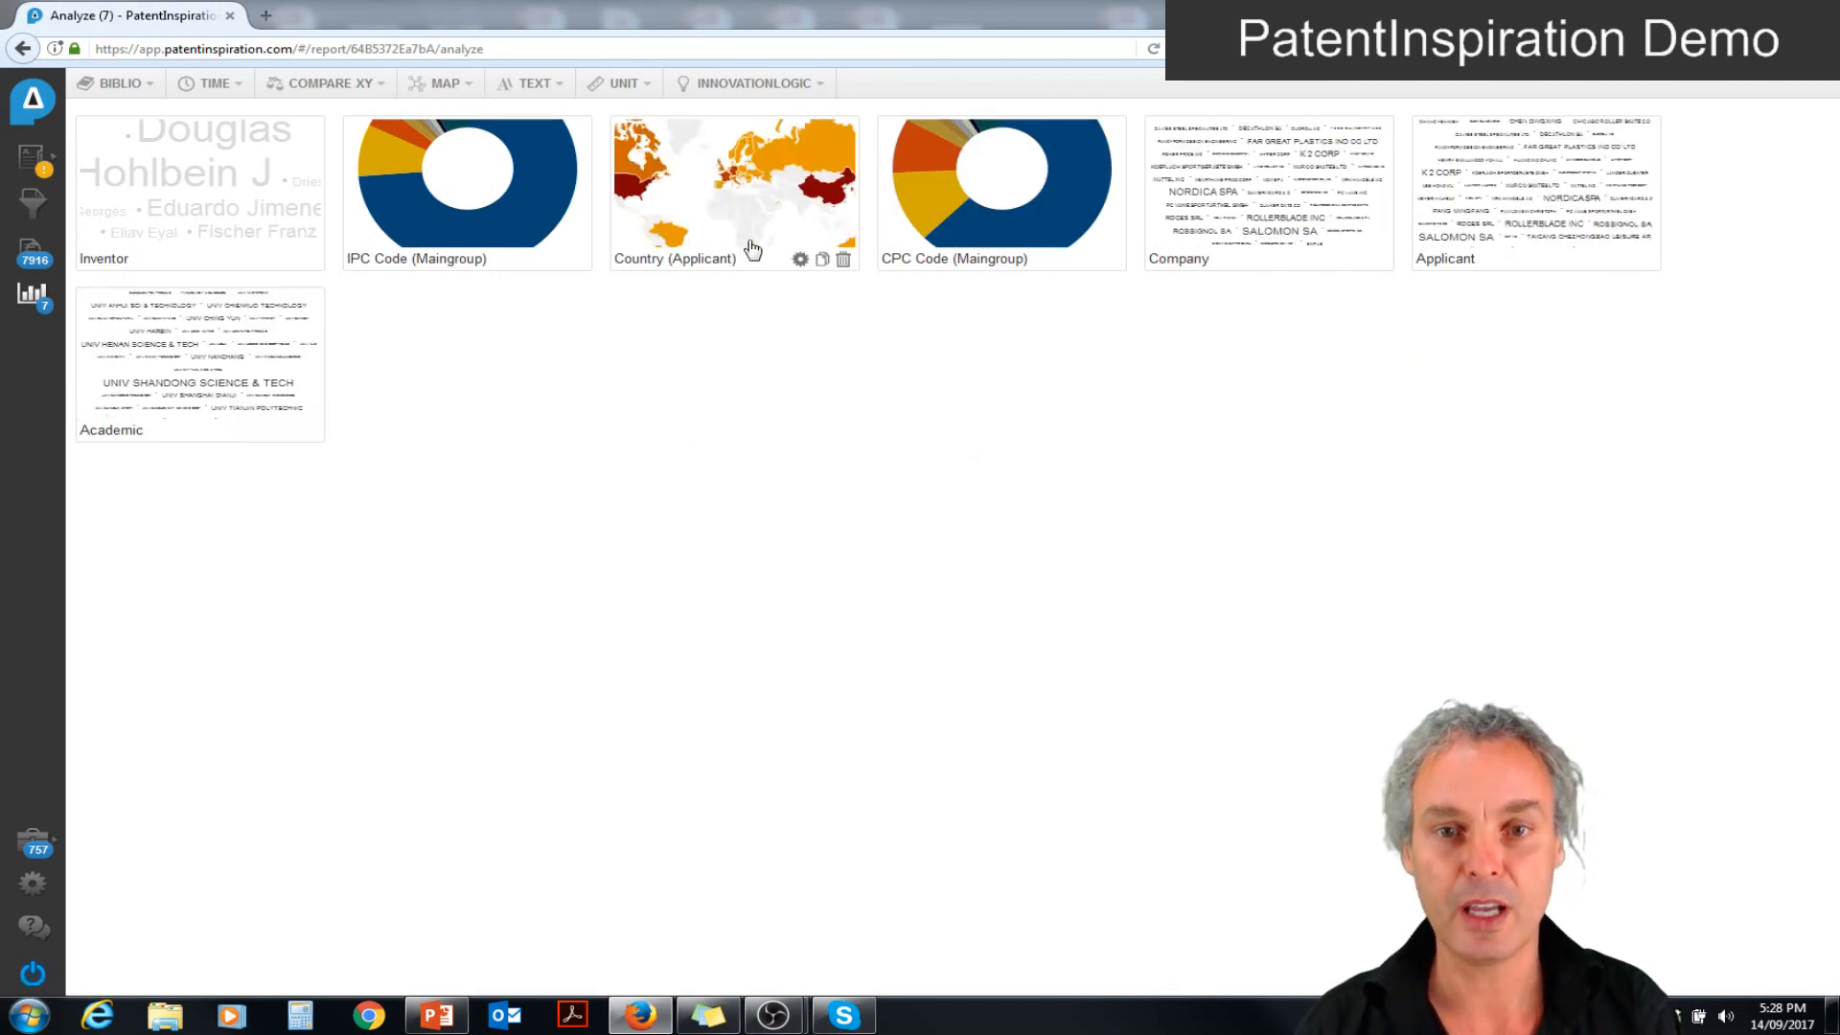
From the Country (Applicant) map, list Australia's patents and open the one titled Skate apparatus with retractable in-line wheels
click(724, 174)
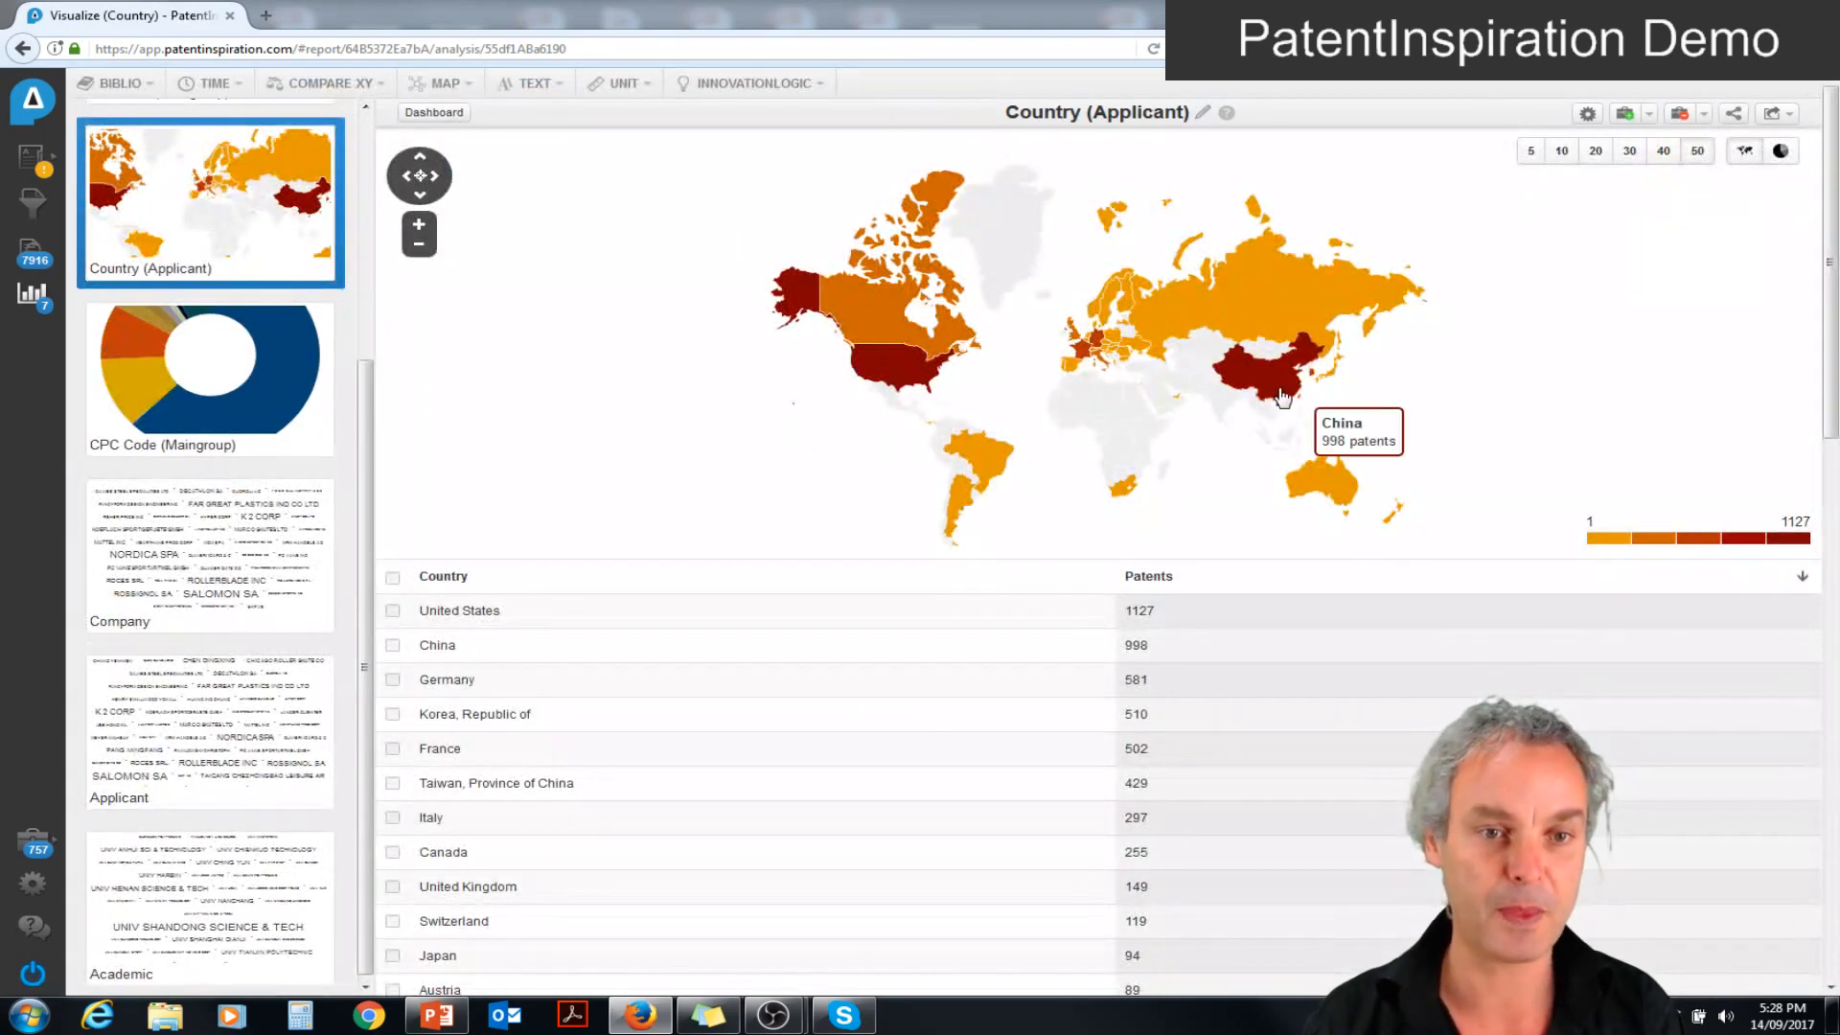
mouse_move(926, 372)
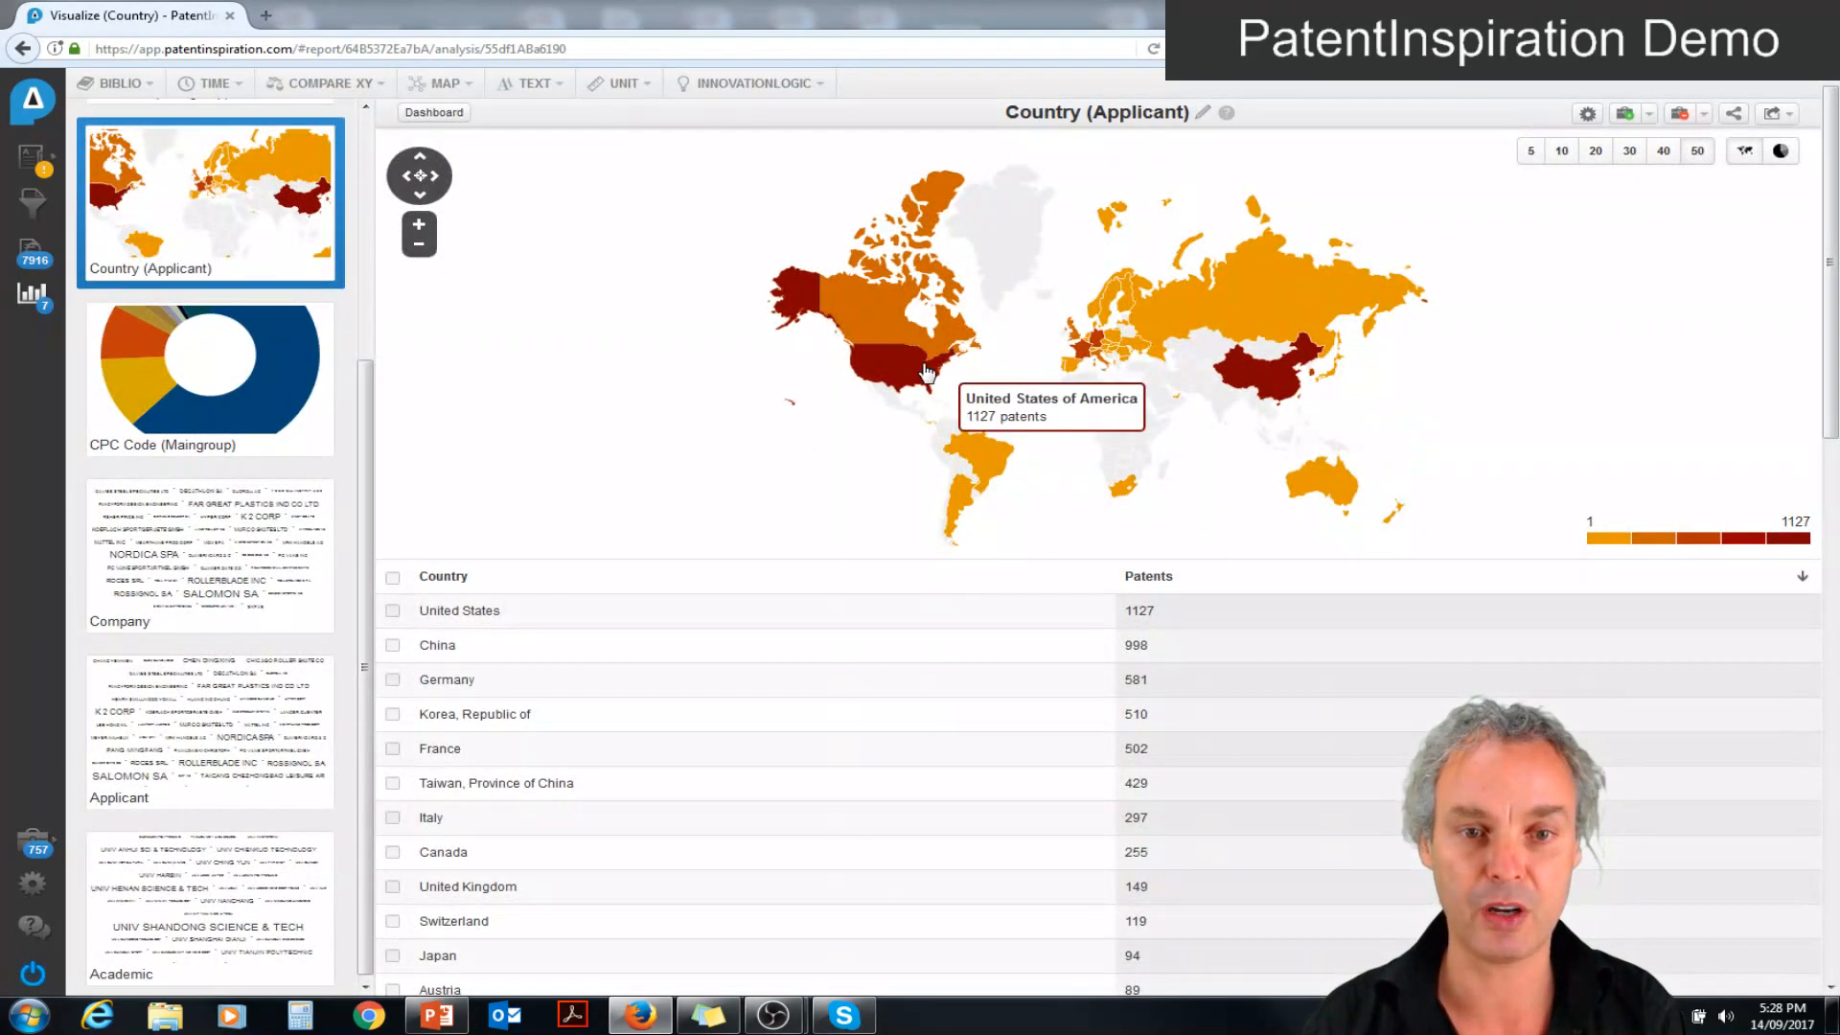
click(1318, 493)
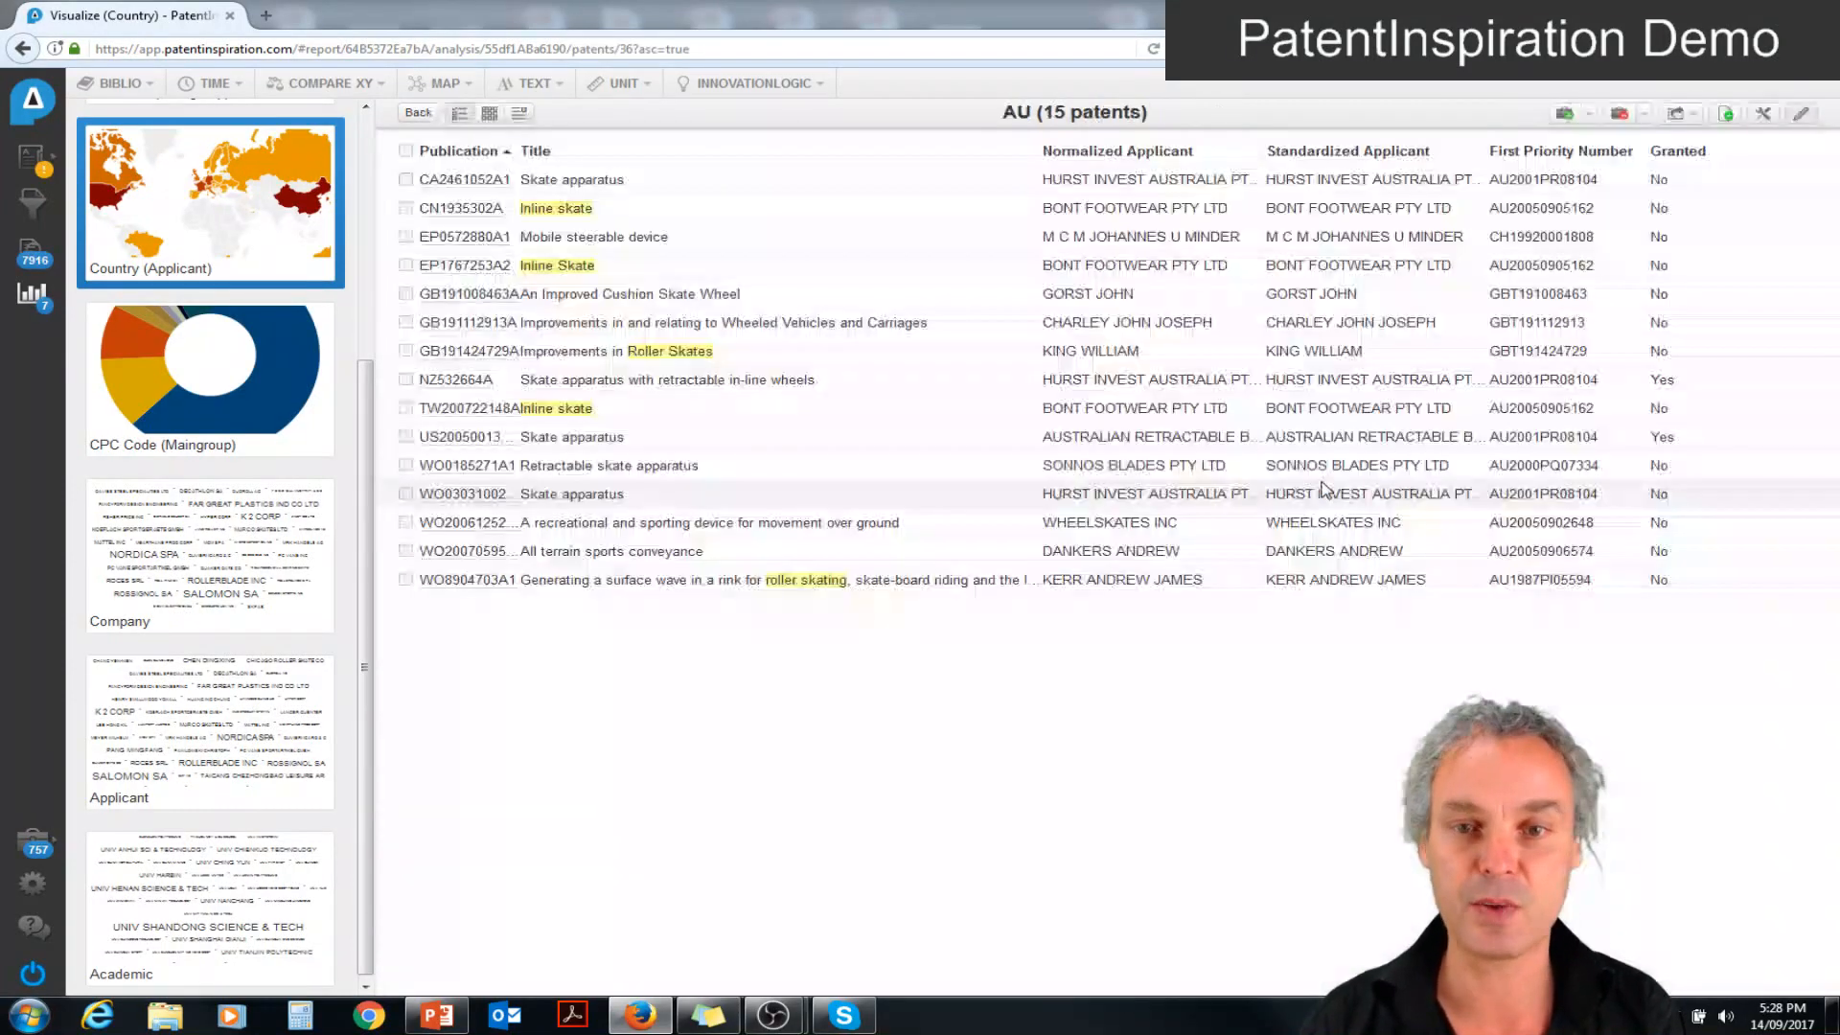
click(738, 381)
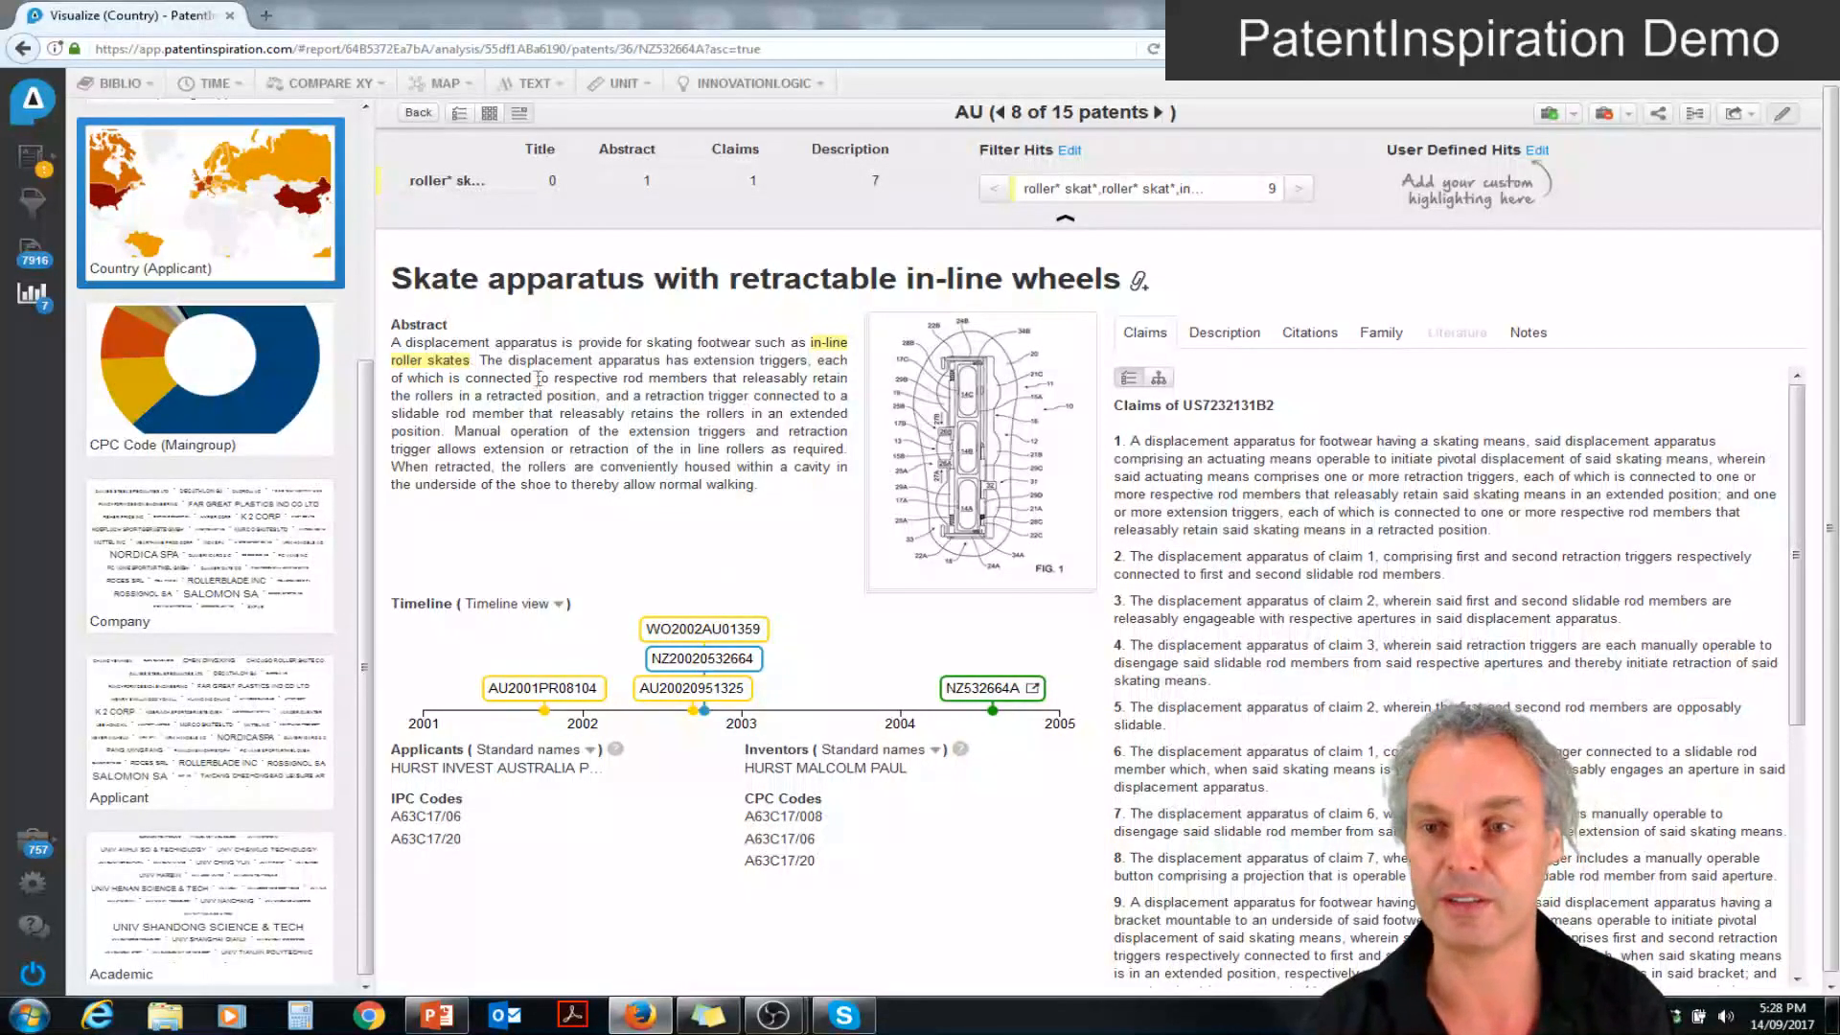
Open the Company analysis from the dashboard and view the word cloud with 100 companies, then with 50
click(39, 304)
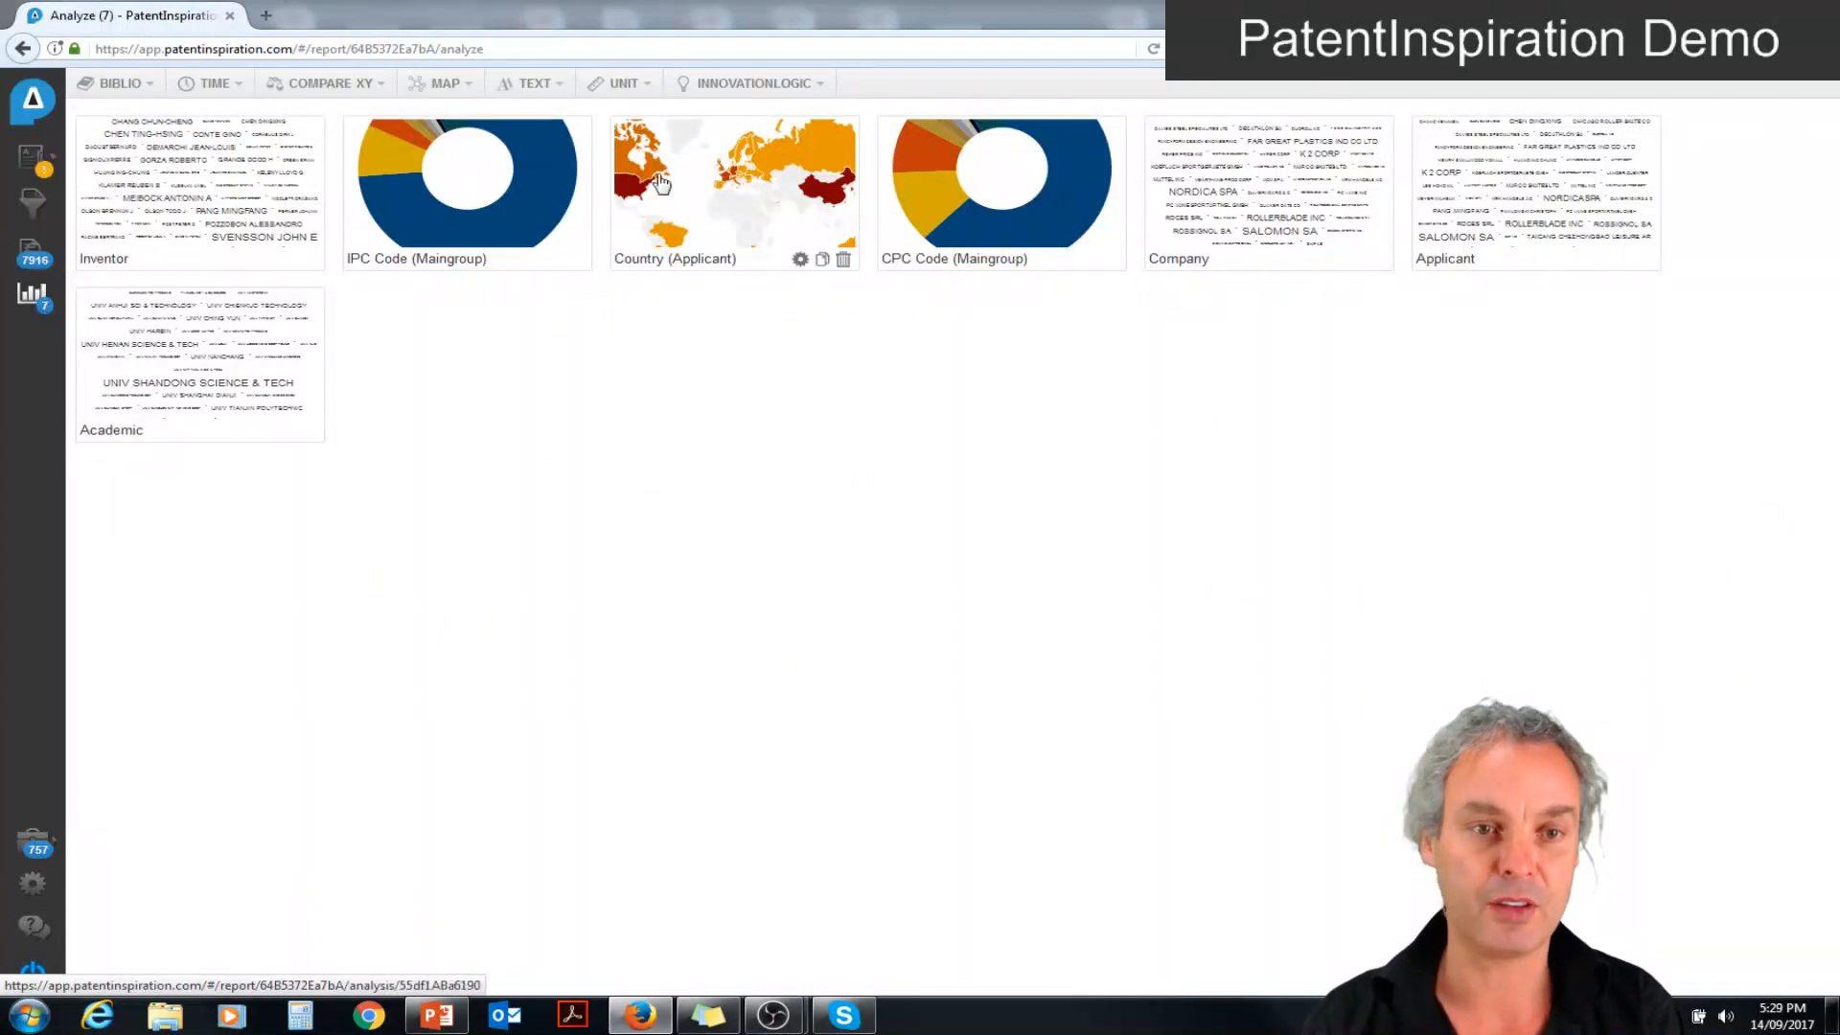
click(1239, 176)
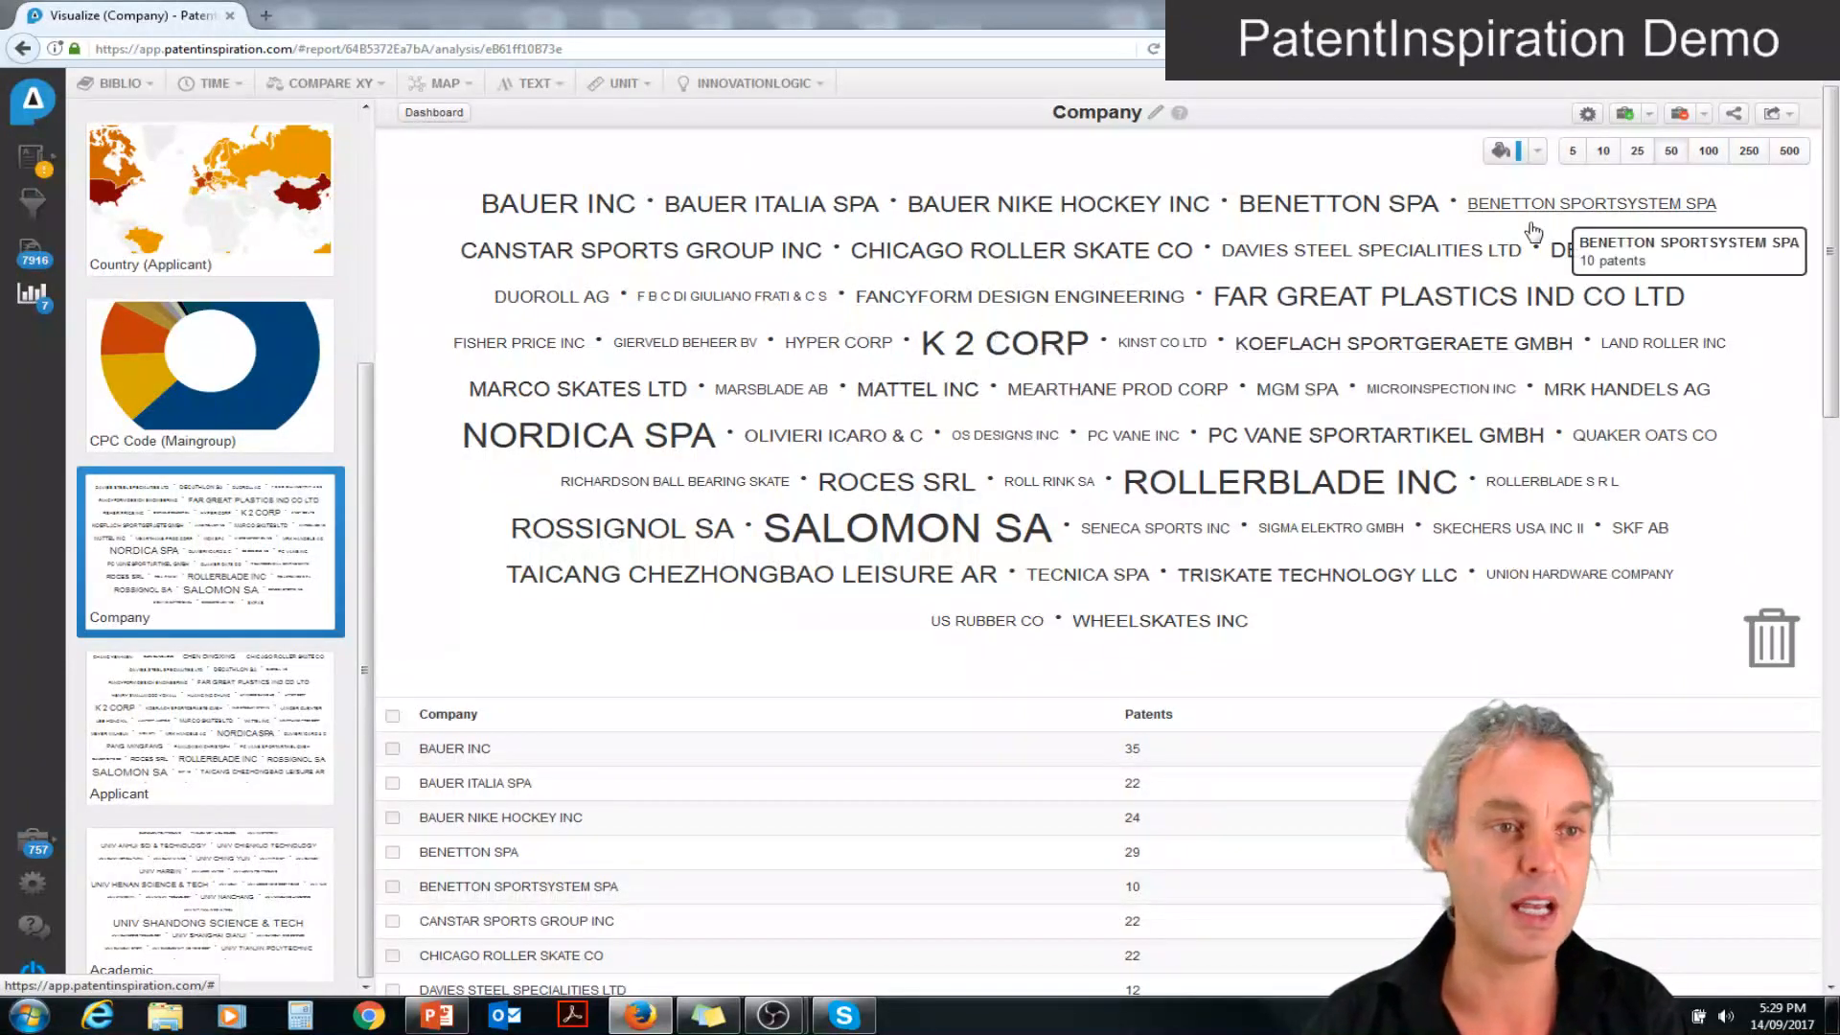
click(1707, 155)
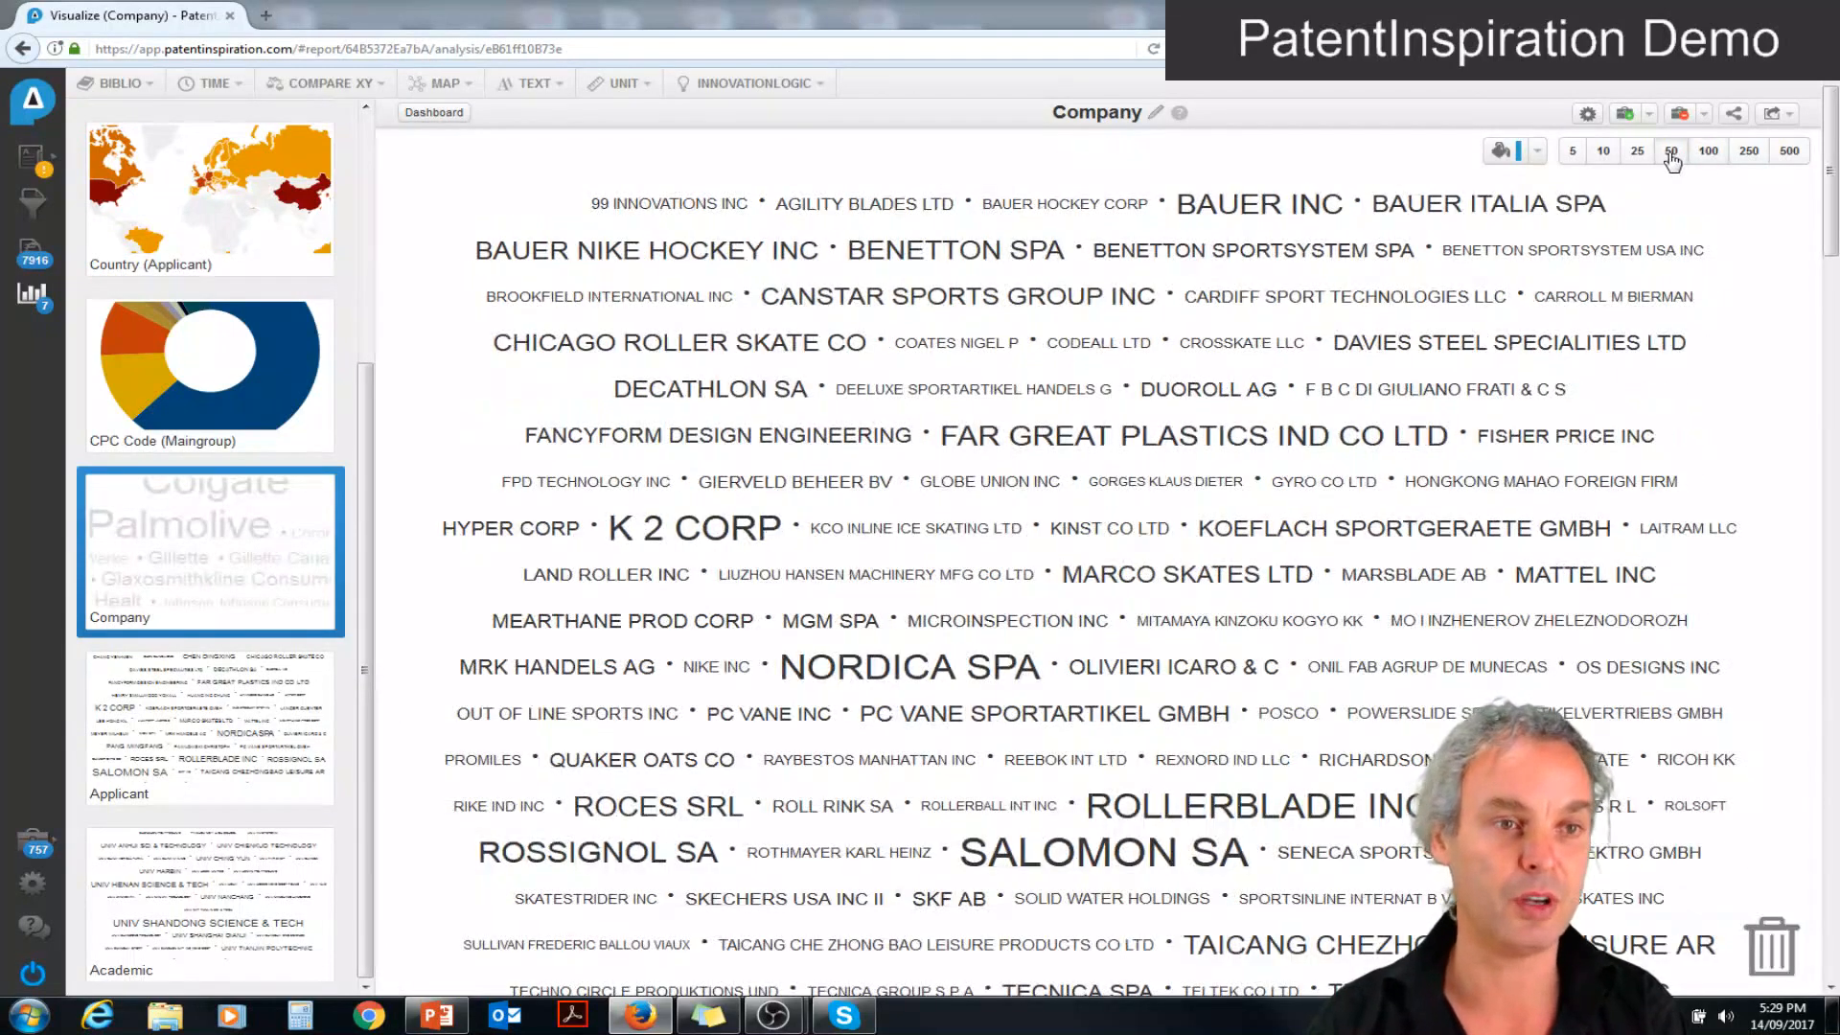
click(1670, 153)
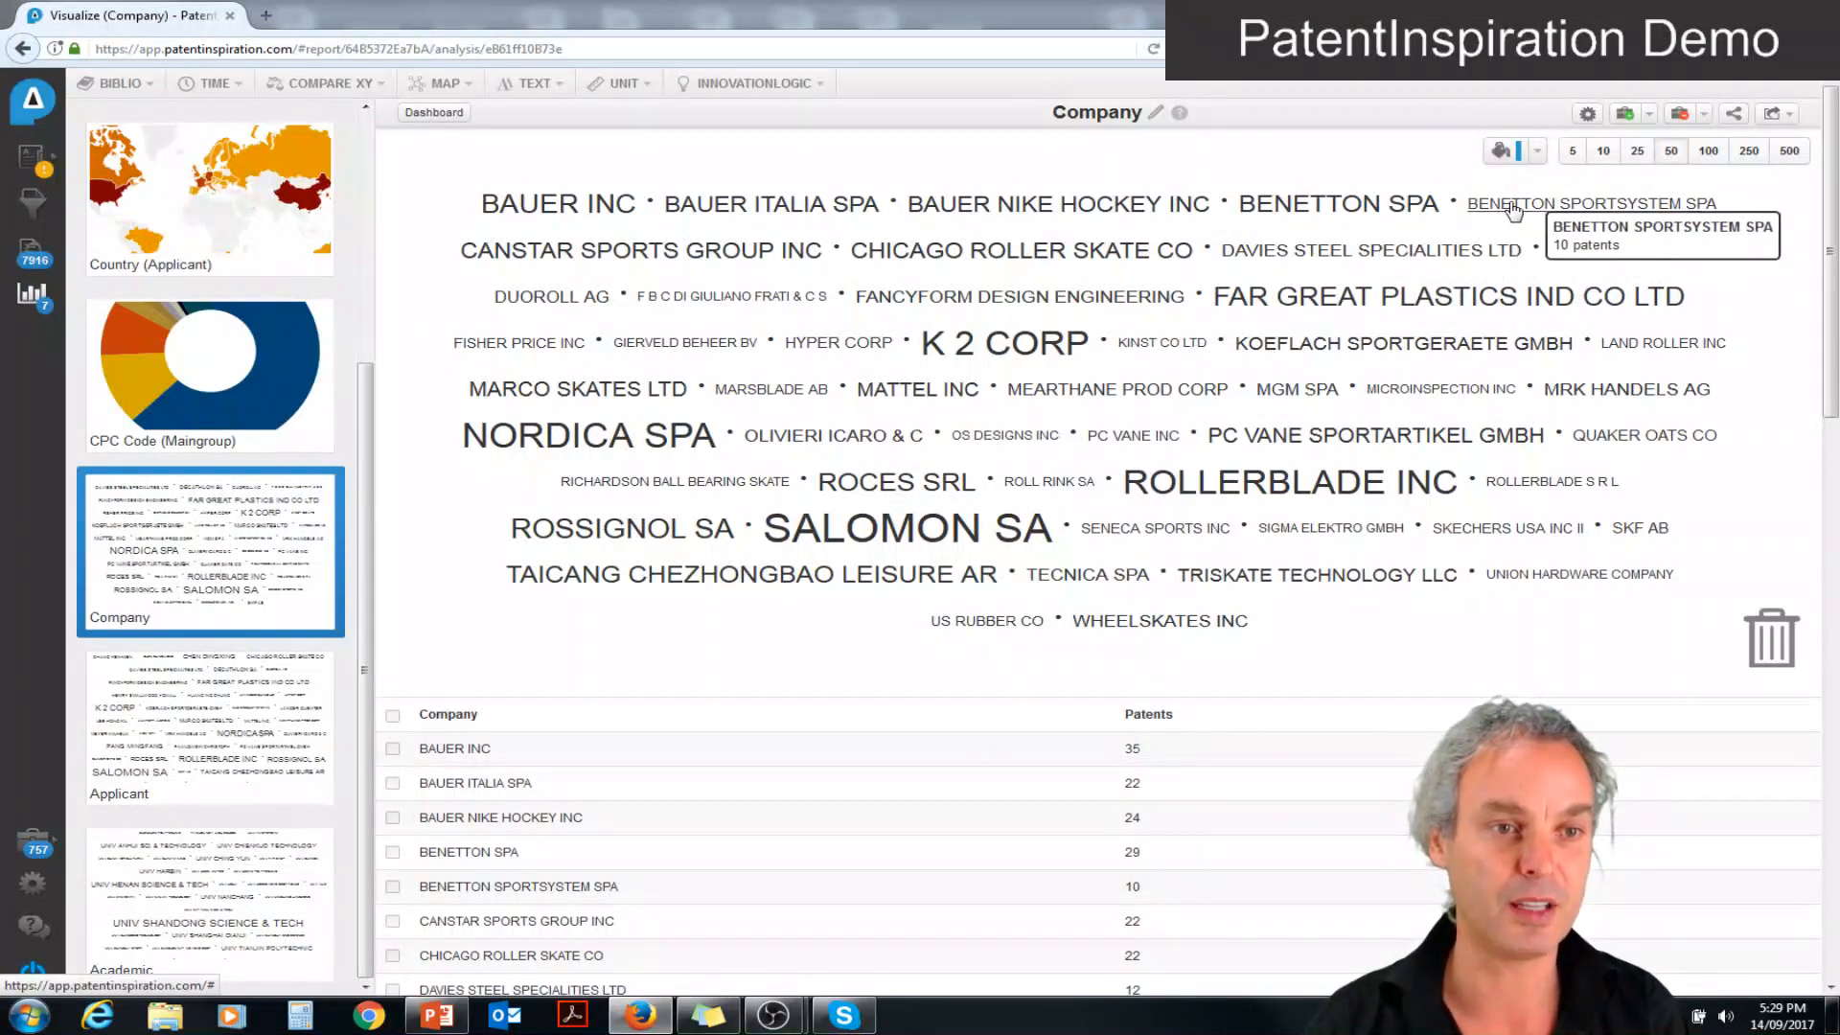
In the company cloud, merge BENETTON SPORTSYSTEM SPA into BENETTON SPA and ROLLERBLADE S R L into ROLLERBLADE INC, and discard SKF AB
click(1463, 217)
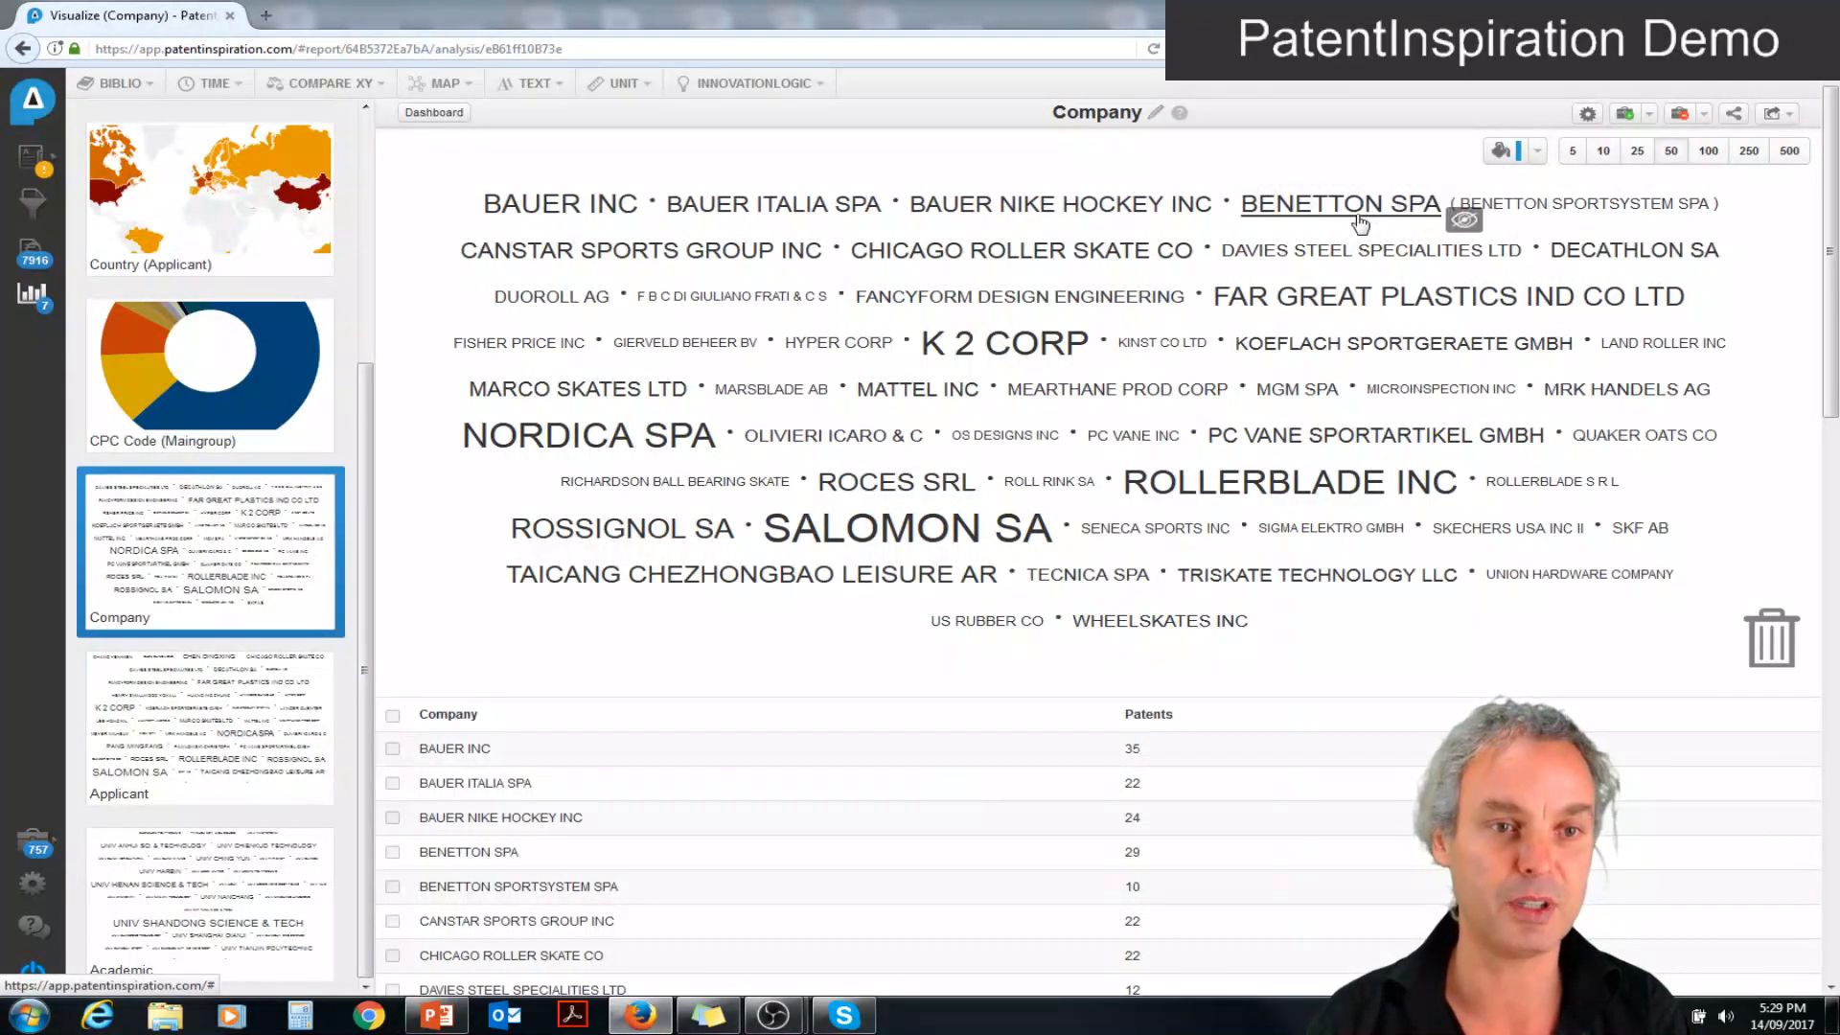
click(1534, 483)
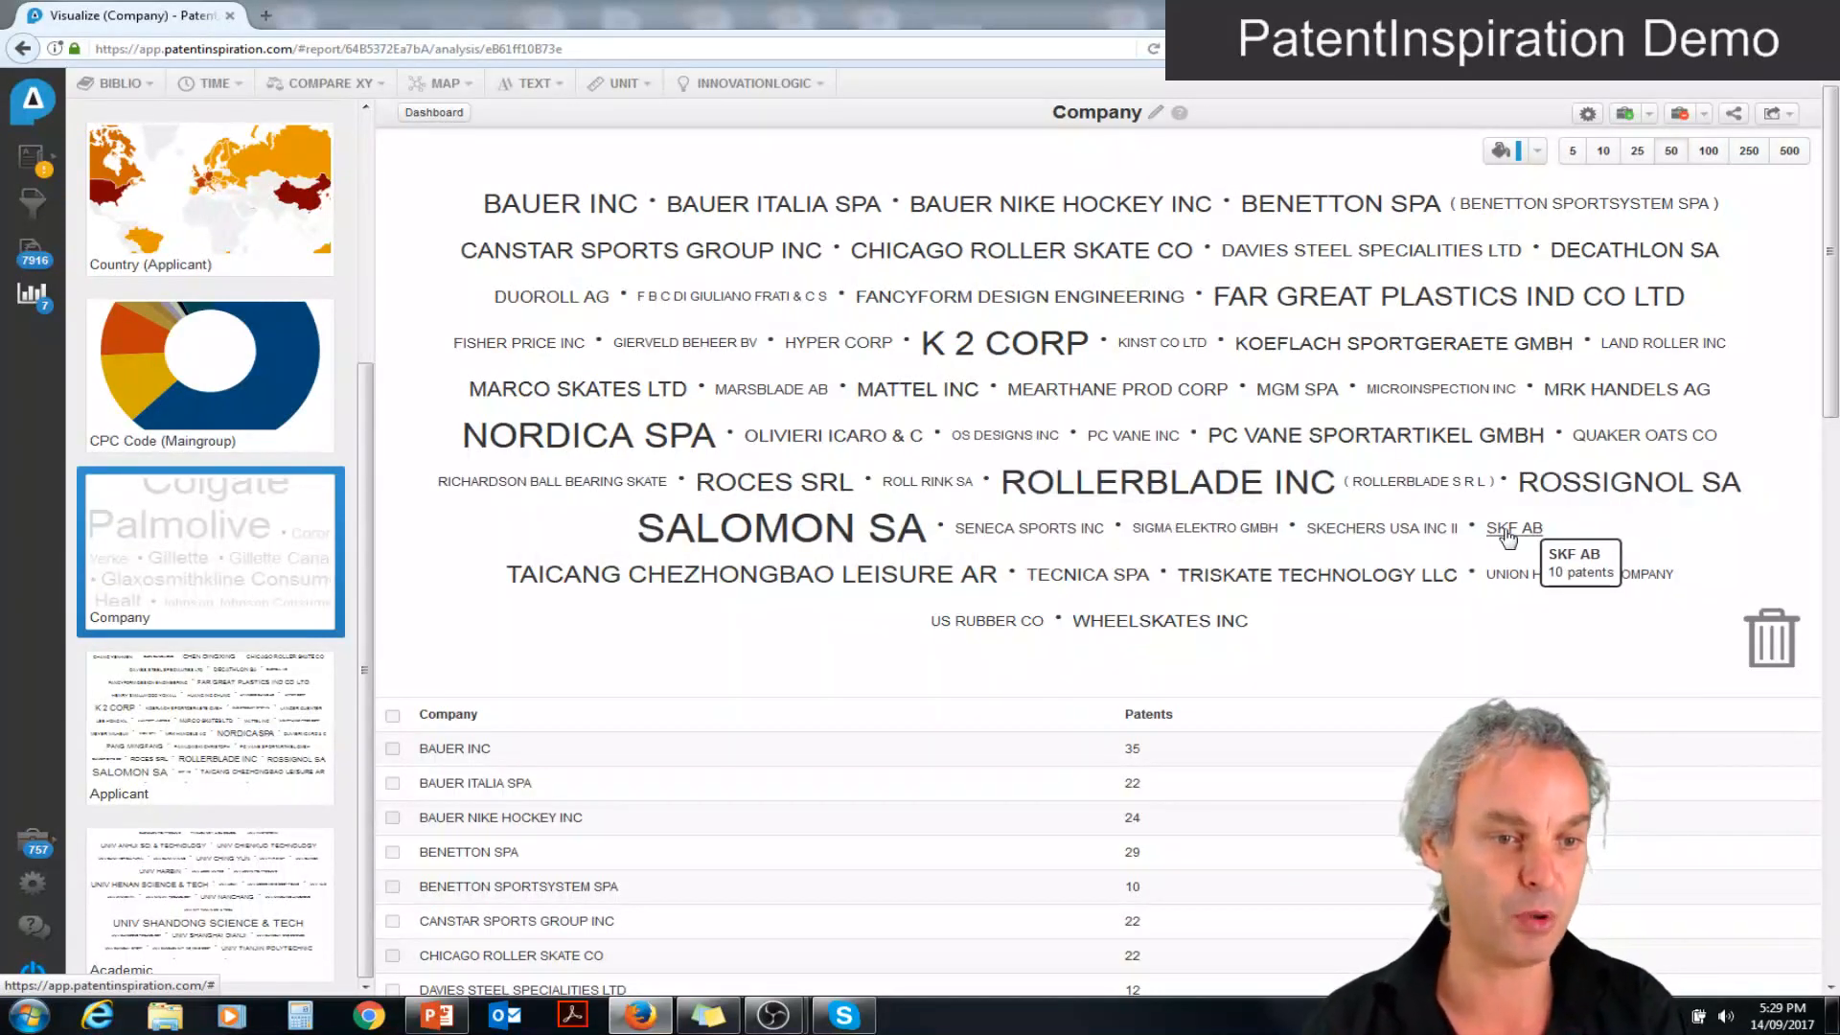
drag(1507, 538, 1768, 642)
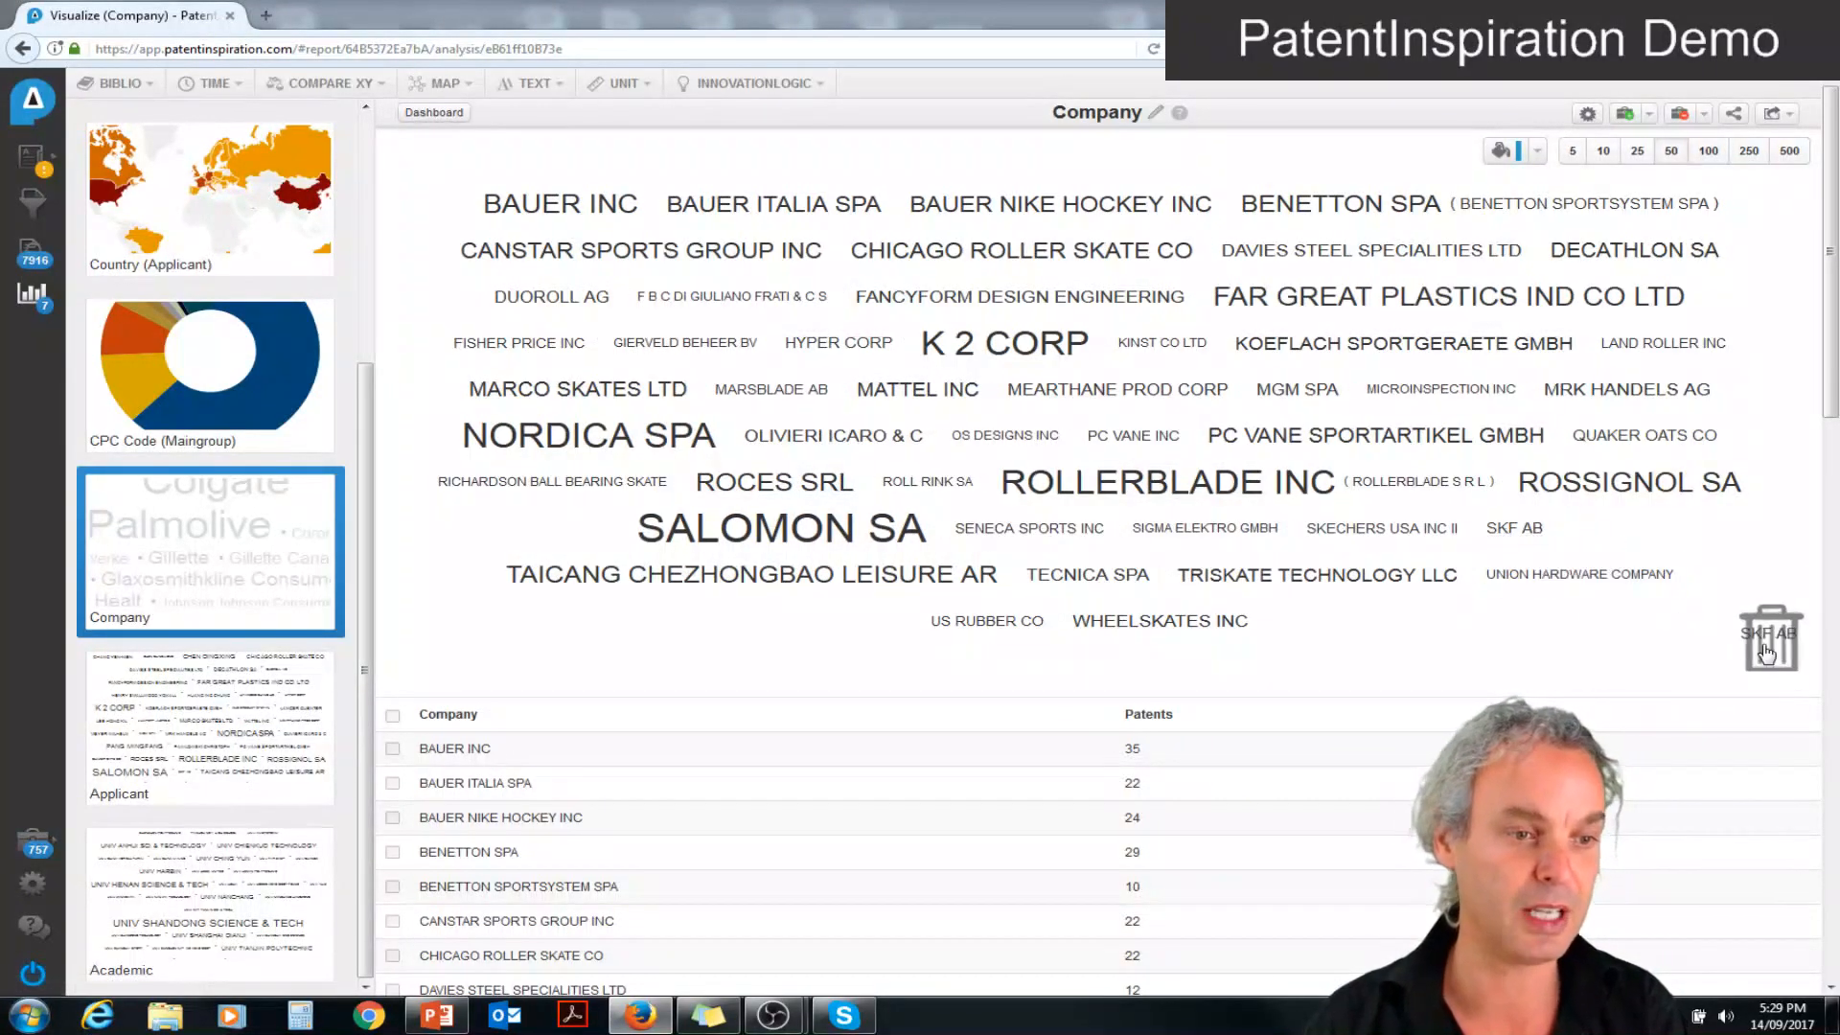
Colour K 2 CORP, NORDICA SPA and SALOMON SA blue in the company cloud, and list the patents of K 2 CORP
click(1509, 152)
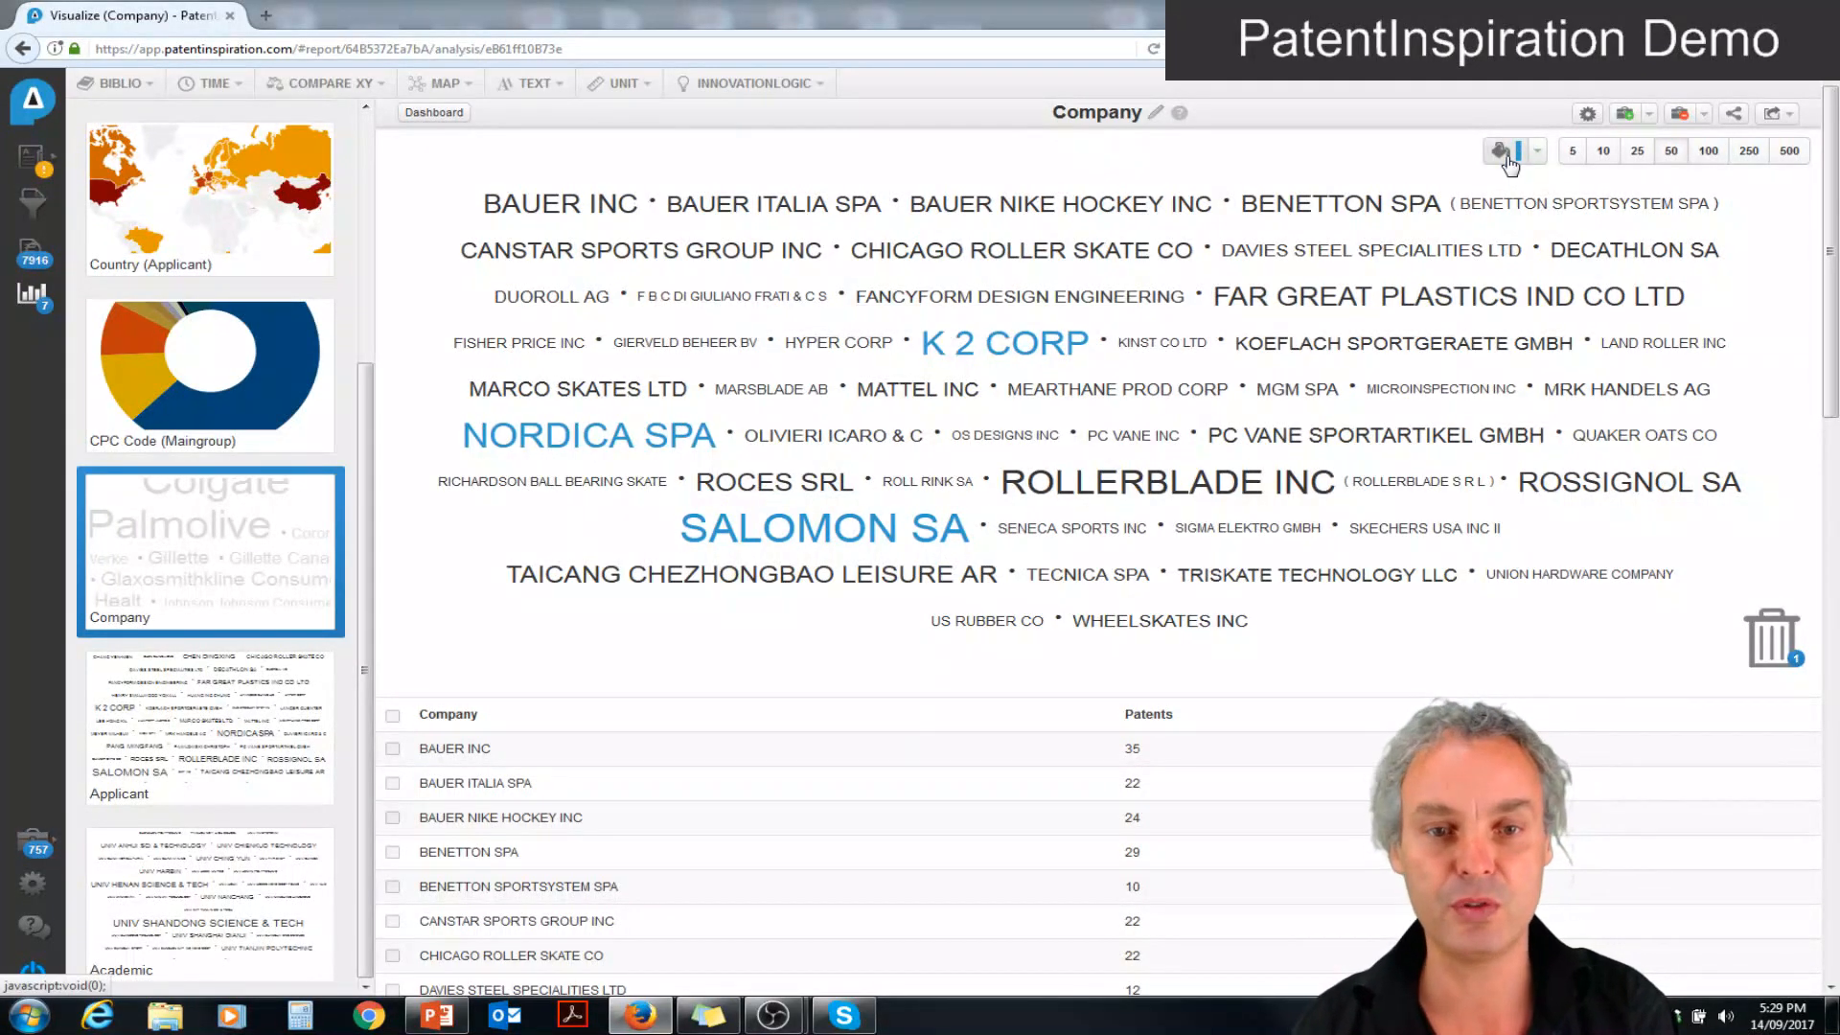
click(979, 345)
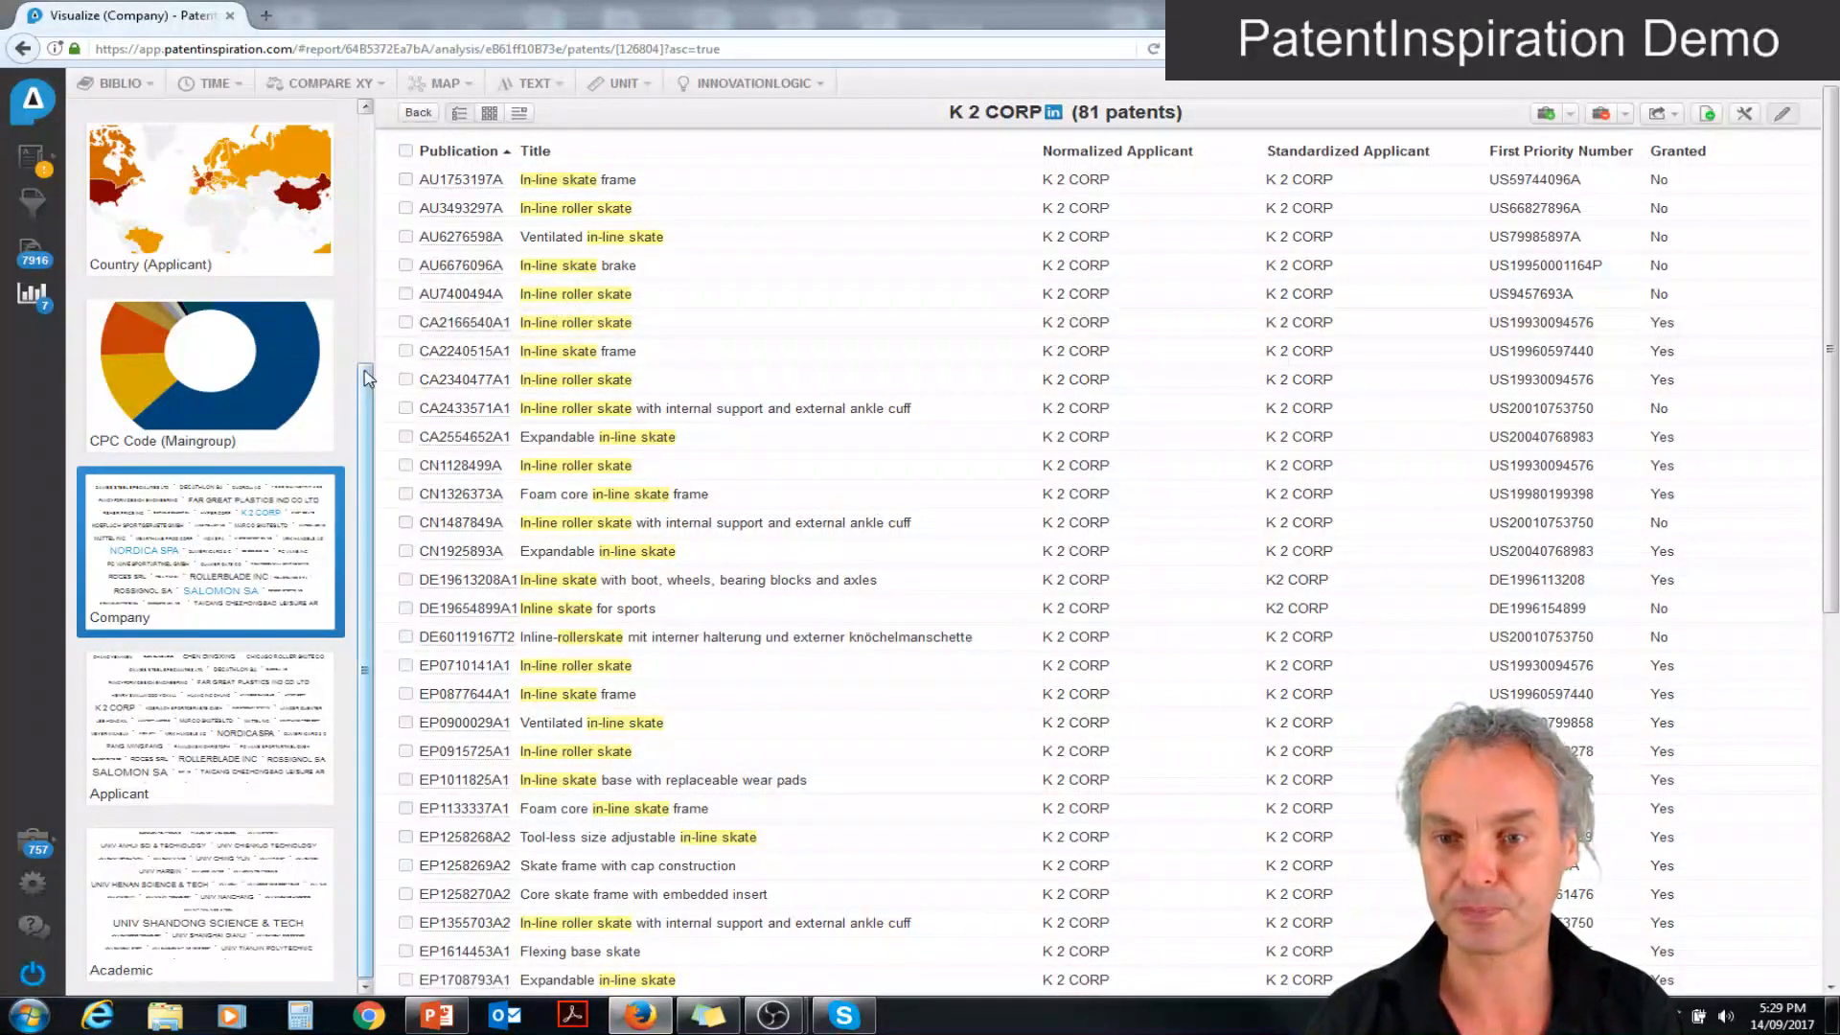
drag(364, 378, 357, 255)
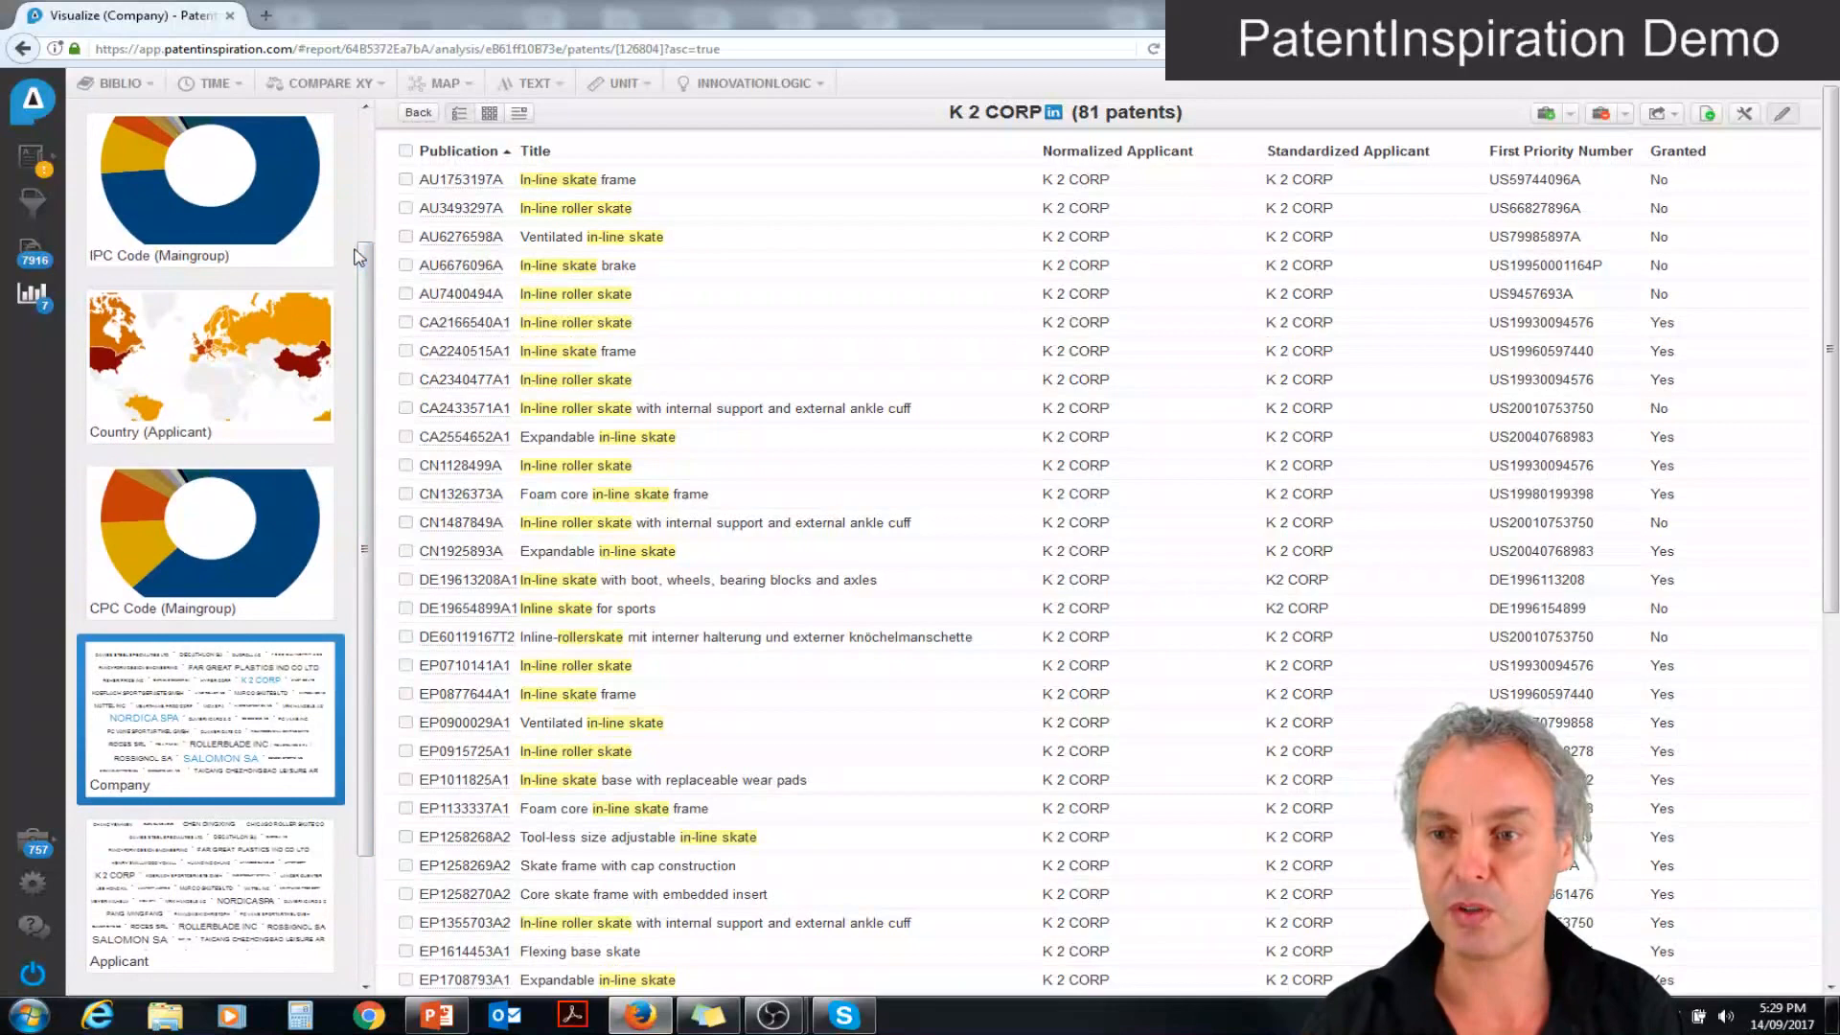
Return to the analysis dashboard and add the Activity, Applicant Timeline and Company Timeline templates from the time analyses
click(33, 295)
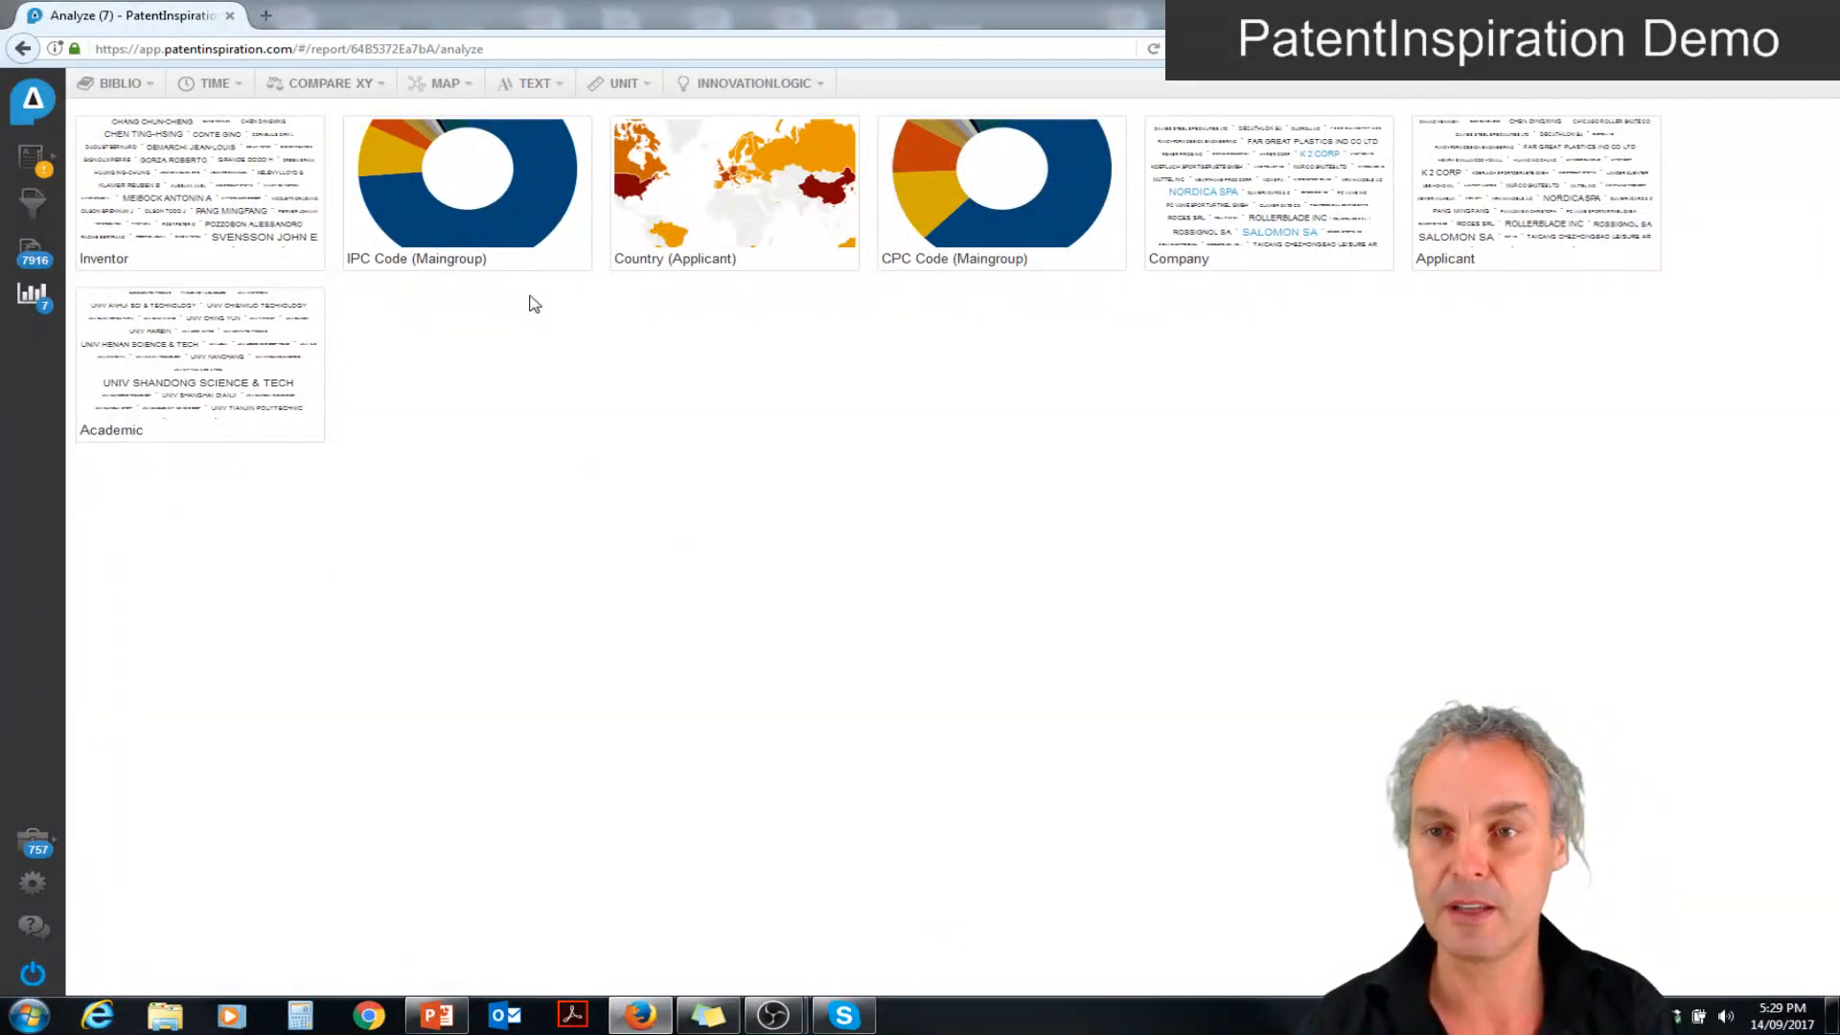
click(209, 88)
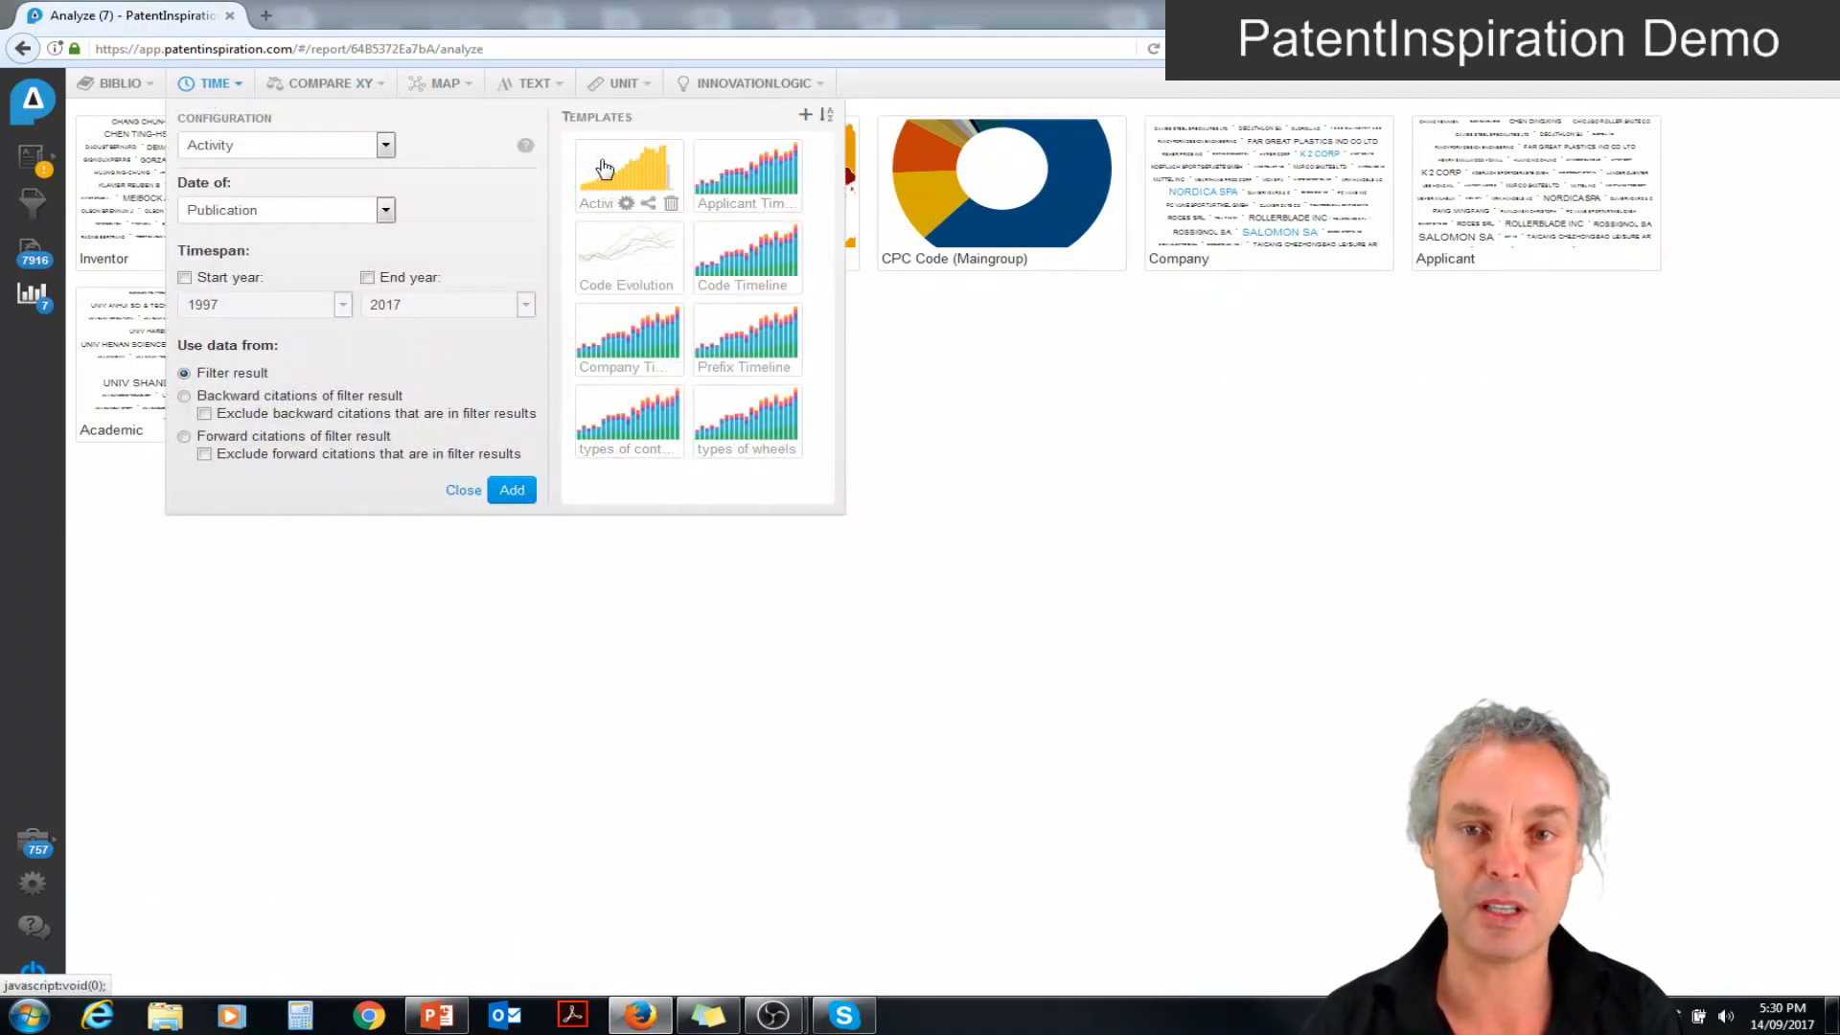
click(649, 168)
click(740, 173)
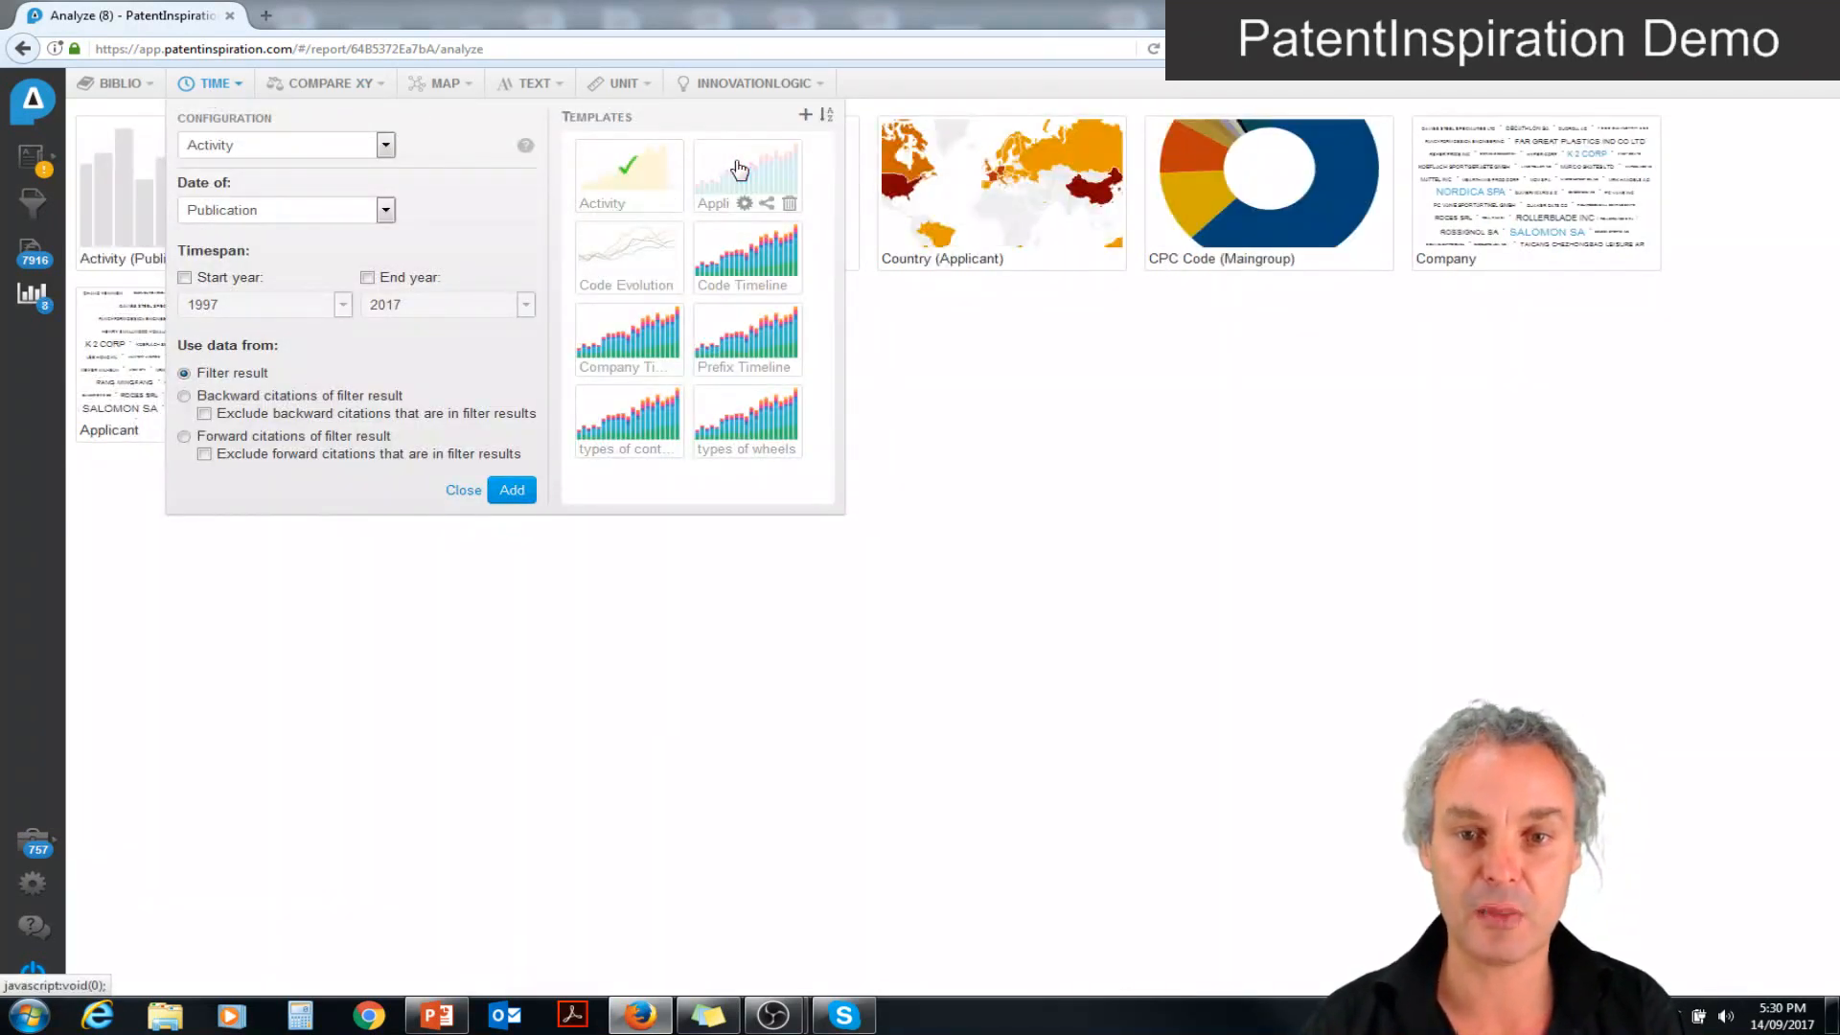
click(621, 331)
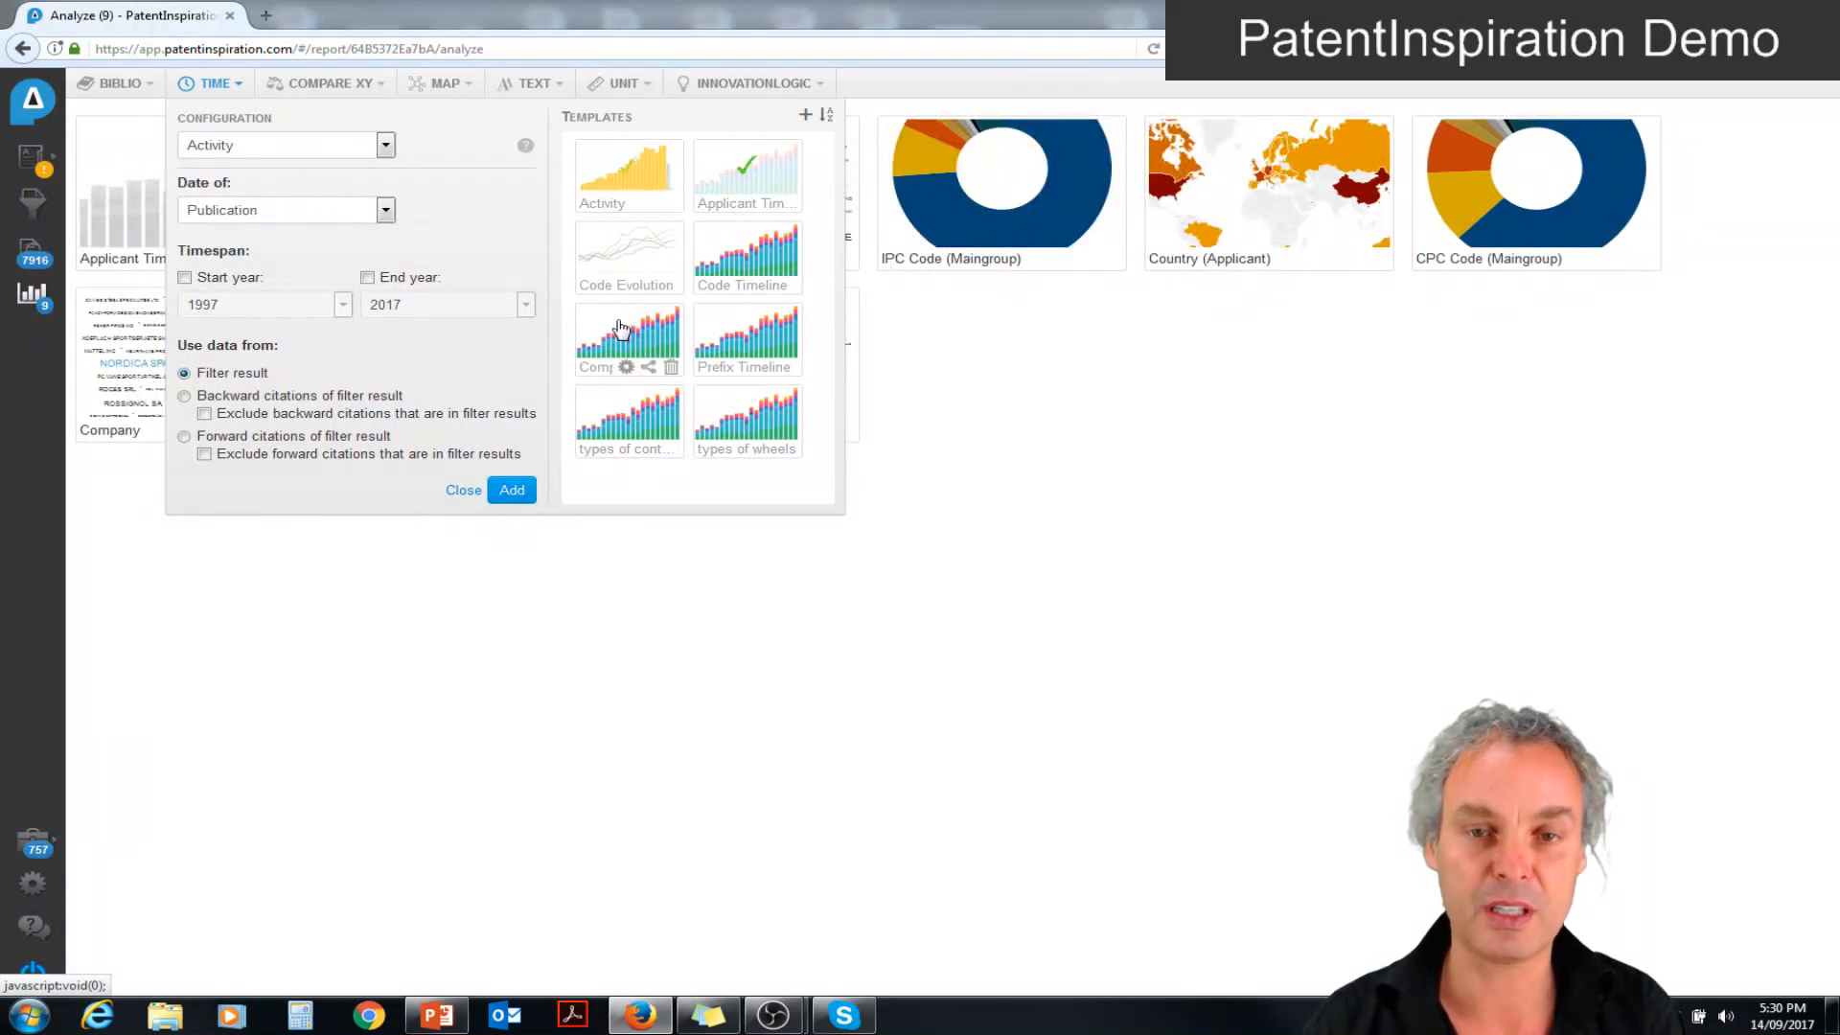
click(641, 610)
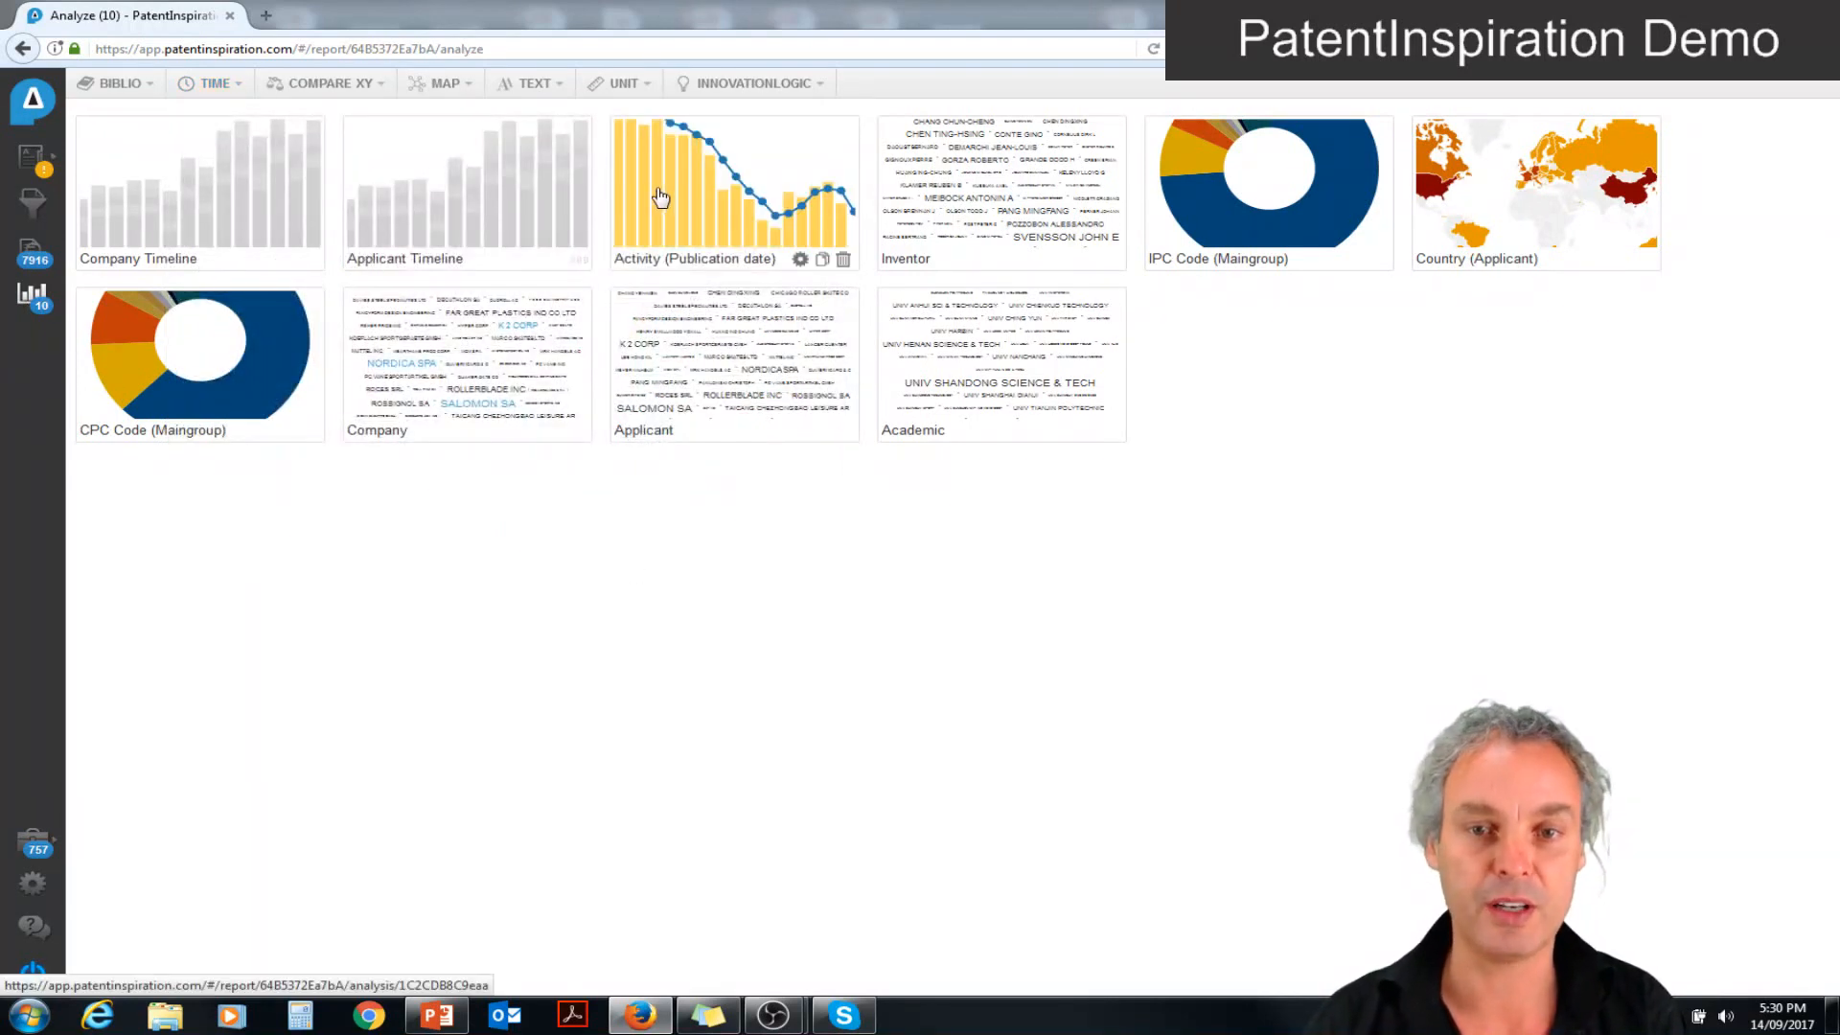
Open the Activity (Publication date) chart, extend its time range back to 1972 and list the patents published in 2017
click(657, 194)
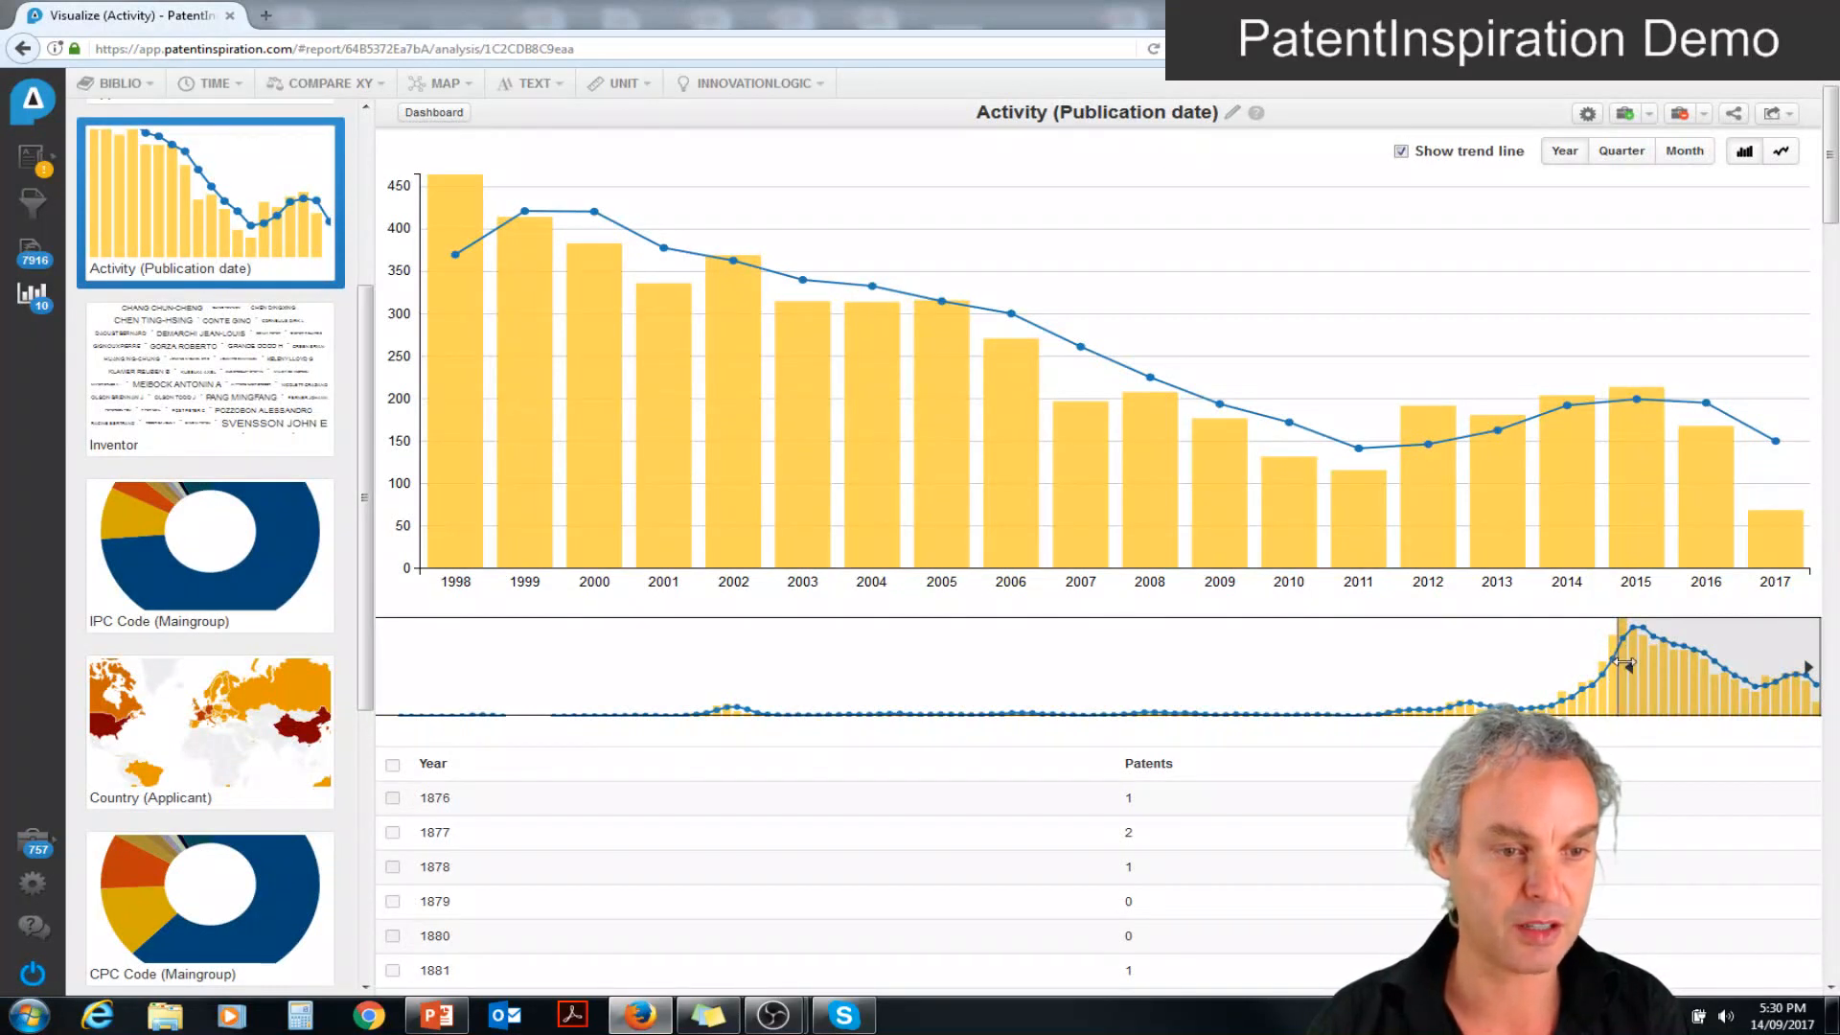
drag(1625, 661, 1356, 666)
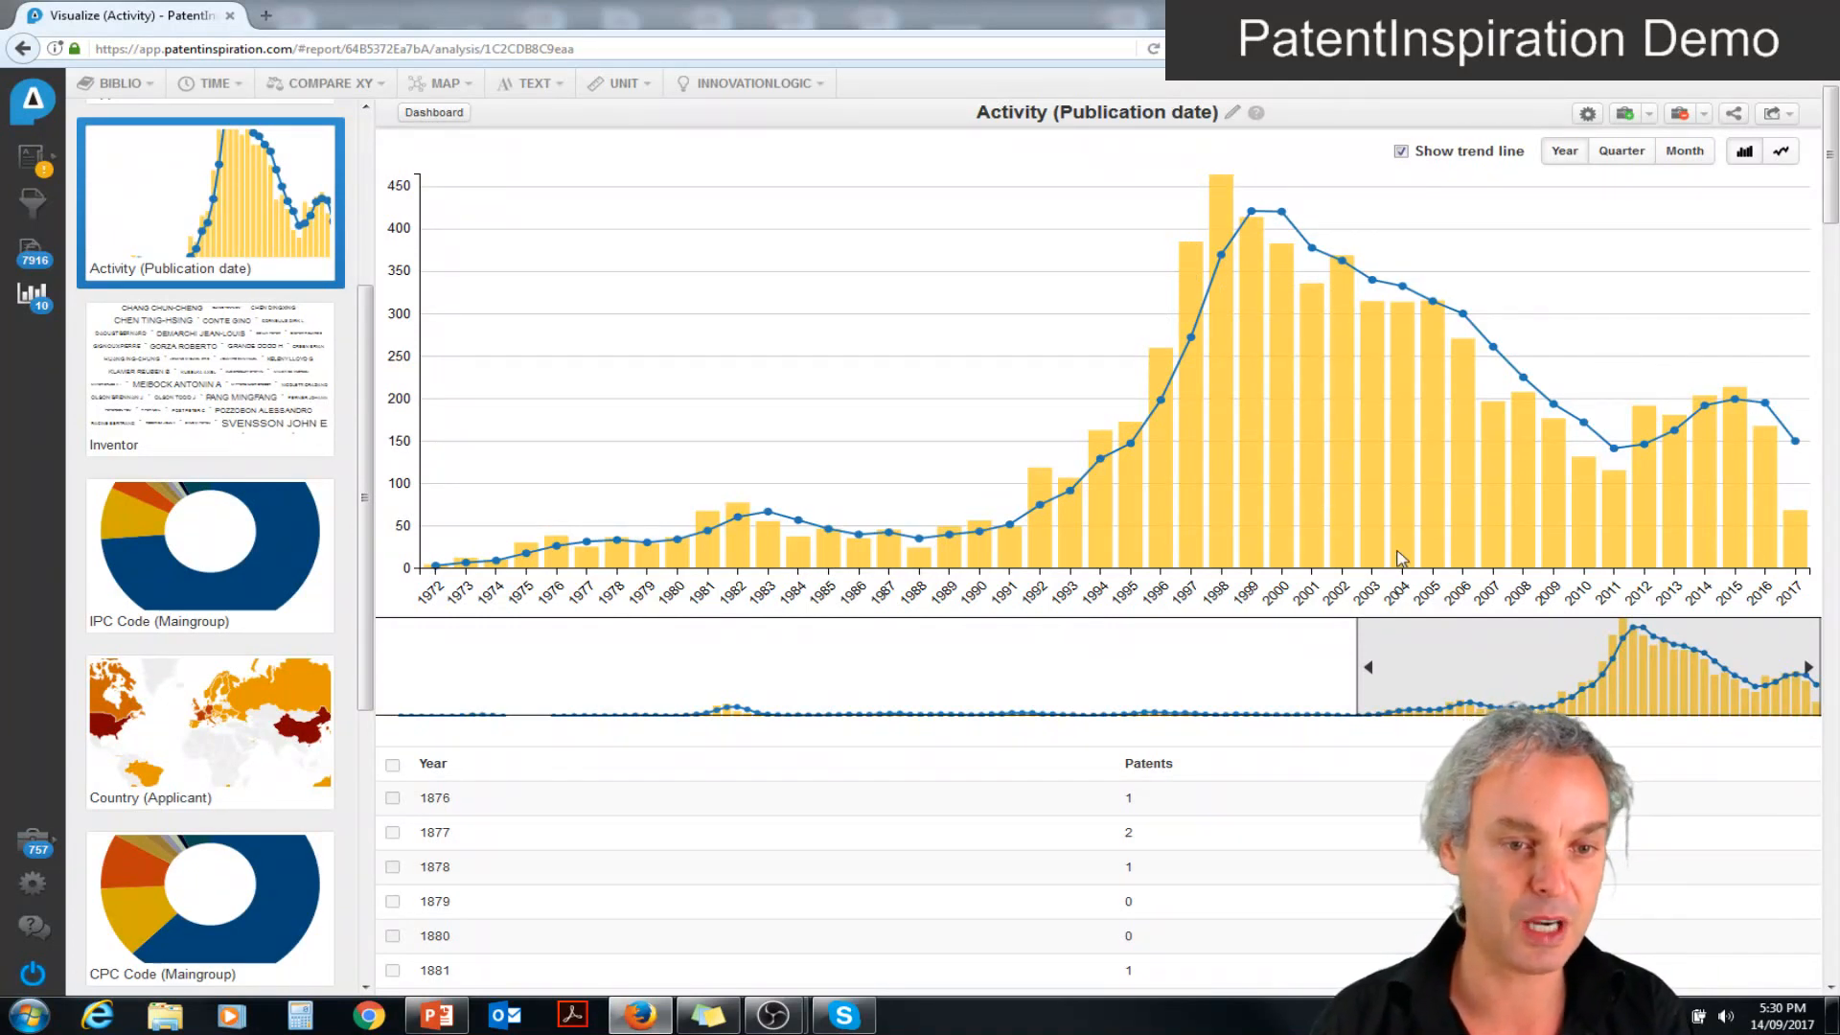
click(1797, 538)
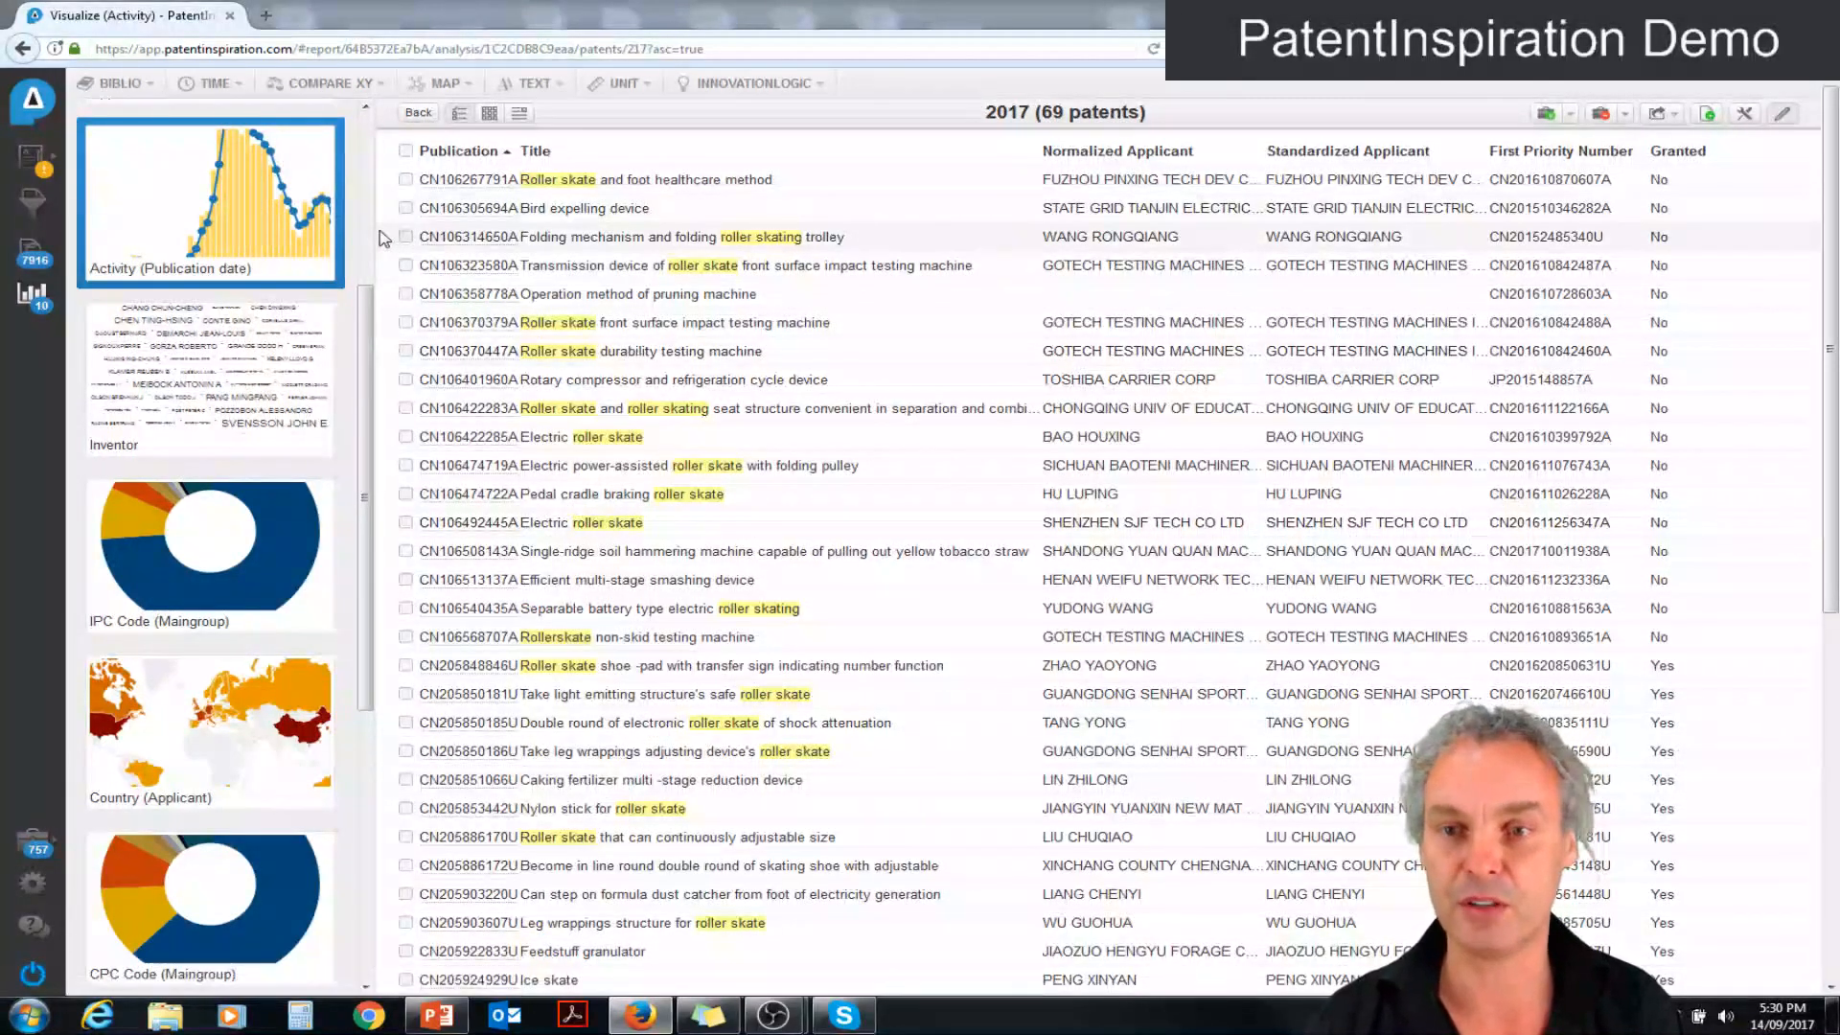
Open the Company Timeline analysis and extend its displayed time range back to 1972
scroll(367, 236, up, 3)
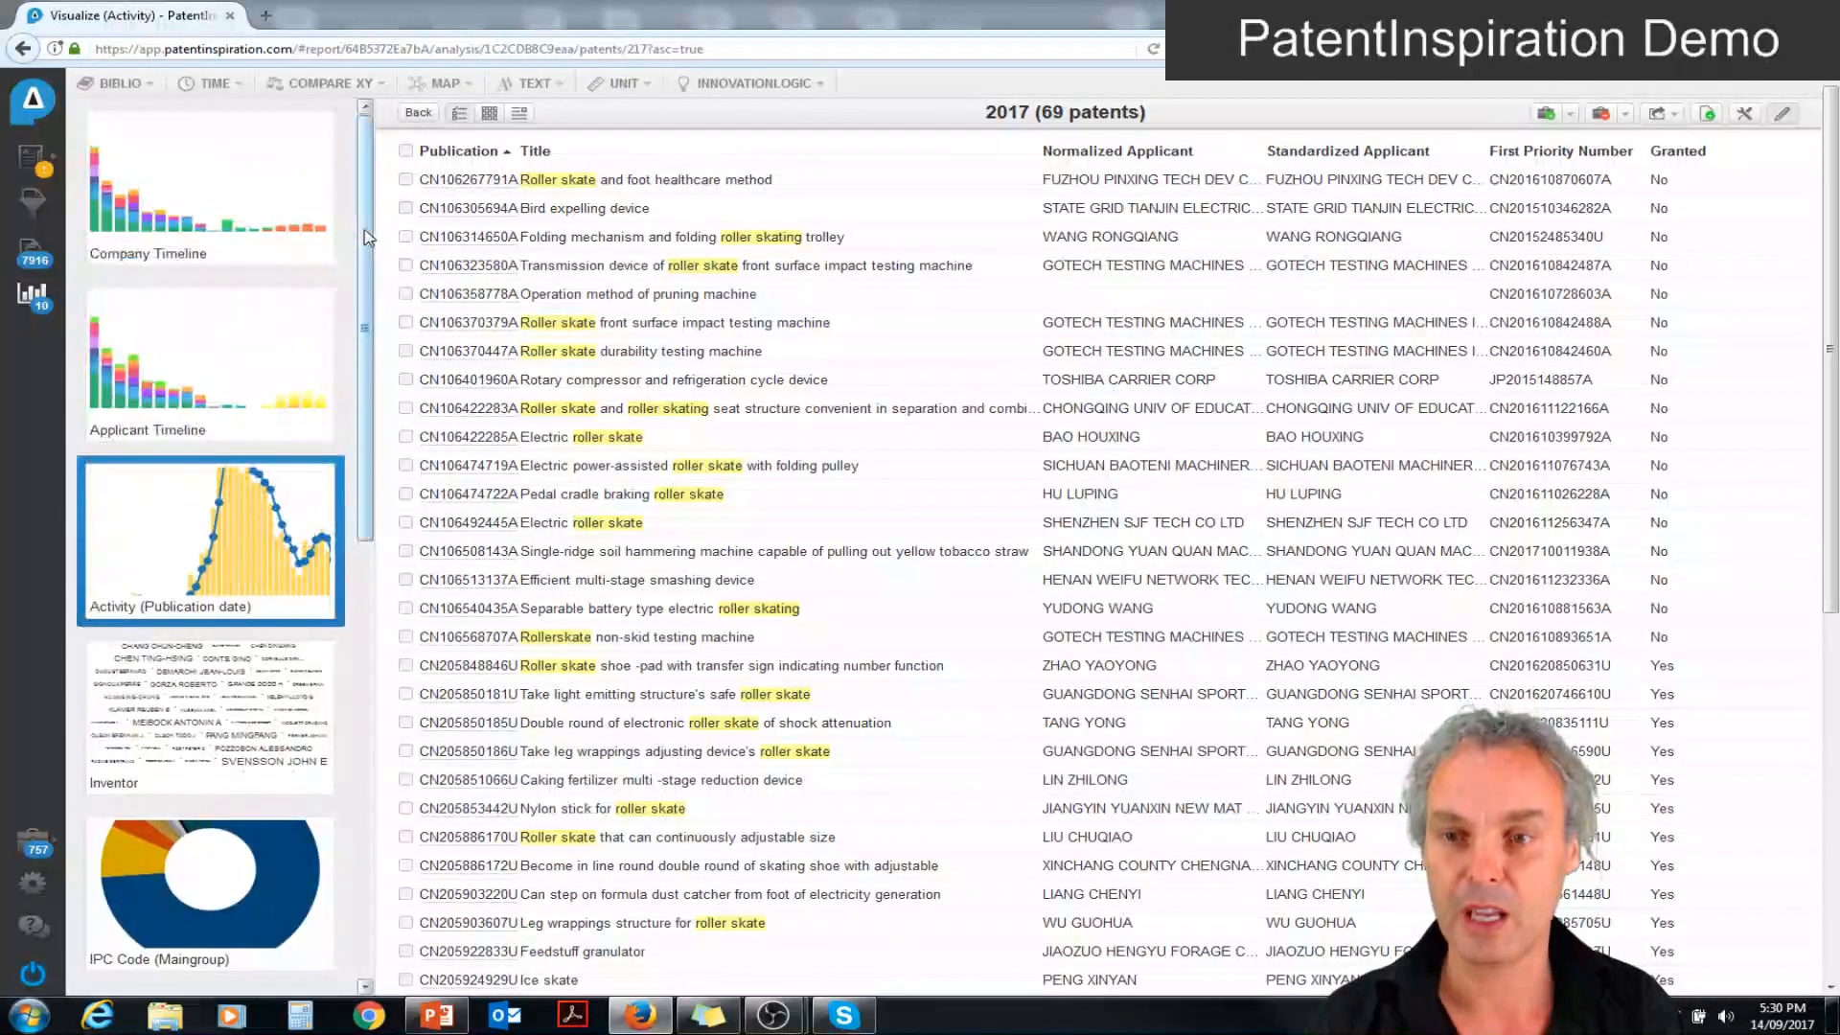
click(169, 215)
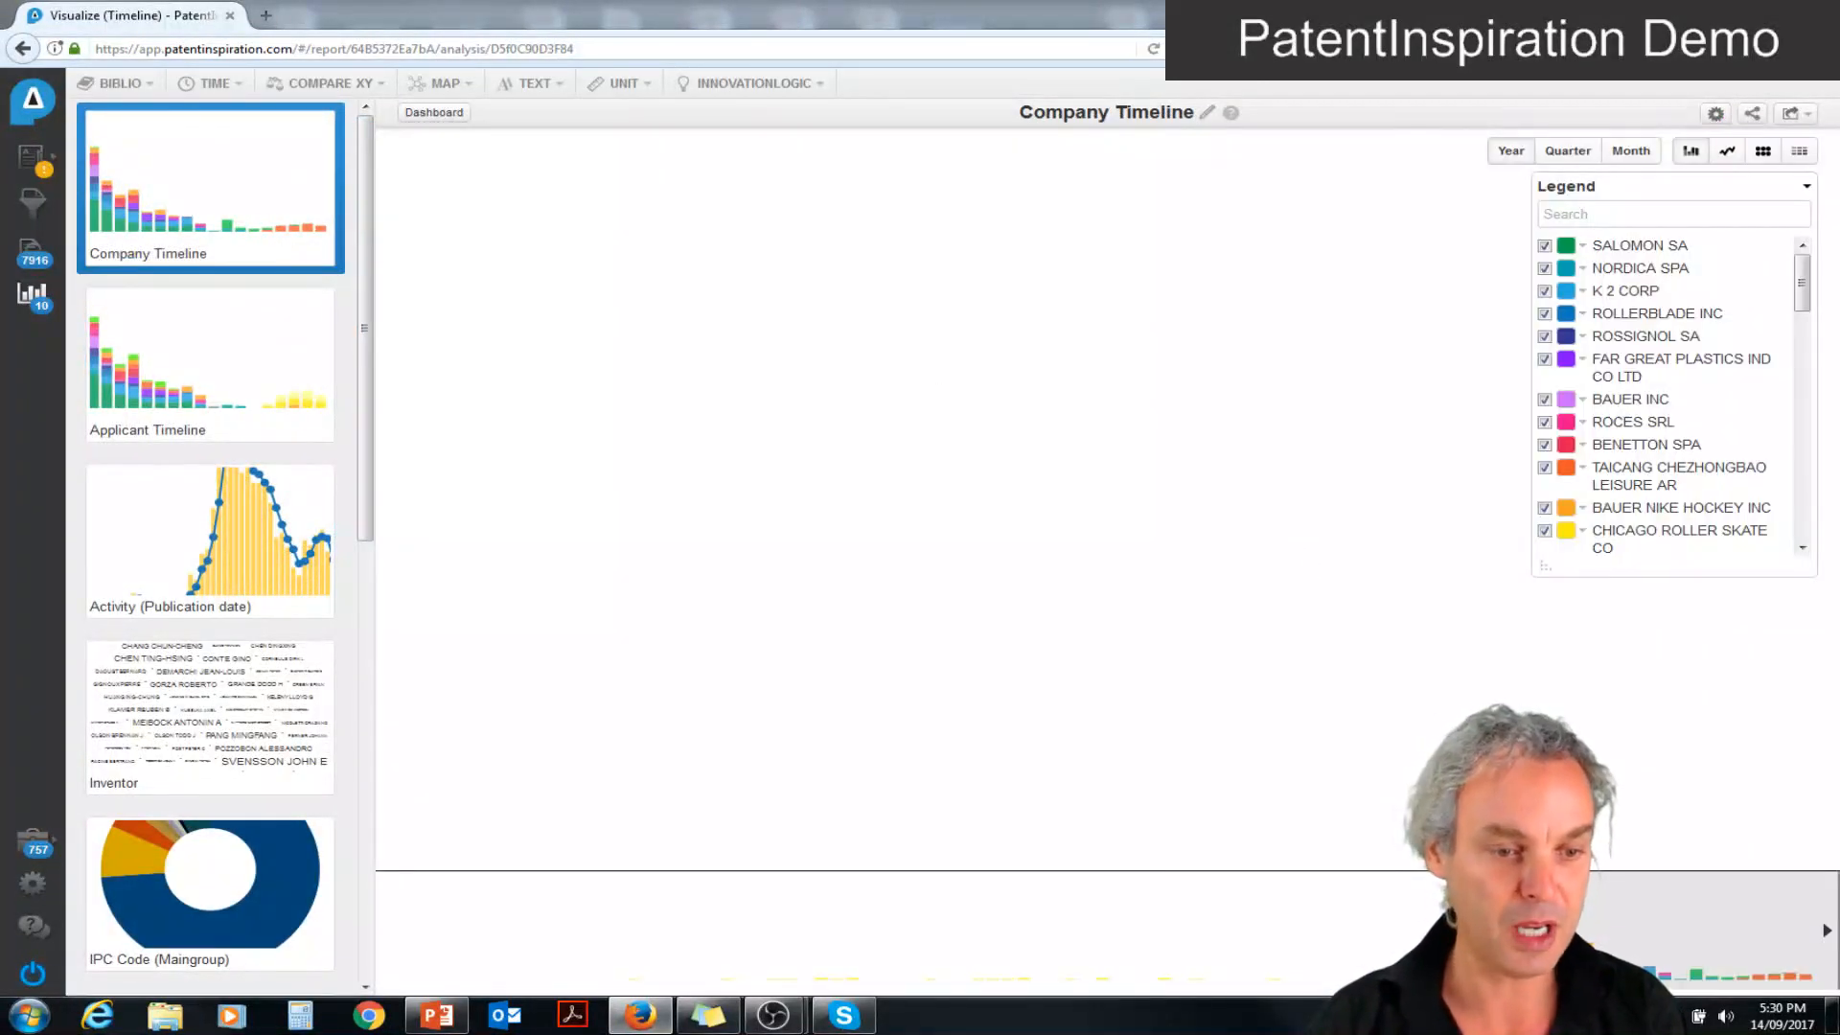
drag(1281, 931, 1106, 930)
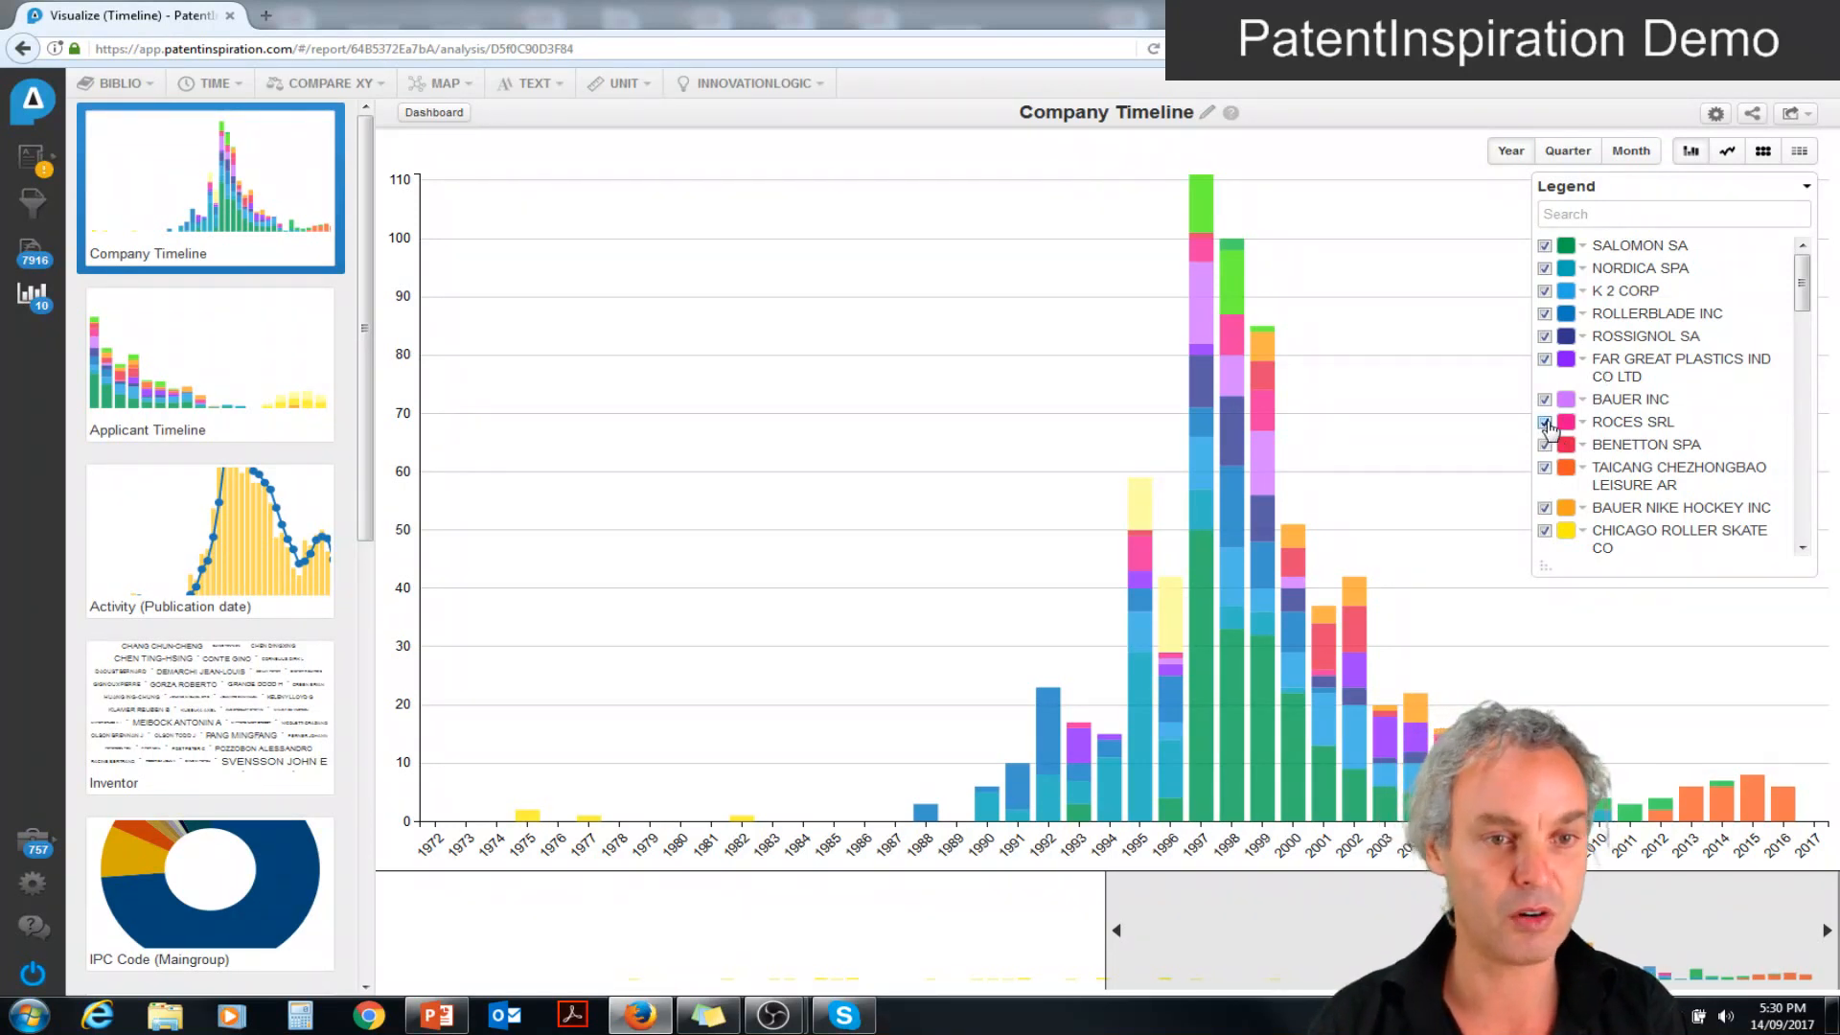
Hide ROCES SRL and show MATTEL INC in the company timeline chart
click(1546, 423)
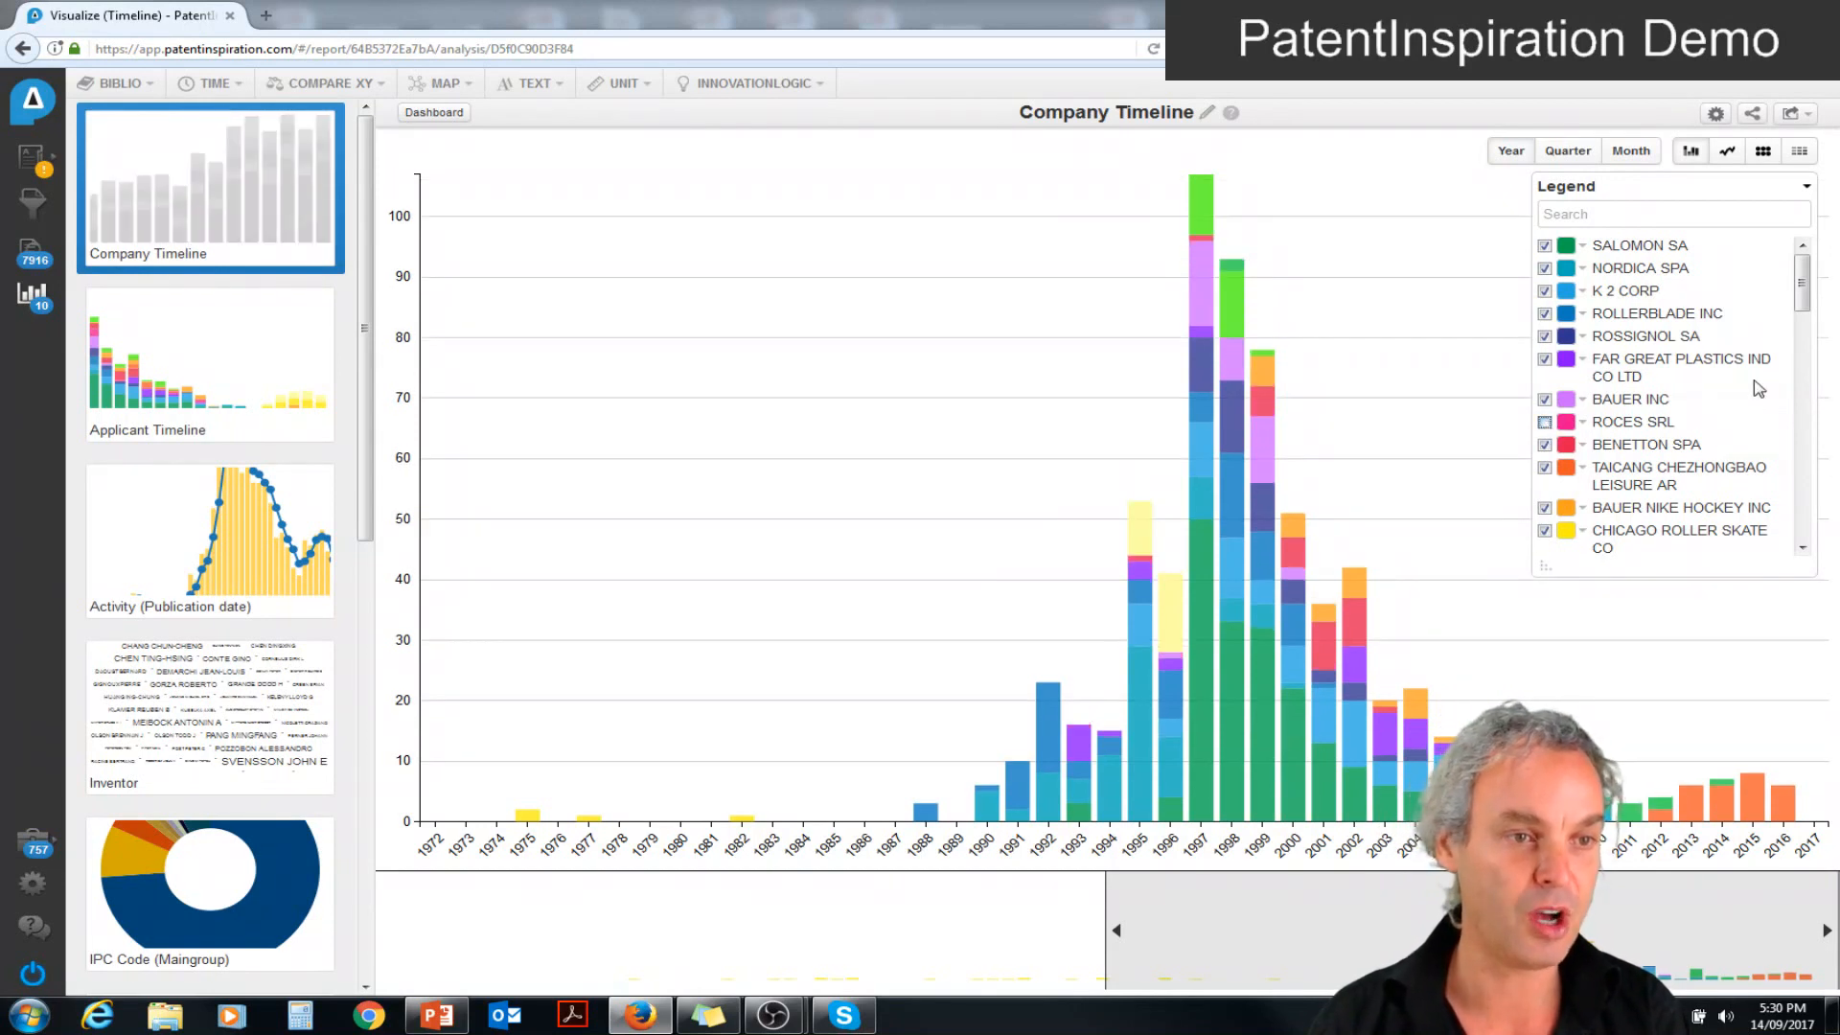
drag(1801, 283, 1800, 367)
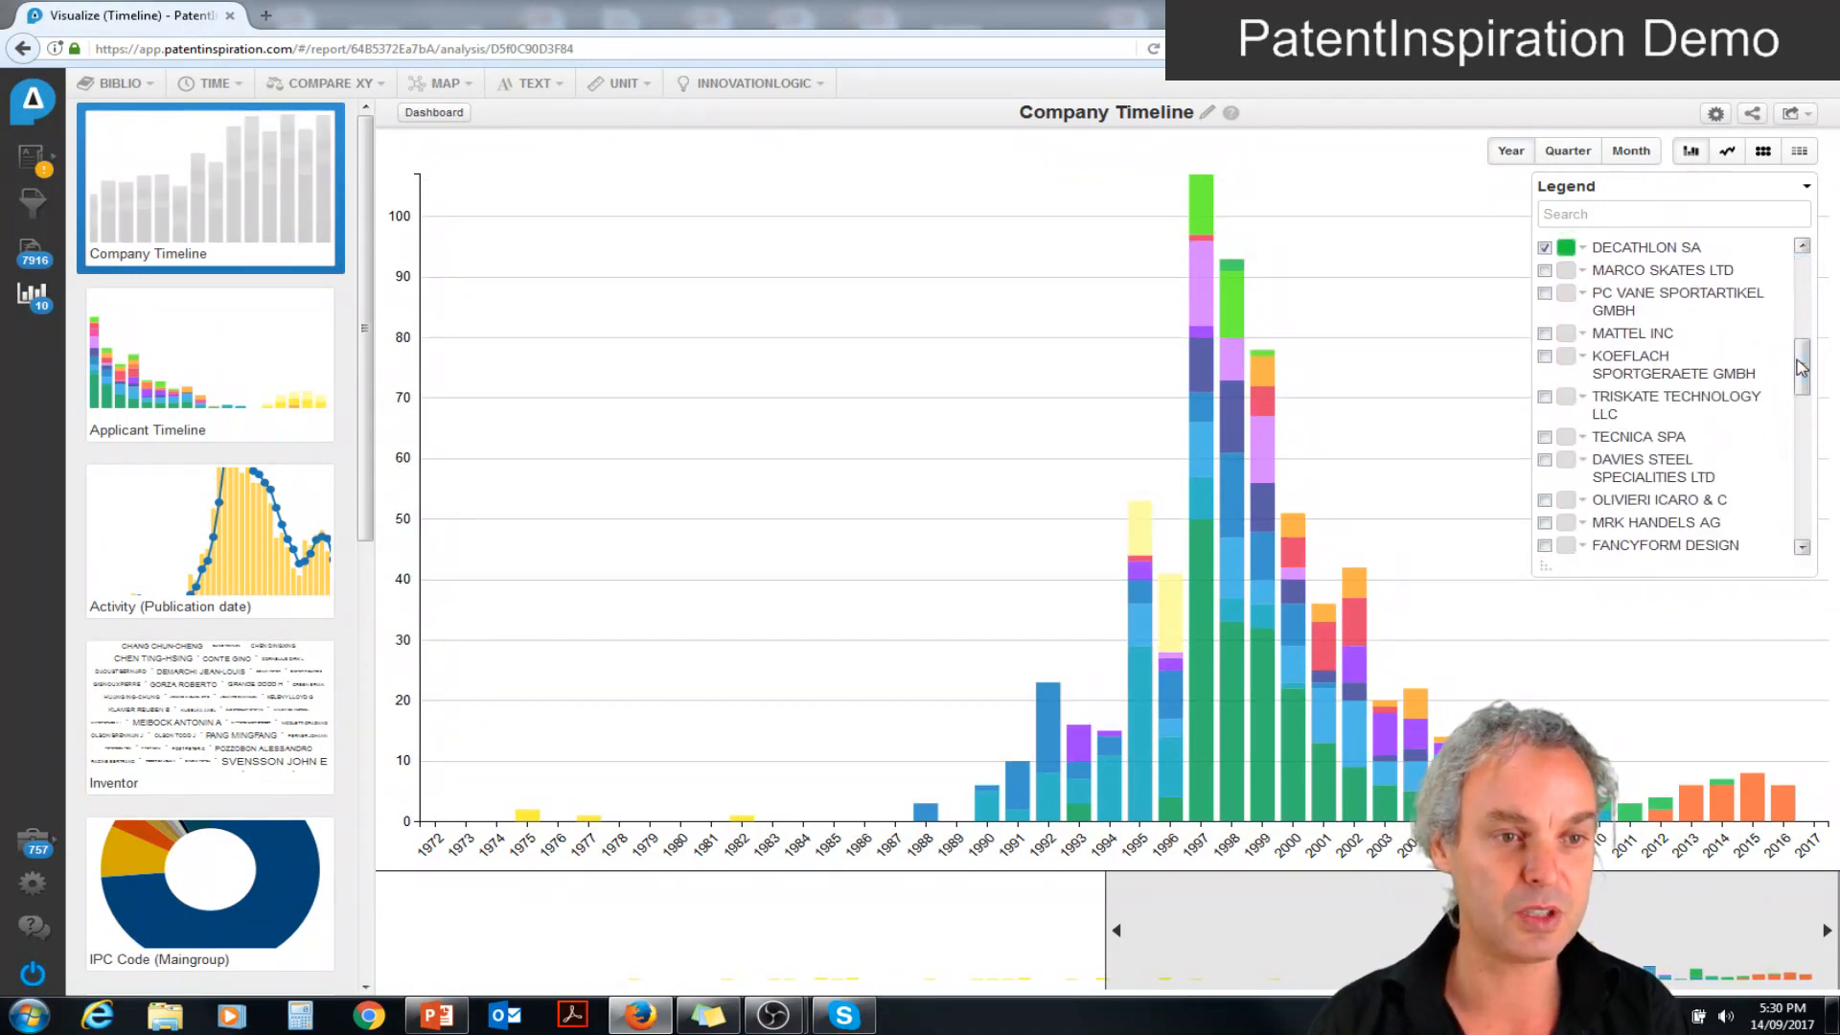
click(1545, 335)
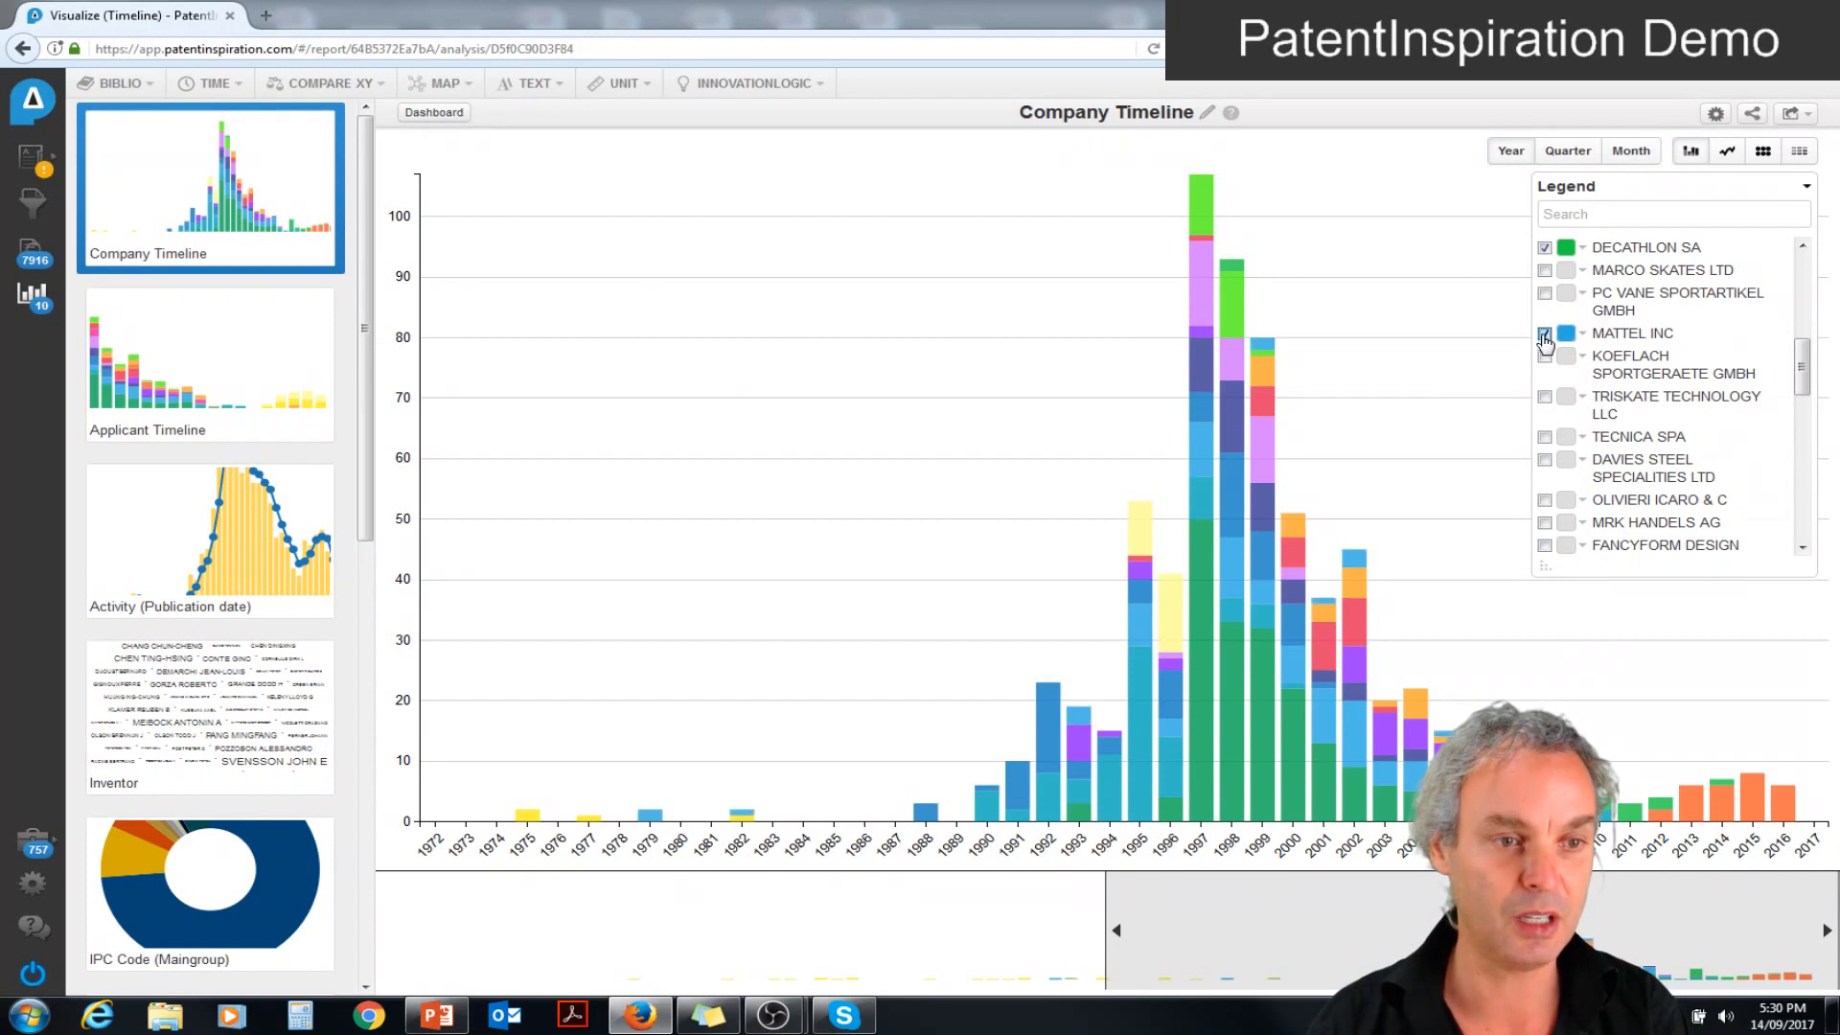
Show TECNICA SPA in the company timeline and switch the chart to the bubble grid view
click(1545, 438)
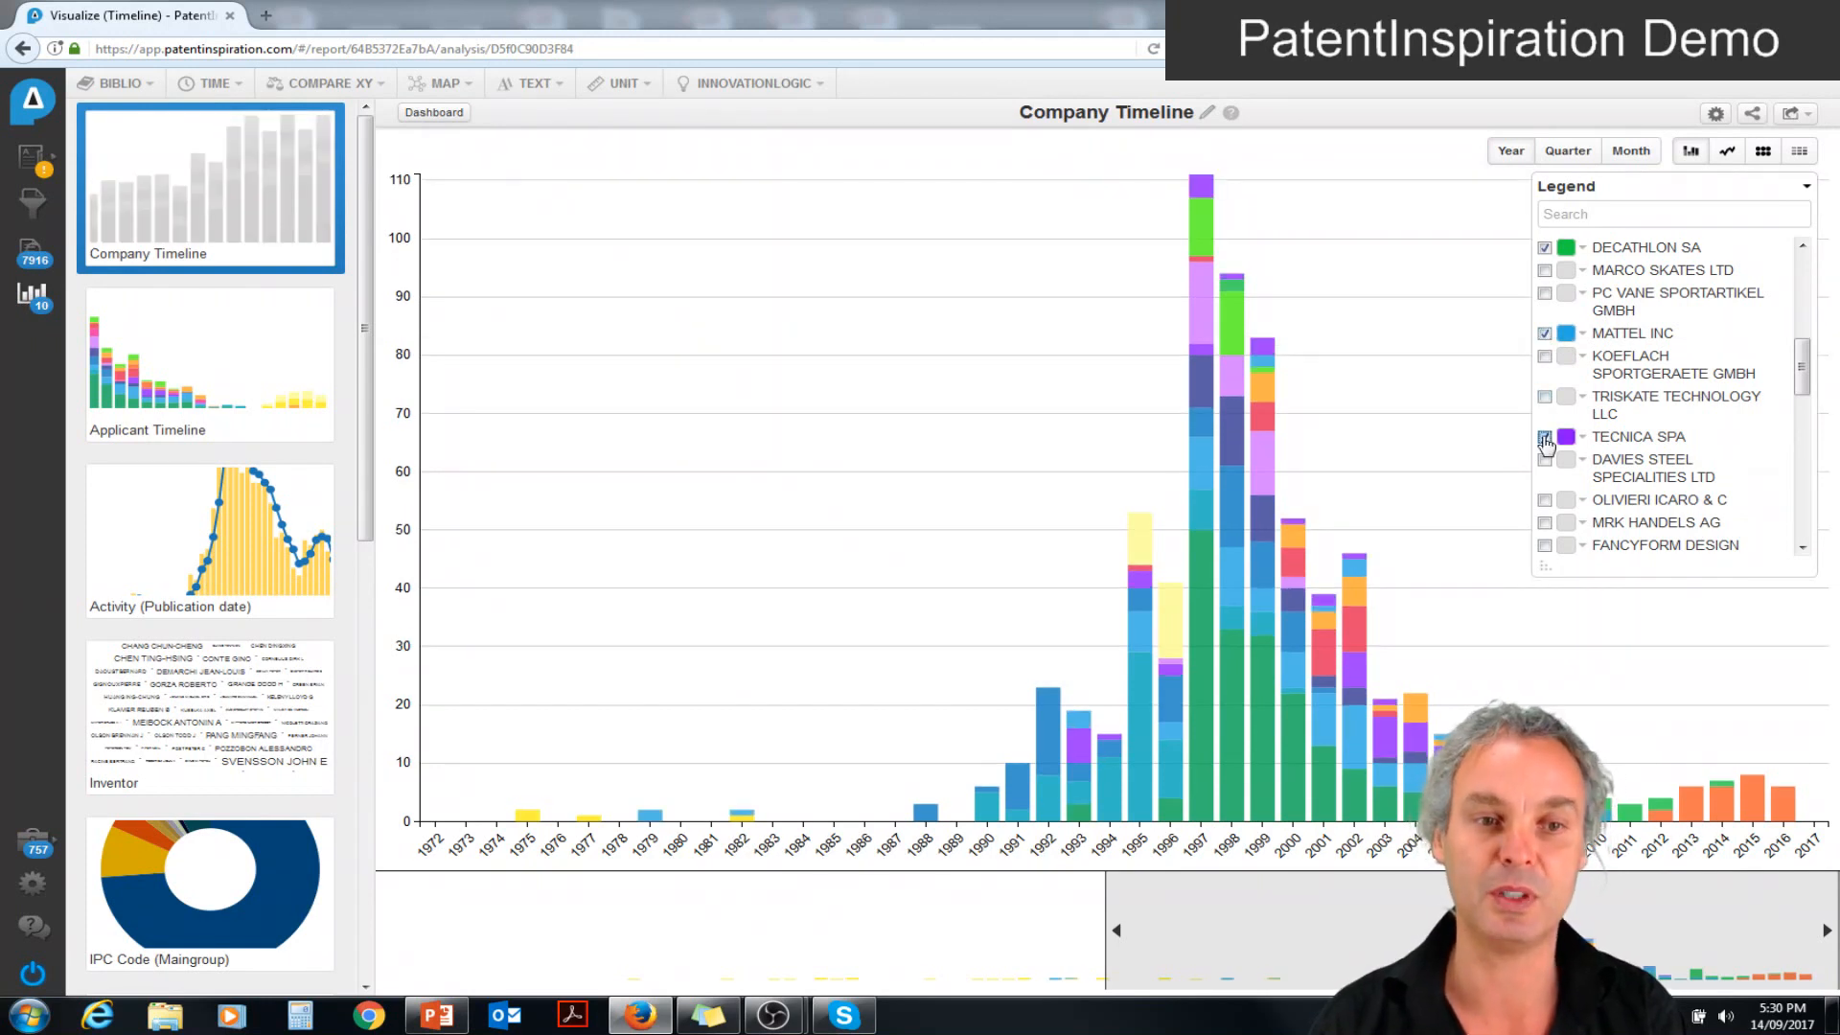
mouse_move(1361, 572)
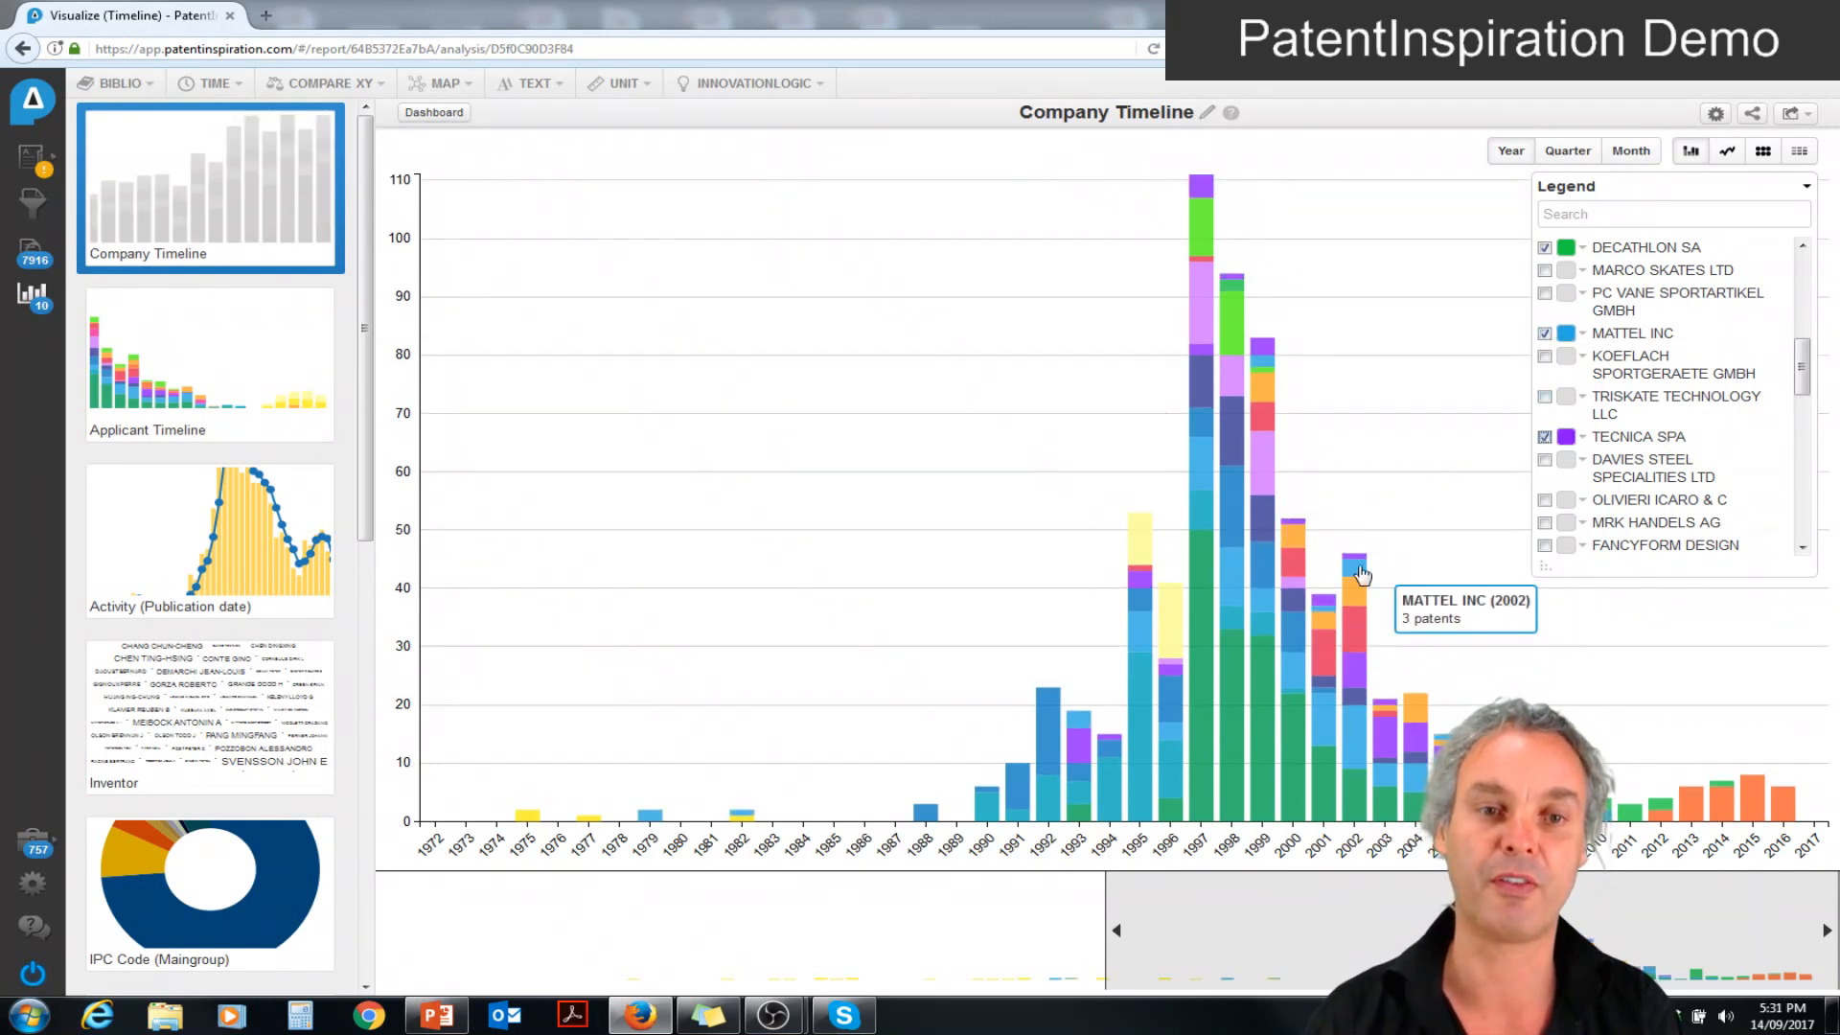
click(1763, 154)
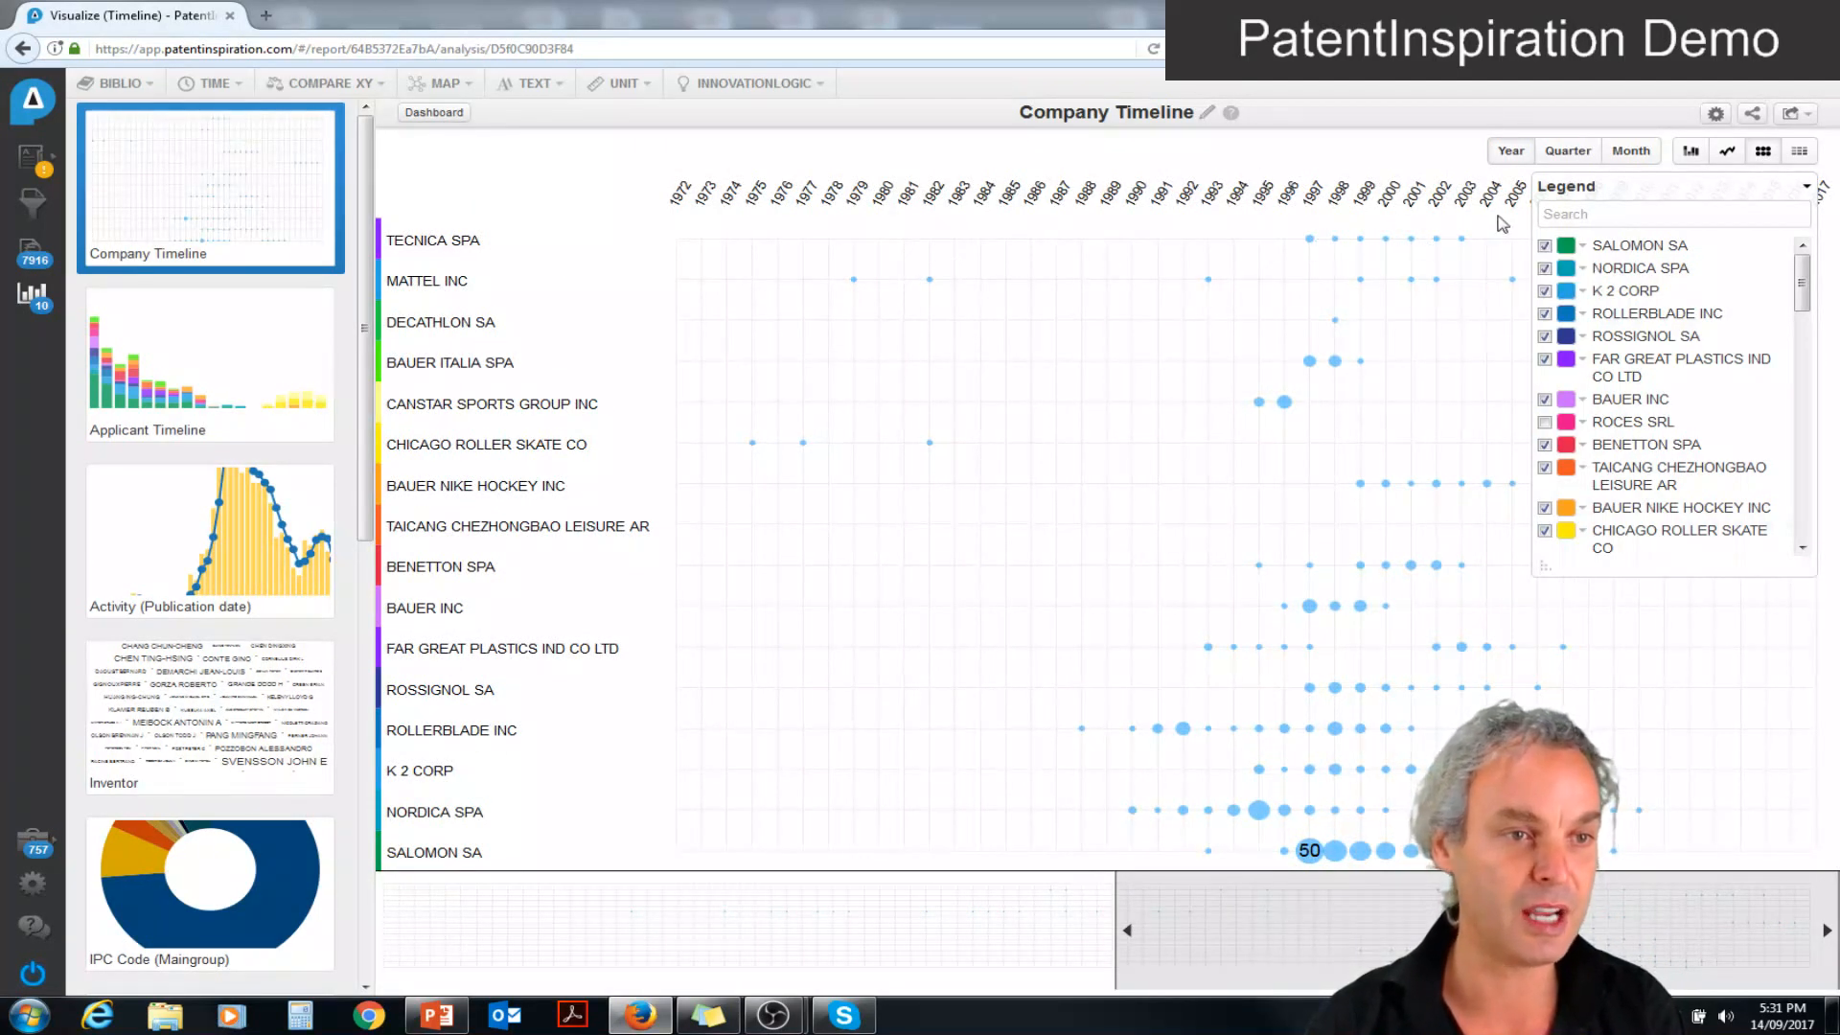
Collapse the legend and list DECATHLON SA's patents from 2009
click(1805, 191)
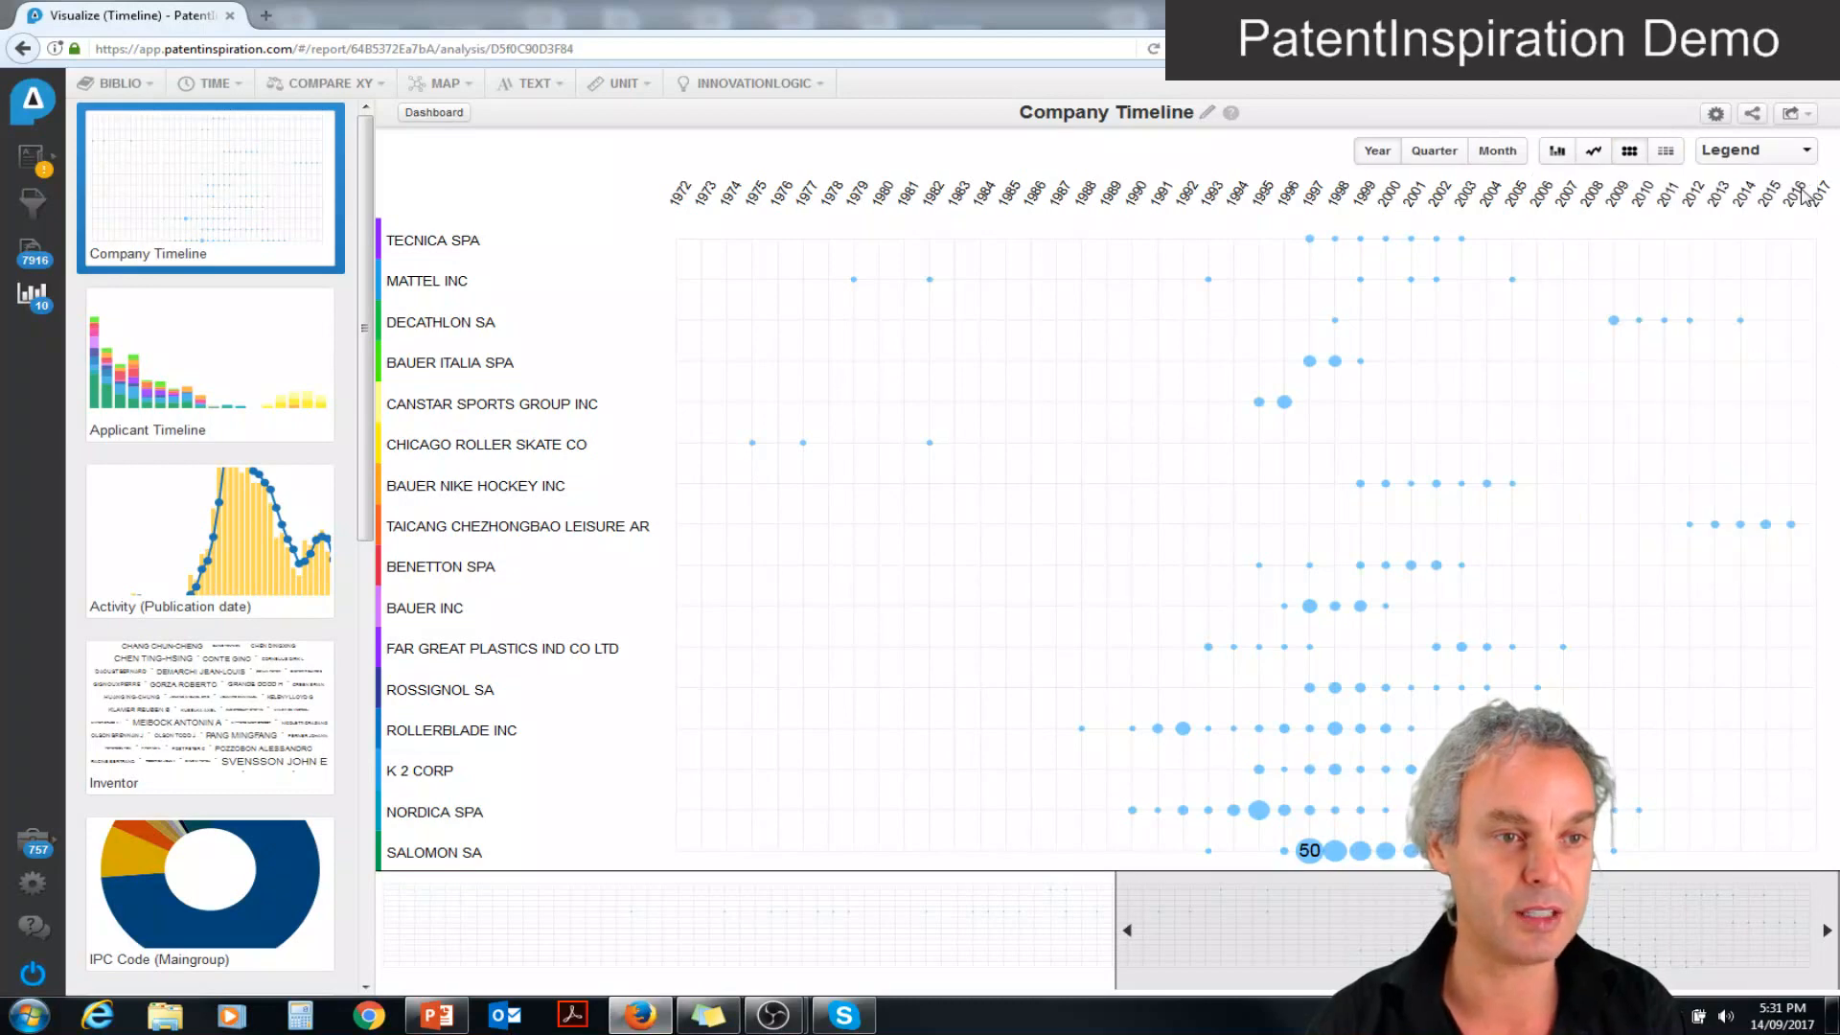
mouse_move(1615, 323)
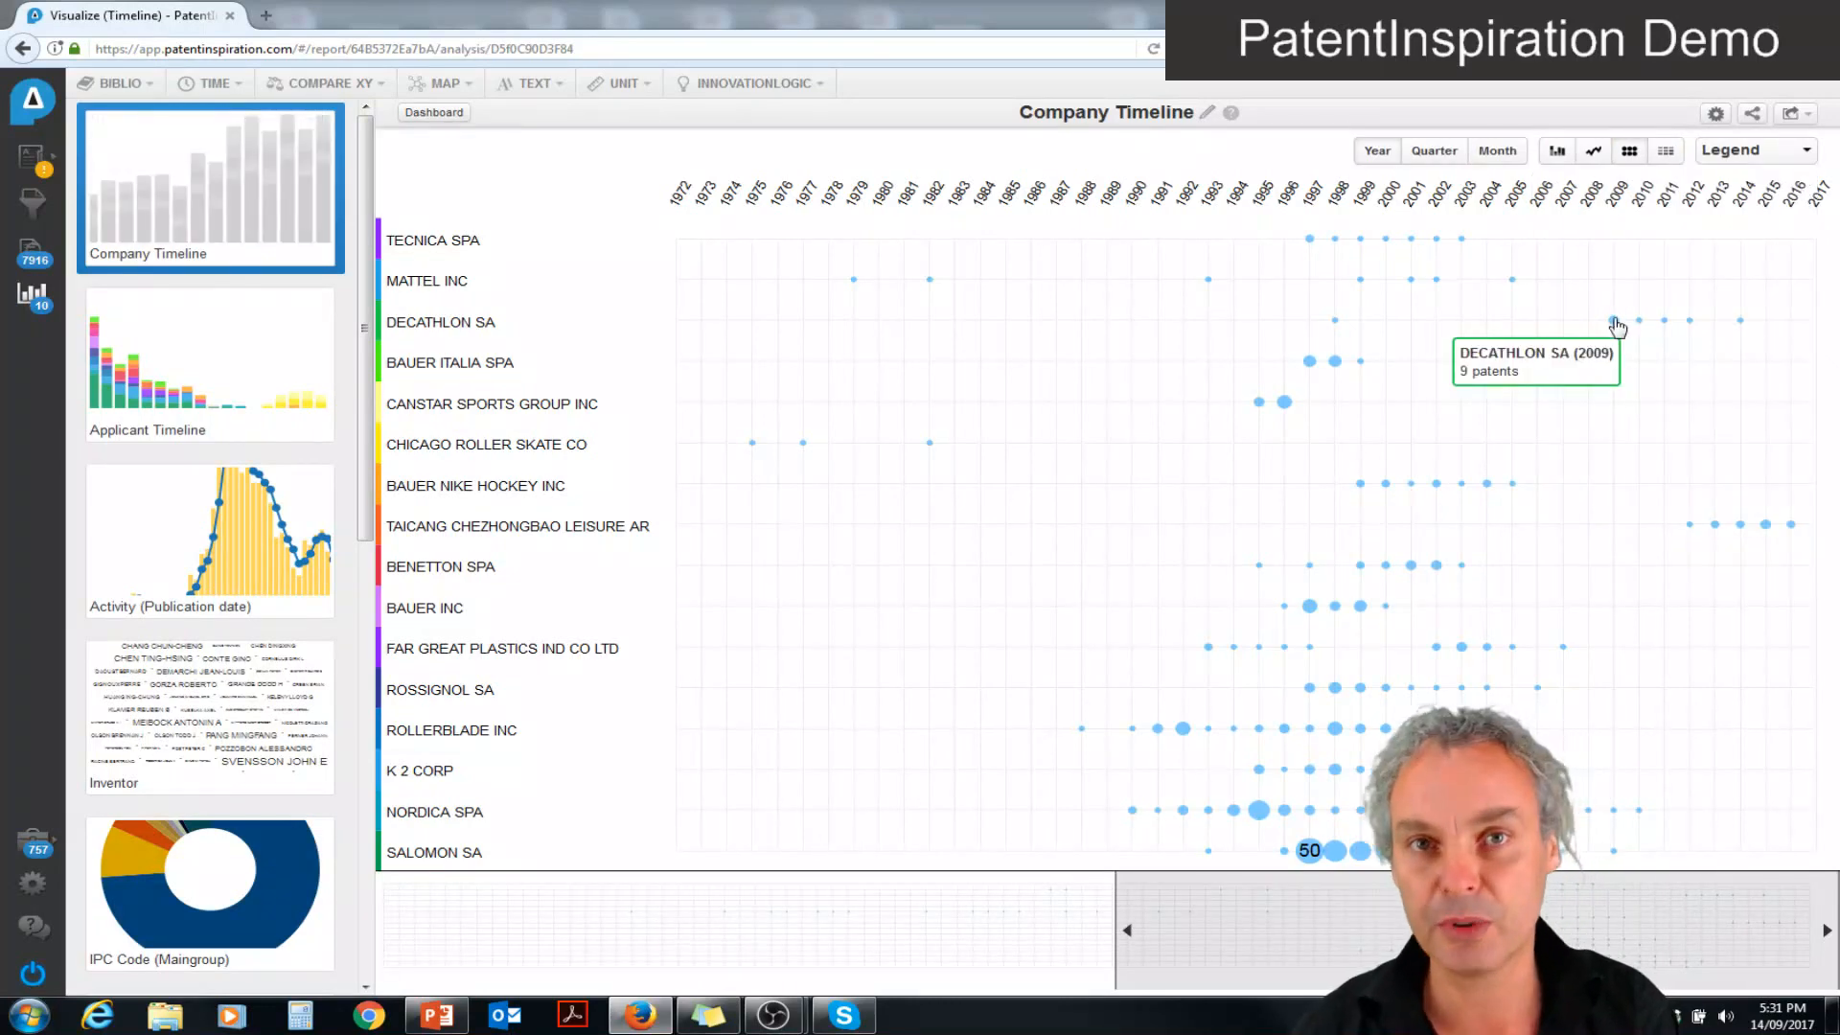
click(1614, 323)
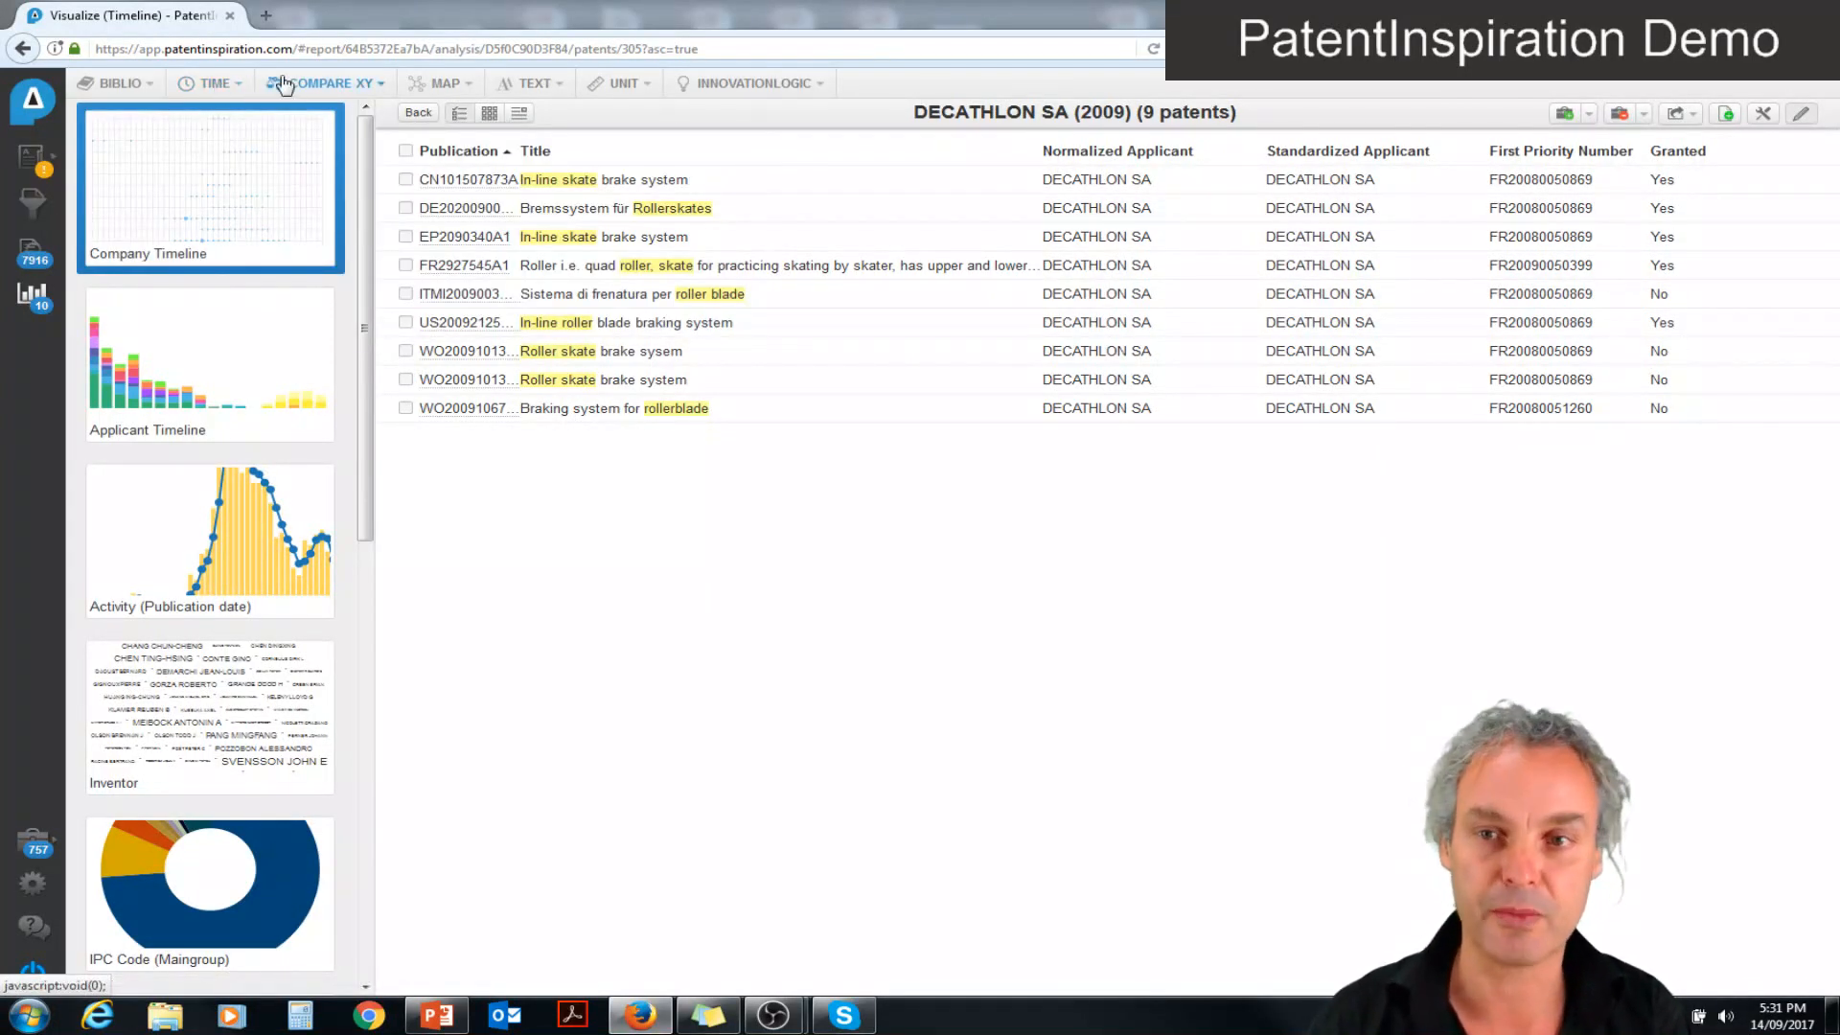
Return to the analysis dashboard and add an XY comparison with Company on the X axis and Country at Prefix level on the Y axis
click(32, 294)
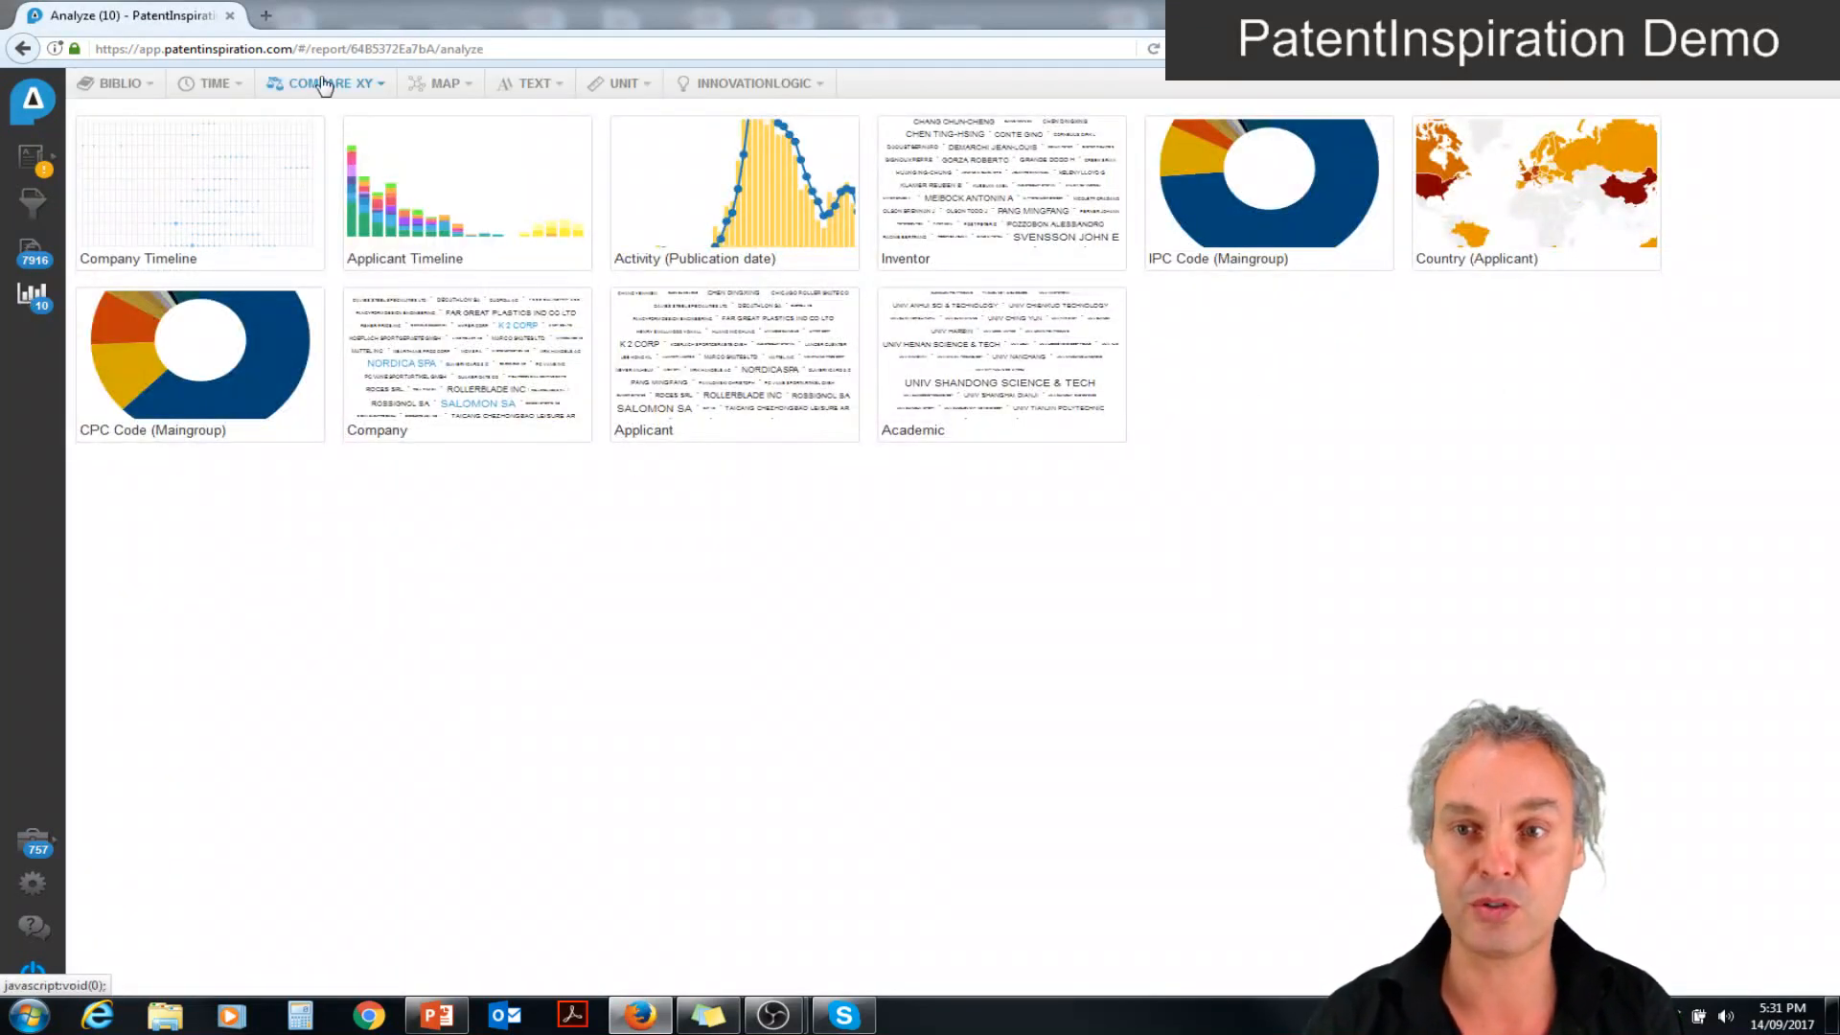
click(323, 84)
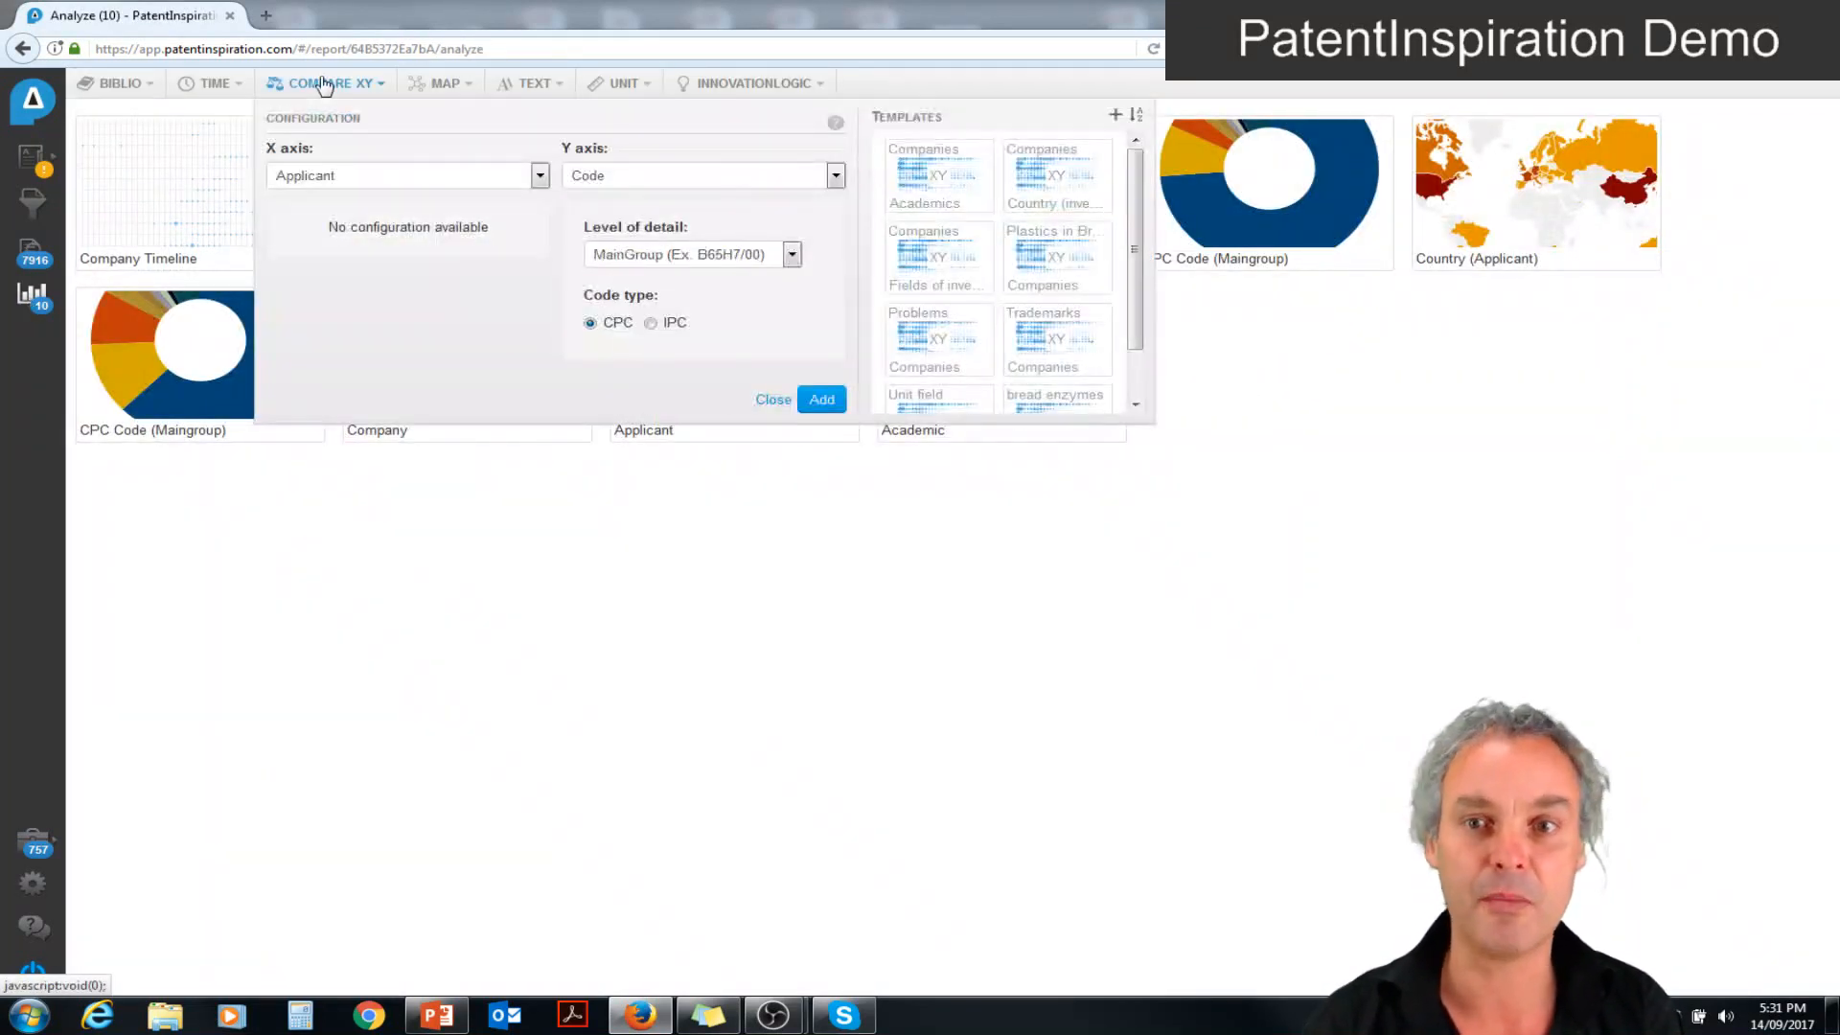
click(410, 179)
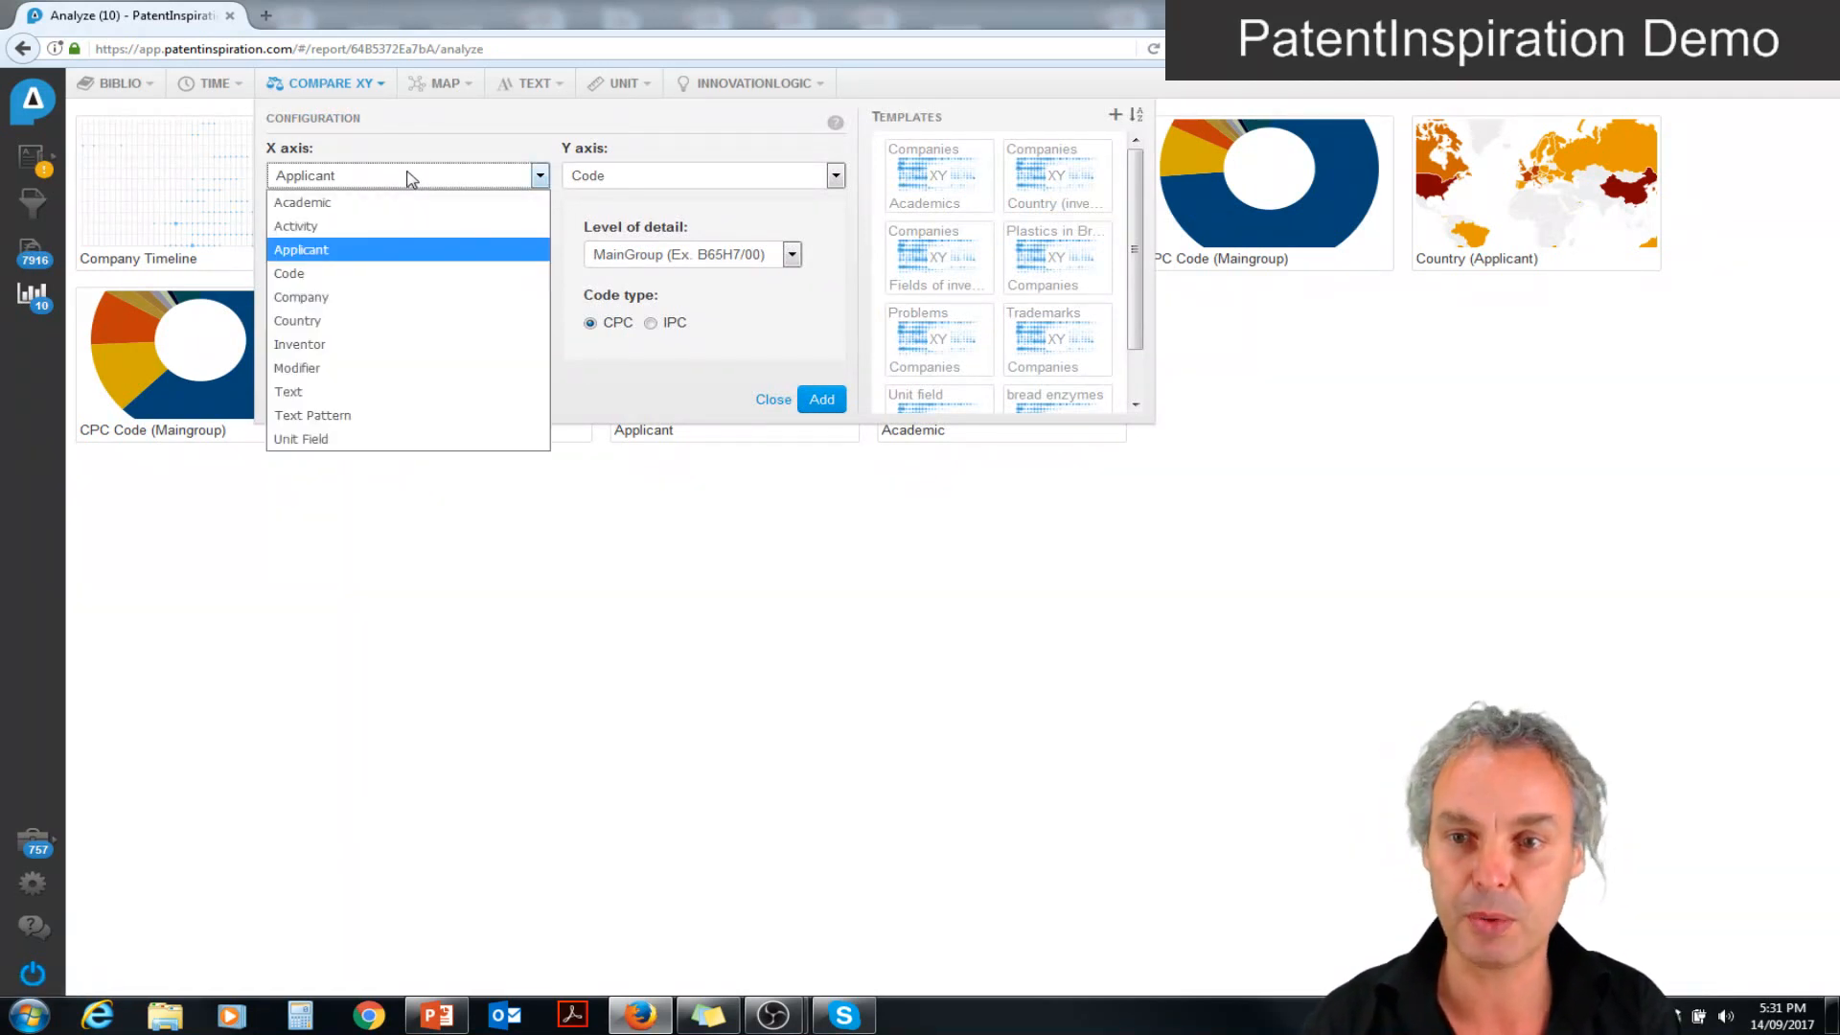
click(376, 296)
click(677, 180)
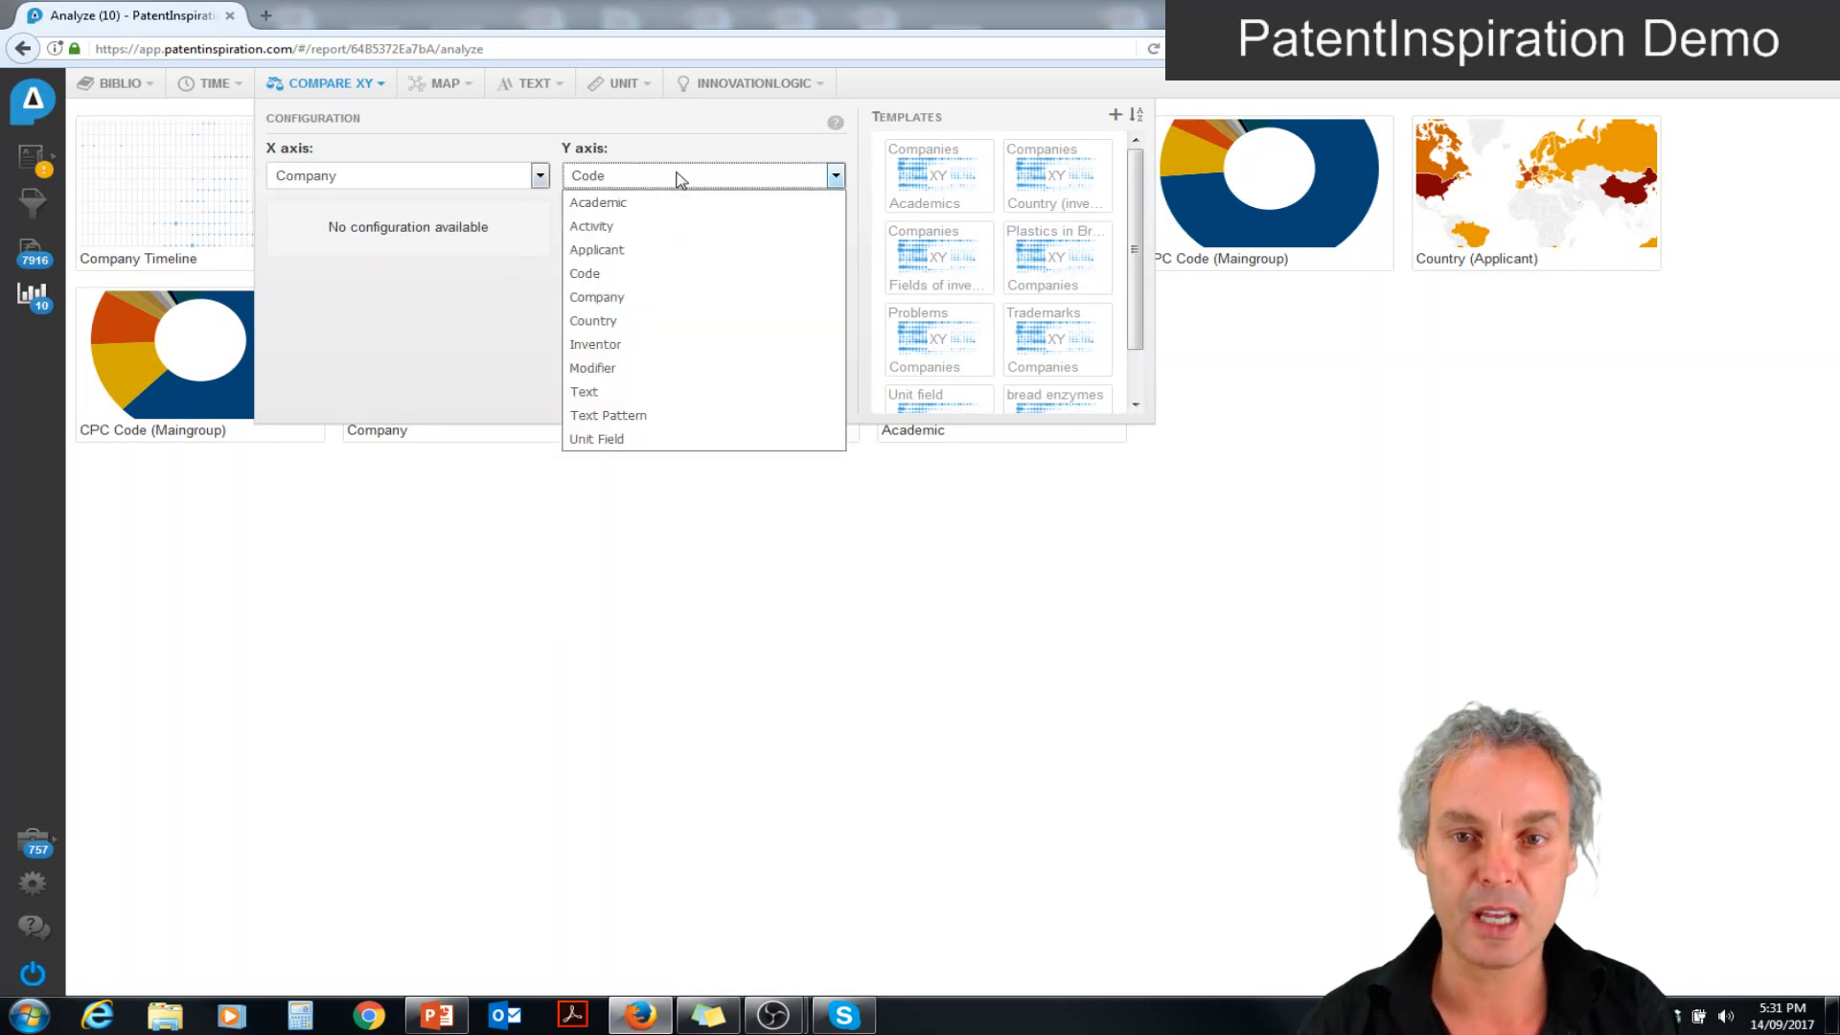
click(639, 323)
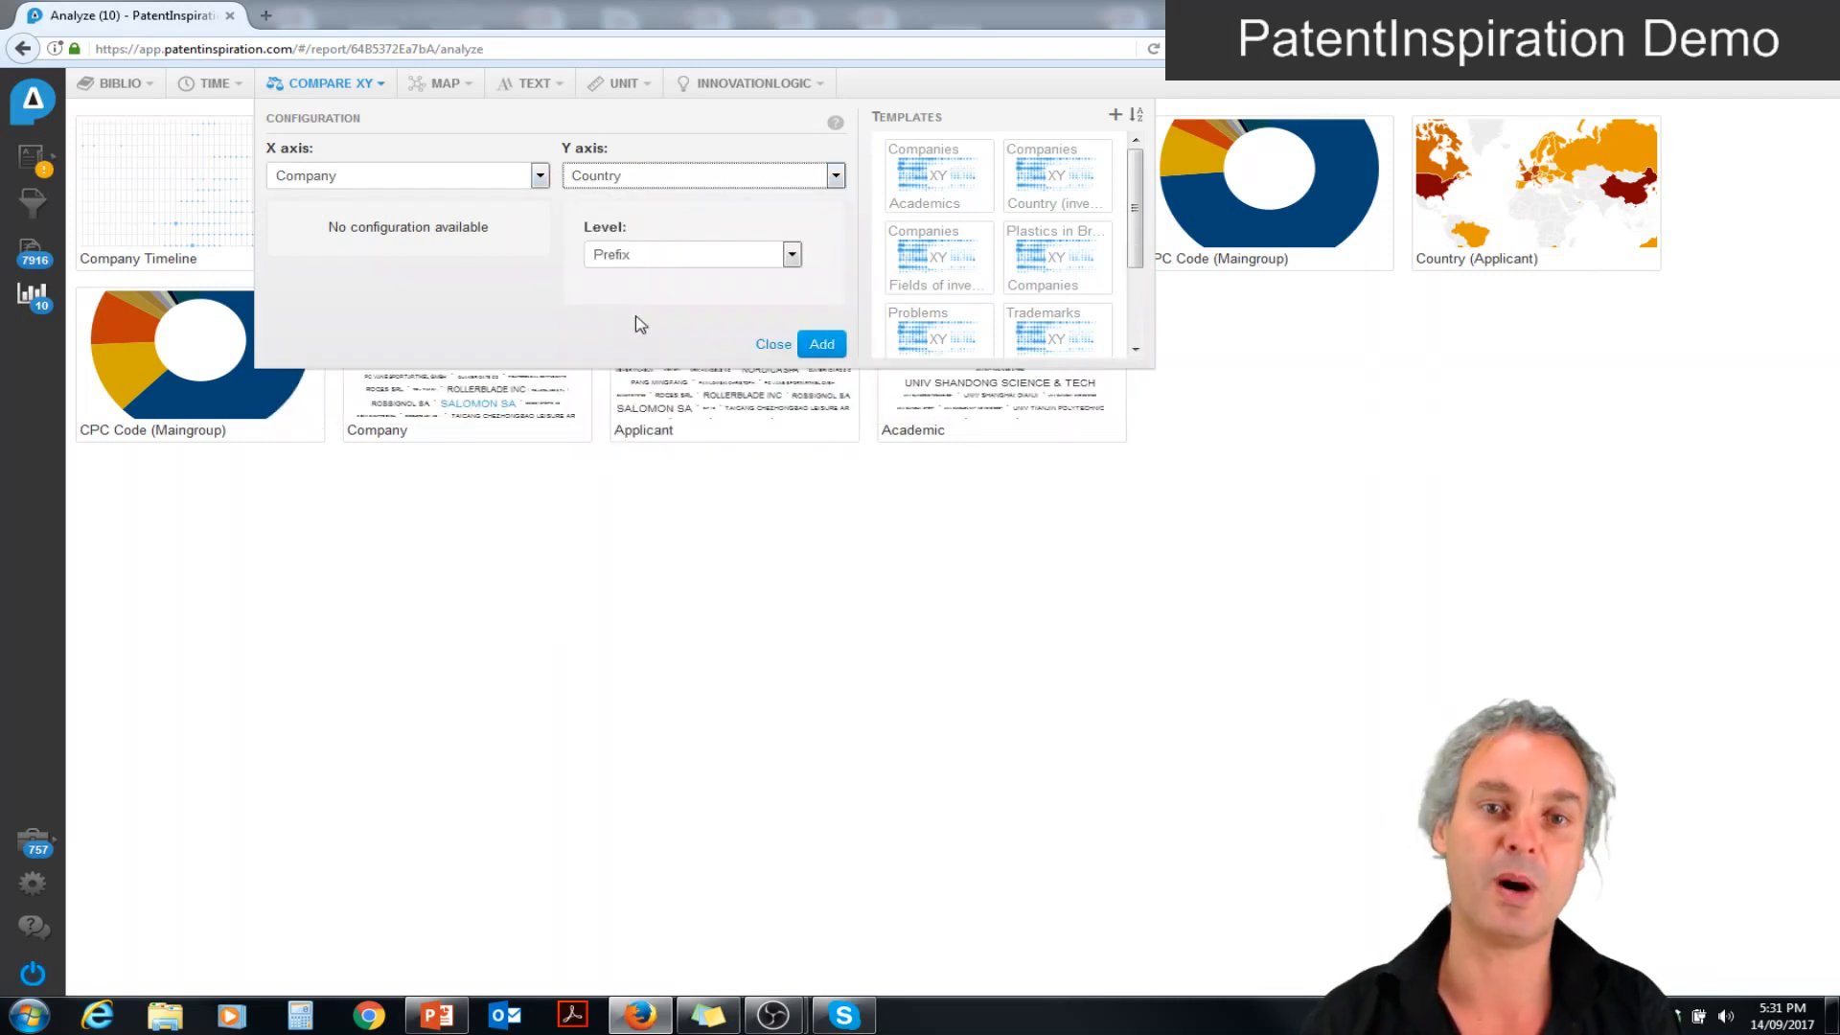
click(817, 345)
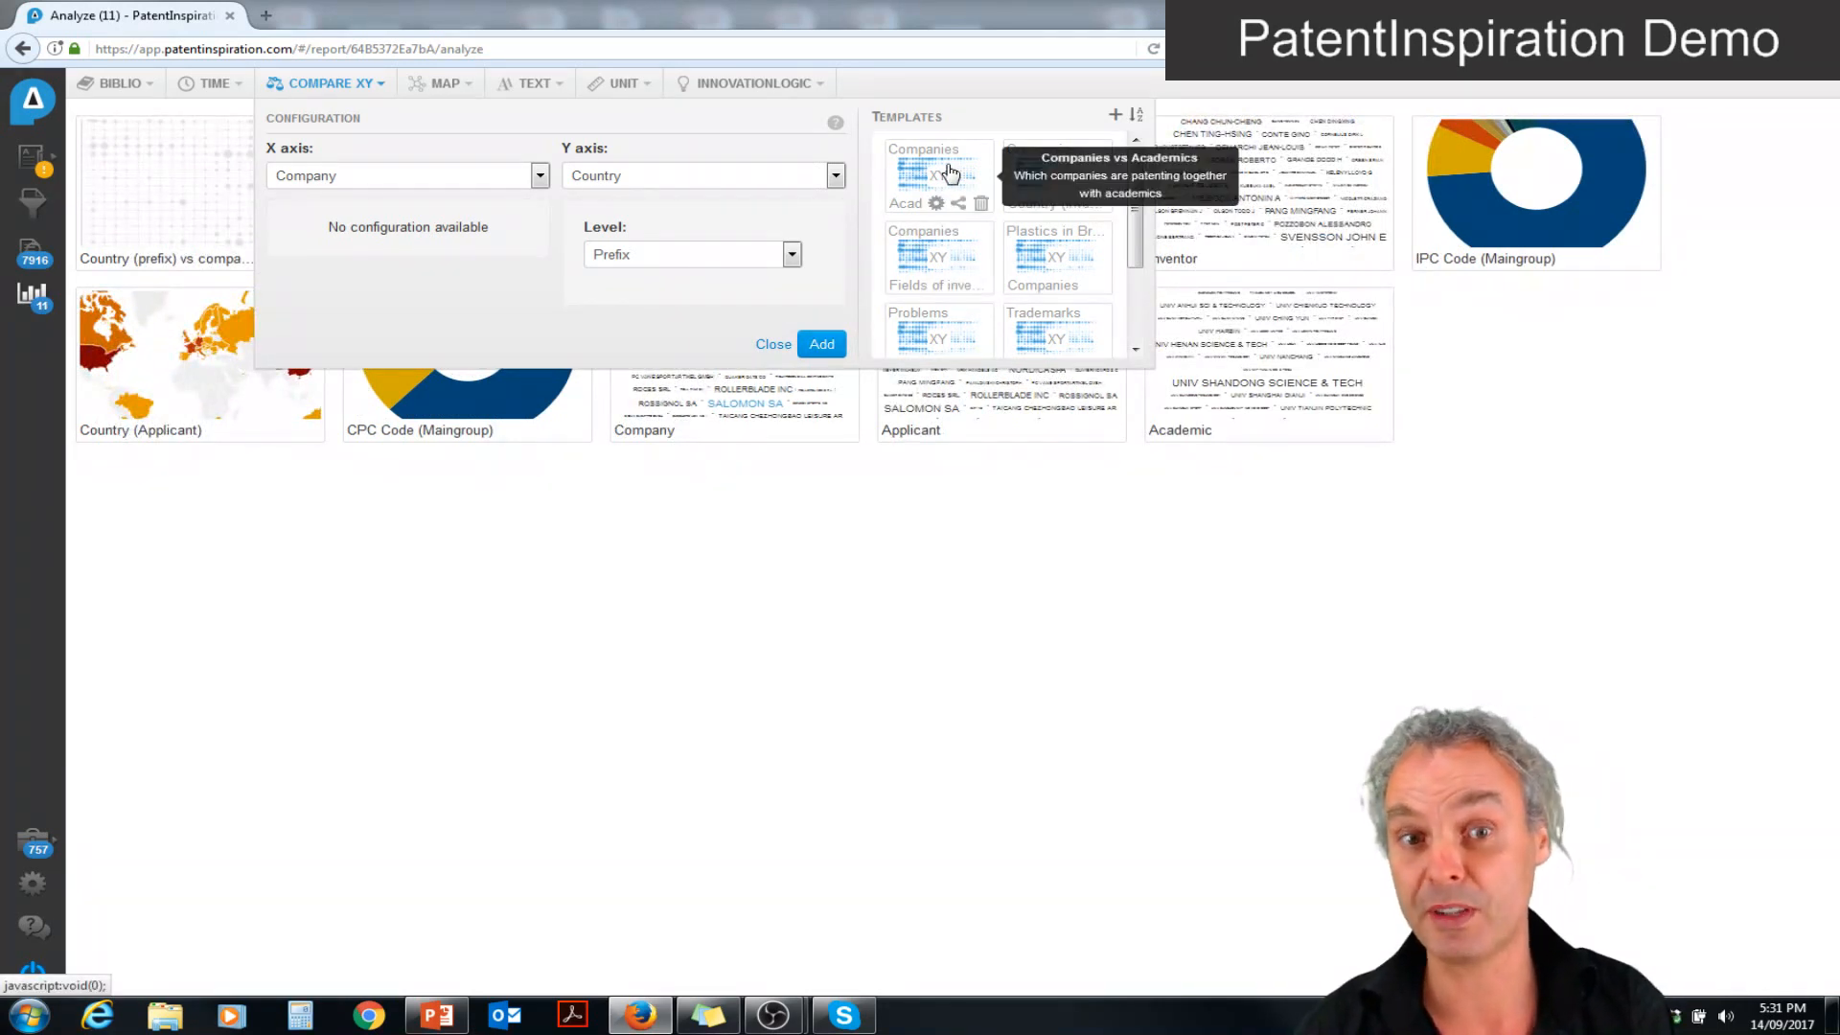
Add the Companies vs Fields of invention and Trademarks vs Companies comparison templates to the dashboard
click(926, 256)
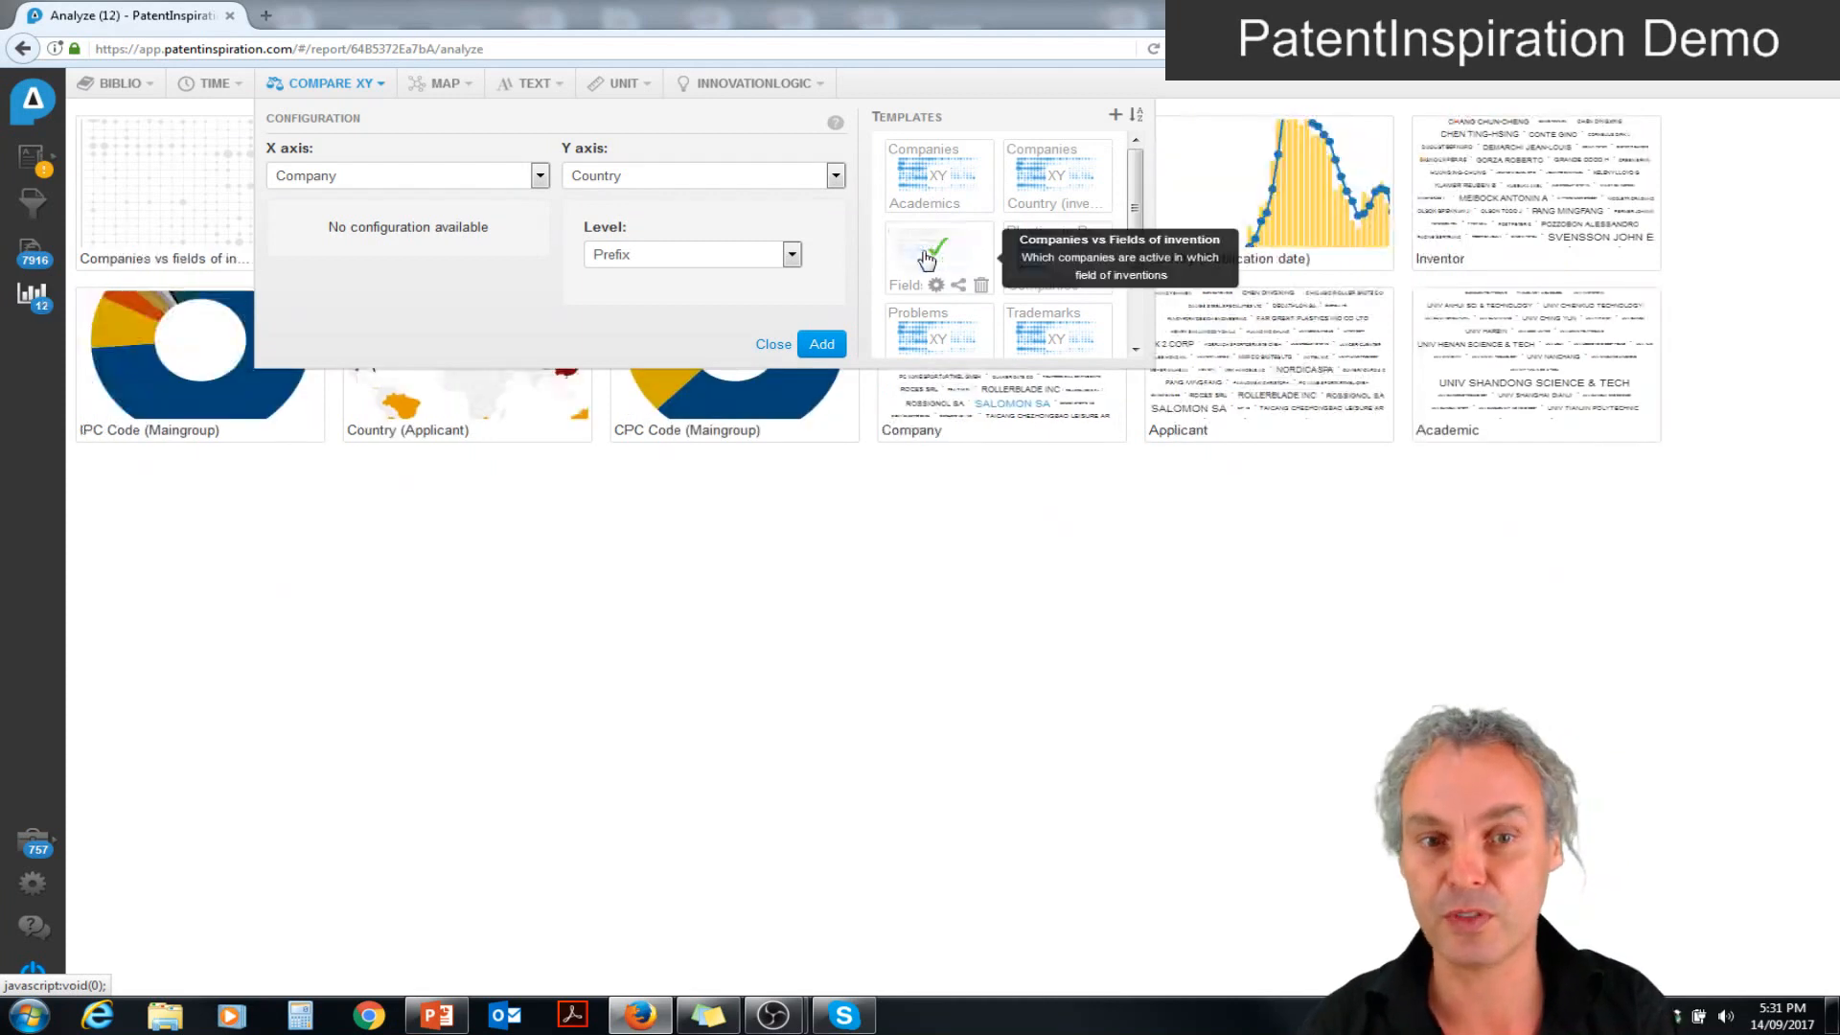
click(1053, 325)
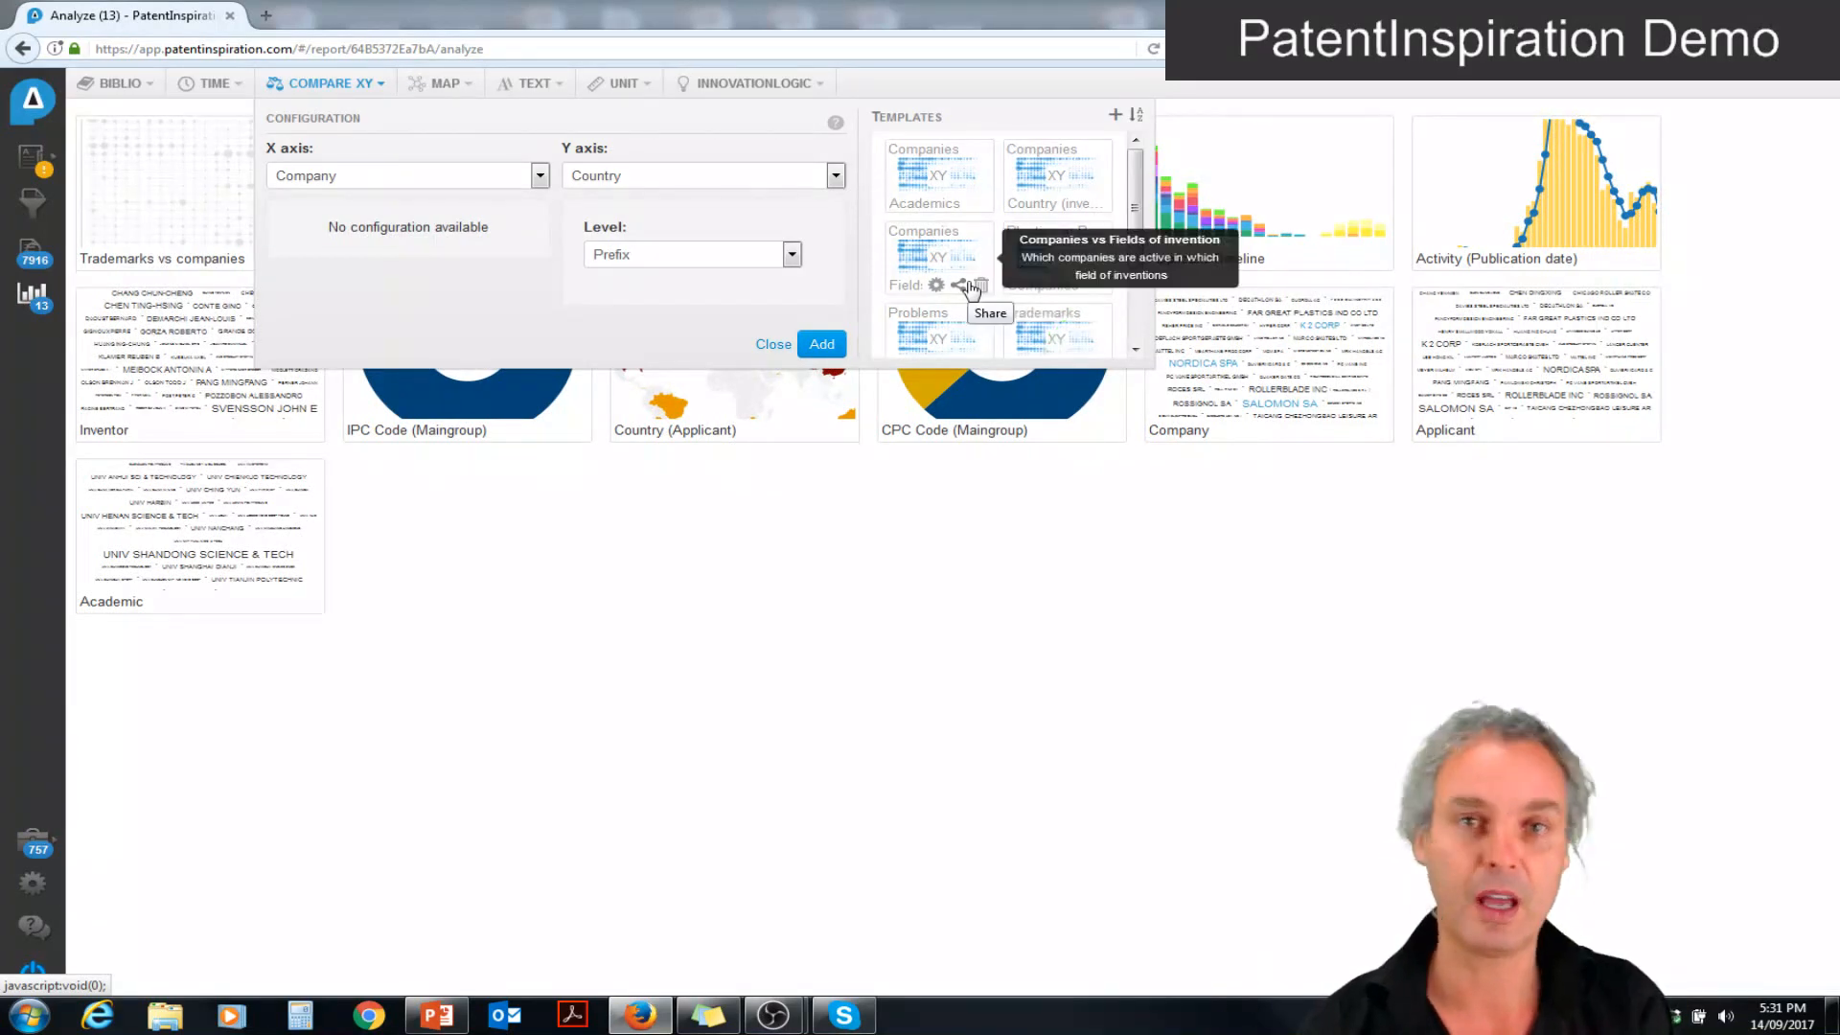
click(760, 575)
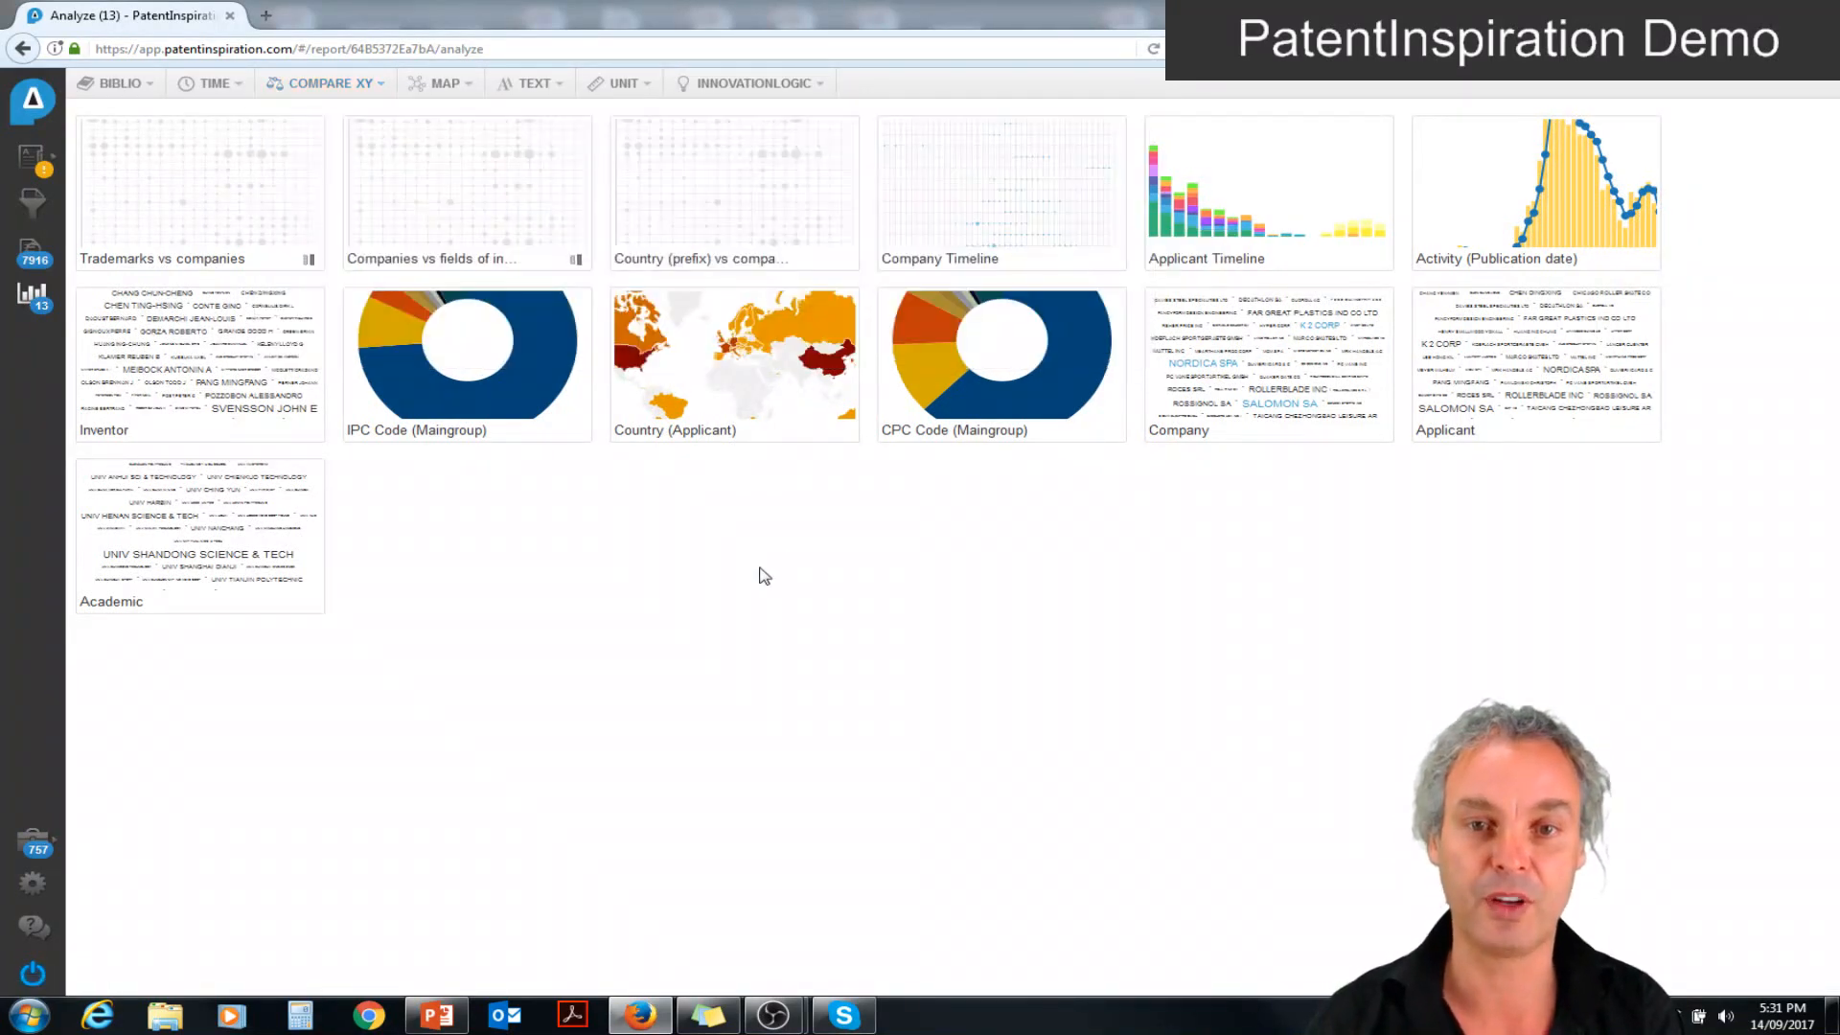
Open the Country (prefix) vs companies analysis, inspect its bubbles and switch it to the heat-map table view
click(740, 224)
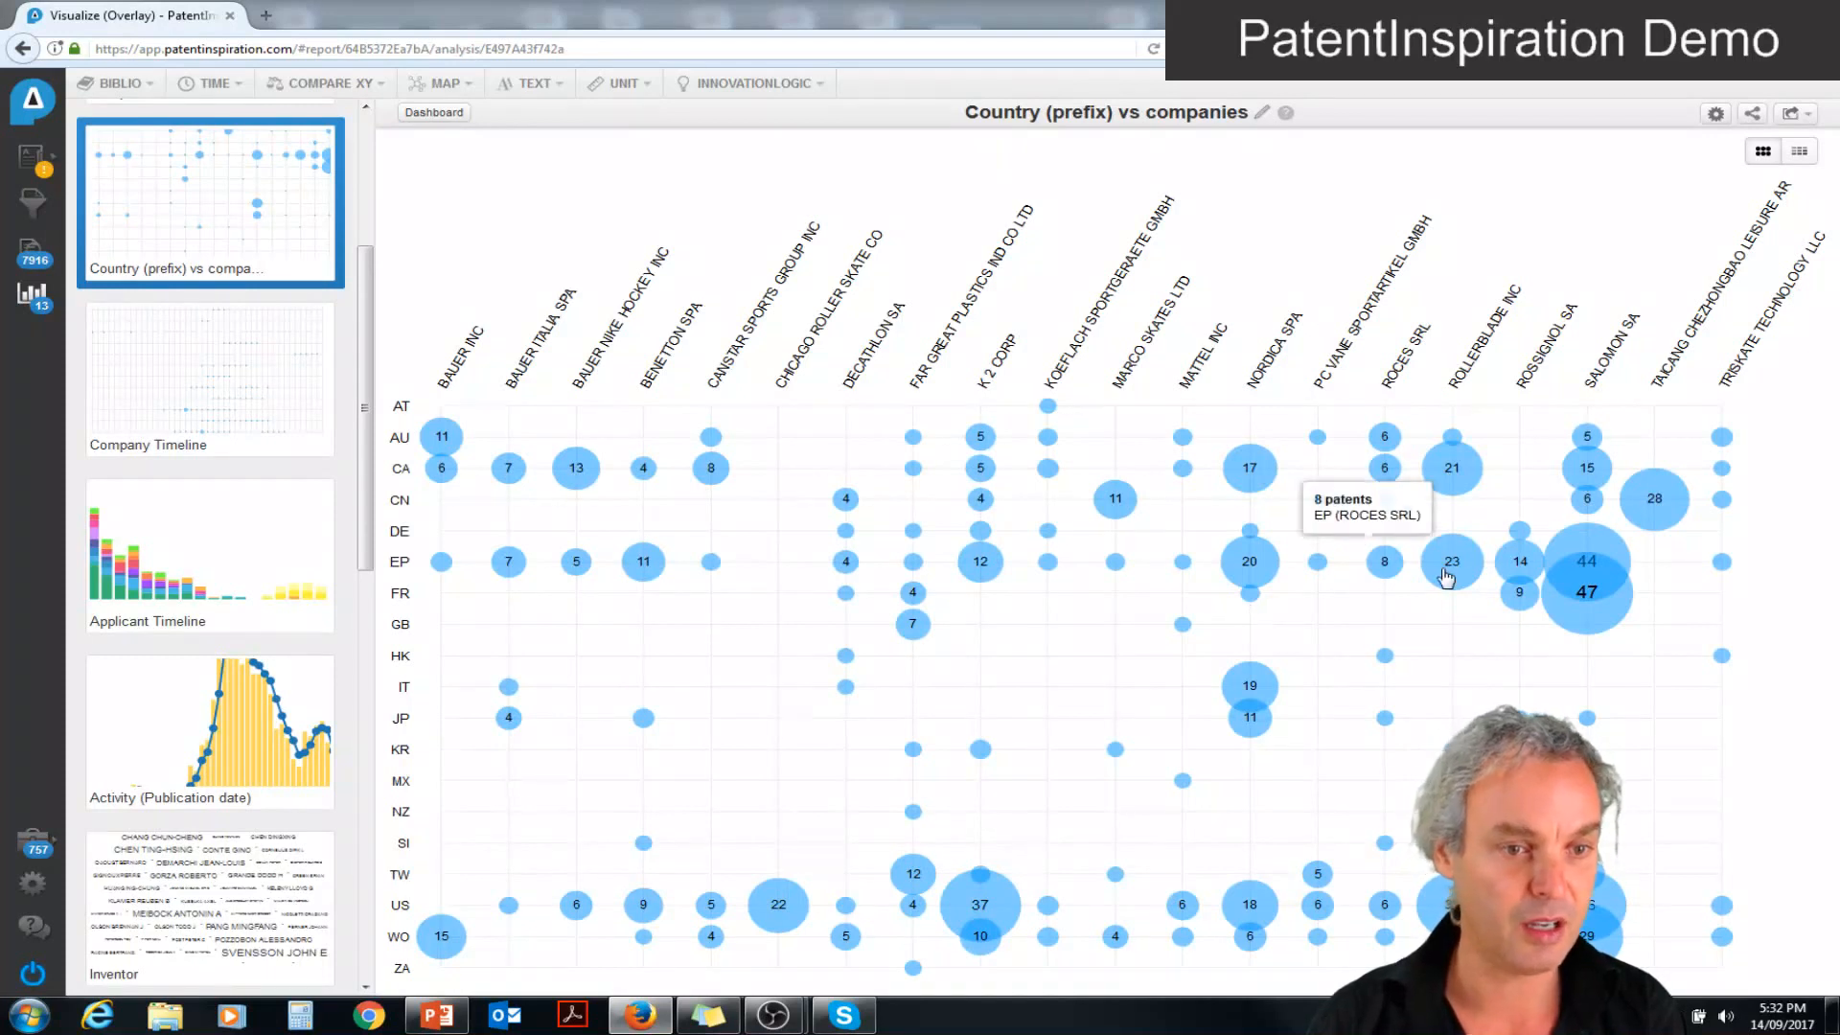
mouse_move(1535, 612)
mouse_move(1593, 608)
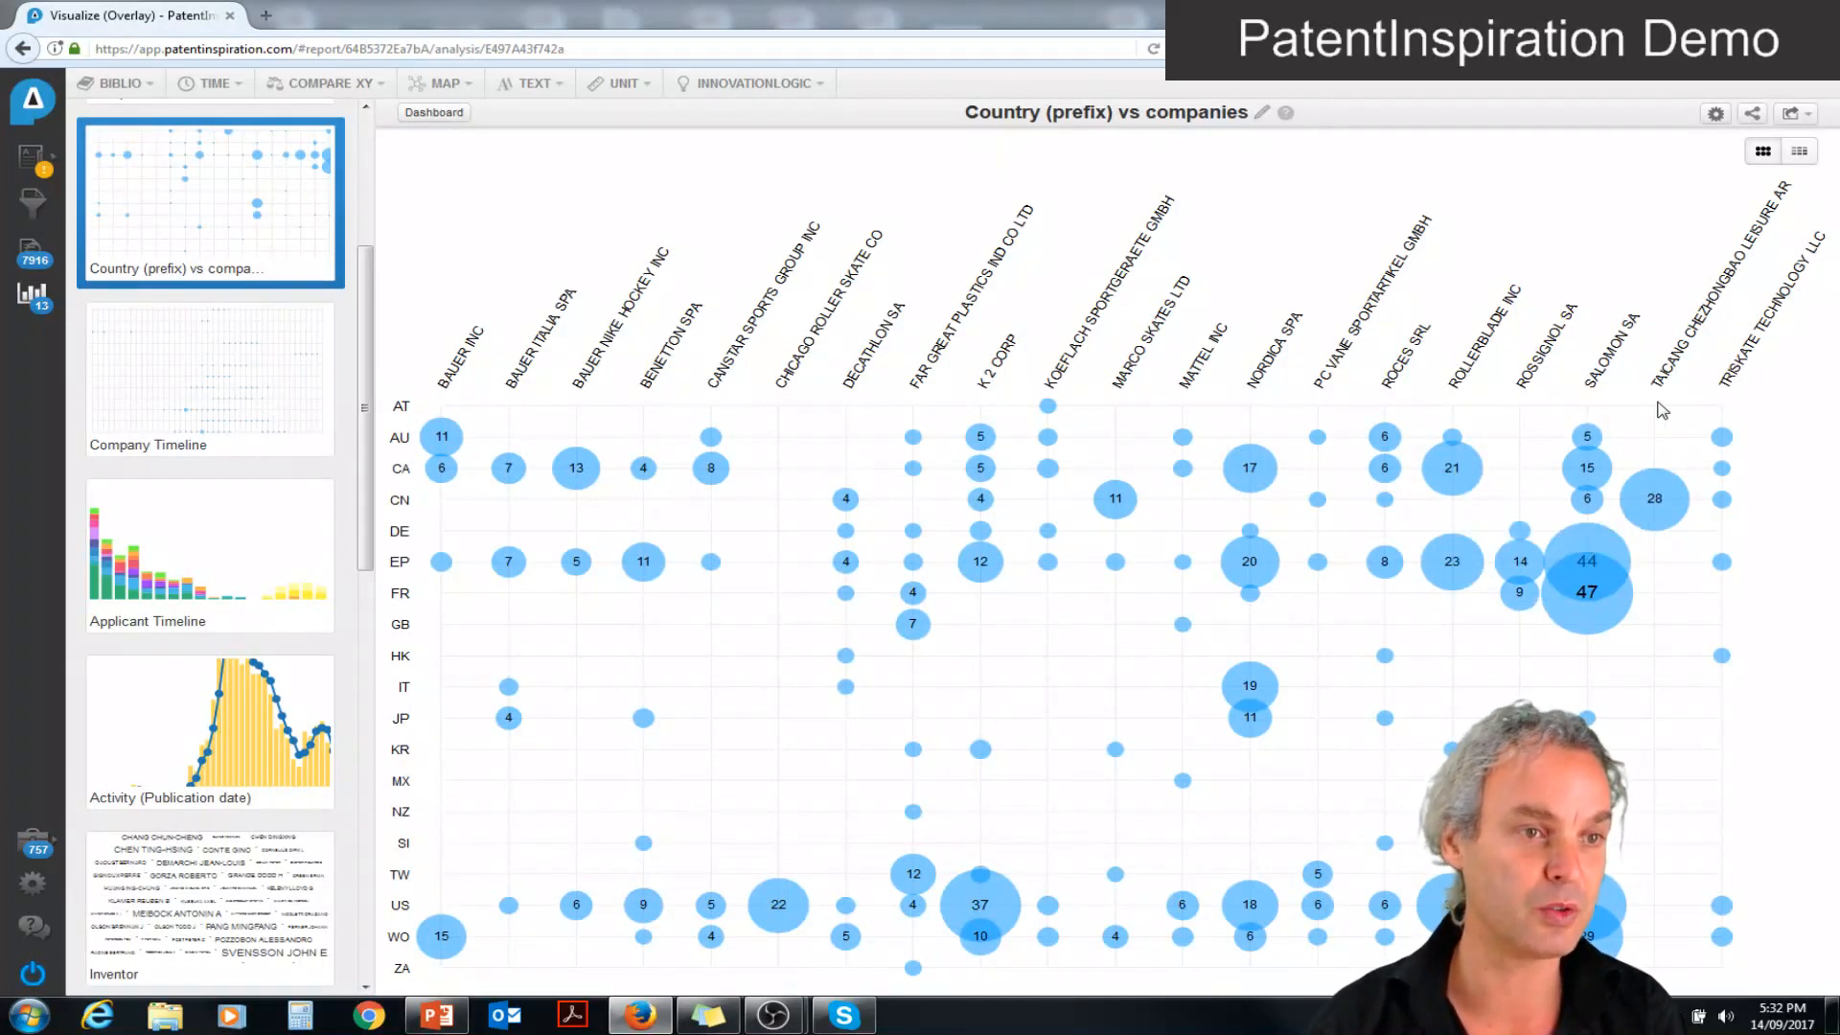
click(1800, 153)
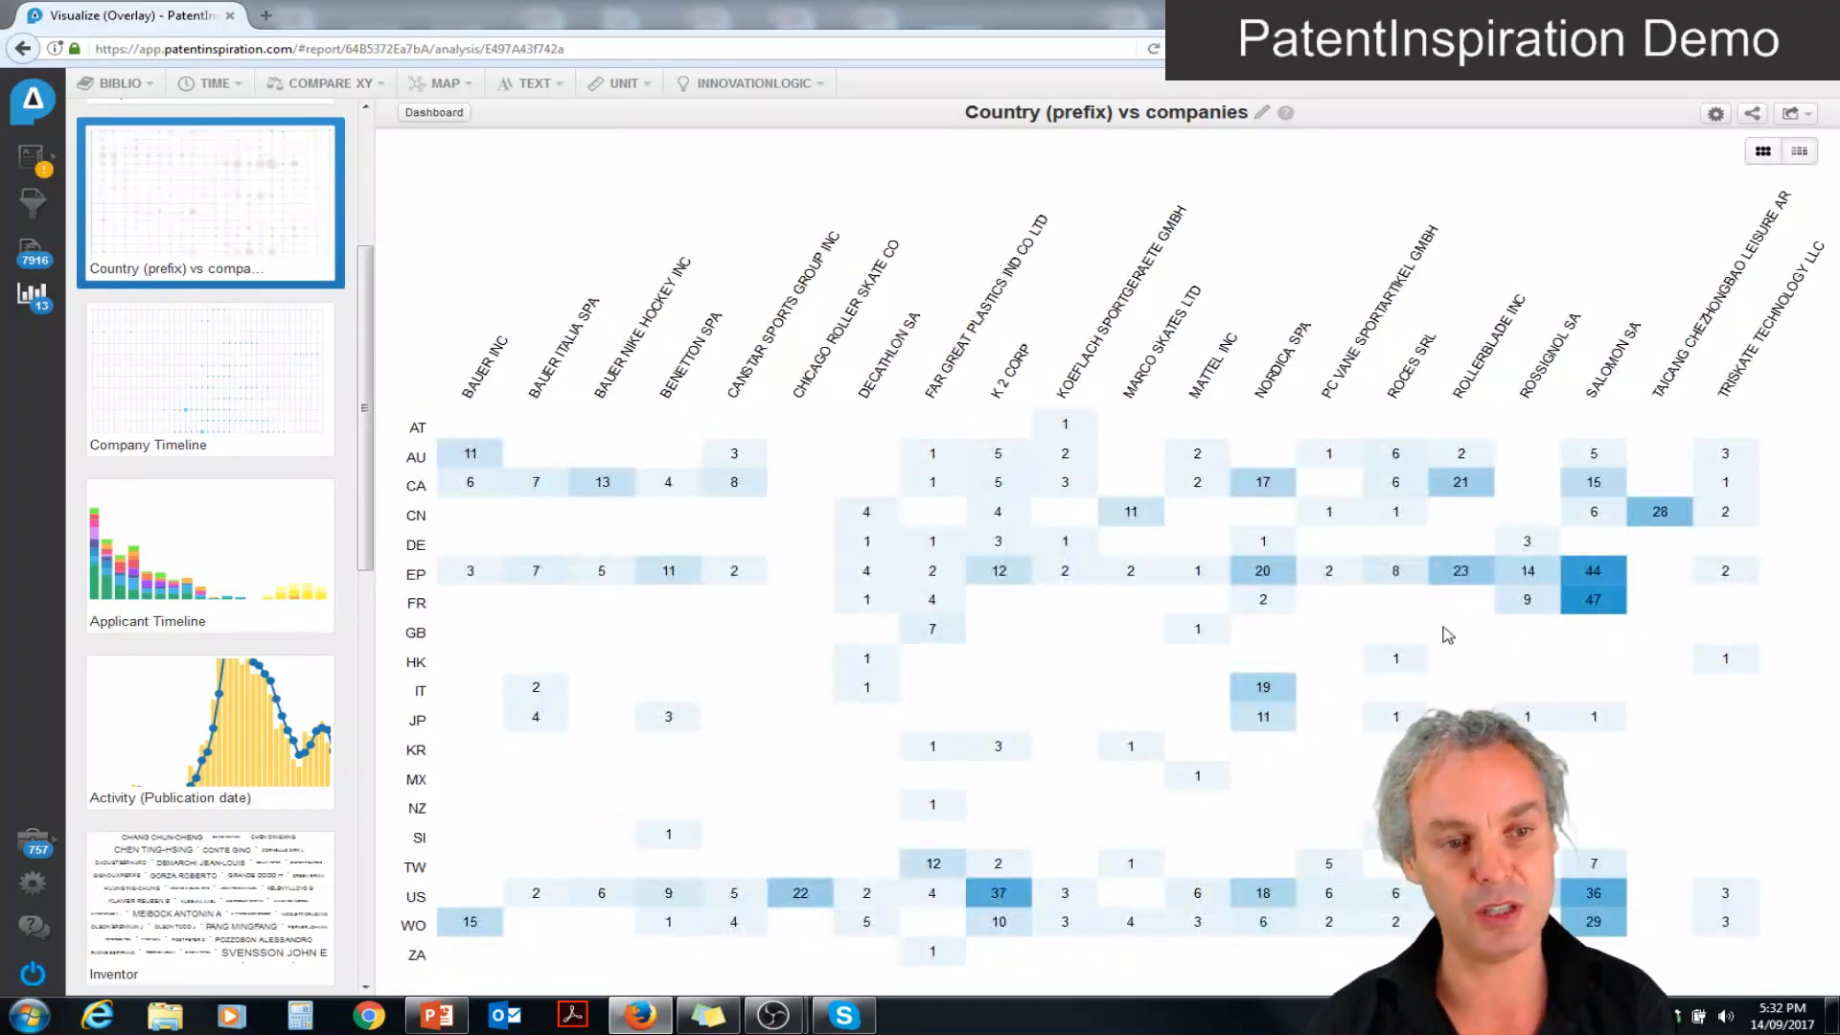
mouse_move(1598, 579)
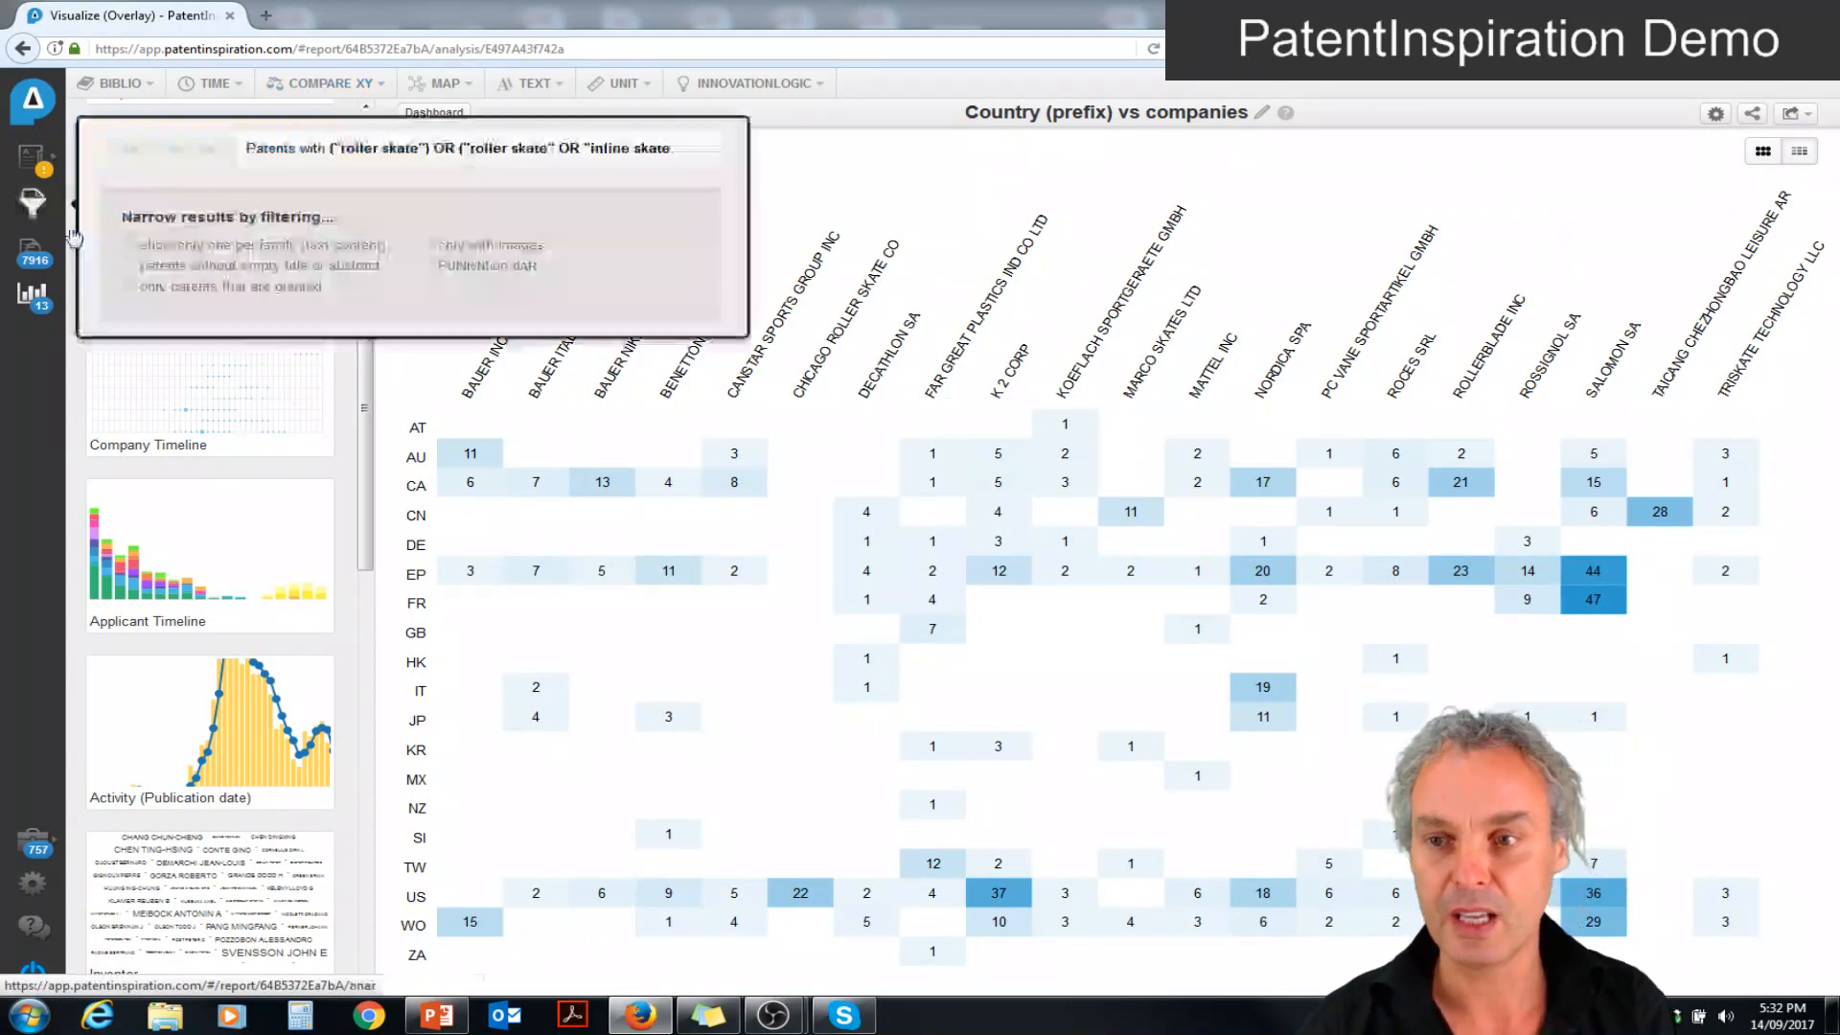
Return to the dashboard and add the CPC Code Map, CPC Domain, Elements, Field, Materials and Technology map templates
click(30, 299)
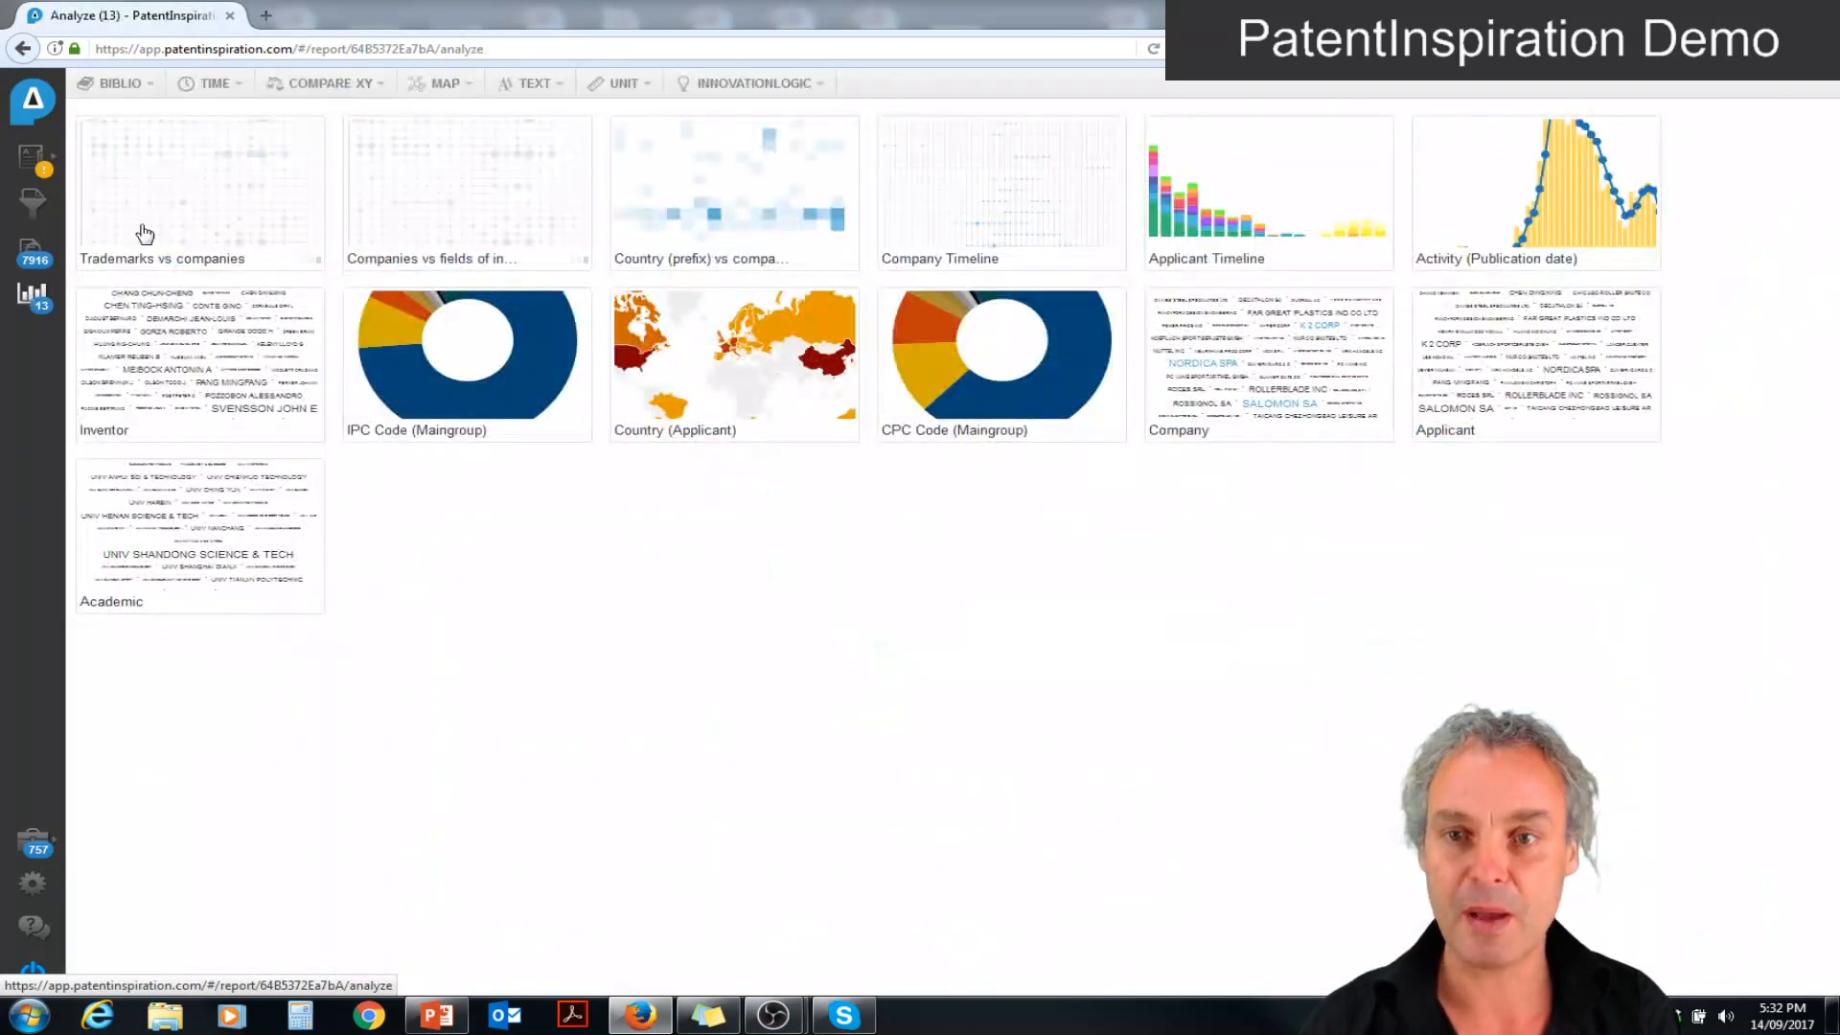
click(446, 85)
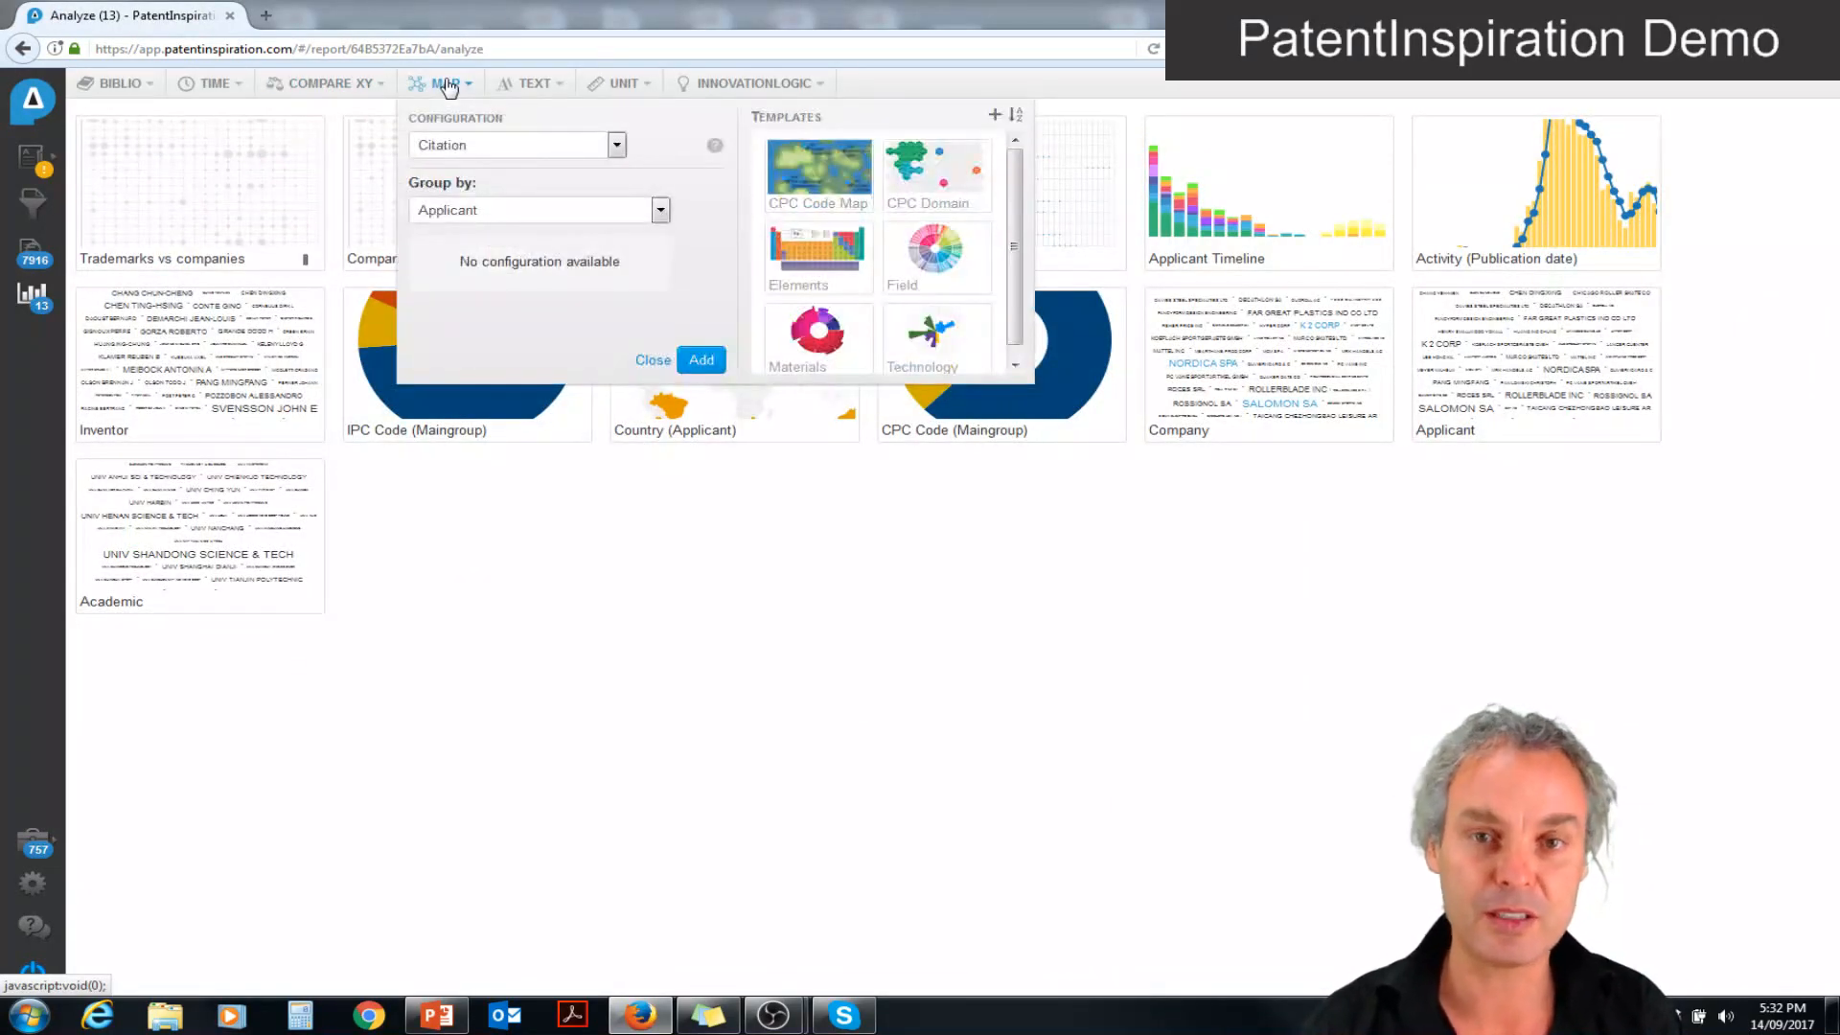
click(808, 161)
click(935, 172)
click(816, 251)
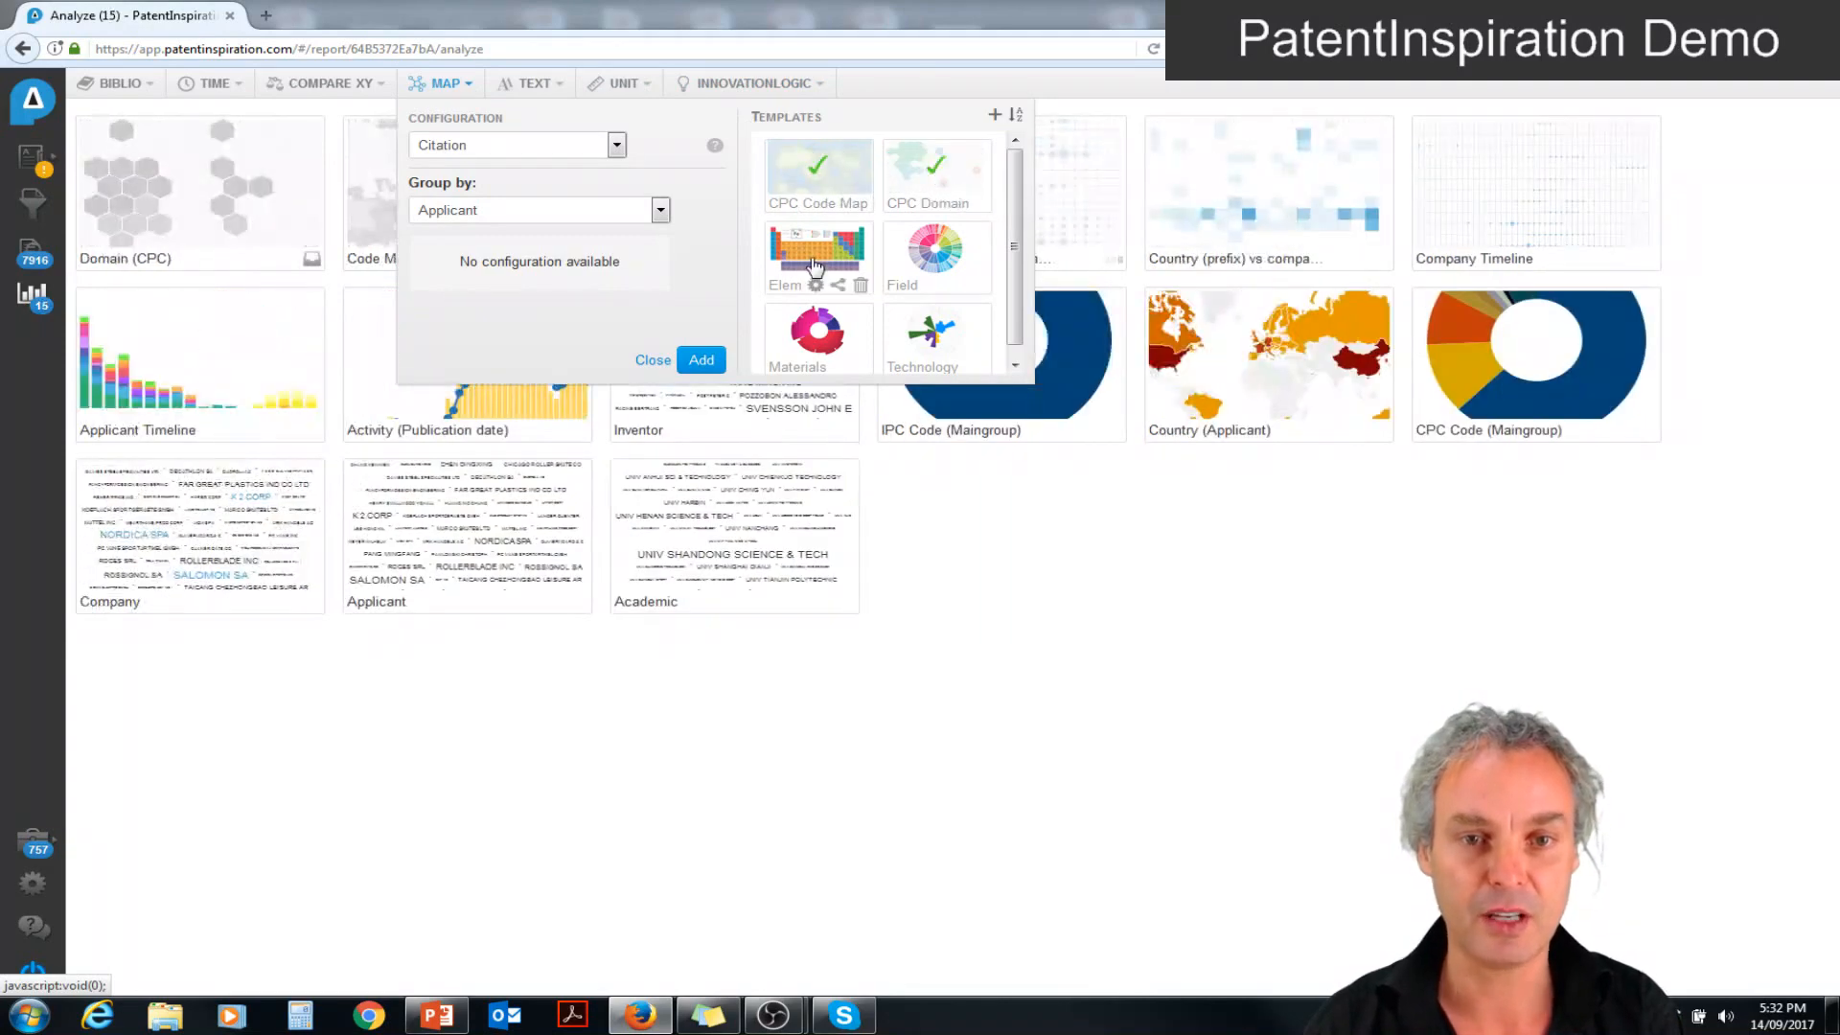
click(920, 248)
click(816, 330)
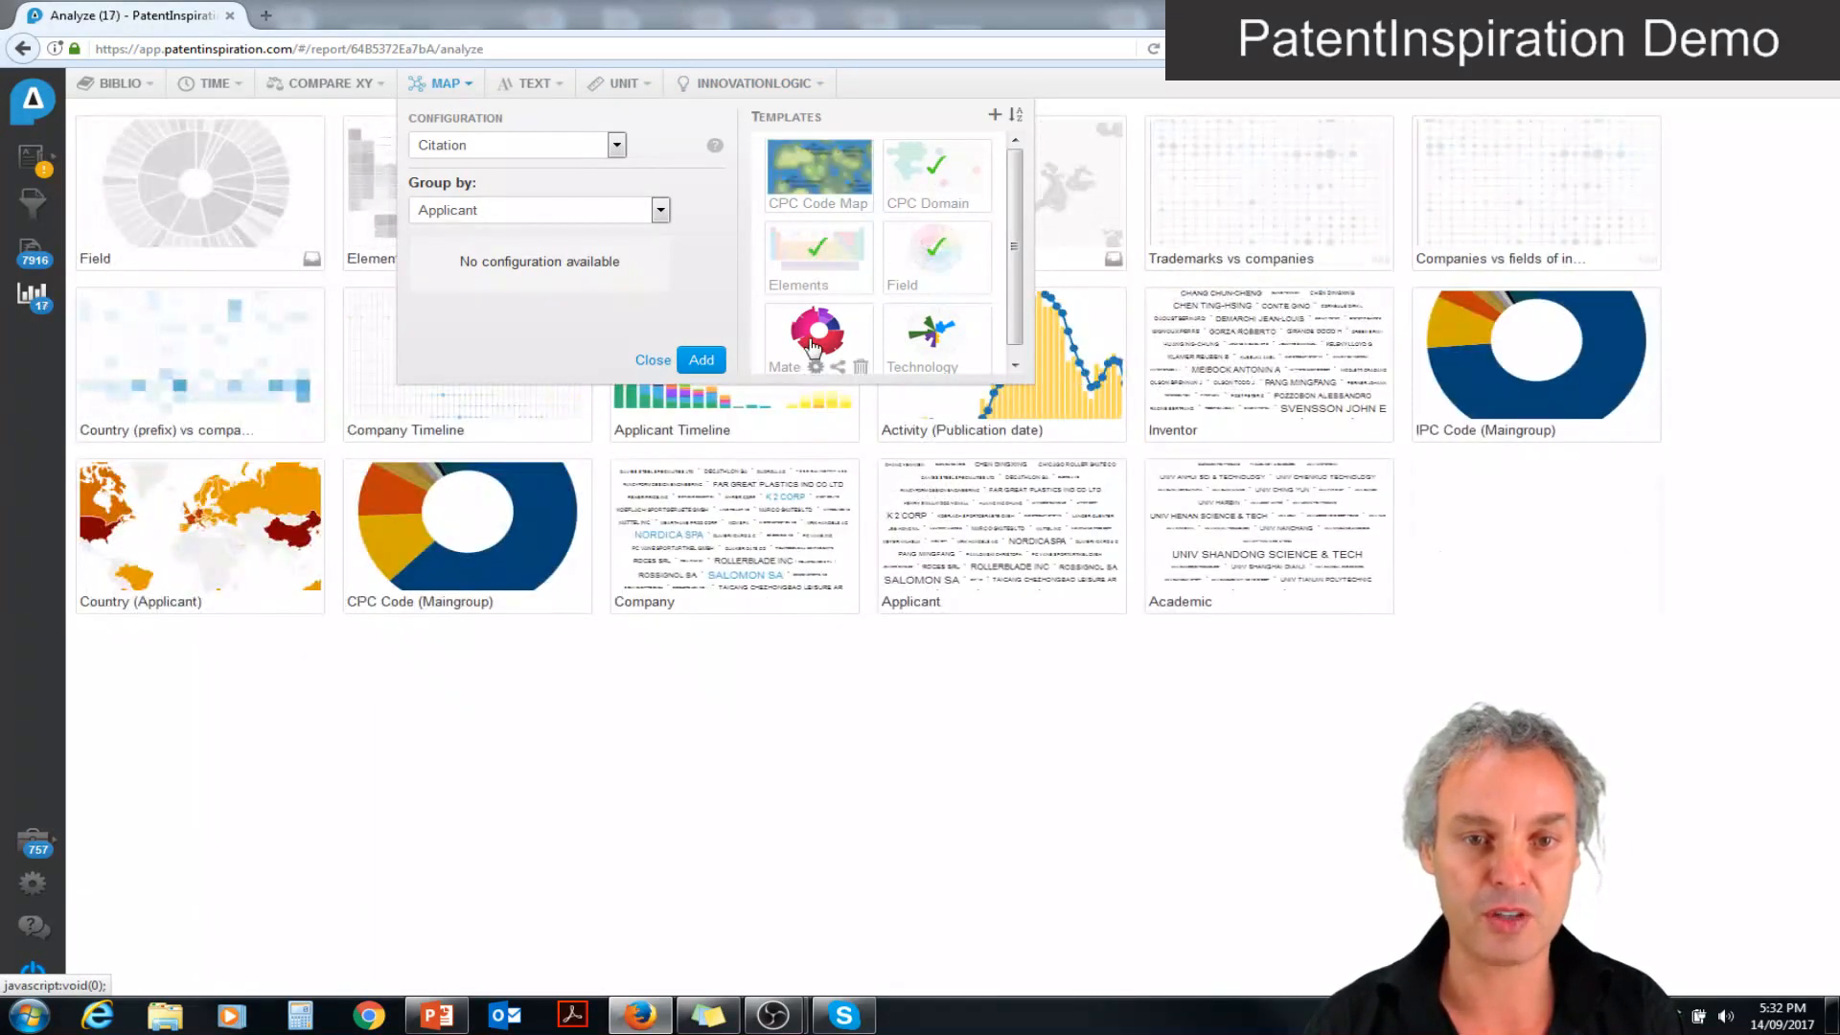
click(936, 335)
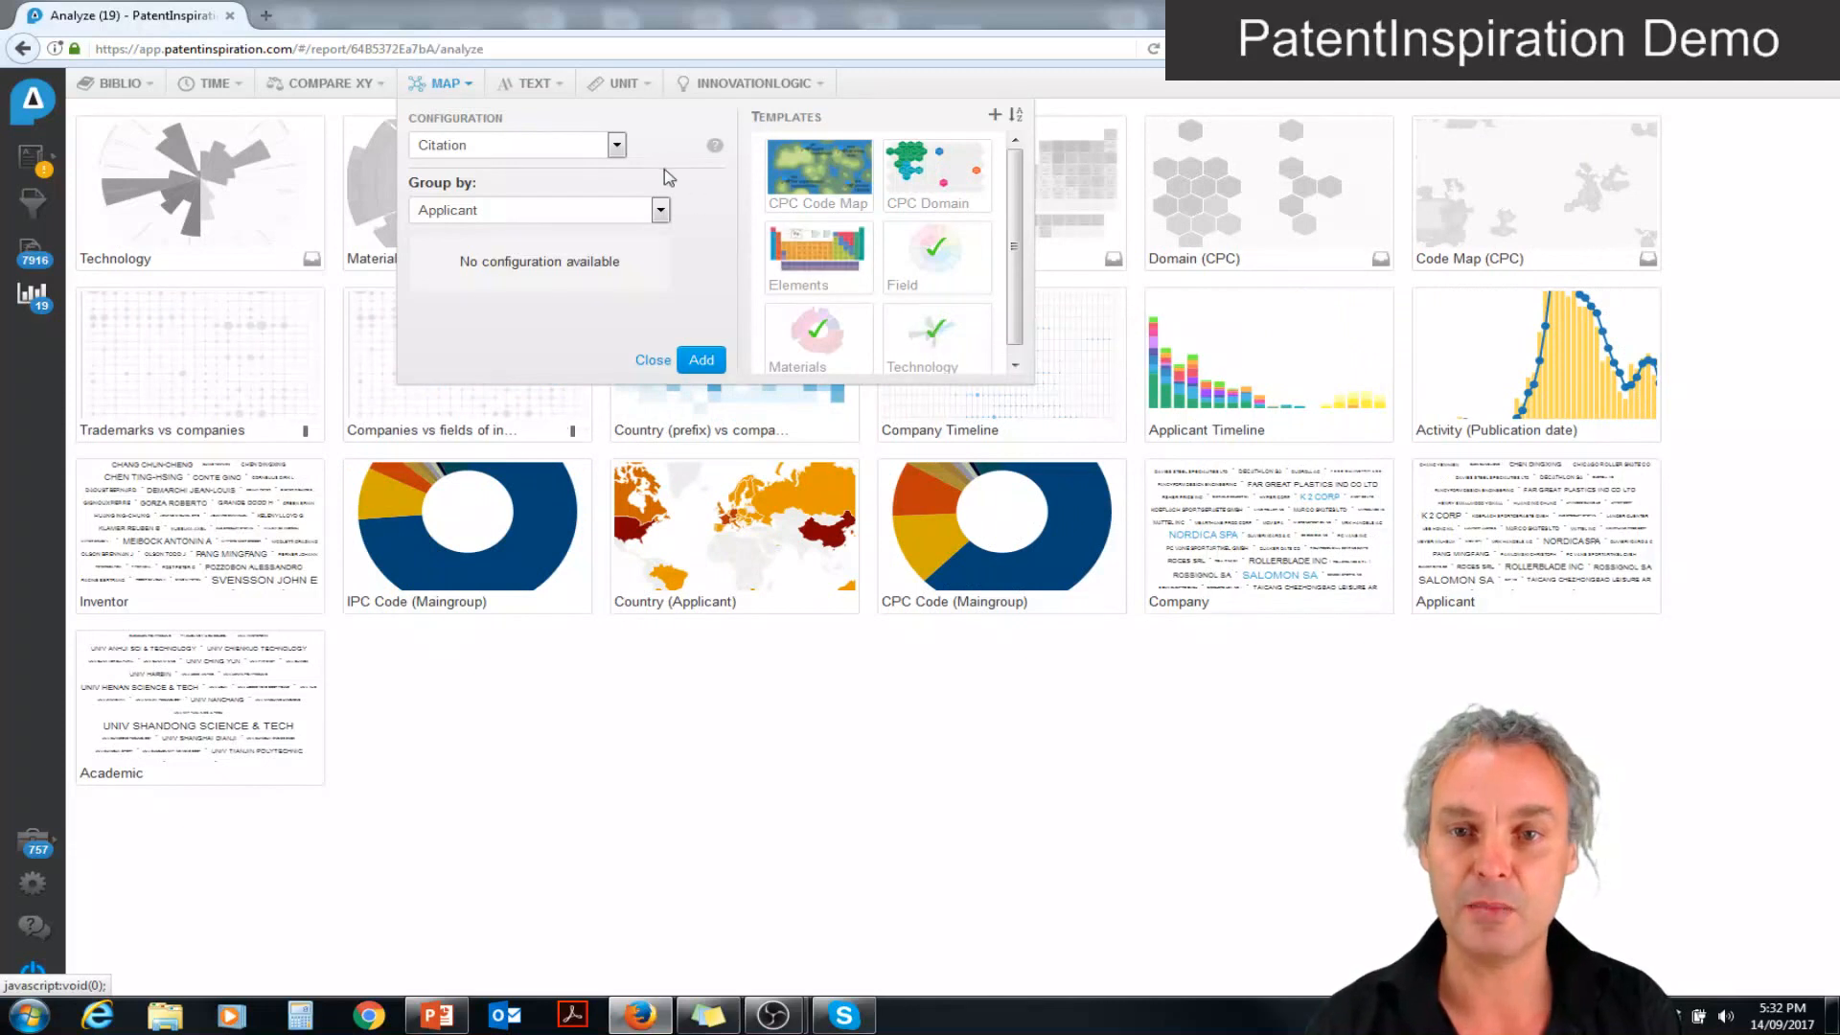
Add a Competitor map with SALOMON SA as the source, competing with their patents in this filter
click(617, 145)
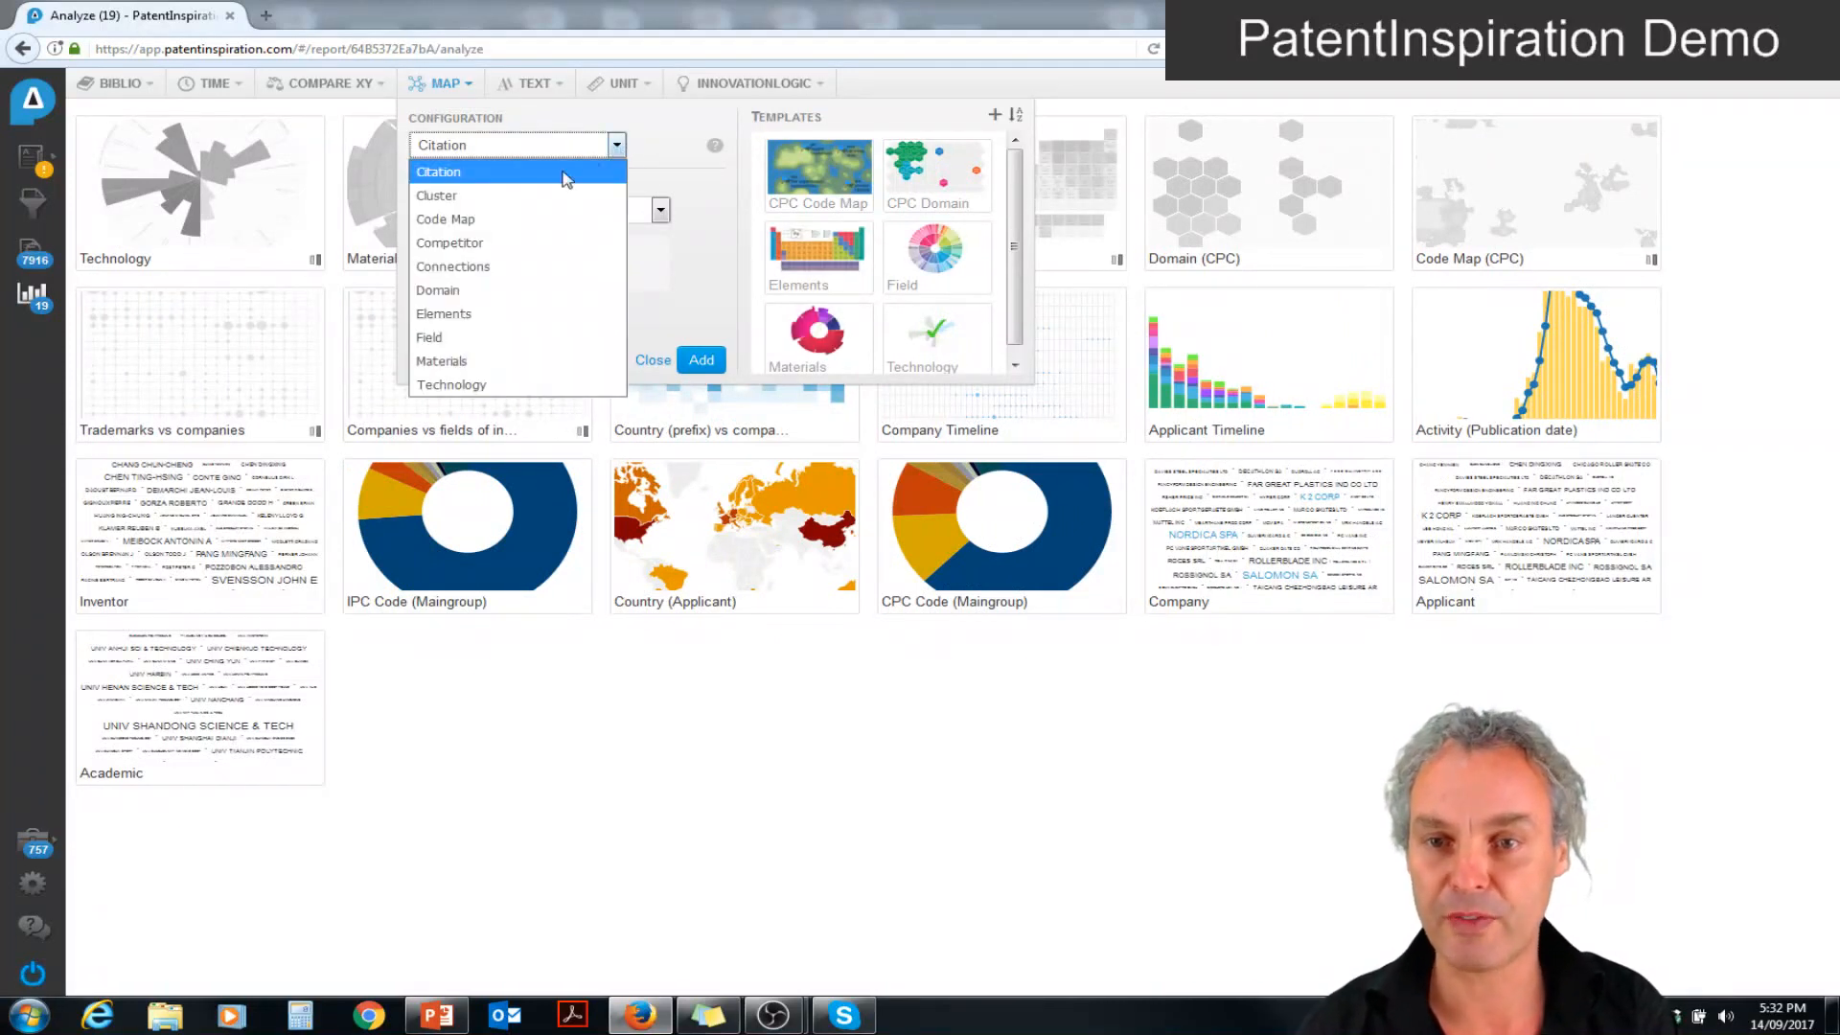
click(526, 244)
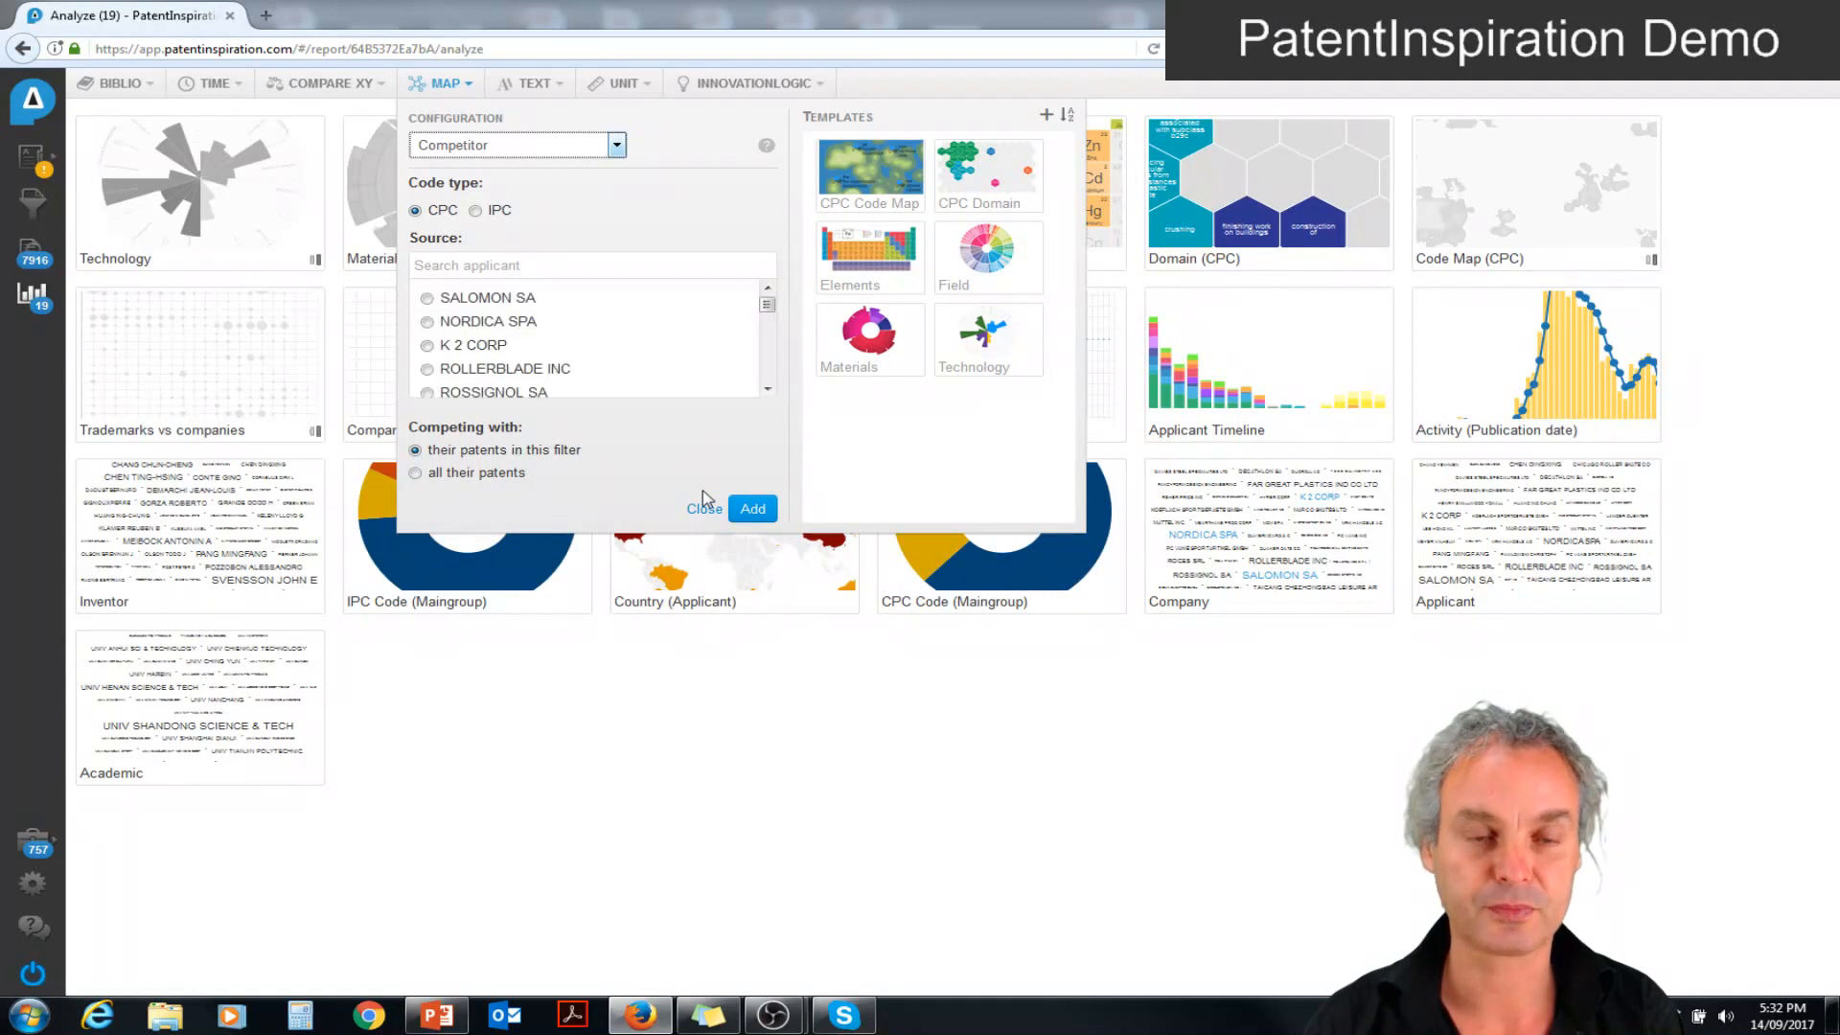
click(427, 300)
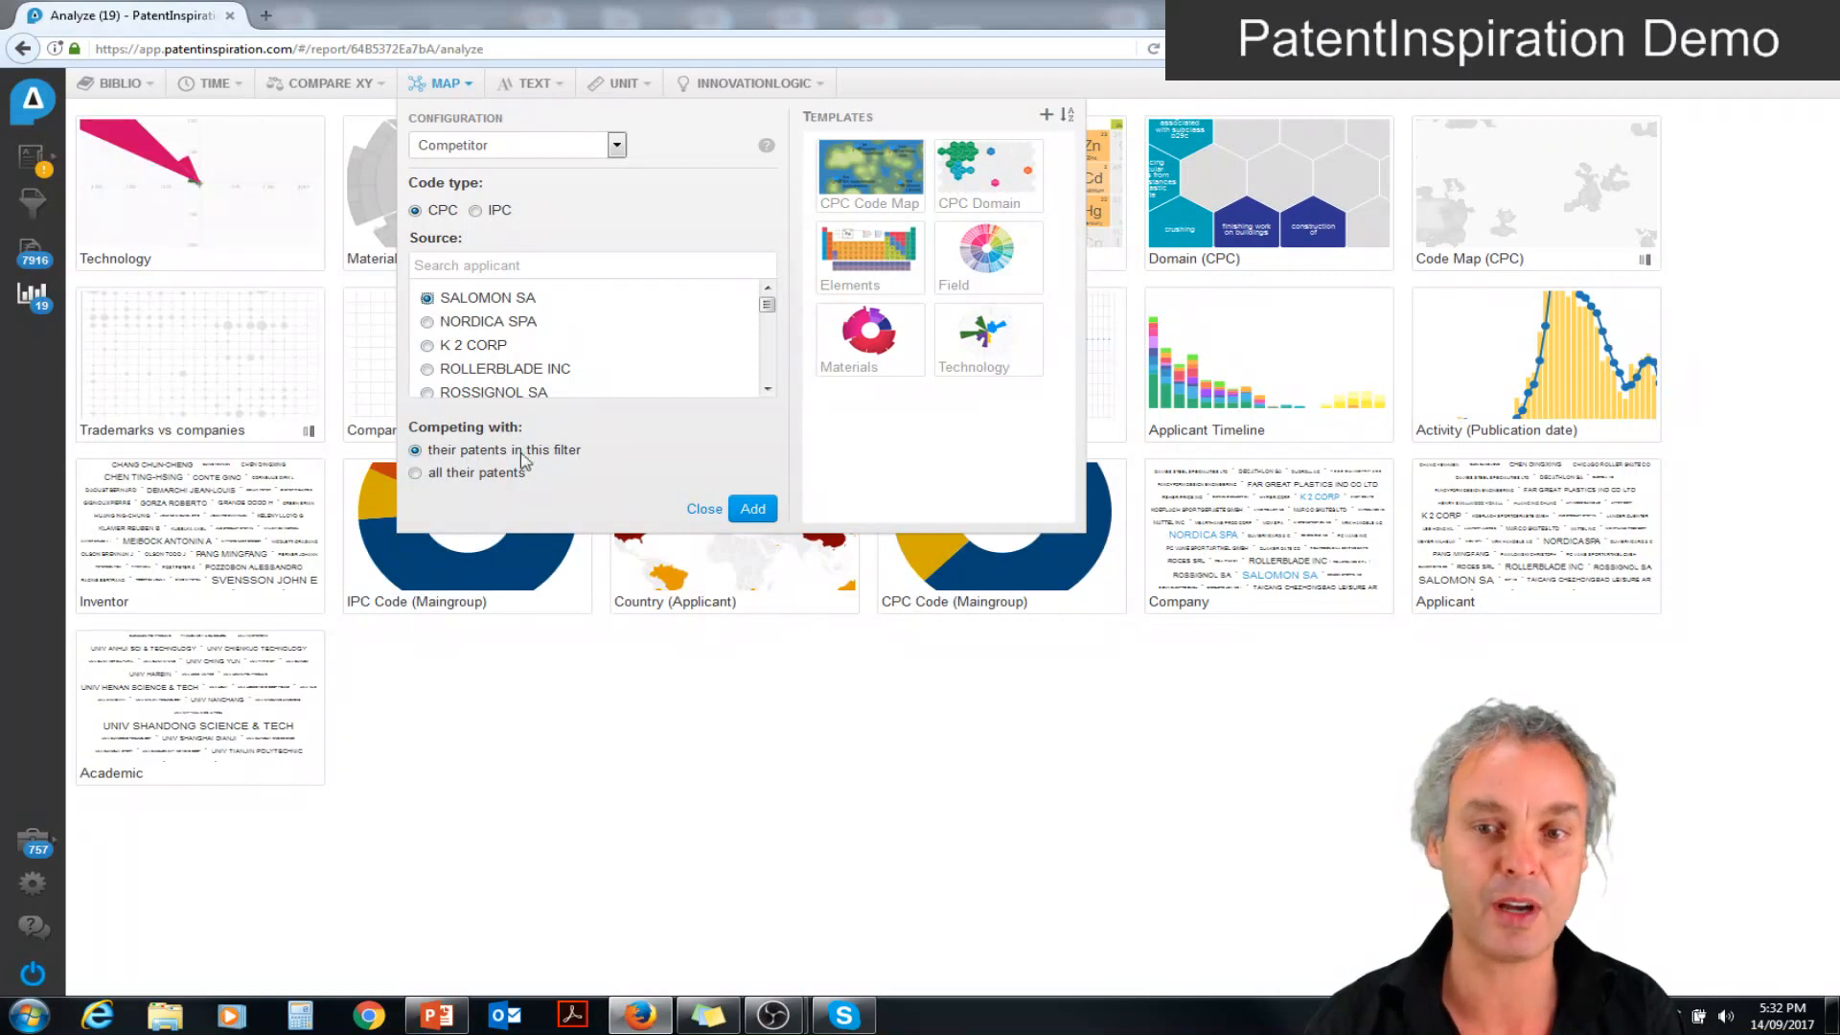
click(746, 512)
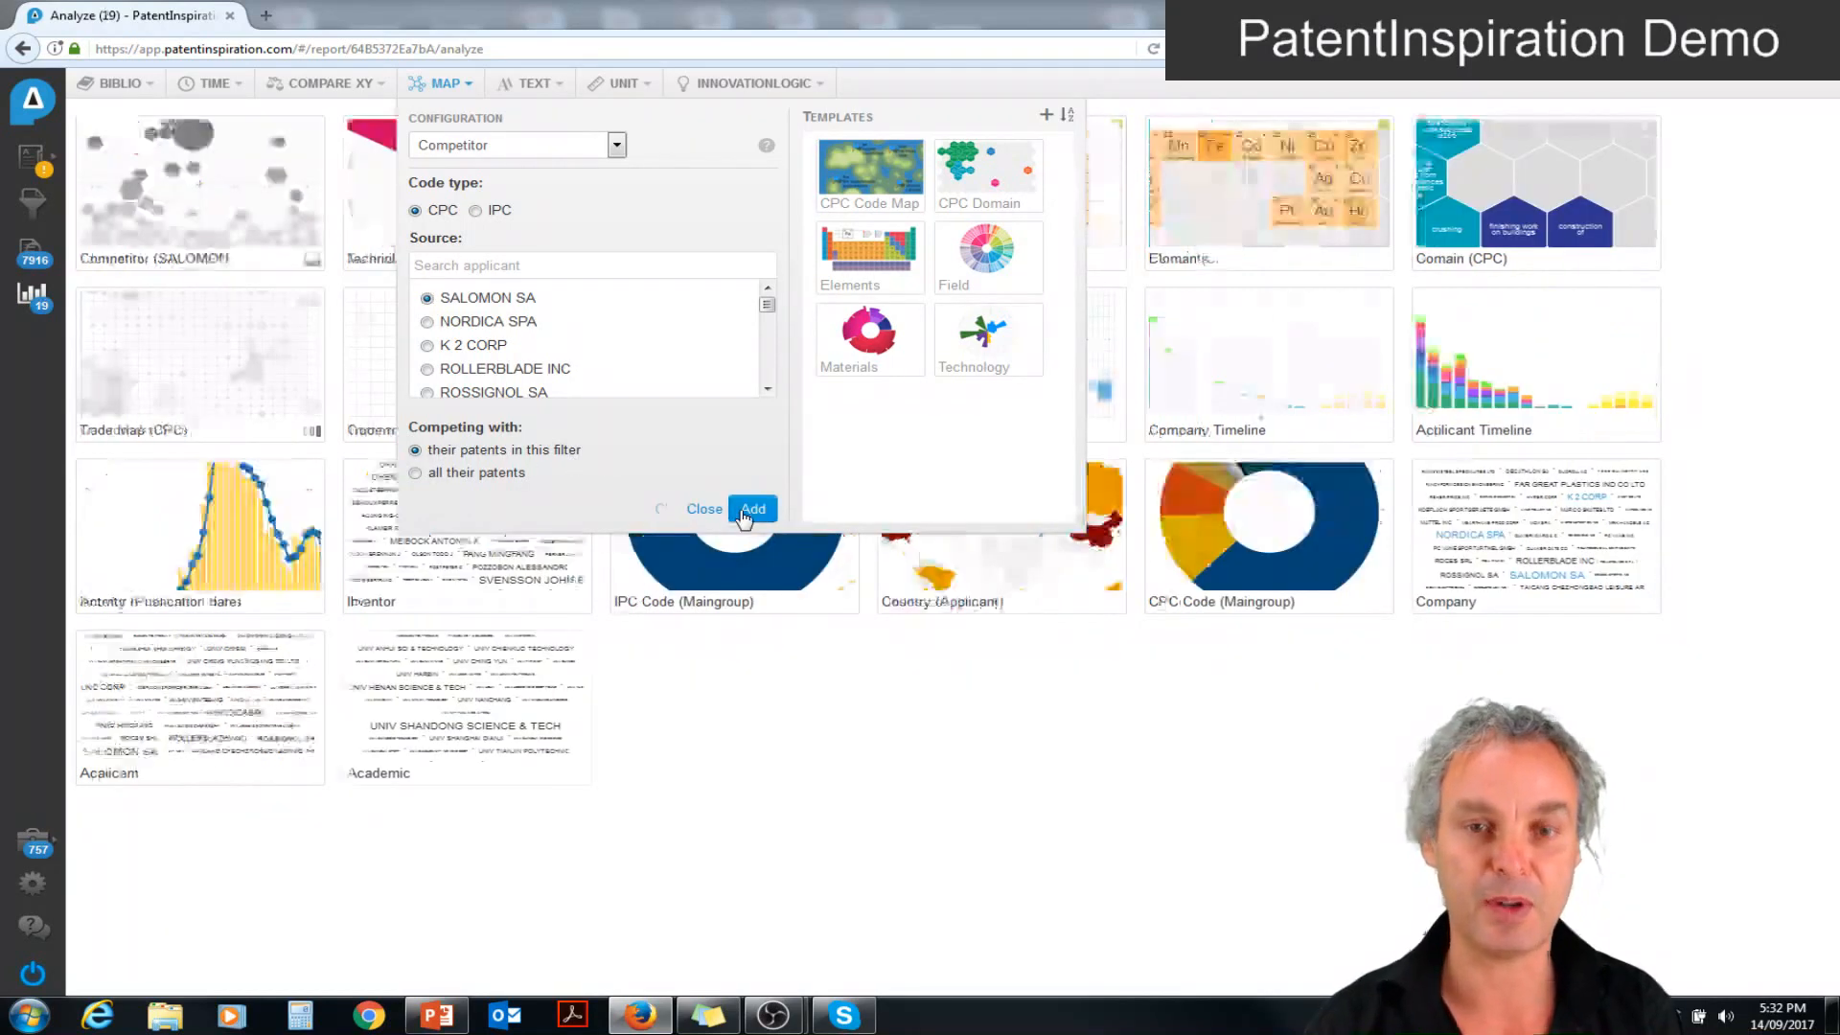
click(752, 723)
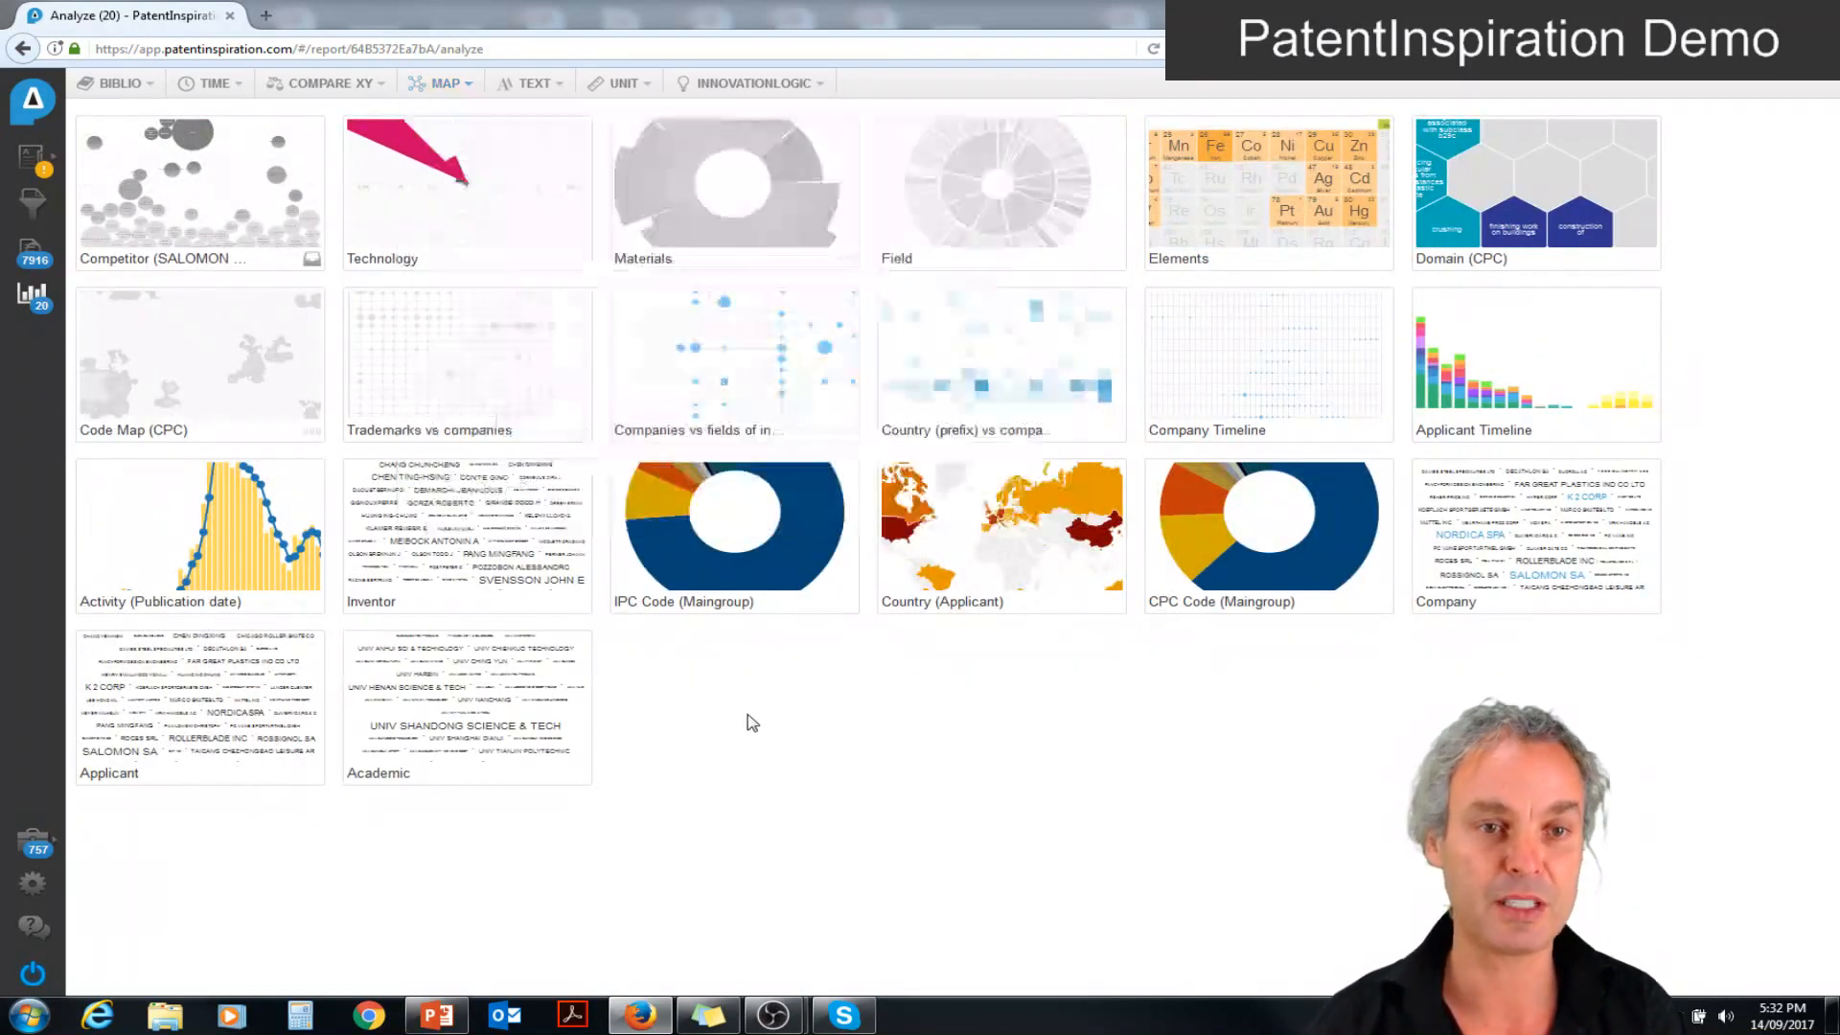
Open the Domain (CPC) map and list the patents in the "hats;head coverings" field
click(1573, 176)
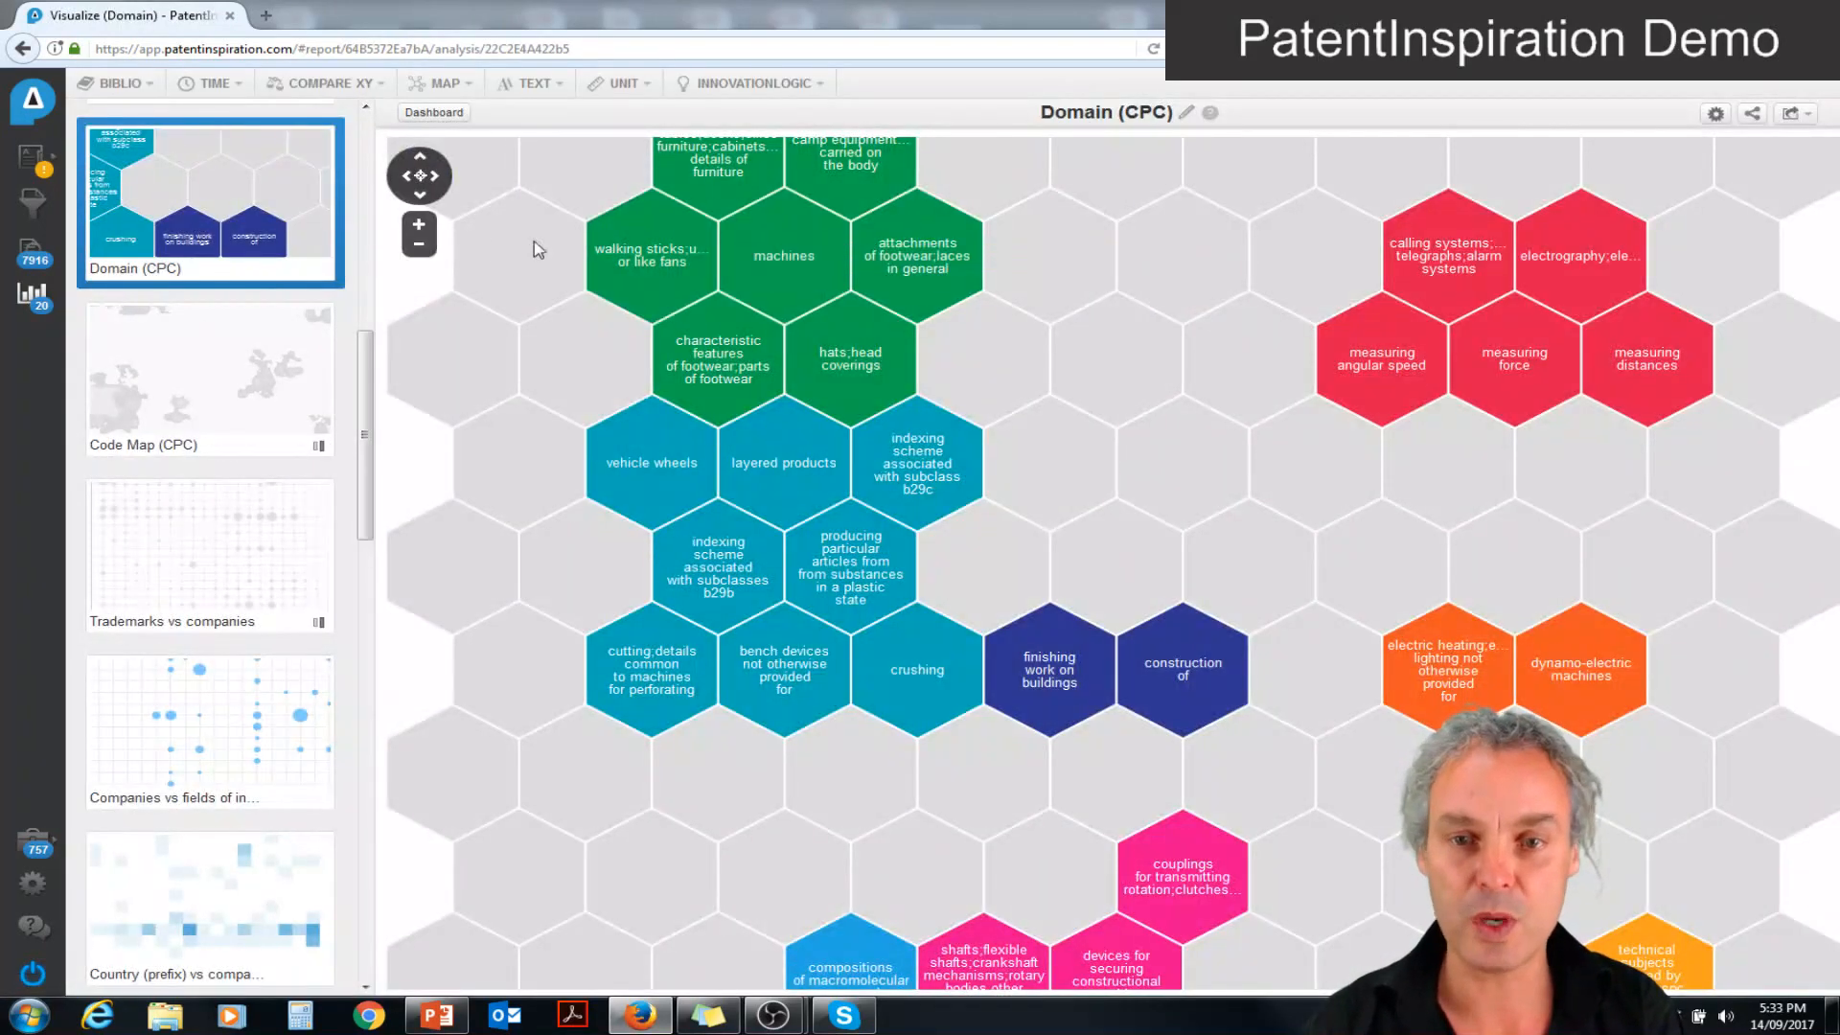
click(418, 245)
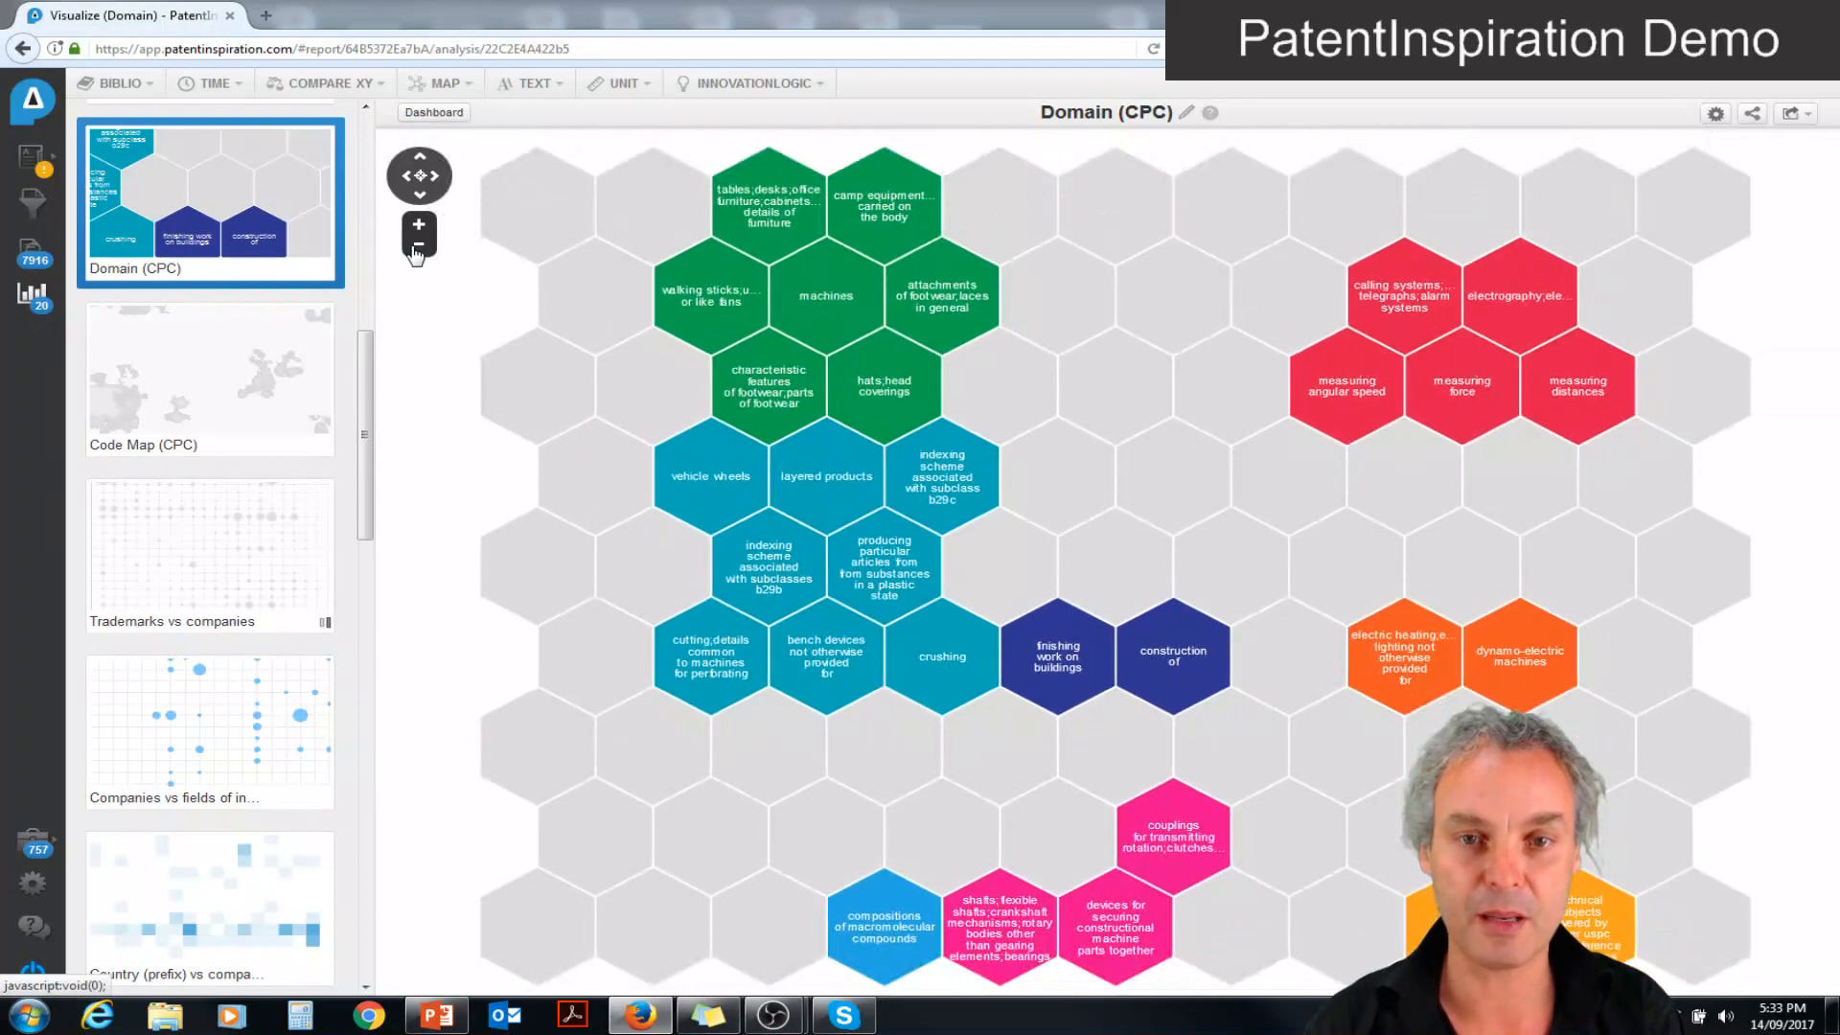
click(418, 248)
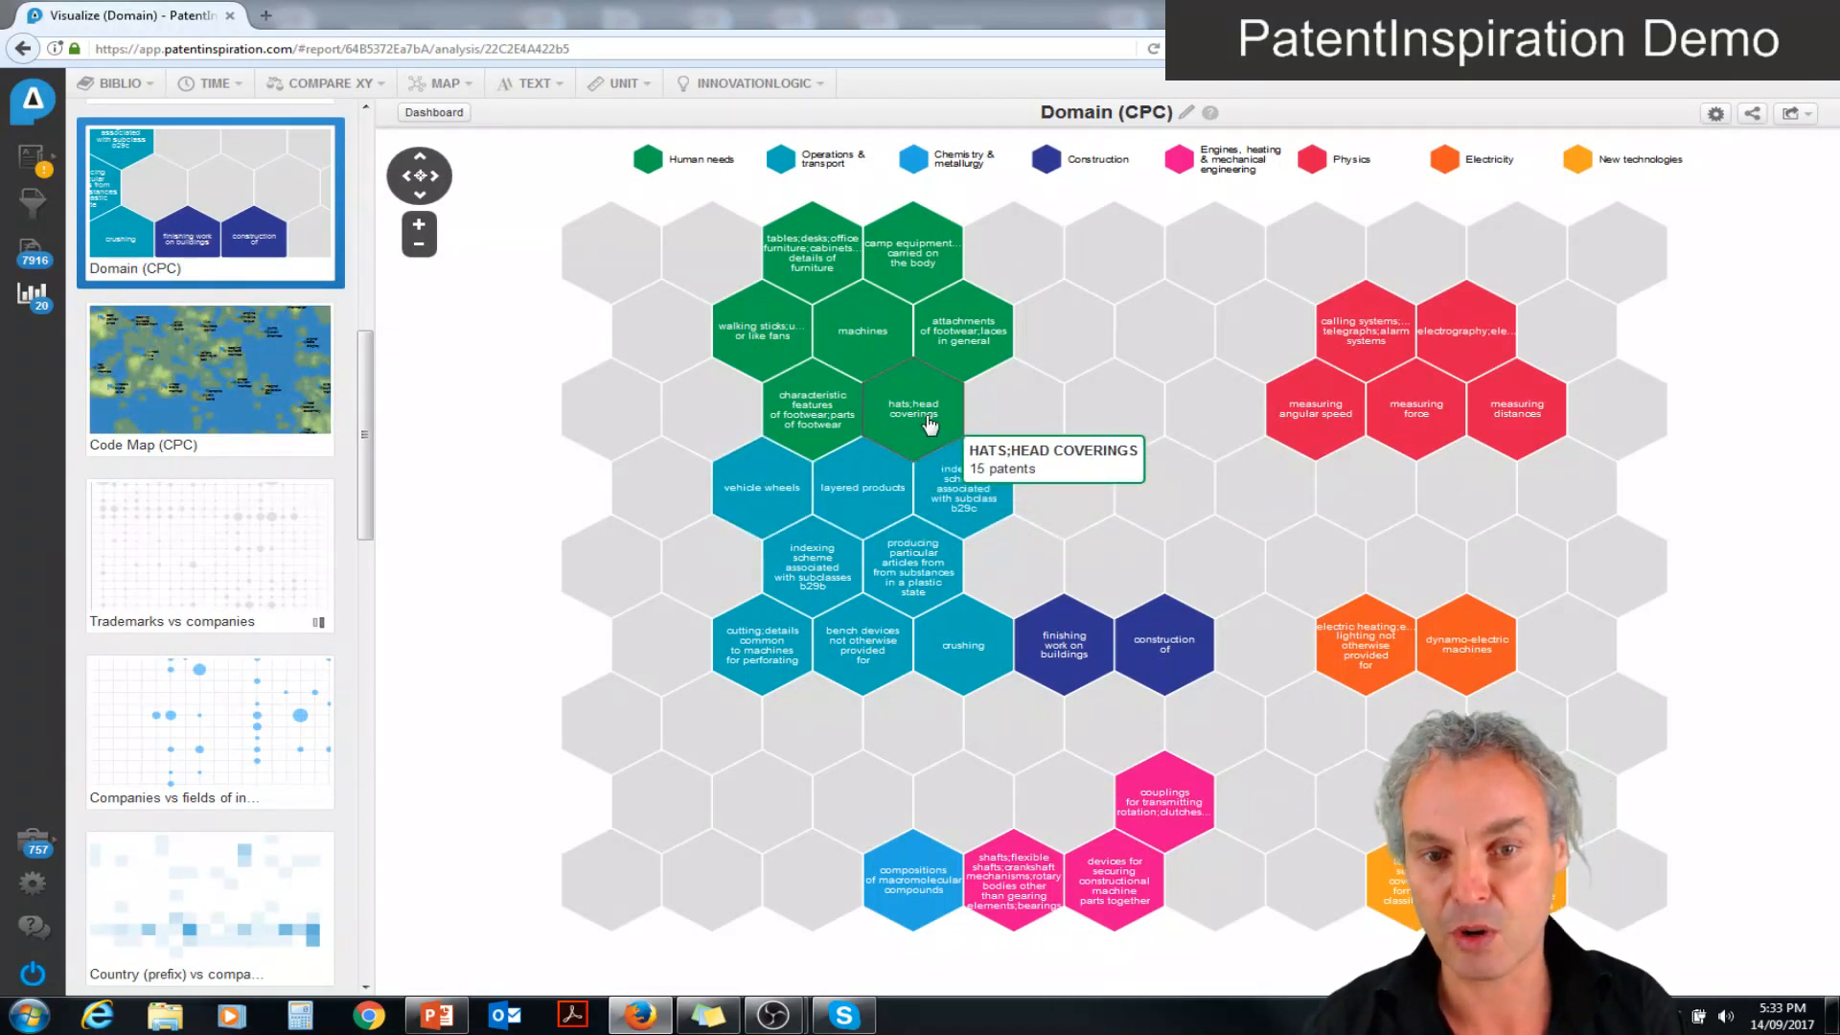
click(927, 422)
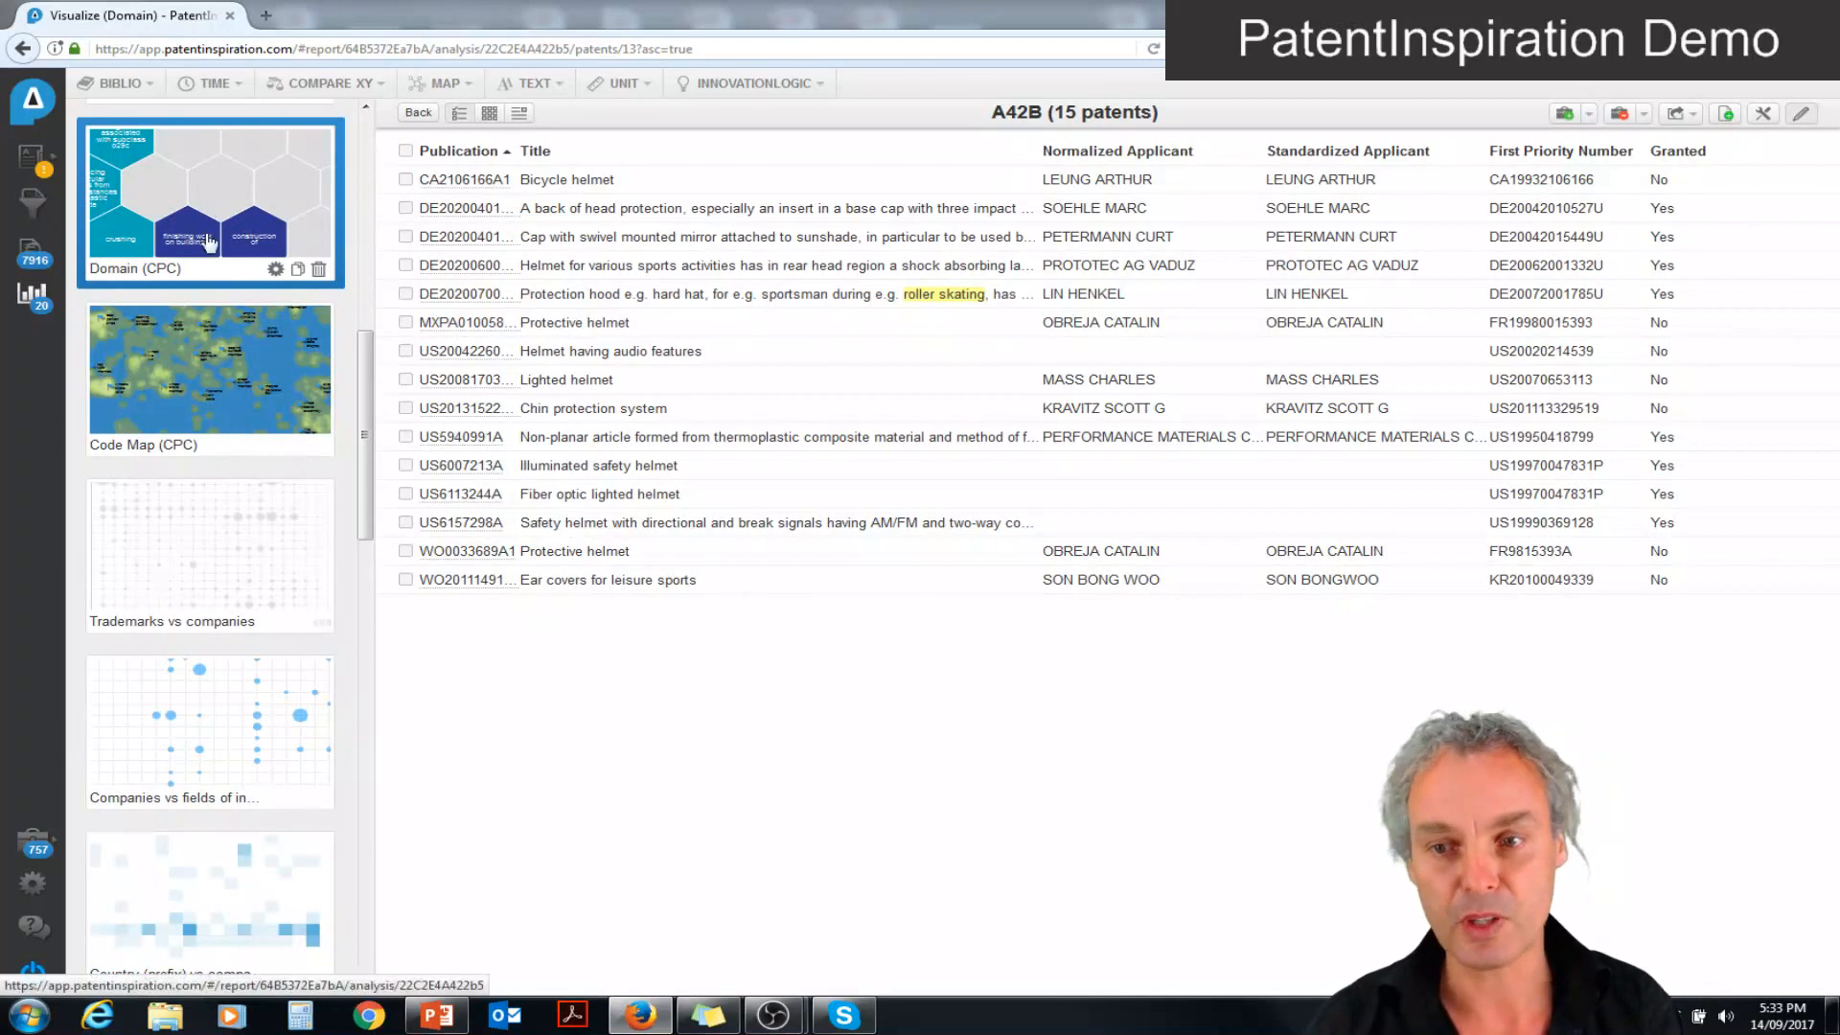
Open the Code Map (CPC) analysis and take a closer look at the area around the boot and shoe region
click(228, 361)
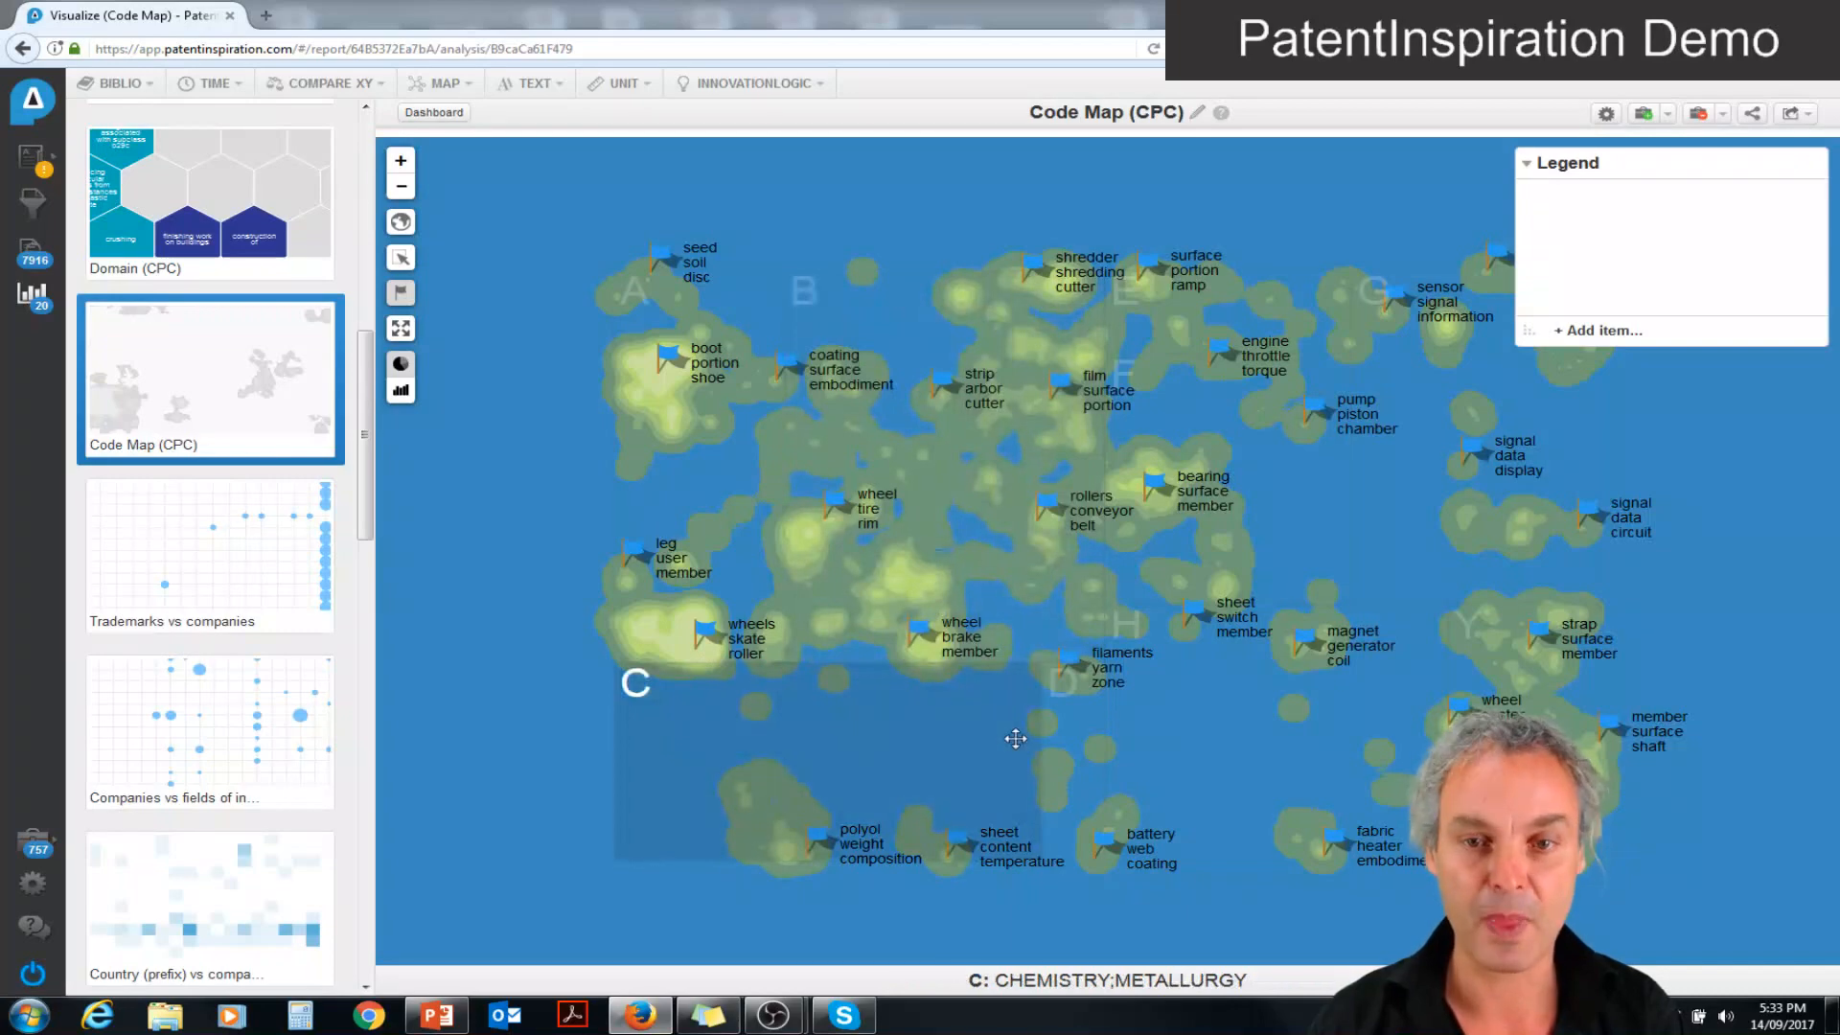
double_click(658, 442)
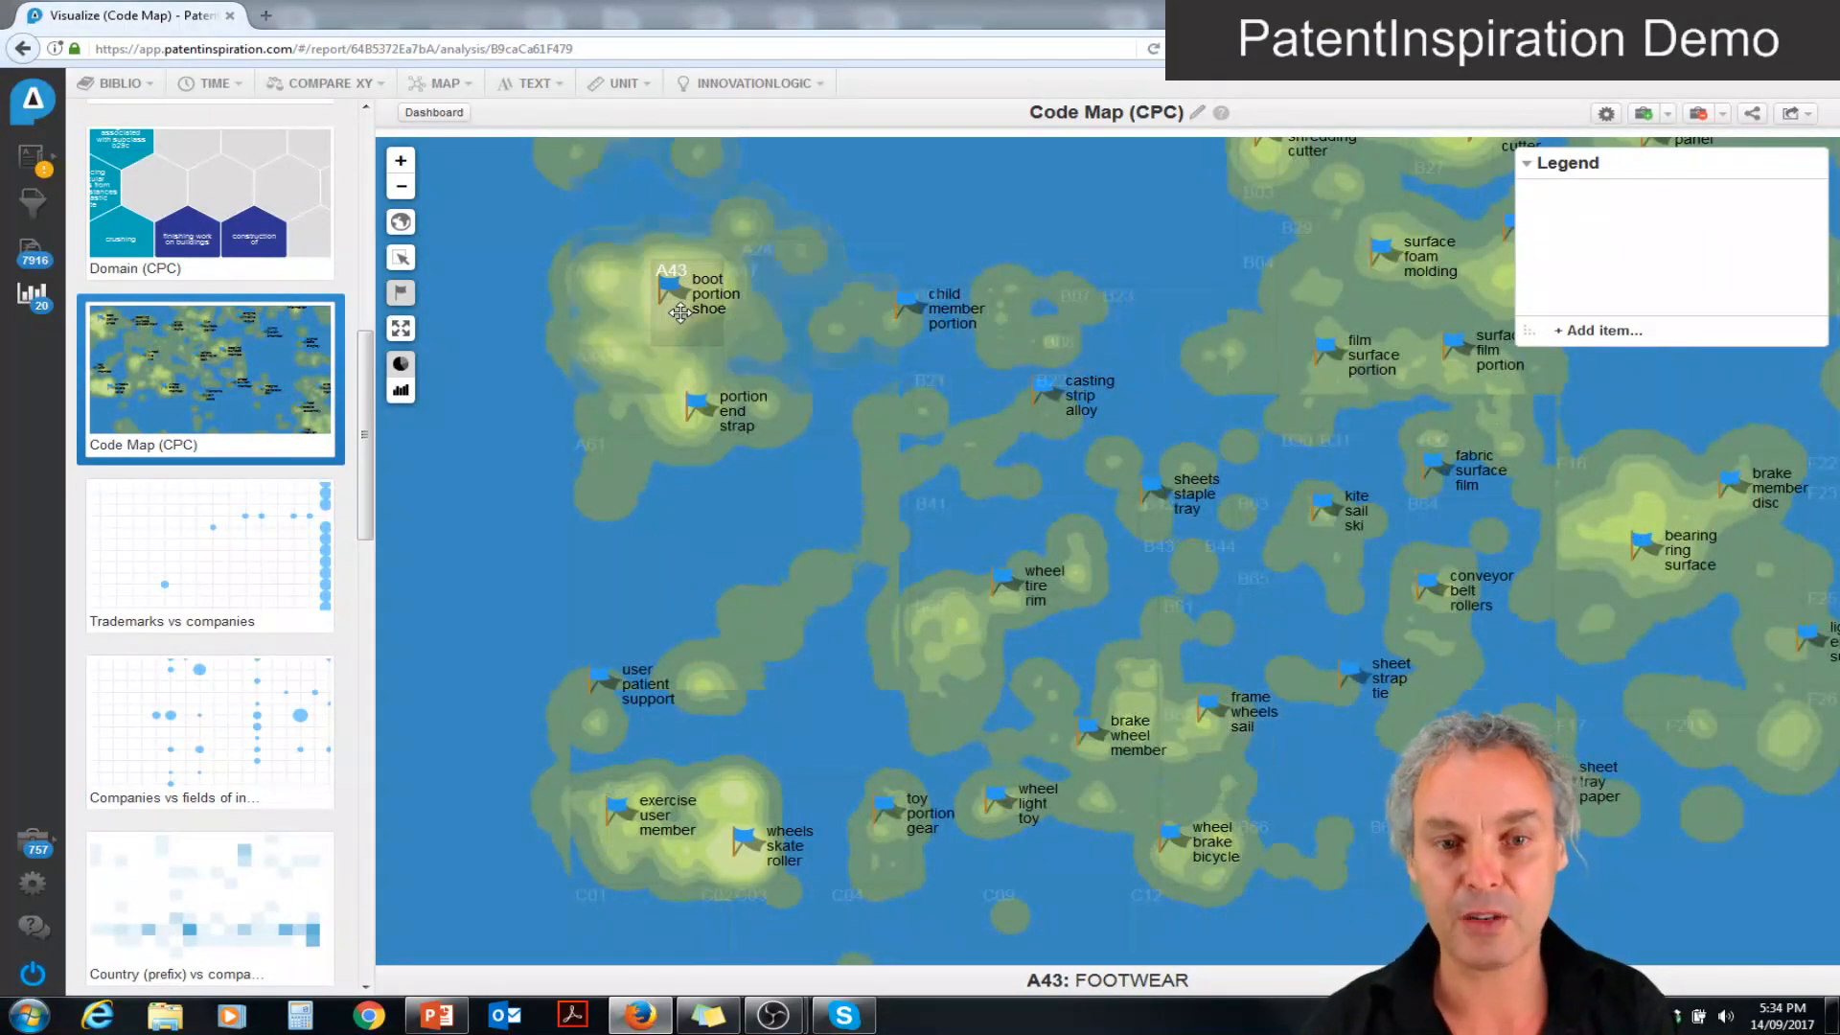
Show the Code Map full screen and select the region around the boot and shoe area to list its patents
scroll(680, 312, up, 1)
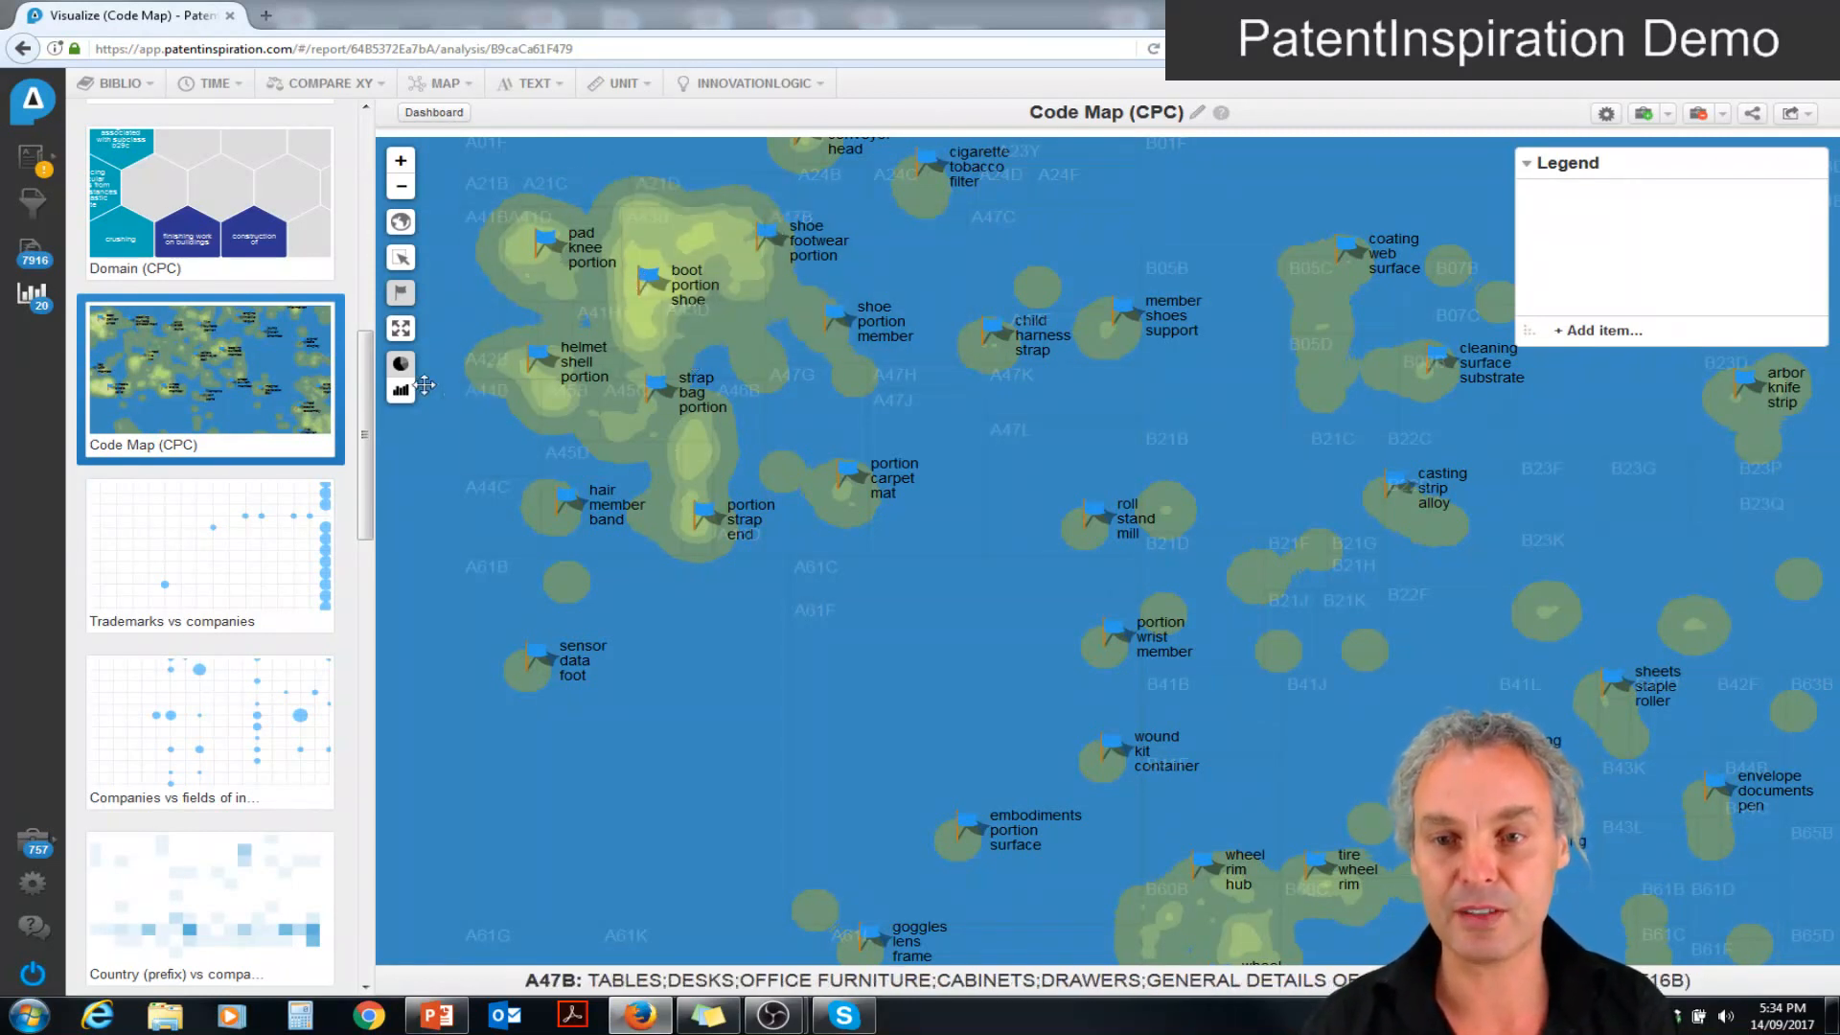
click(400, 330)
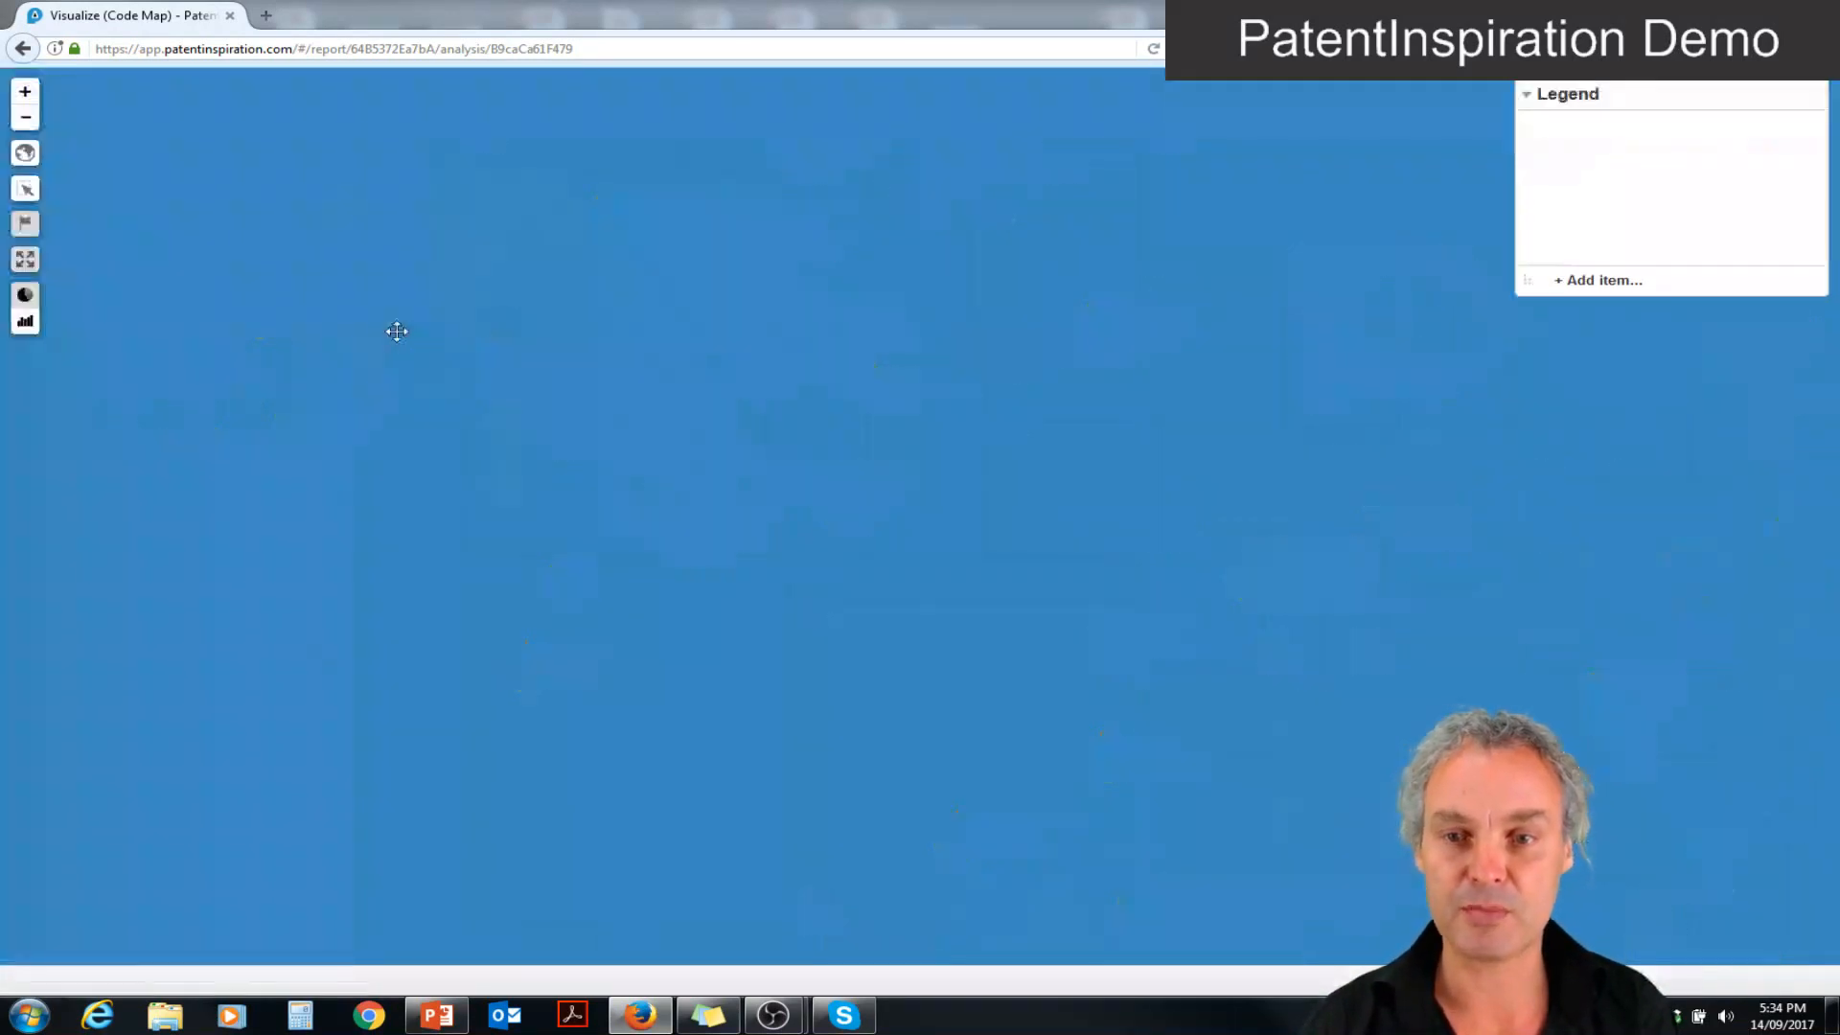
click(26, 191)
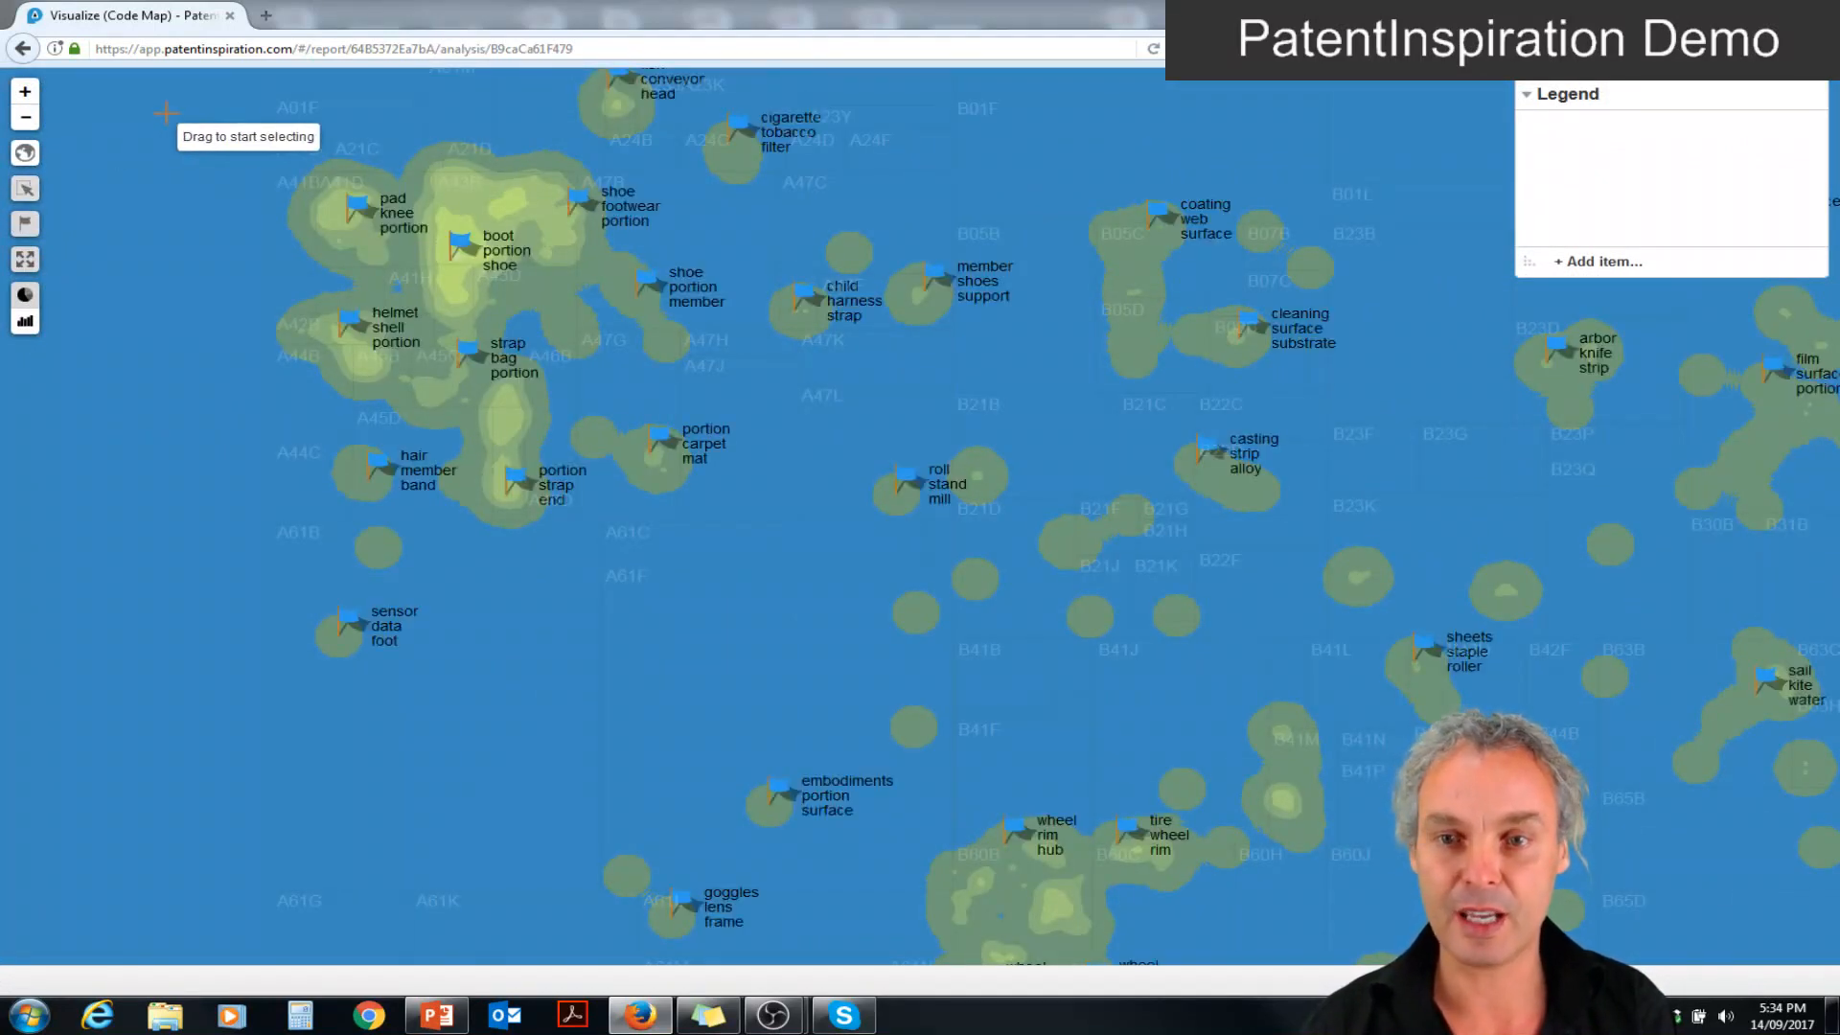
drag(165, 112, 730, 455)
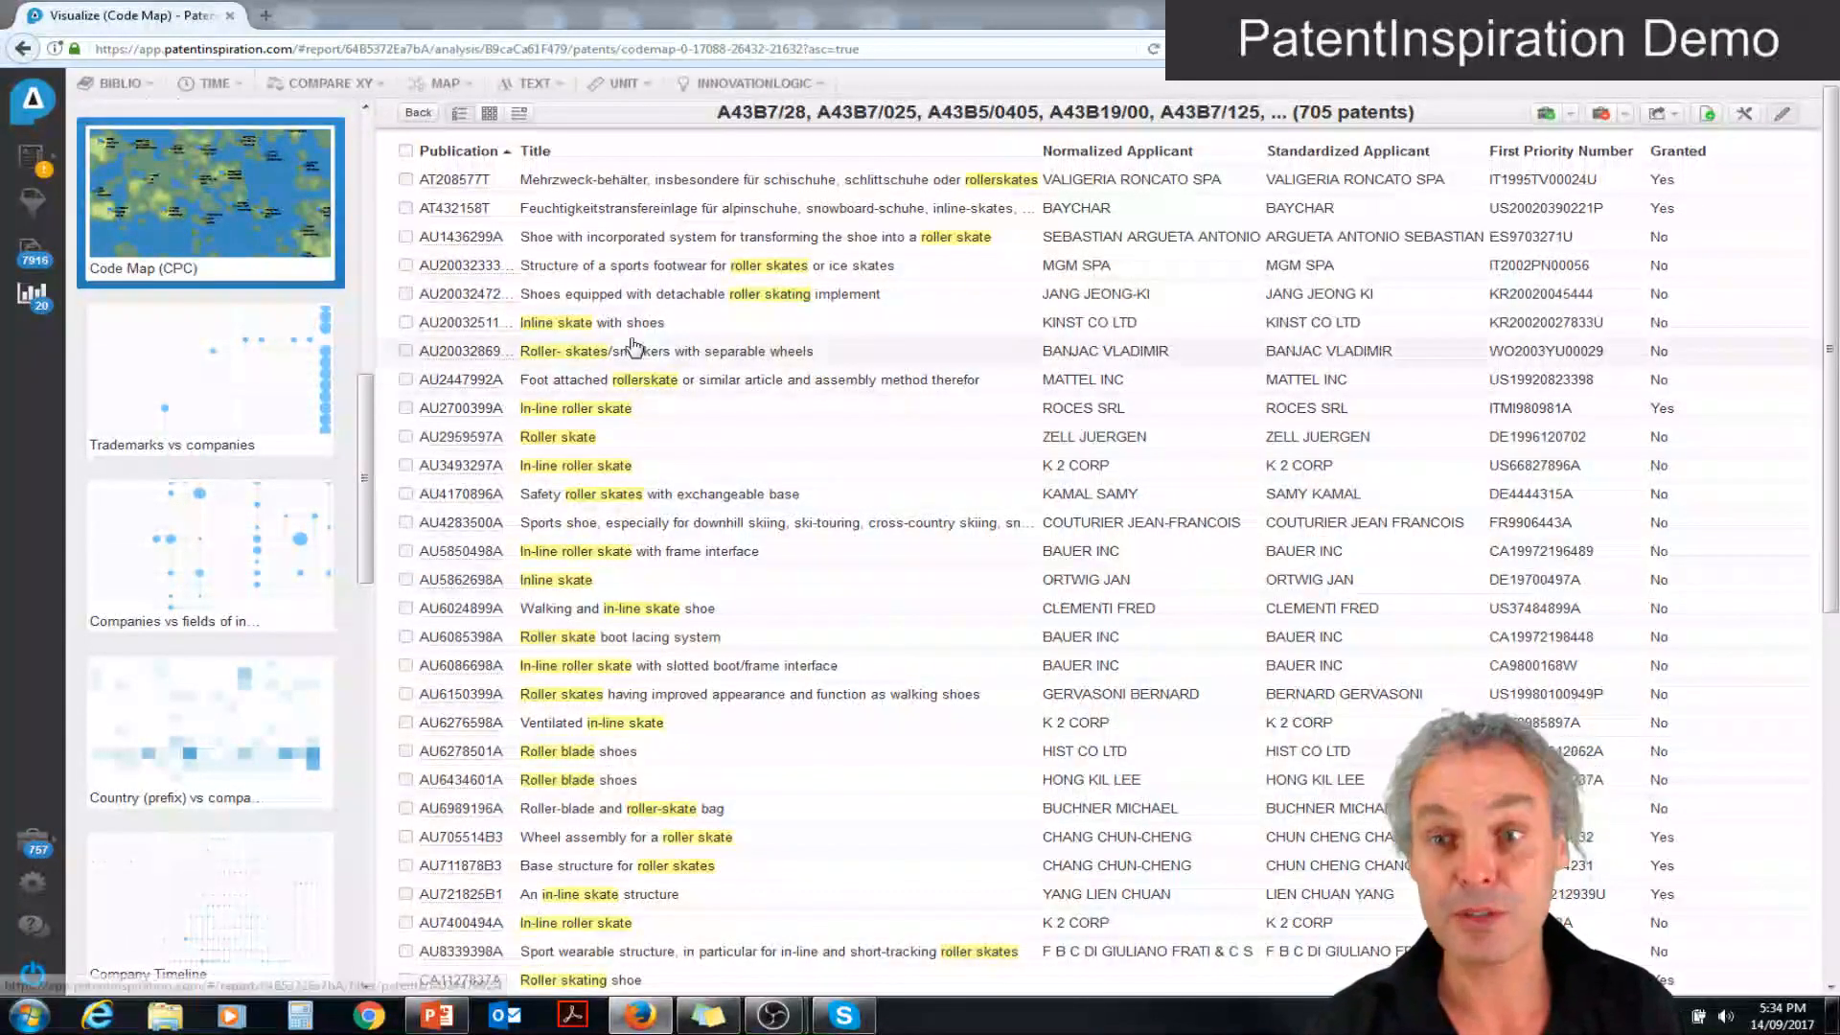
Return to the Code Map, reset its zoom and add applicant SALOMON SA as a legend item
click(223, 234)
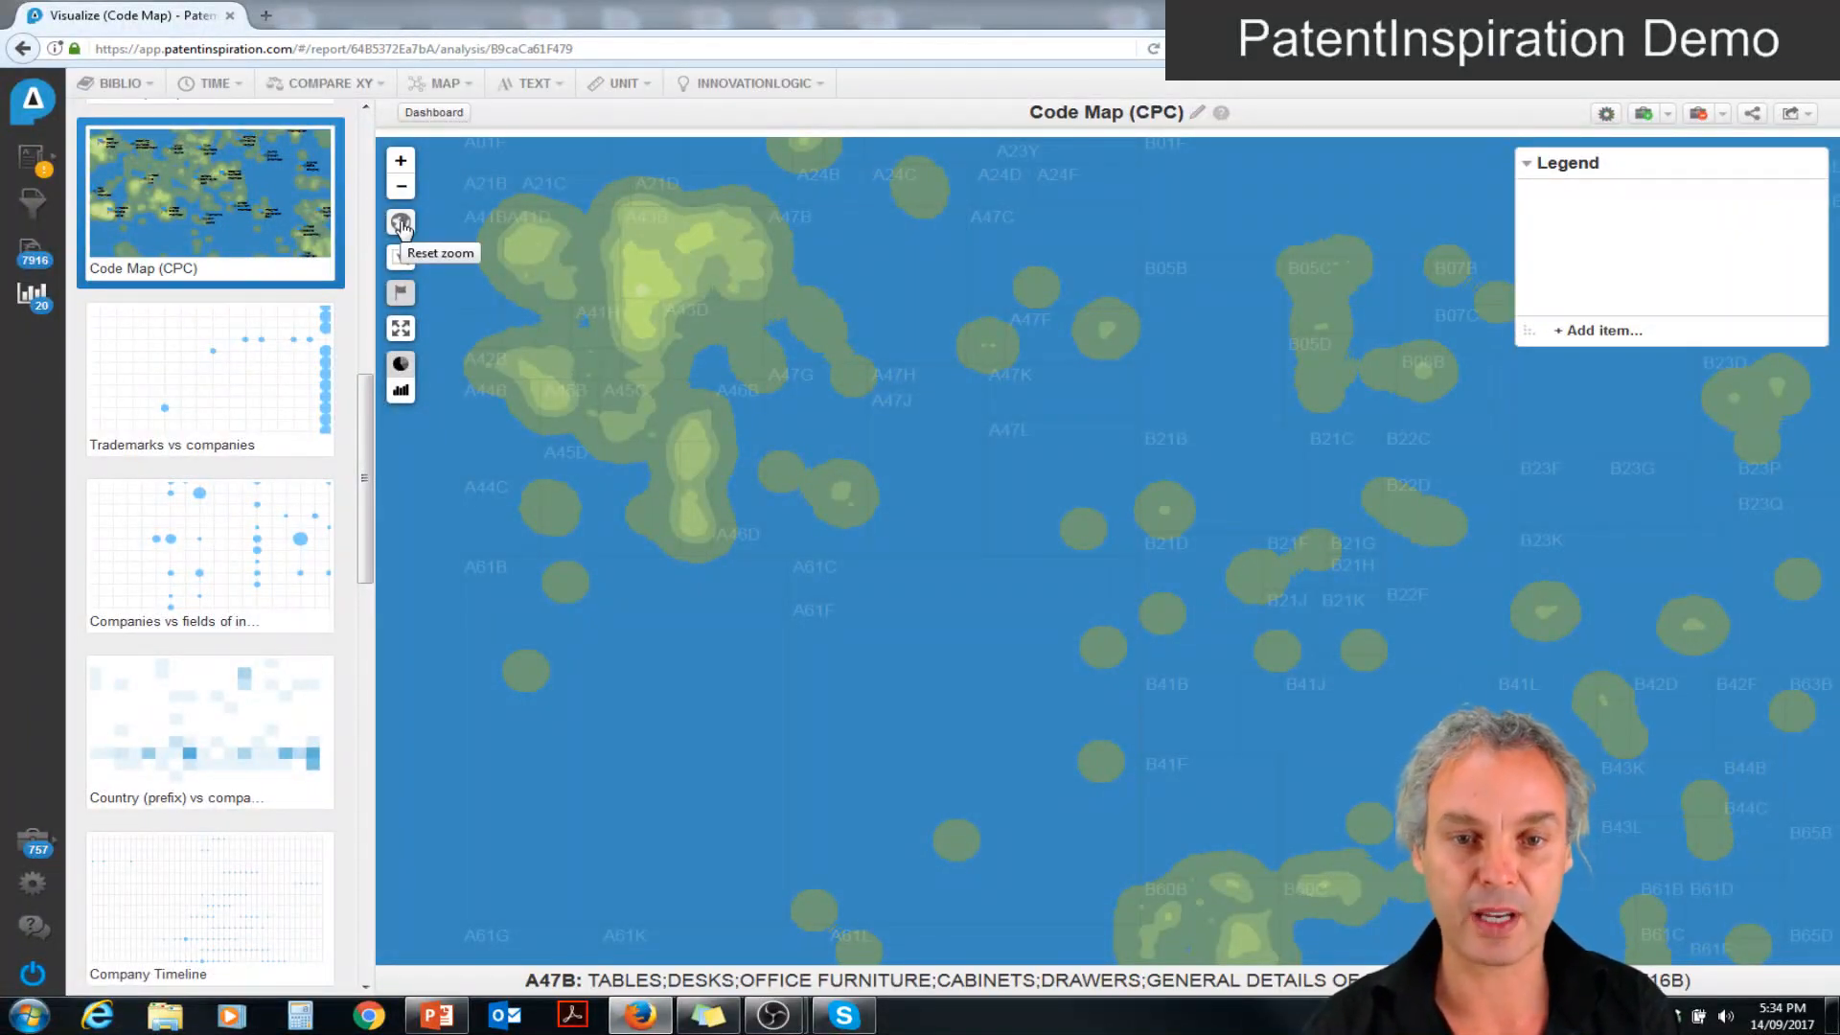
click(401, 223)
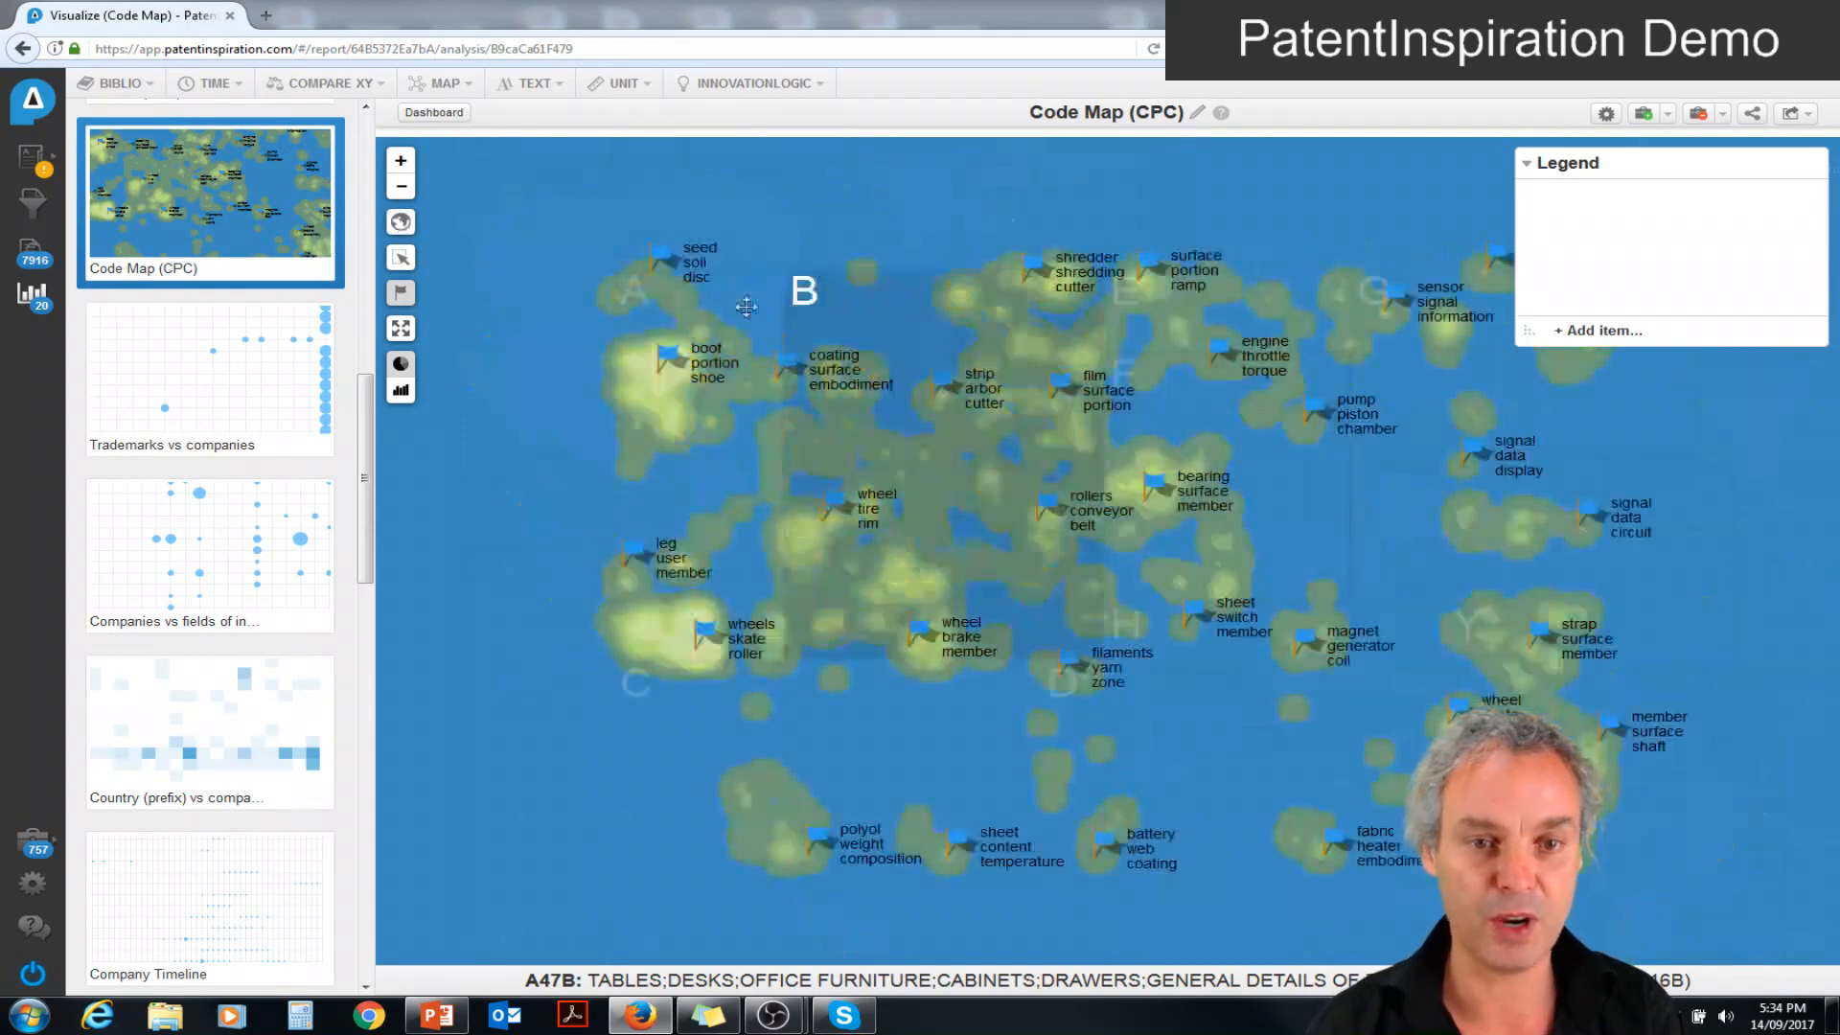
click(1580, 331)
click(714, 375)
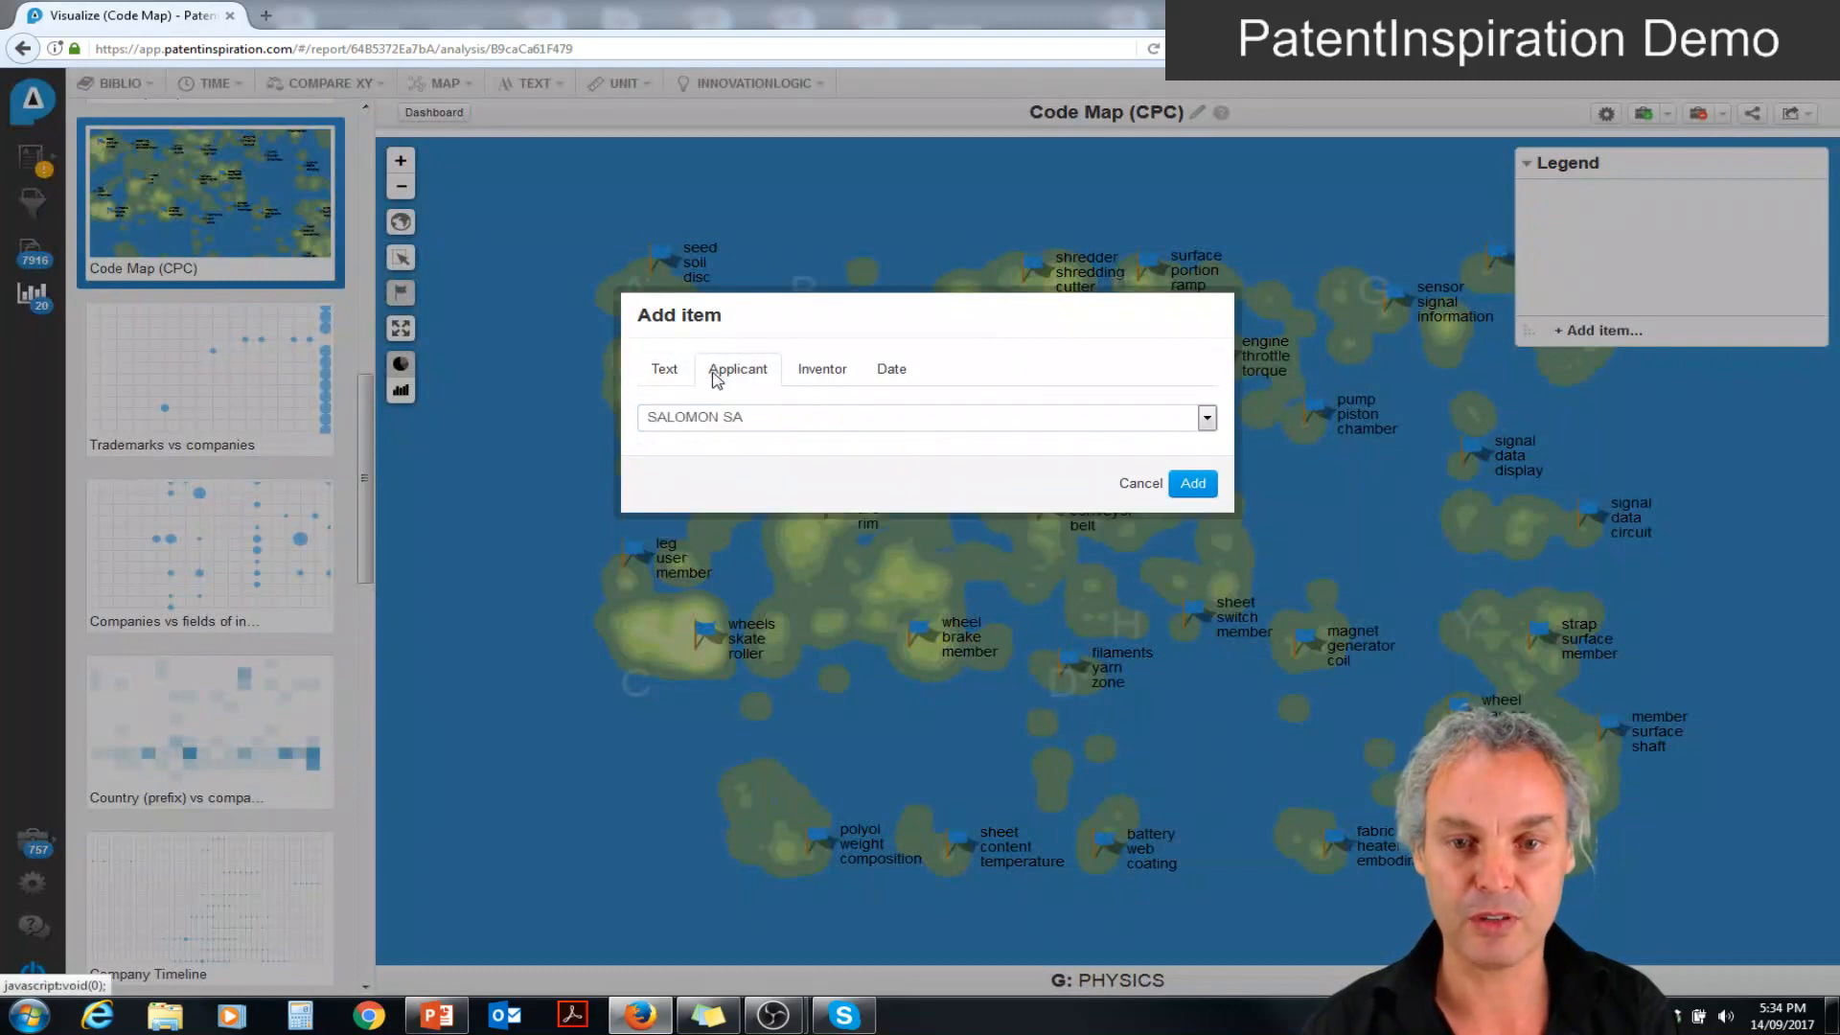
click(1193, 483)
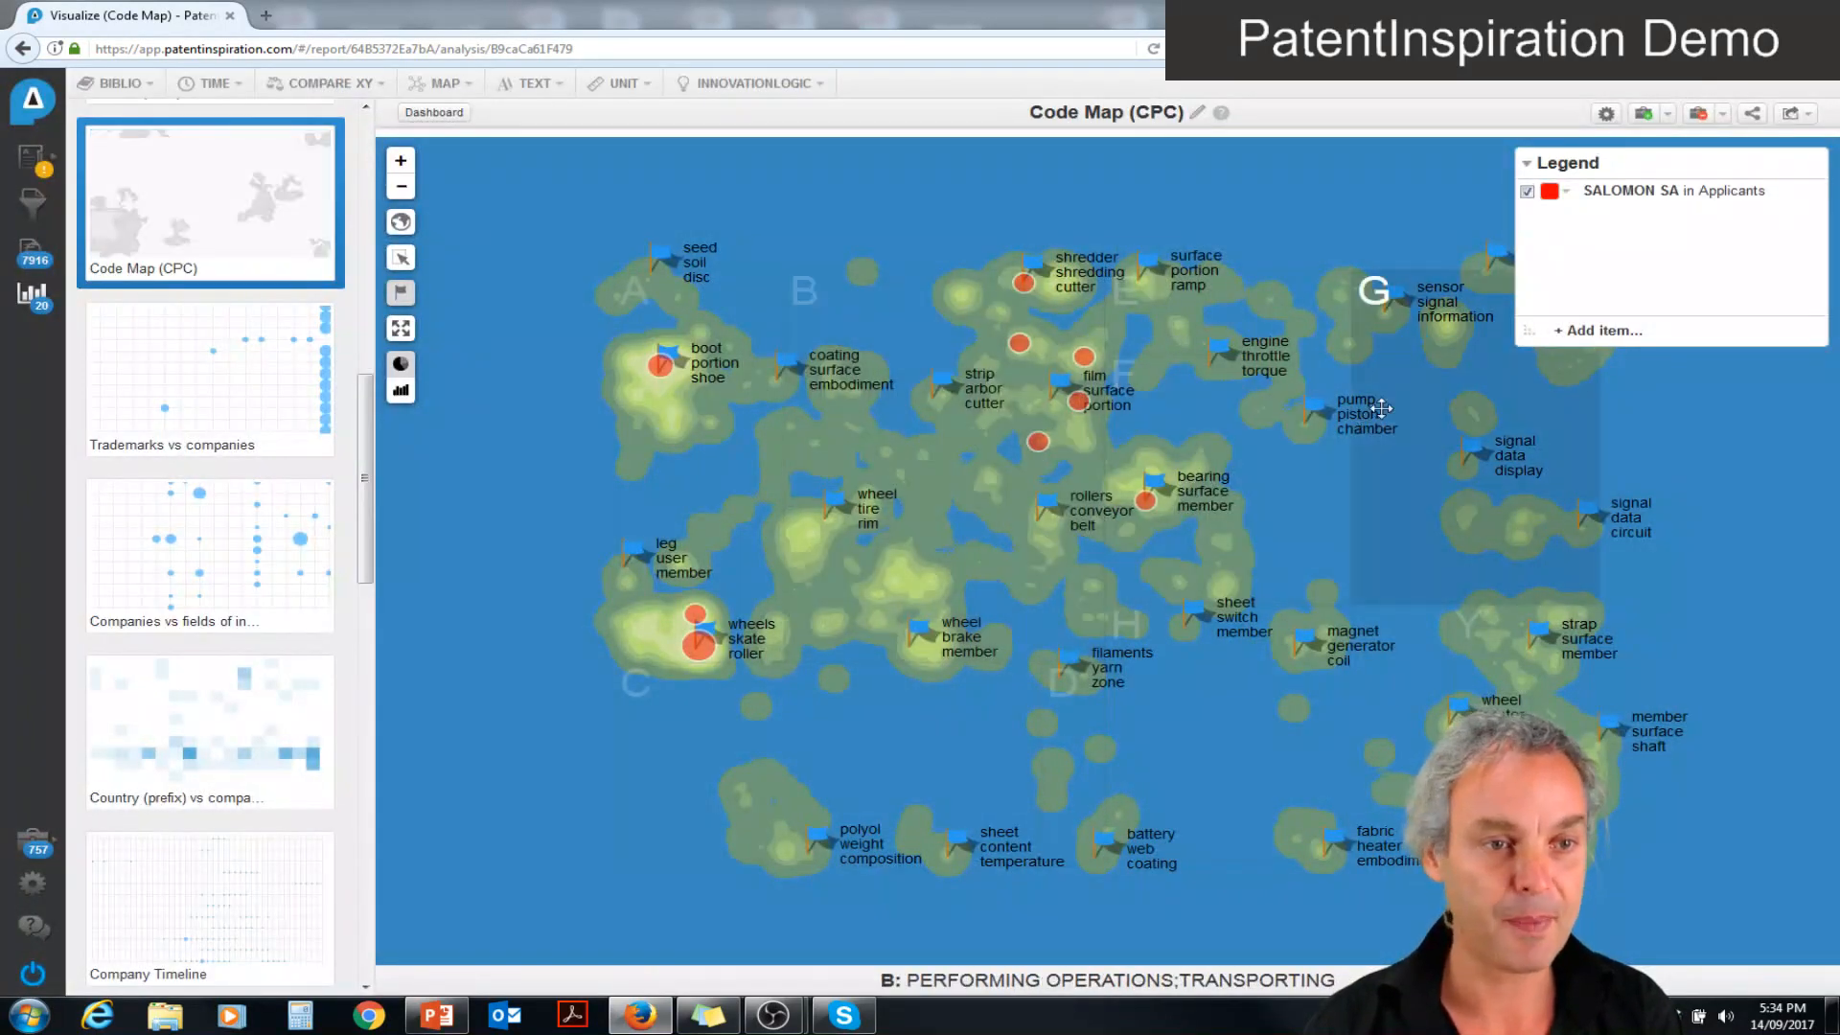
Add applicant K 2 CORP as another legend item on the Code Map
click(1598, 331)
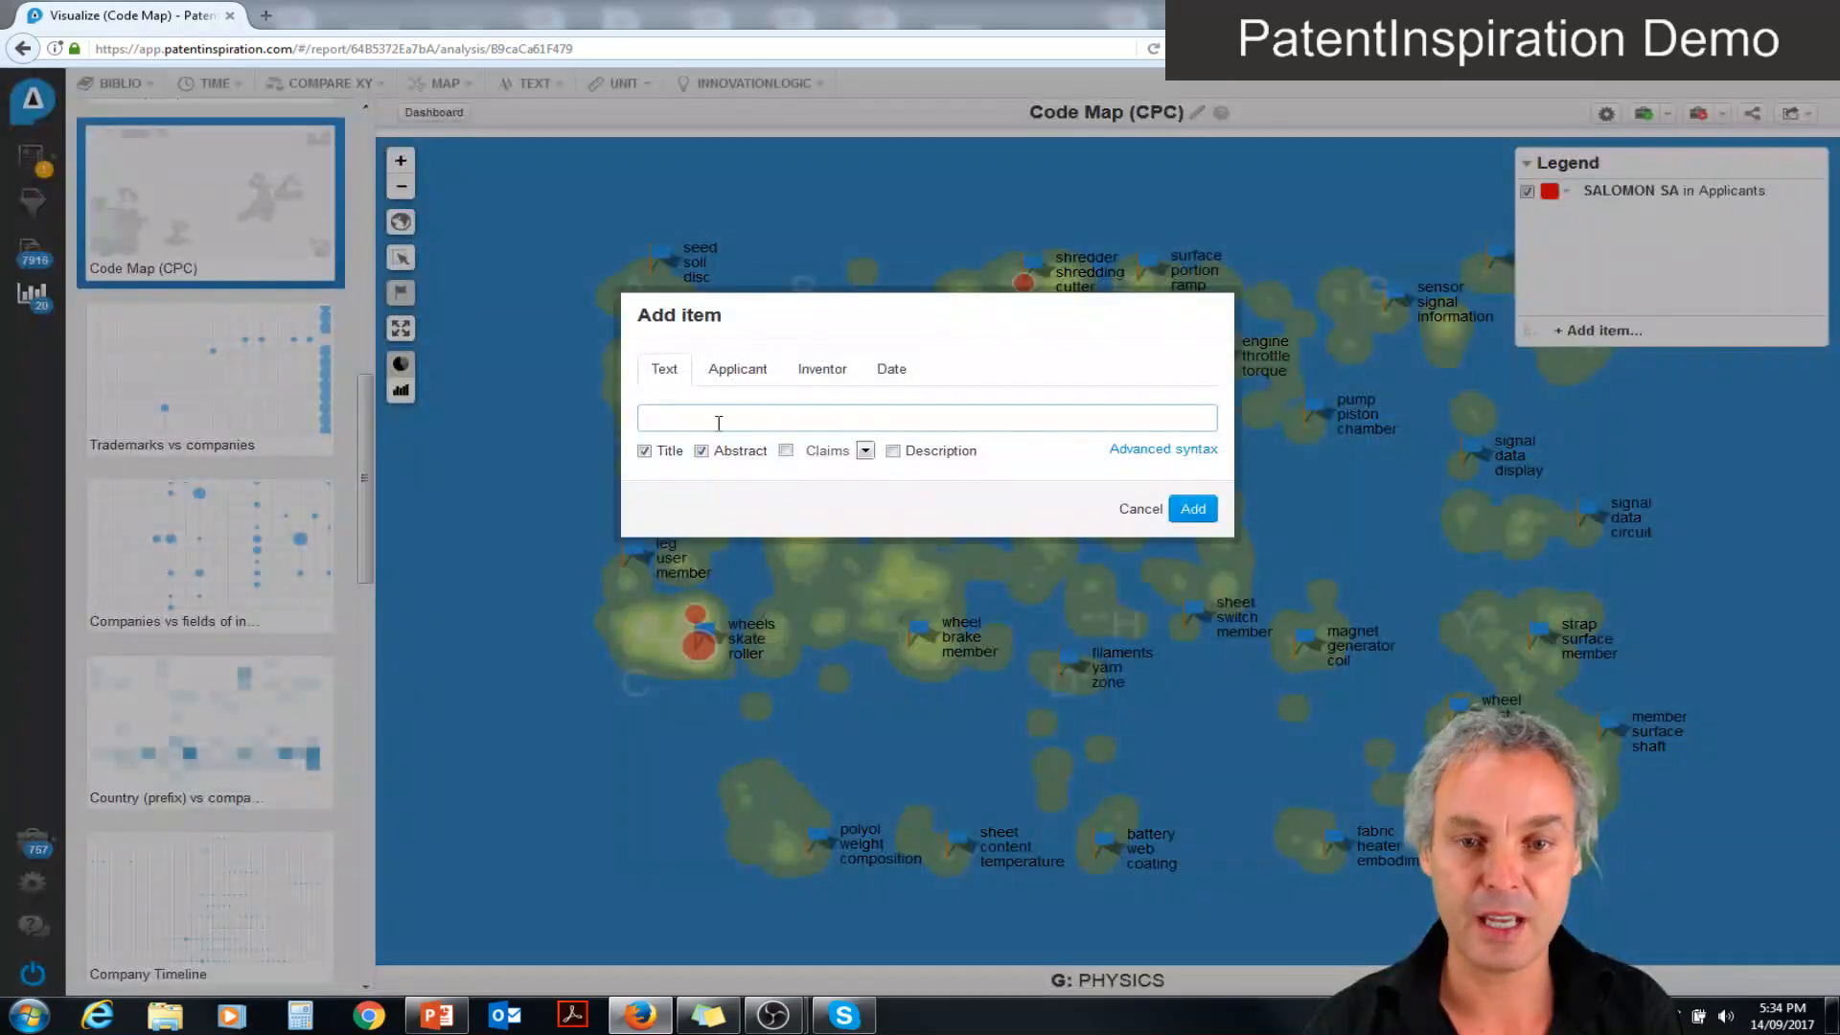
click(745, 373)
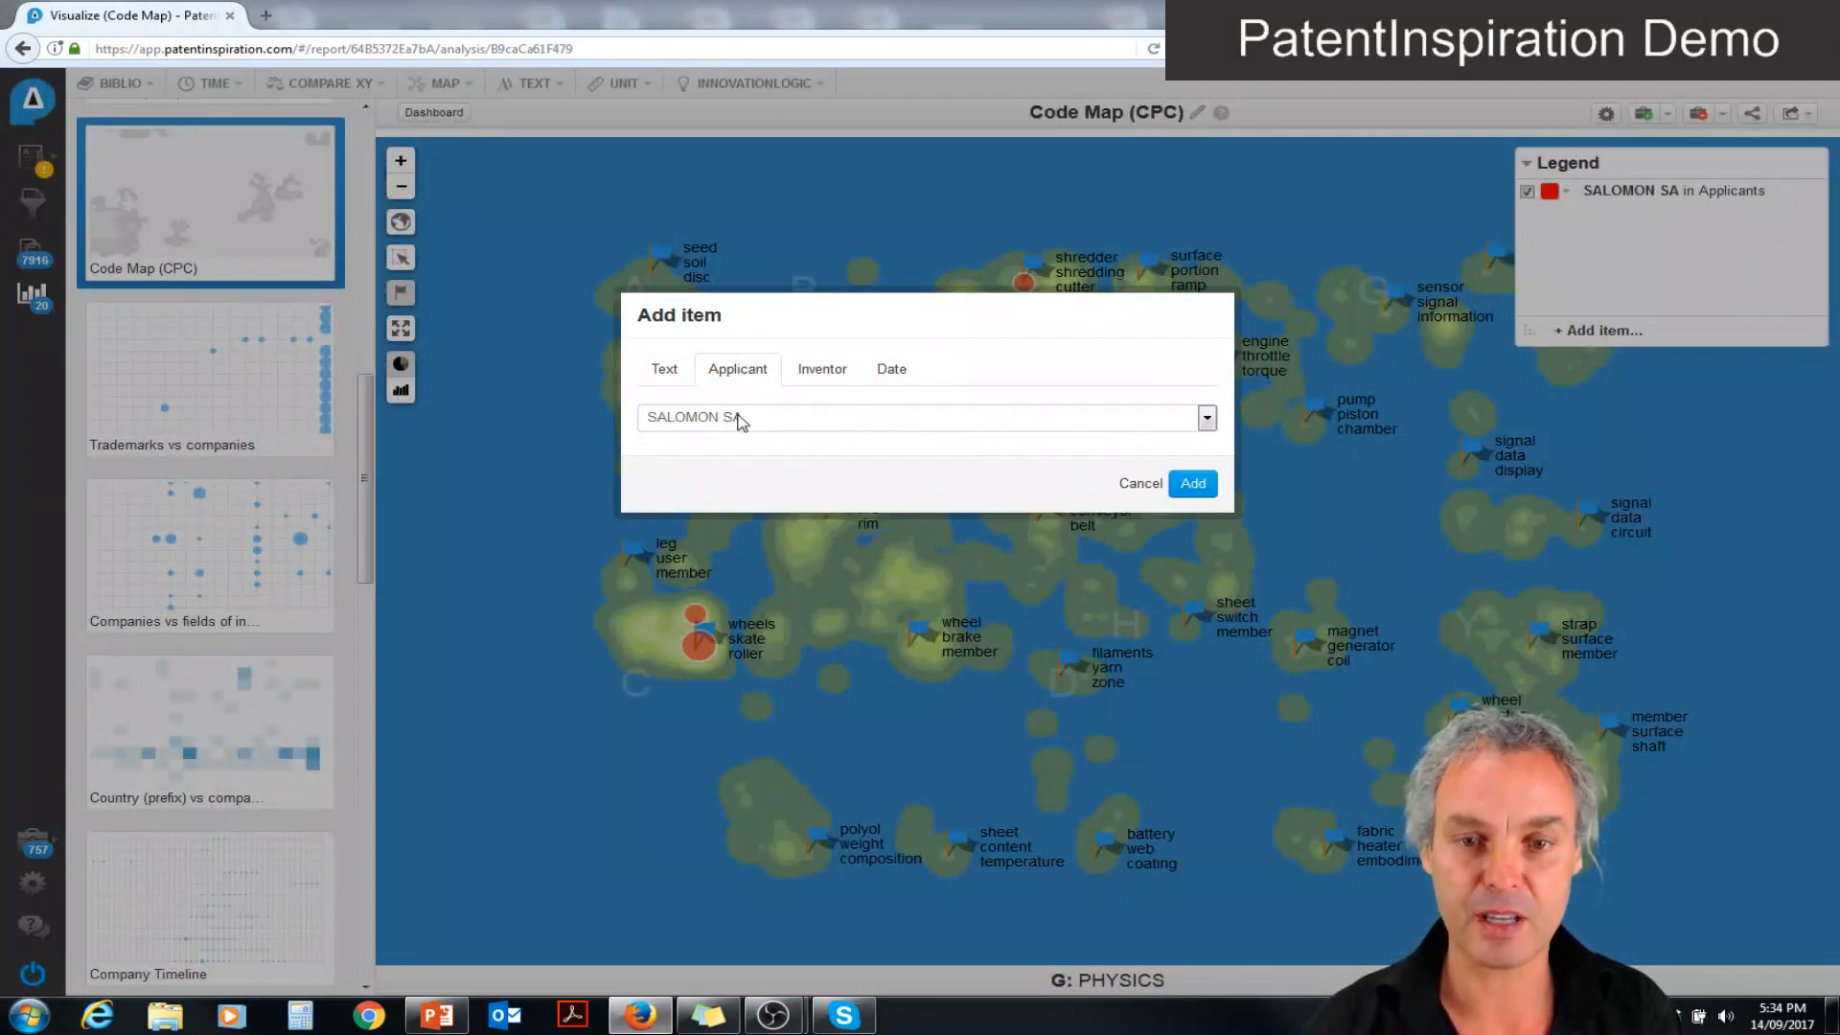
click(741, 417)
click(744, 490)
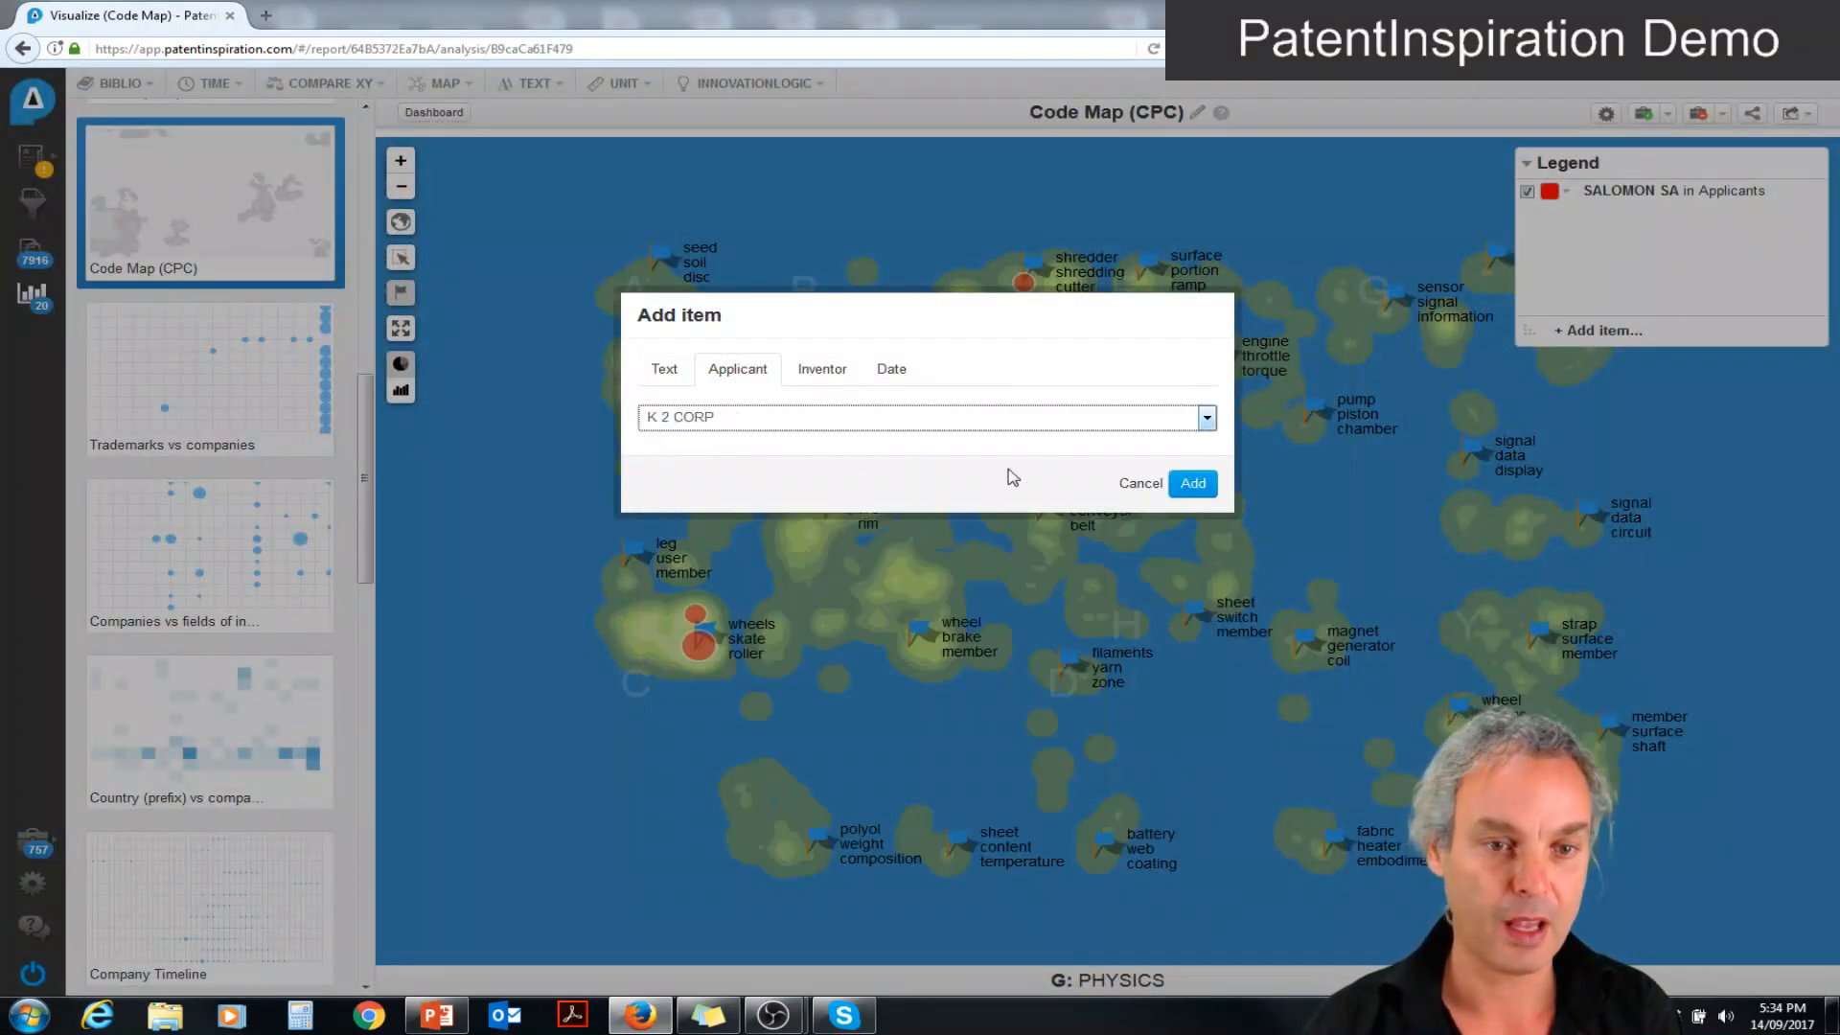
click(1190, 484)
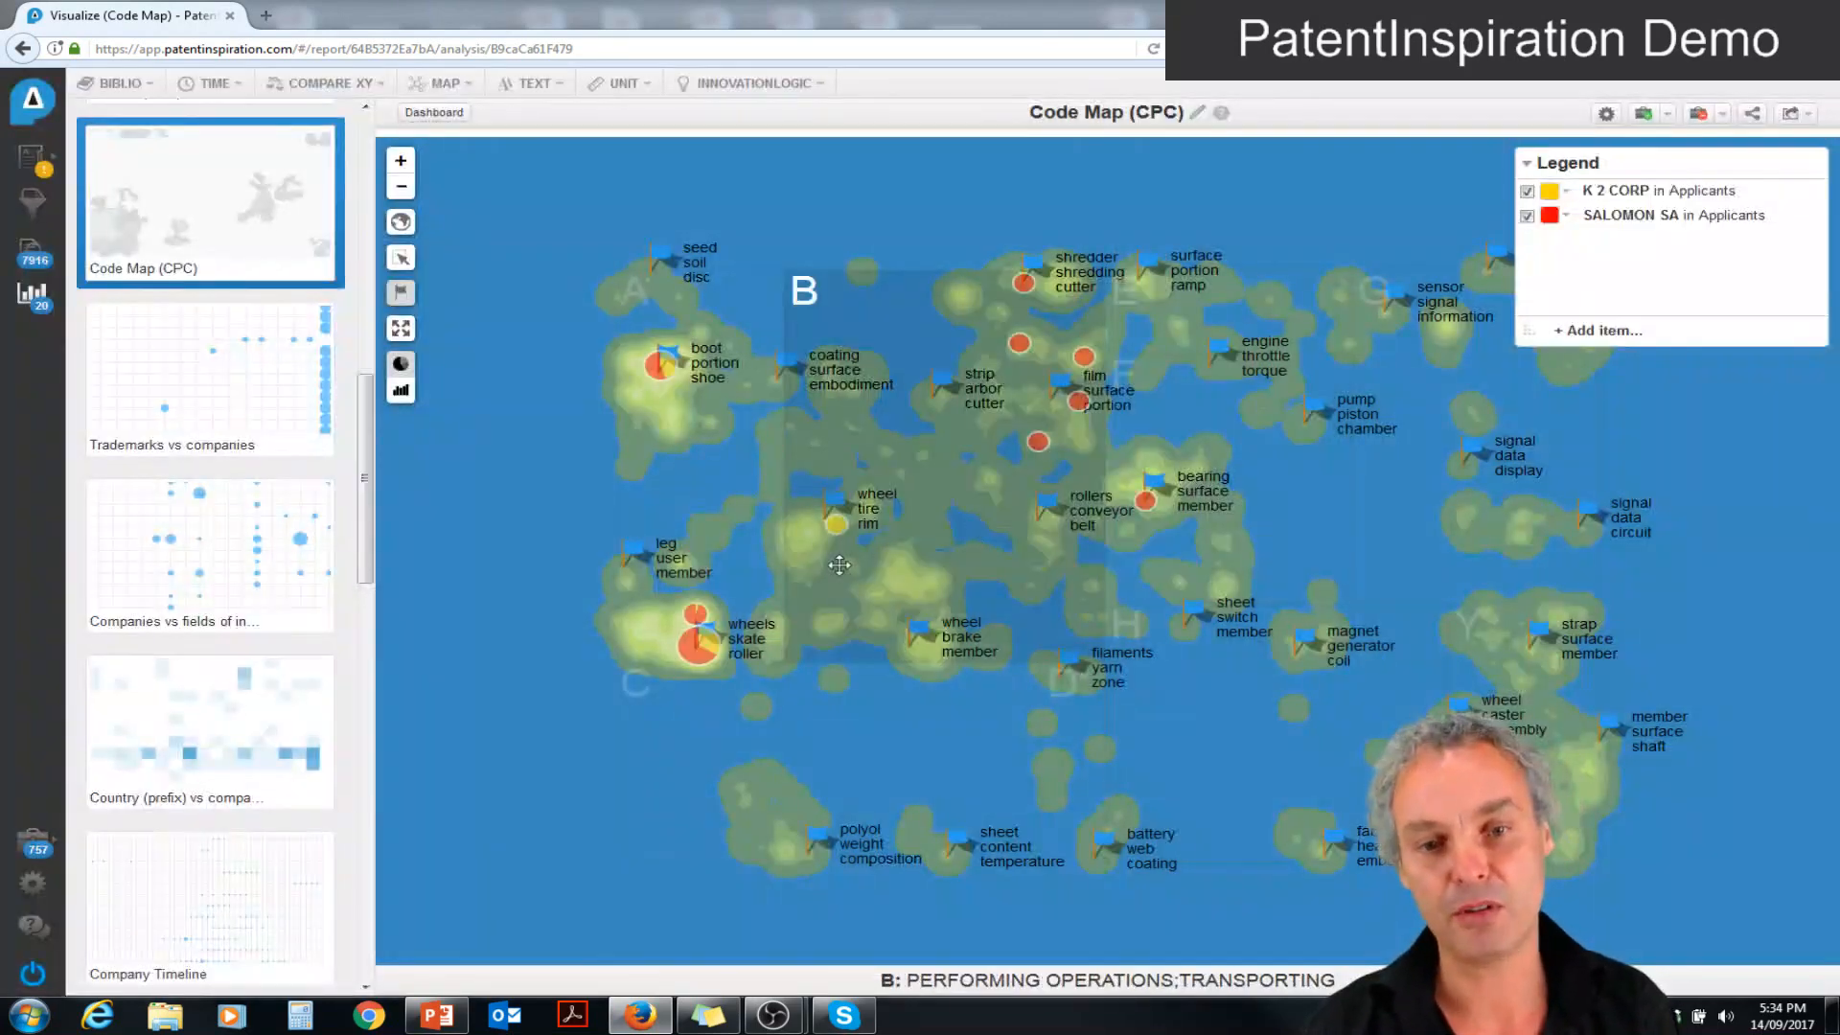
Add a legend item for the text "brake" in title and abstract, and display the map hits as bar charts
mouse_move(1039, 446)
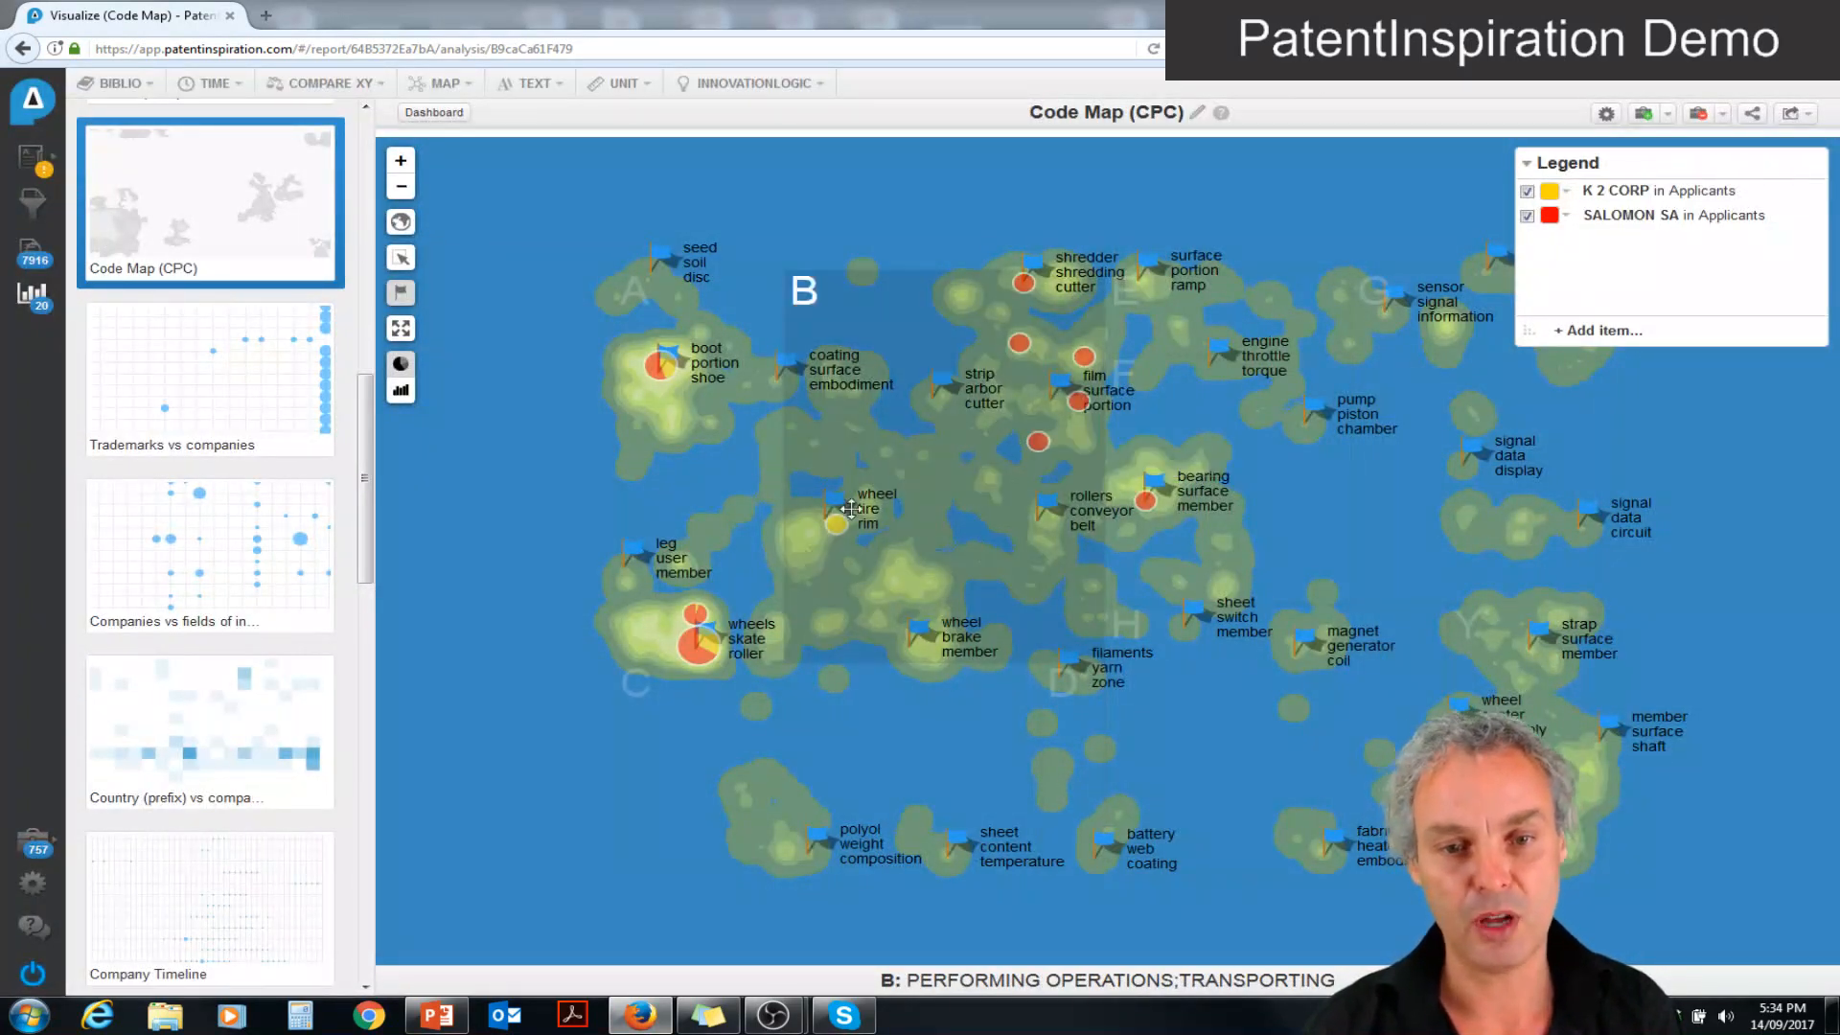
mouse_move(839, 530)
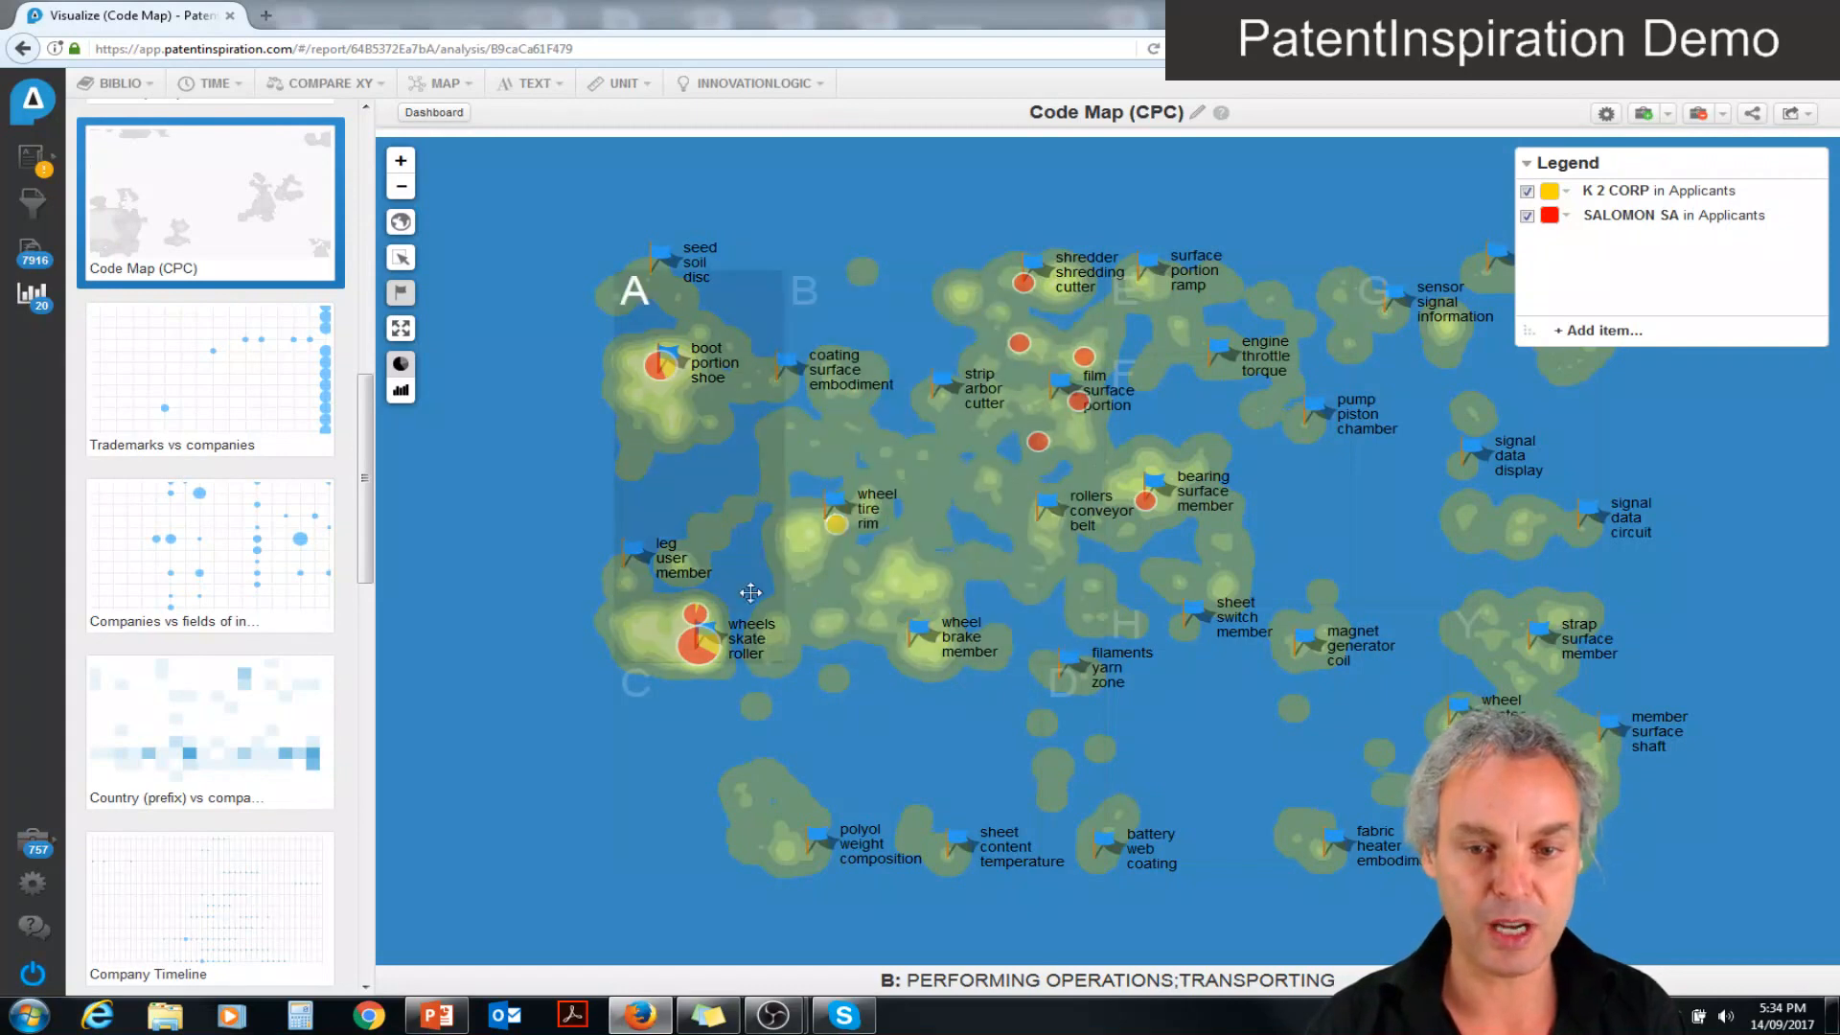
mouse_move(714, 649)
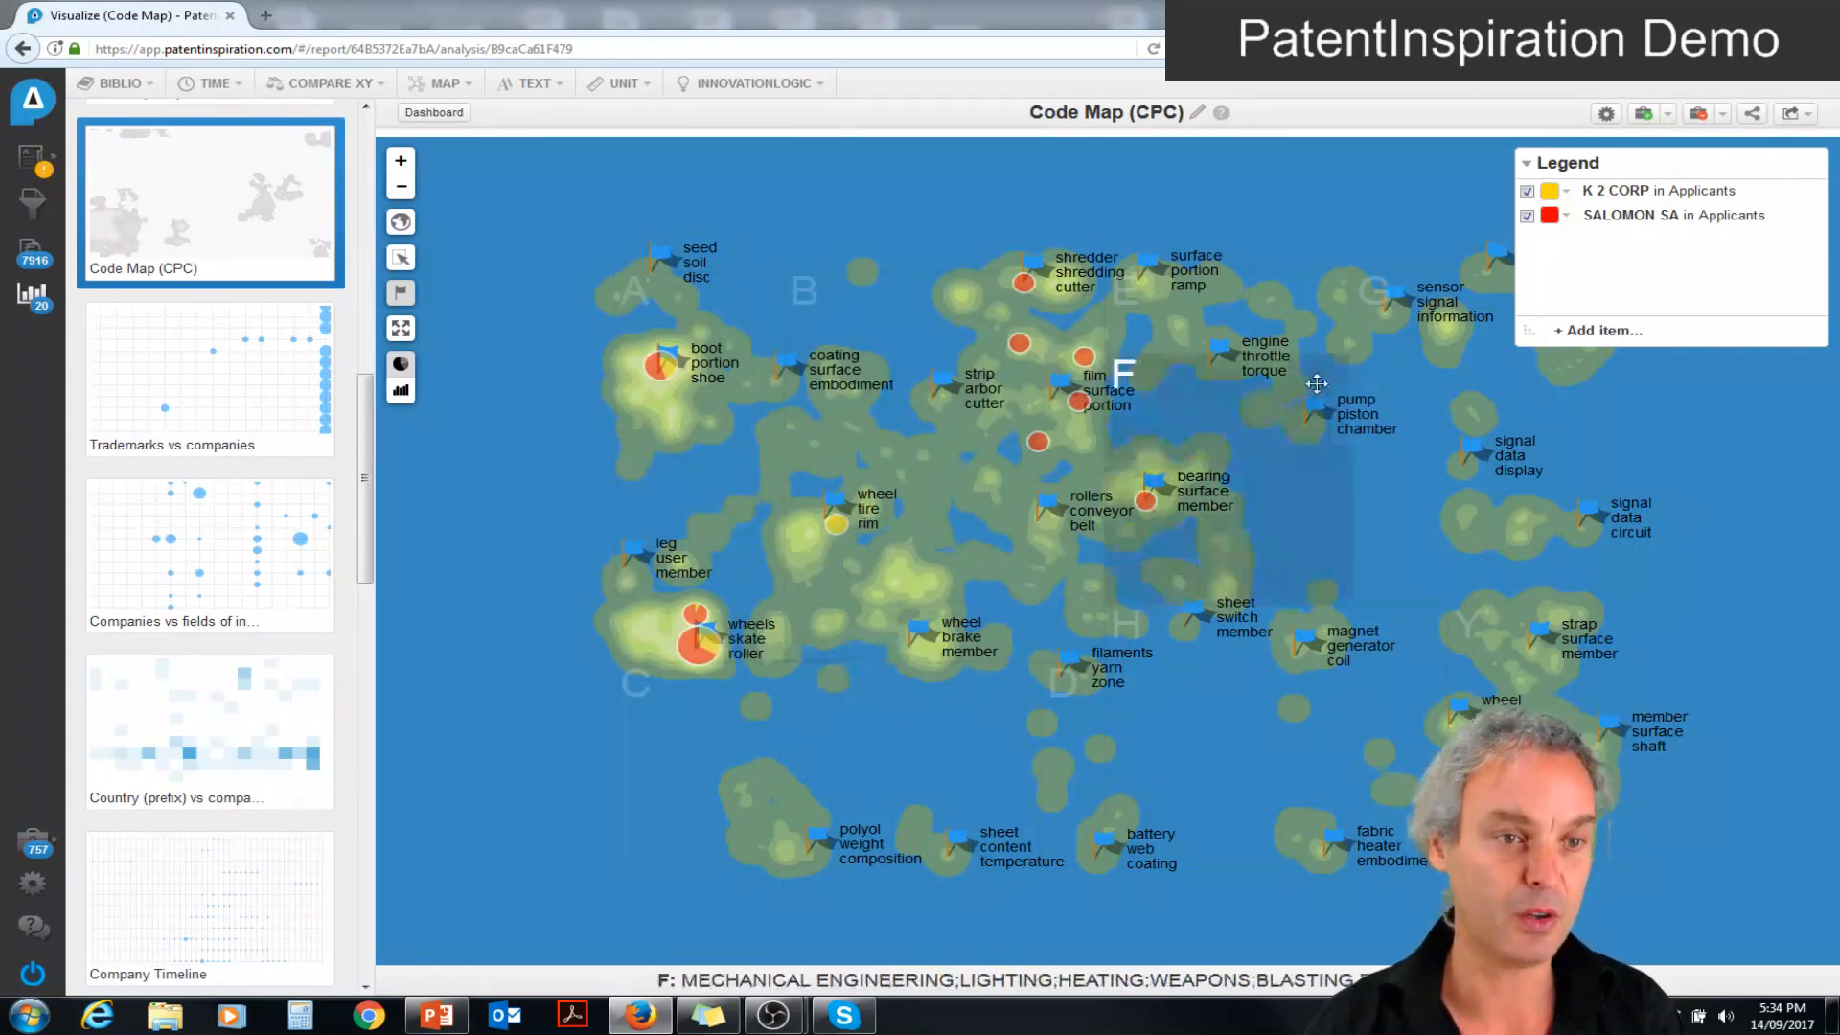
click(1609, 329)
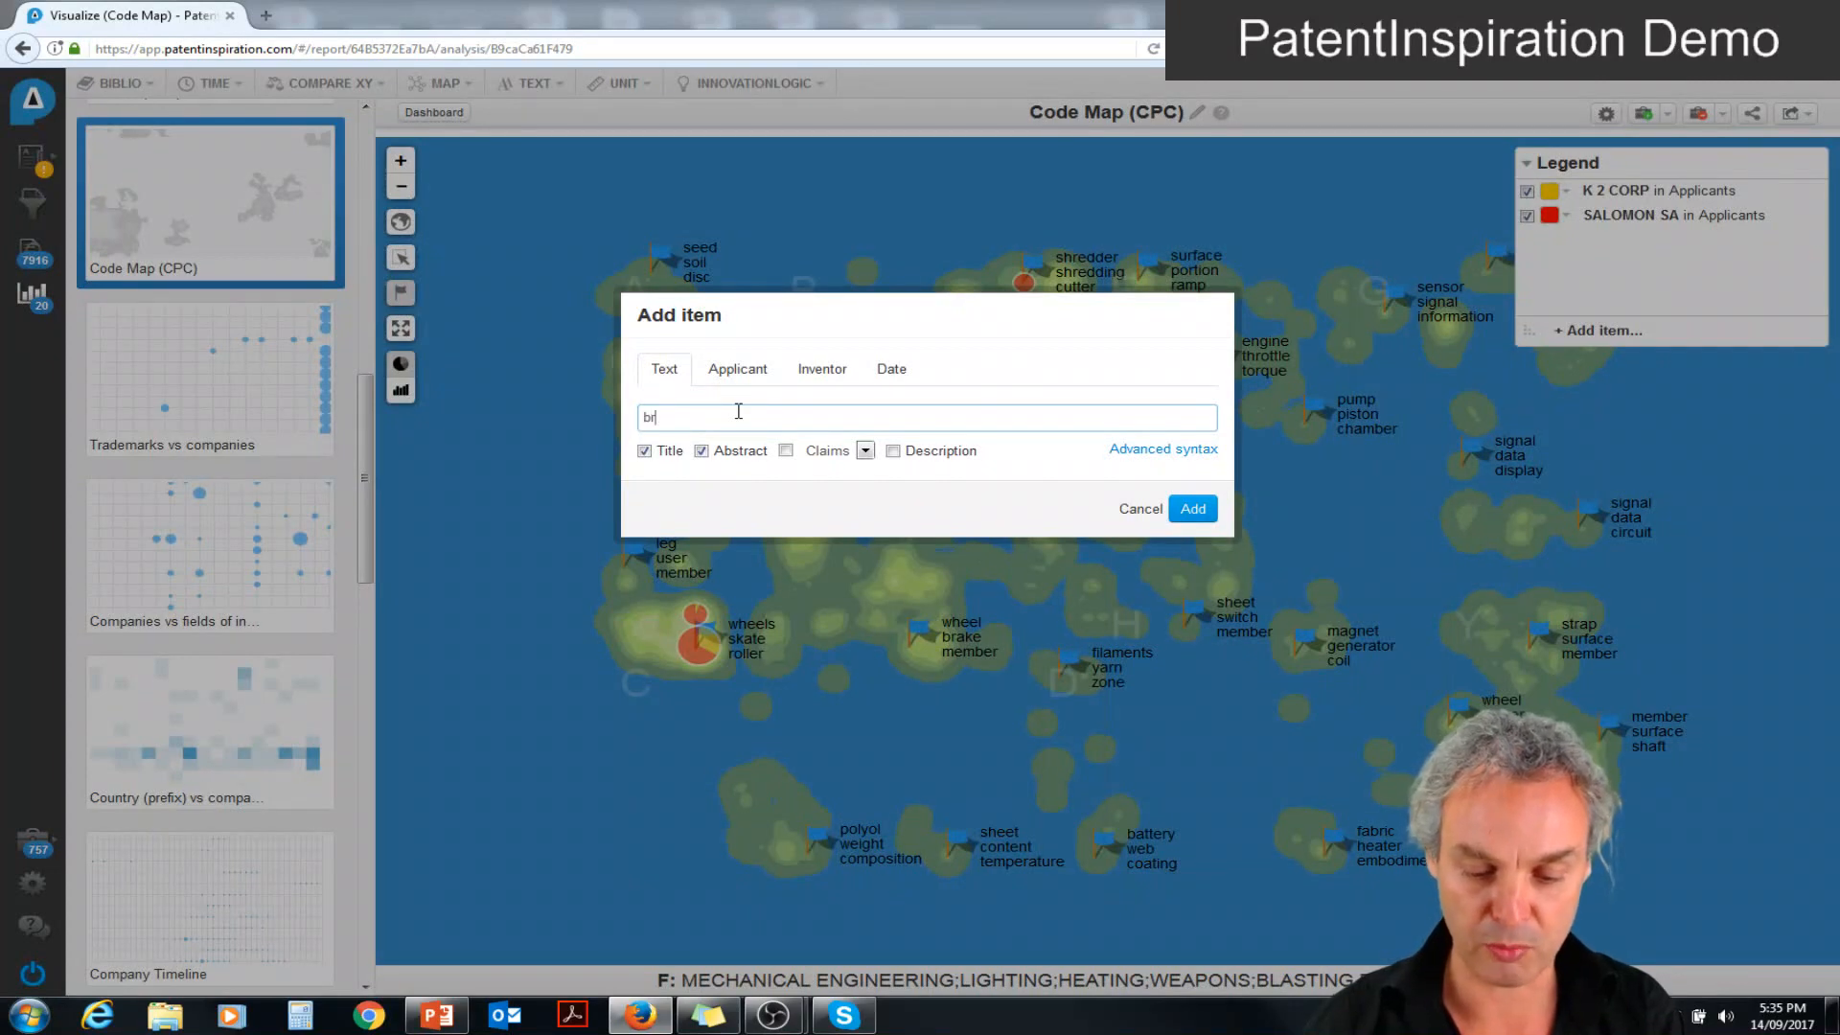
text(brake)
click(1191, 509)
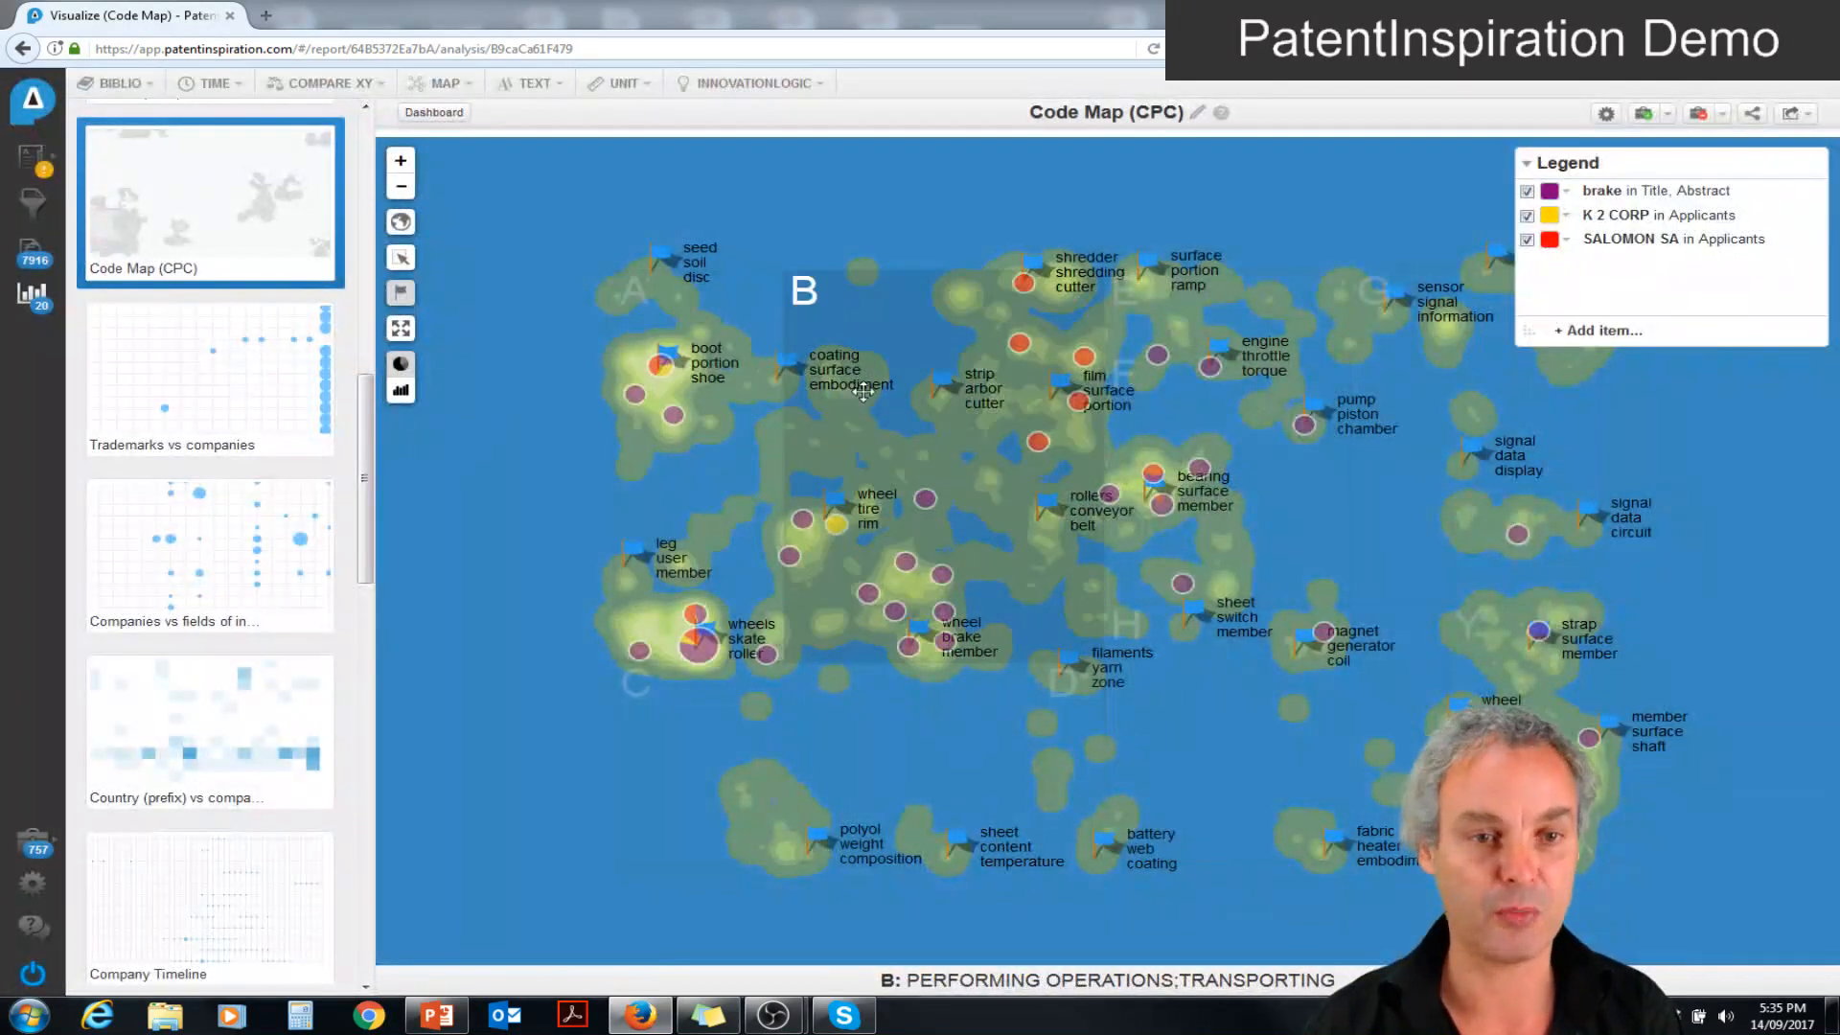
click(403, 394)
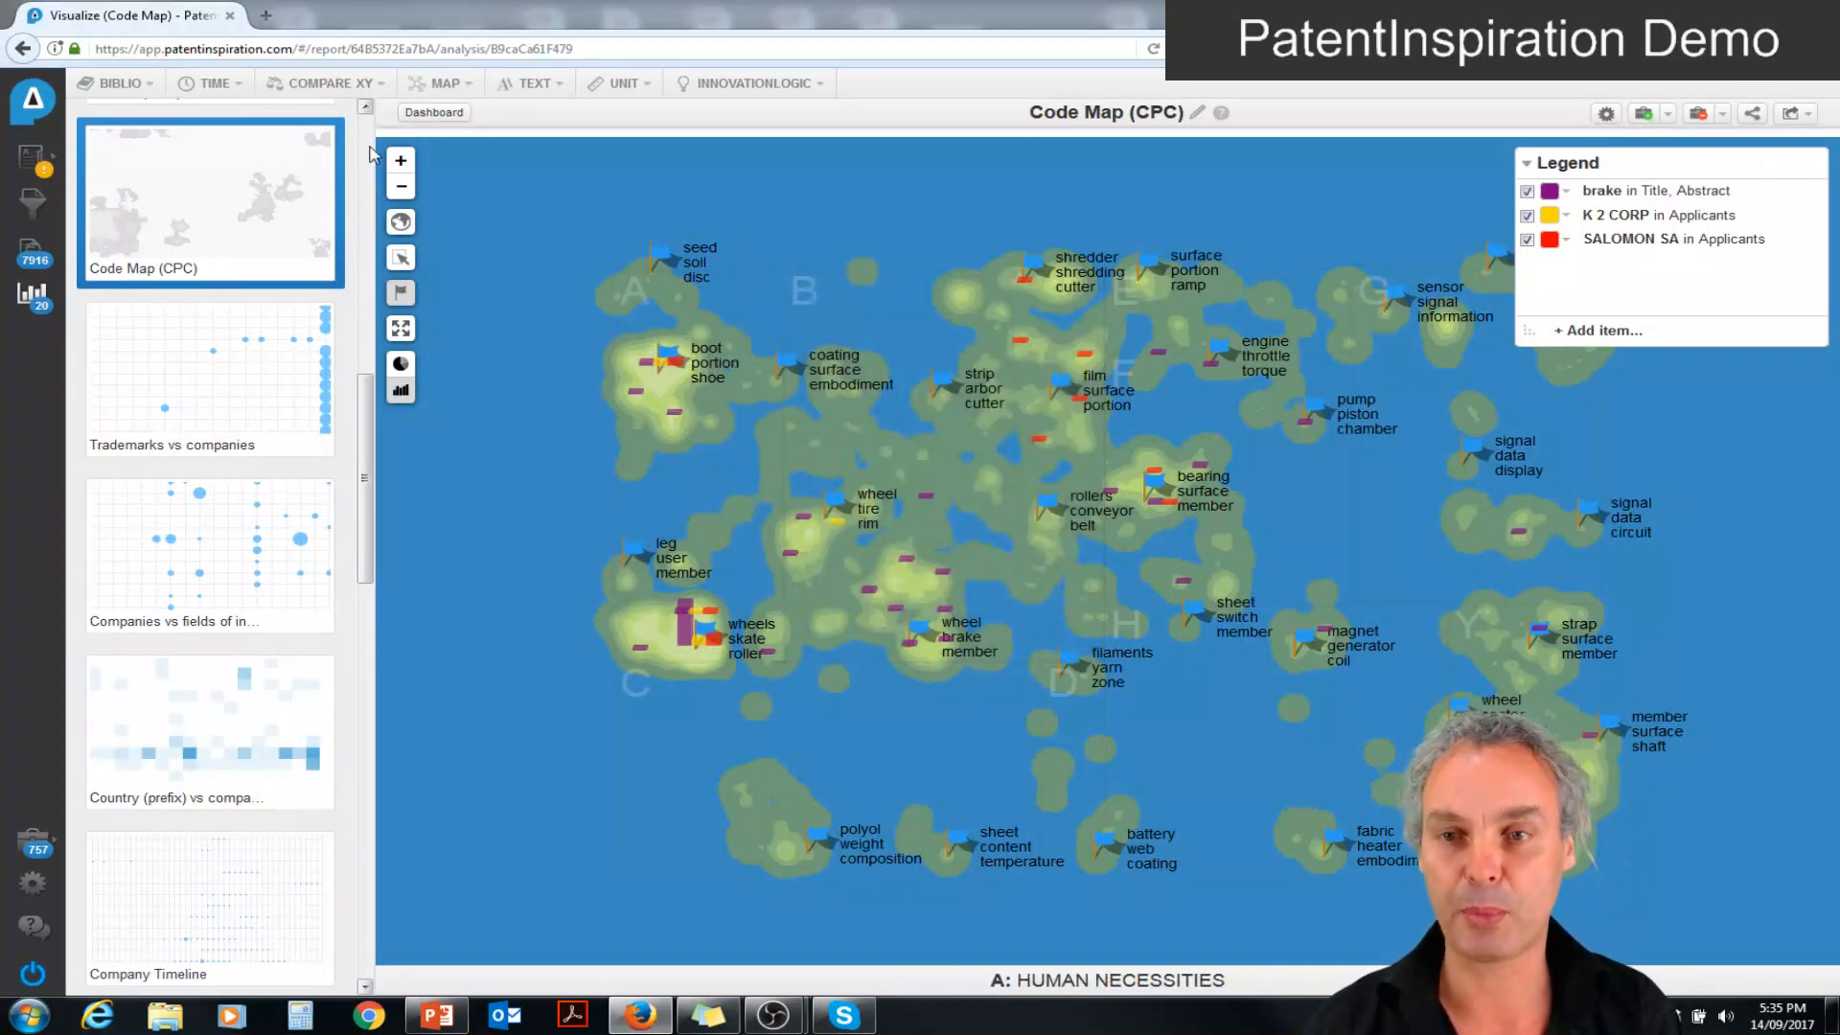
Open the Elements map, list the patents mentioning Nd and open "Skating and walking shoe"
scroll(371, 154, up, 10)
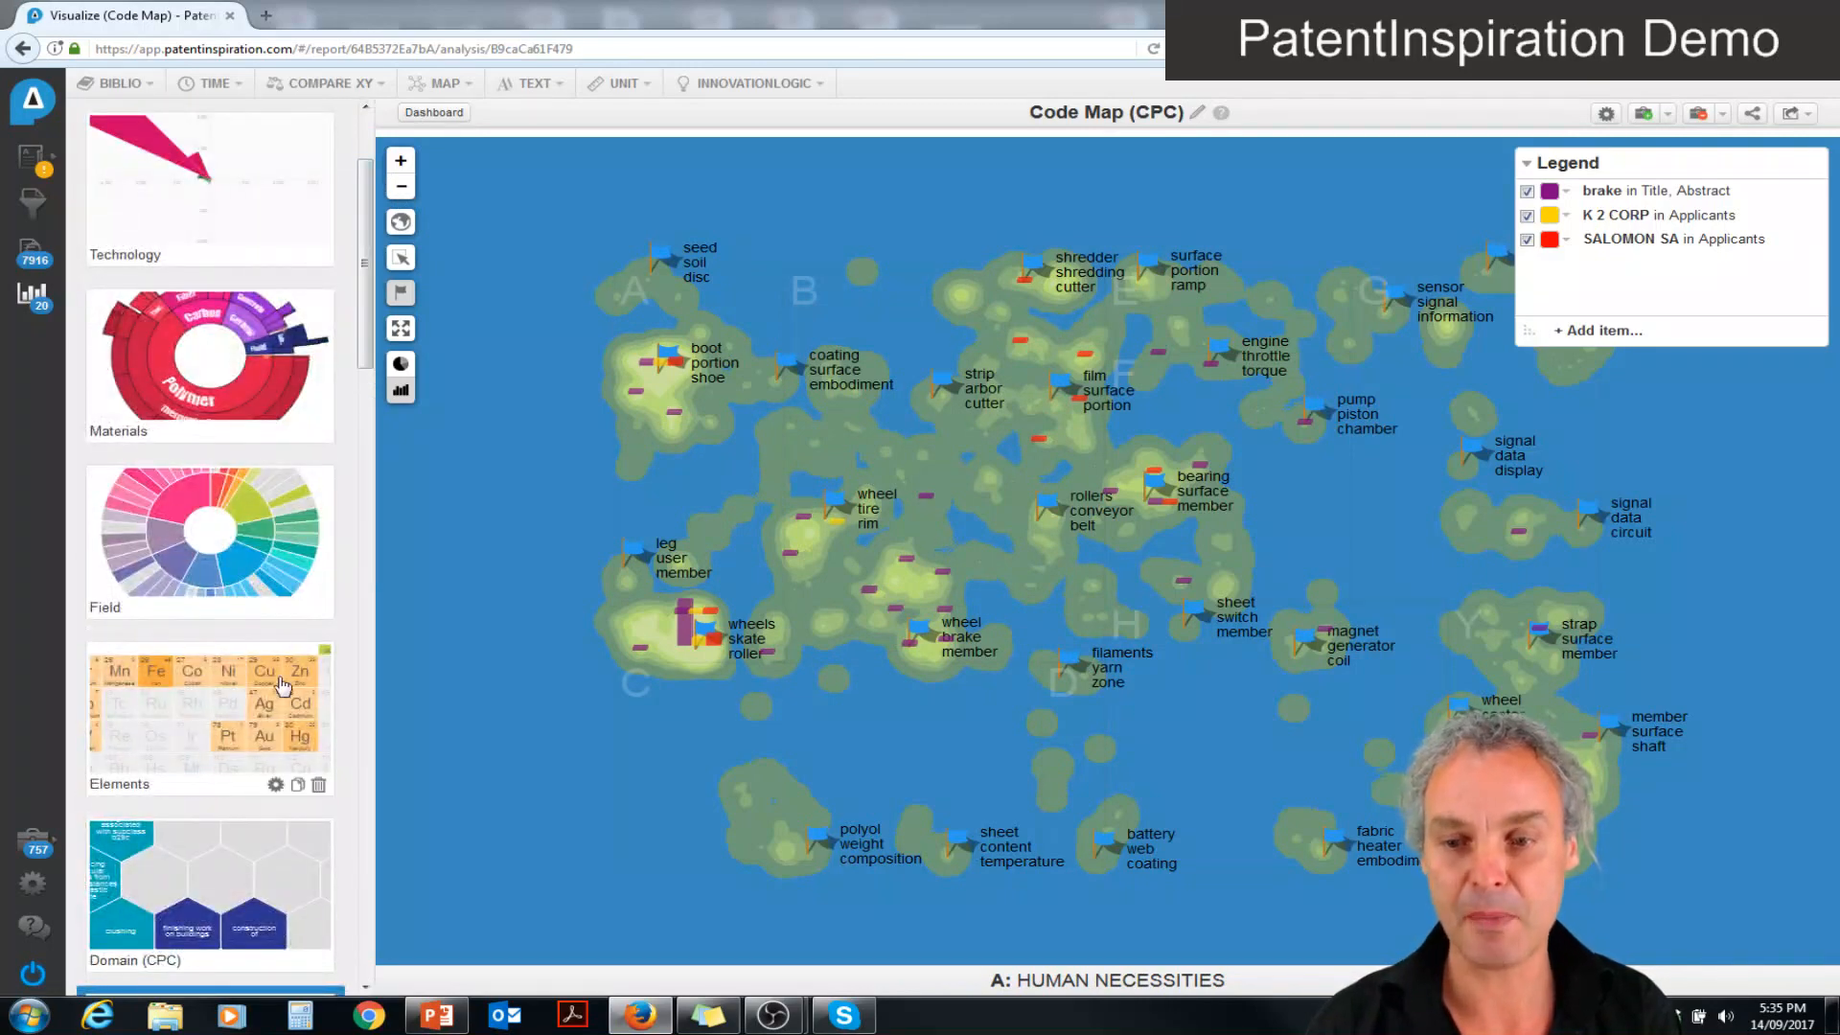
click(259, 730)
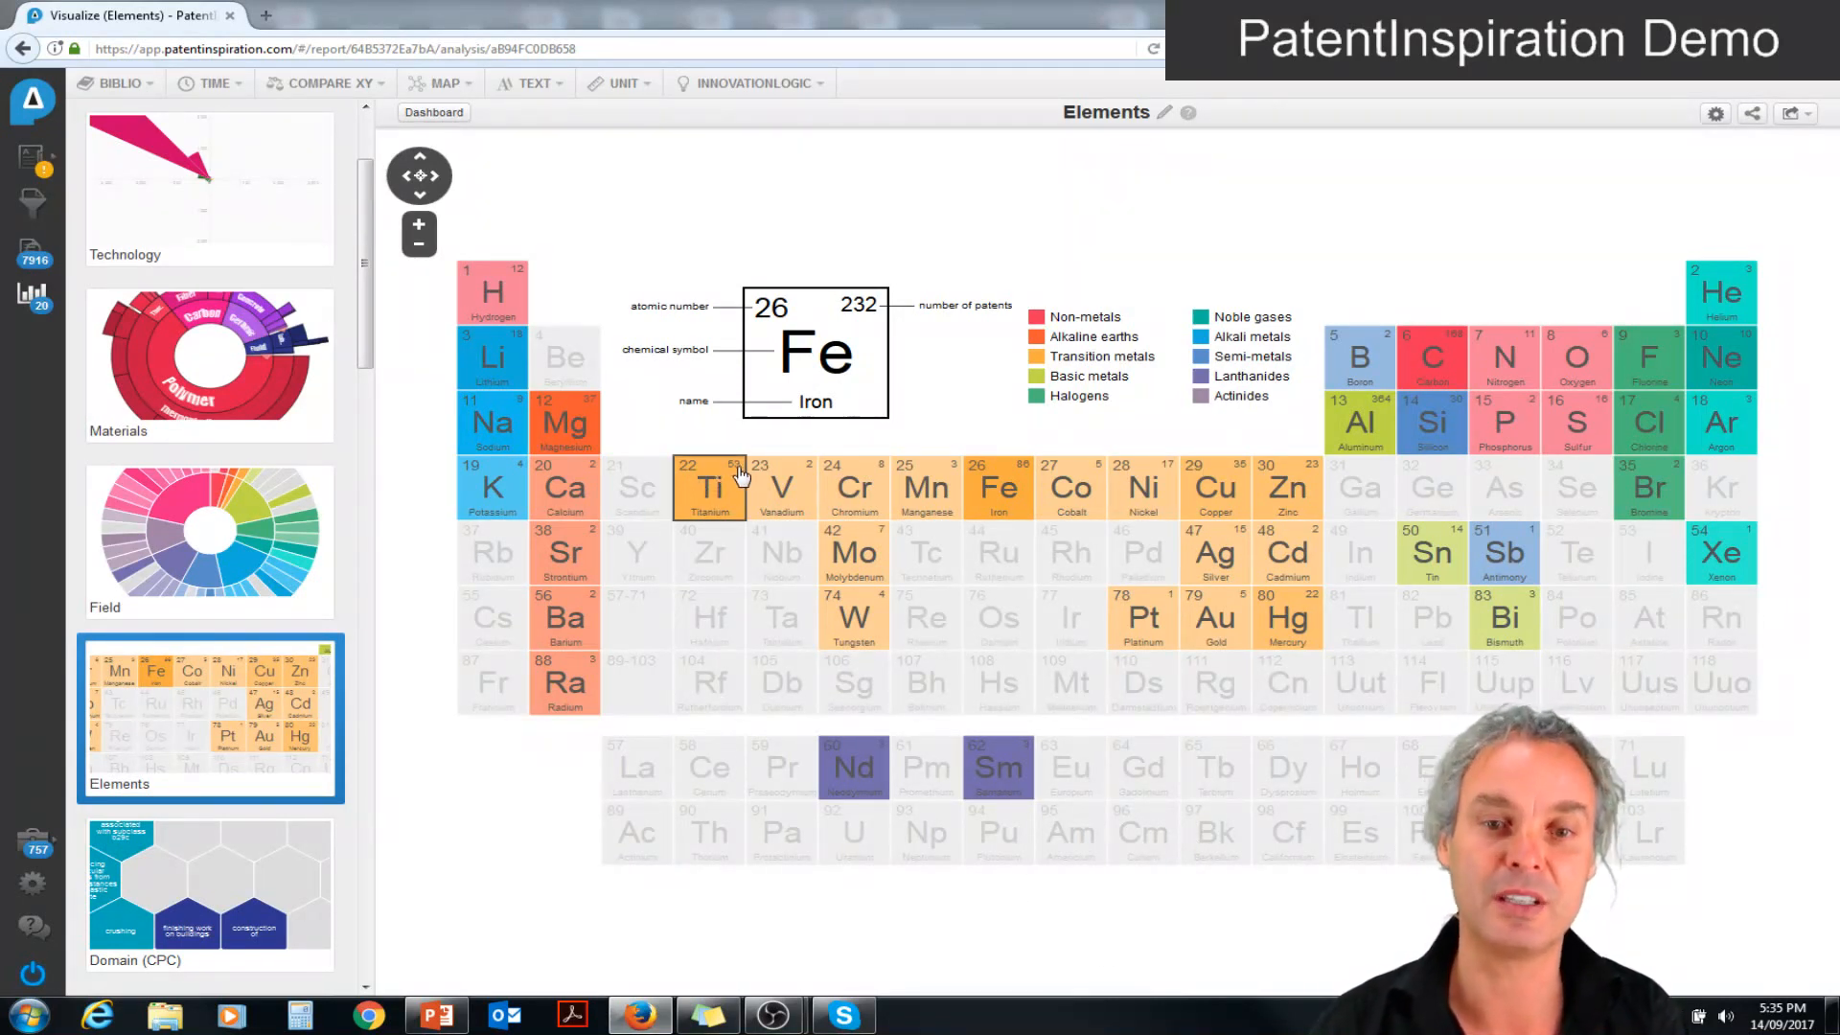
click(855, 780)
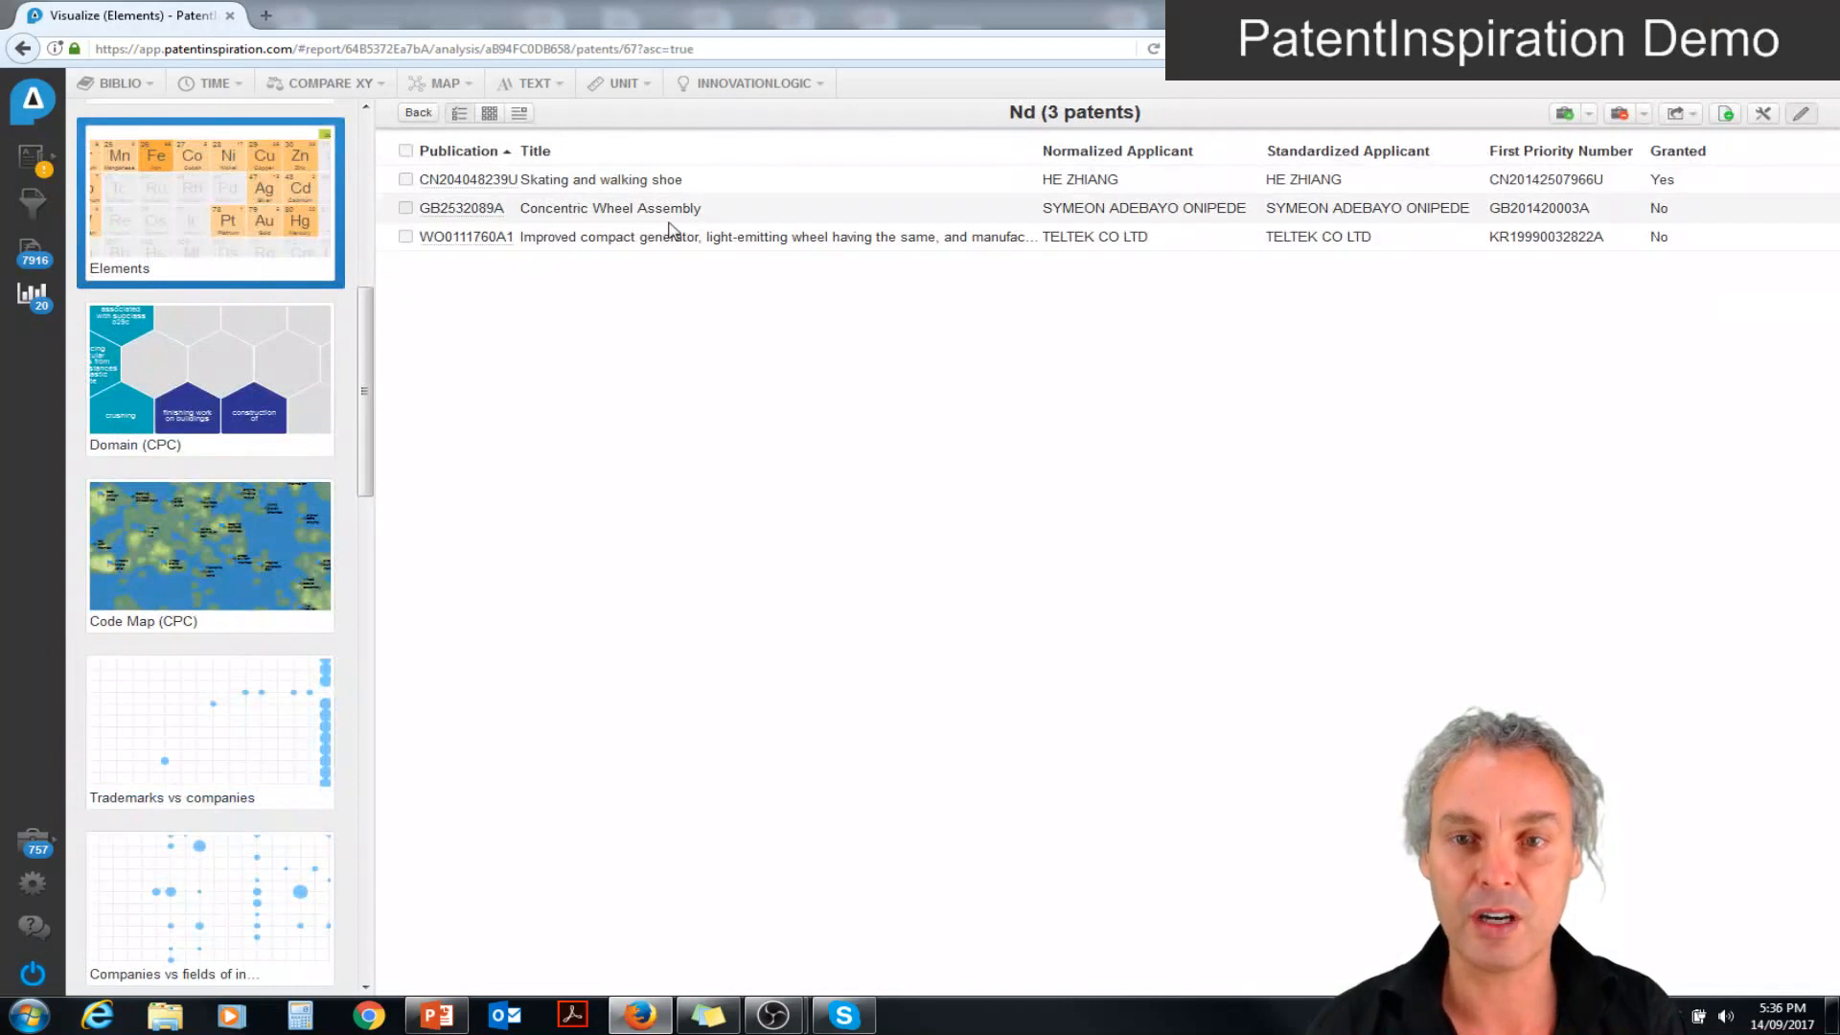
click(602, 182)
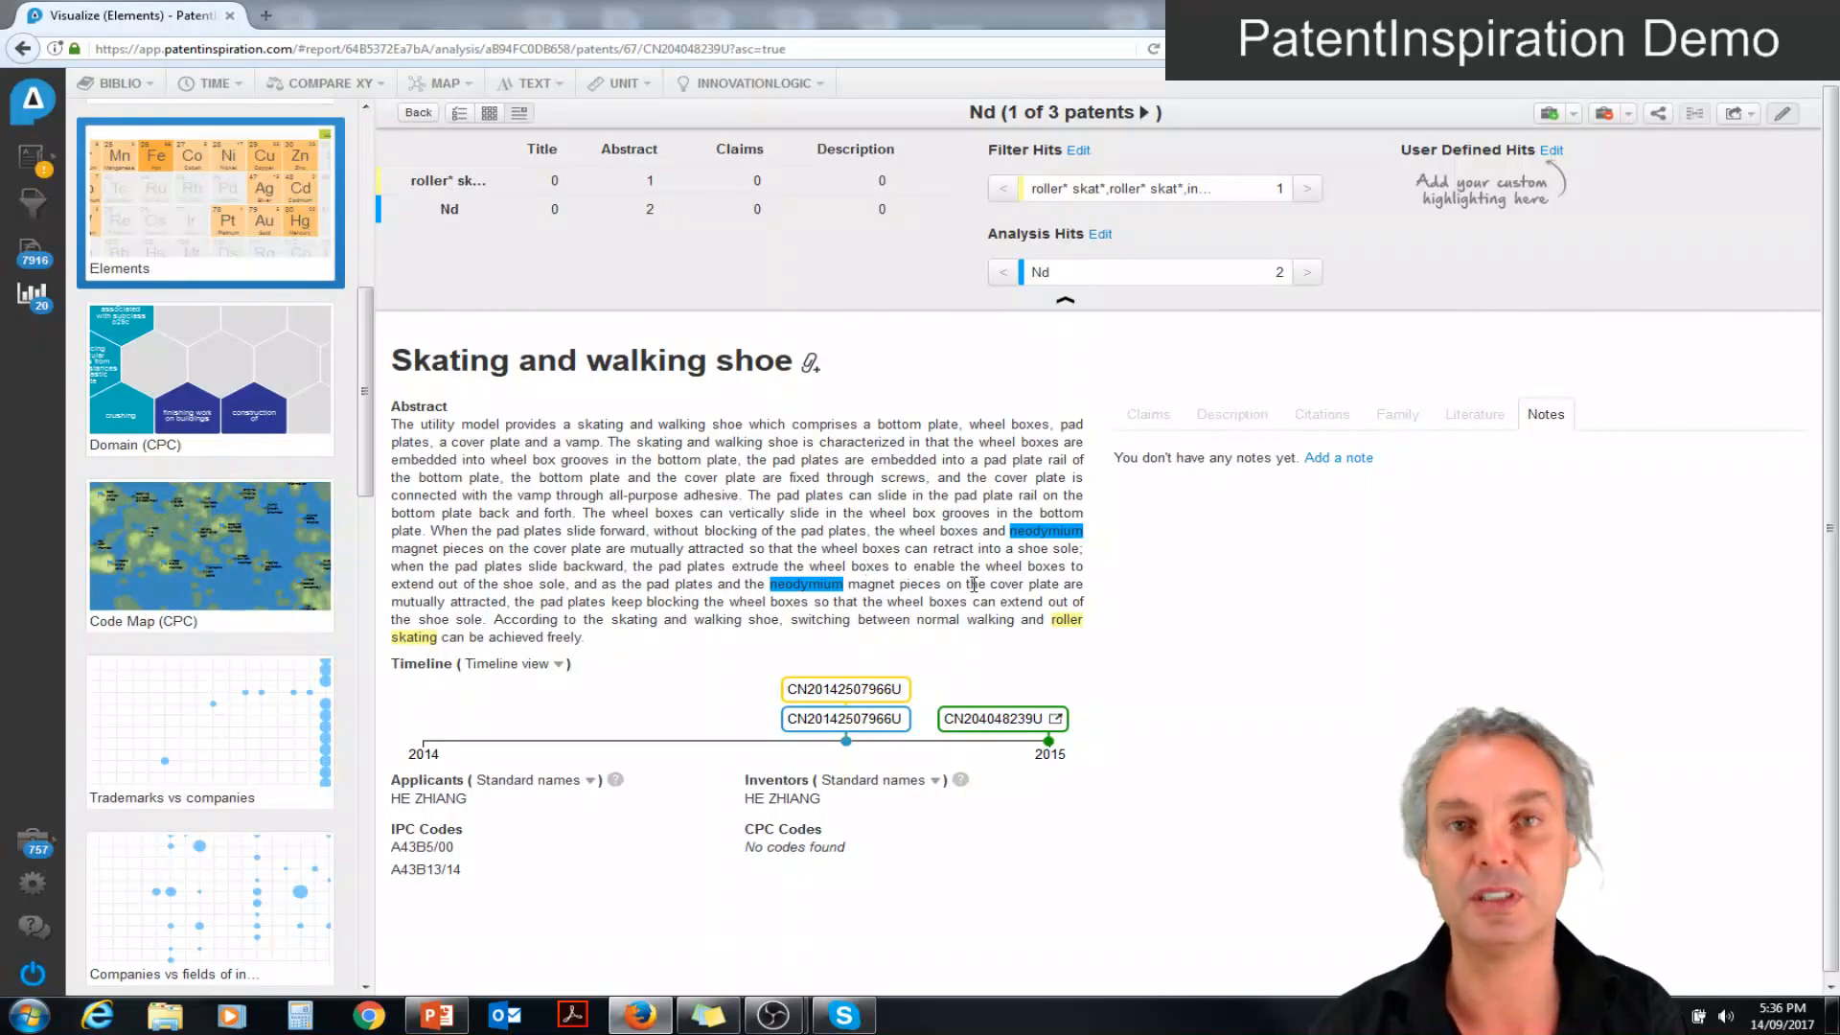
Leave the patent for the Elements map and open the Materials map
mouse_move(322, 443)
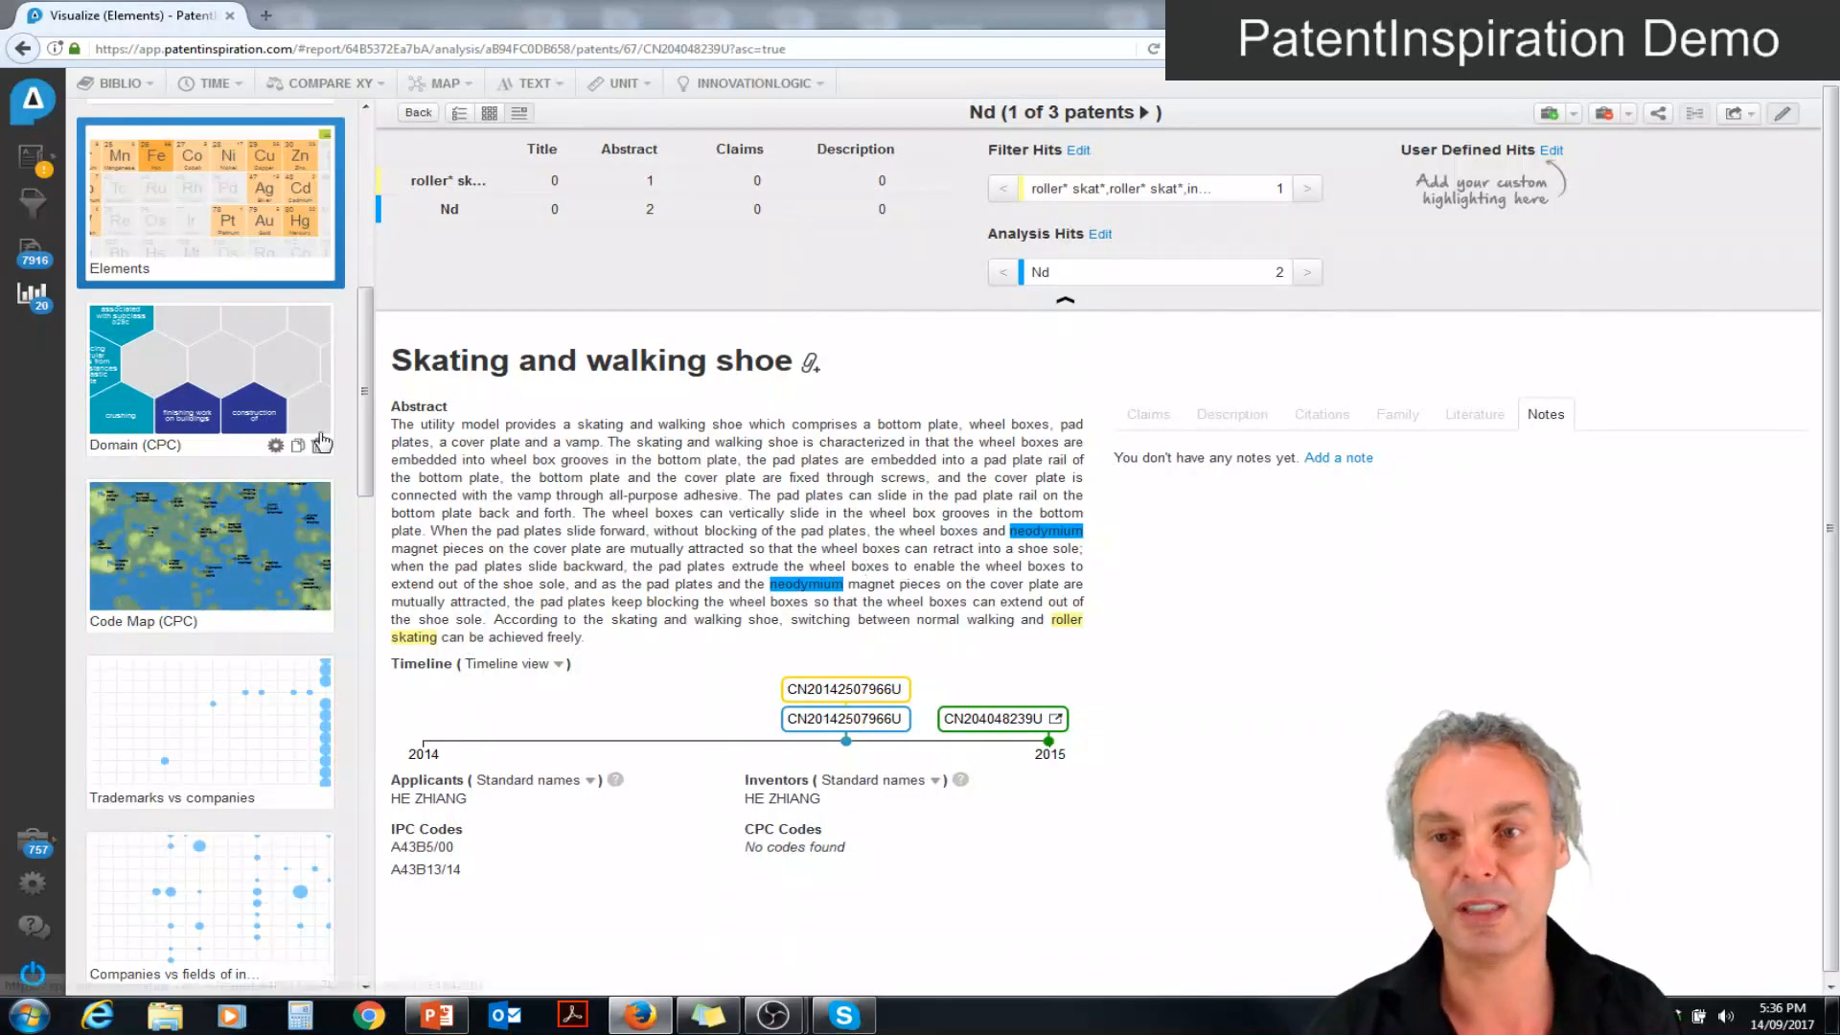
click(194, 232)
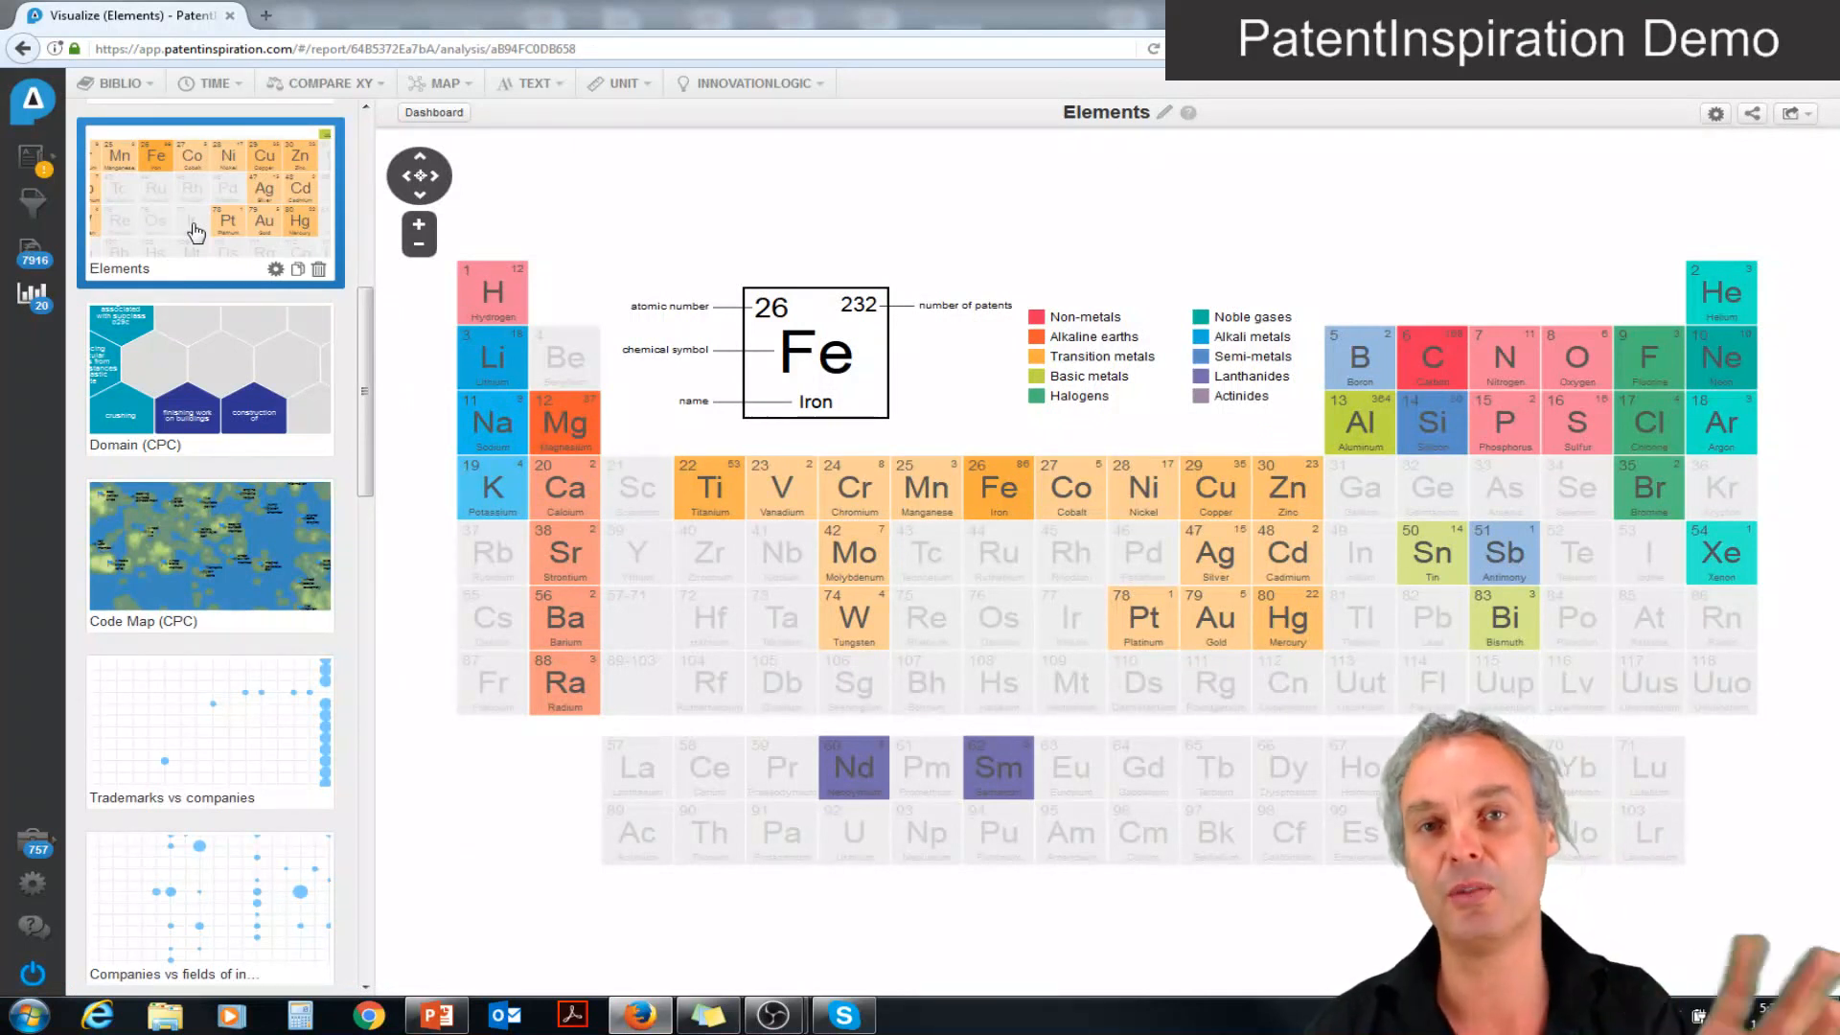
click(365, 106)
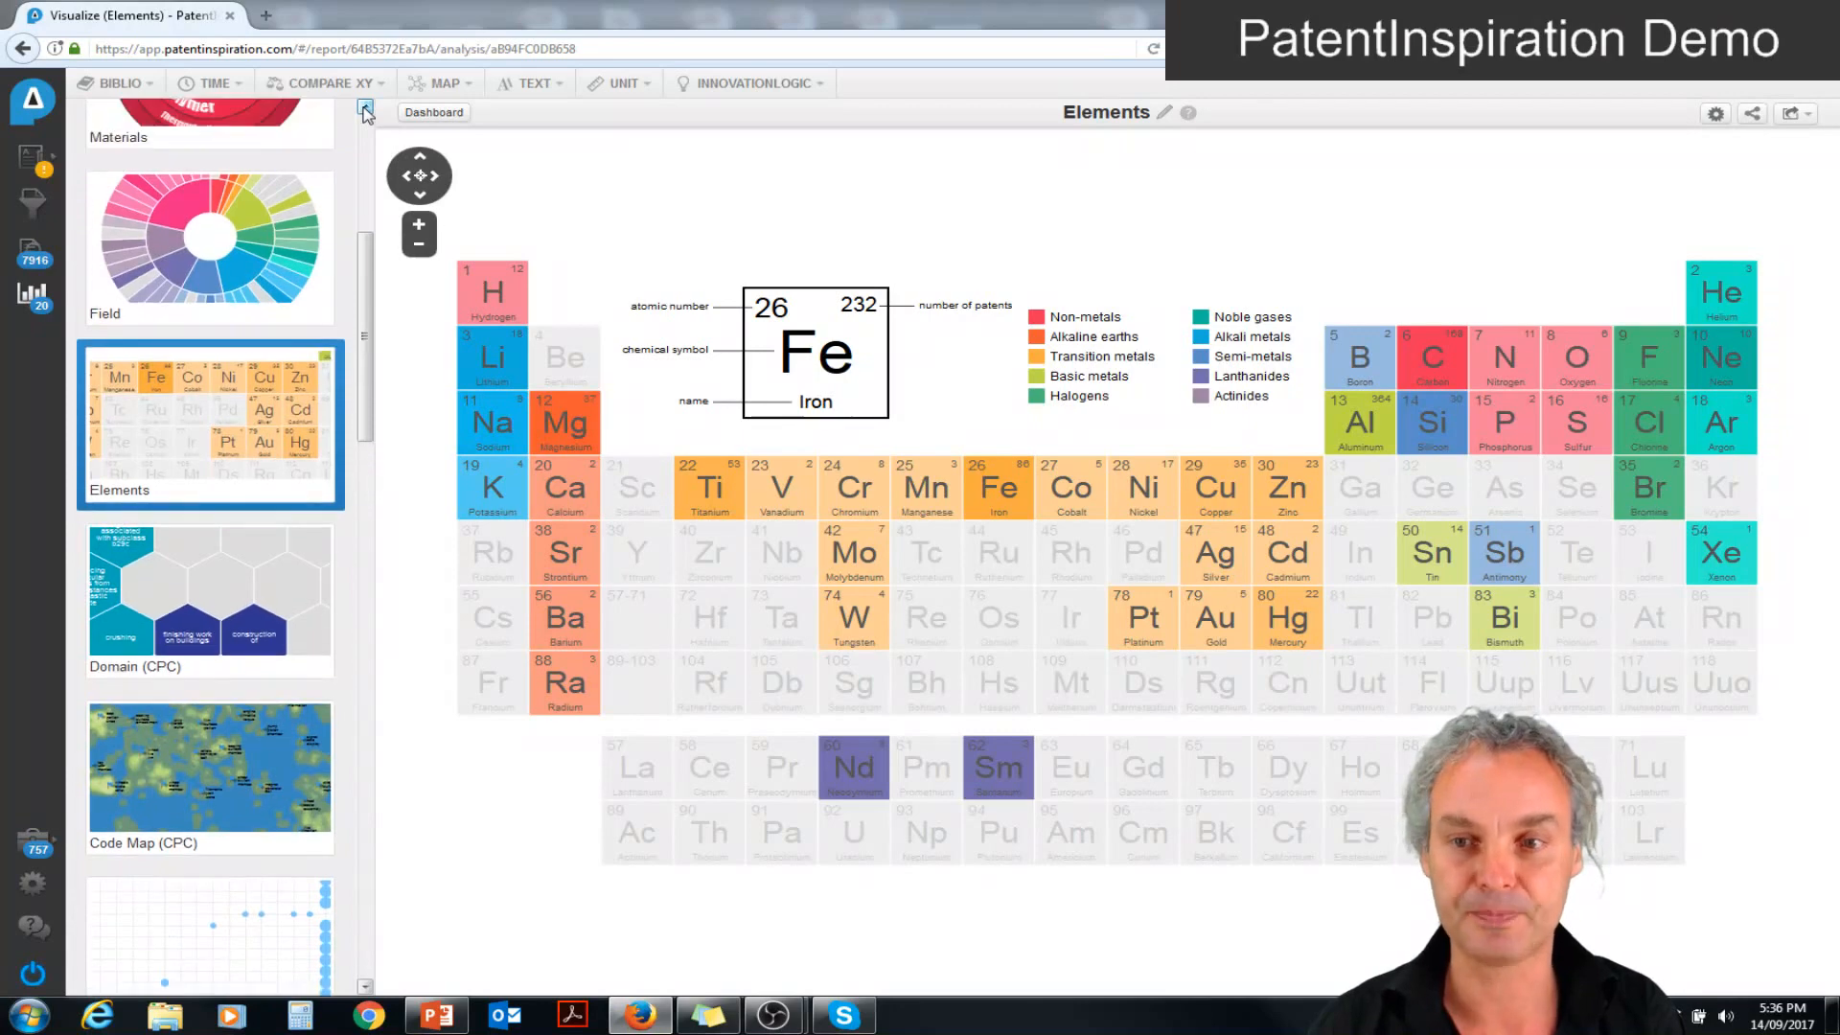
click(365, 106)
click(365, 106)
click(365, 106)
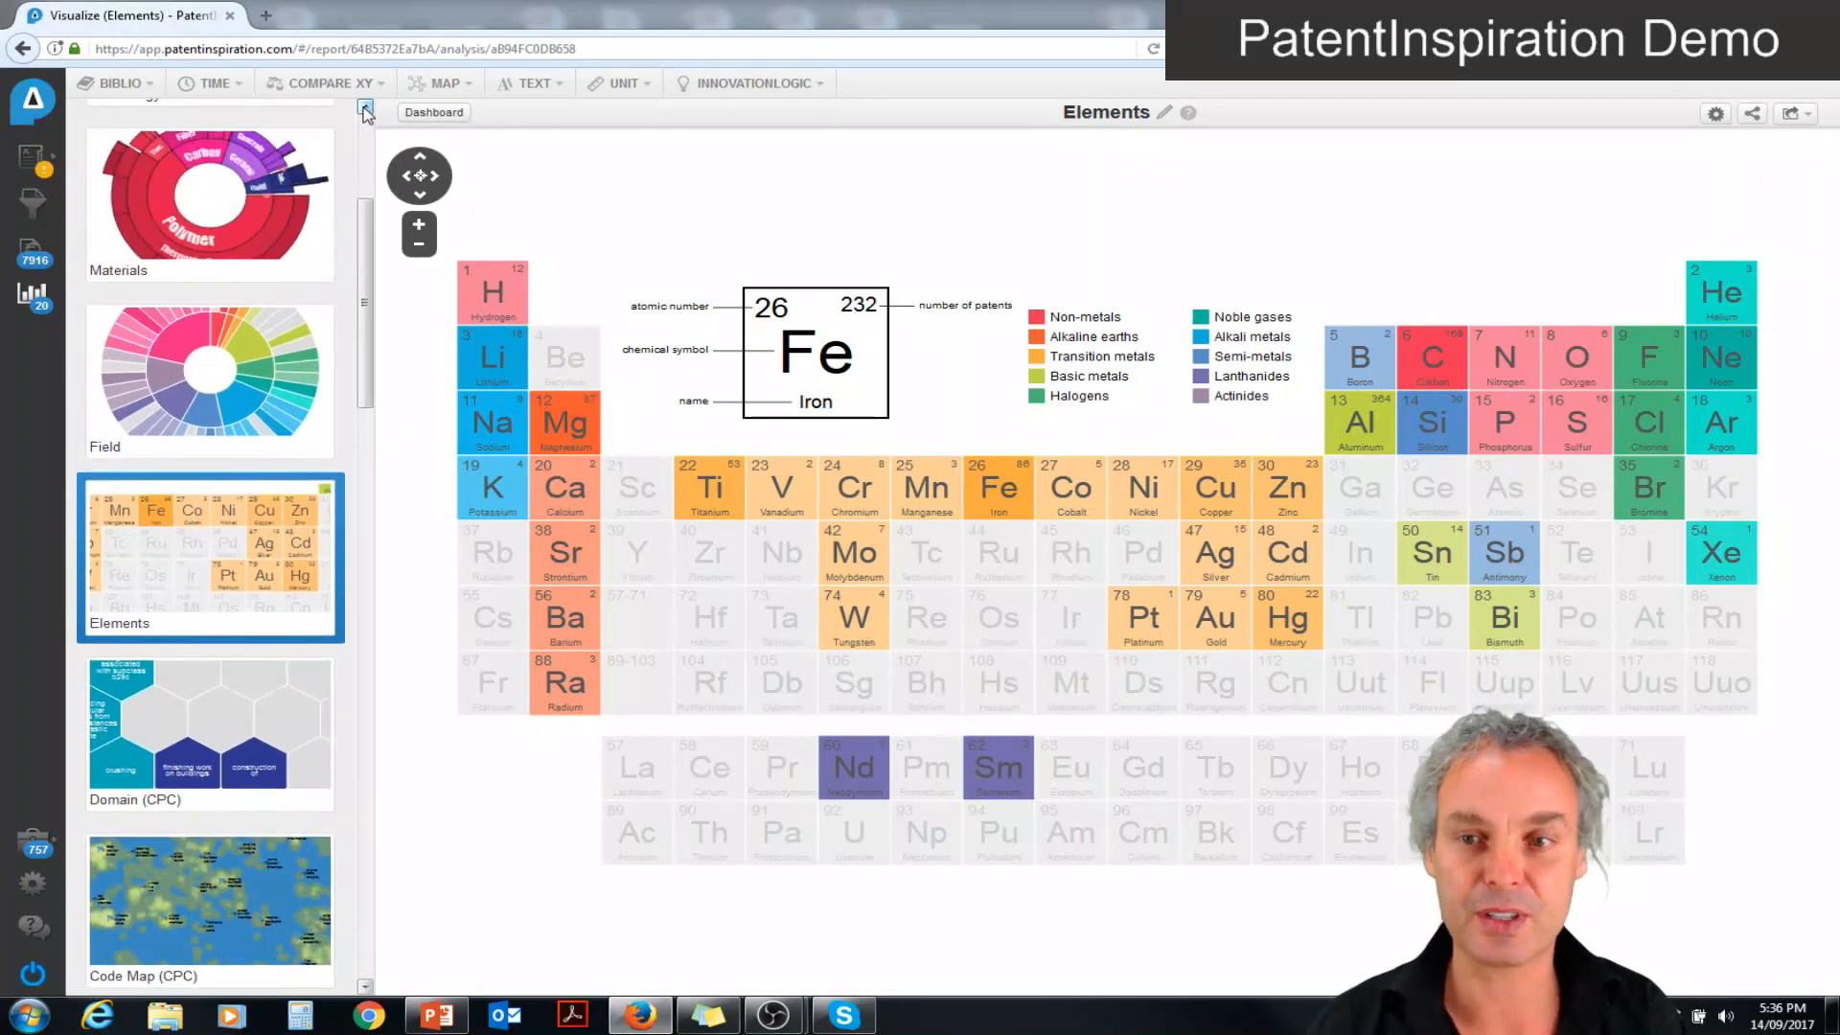
click(210, 196)
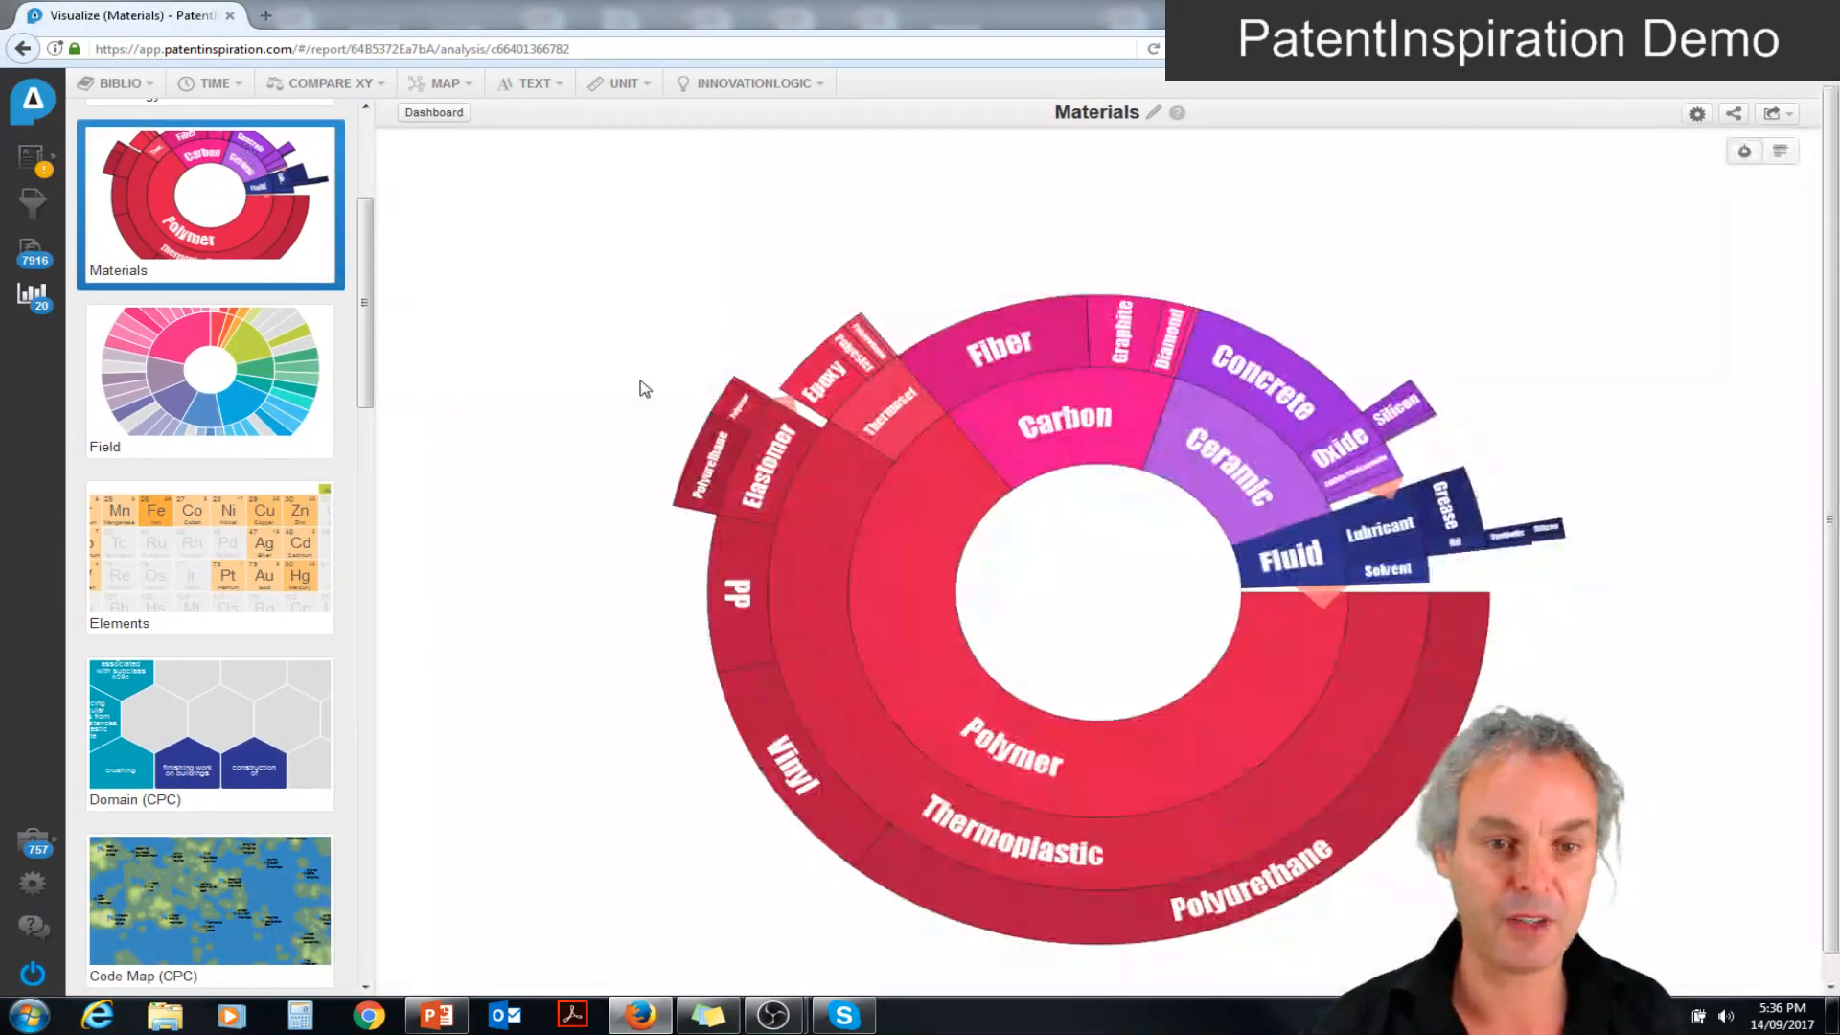
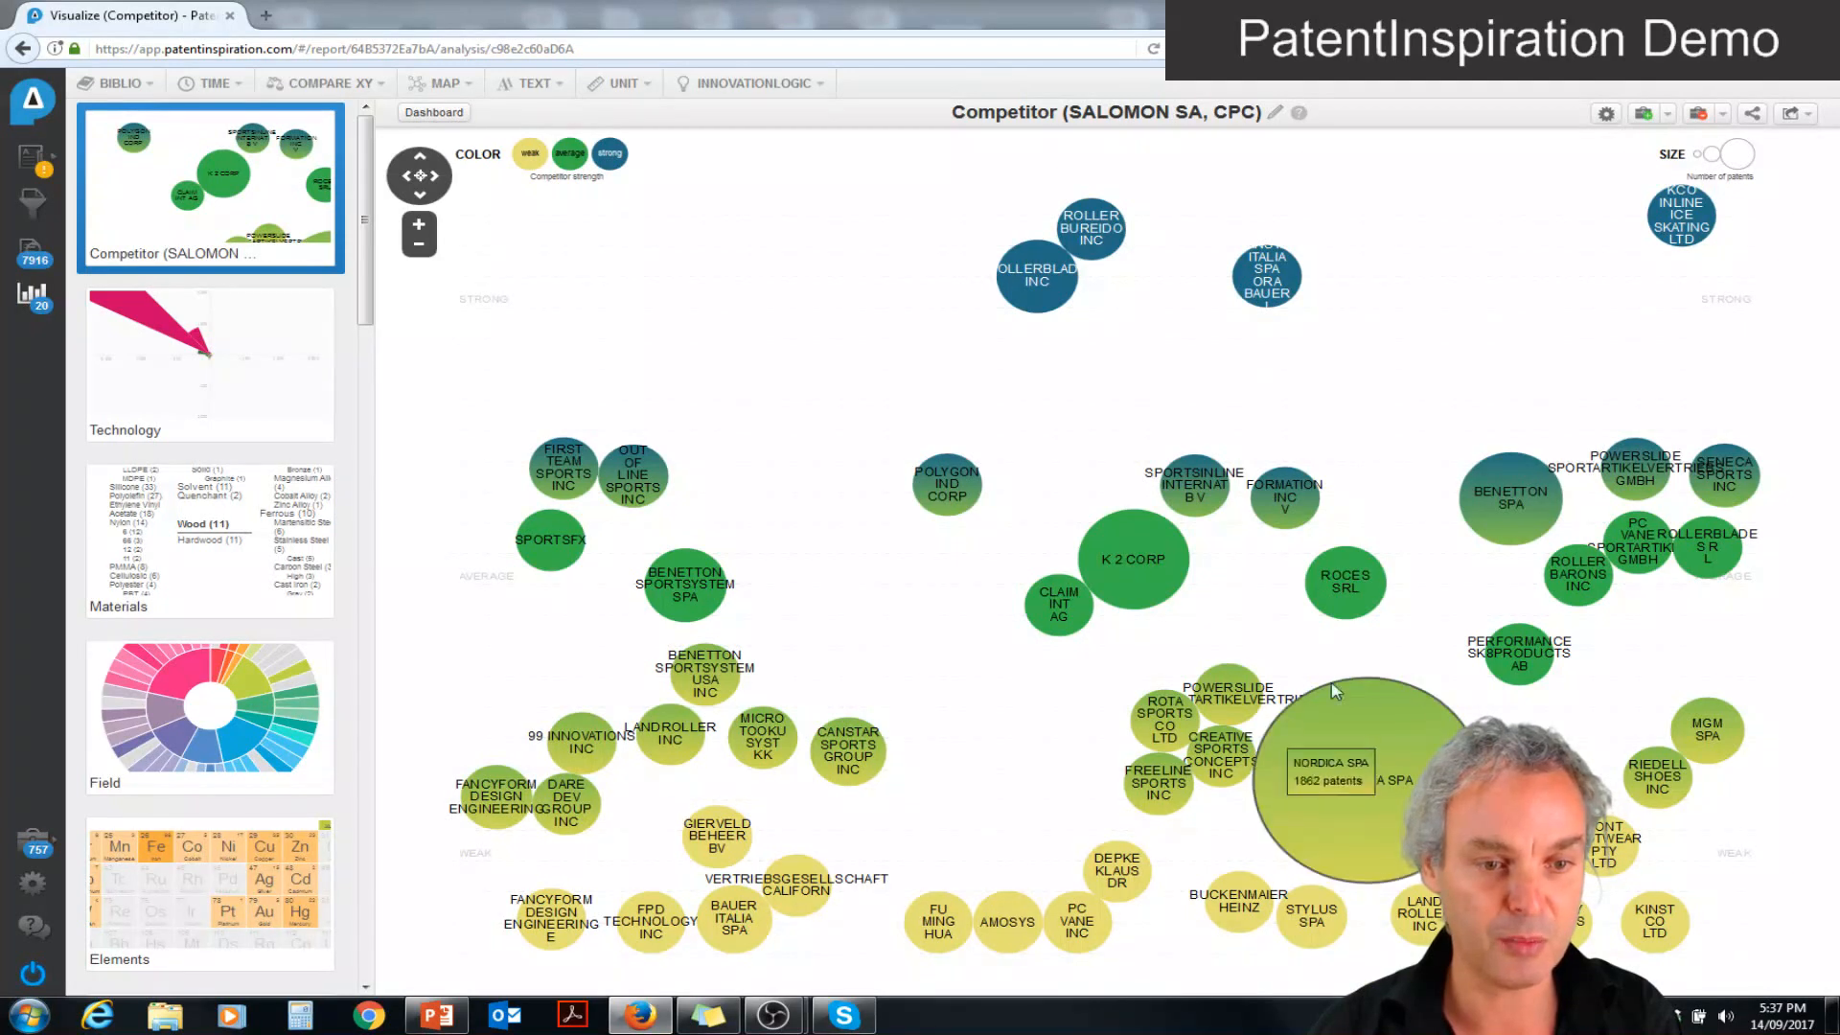
Add the Glossary, Nouns, Problems and Trademarks text templates to the report
mouse_move(1102, 582)
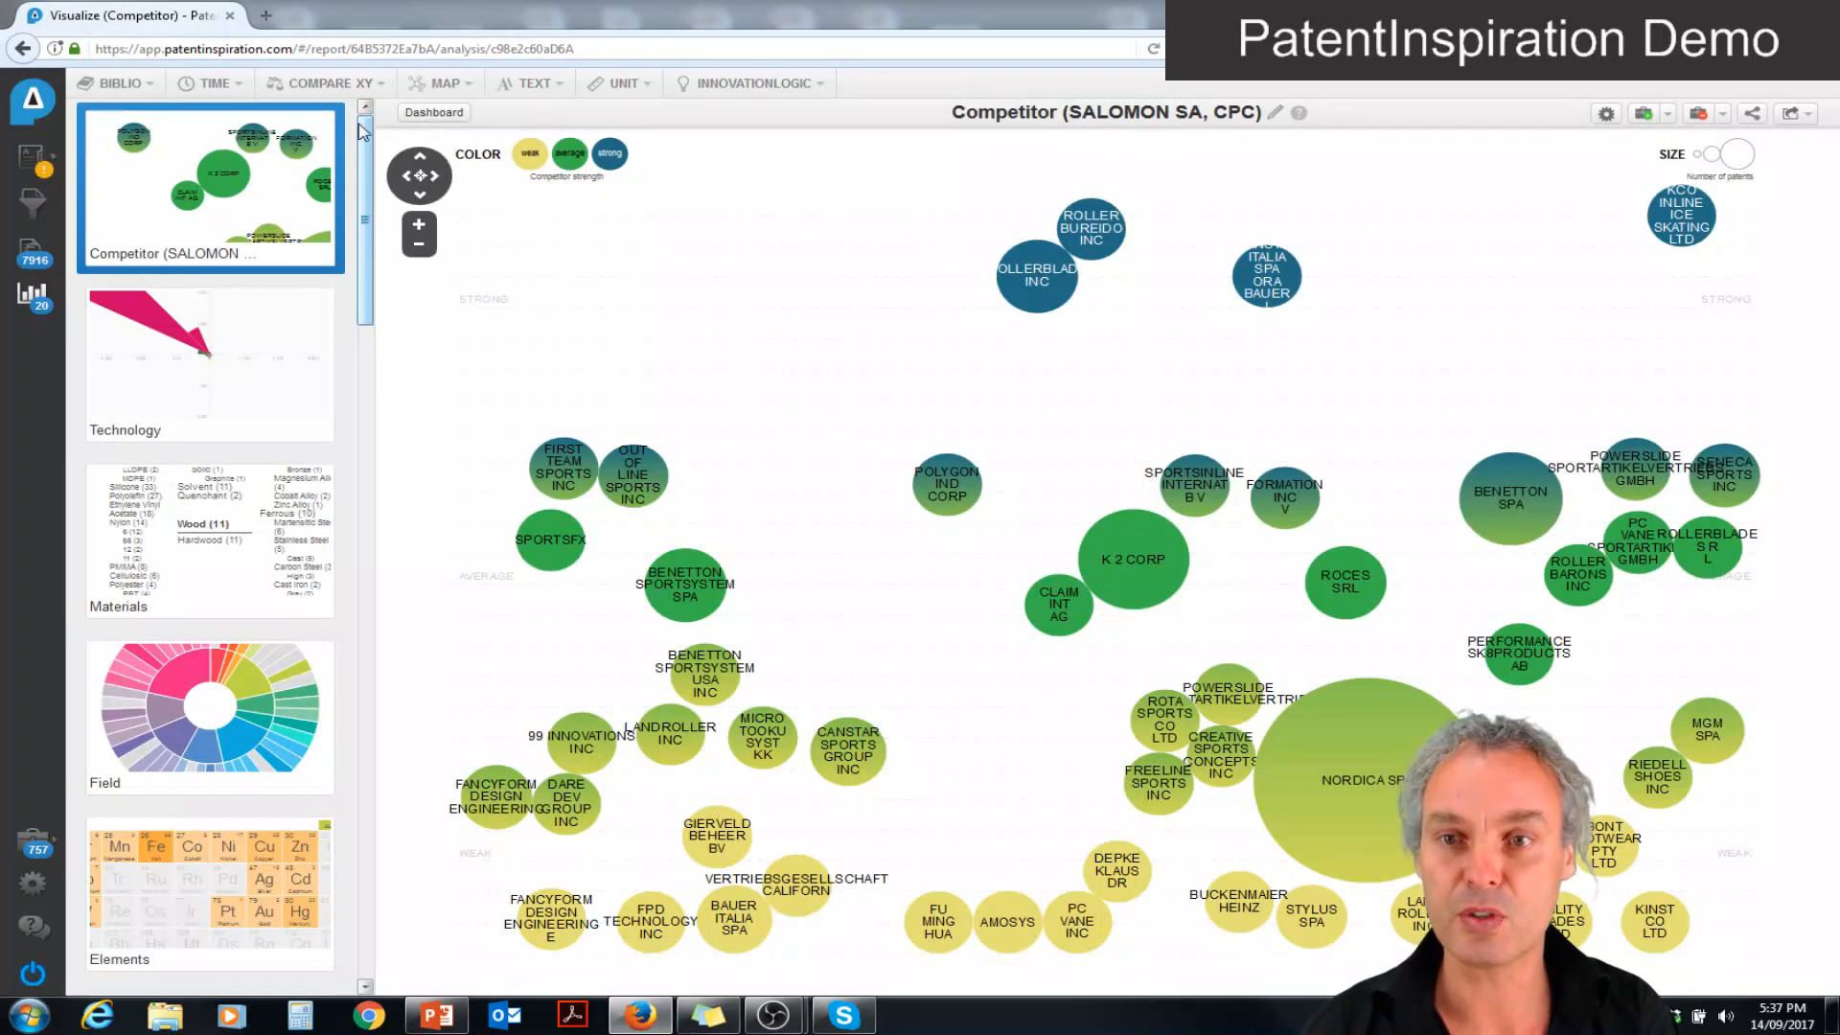
click(538, 86)
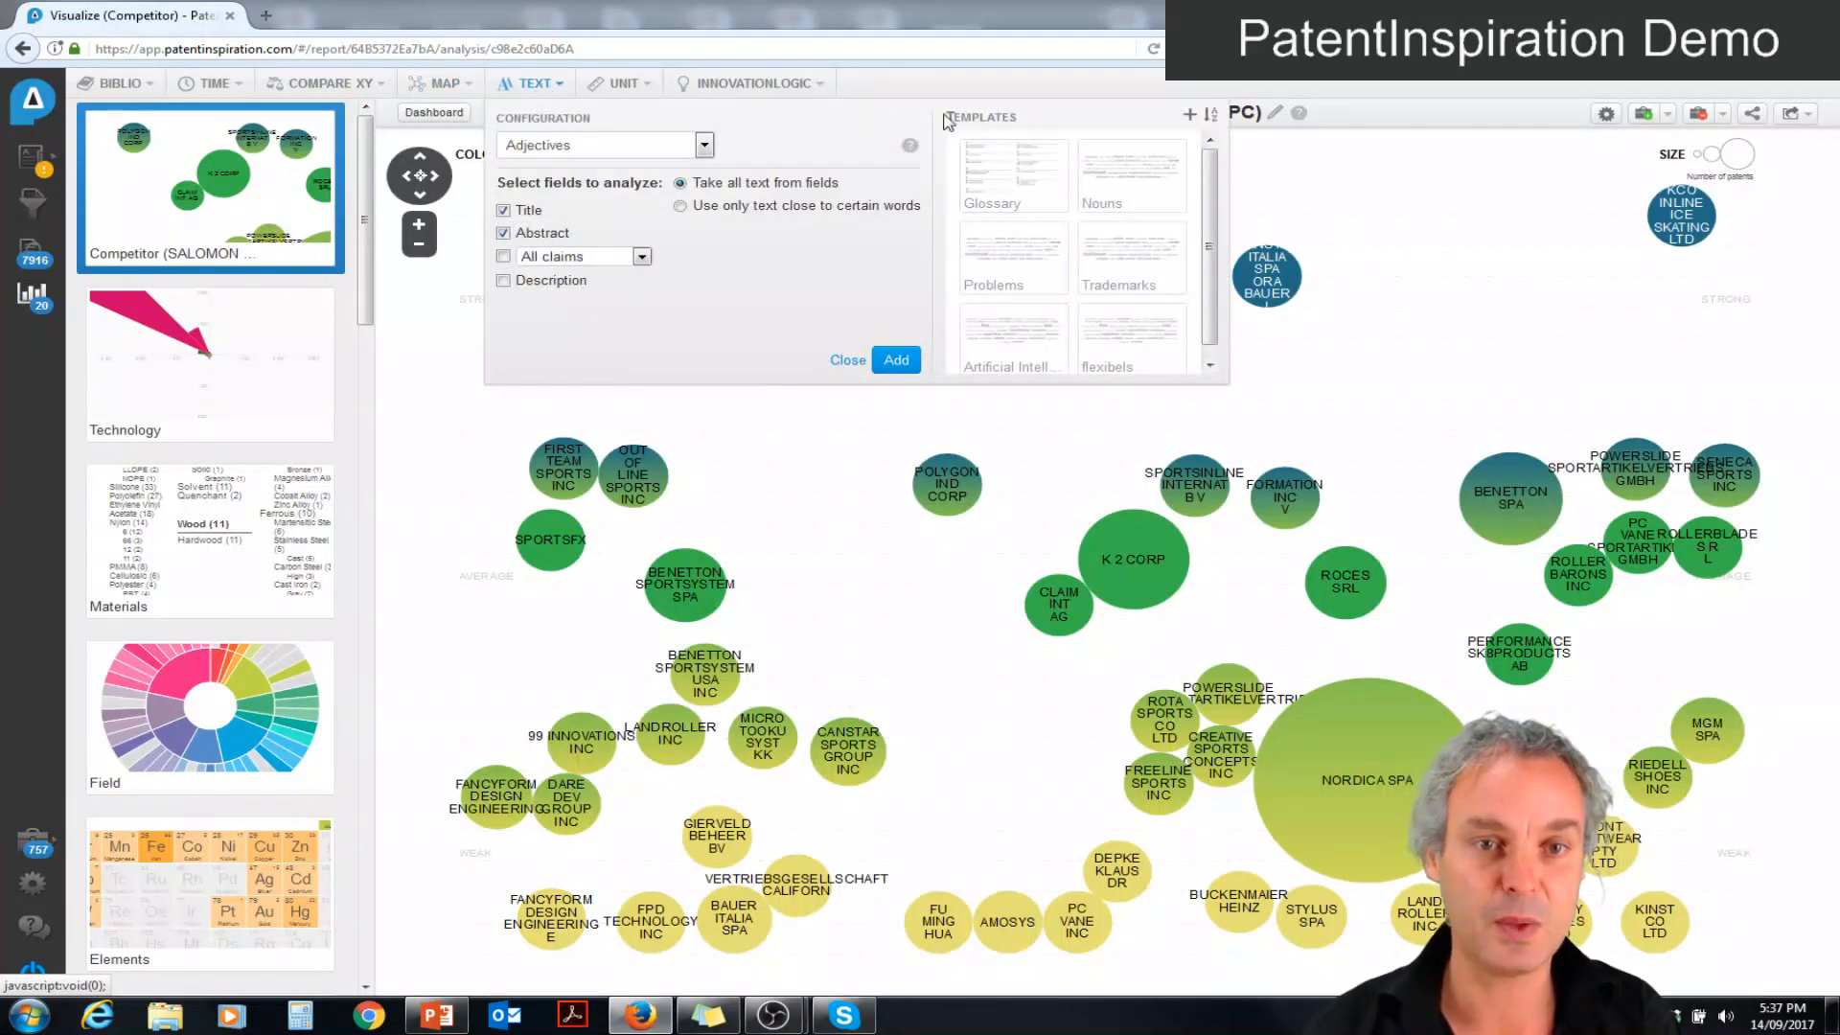
click(1029, 163)
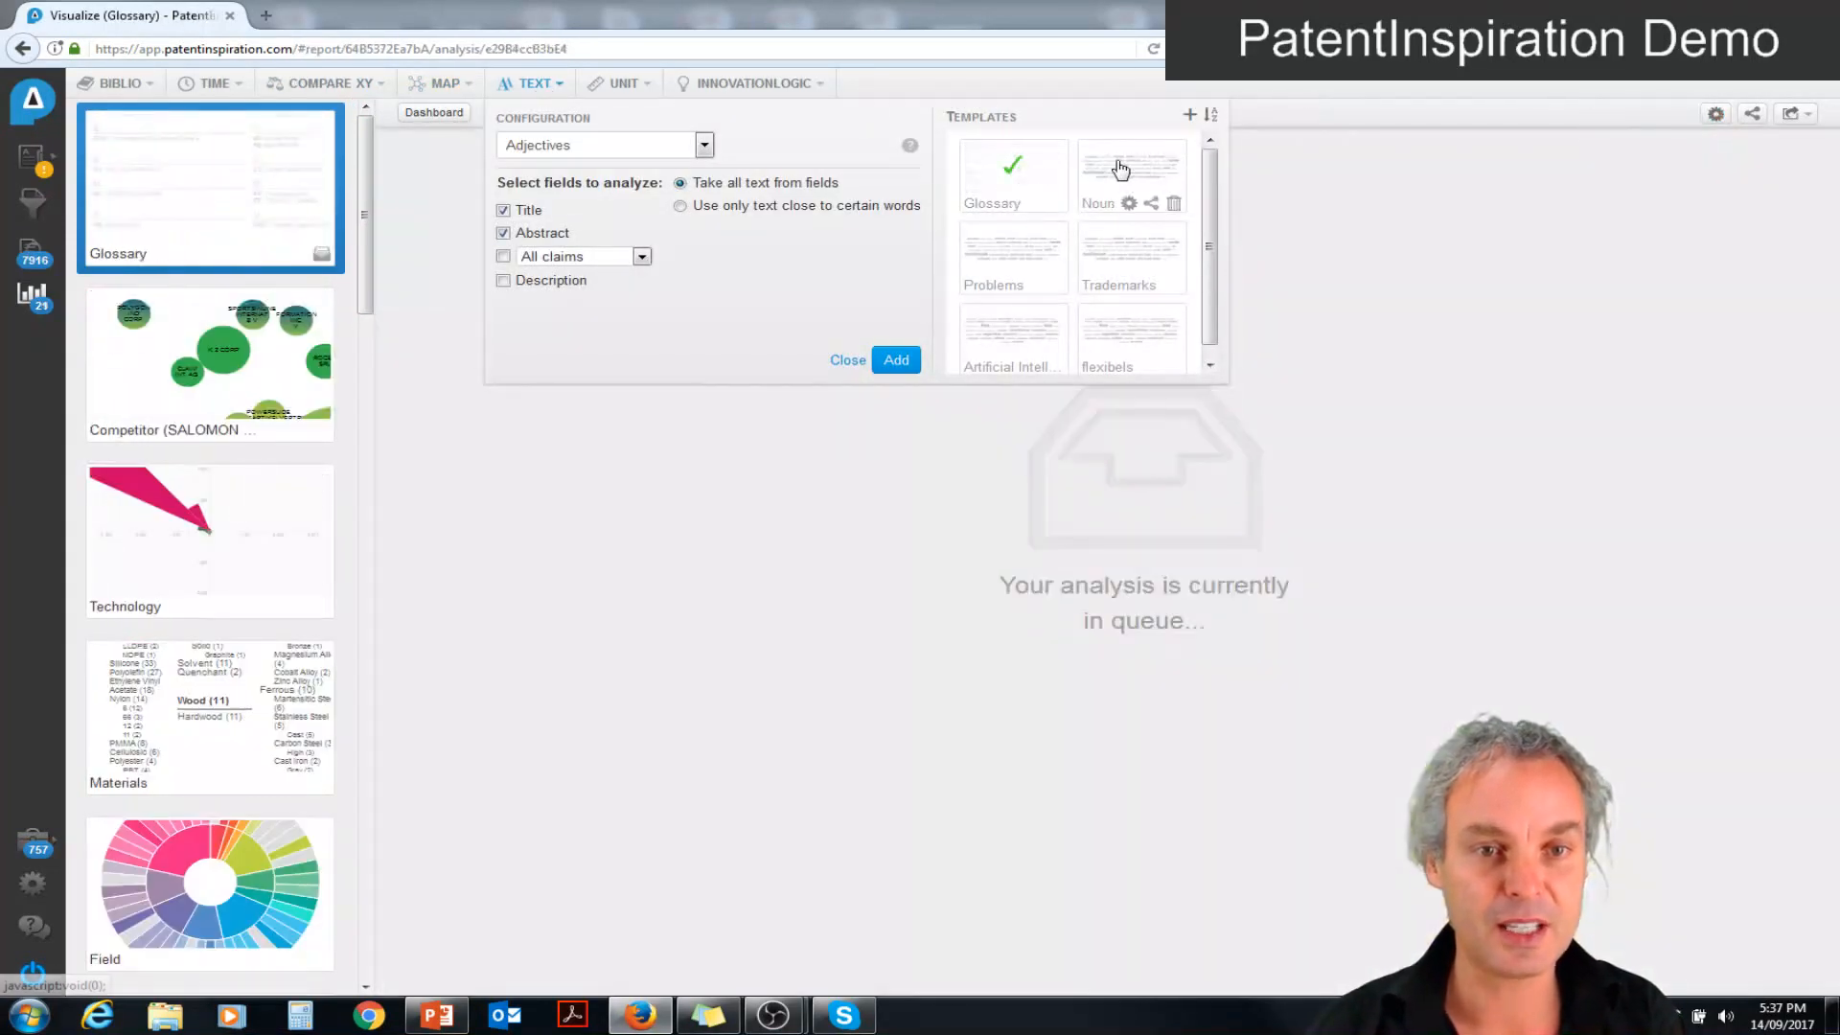
click(1121, 169)
click(989, 253)
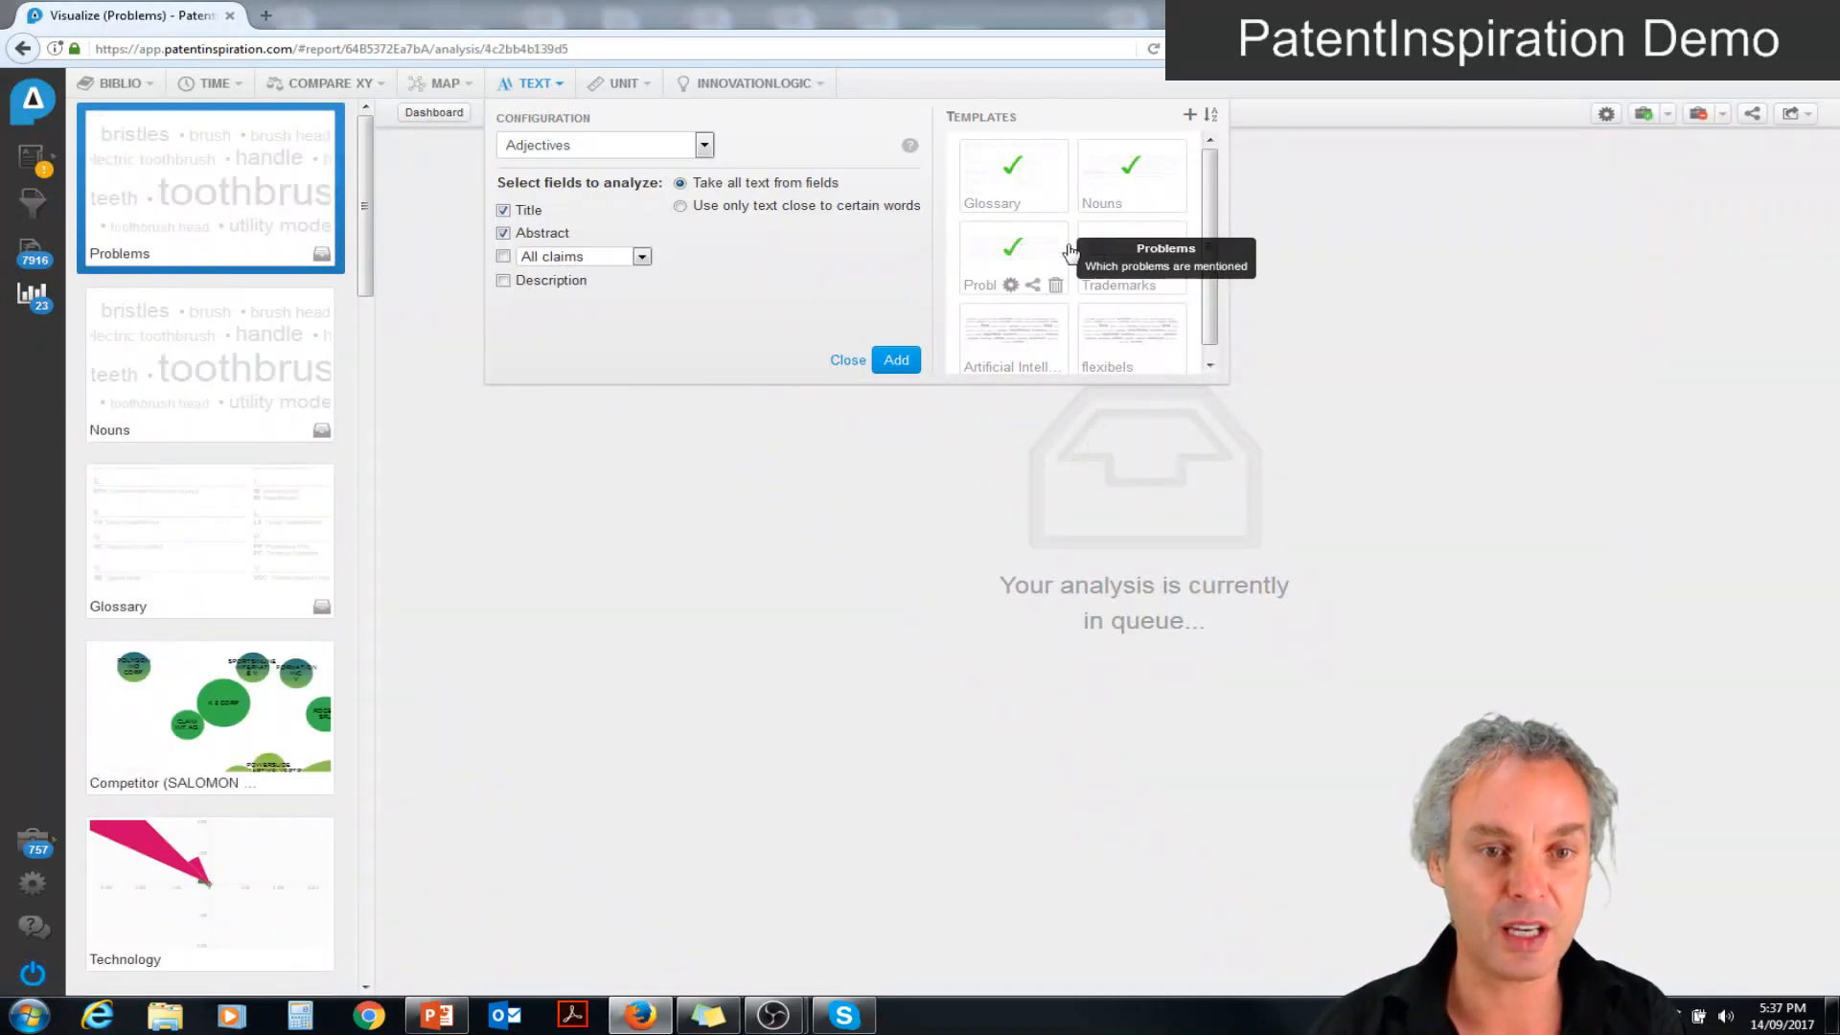
click(1126, 261)
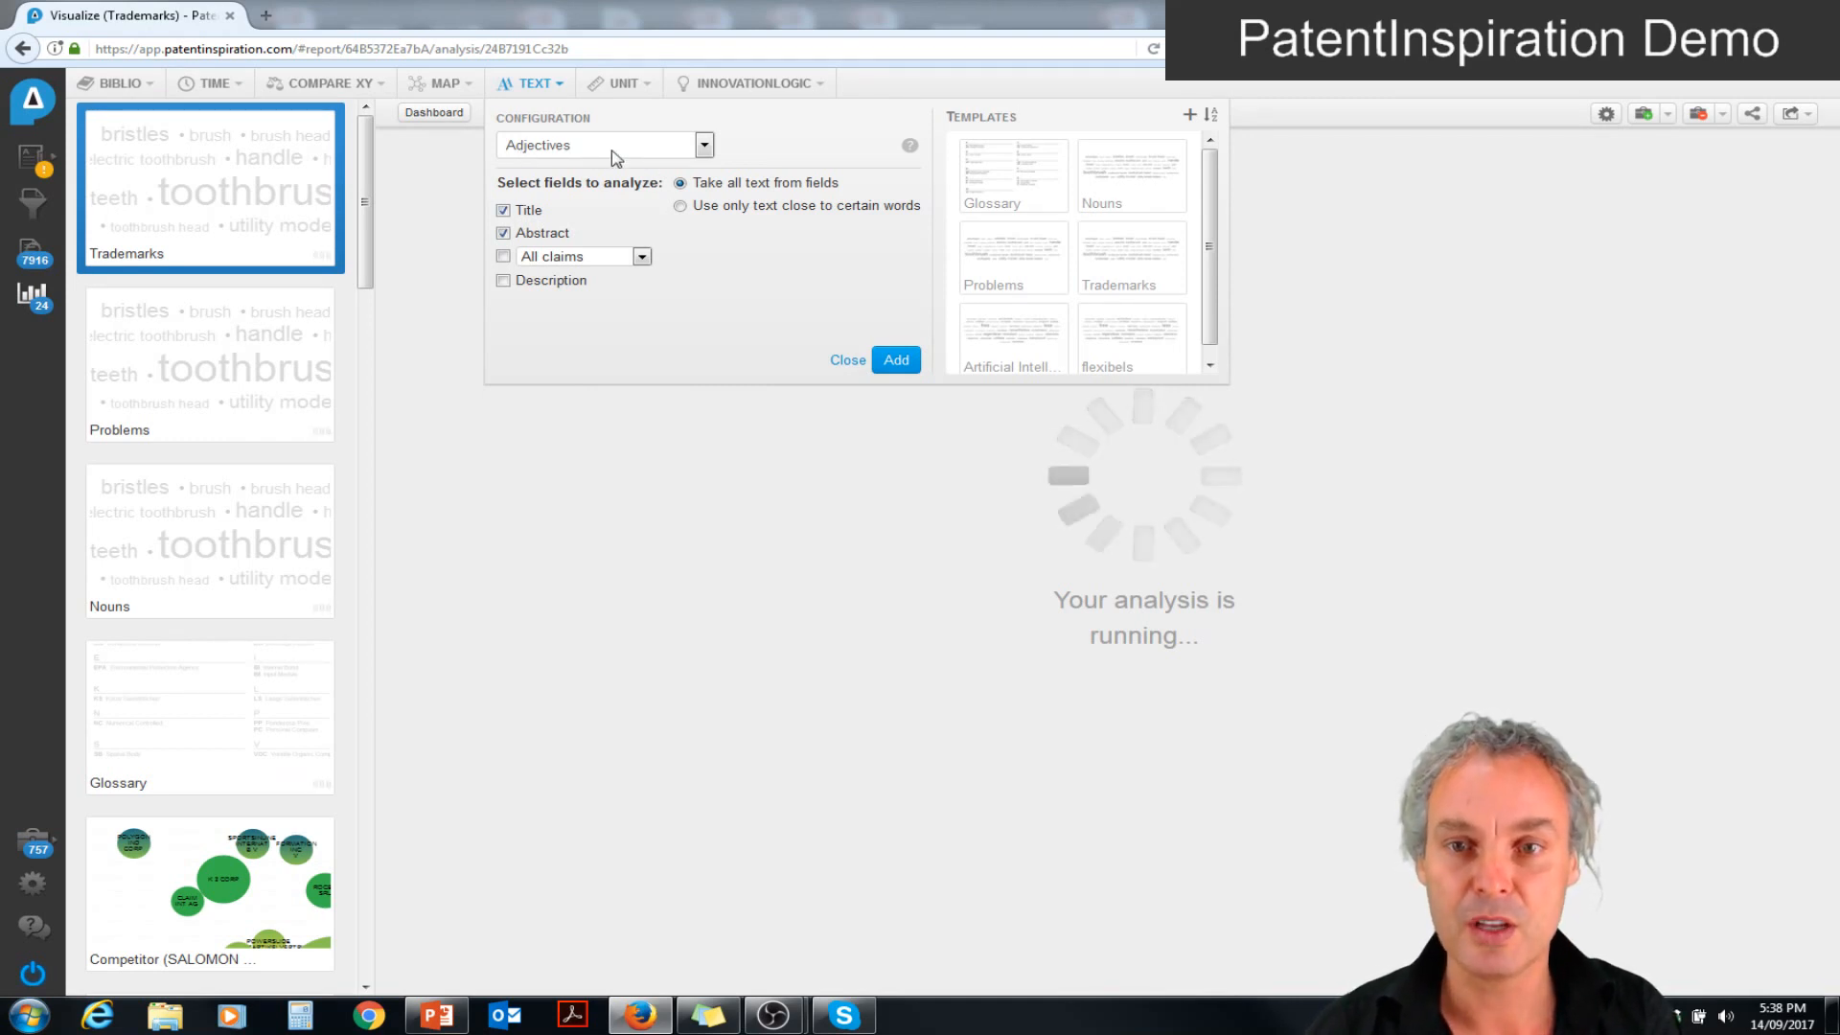
Add an Adjectives text analysis of the titles only, limited to 1 word near the term "wheel*"
click(680, 206)
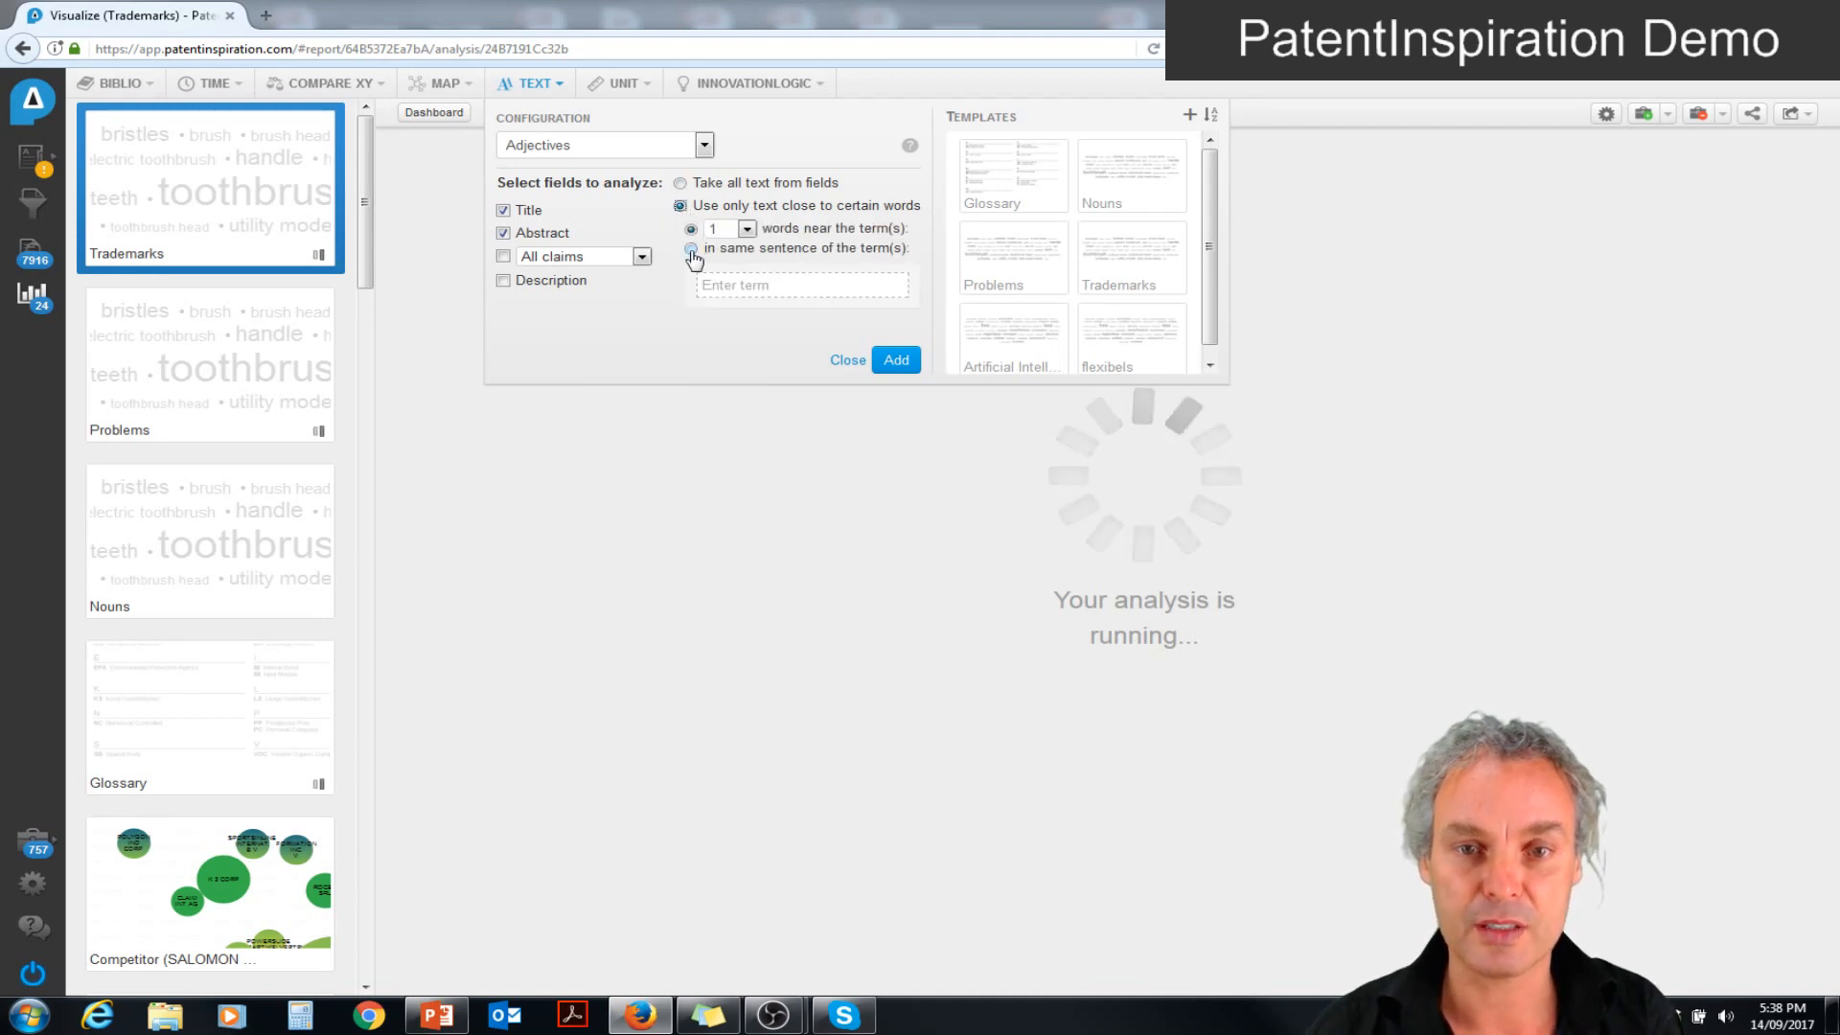
click(691, 230)
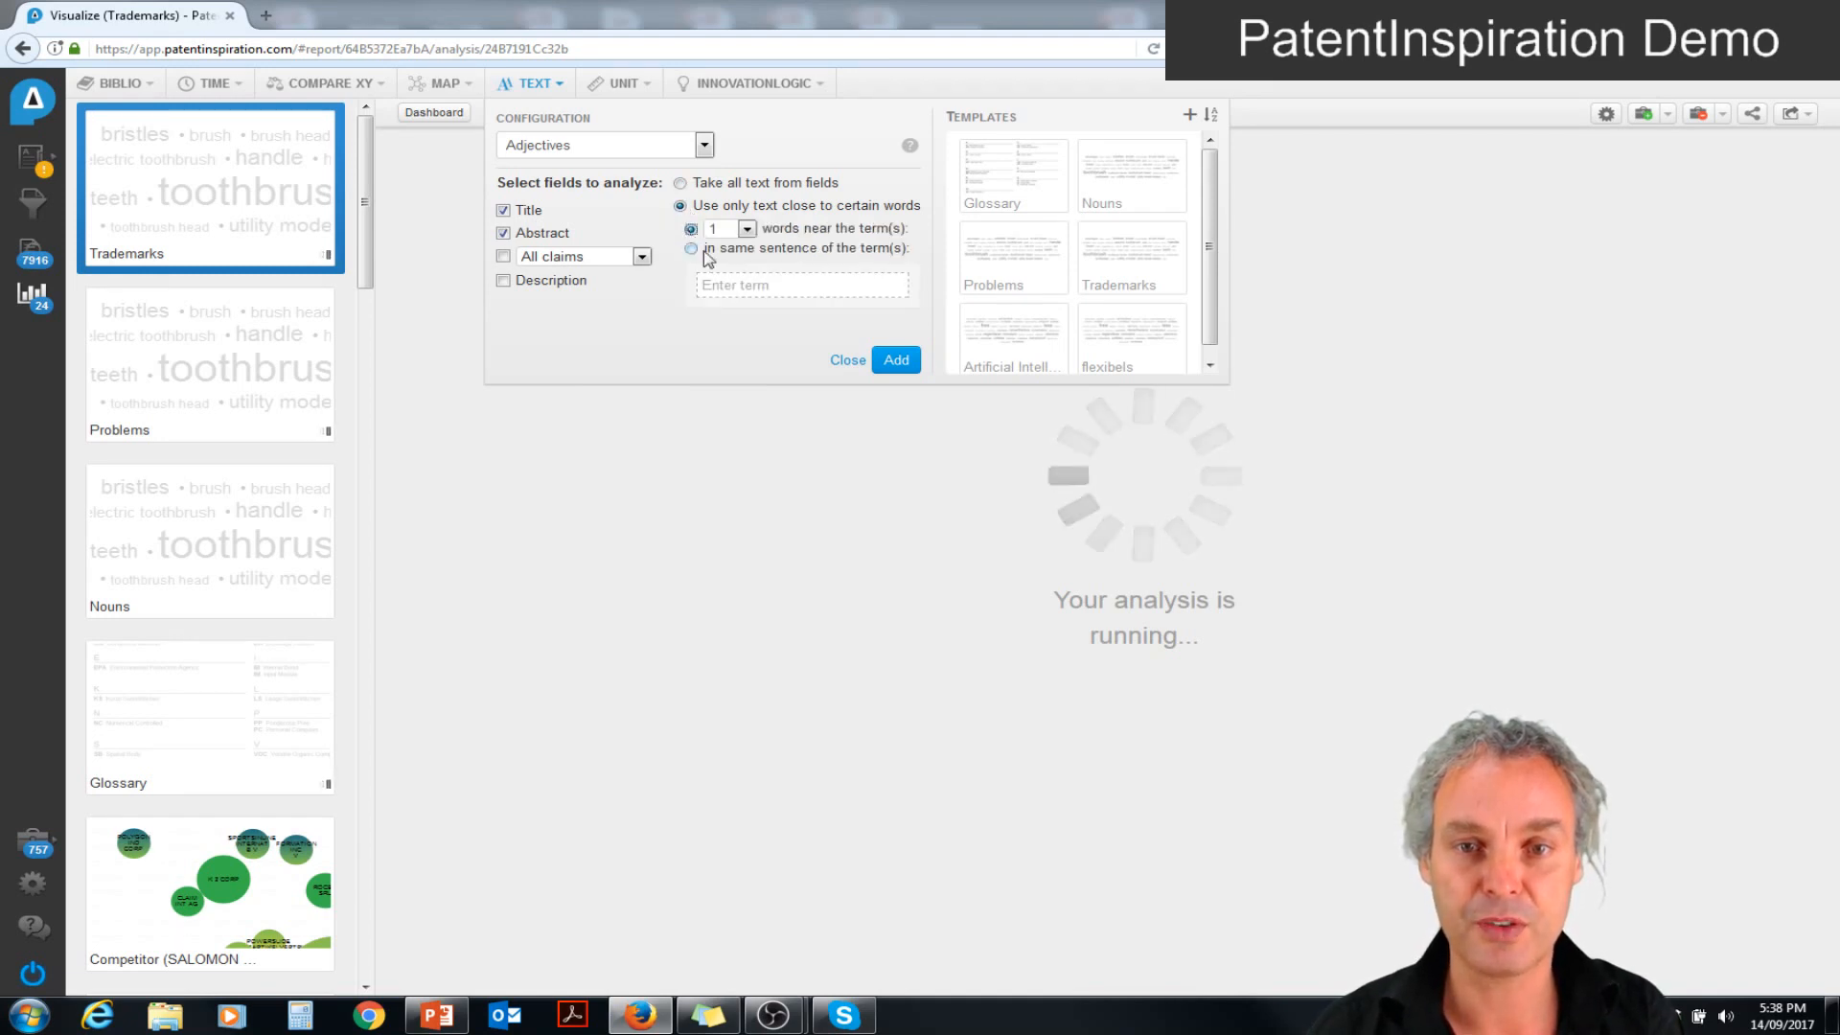
click(717, 285)
text(wheel*)
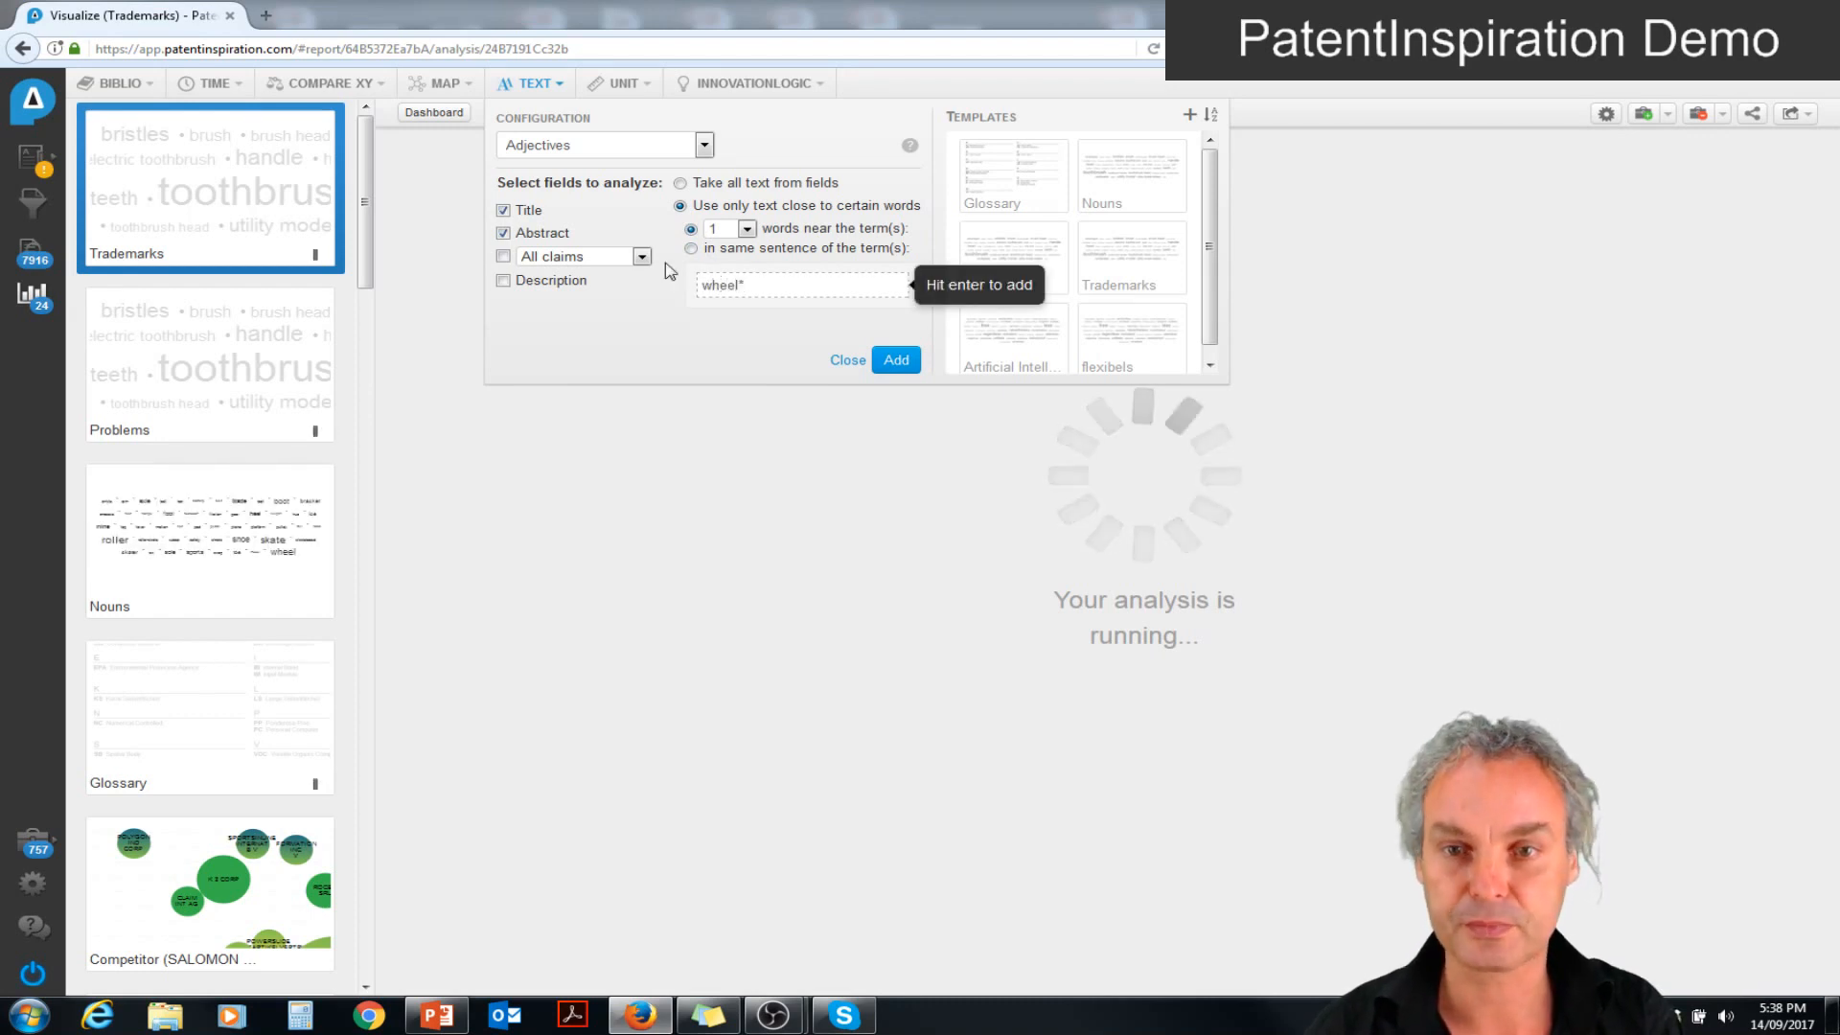
click(503, 233)
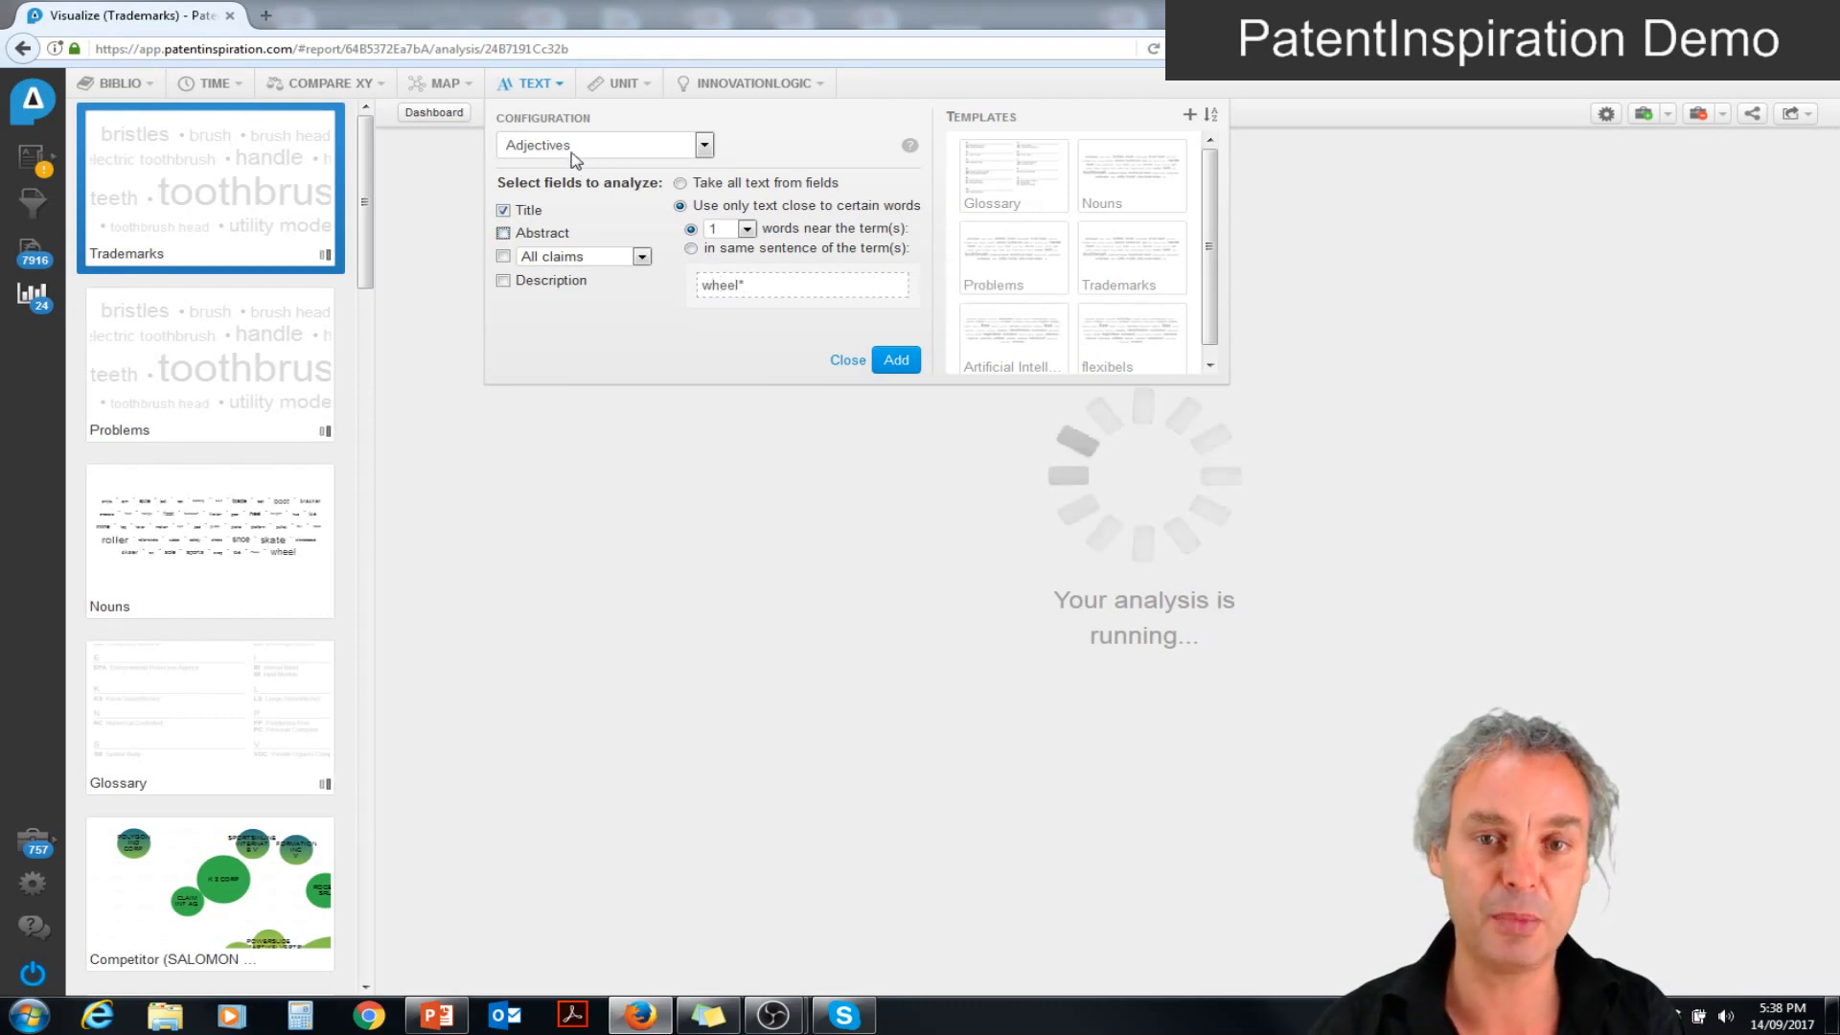
click(901, 361)
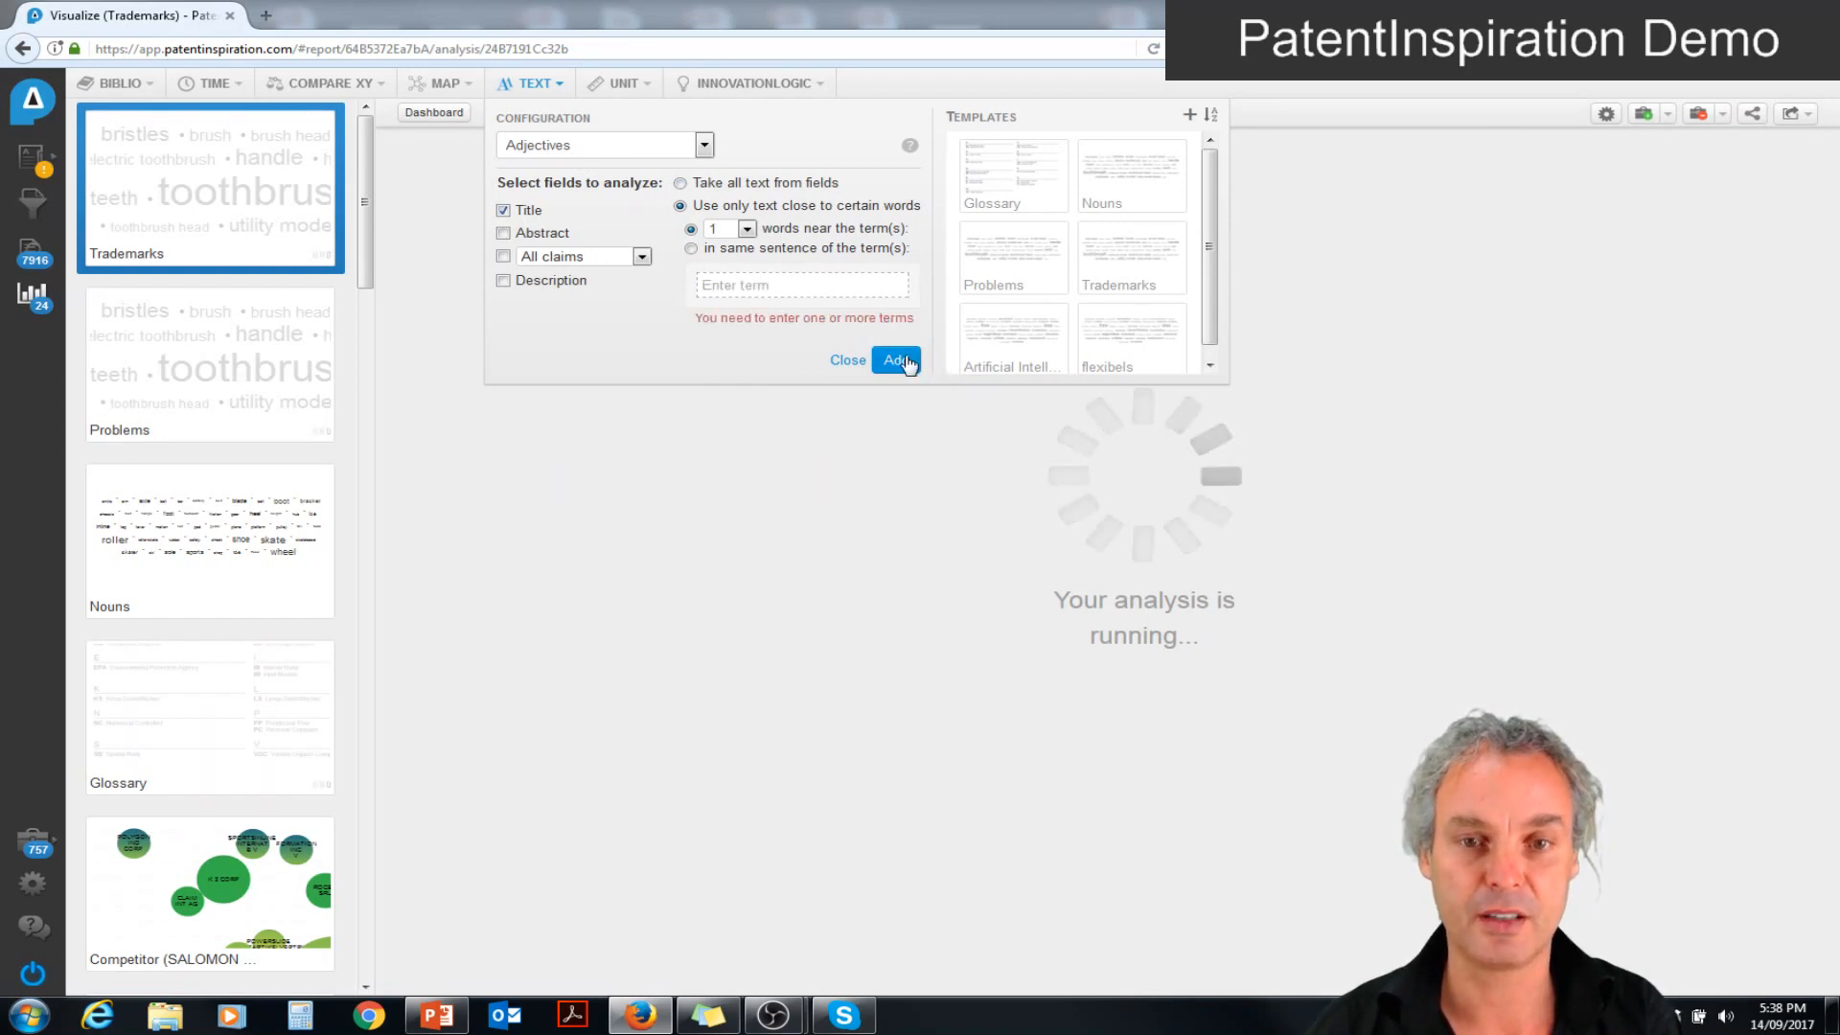
click(775, 284)
text(we)
key(BackSpace)
text(heel*)
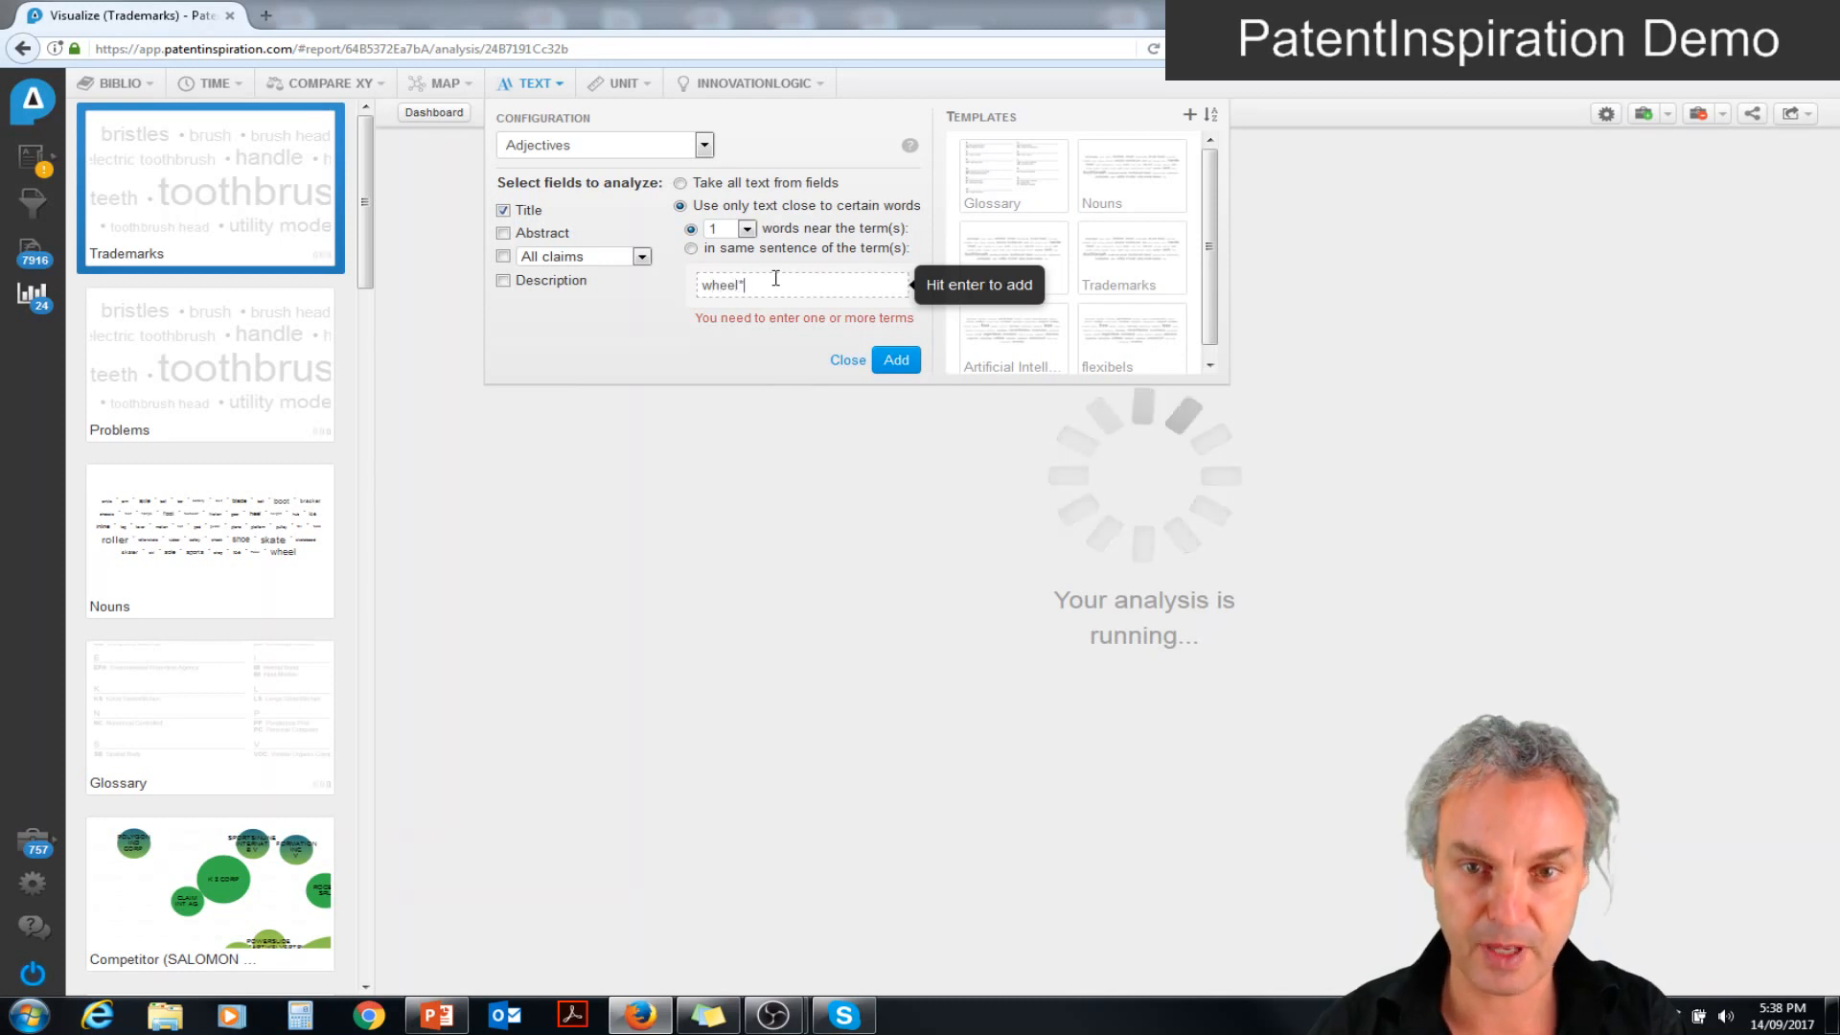
key(Return)
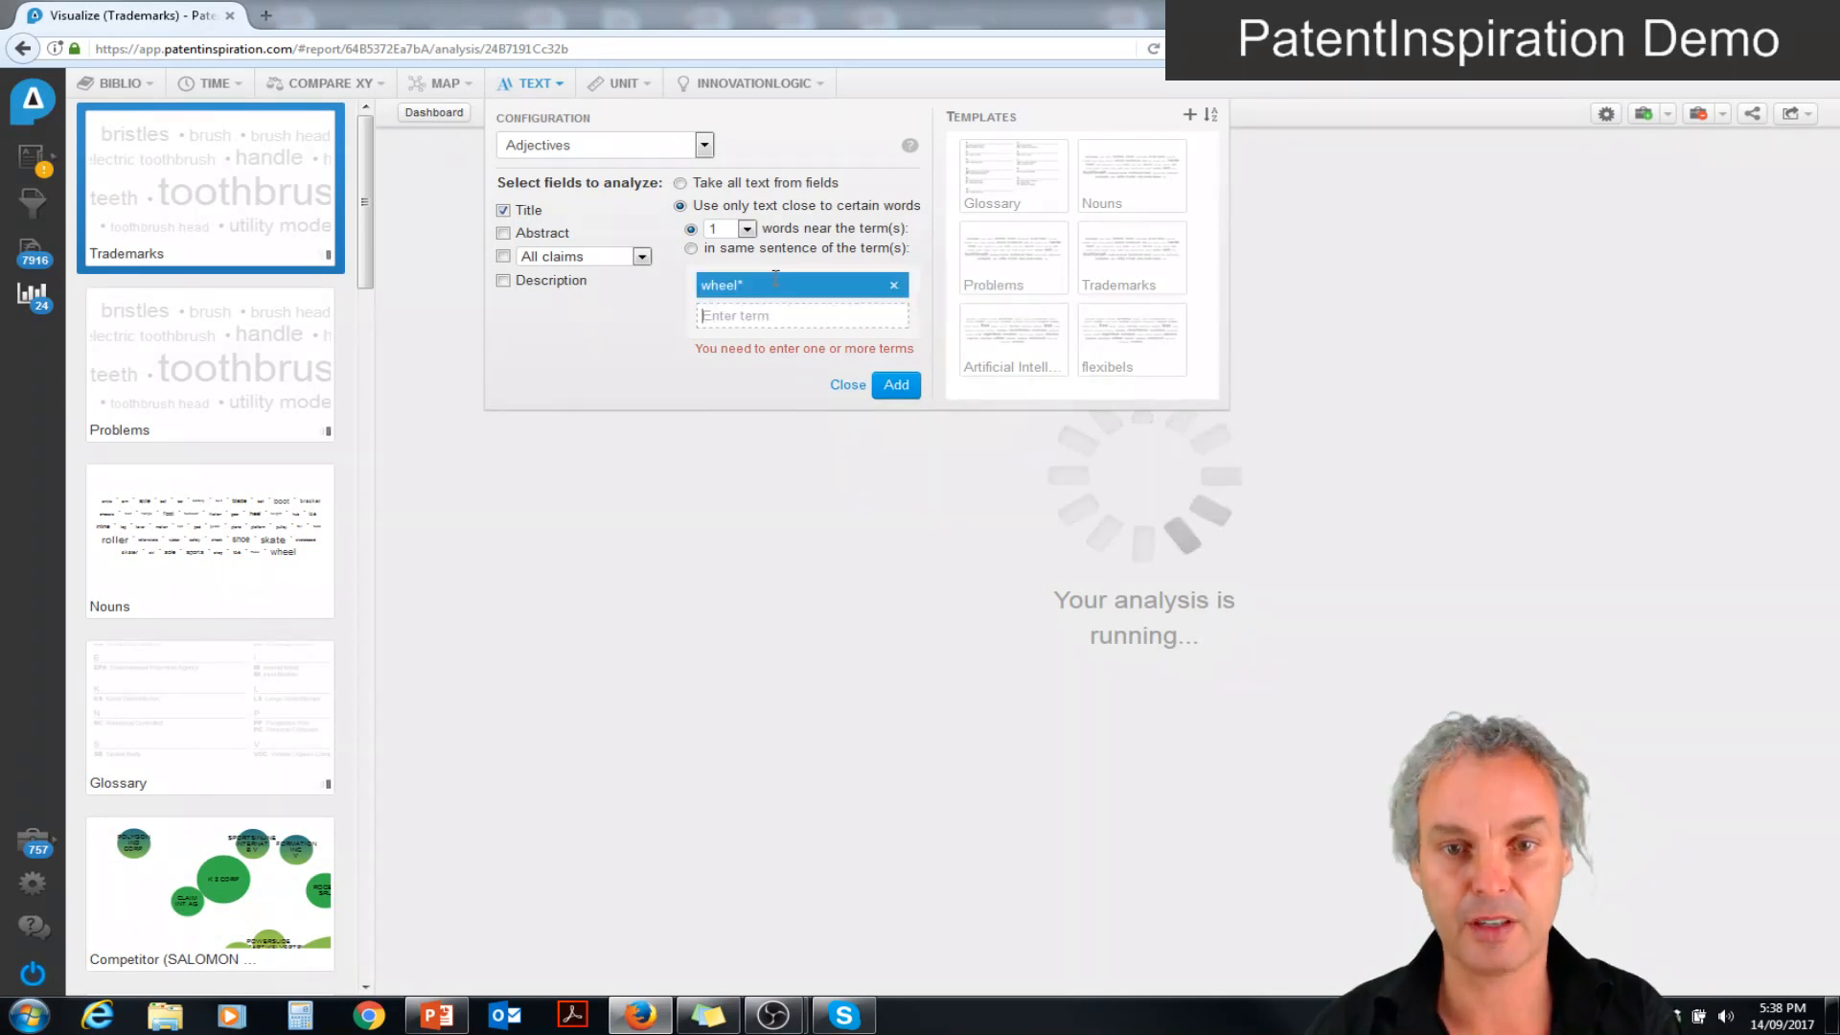
click(896, 385)
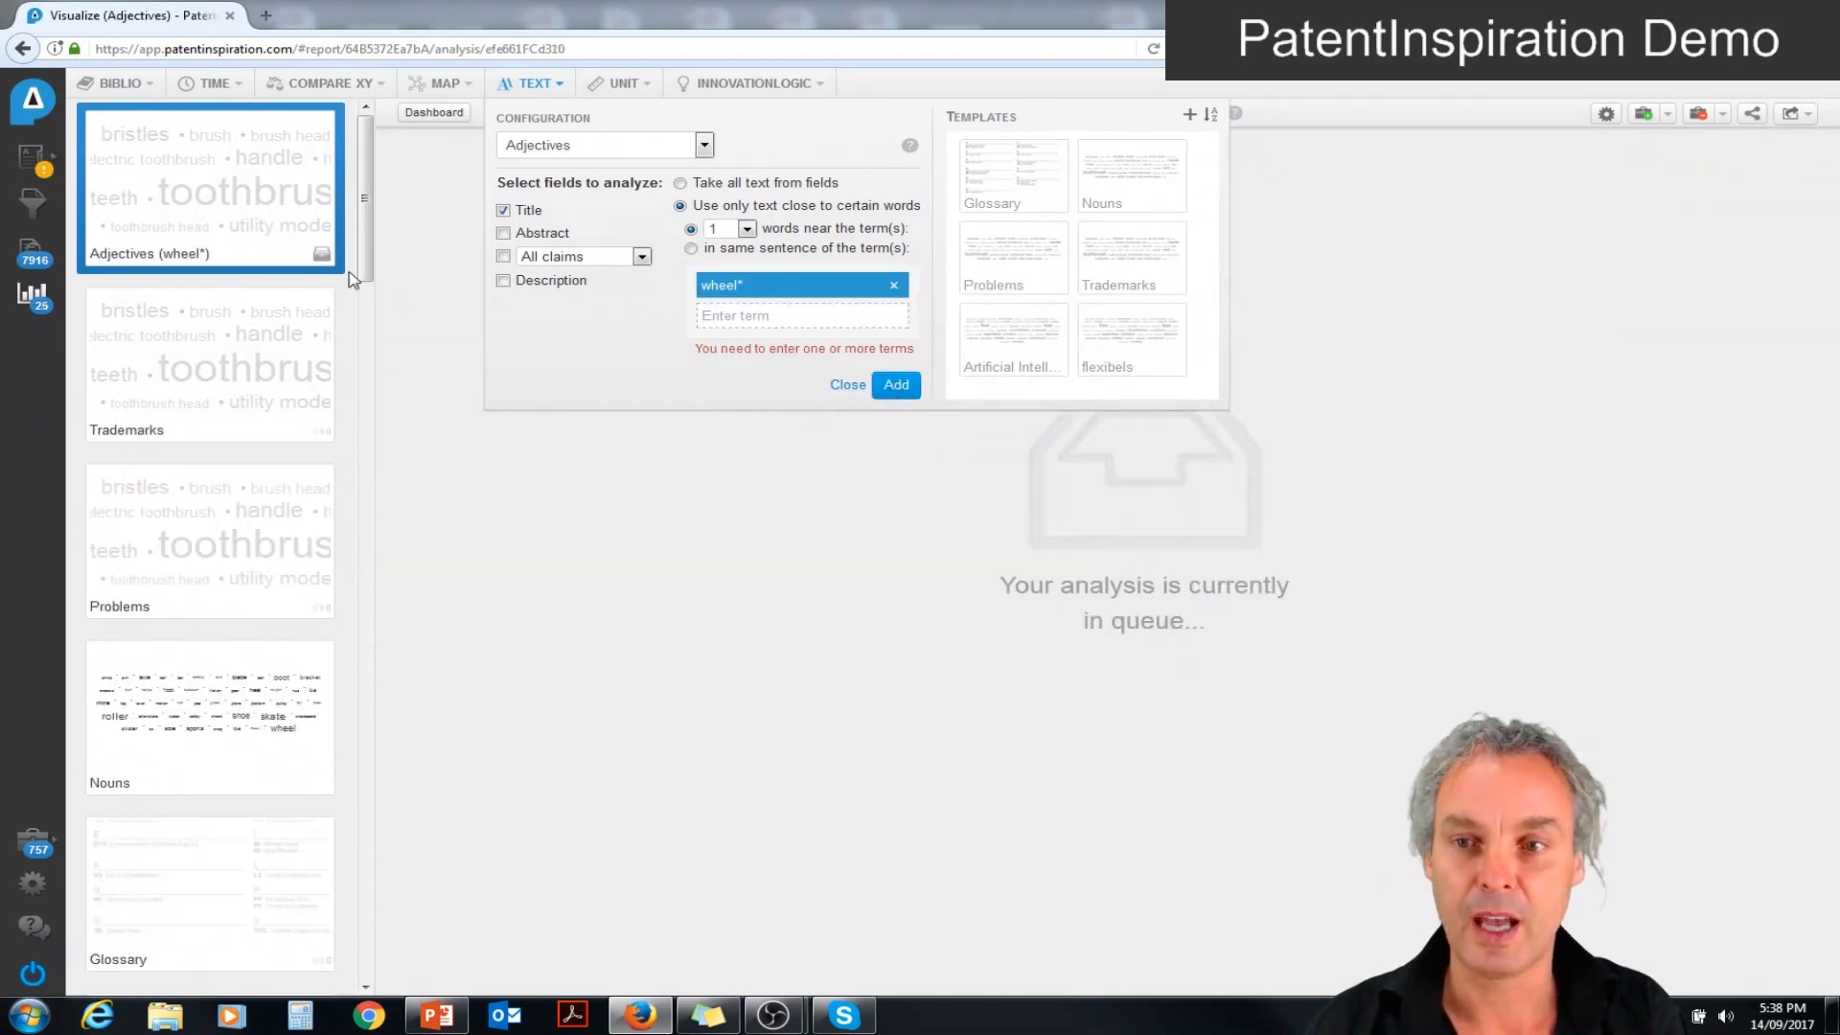
Open the Glossary analysis from the overview of all analyses and examine its abbreviations
click(26, 300)
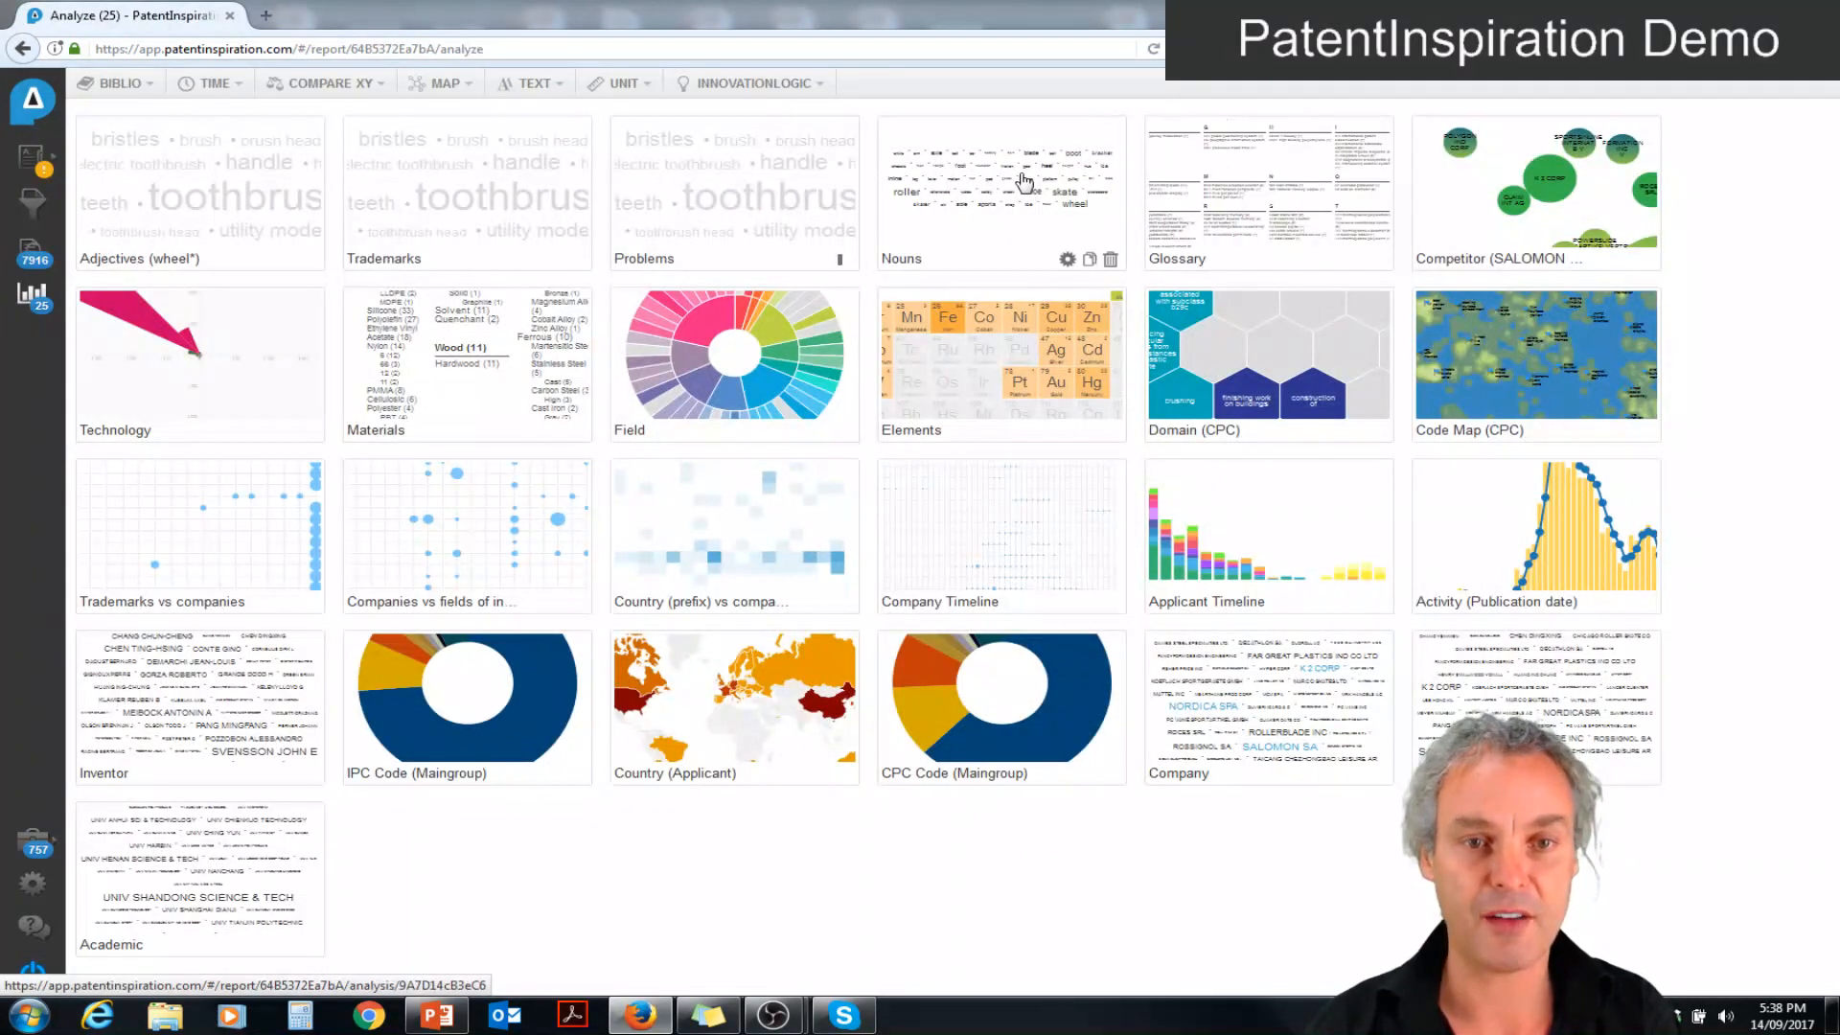
click(1237, 194)
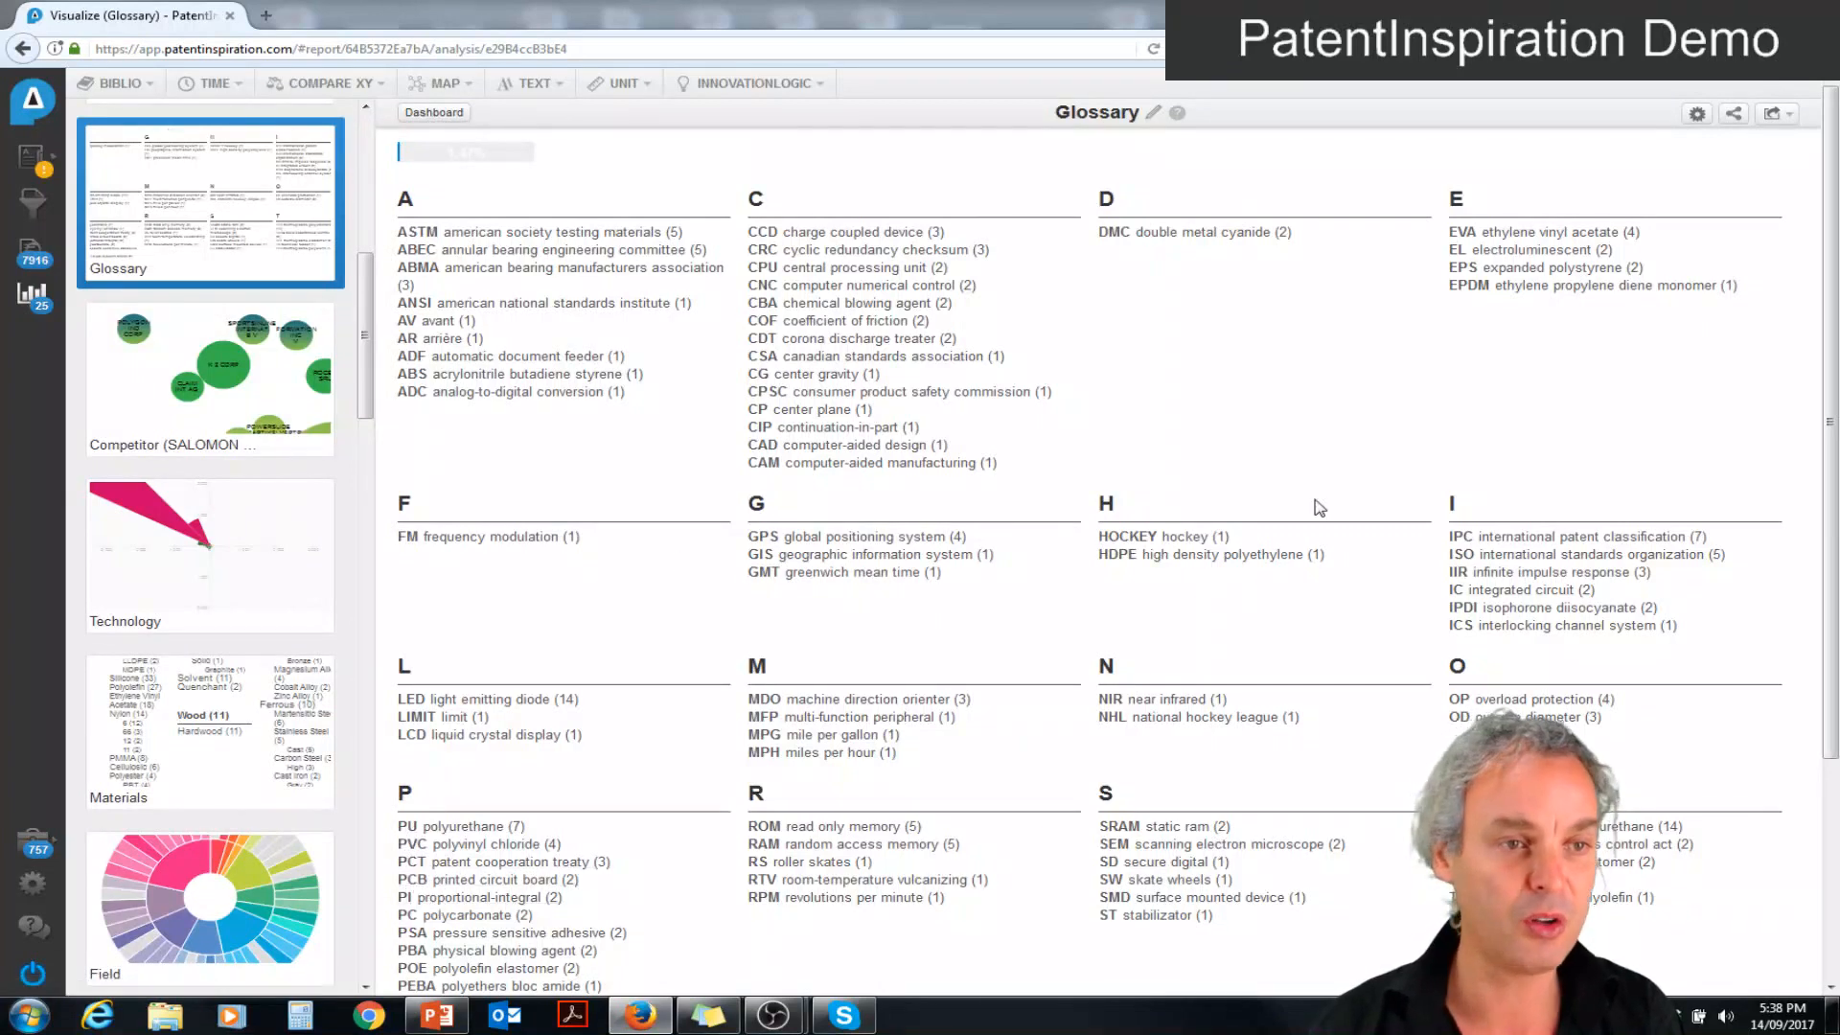
mouse_move(1830, 223)
mouse_down()
mouse_move(1831, 431)
mouse_move(1828, 217)
mouse_up()
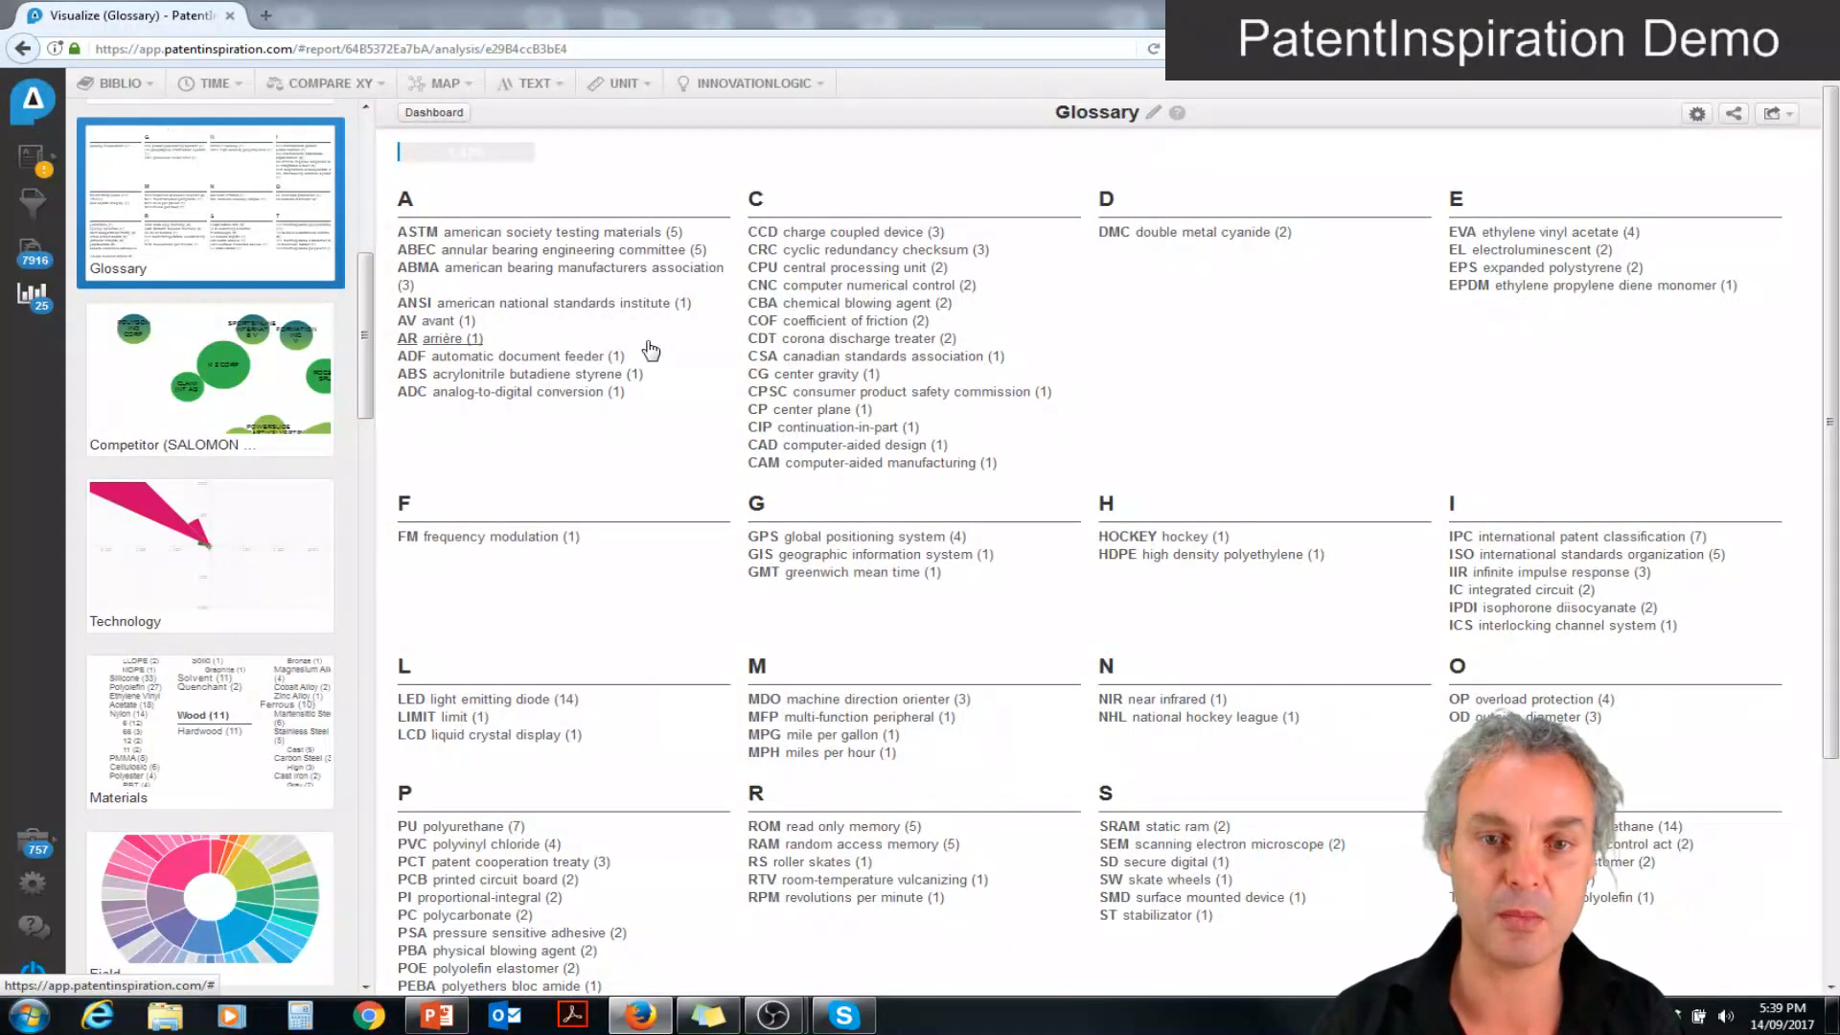
Open the Adjectives (wheel*) analysis and rename it "Type of wheels"
drag(364, 296, 364, 132)
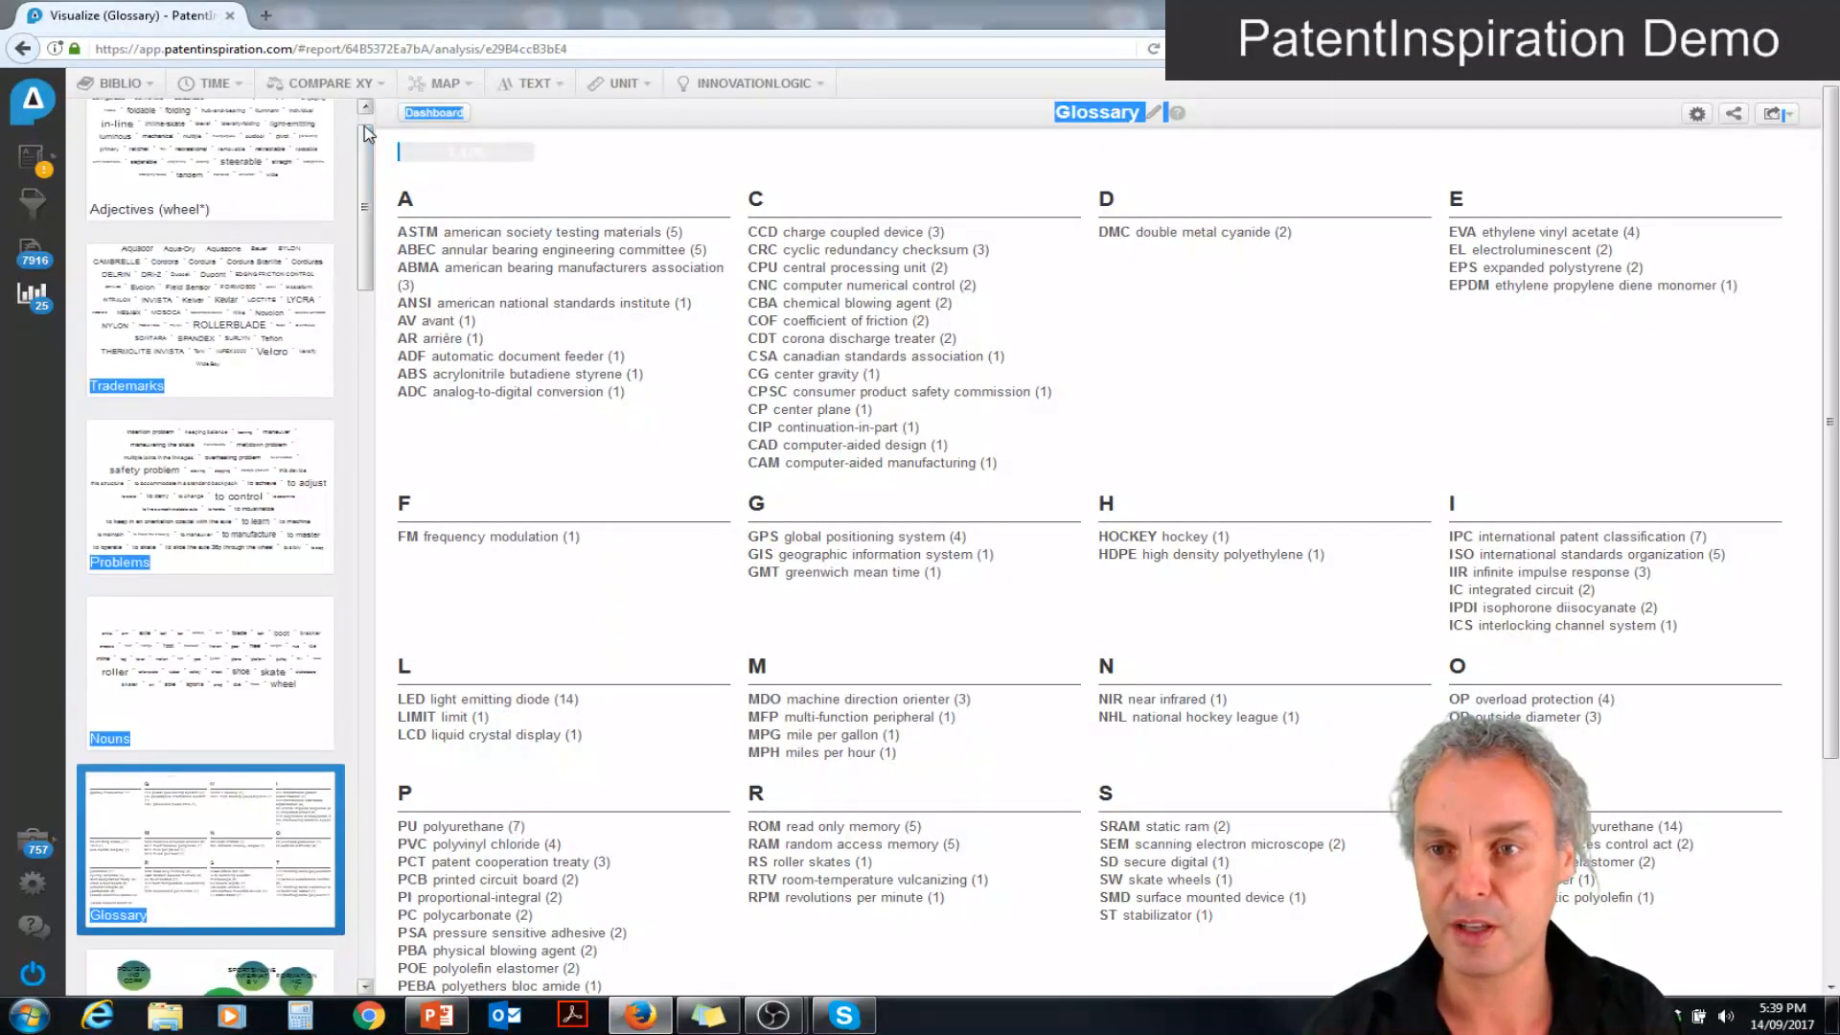
click(251, 168)
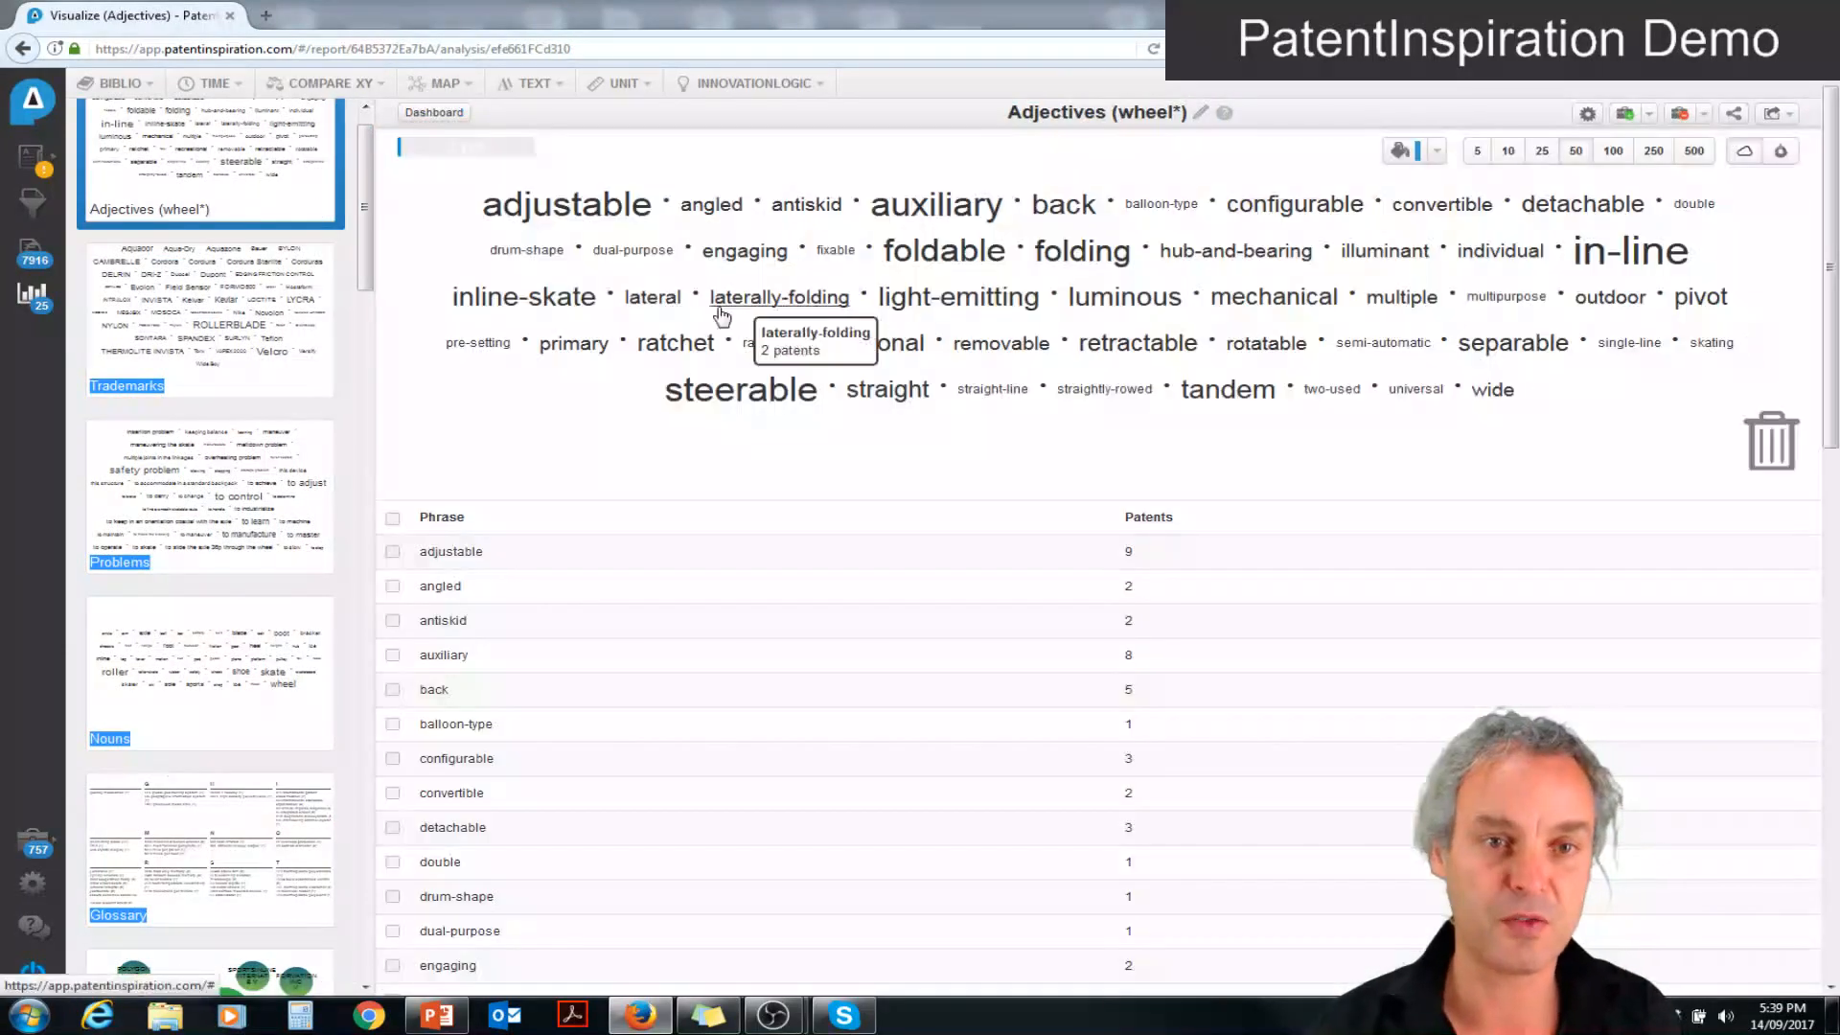
click(1198, 112)
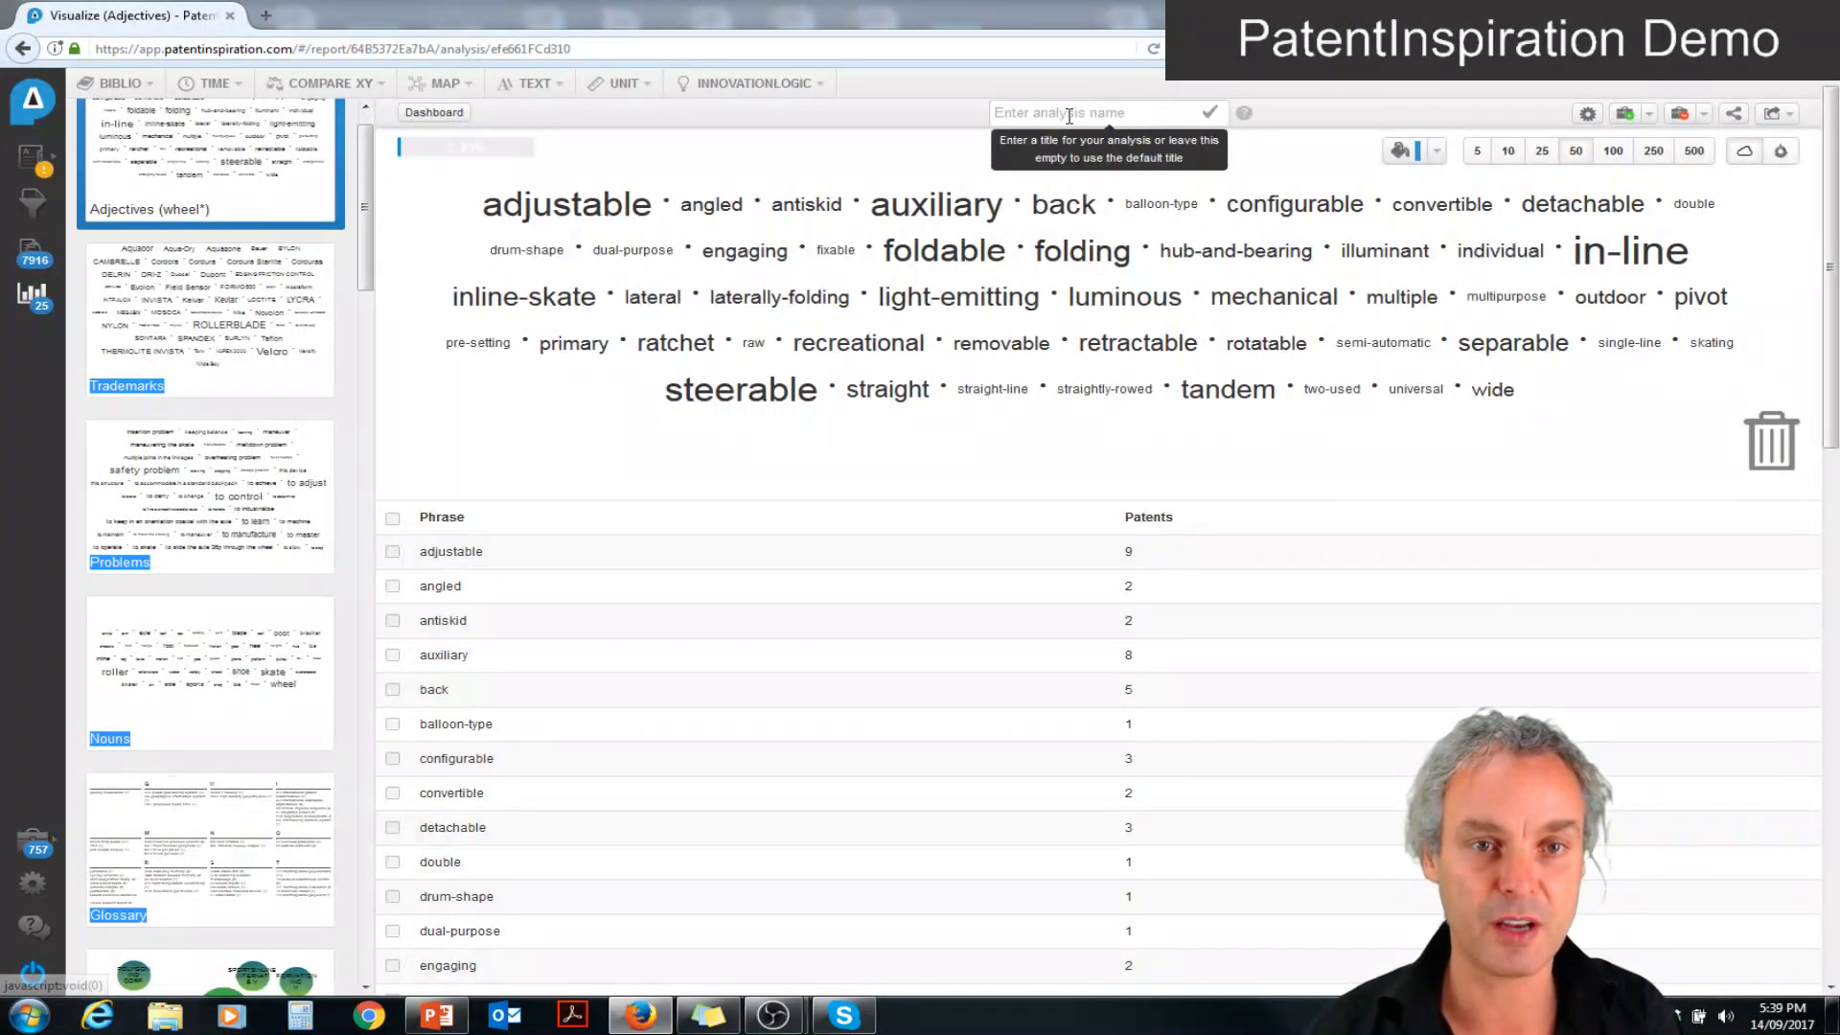
text(Type of w)
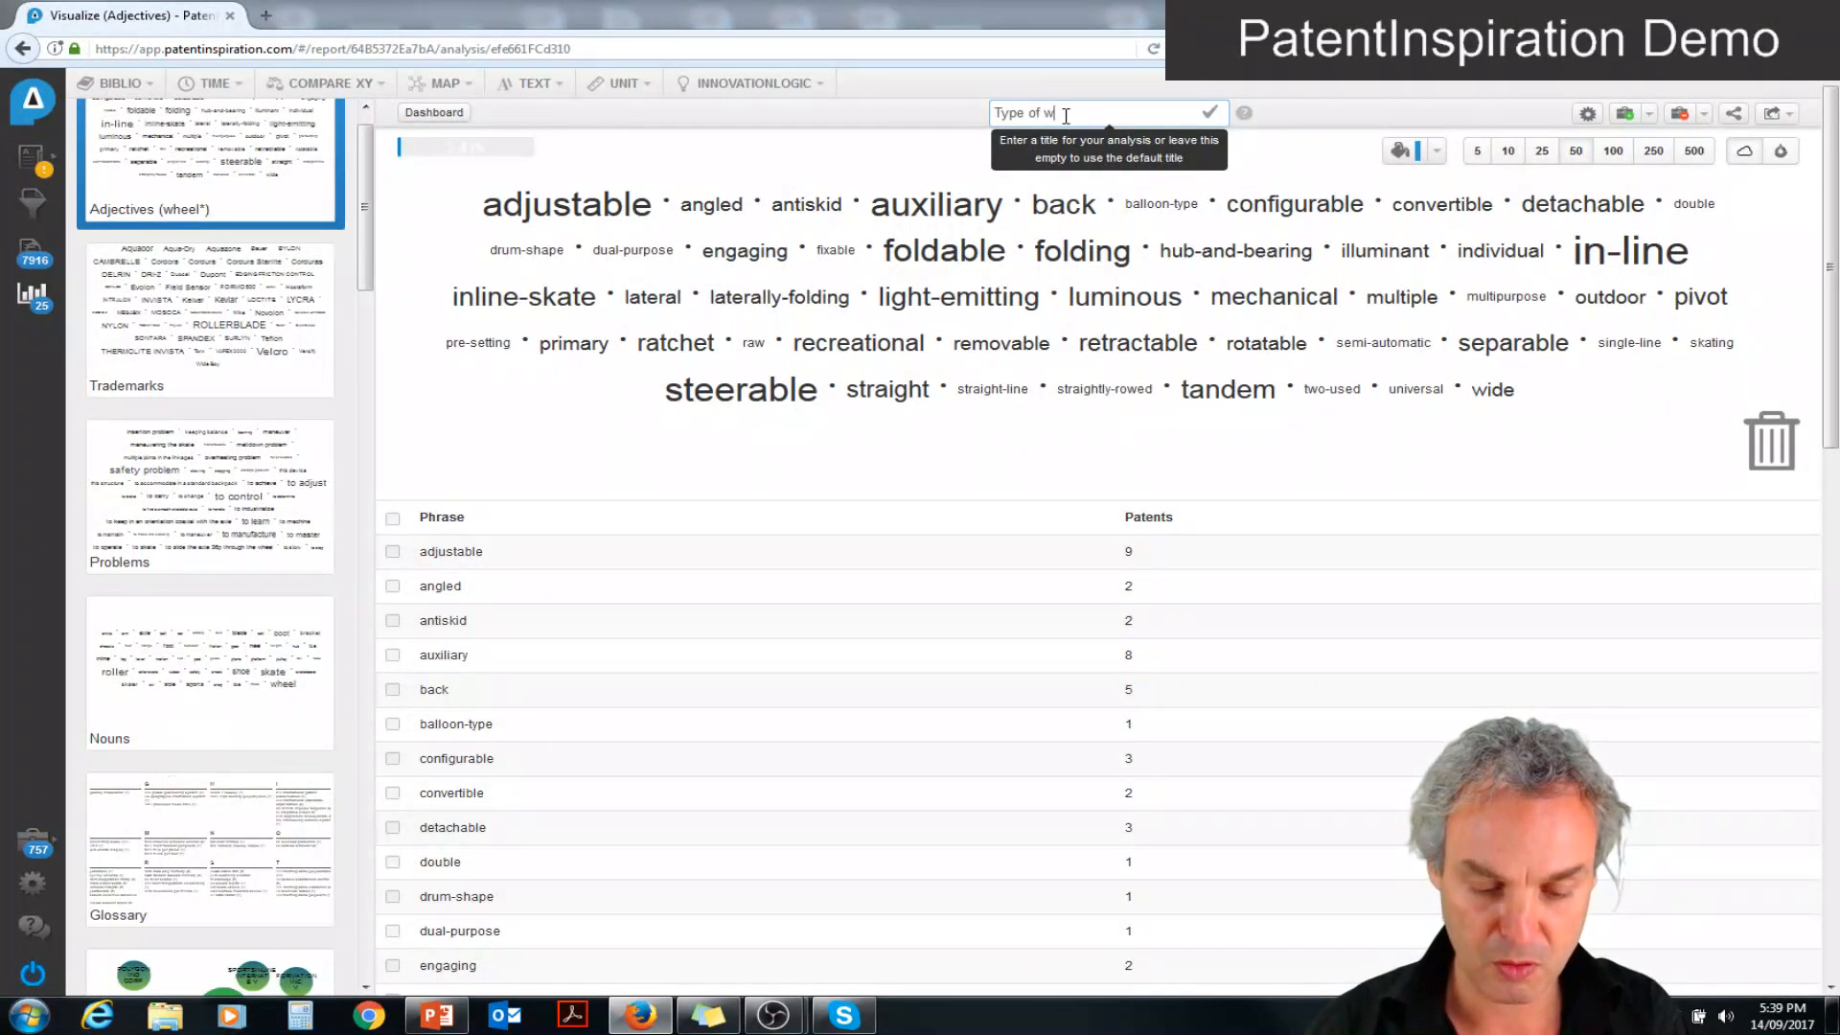
text(heels)
key(Return)
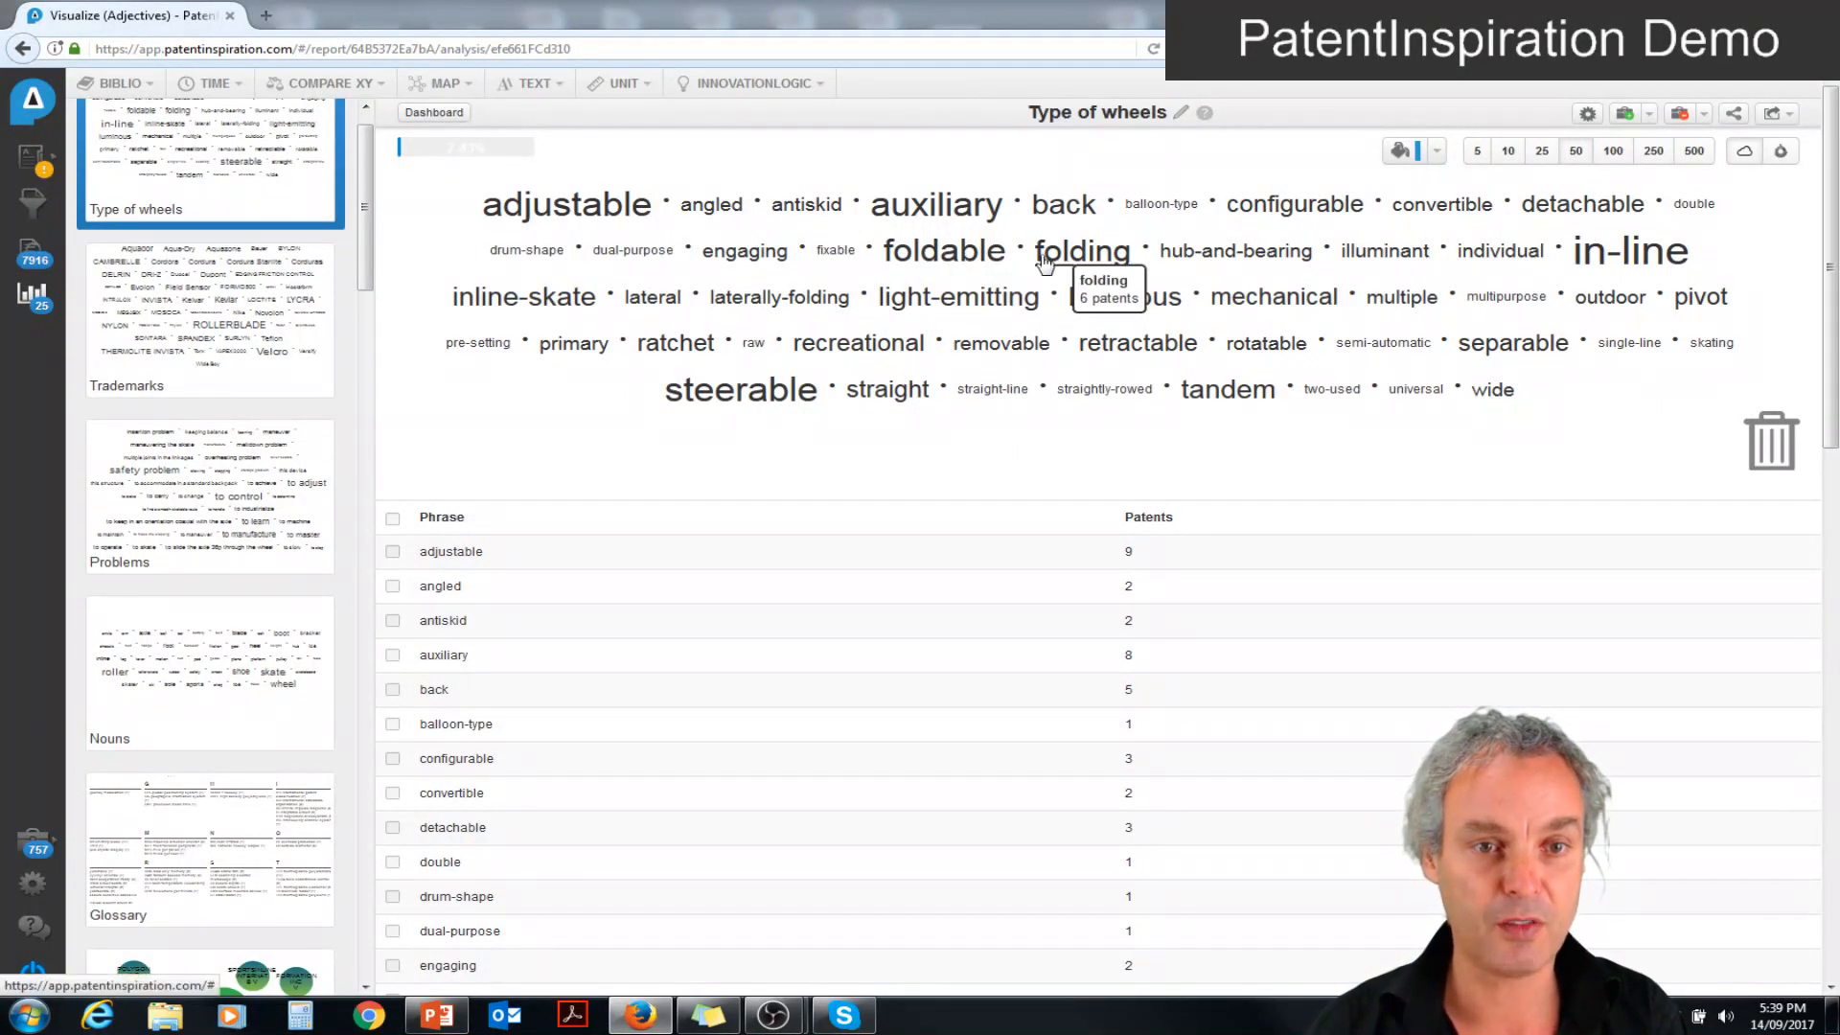
Tidy the wheel word cloud by merging "folding" into "foldable" and discarding "skating", and expand it to 100 words
drag(1081, 266, 966, 258)
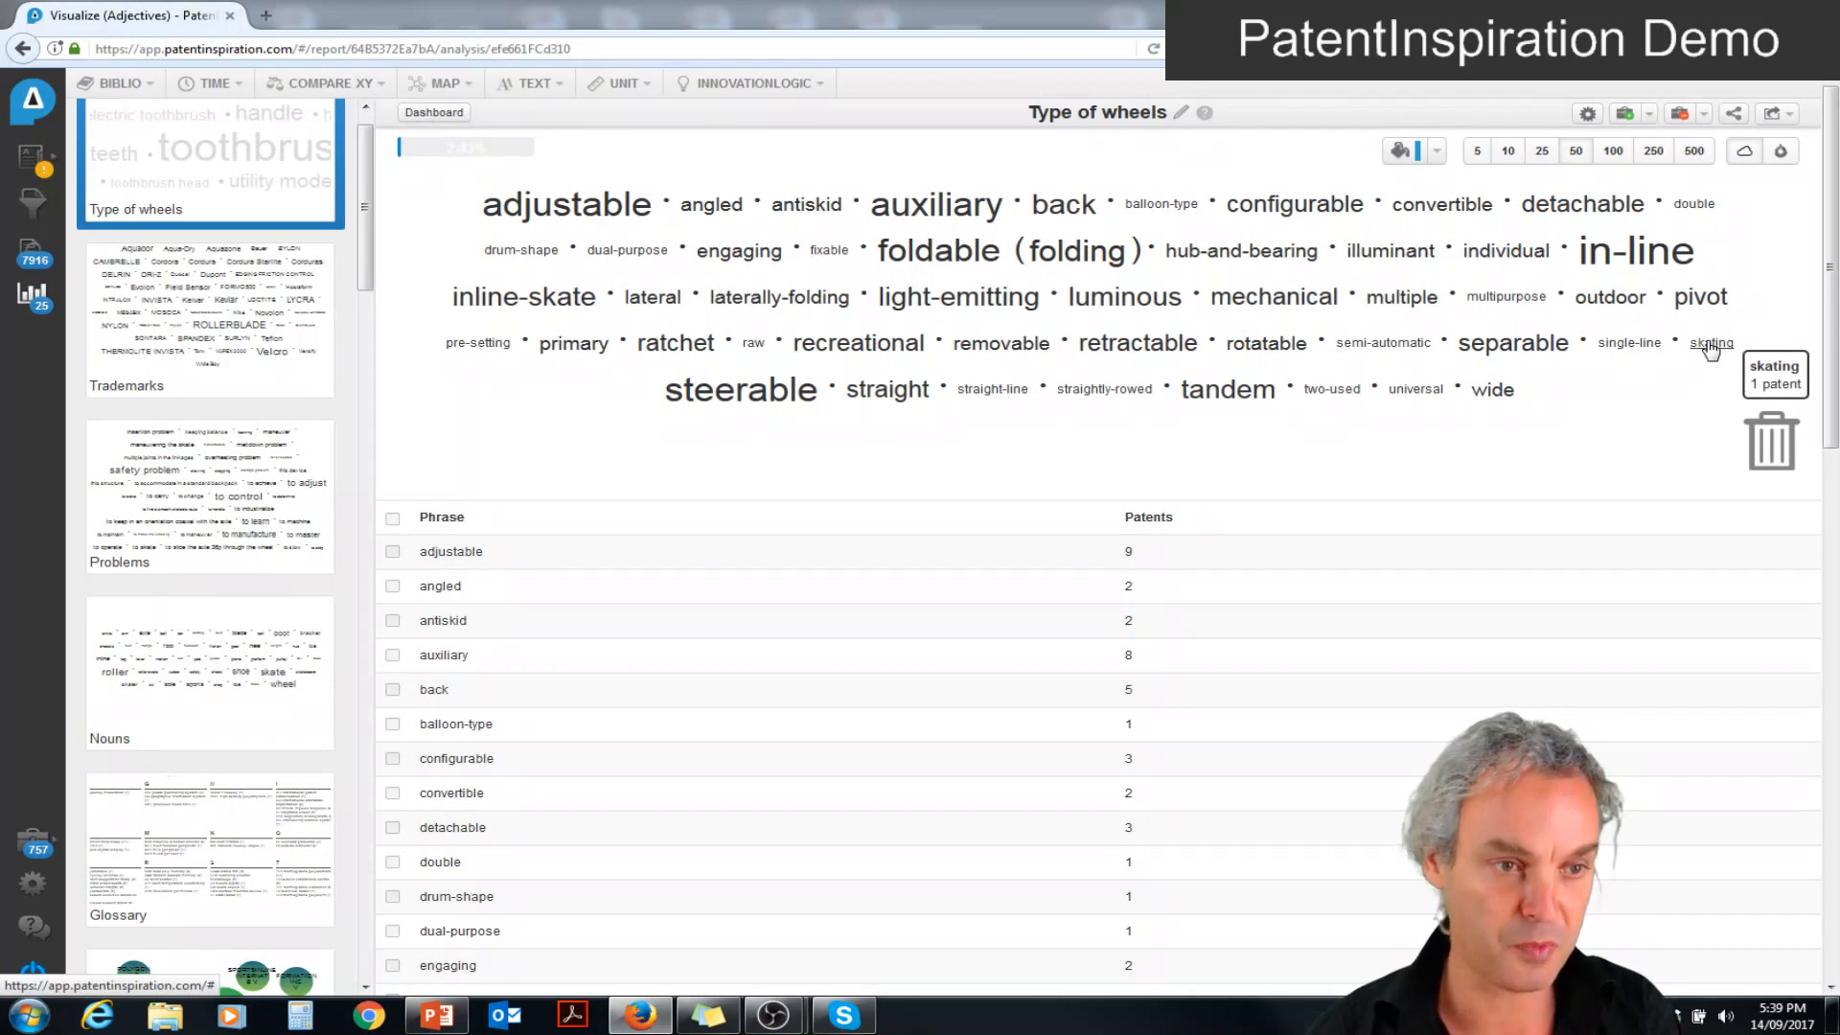
drag(1710, 350, 1770, 439)
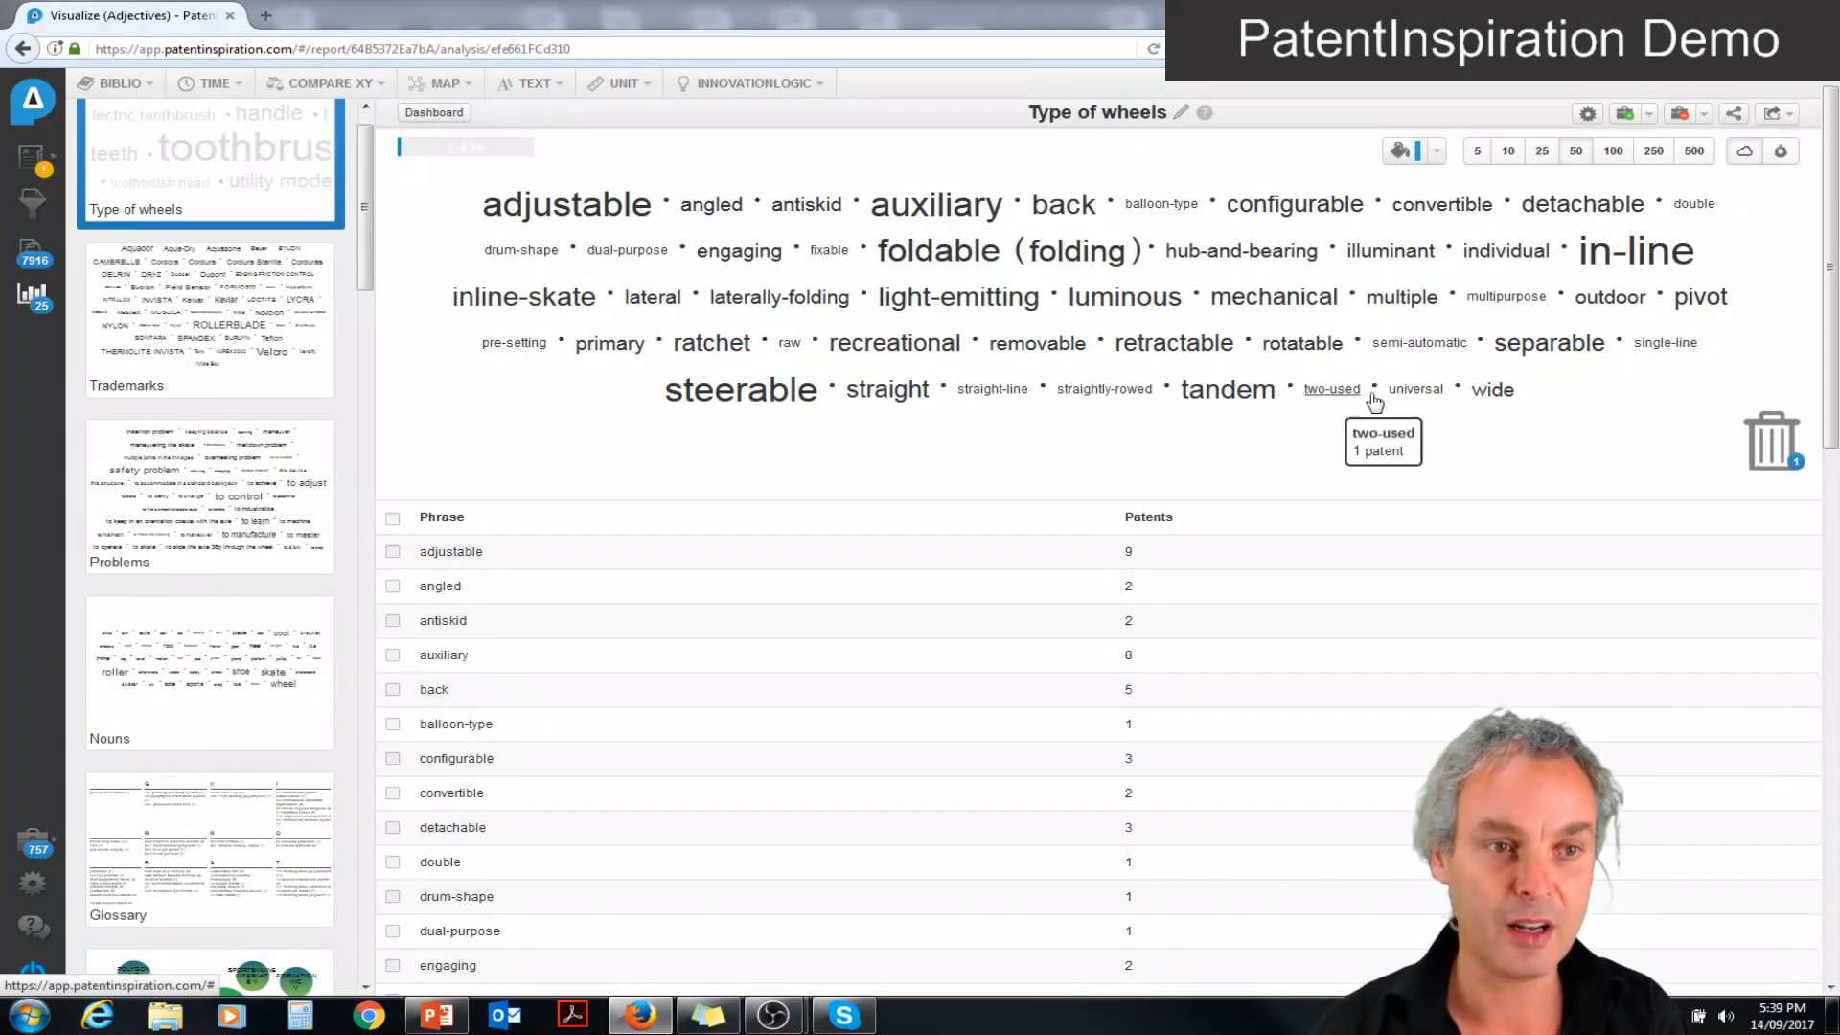
click(1614, 153)
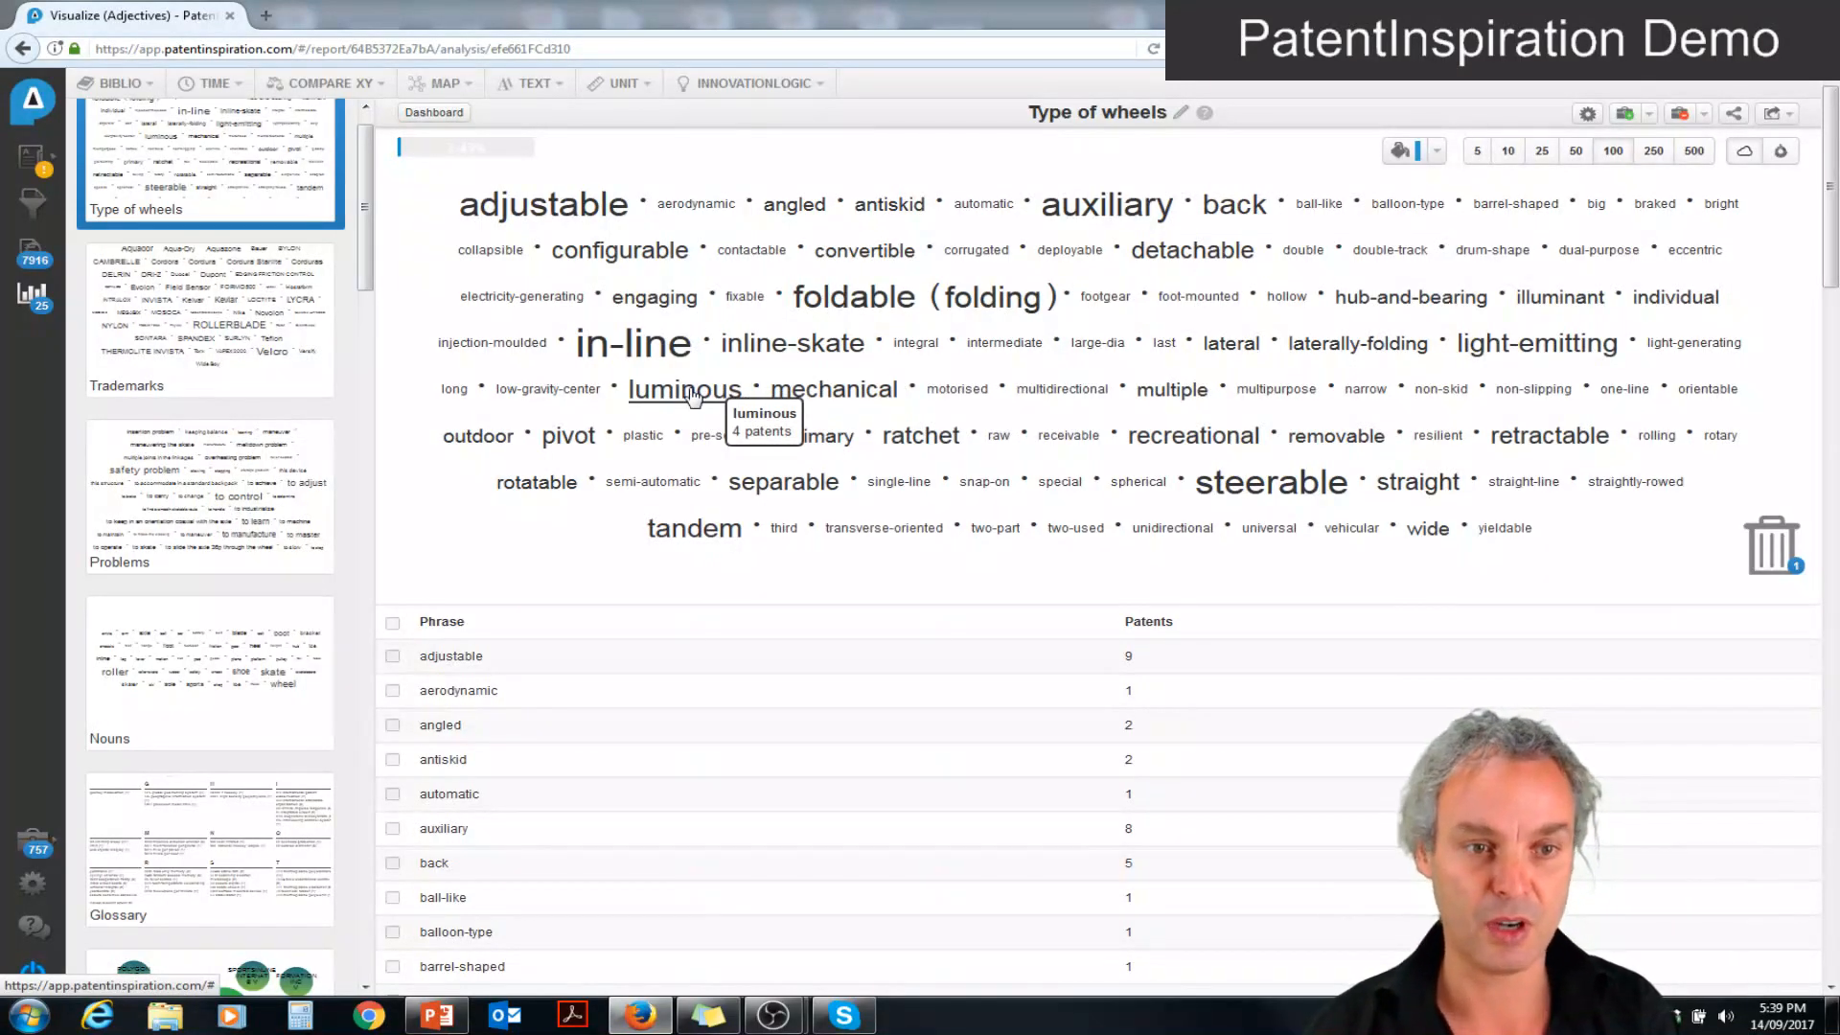
List the patents behind "luminous", view "Luminous wheels for roller skate" and return to the Type of wheels analysis
click(691, 396)
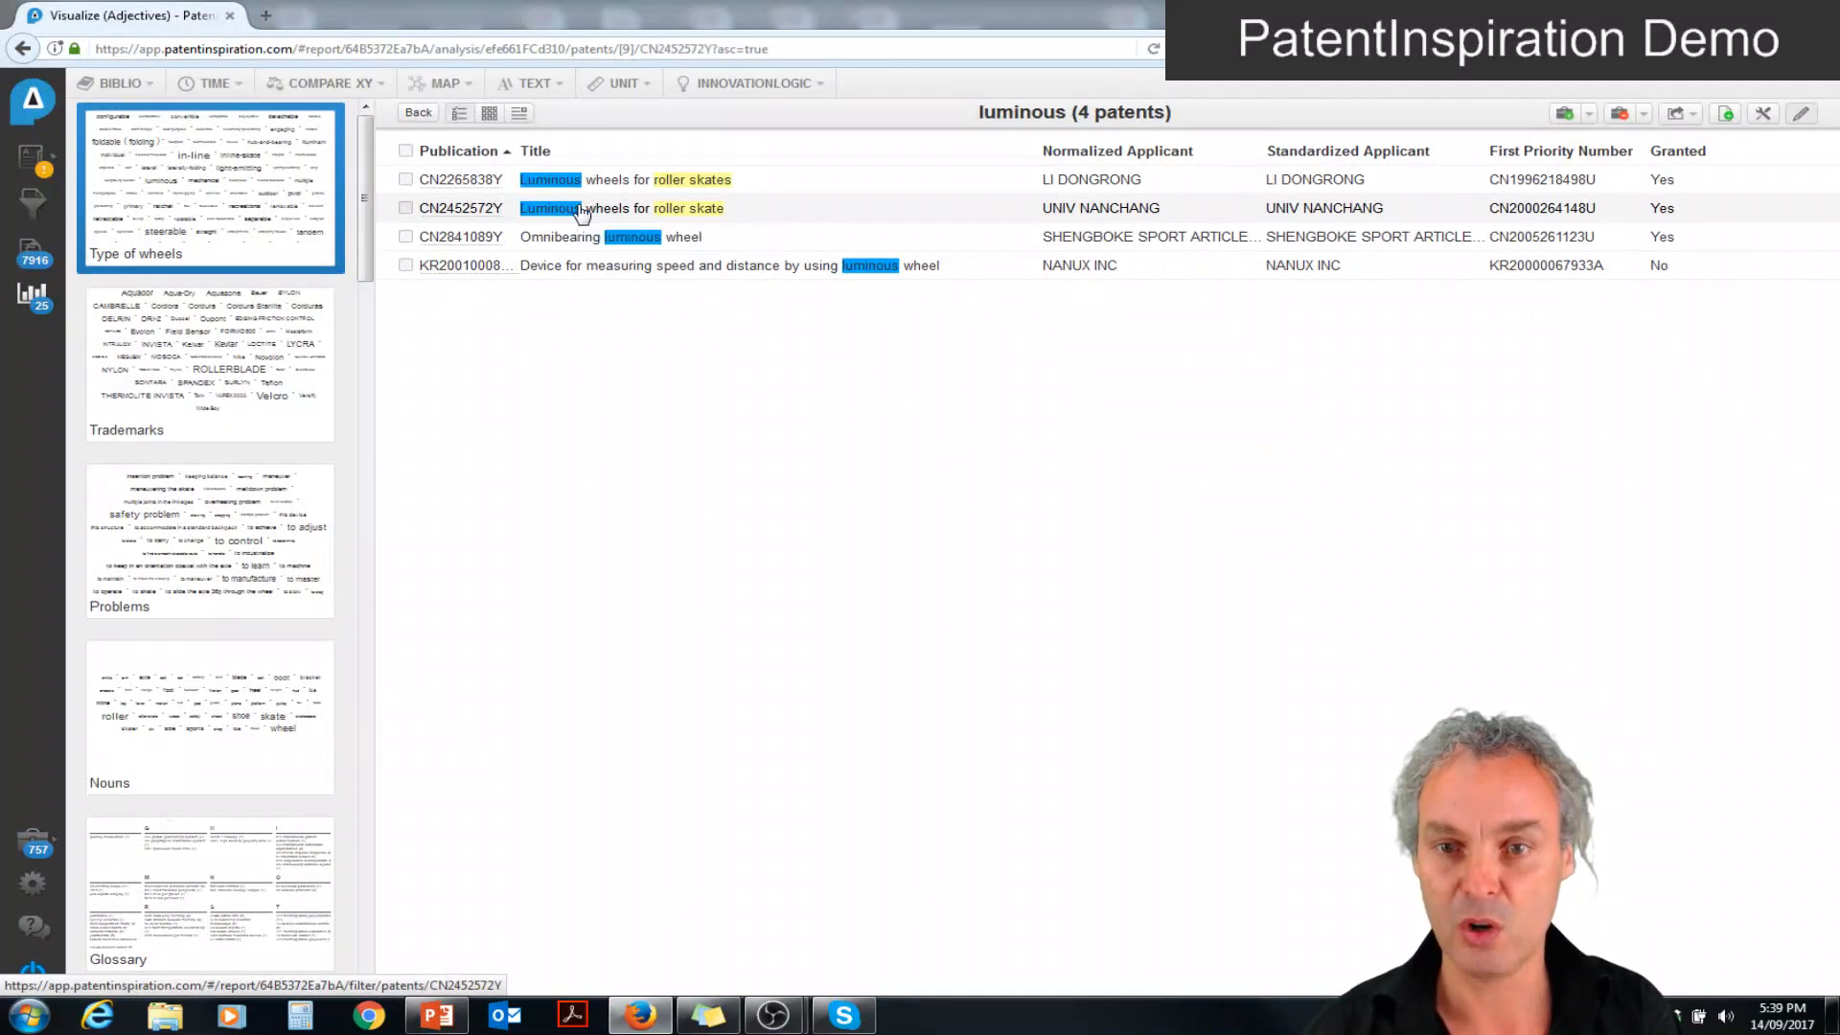
click(581, 209)
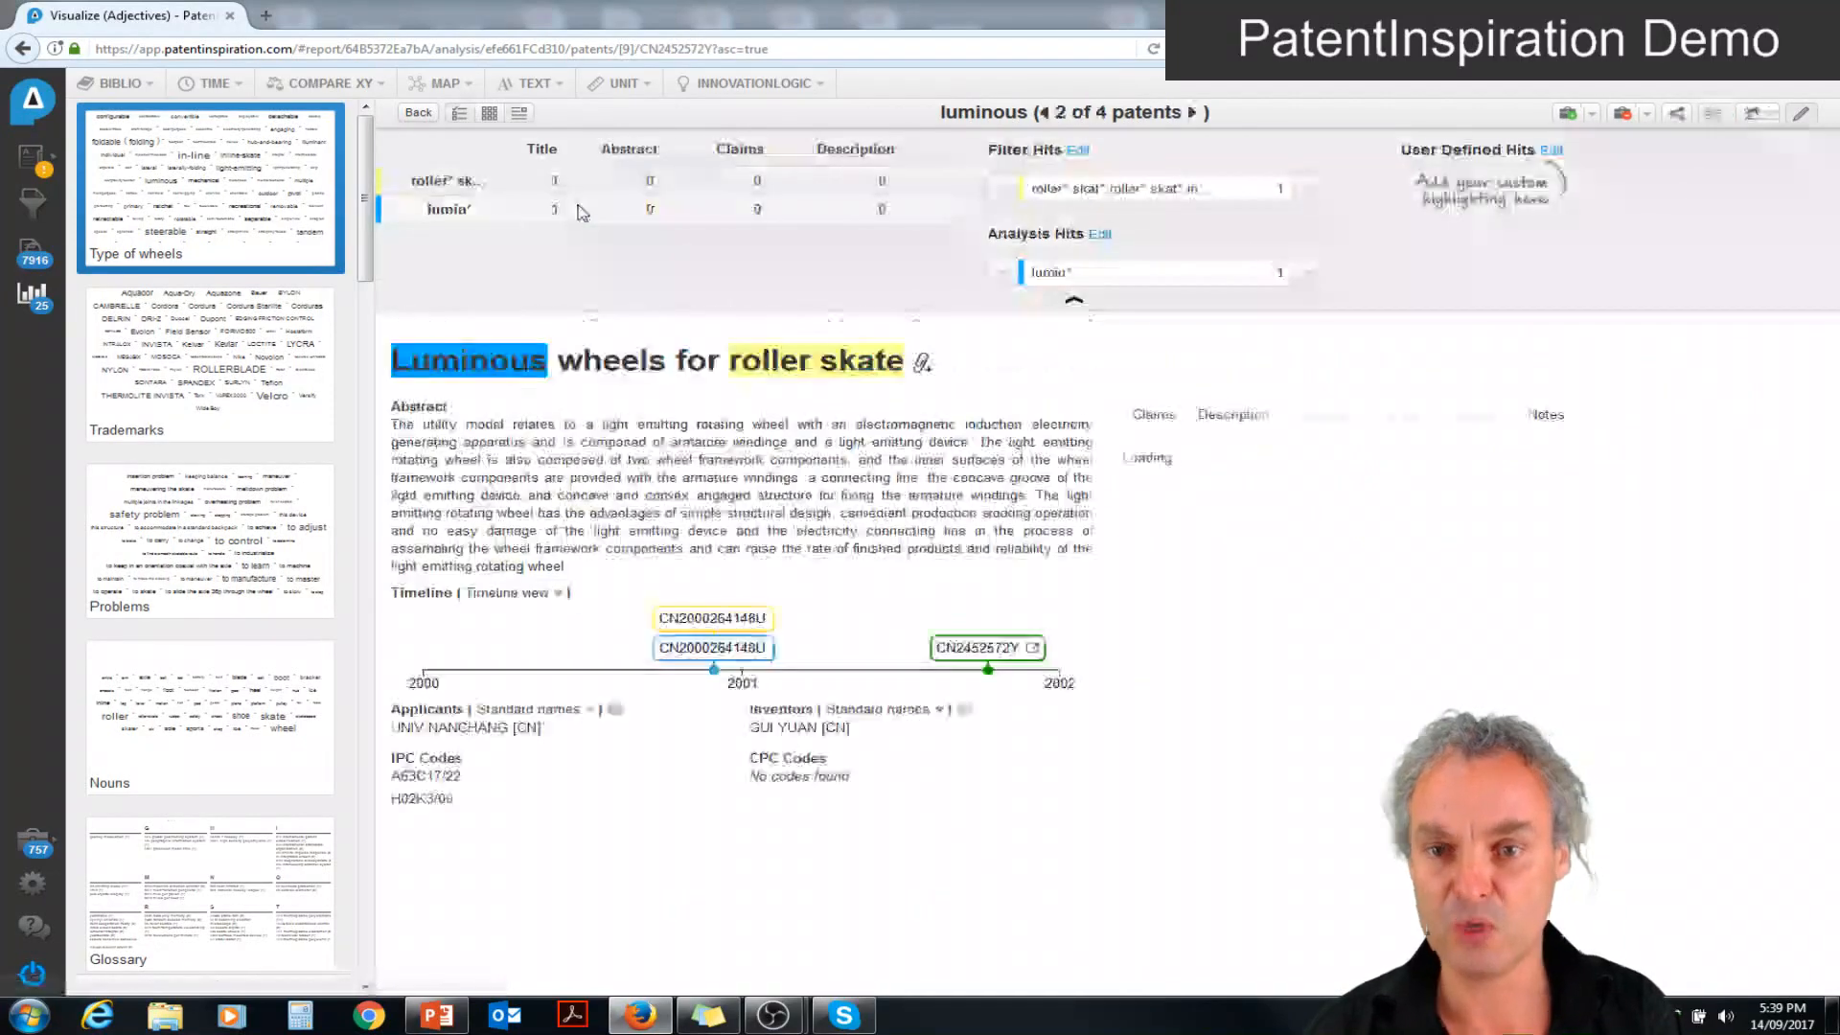
click(271, 185)
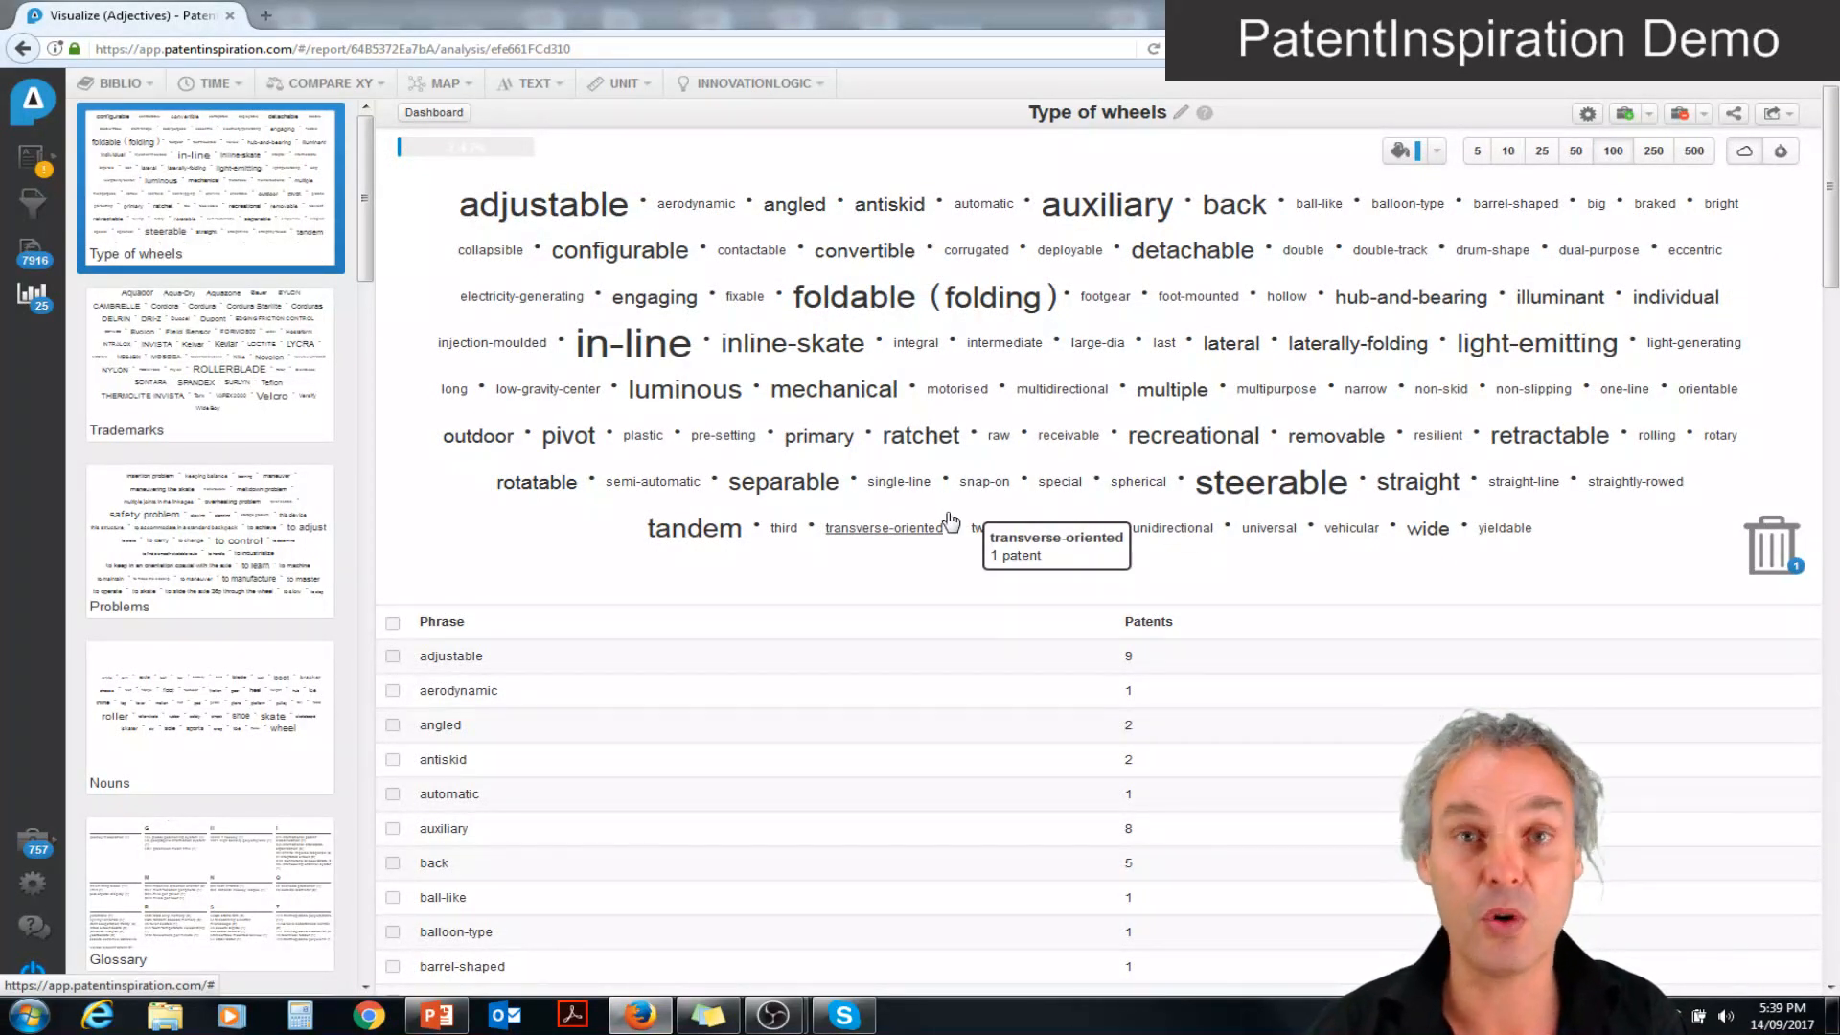
Set up a new time analysis as a Timeline of type Text with Adjectives as the phrase type
click(214, 87)
click(287, 145)
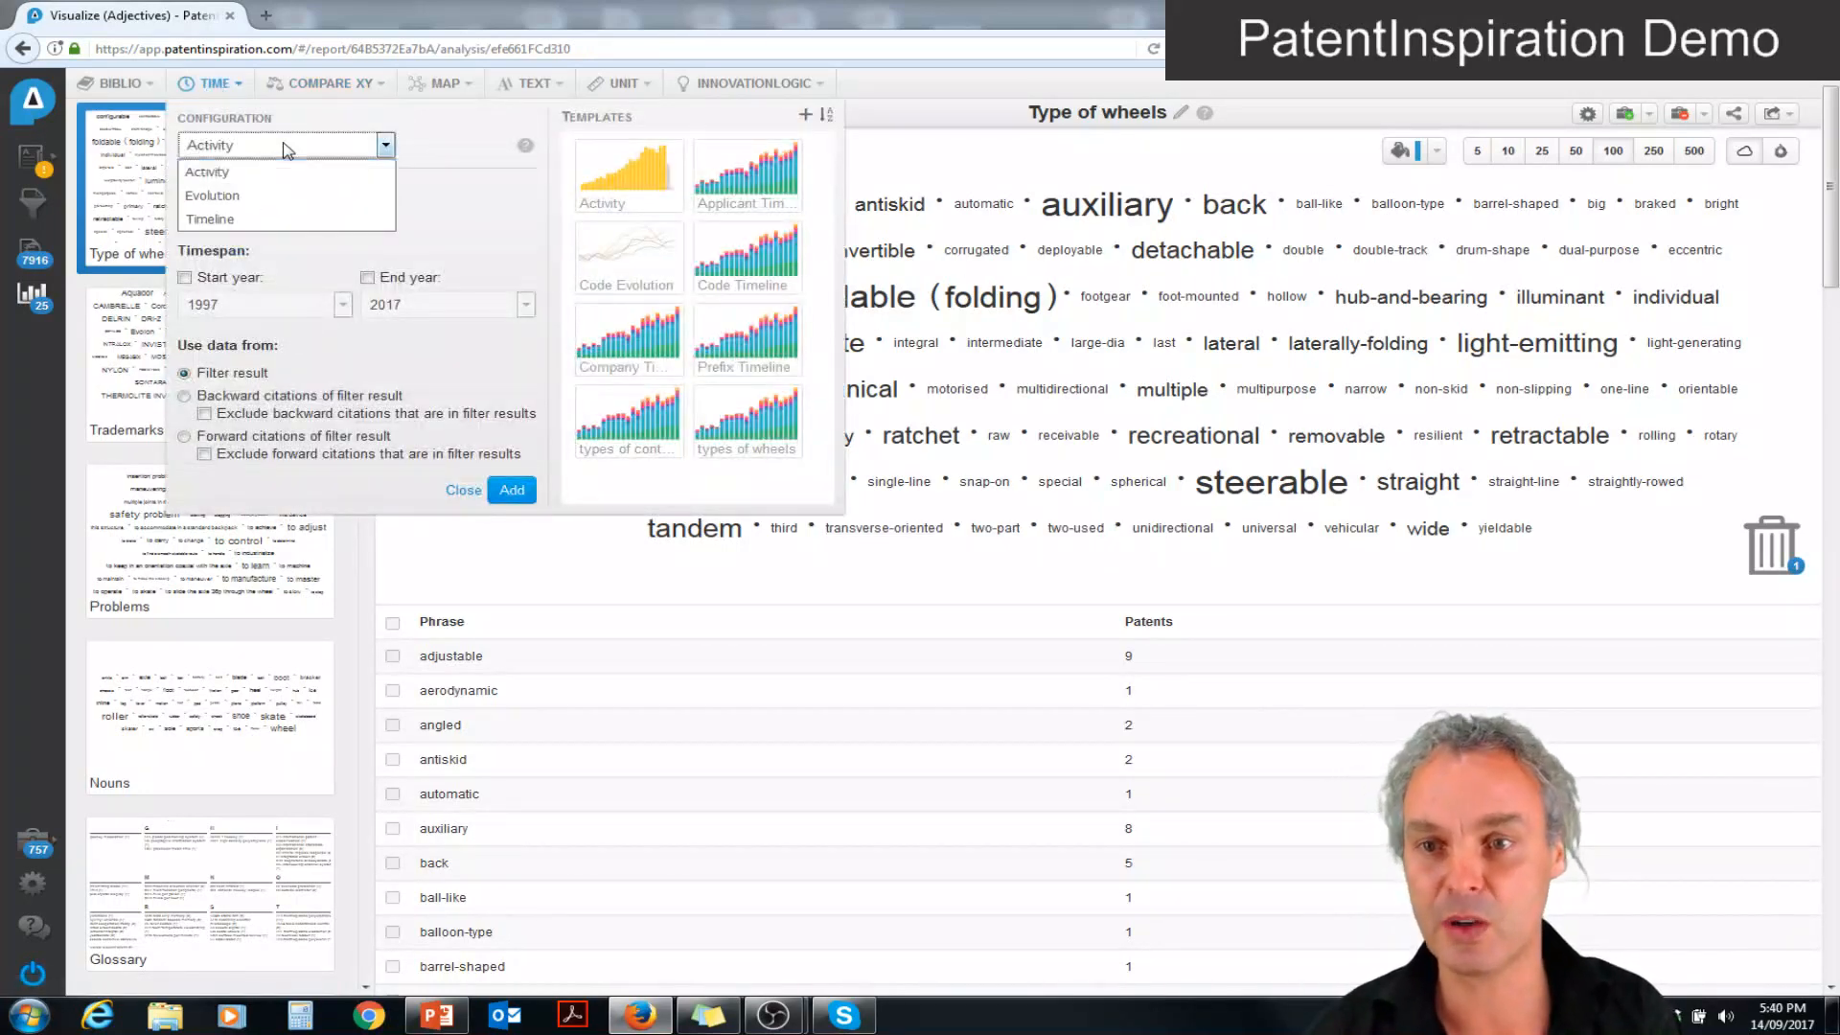
click(275, 219)
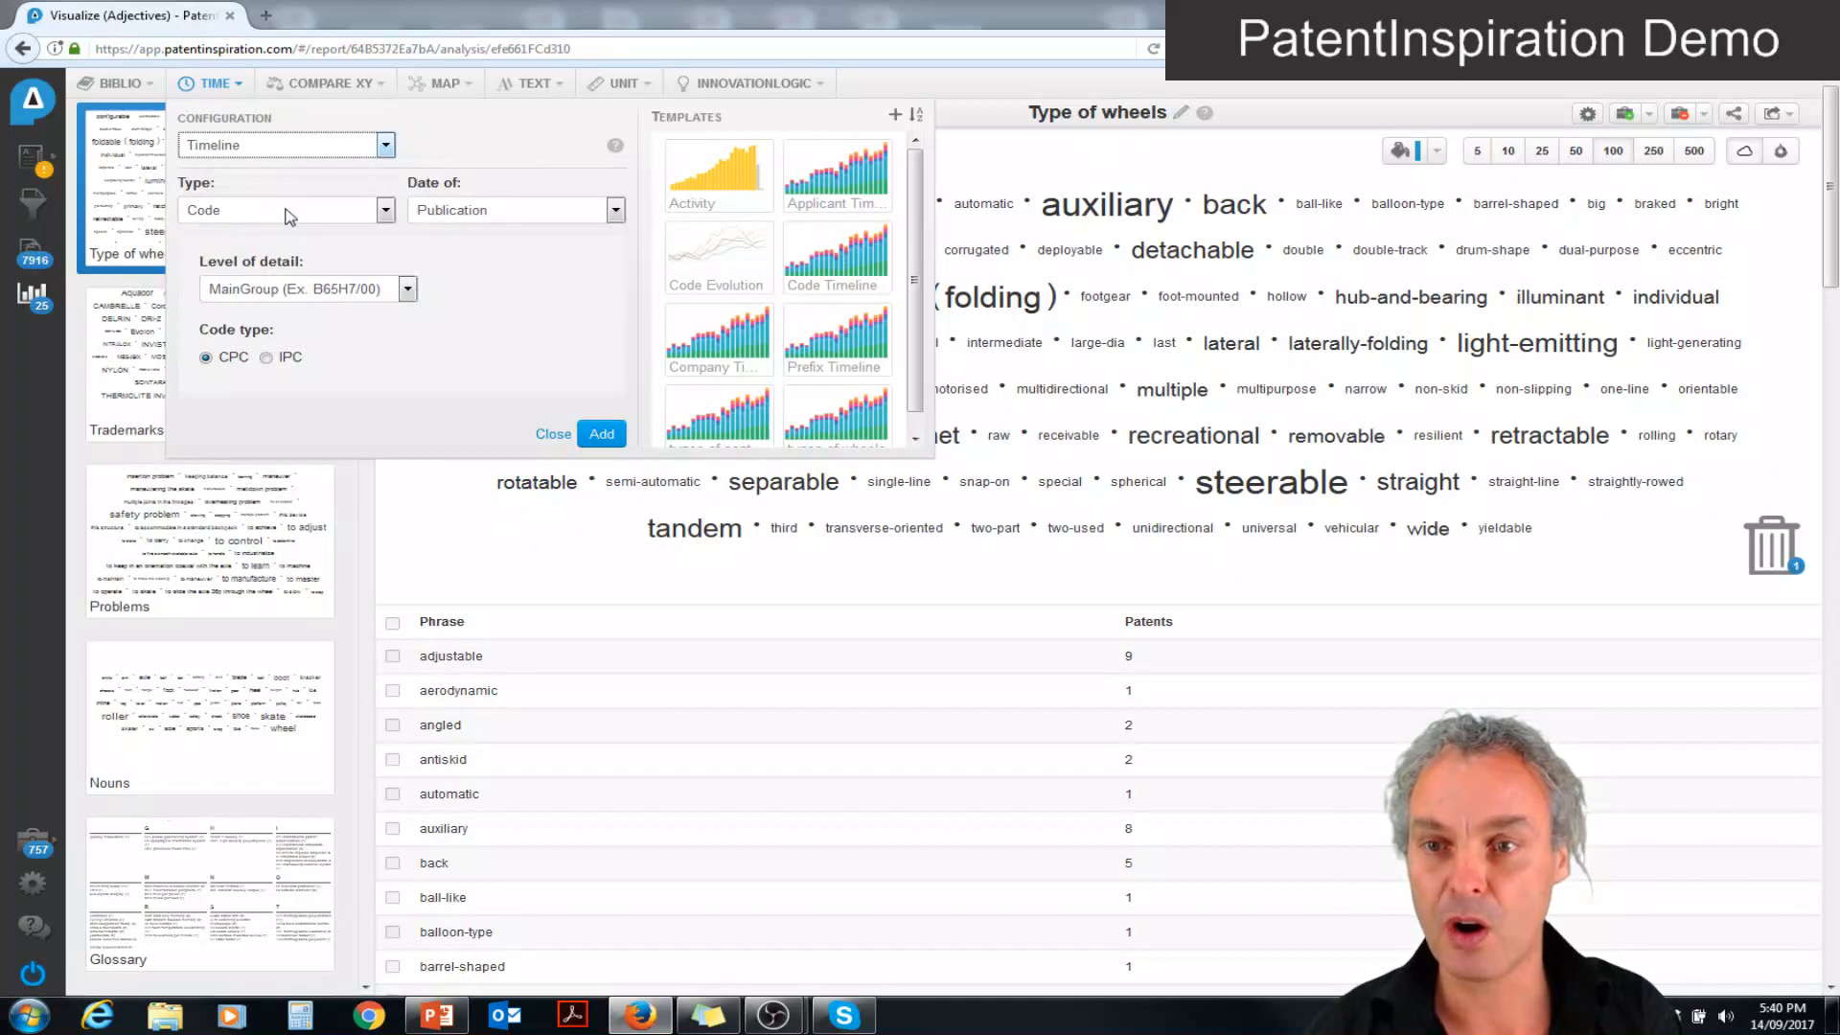
click(290, 212)
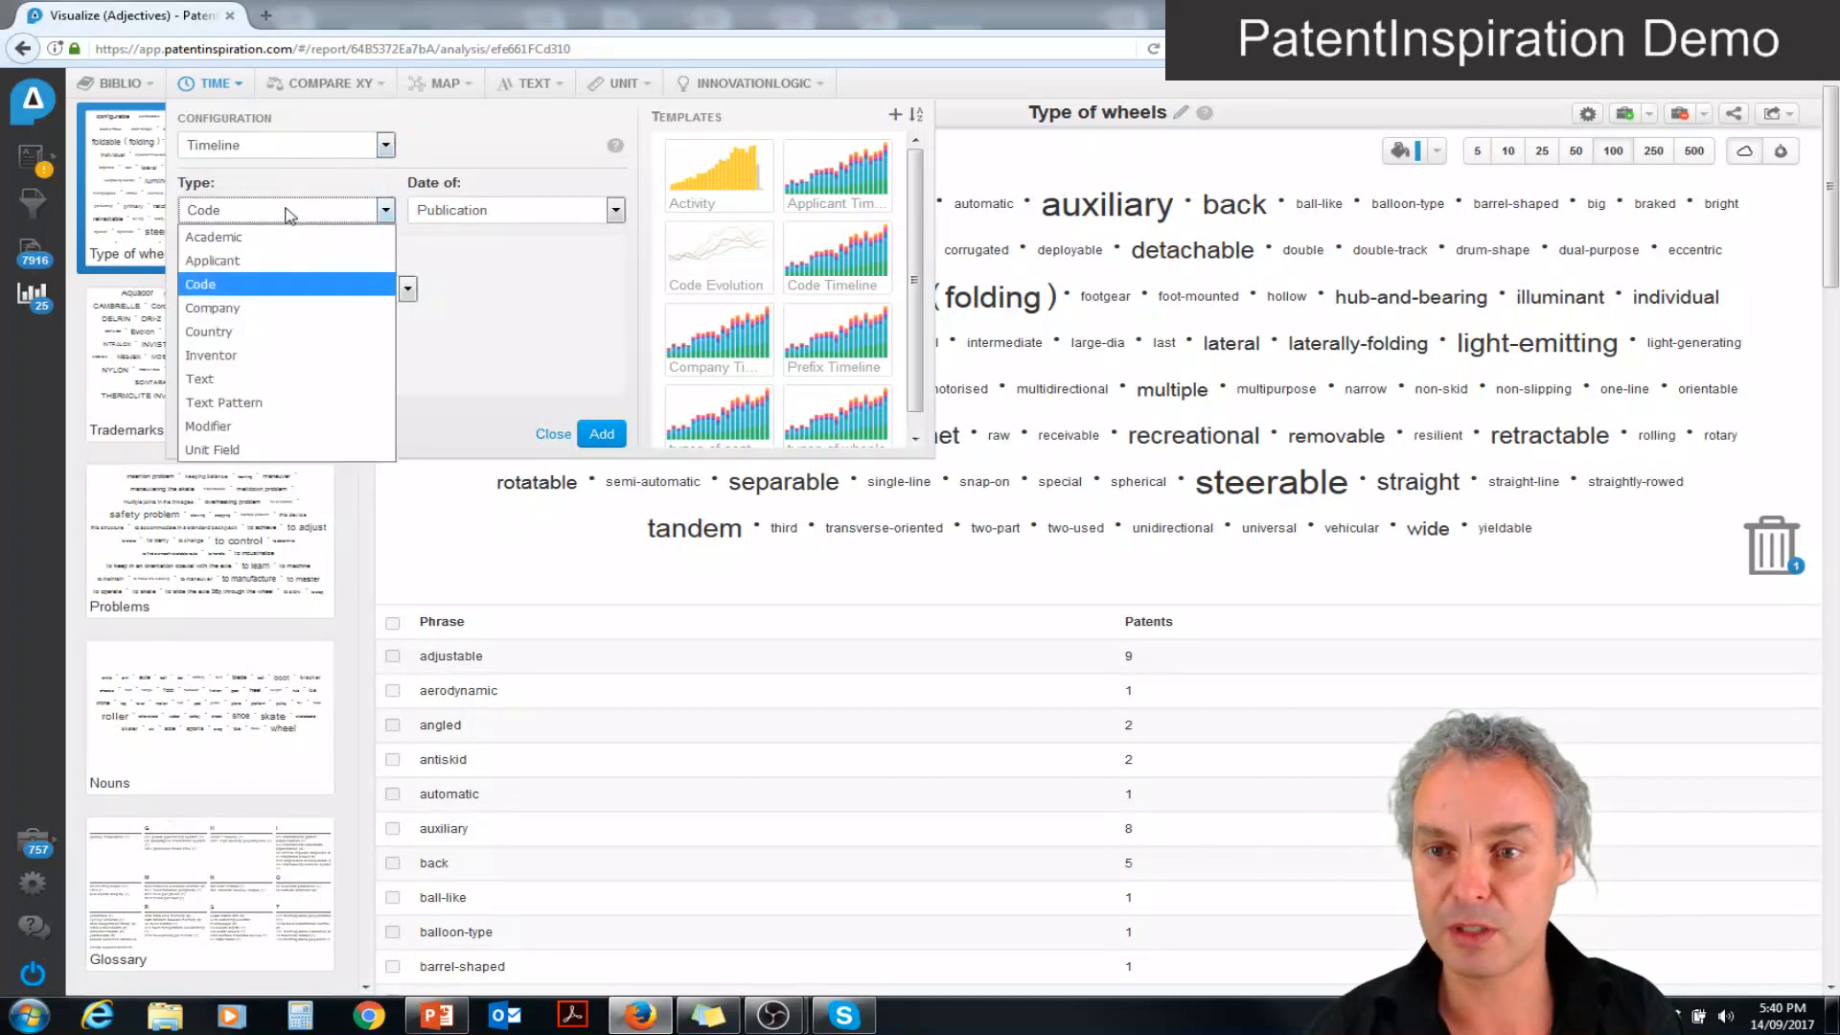
click(249, 381)
click(307, 286)
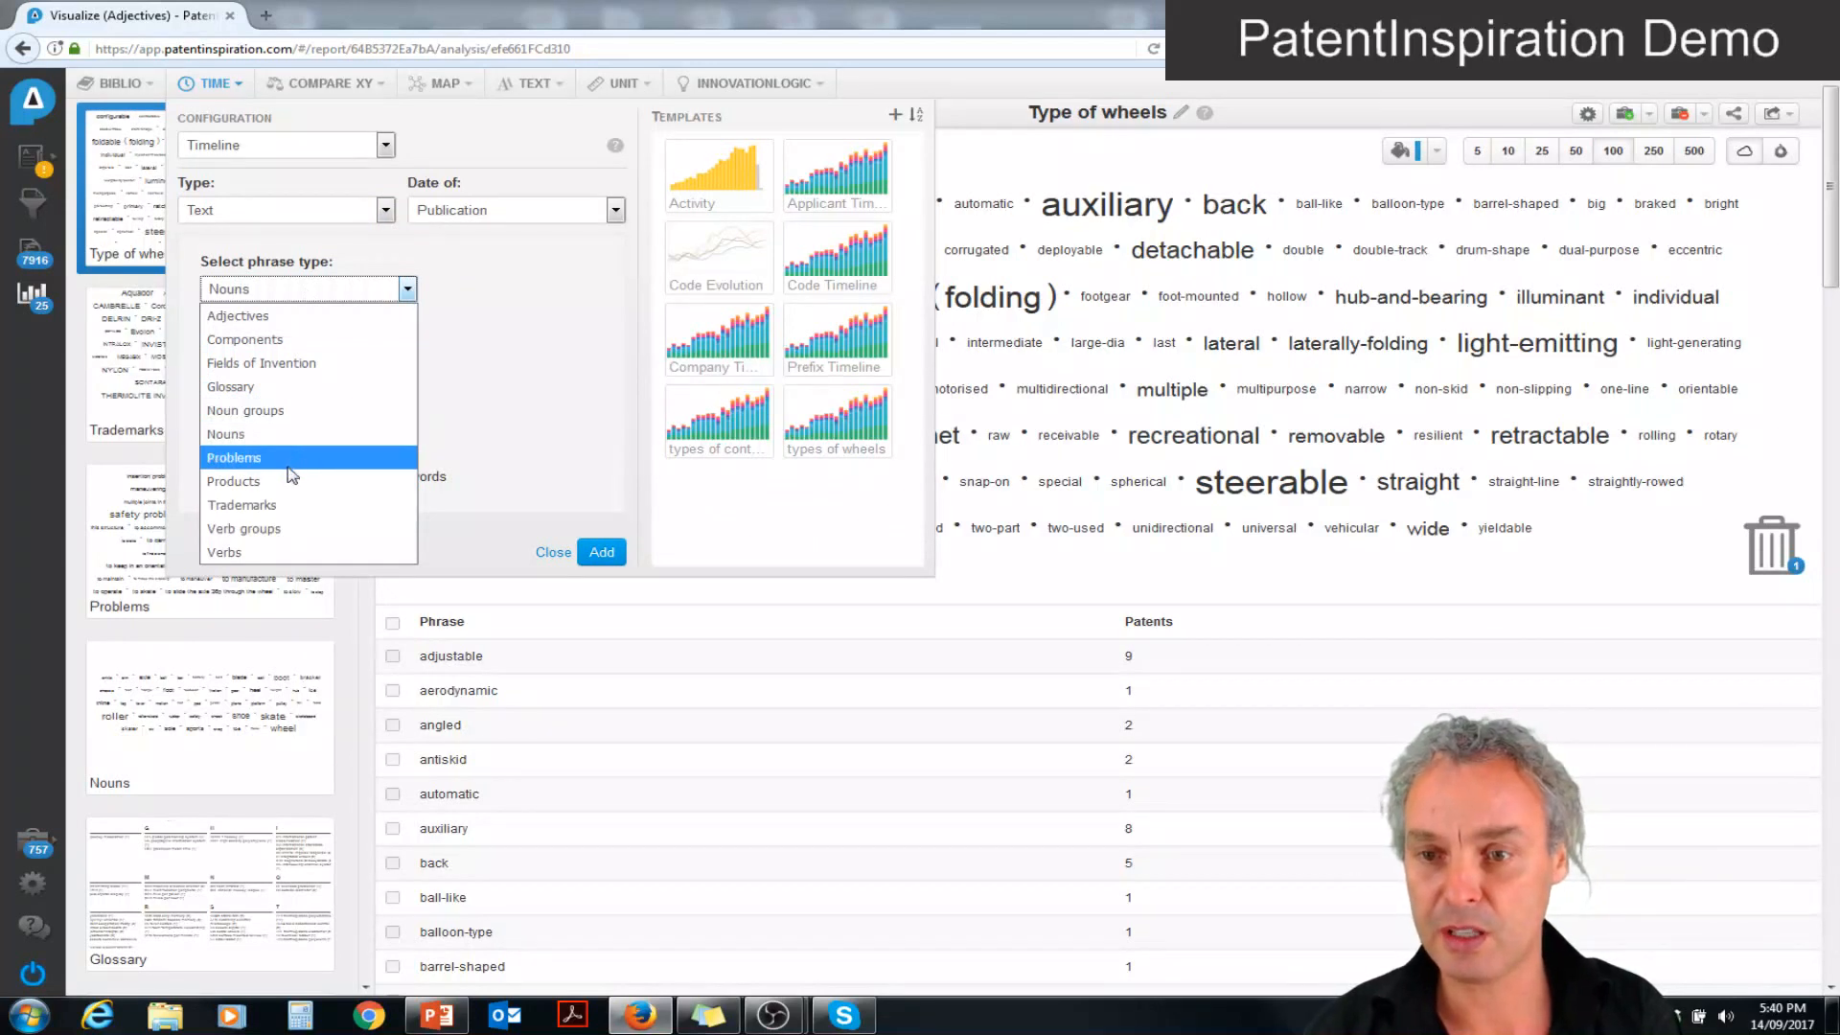
click(226, 316)
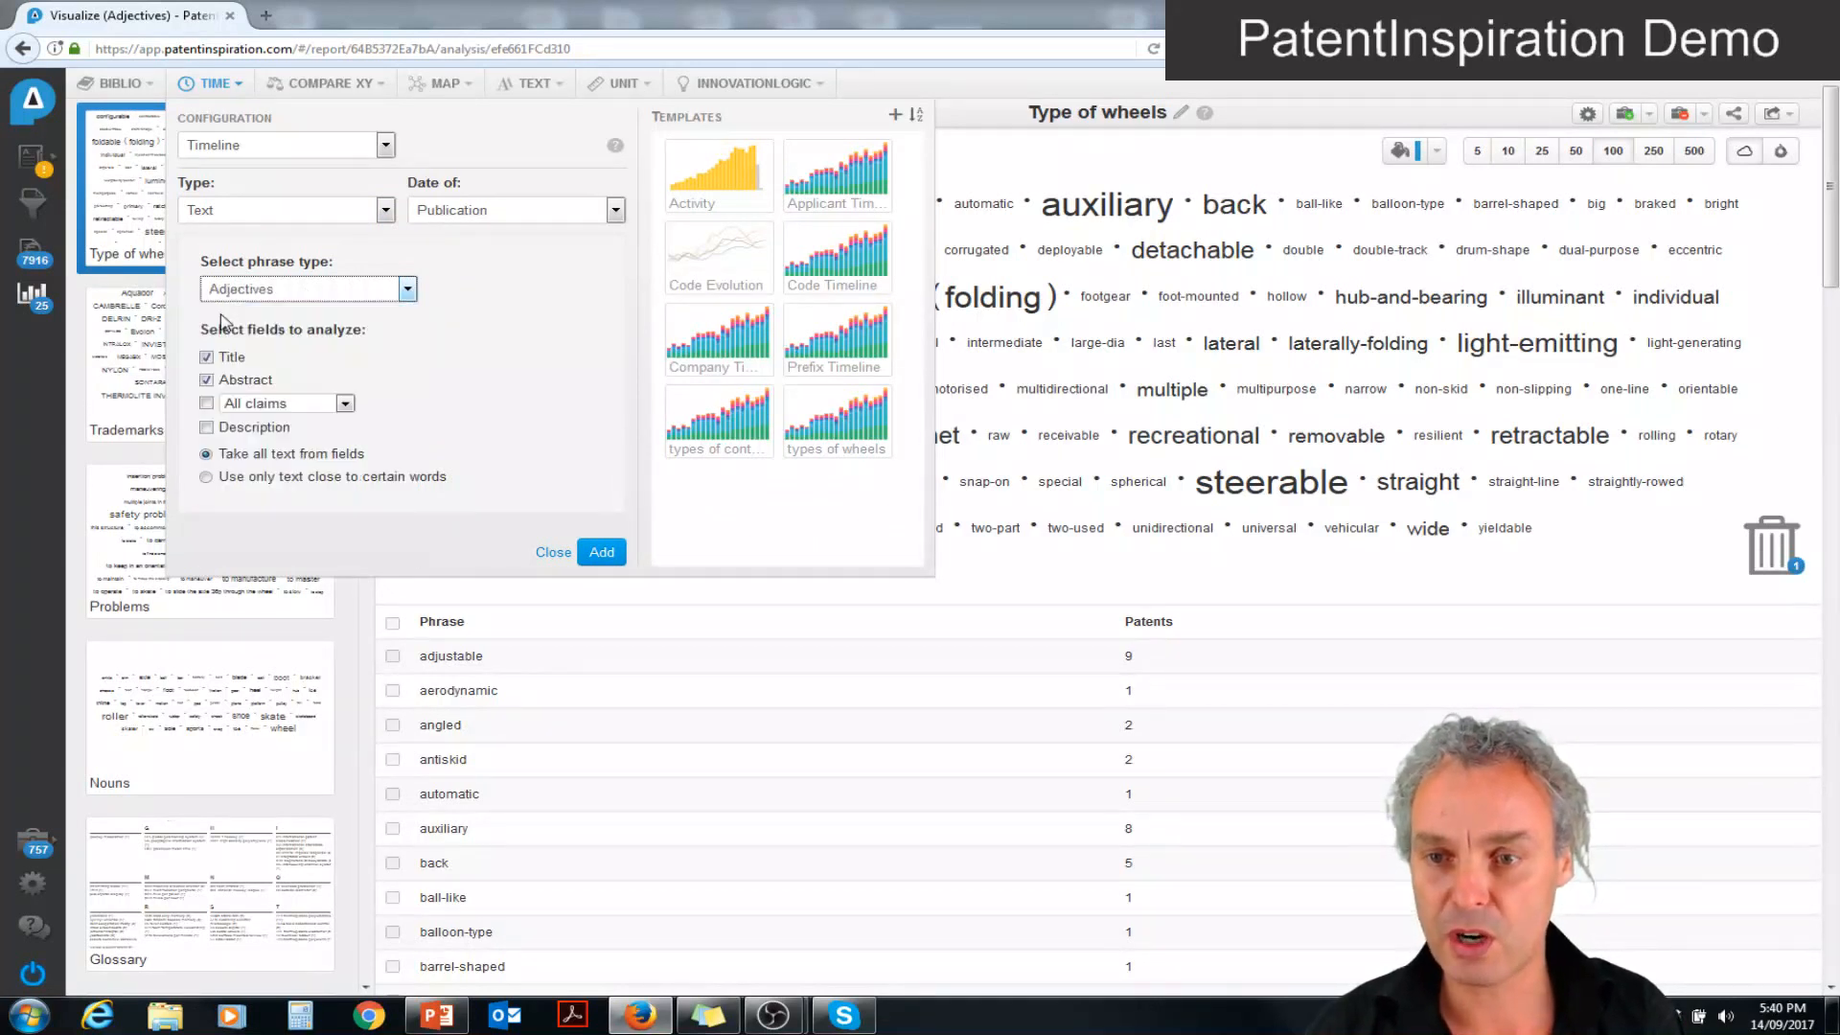
Limit the timeline to title text only, taking adjectives within 1 word of the term wheel*
click(206, 381)
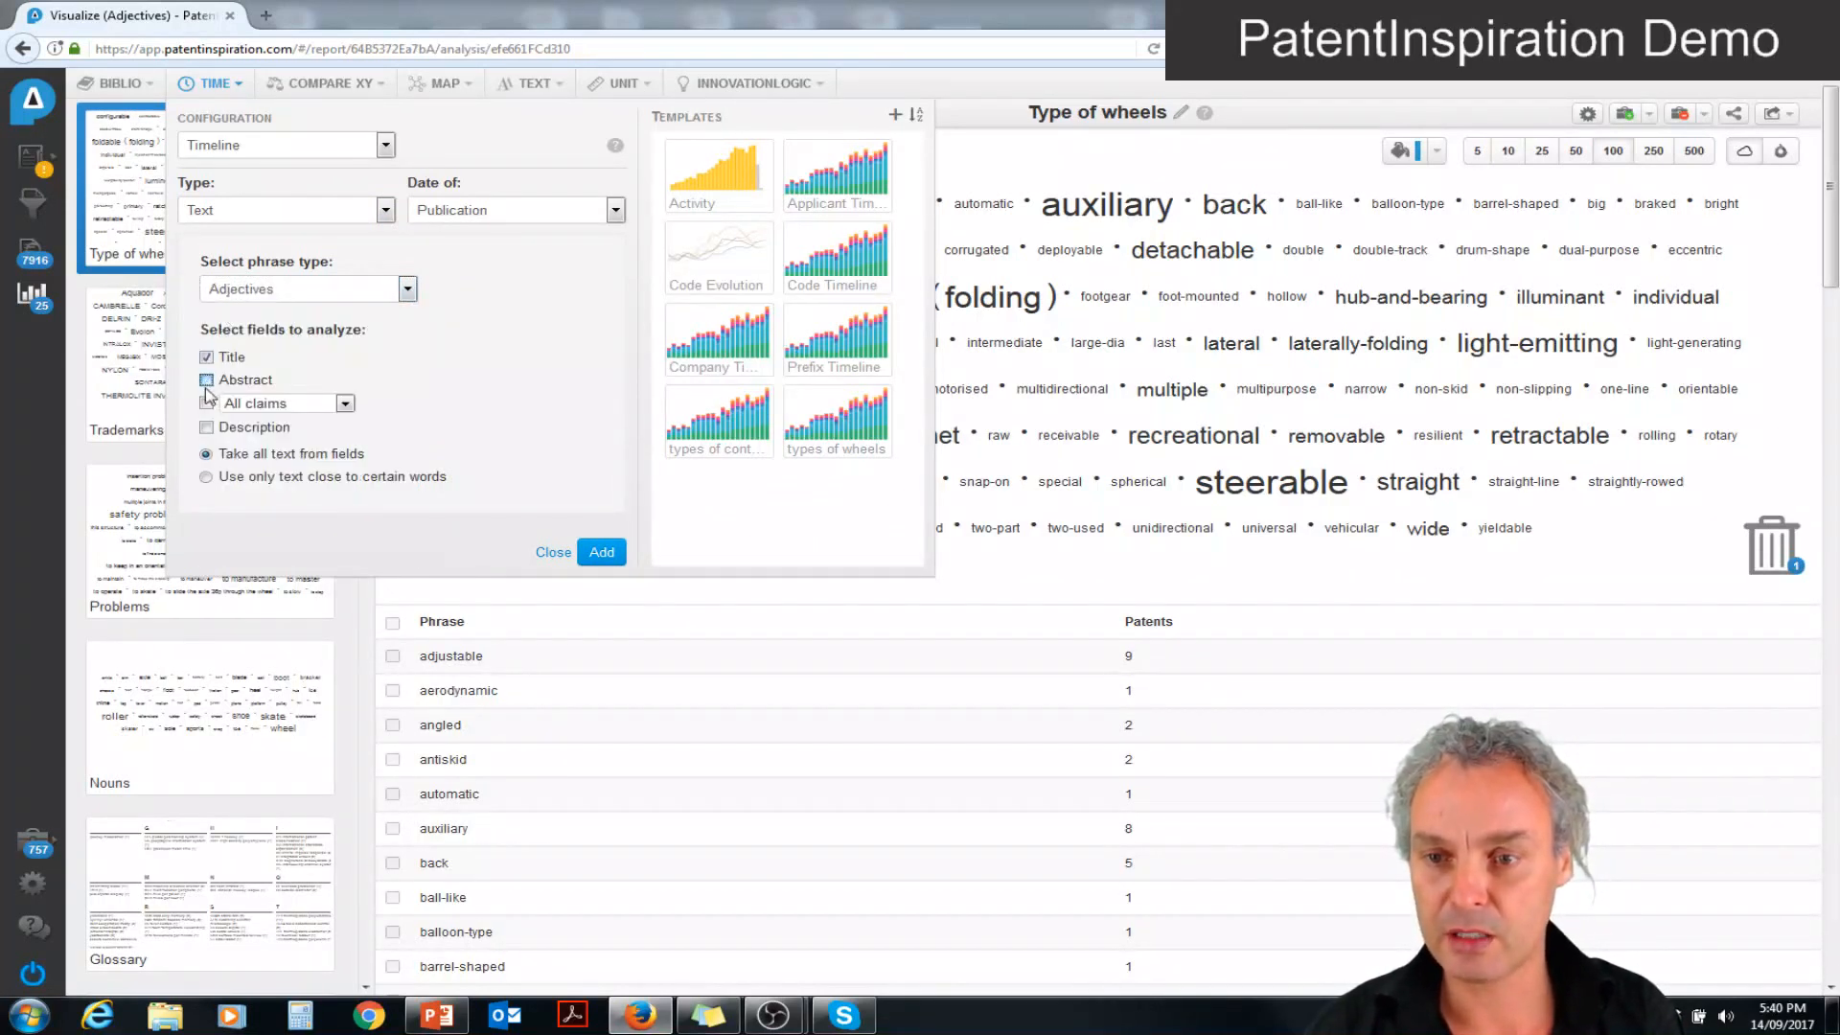
click(207, 478)
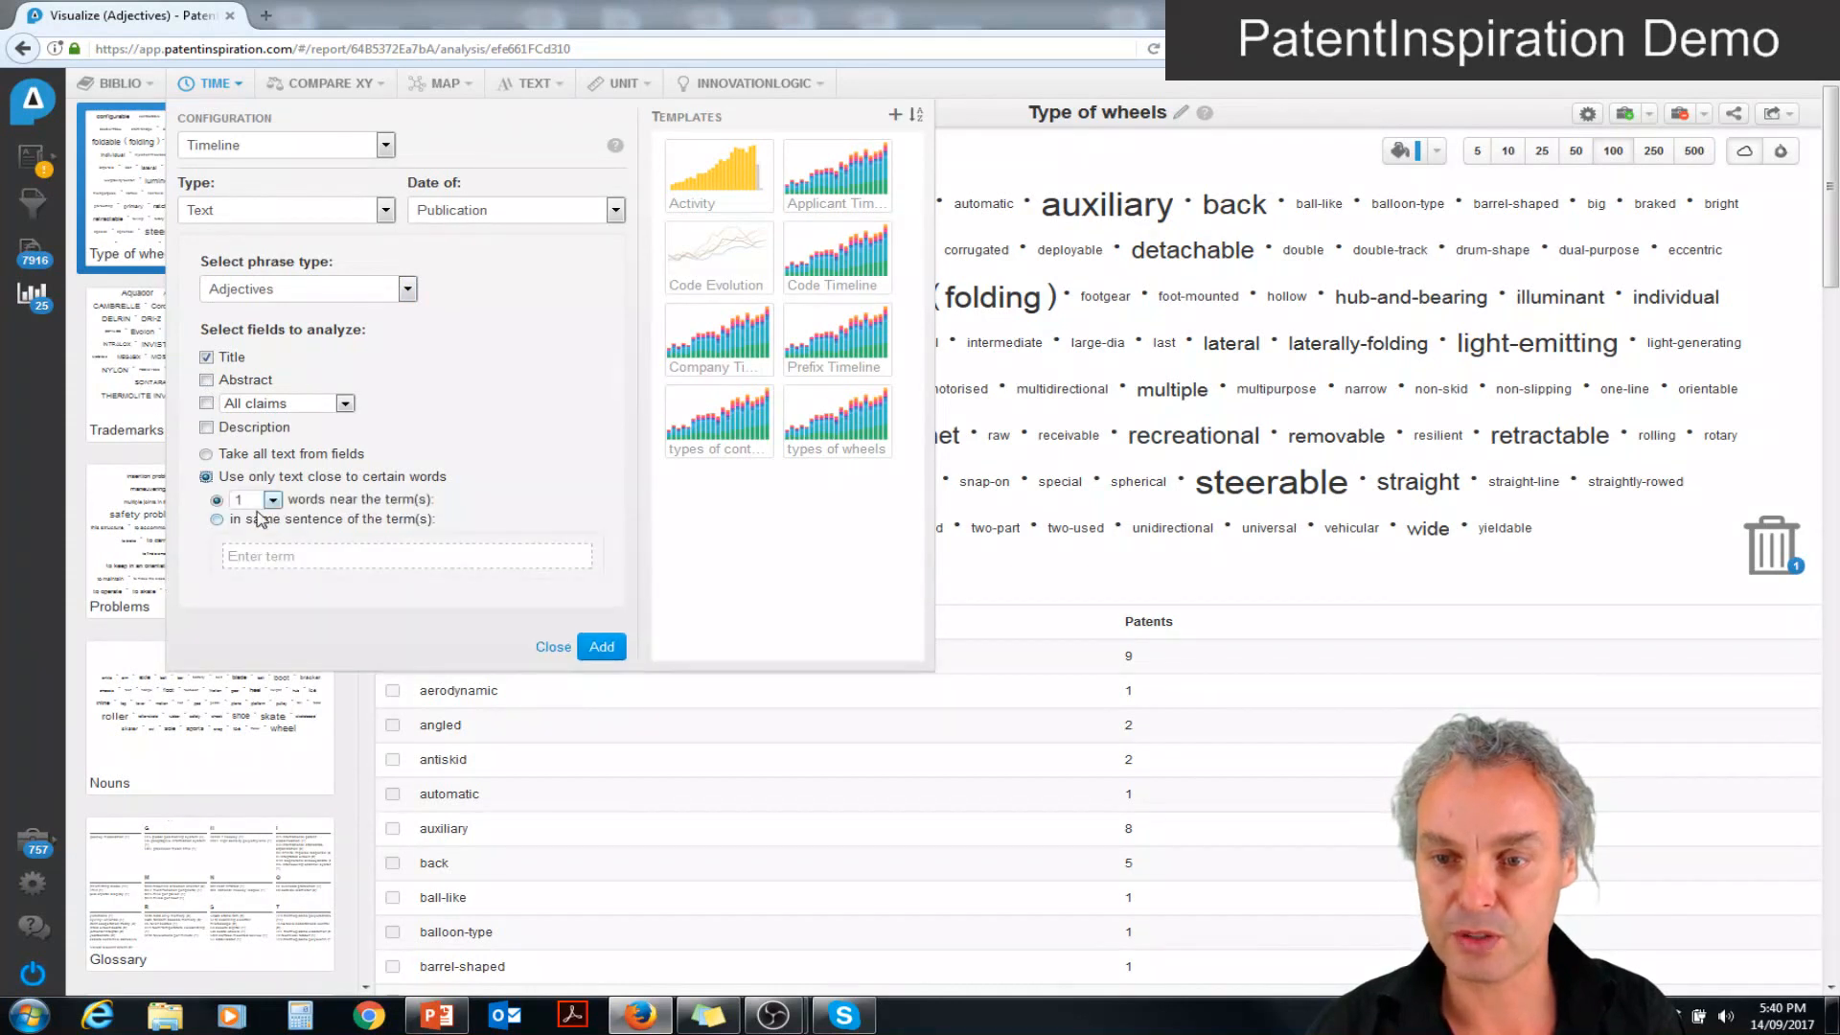
click(259, 554)
text(wh)
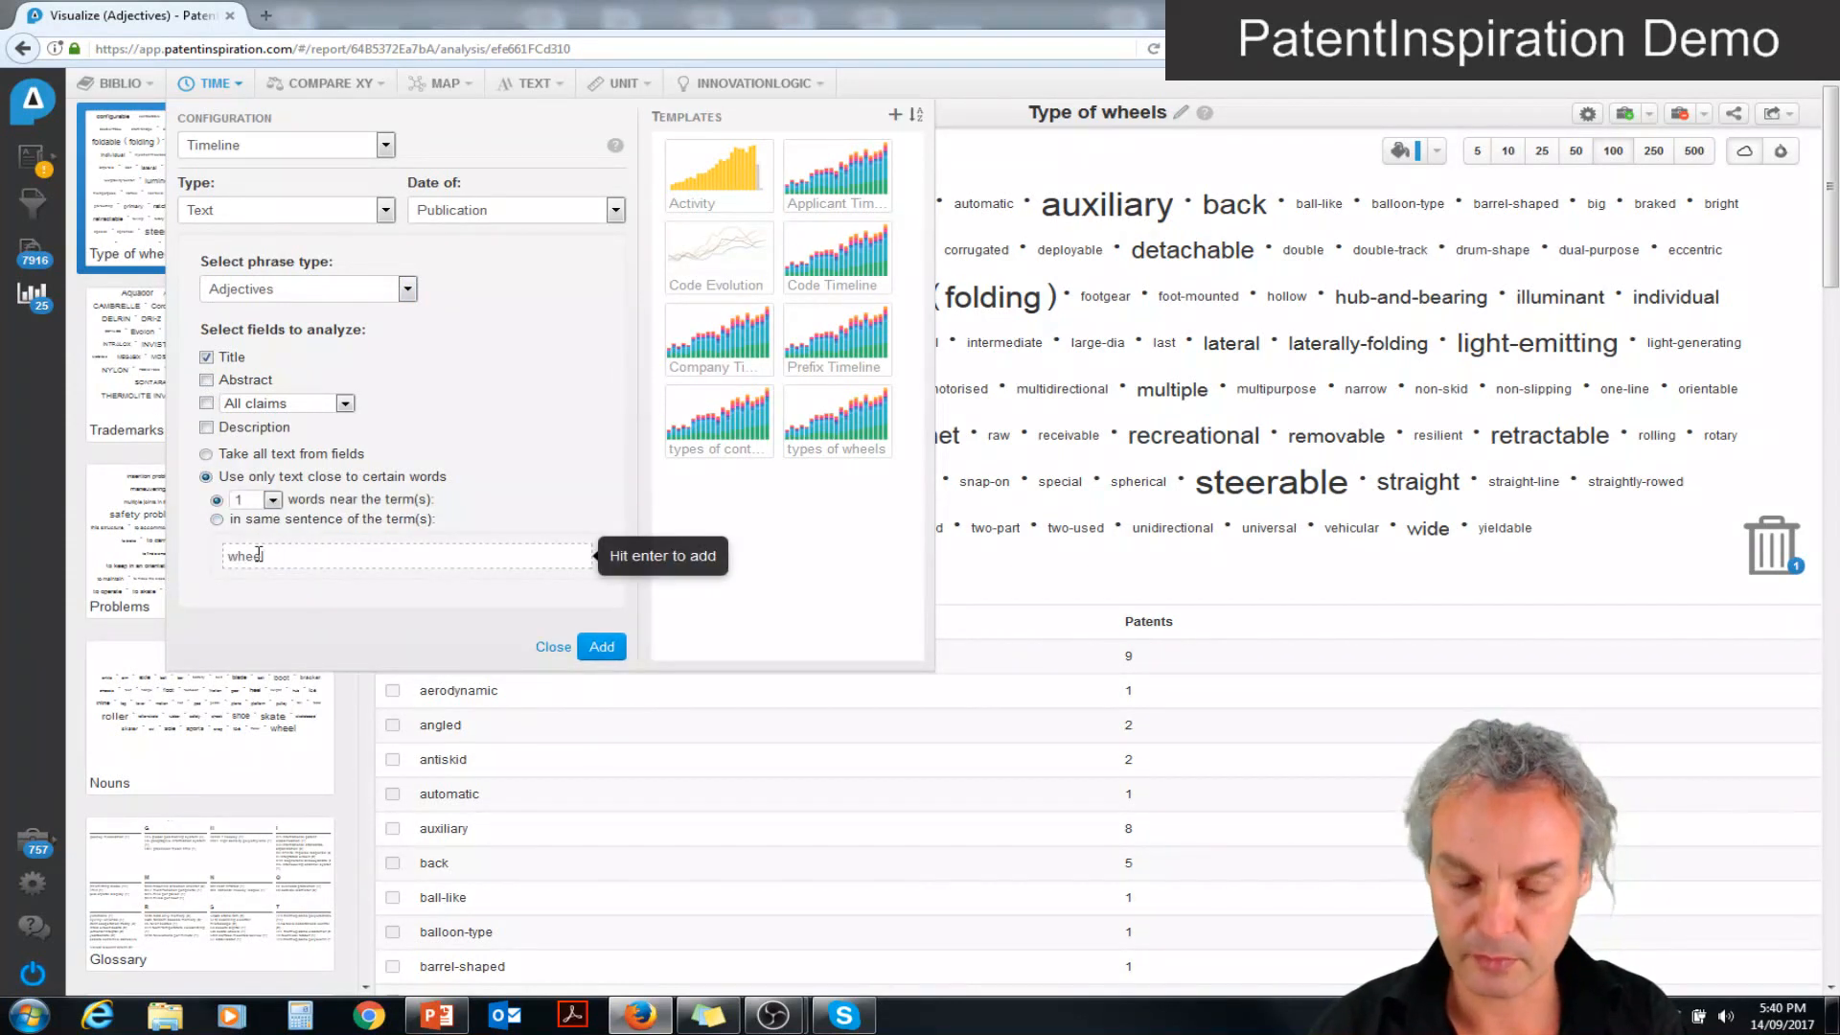
text(eel*)
key(Return)
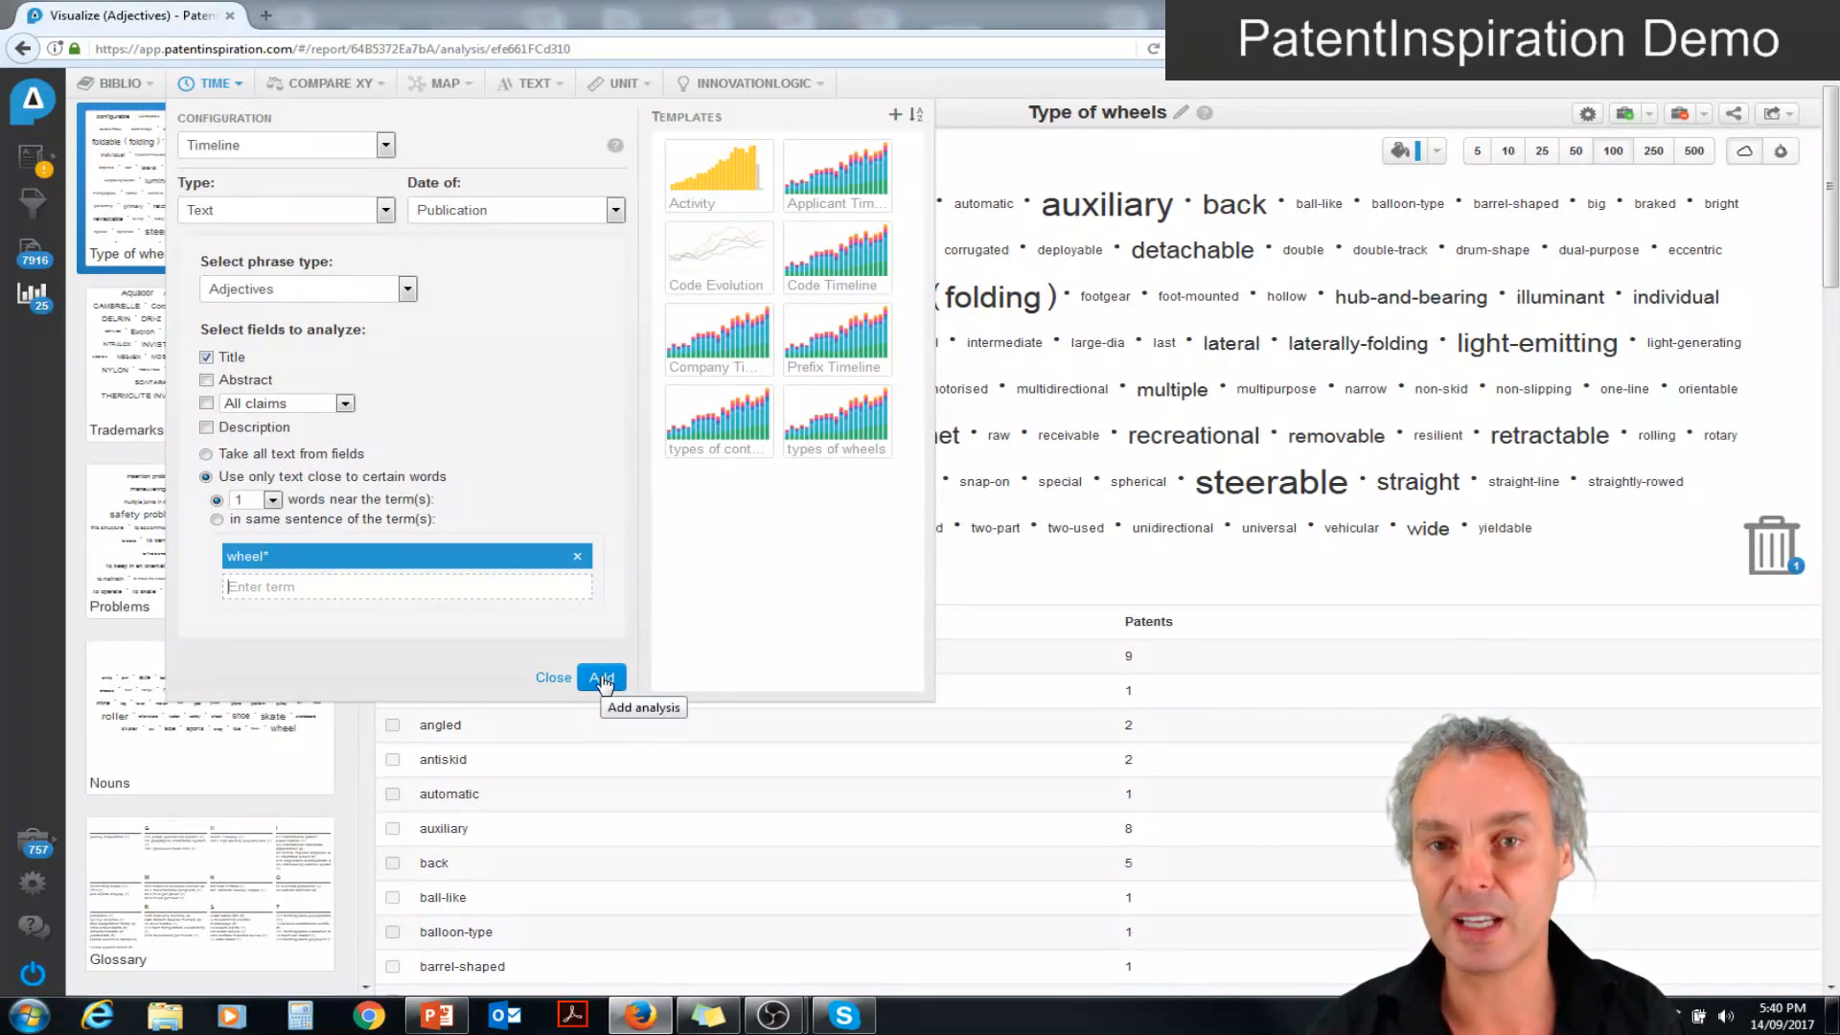
Save the timeline configuration as a template named "wheel evolution" and run an analysis from it
click(896, 116)
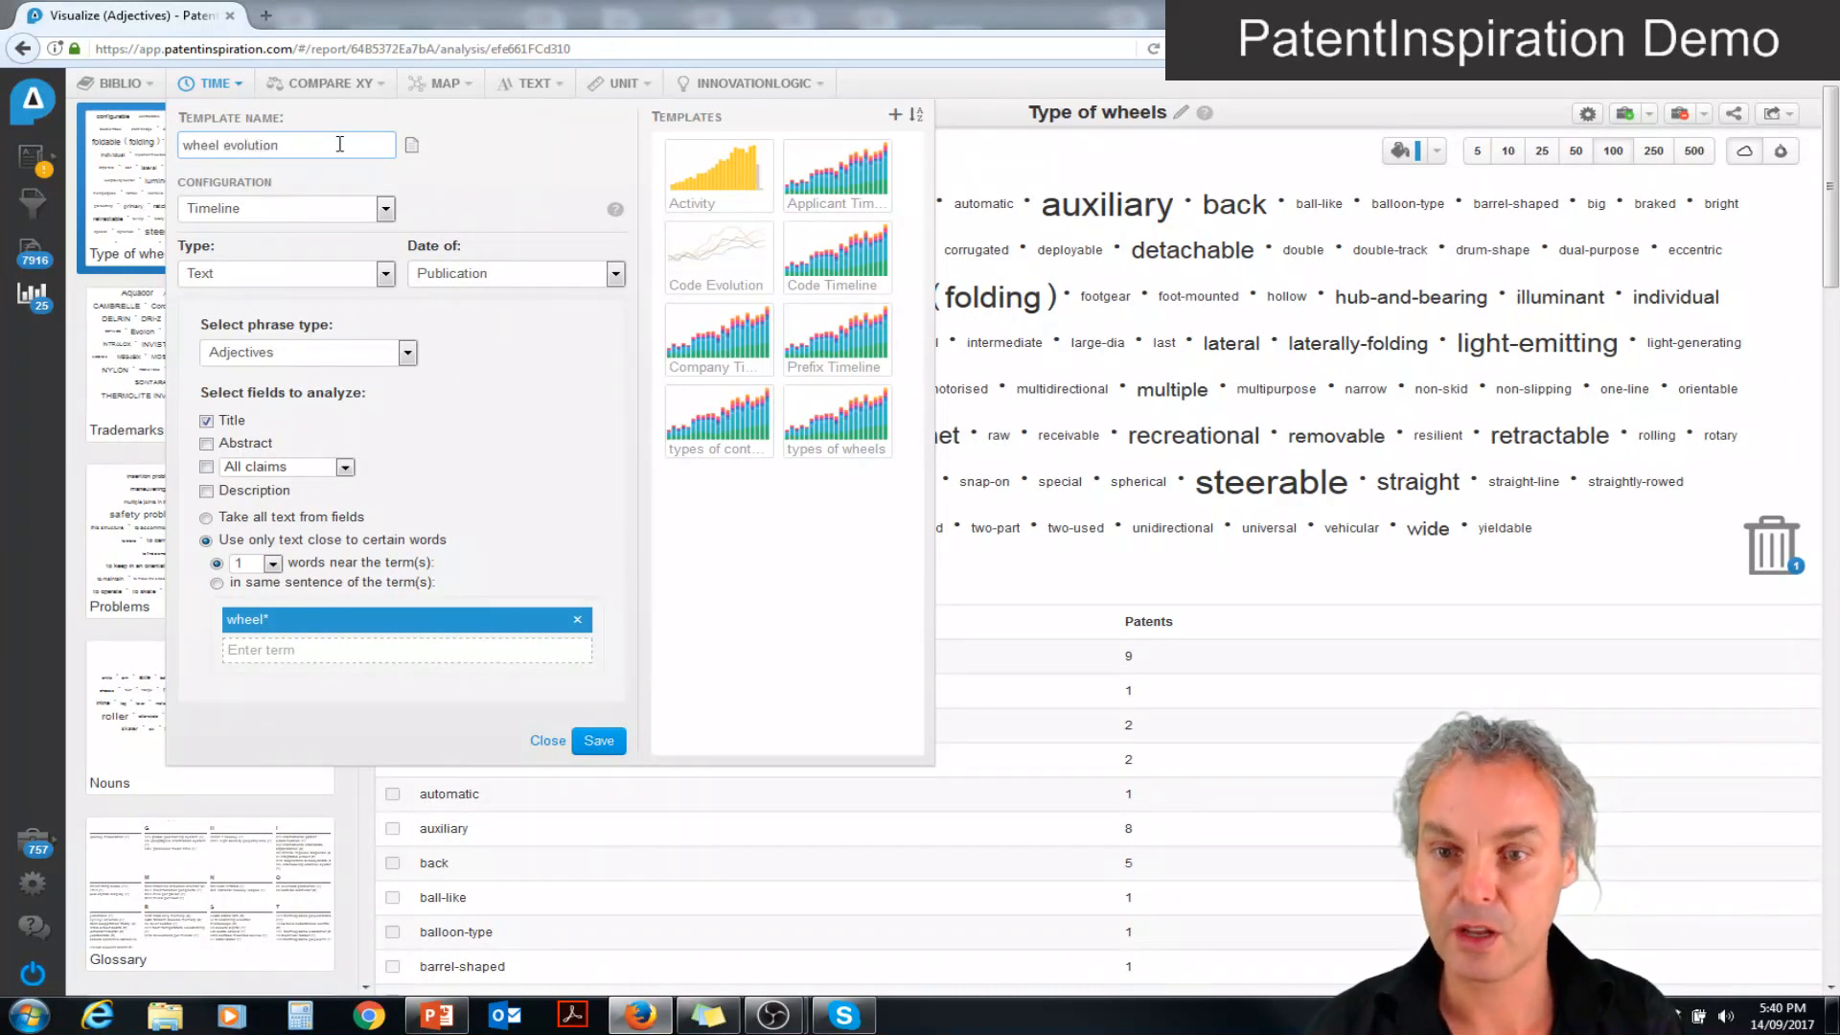
click(598, 742)
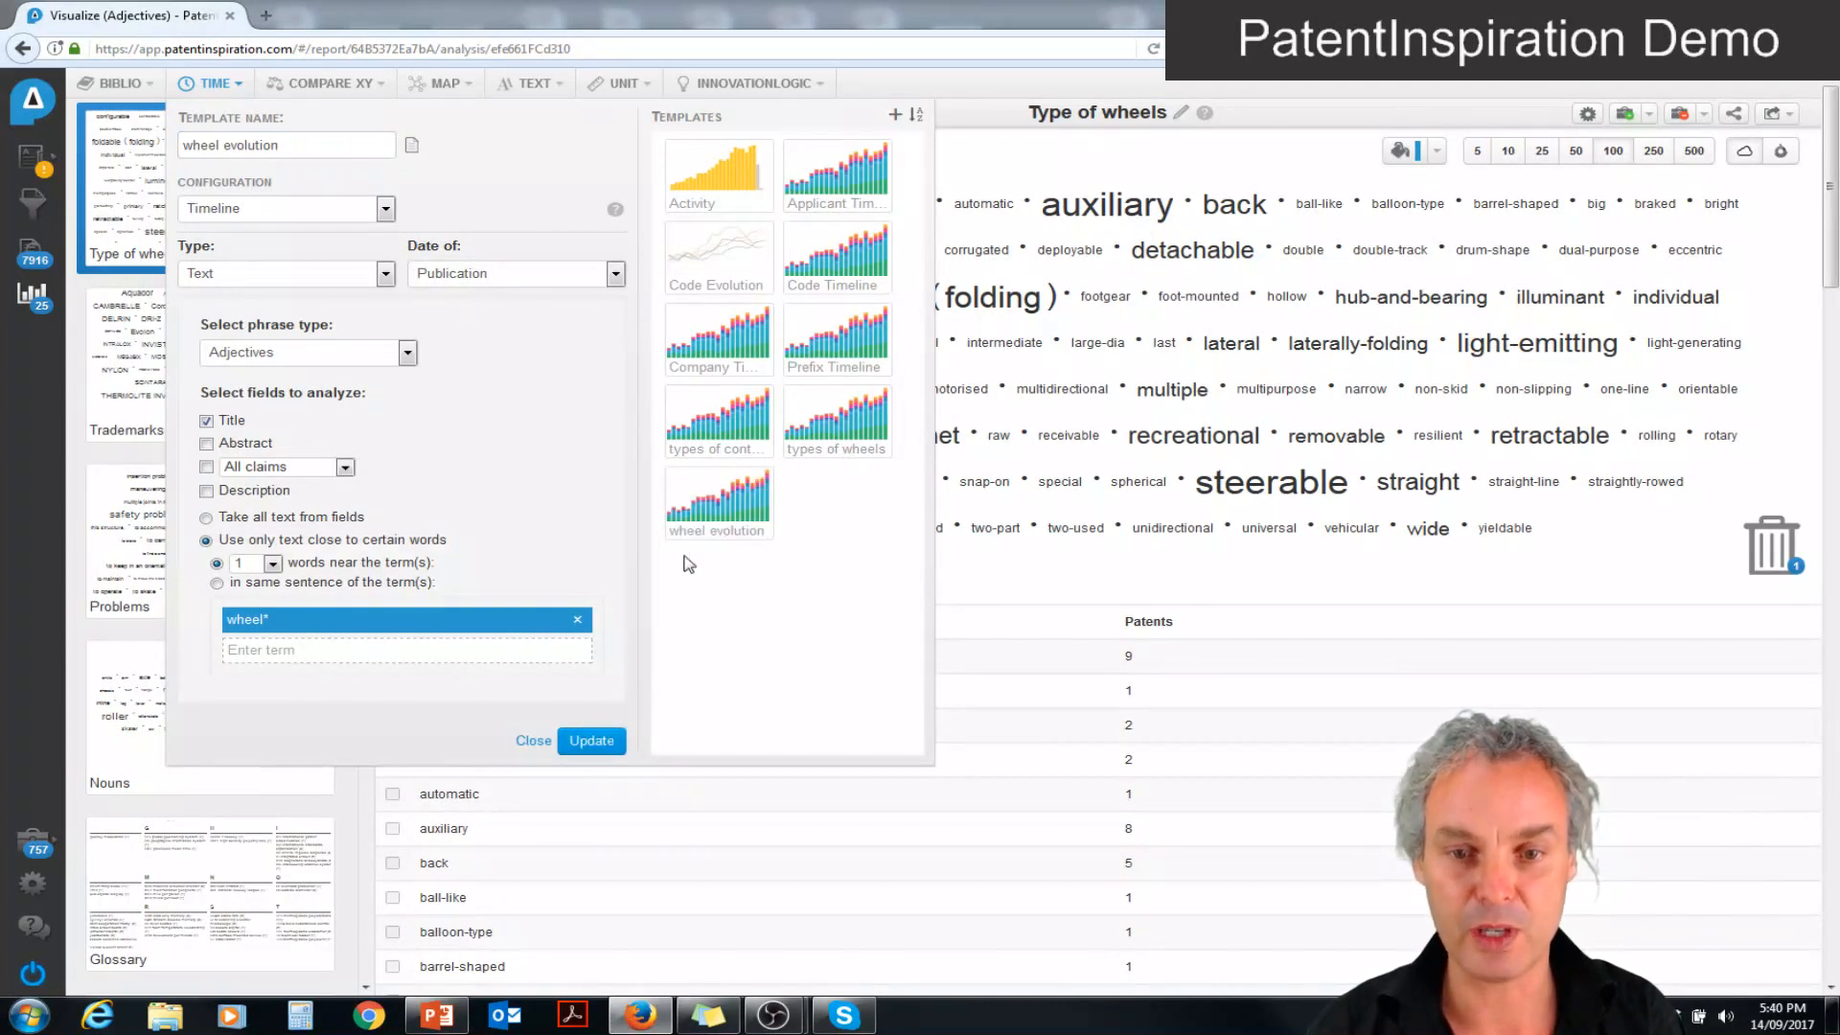
click(723, 512)
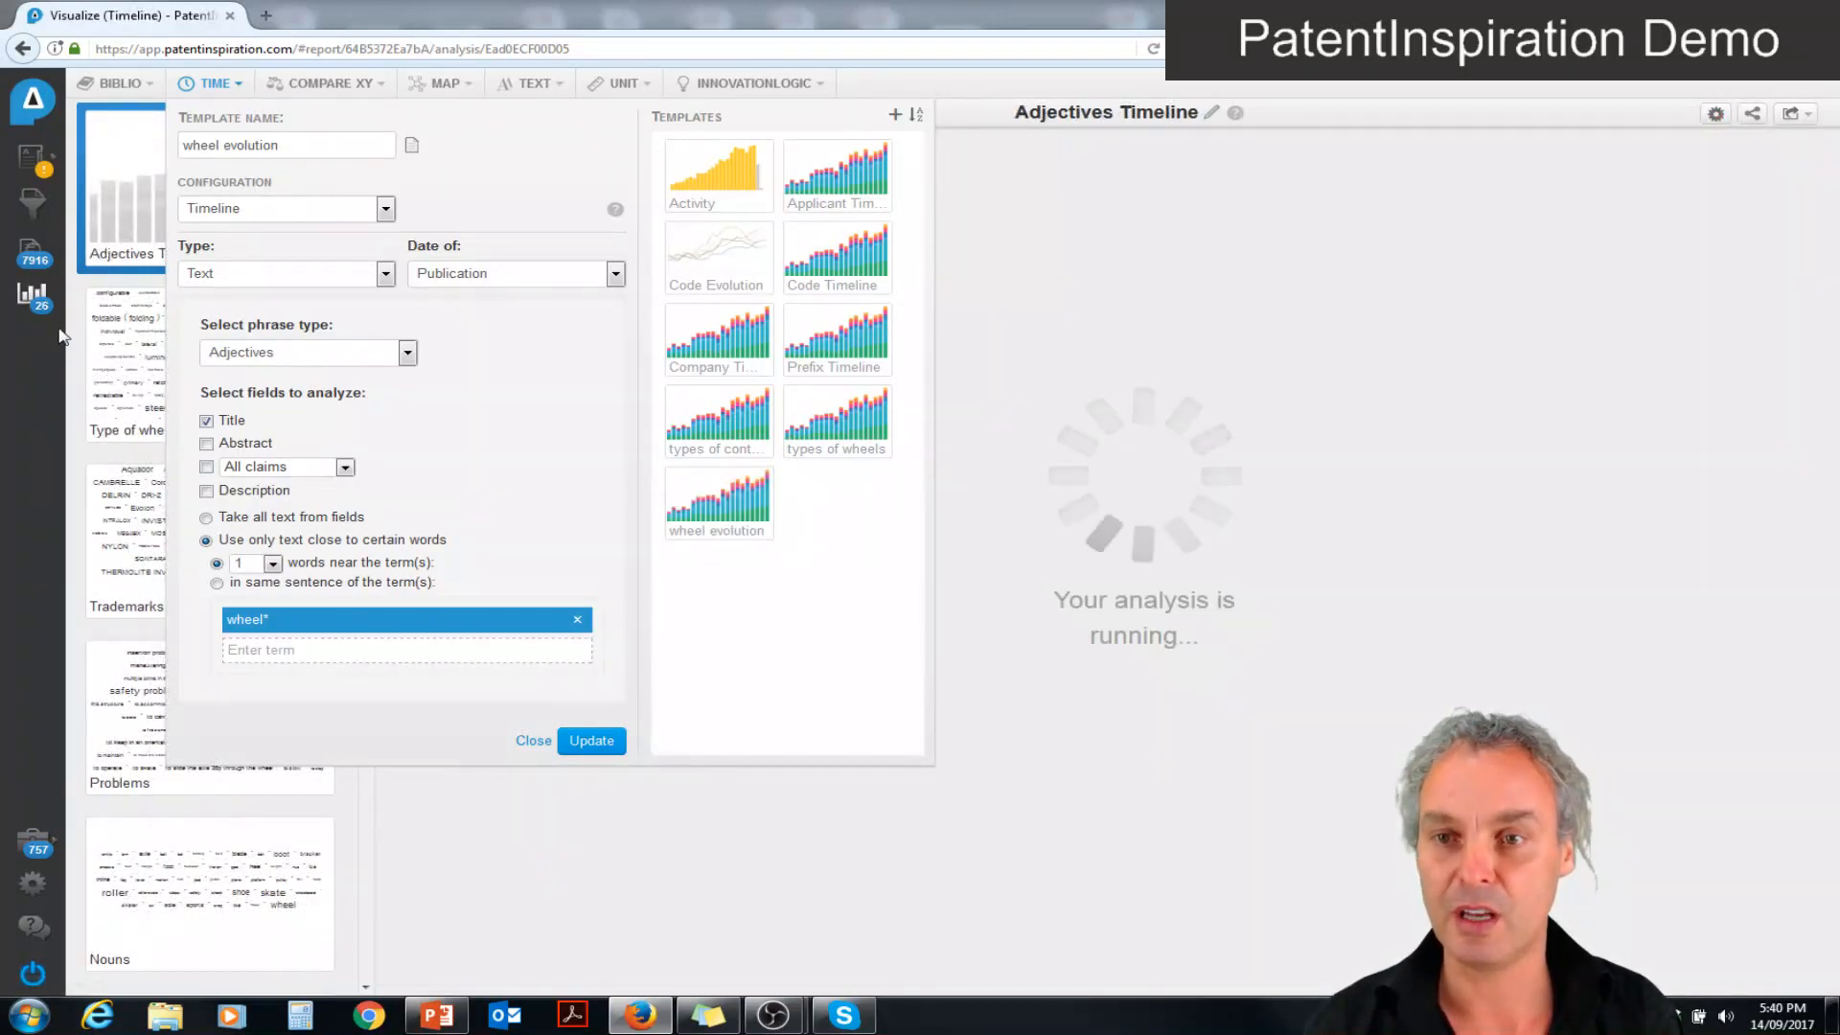
click(534, 743)
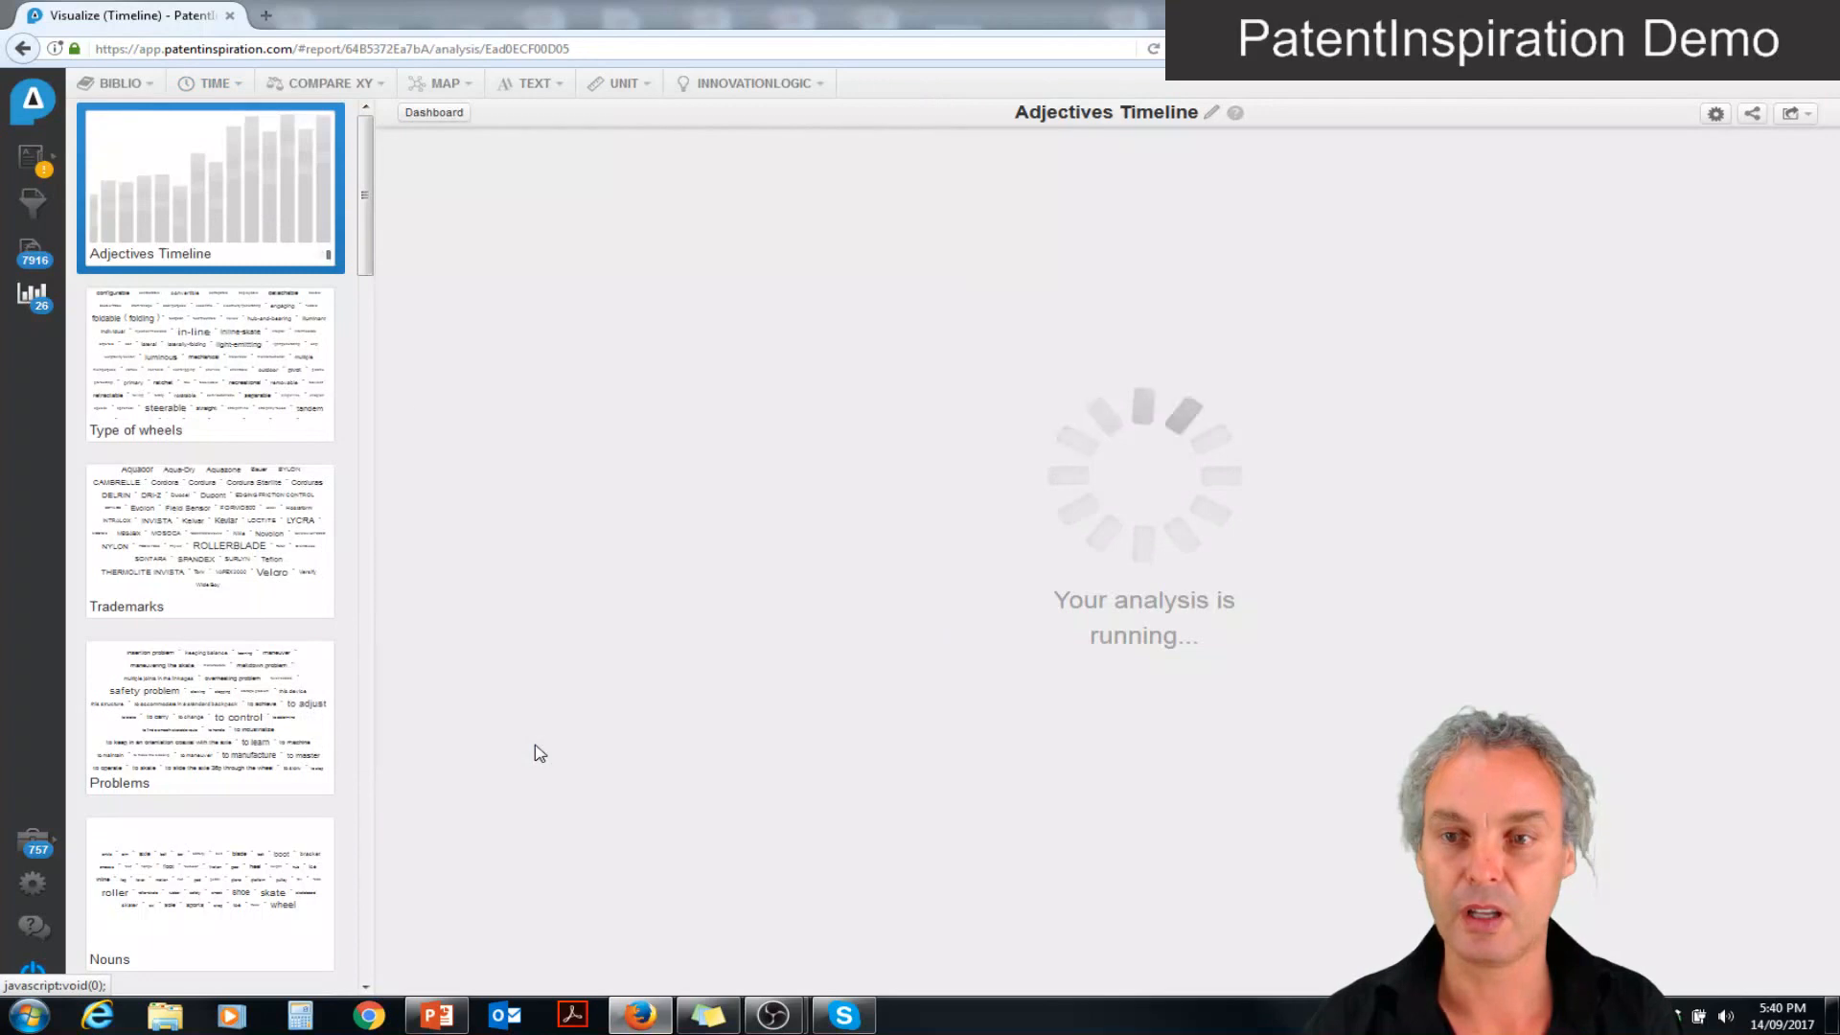
Open the Problems analysis from the overview and inspect its word cloud at 100 phrases, returning it to 50
click(13, 314)
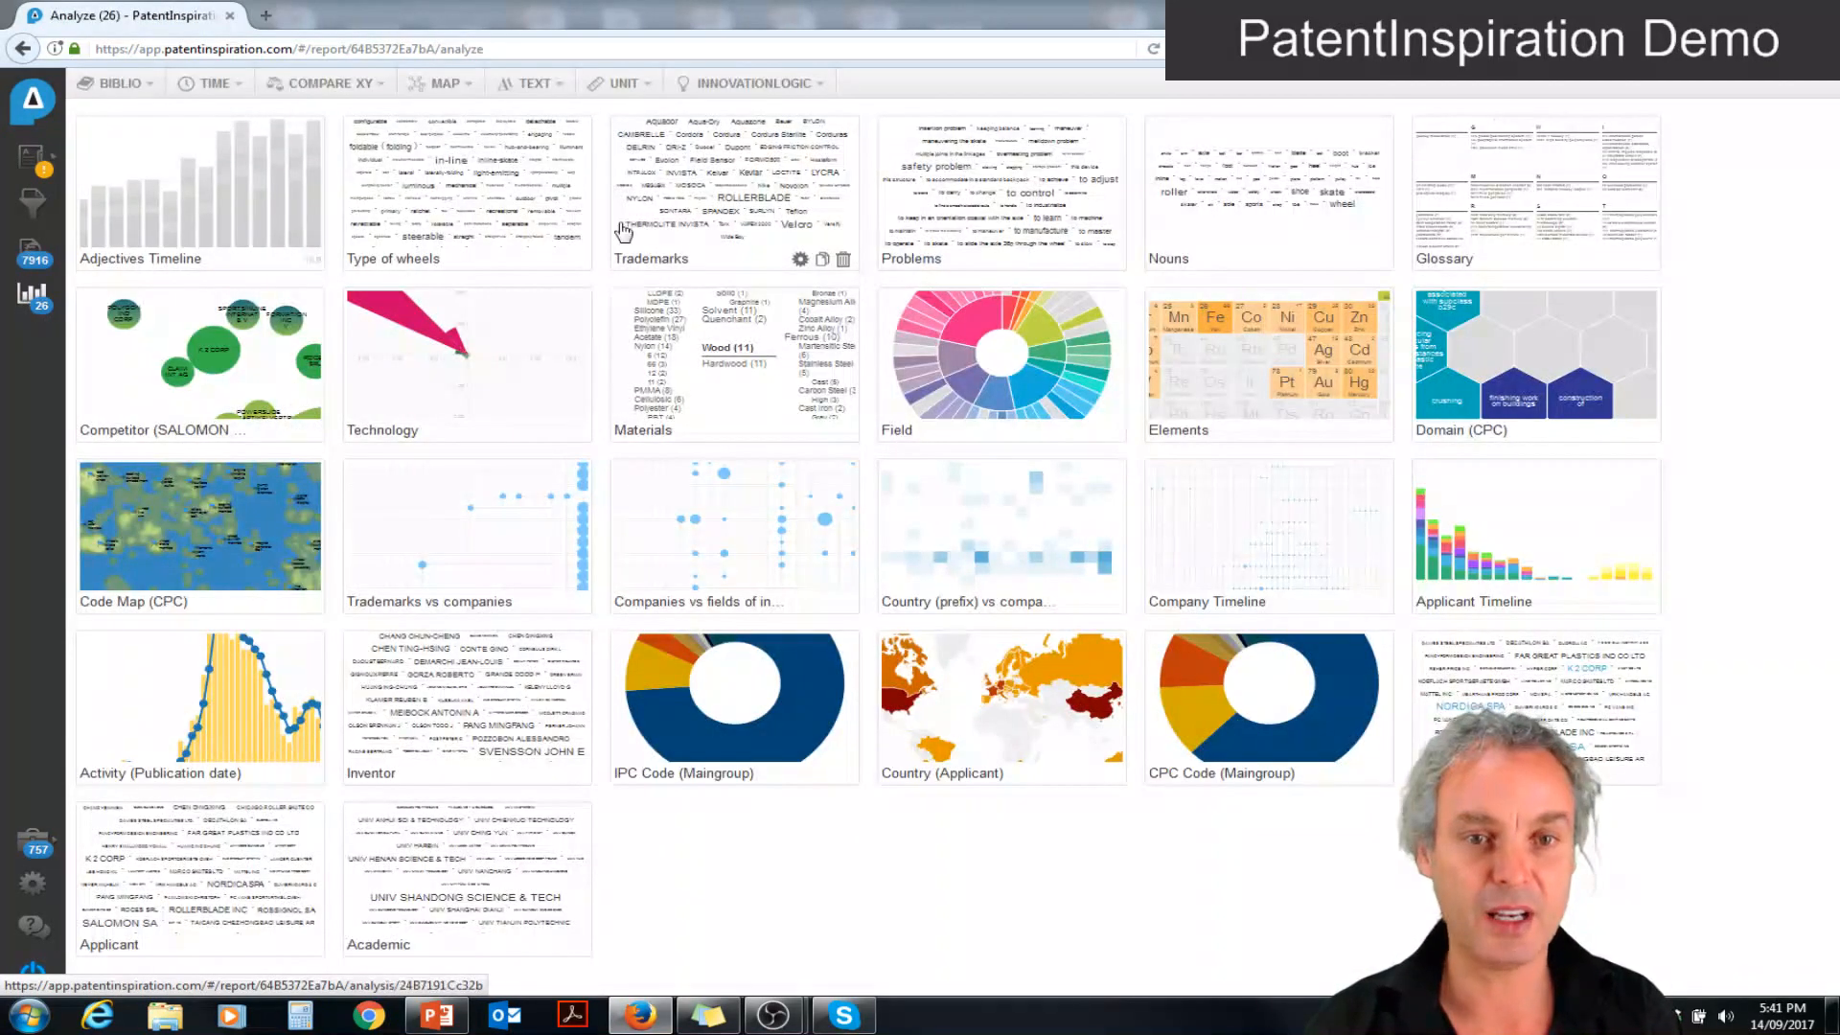
click(1003, 222)
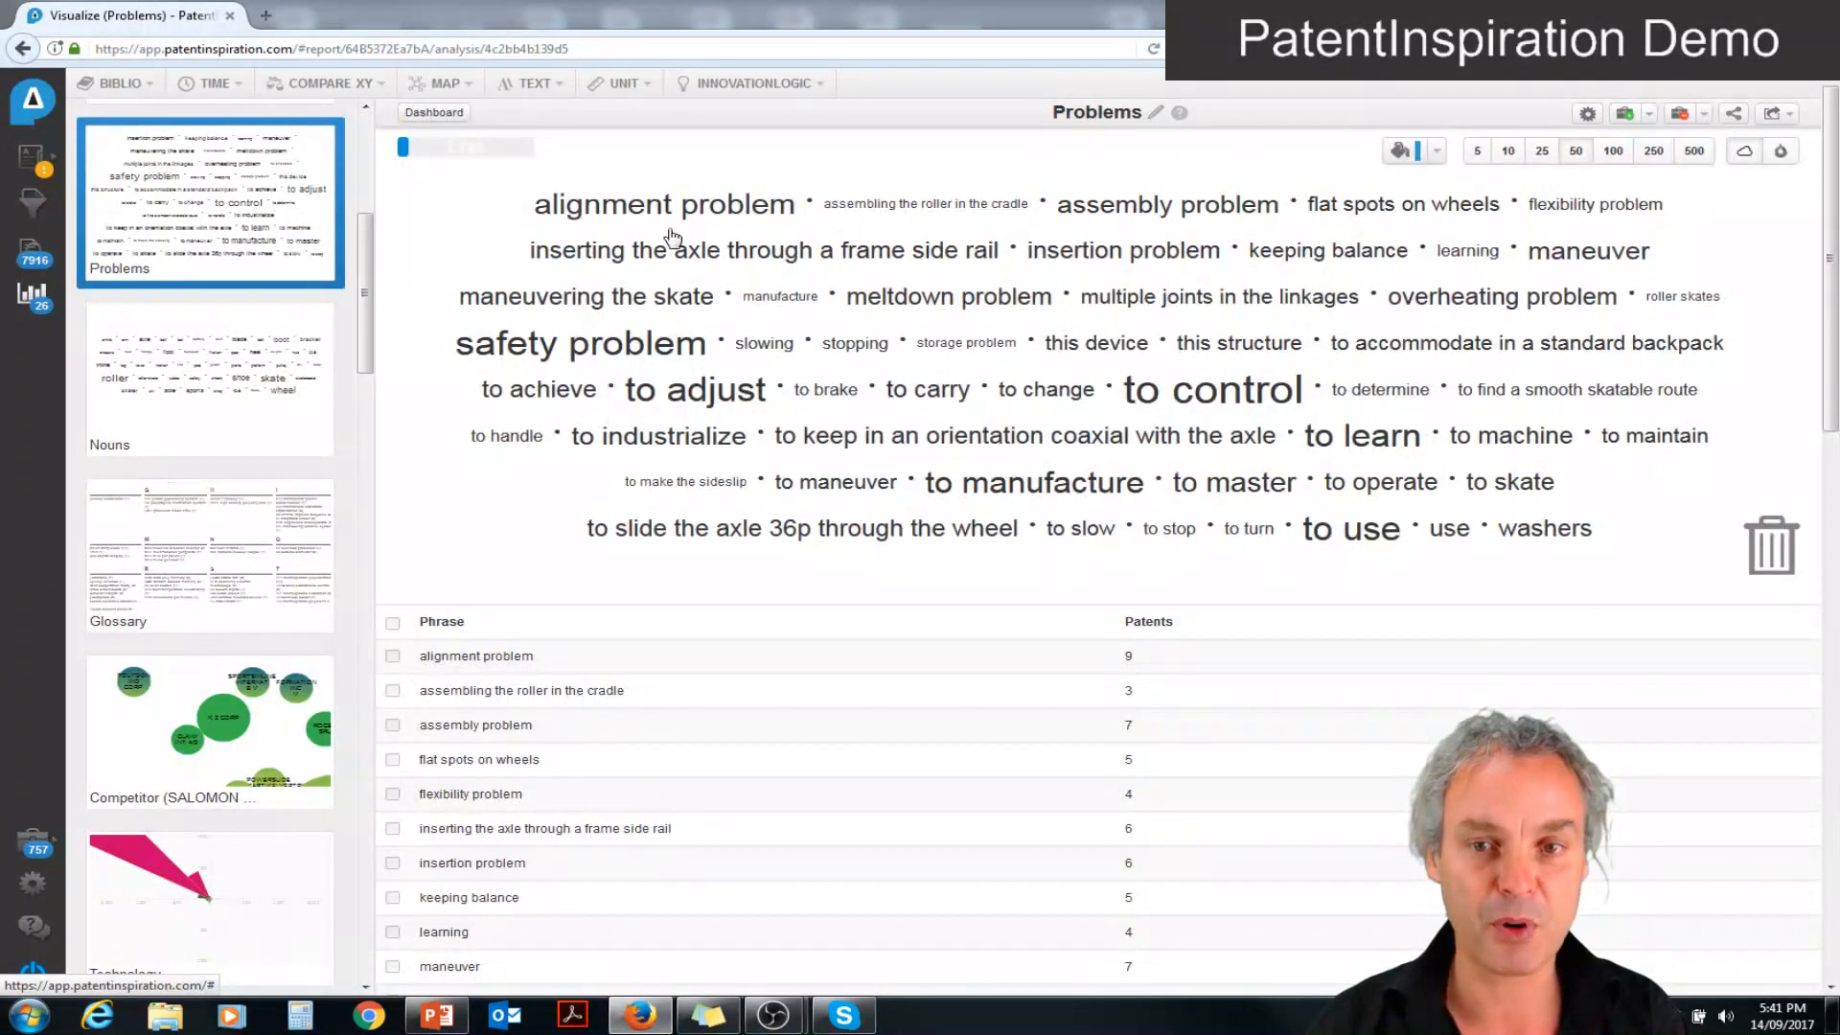
click(1614, 157)
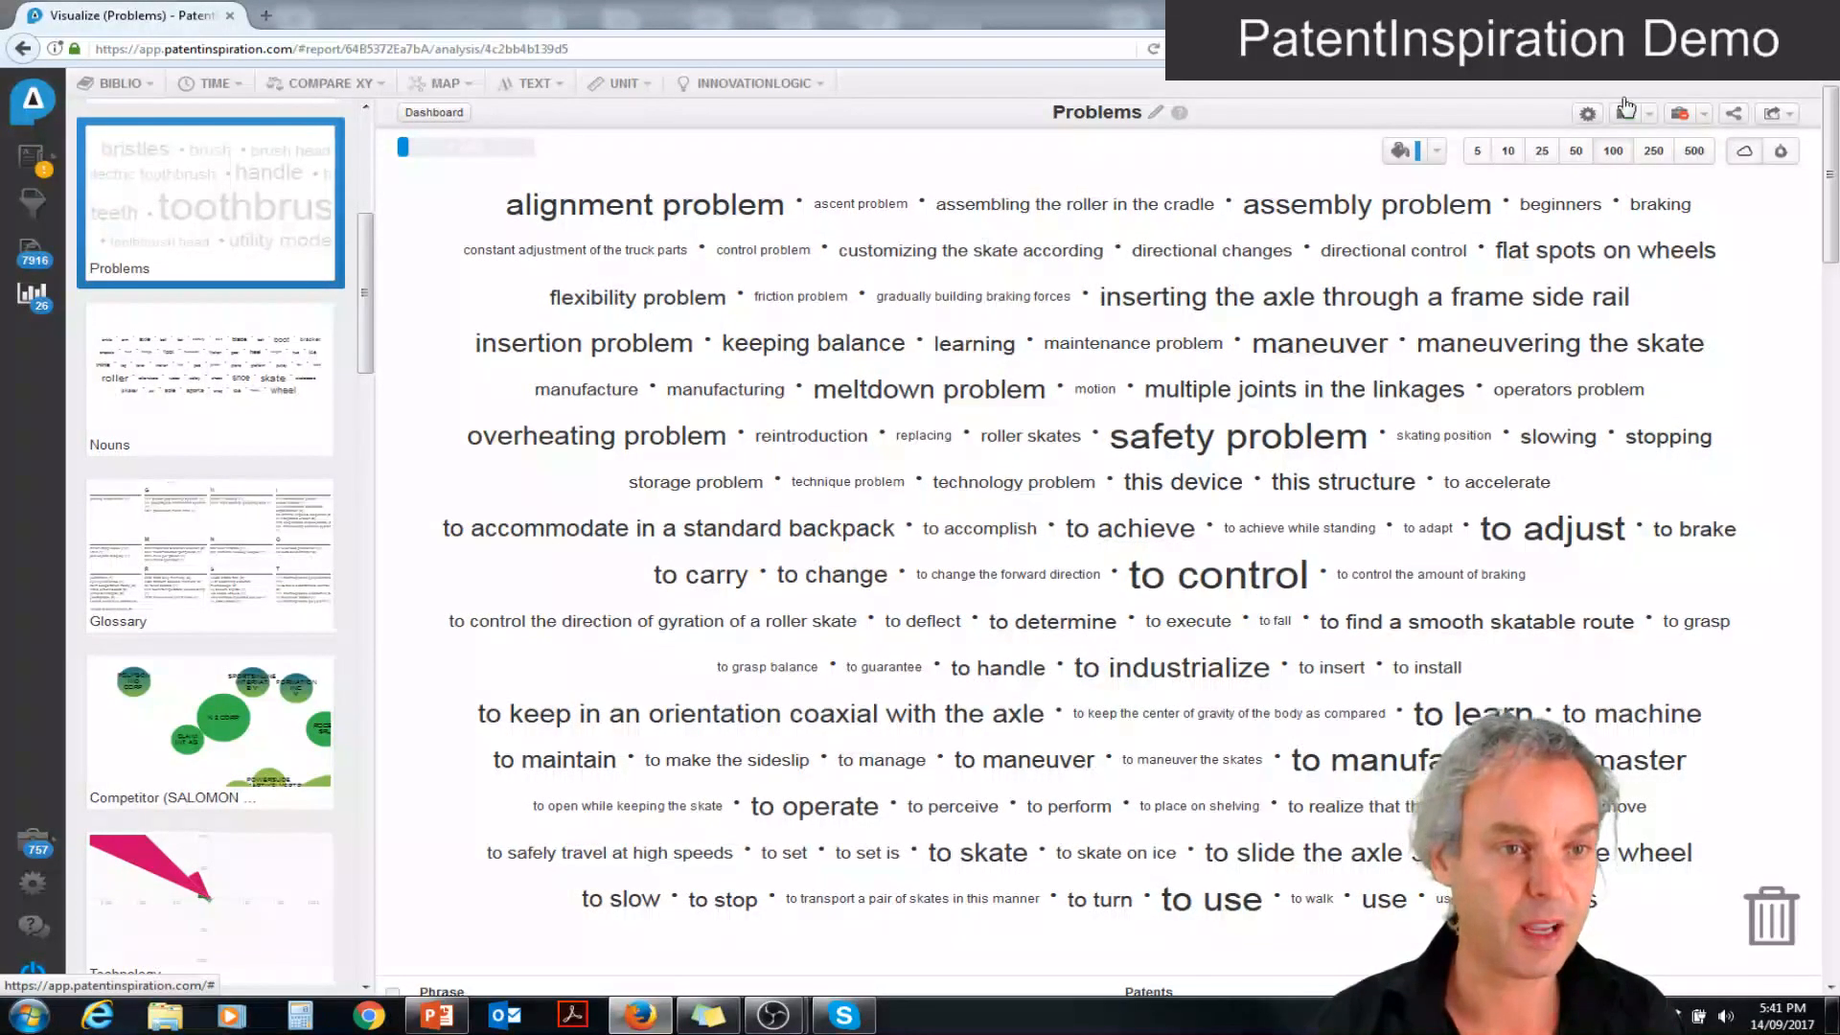
click(1571, 152)
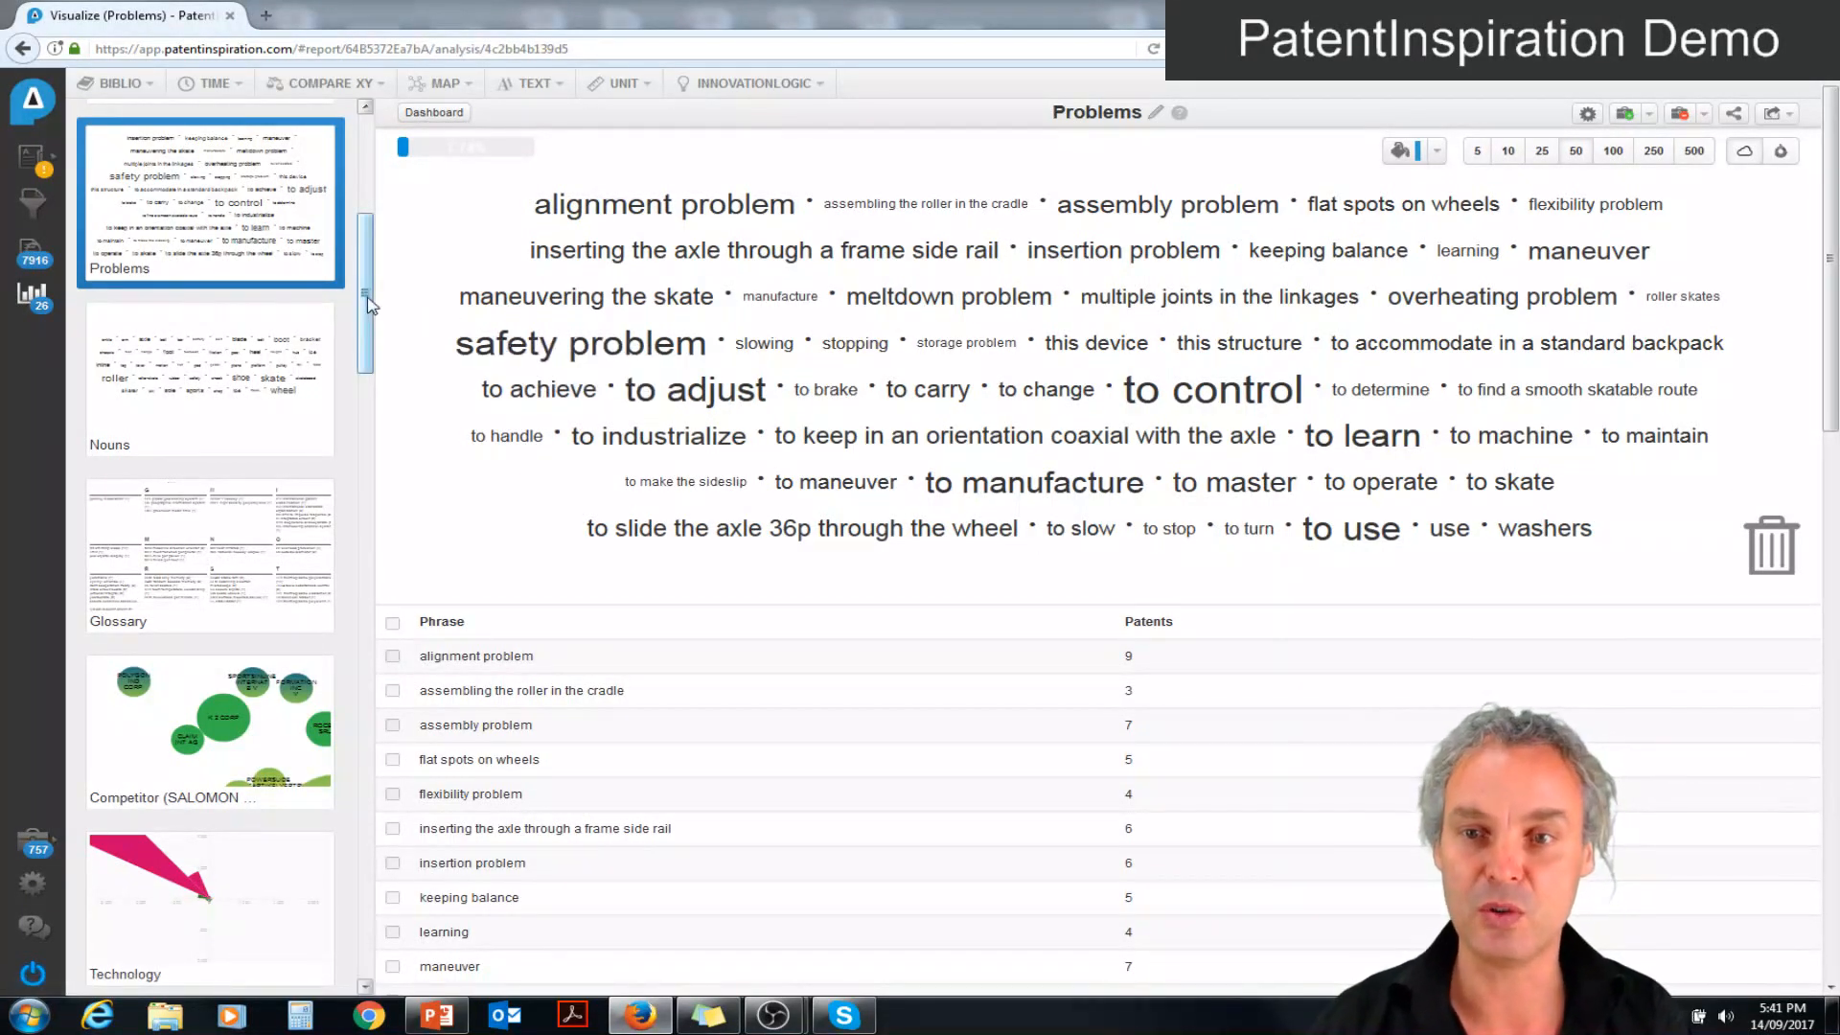
Open the Trademarks analysis and expand its word cloud to 100 phrases
drag(367, 305, 365, 168)
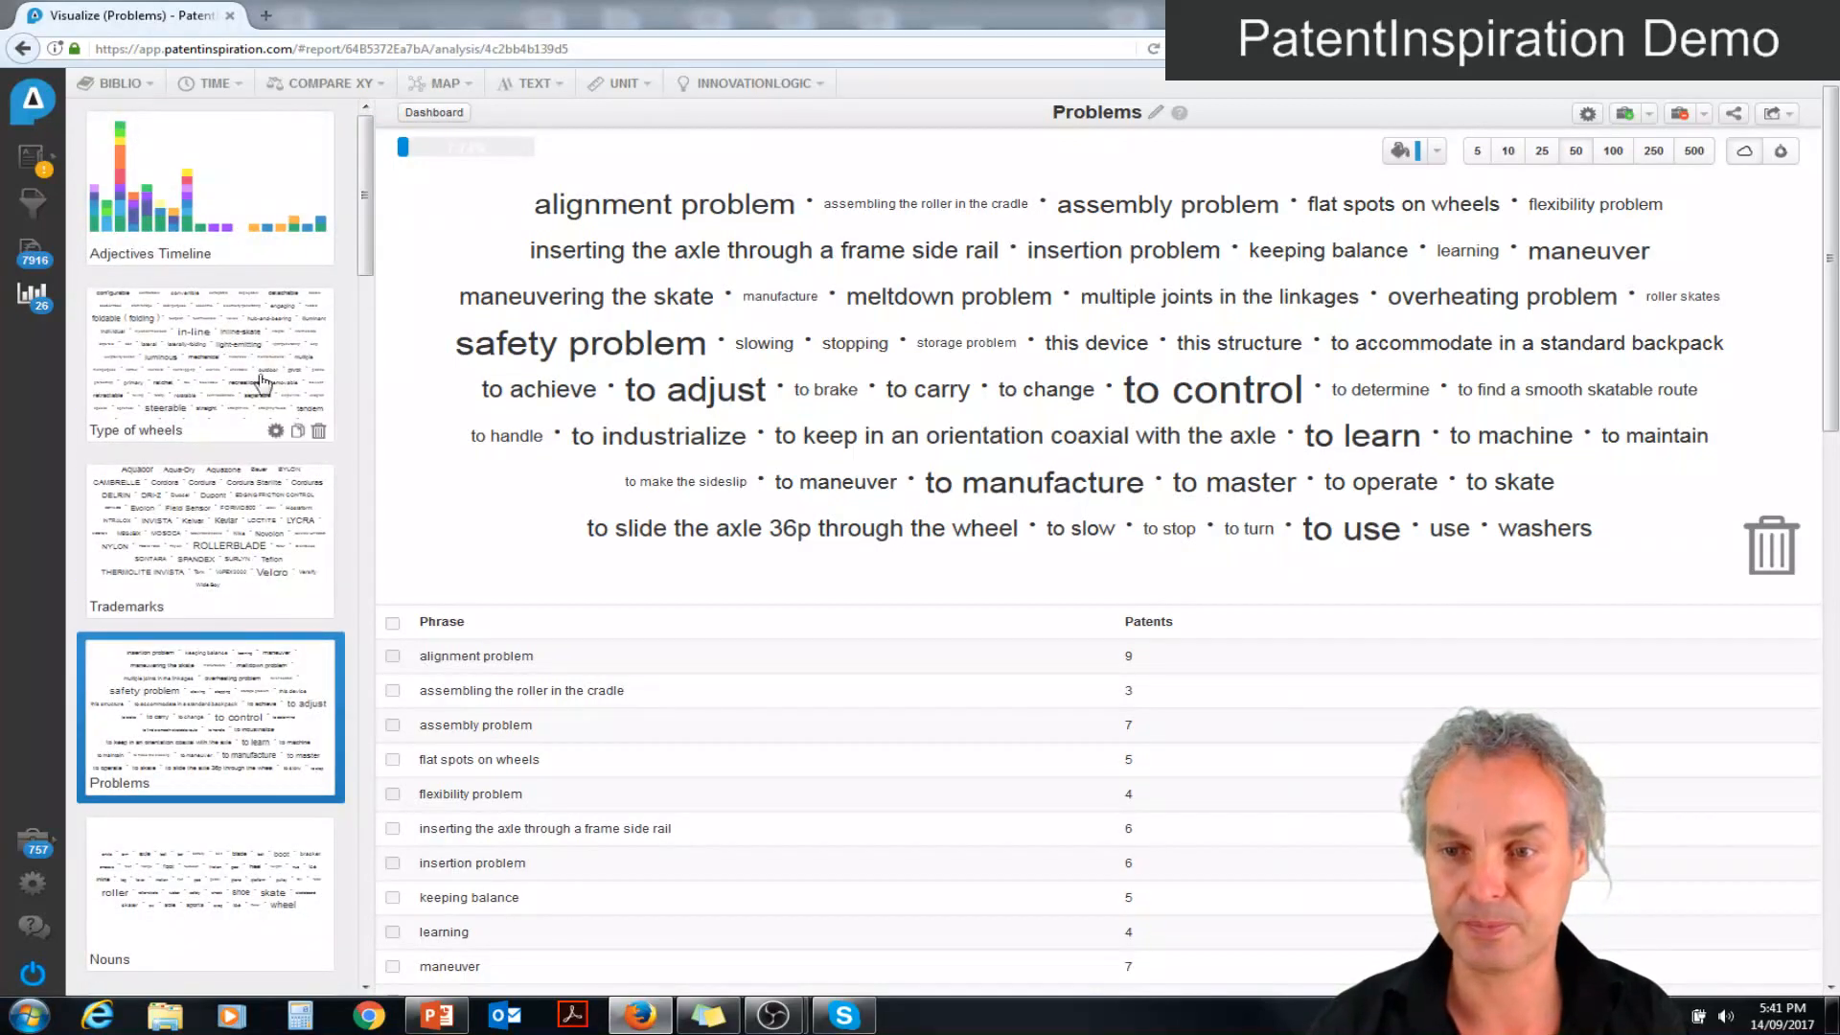
click(227, 503)
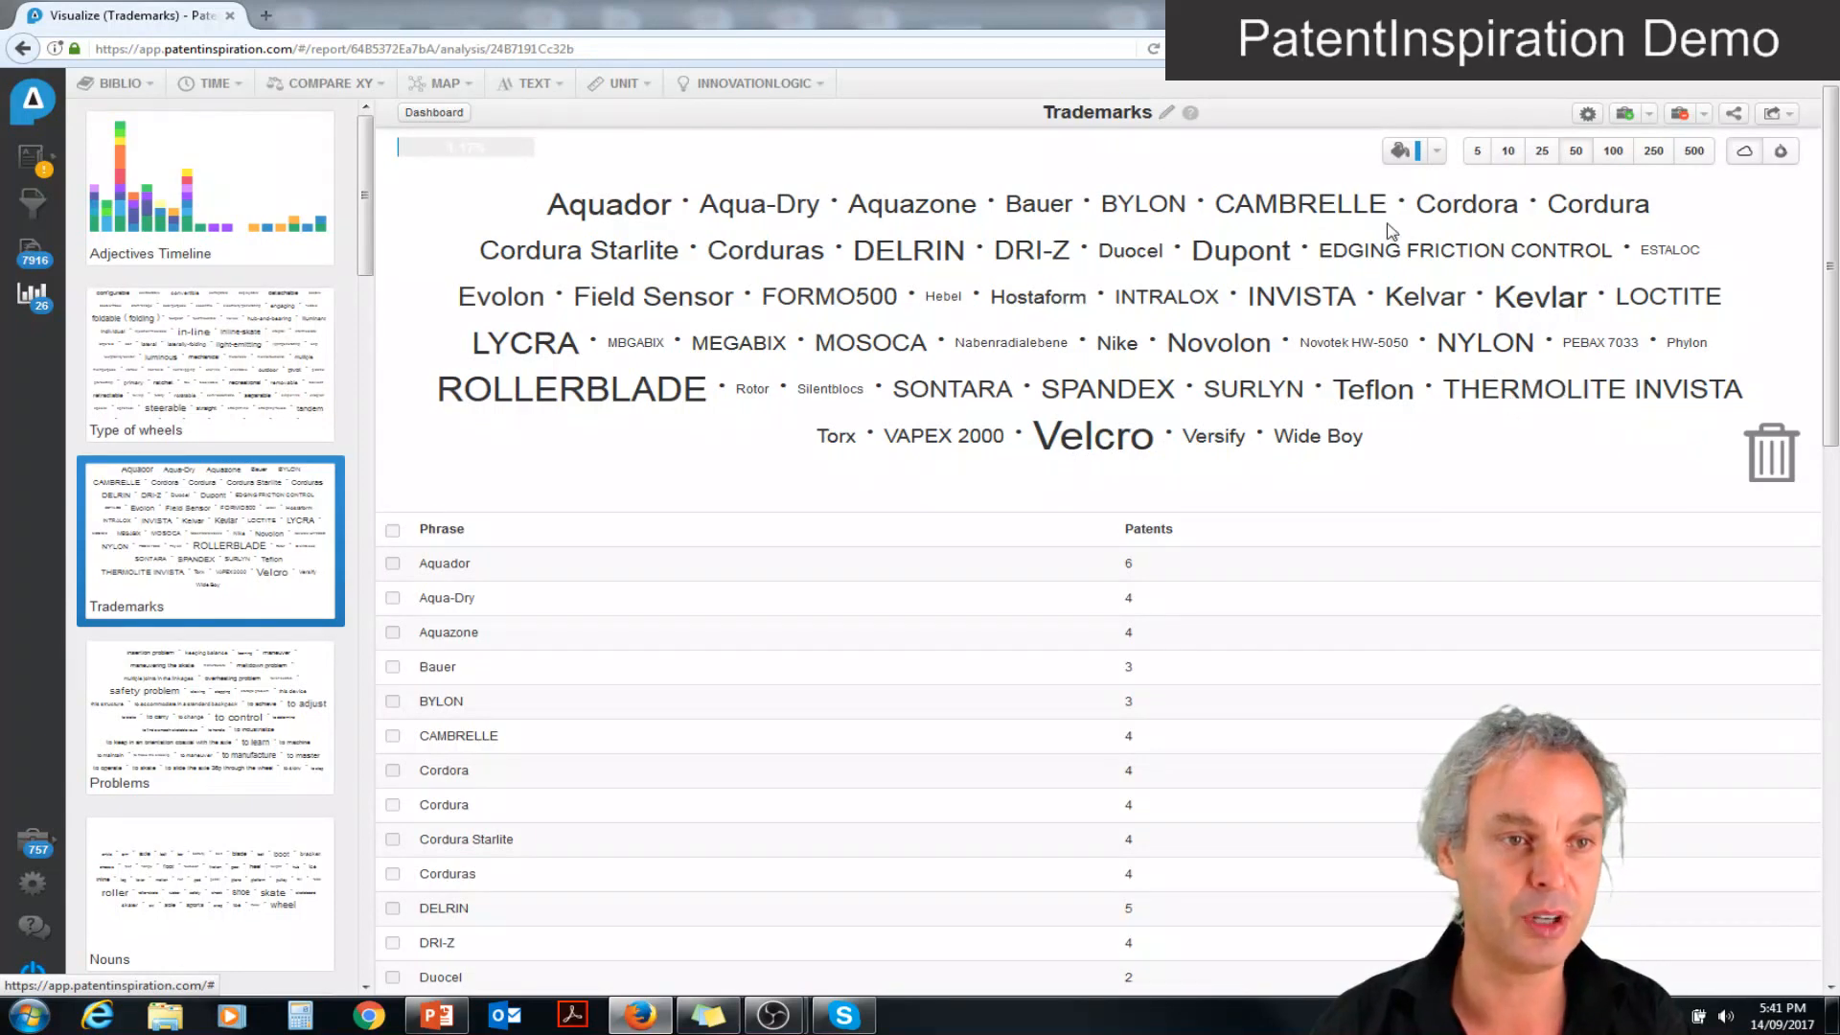
click(1614, 158)
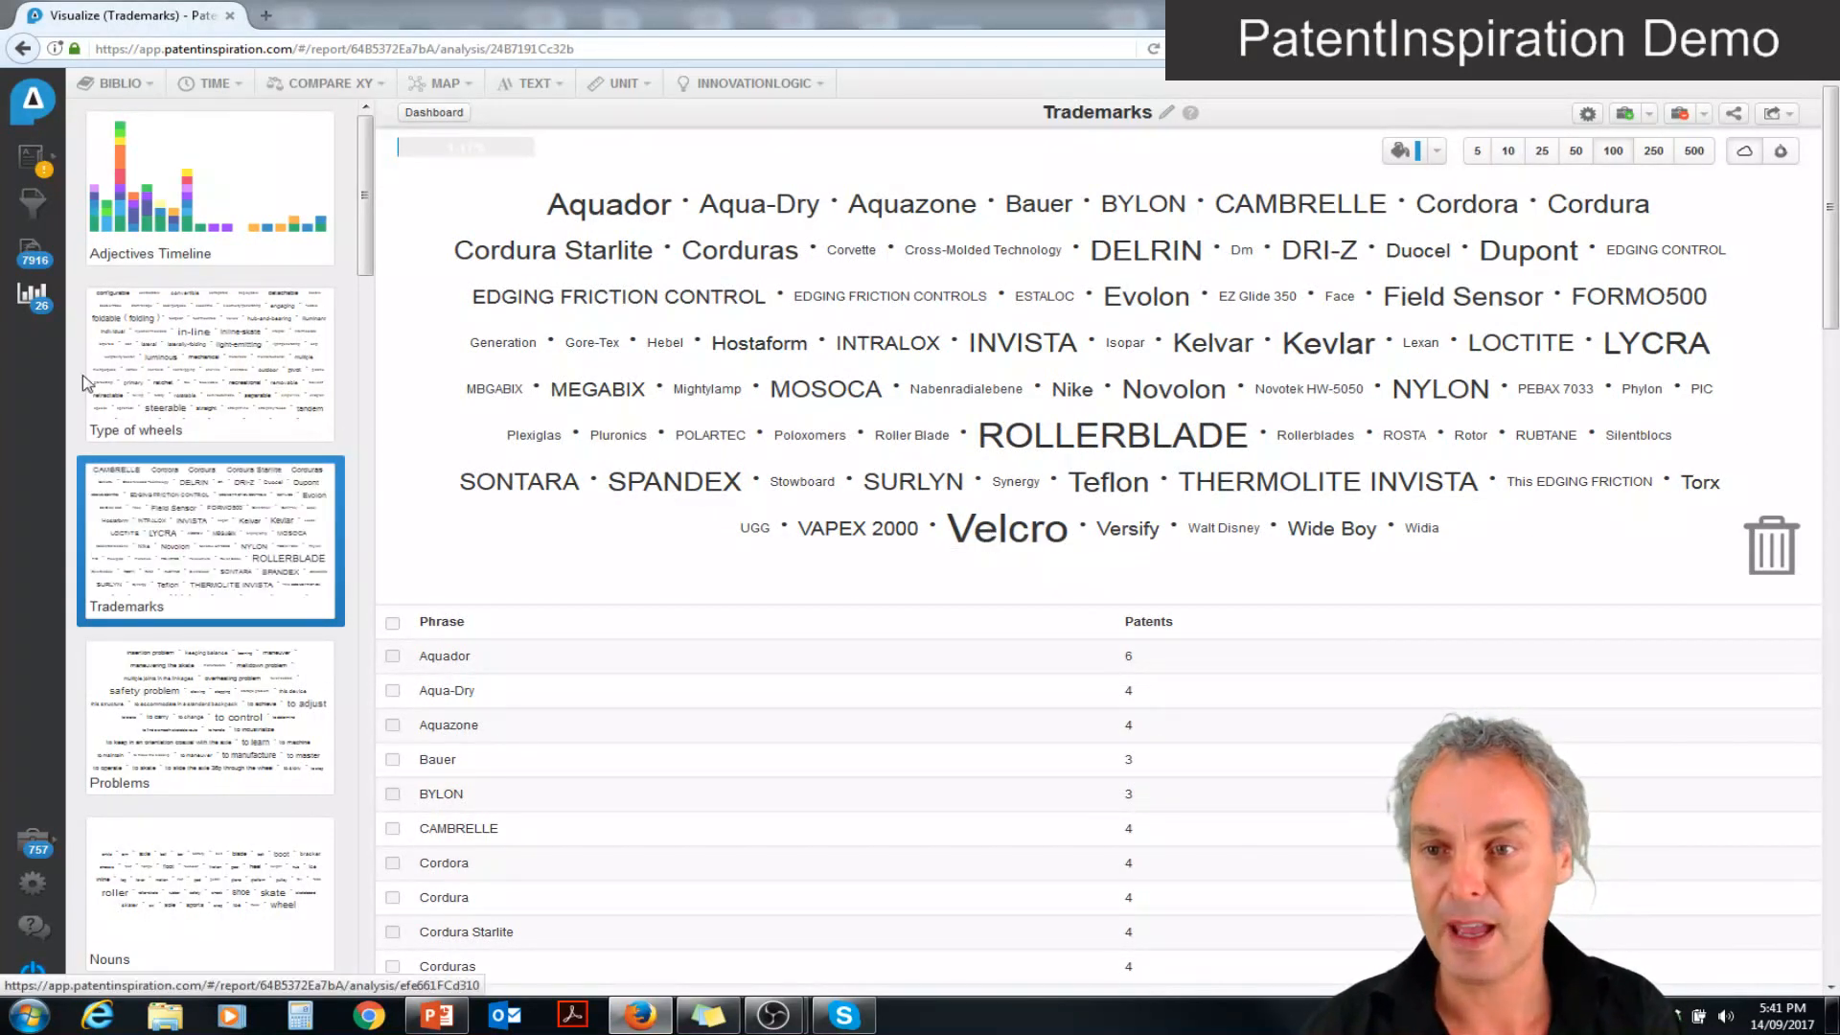
Open the Trademarks vs companies analysis from the overview and display it as shaded cells instead of bubbles
click(40, 316)
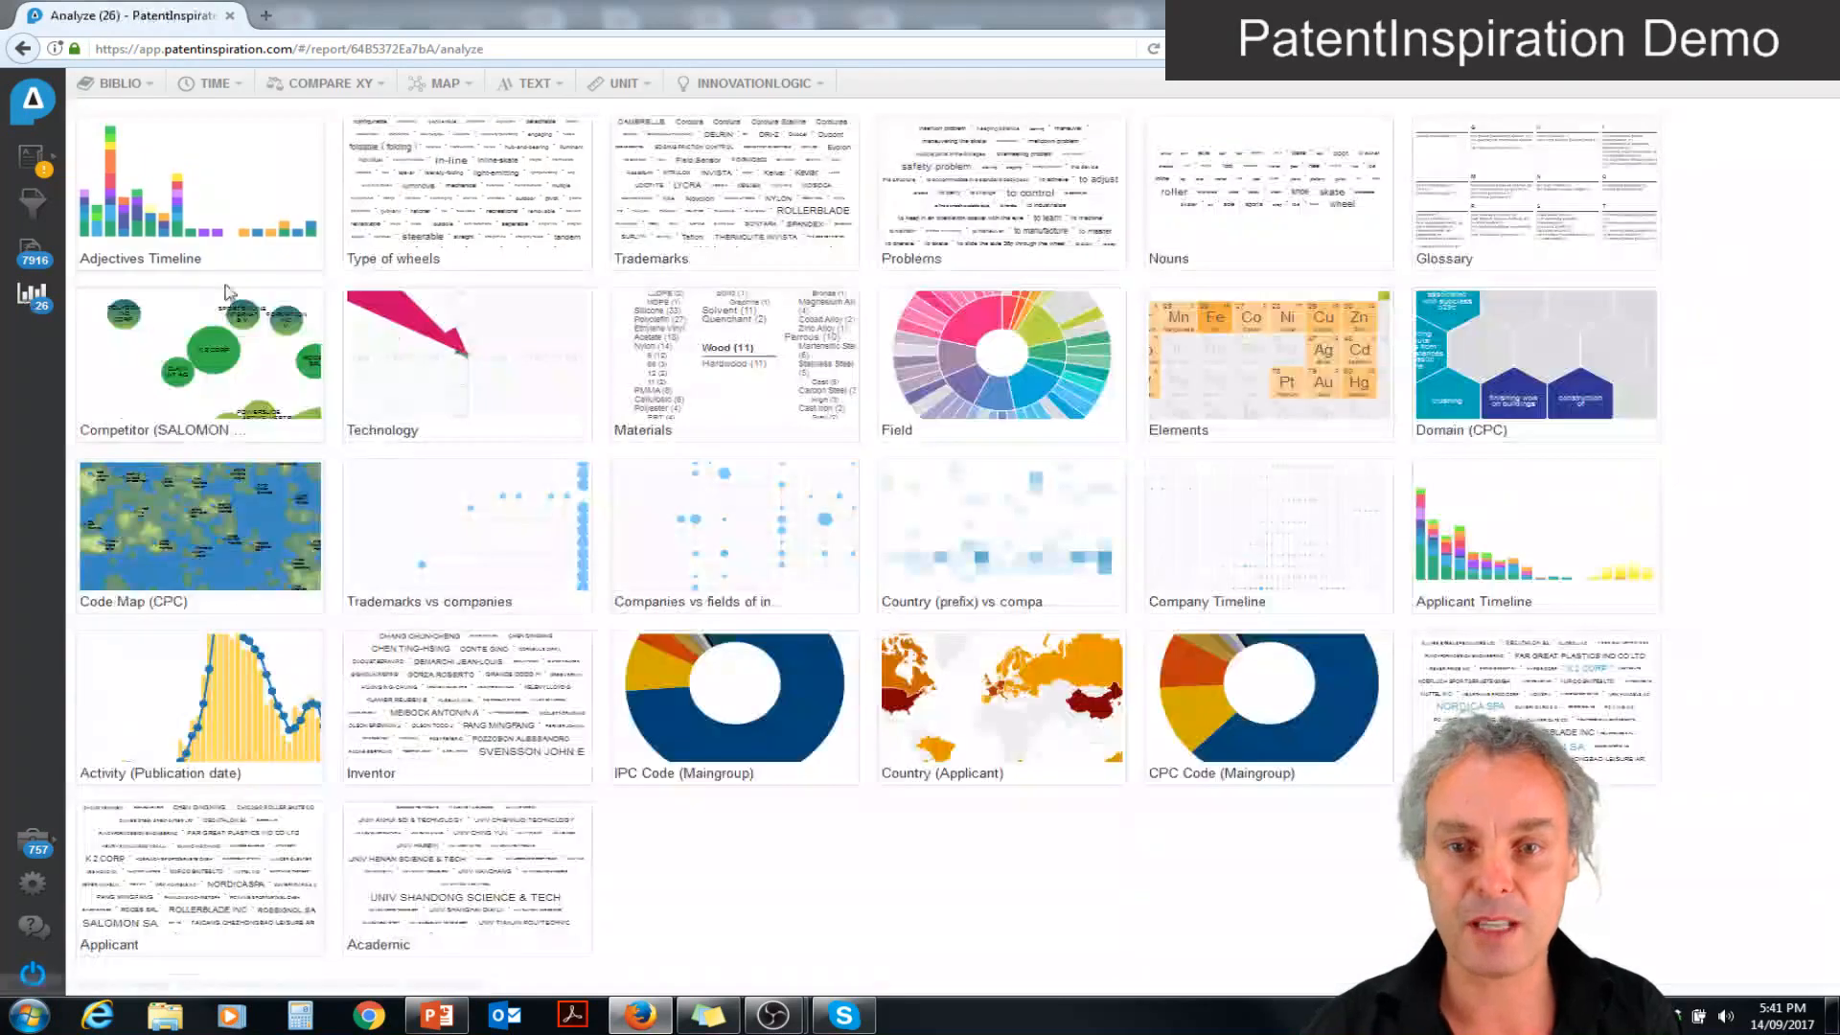
click(414, 535)
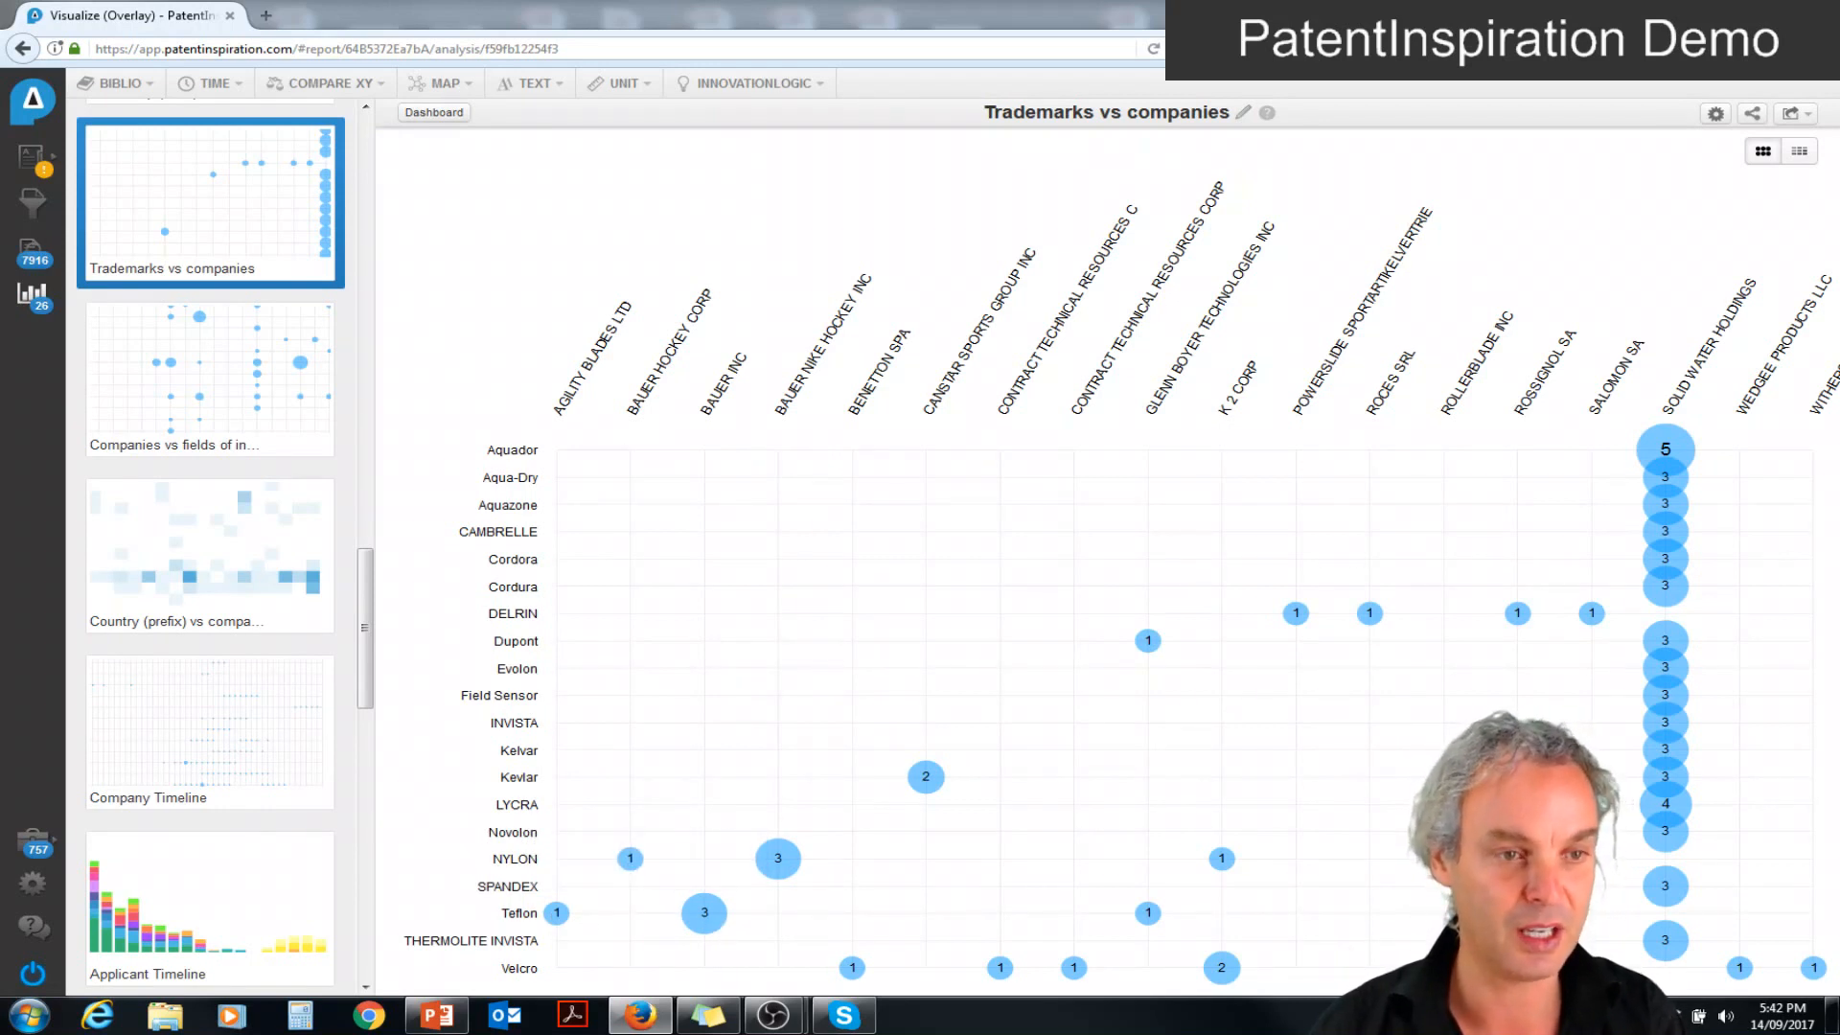
click(1799, 151)
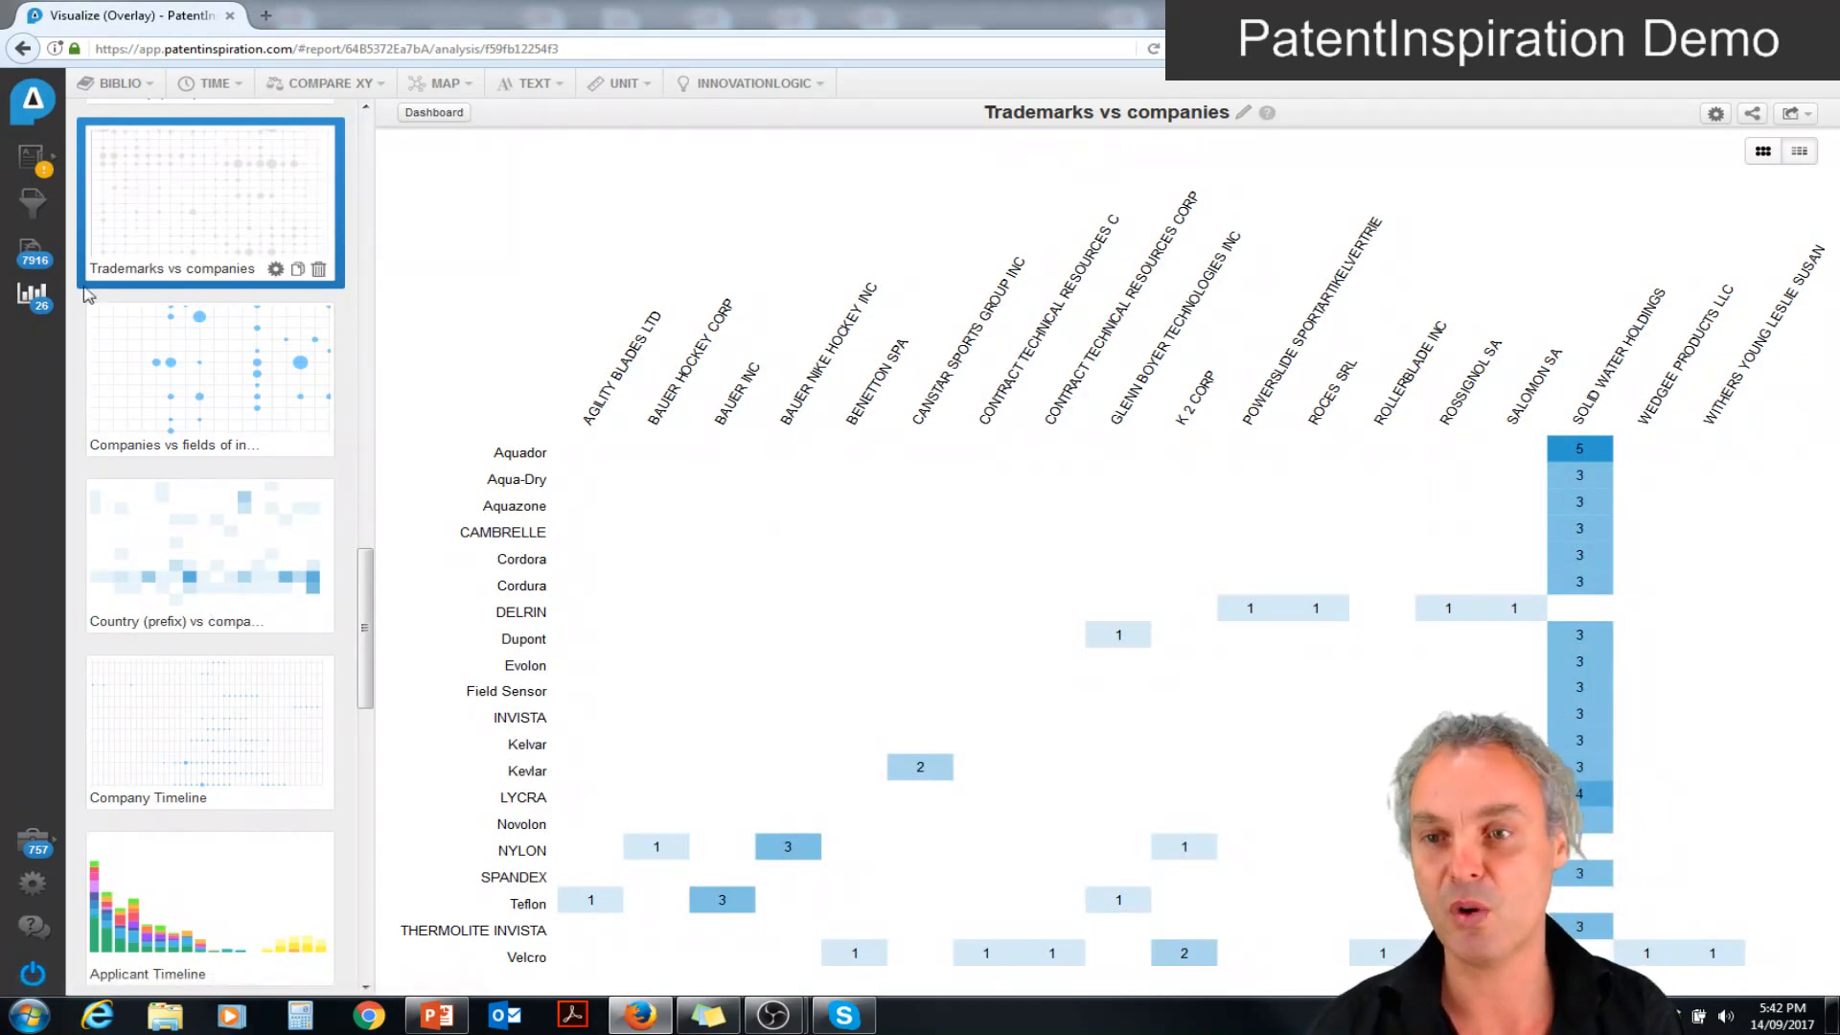
Open the Adjectives Timeline analysis from the overview and rename it "Wheel evolution"
click(31, 299)
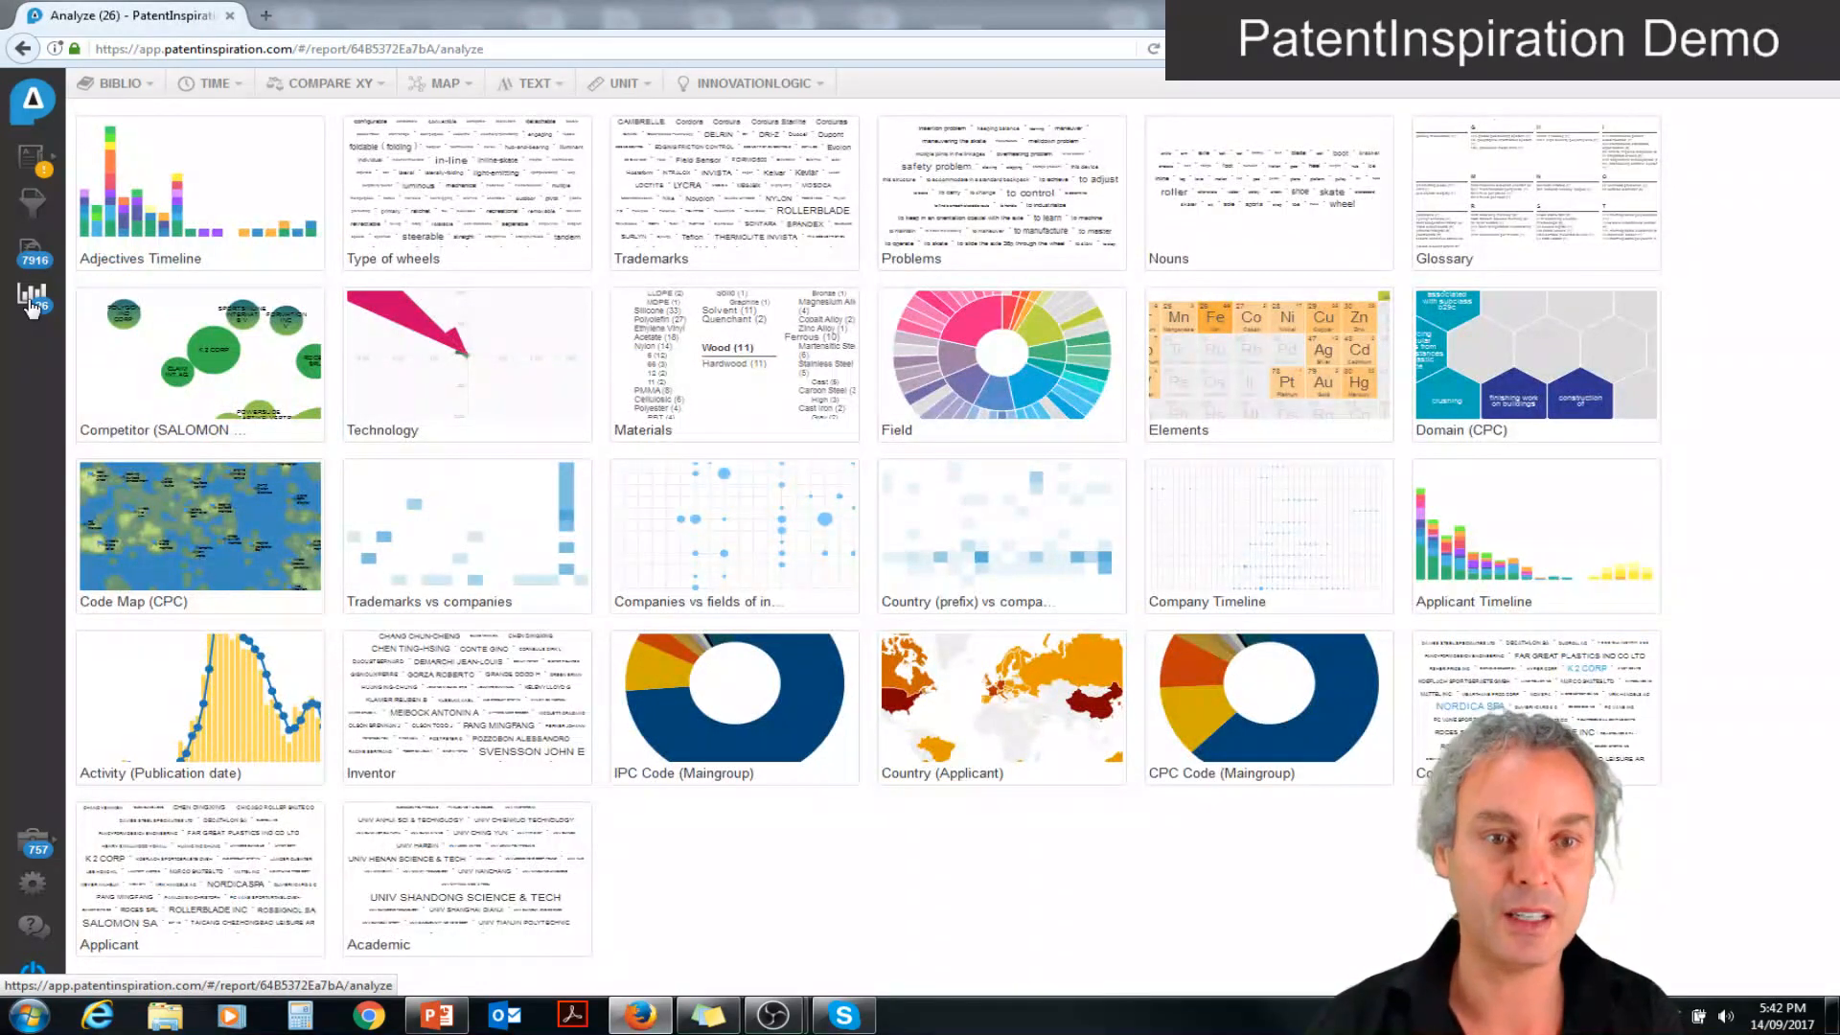
click(177, 146)
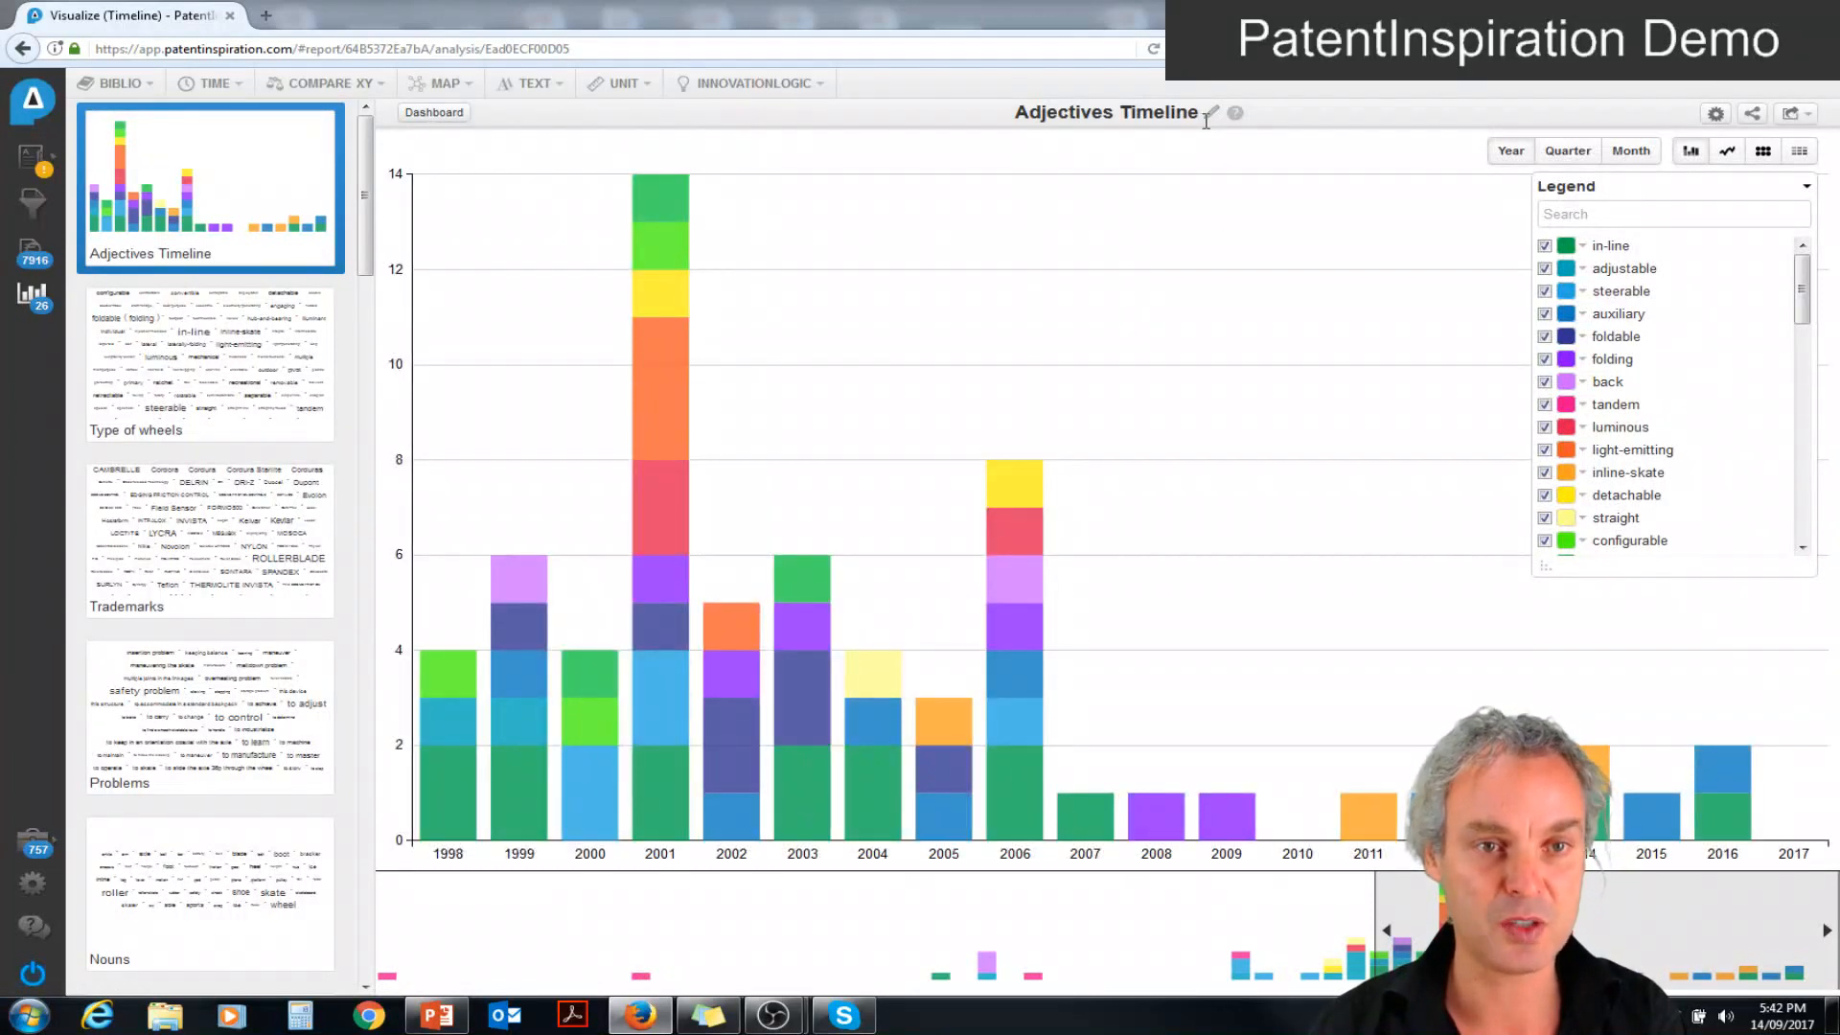
click(1210, 114)
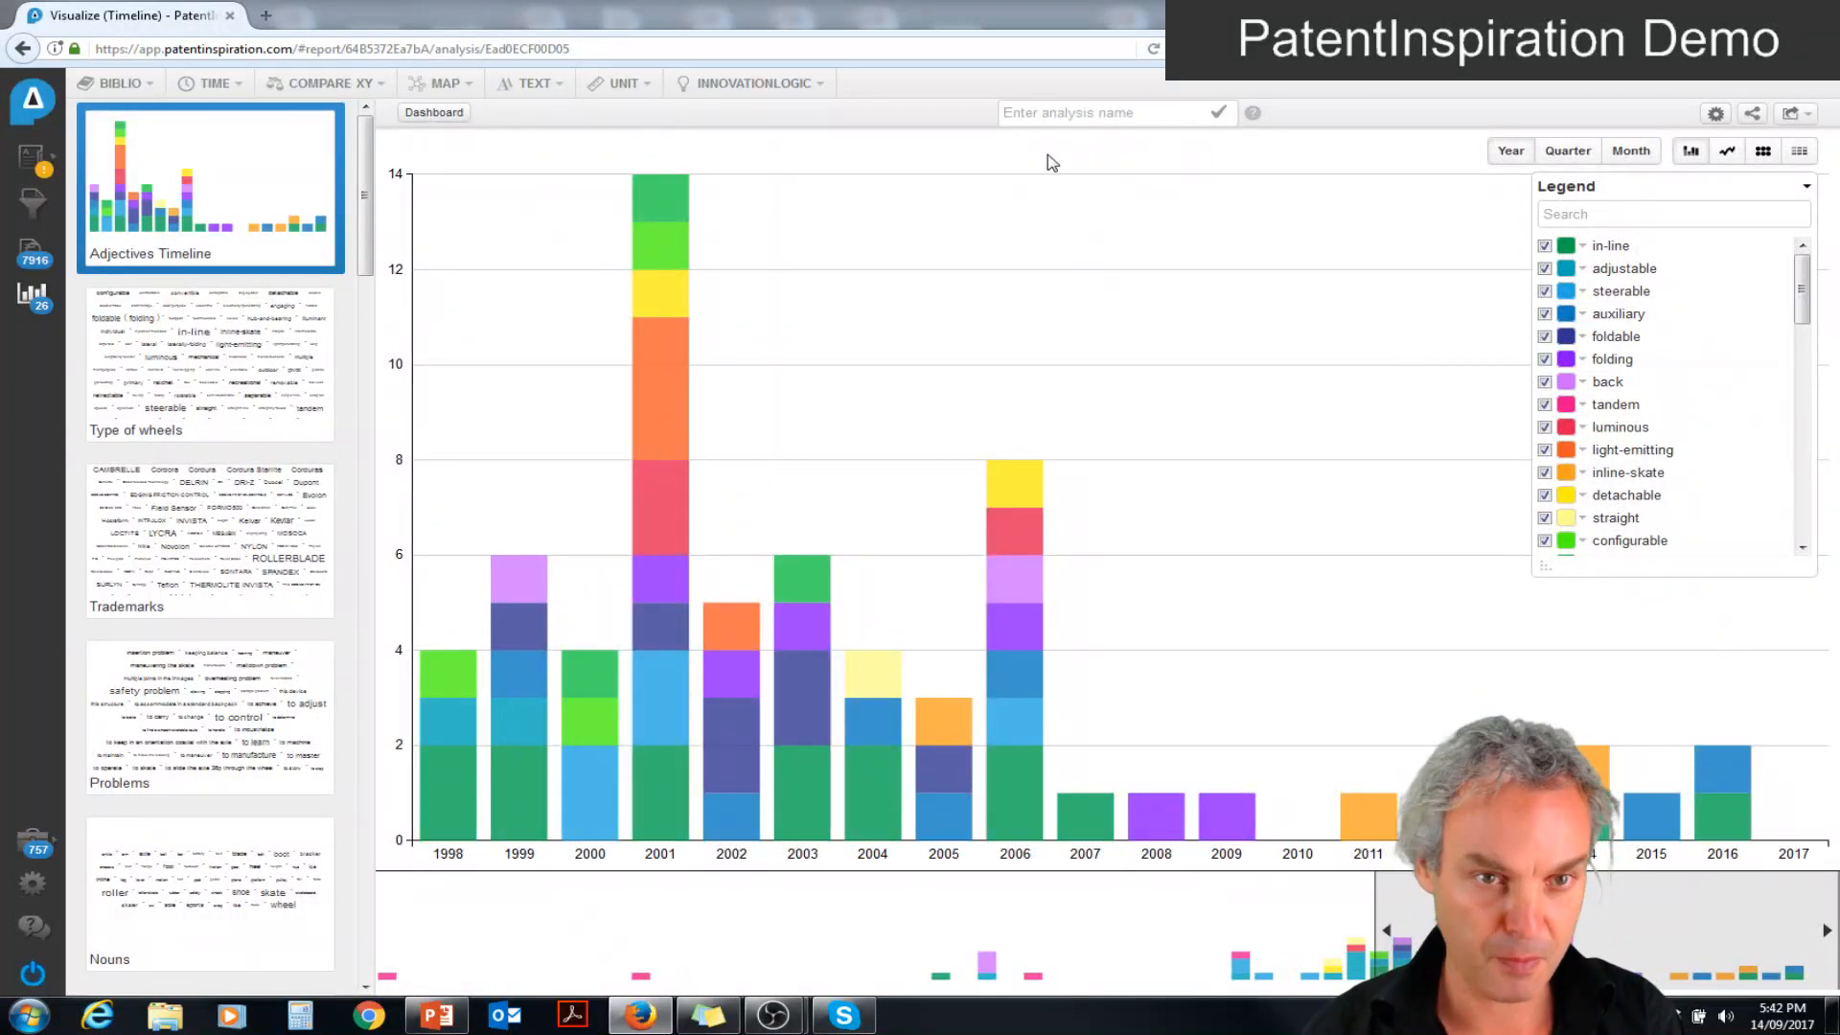
click(1106, 113)
text(Wheel evolution)
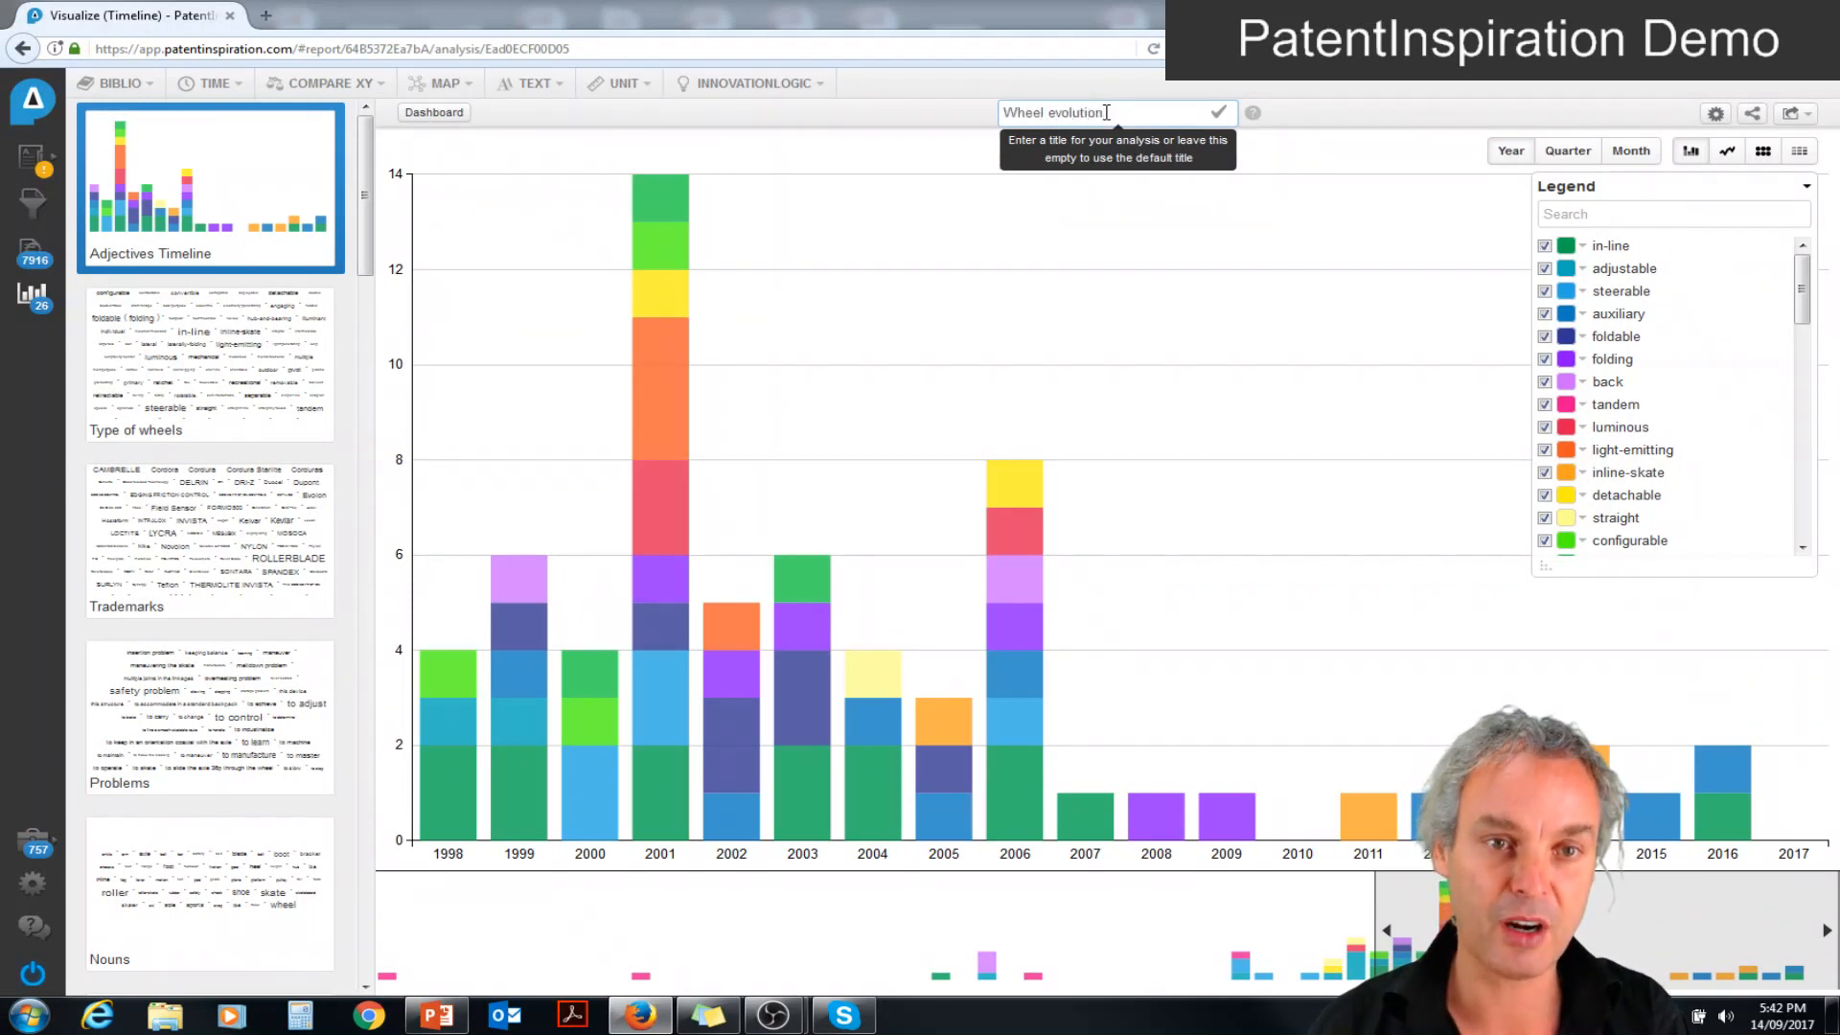
key(Return)
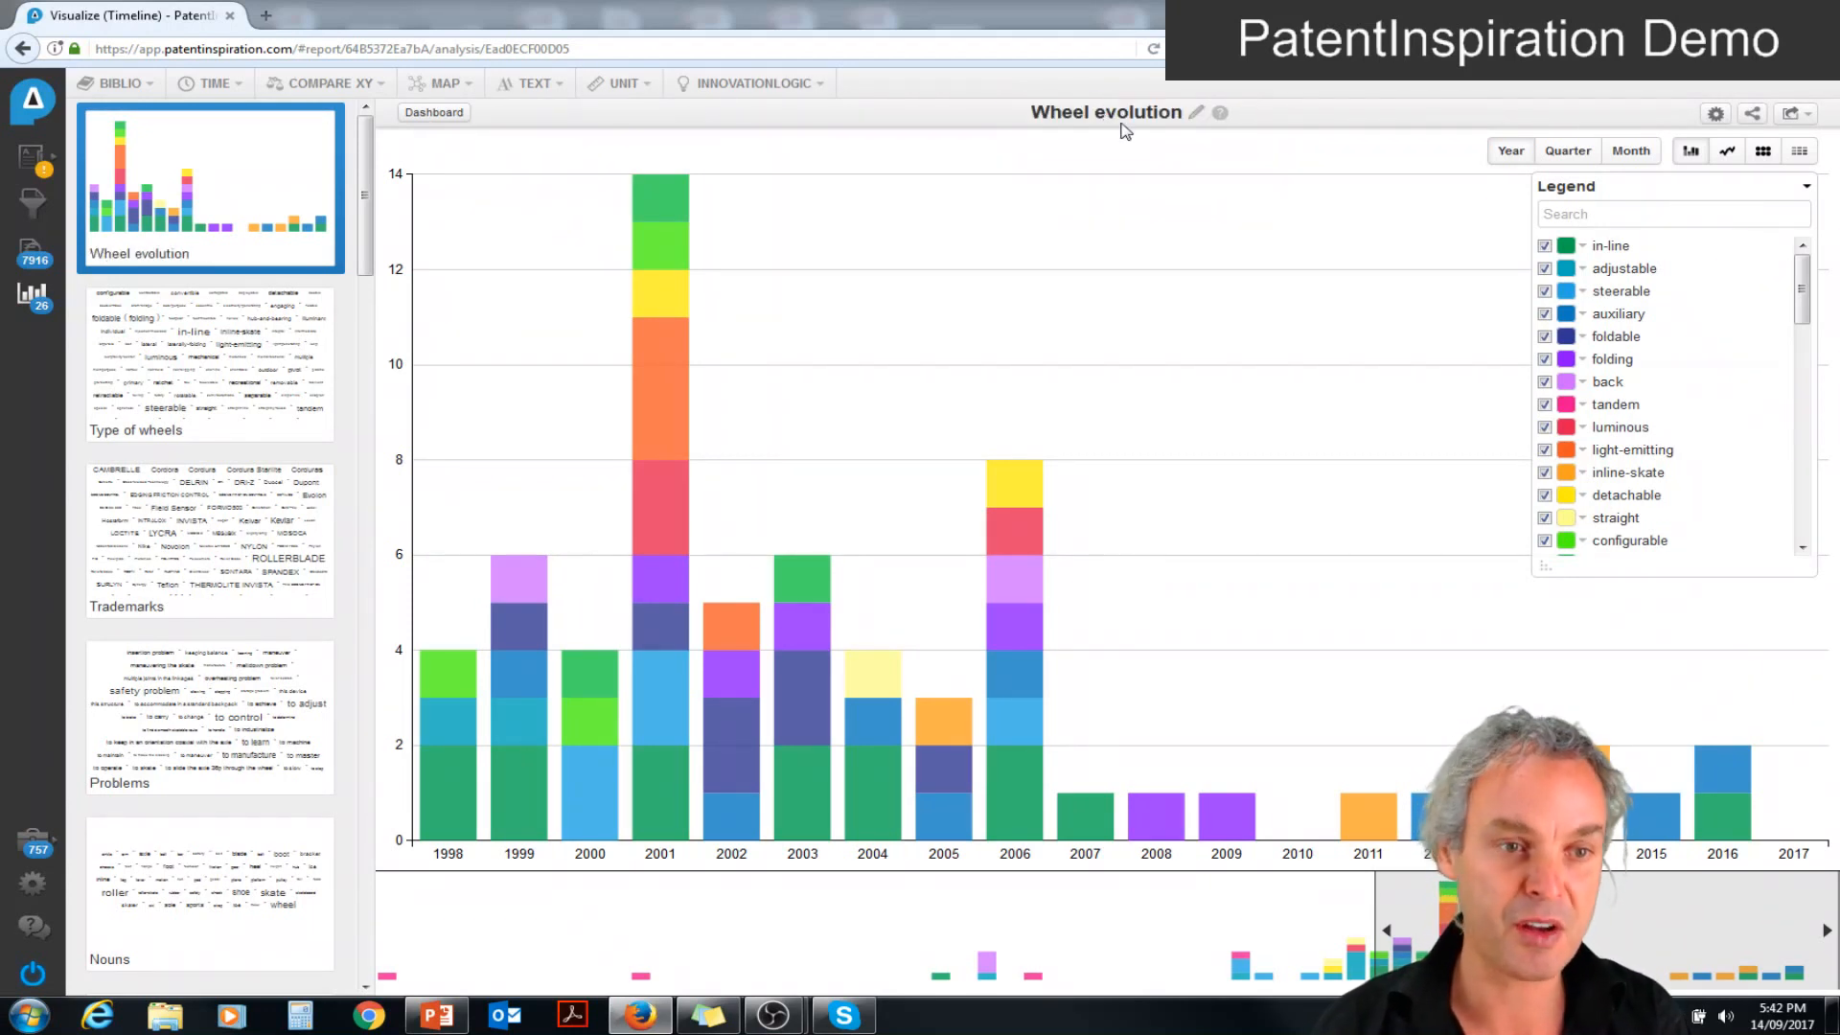
Hide "back" and "straight" in the wheel timeline and add "retractable" and "removable"
click(1544, 383)
click(1545, 519)
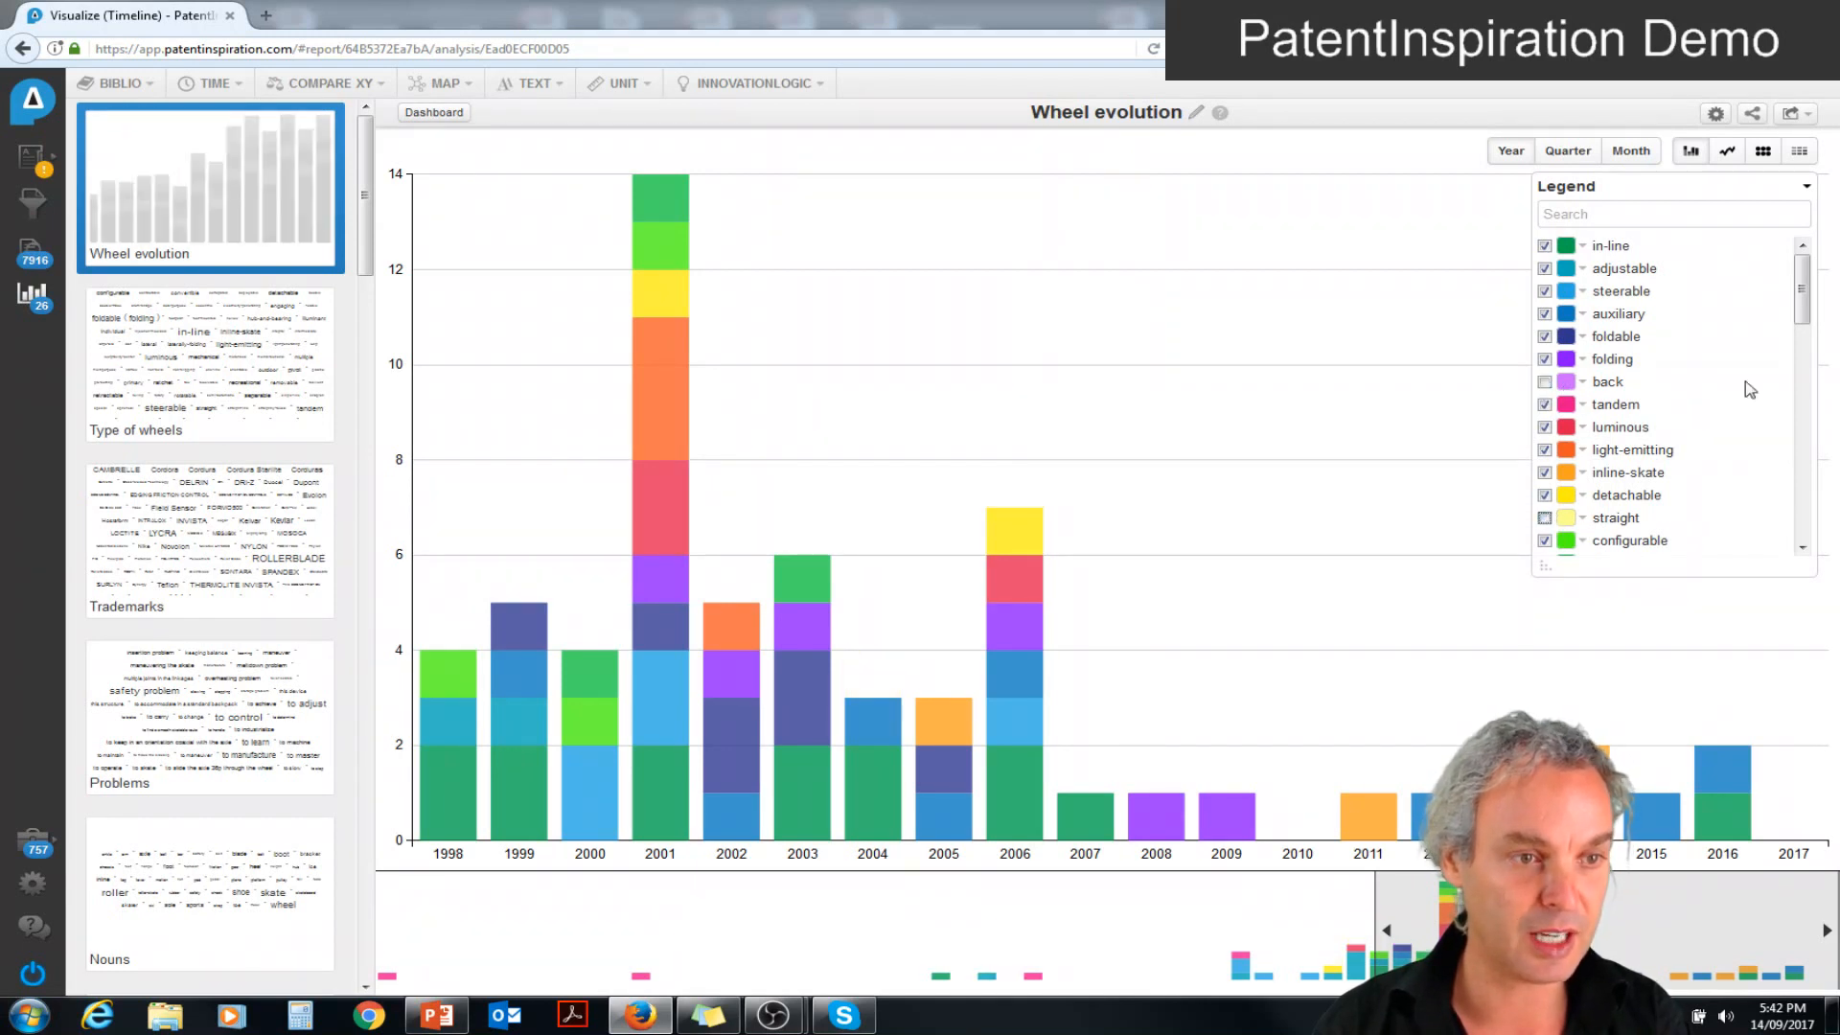
drag(1801, 308, 1801, 361)
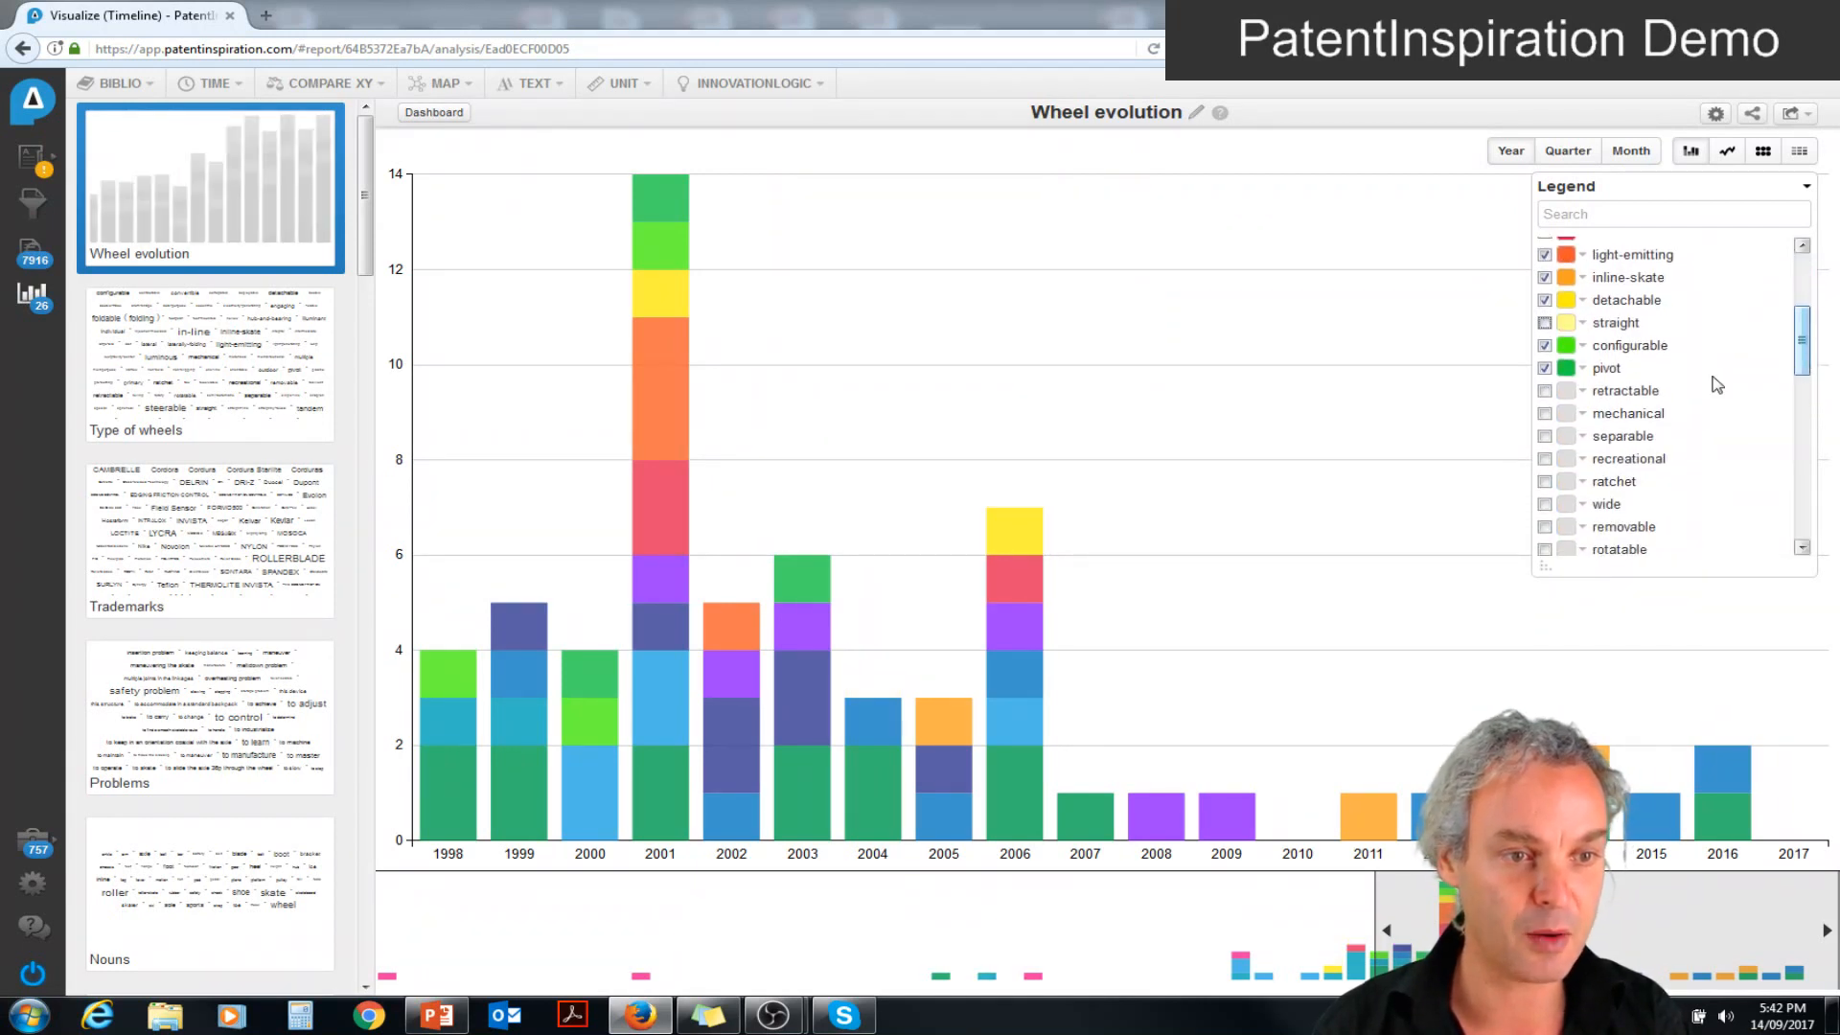
click(1544, 393)
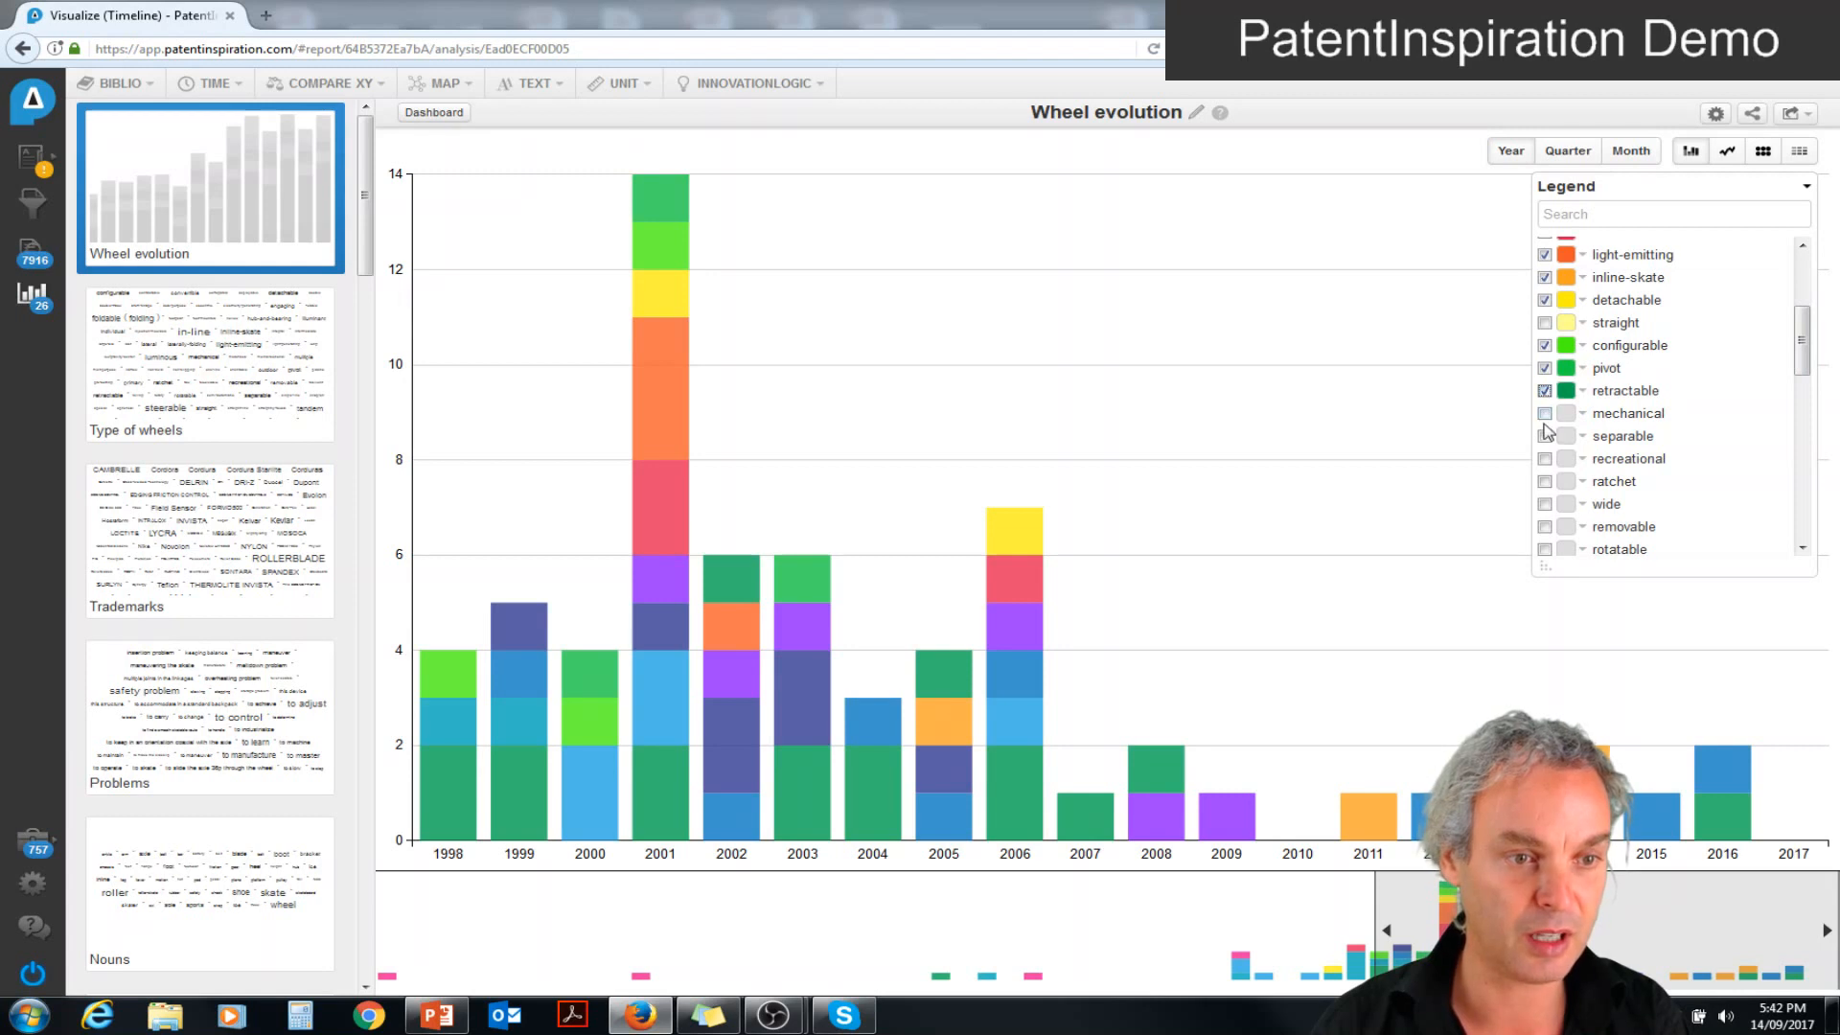
click(1544, 527)
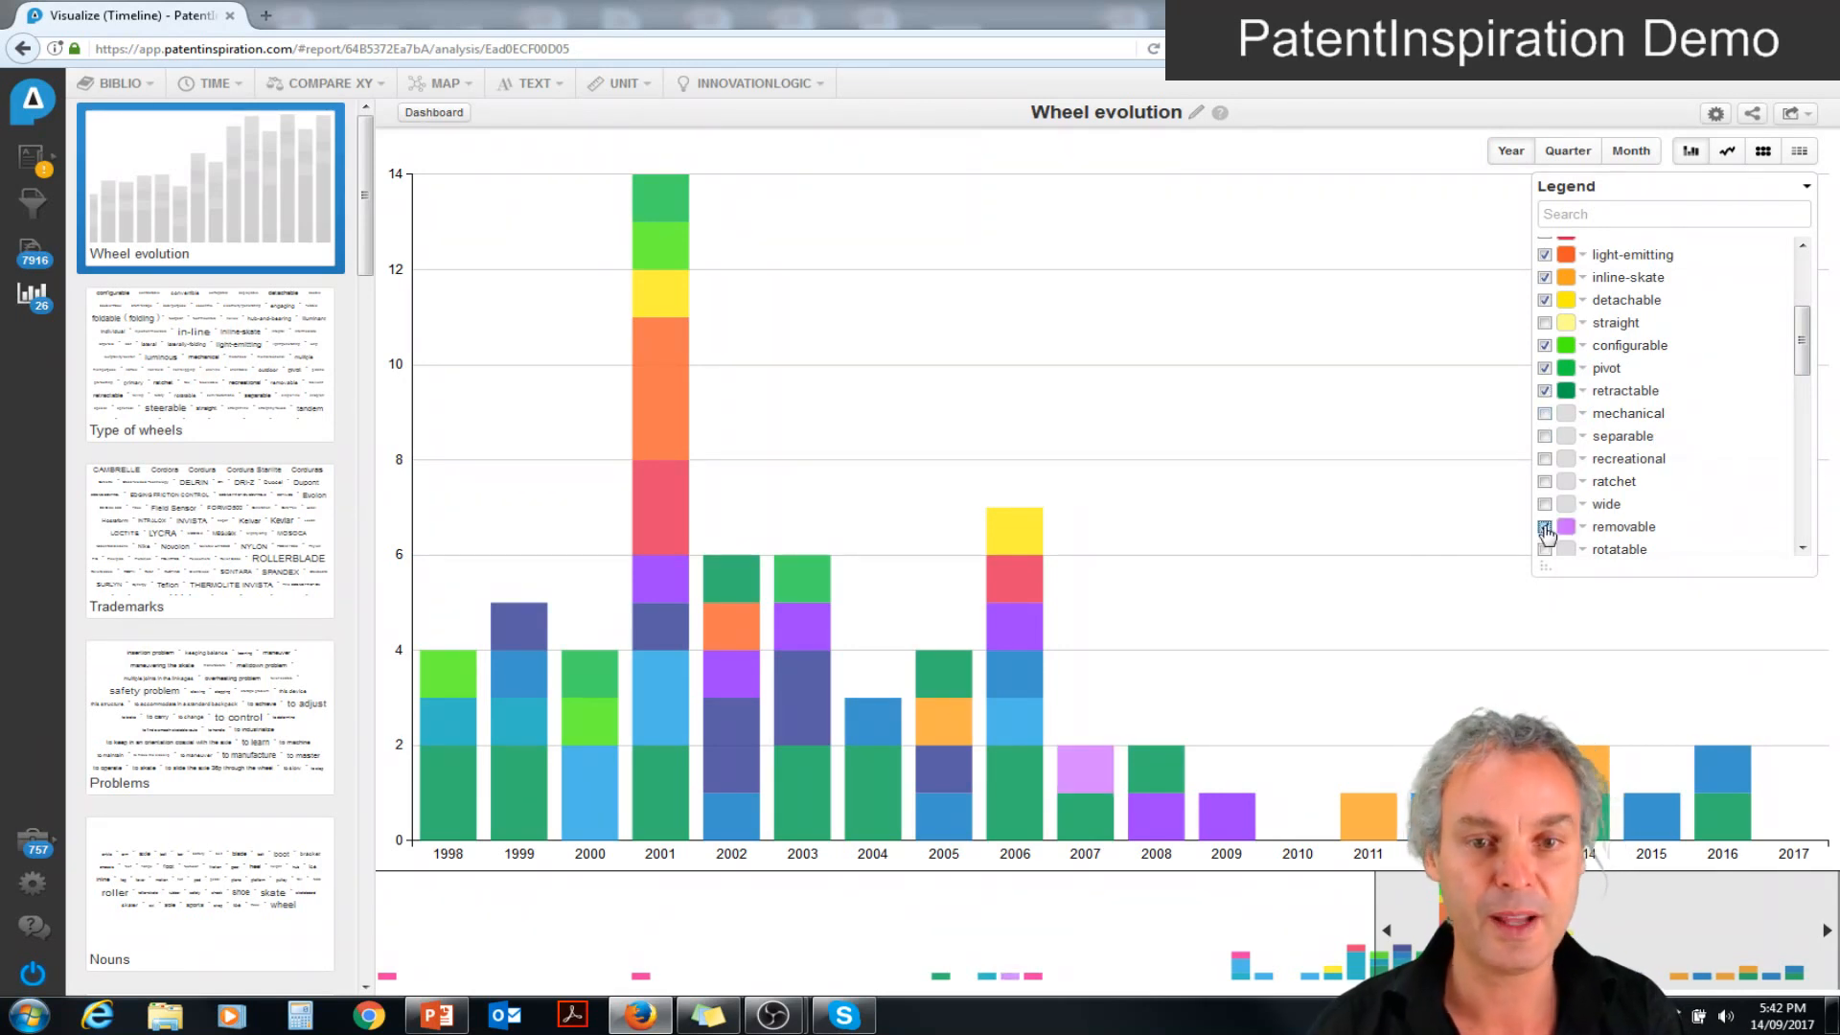
Show the wheel timeline as a bubble grid with the legend collapsed and extend its range back to 1985
click(1763, 153)
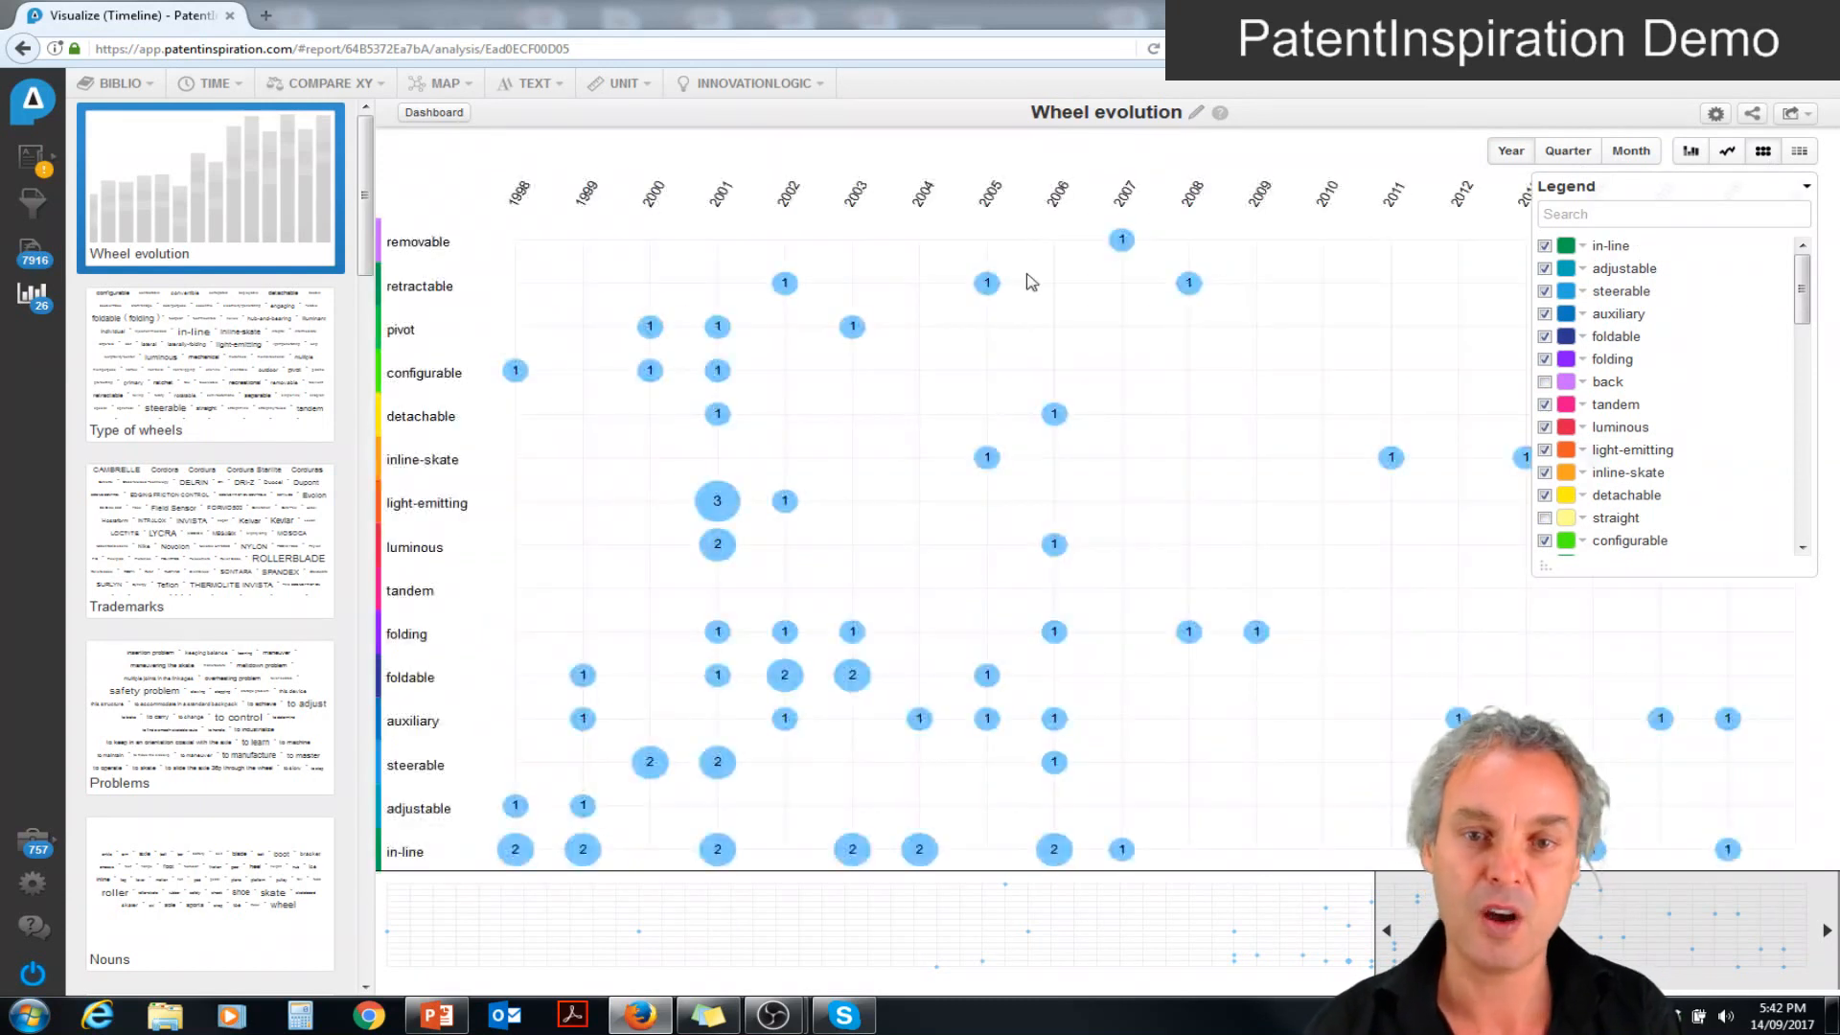
click(1797, 184)
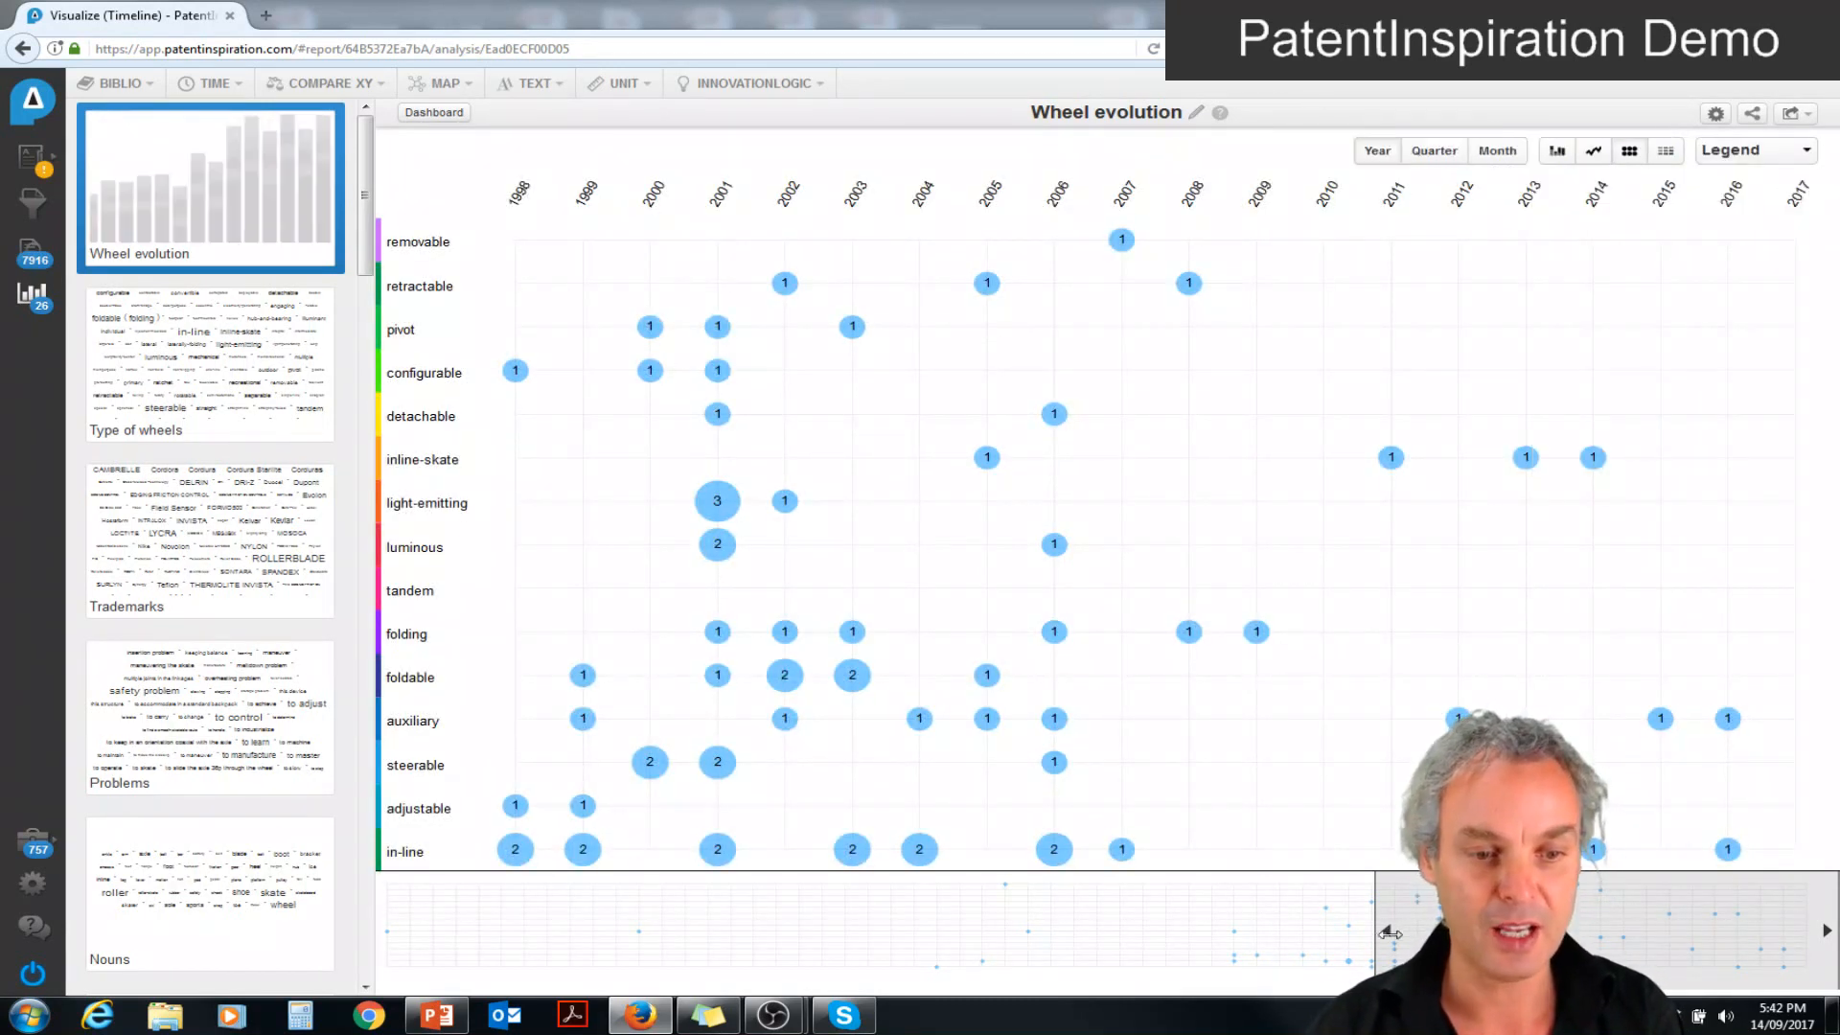
drag(1380, 935, 1059, 898)
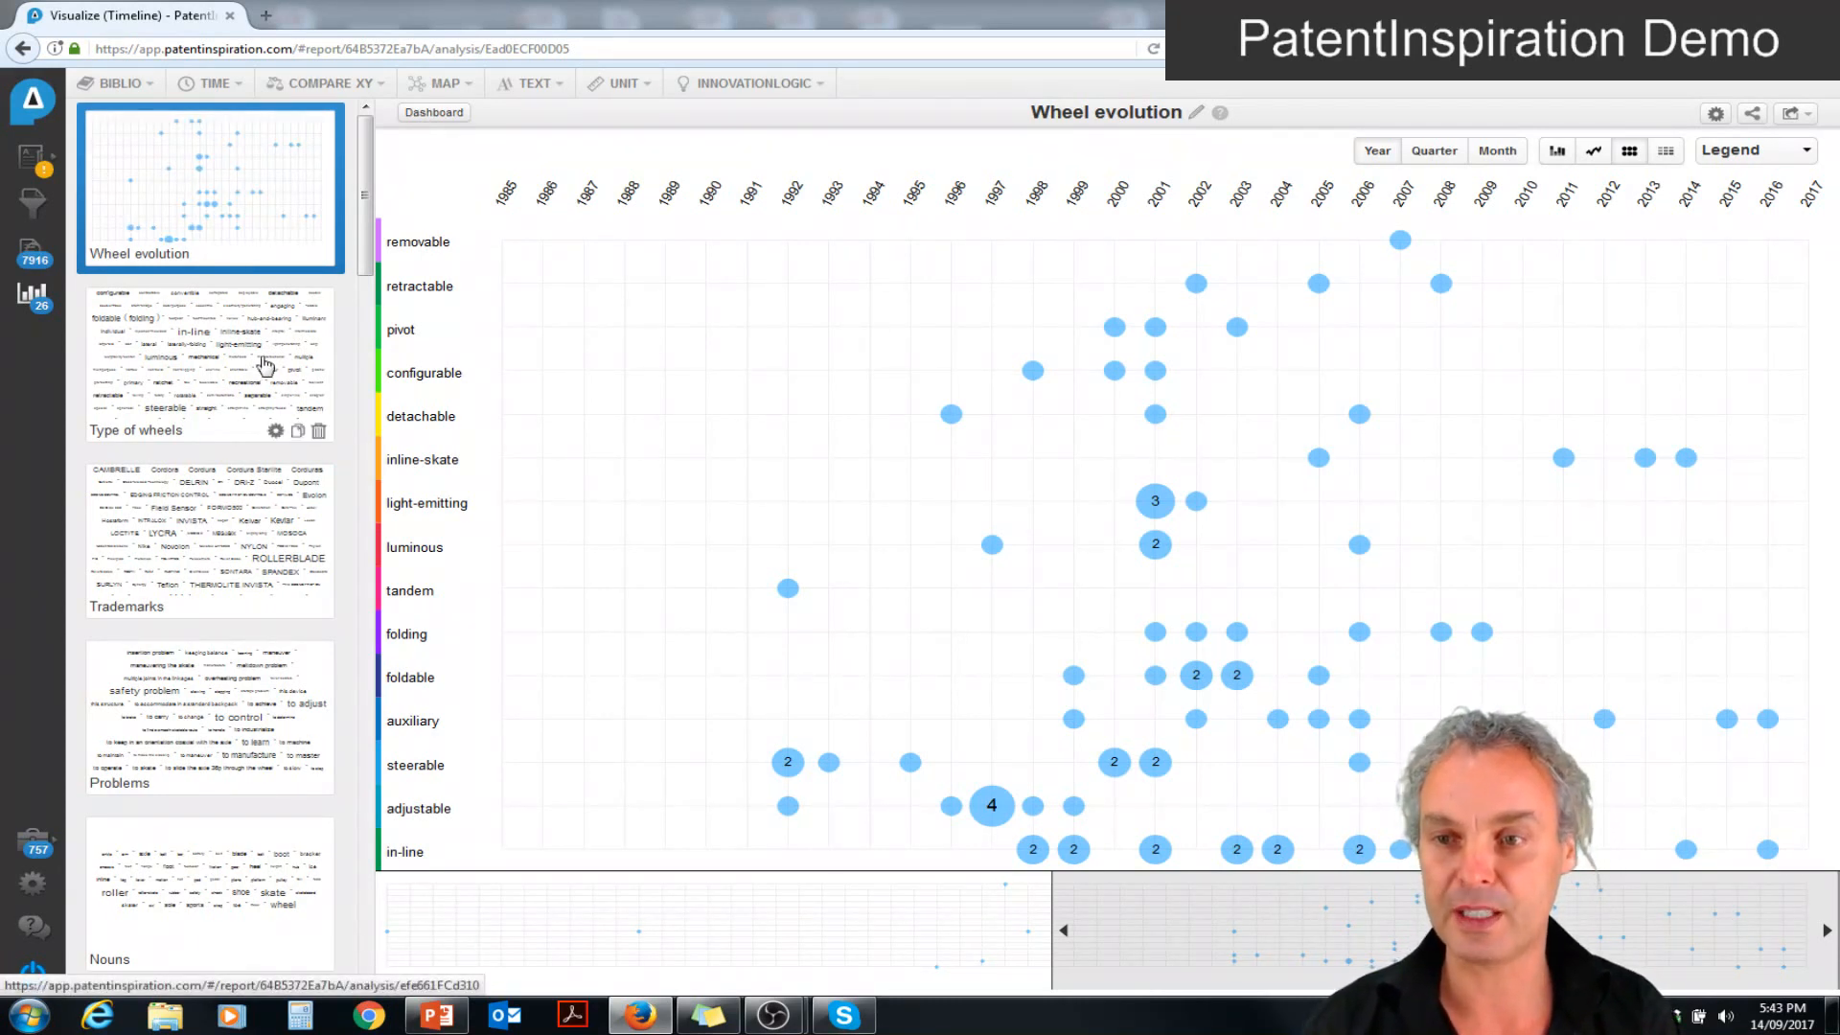
From the analyses overview, add a text pattern analysis of titles and abstracts with the pattern "flexib* *"
click(32, 295)
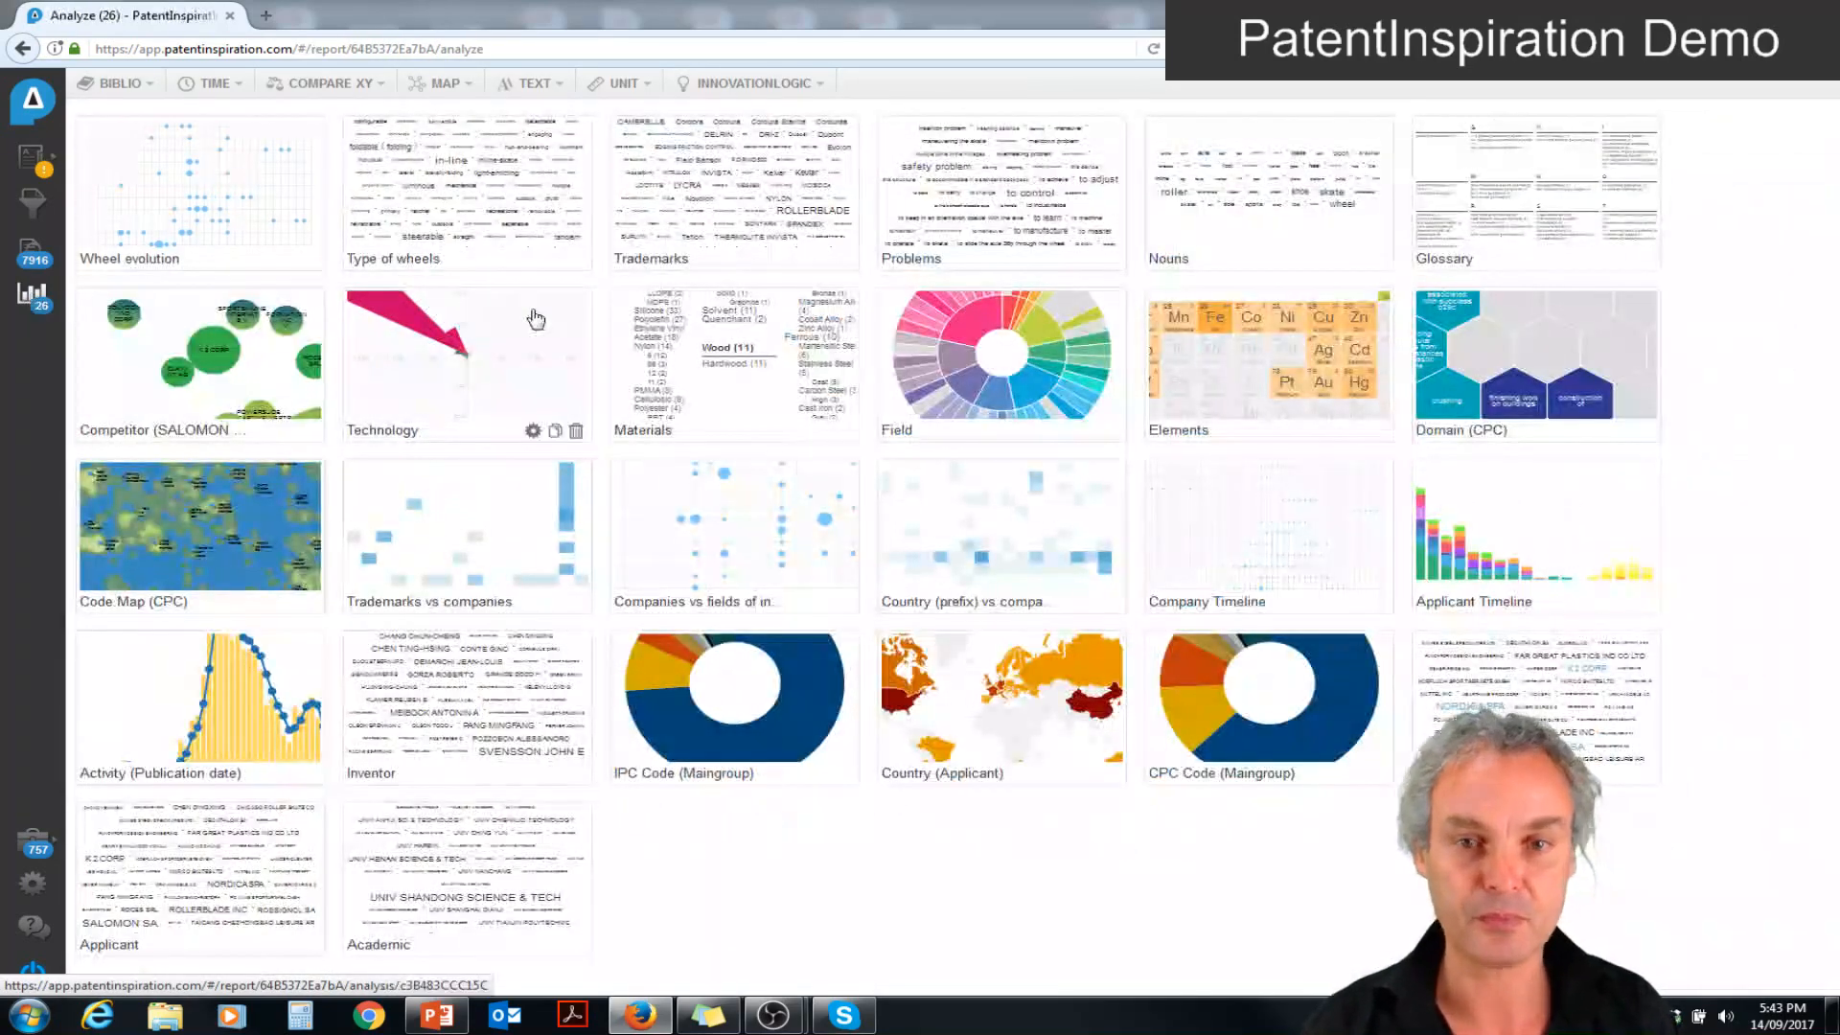
click(538, 87)
click(566, 150)
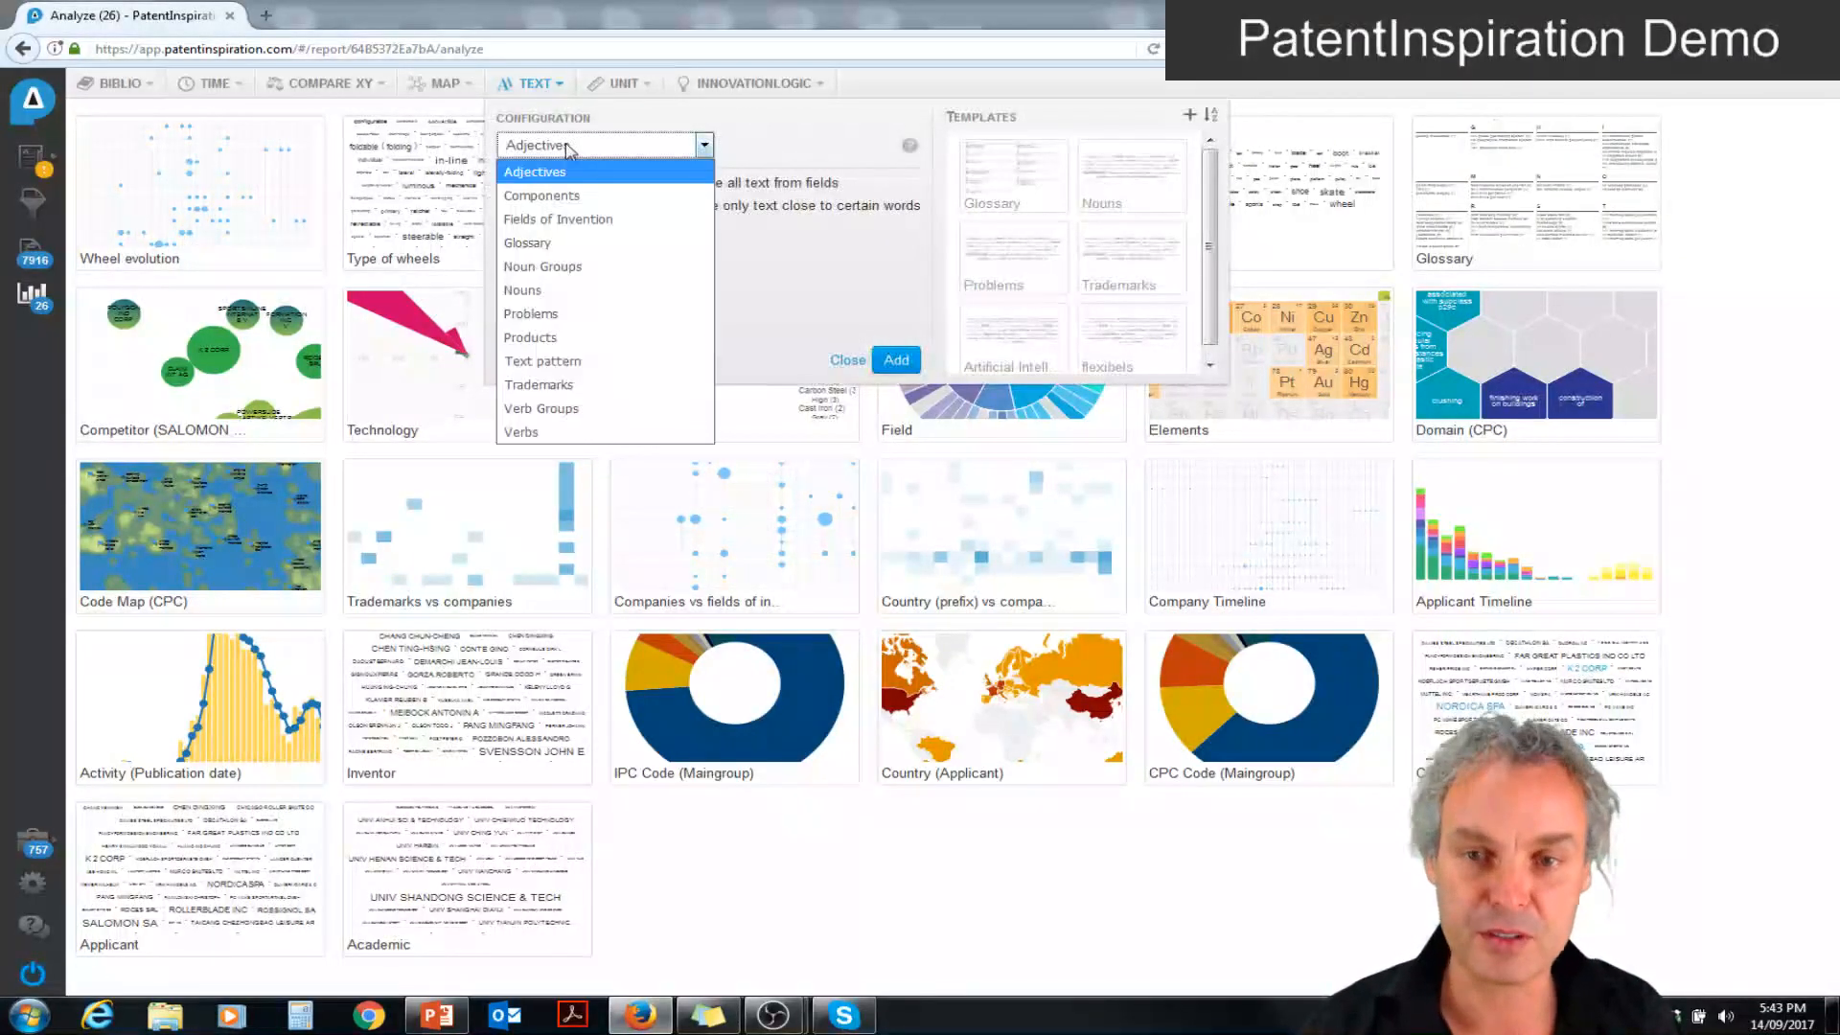
click(543, 361)
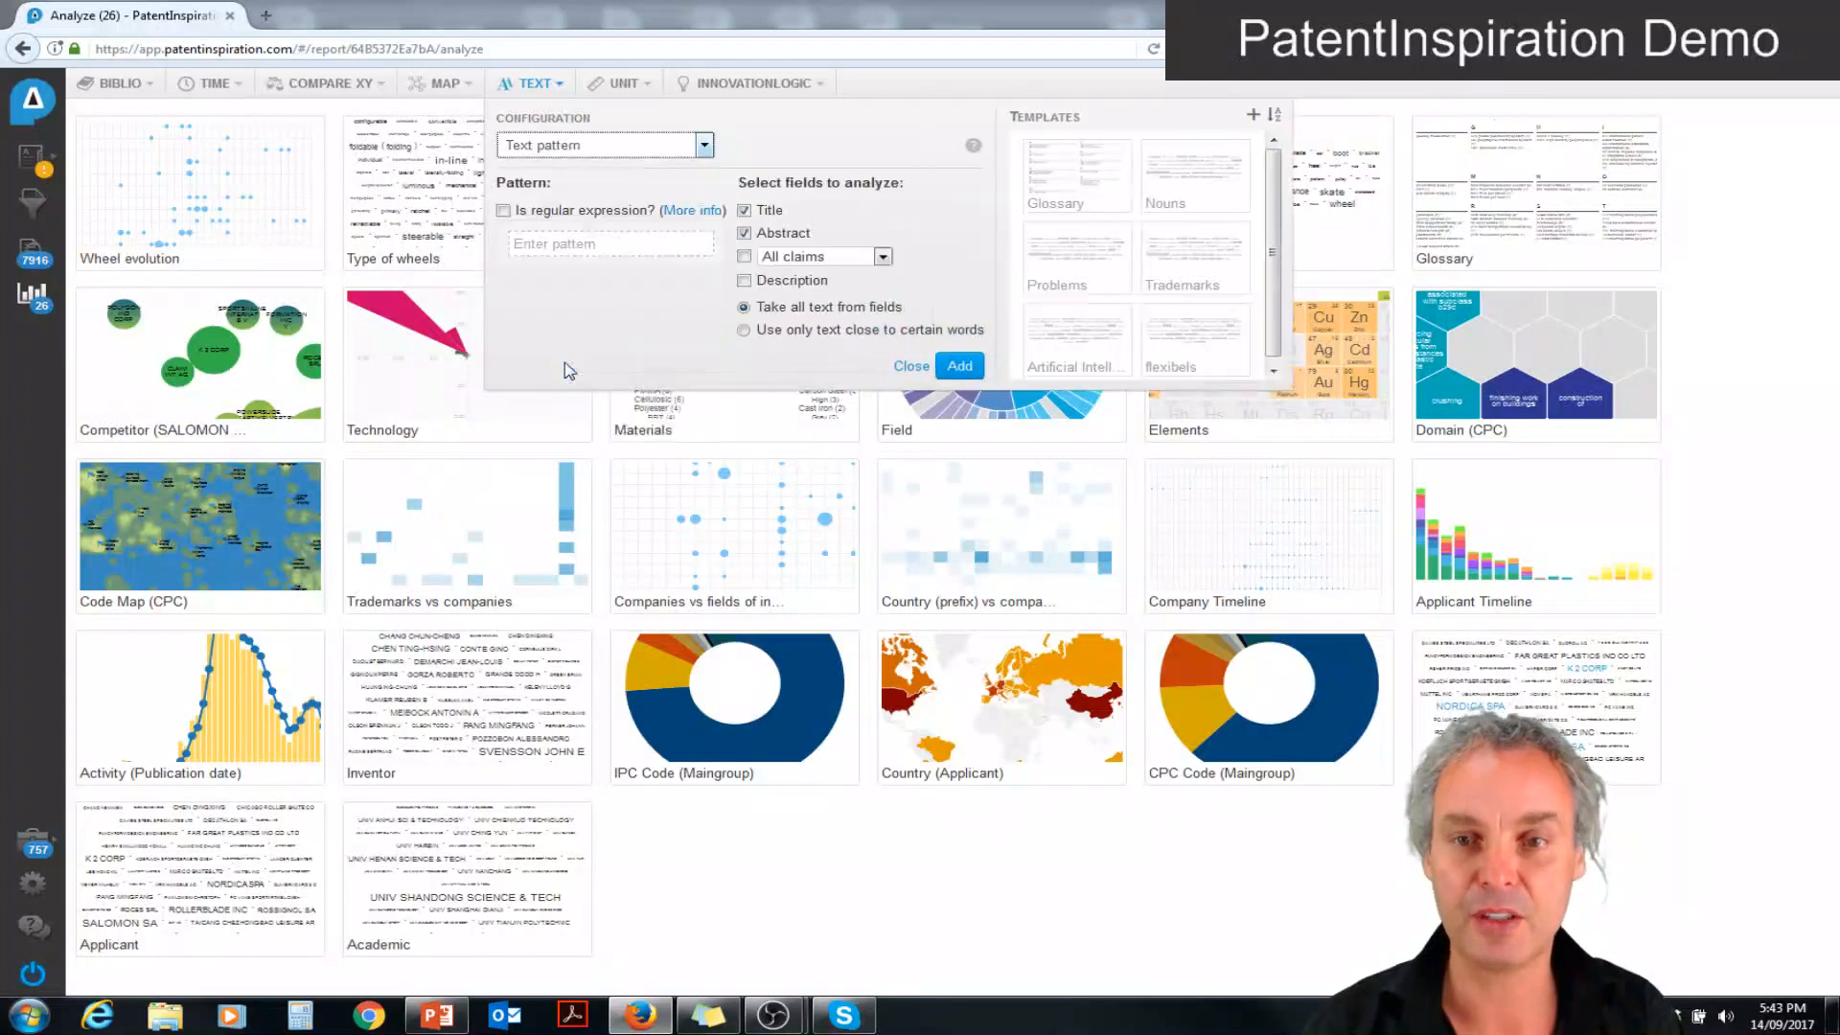
click(545, 243)
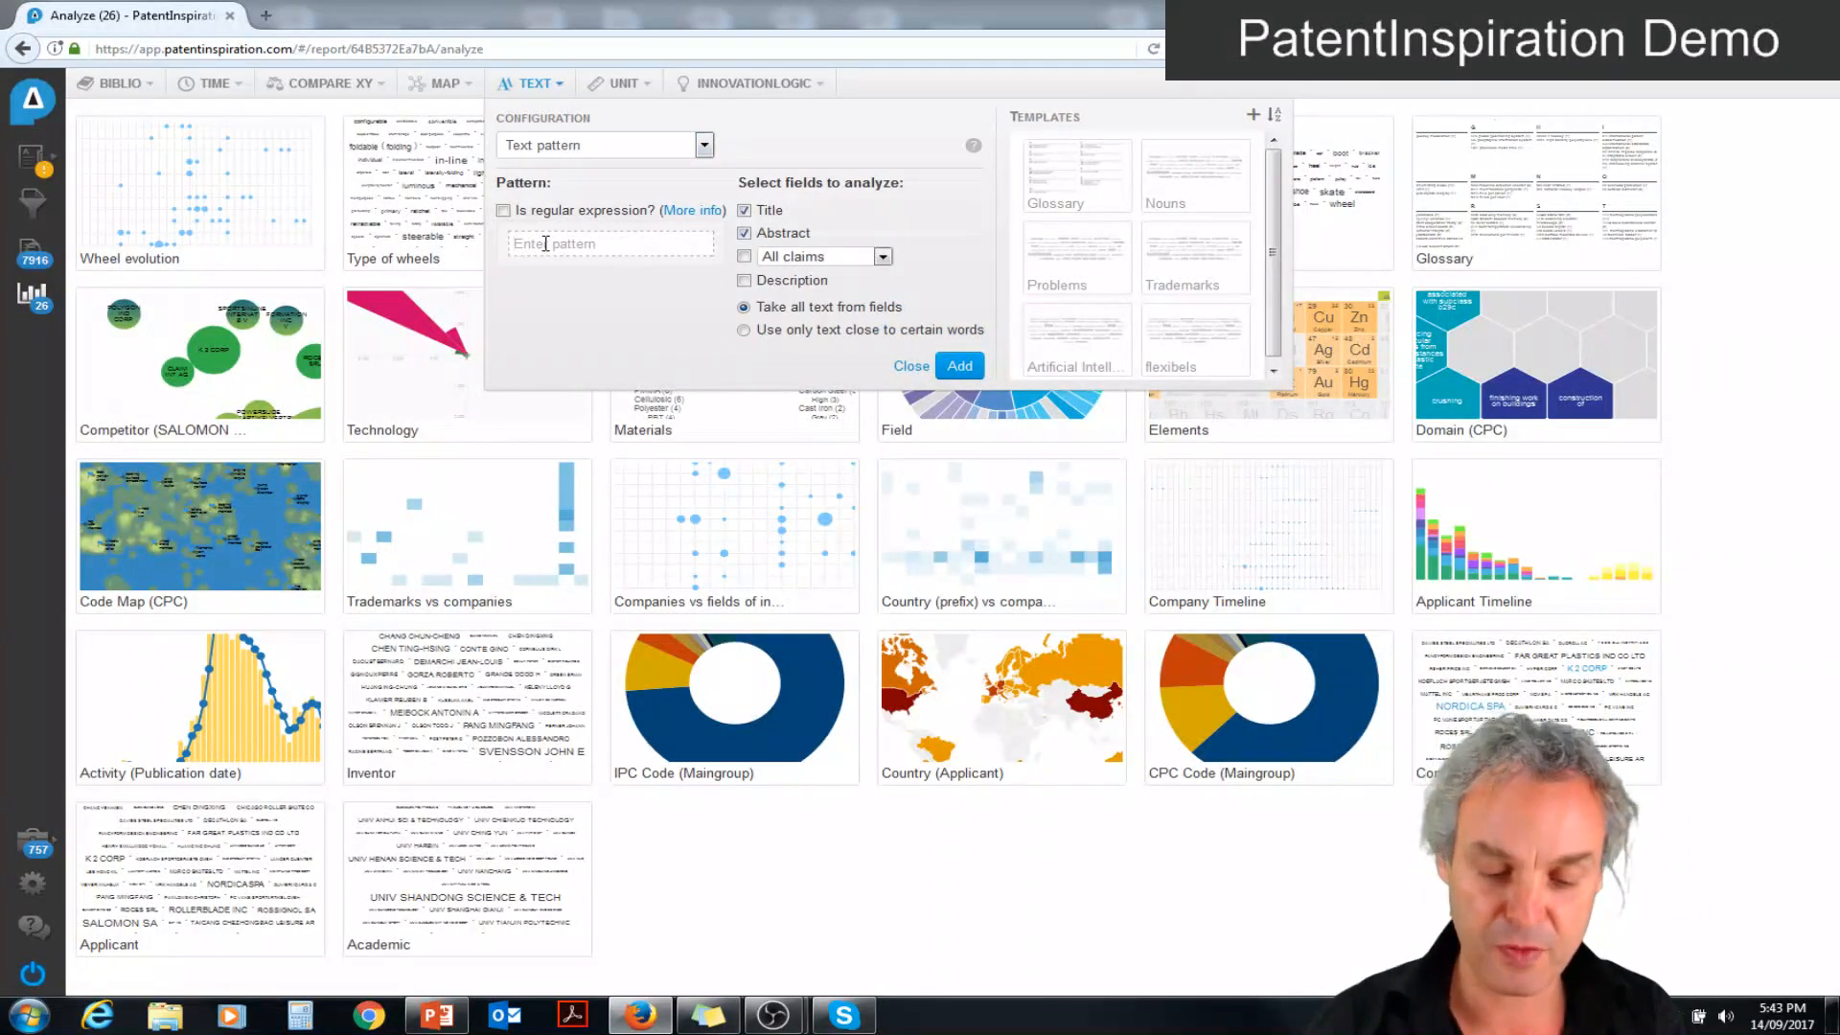
text(flexib* *)
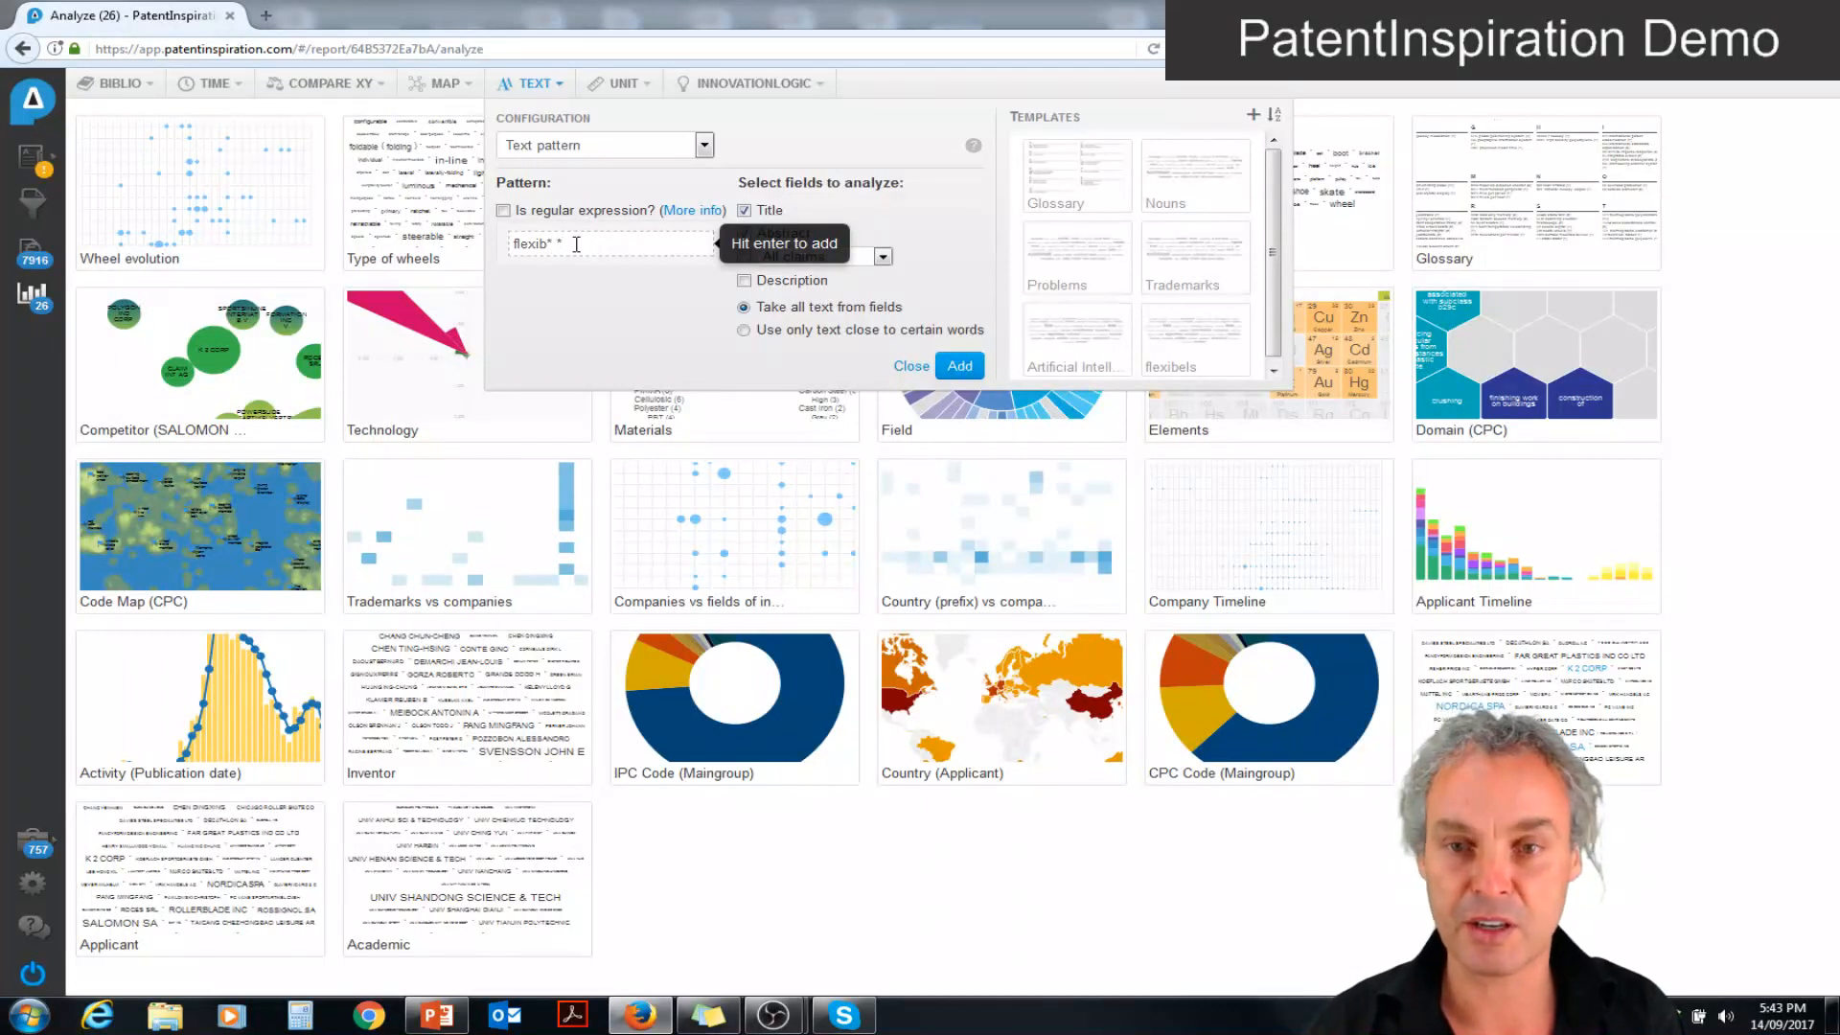
key(Return)
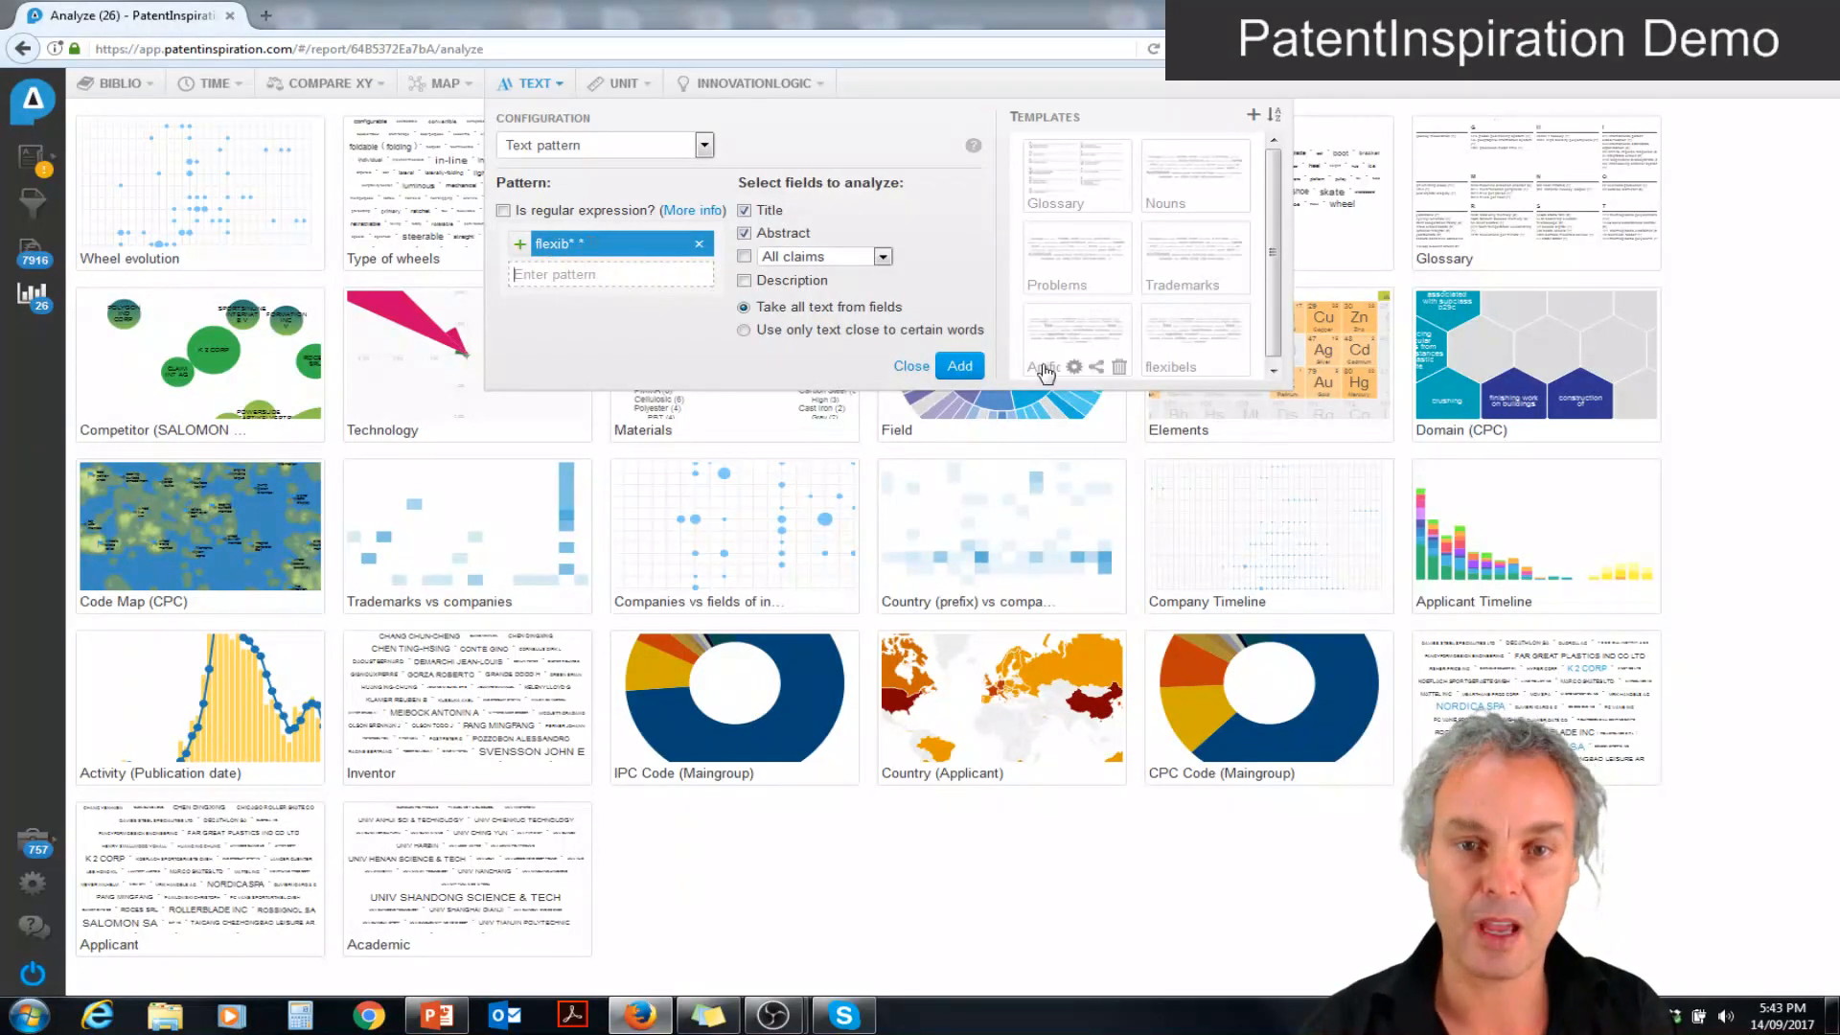
click(590, 240)
click(556, 242)
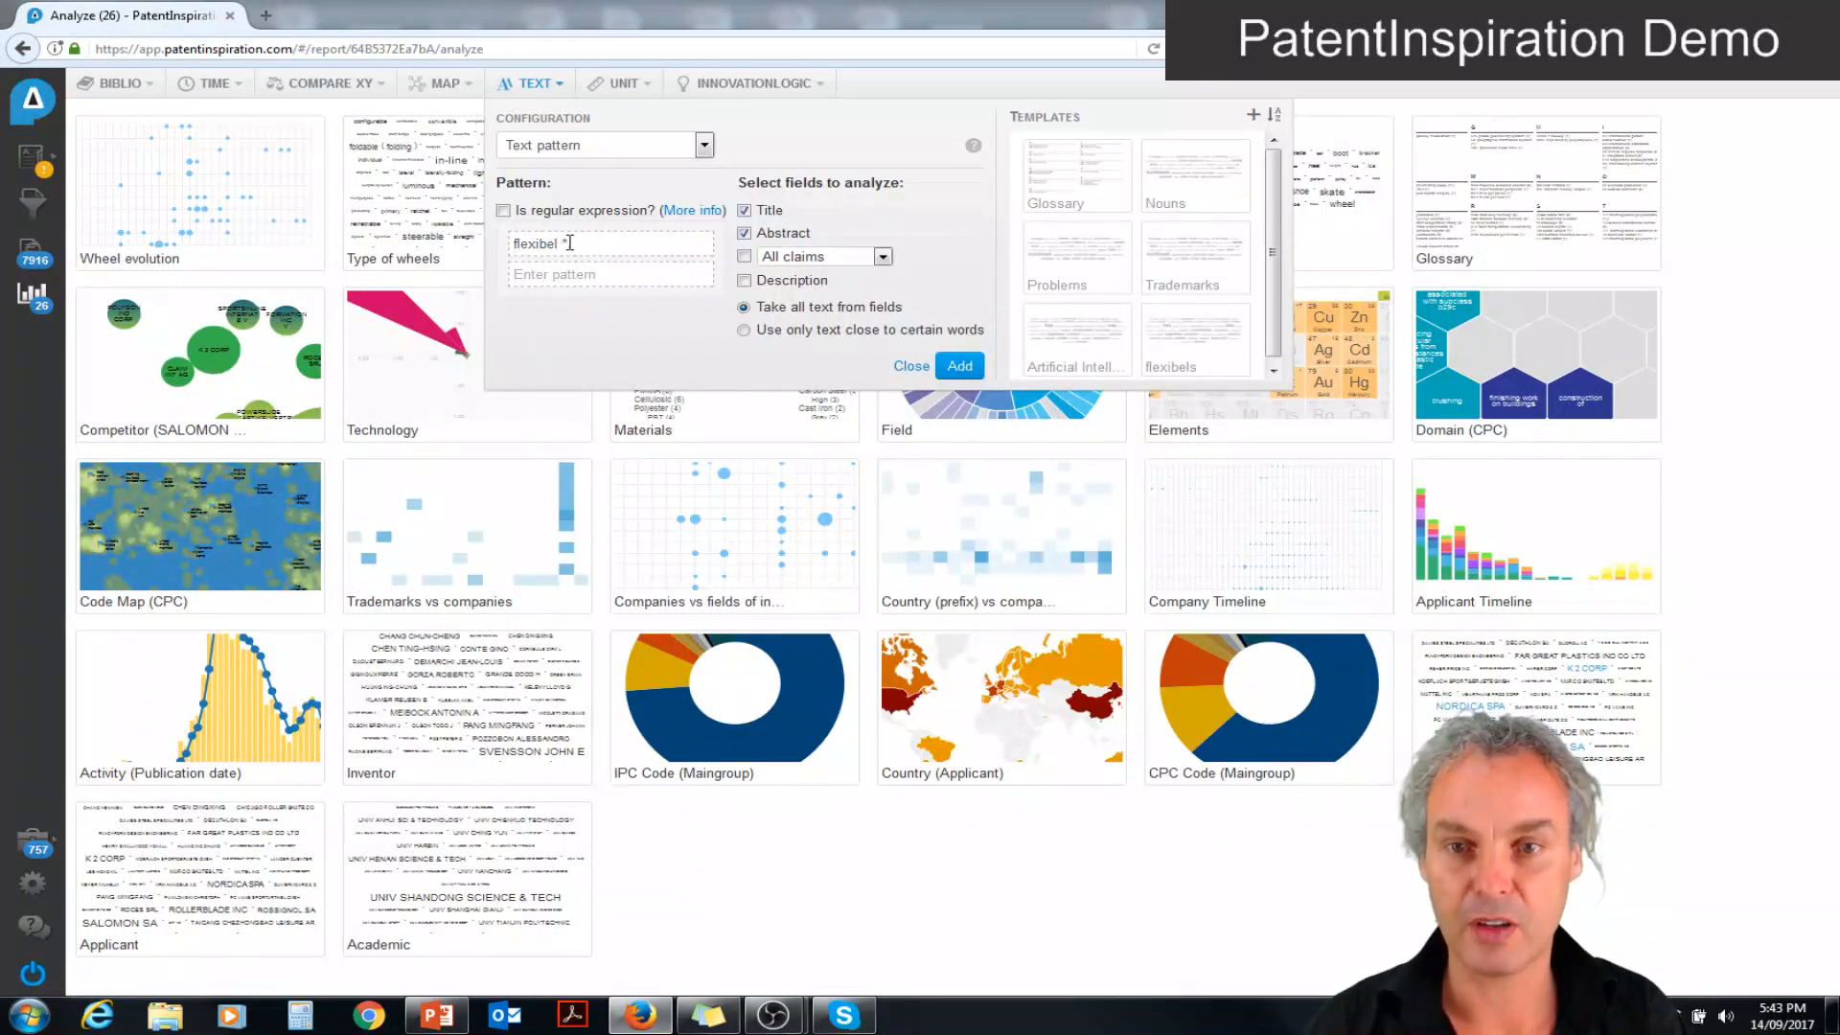
click(957, 367)
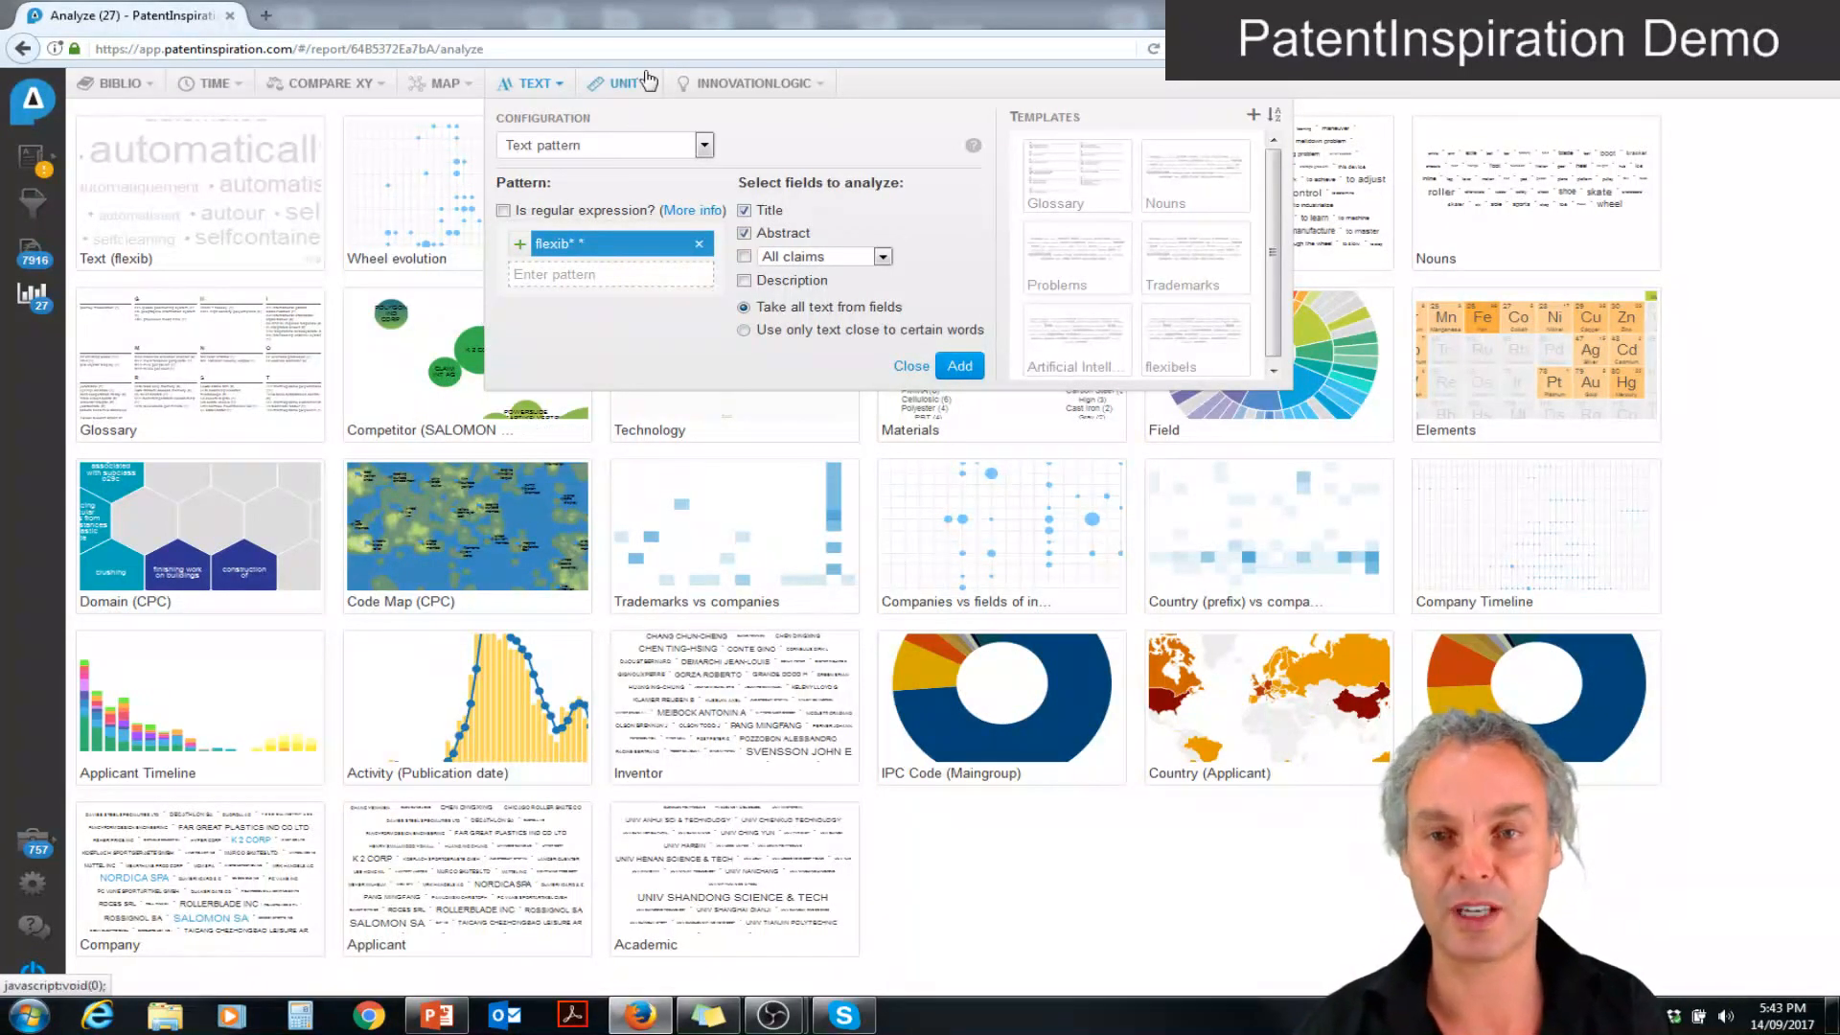
click(540, 88)
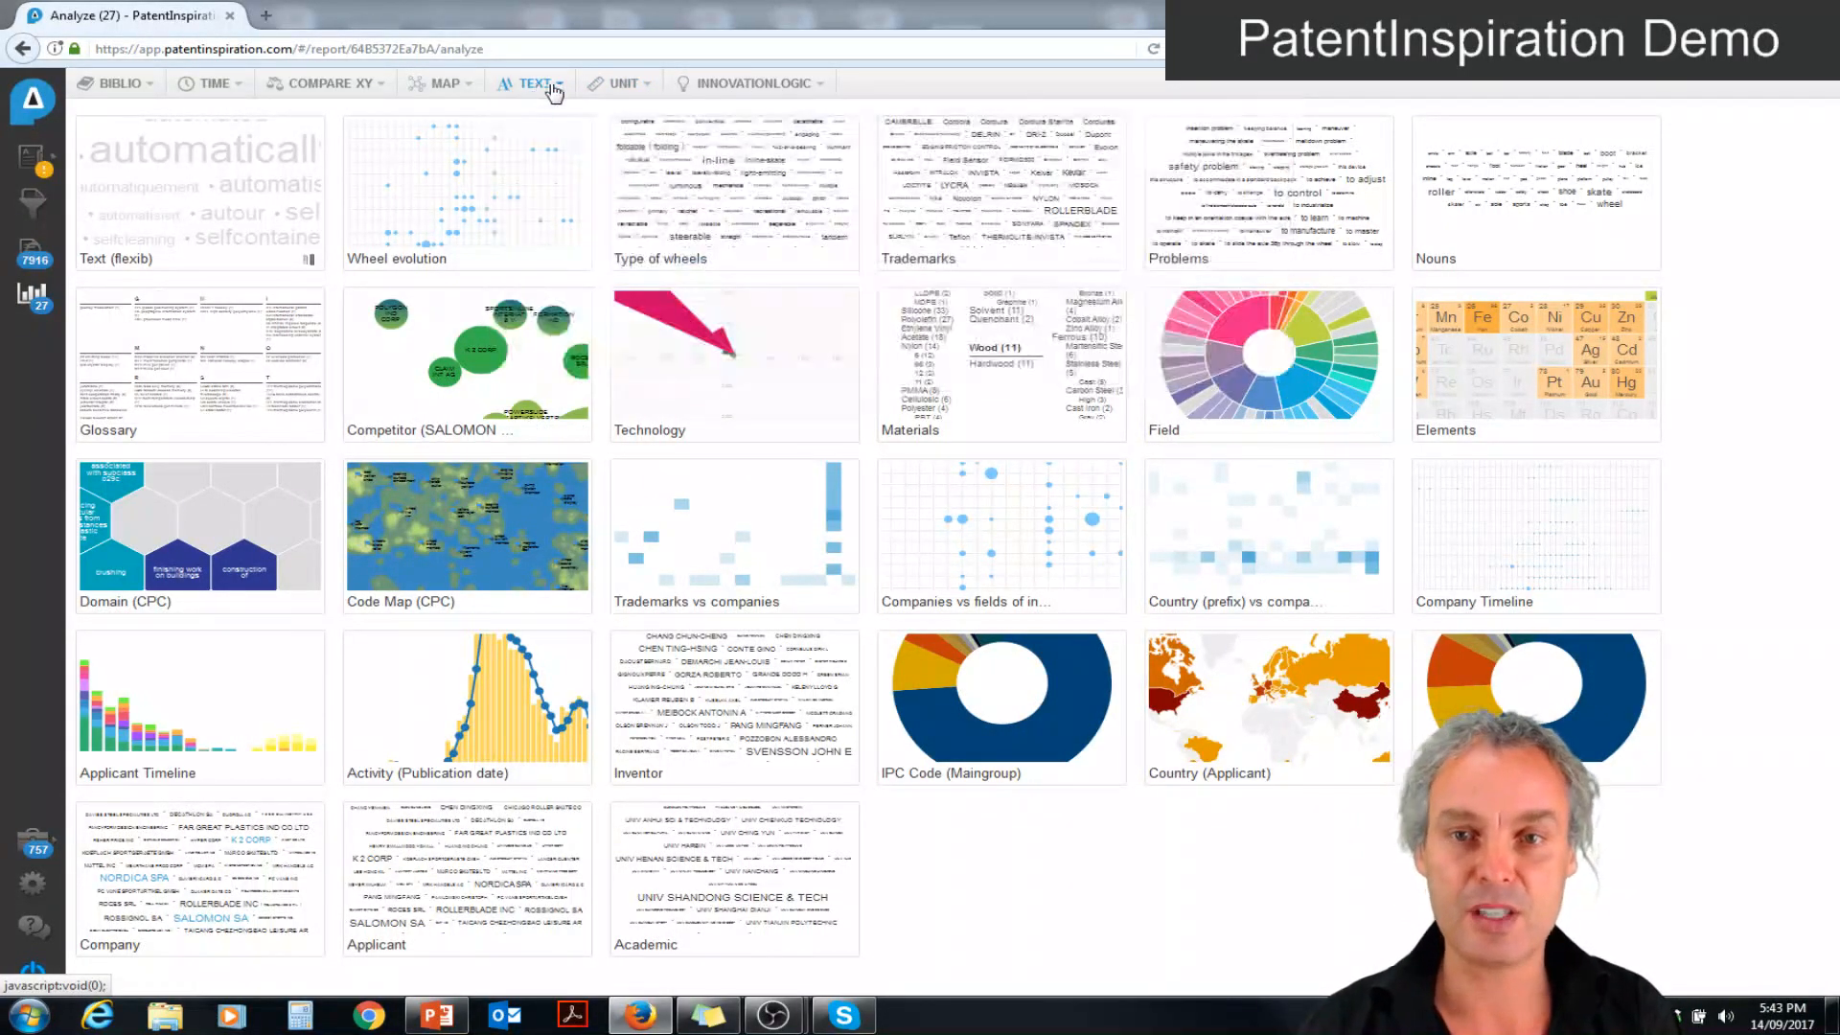
Add the Unit Field, Power, Pressure and Temperature unit analyses from the available templates
click(620, 86)
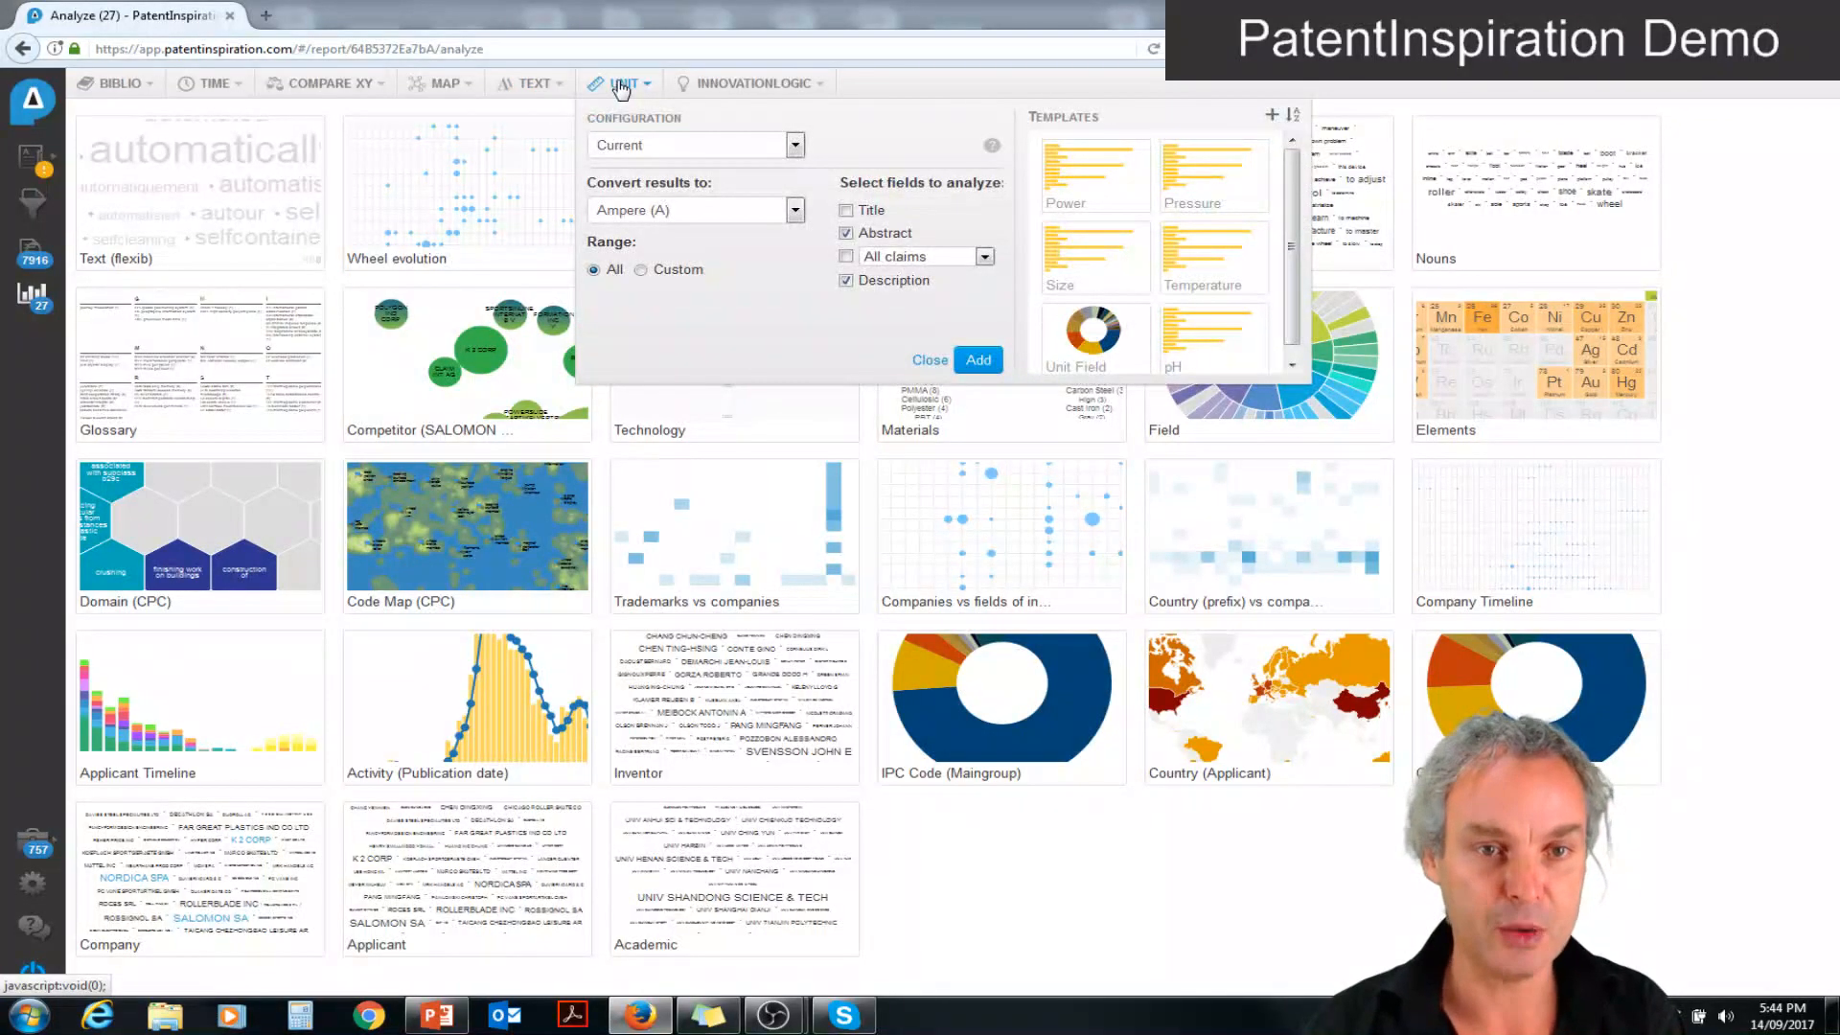
click(1095, 337)
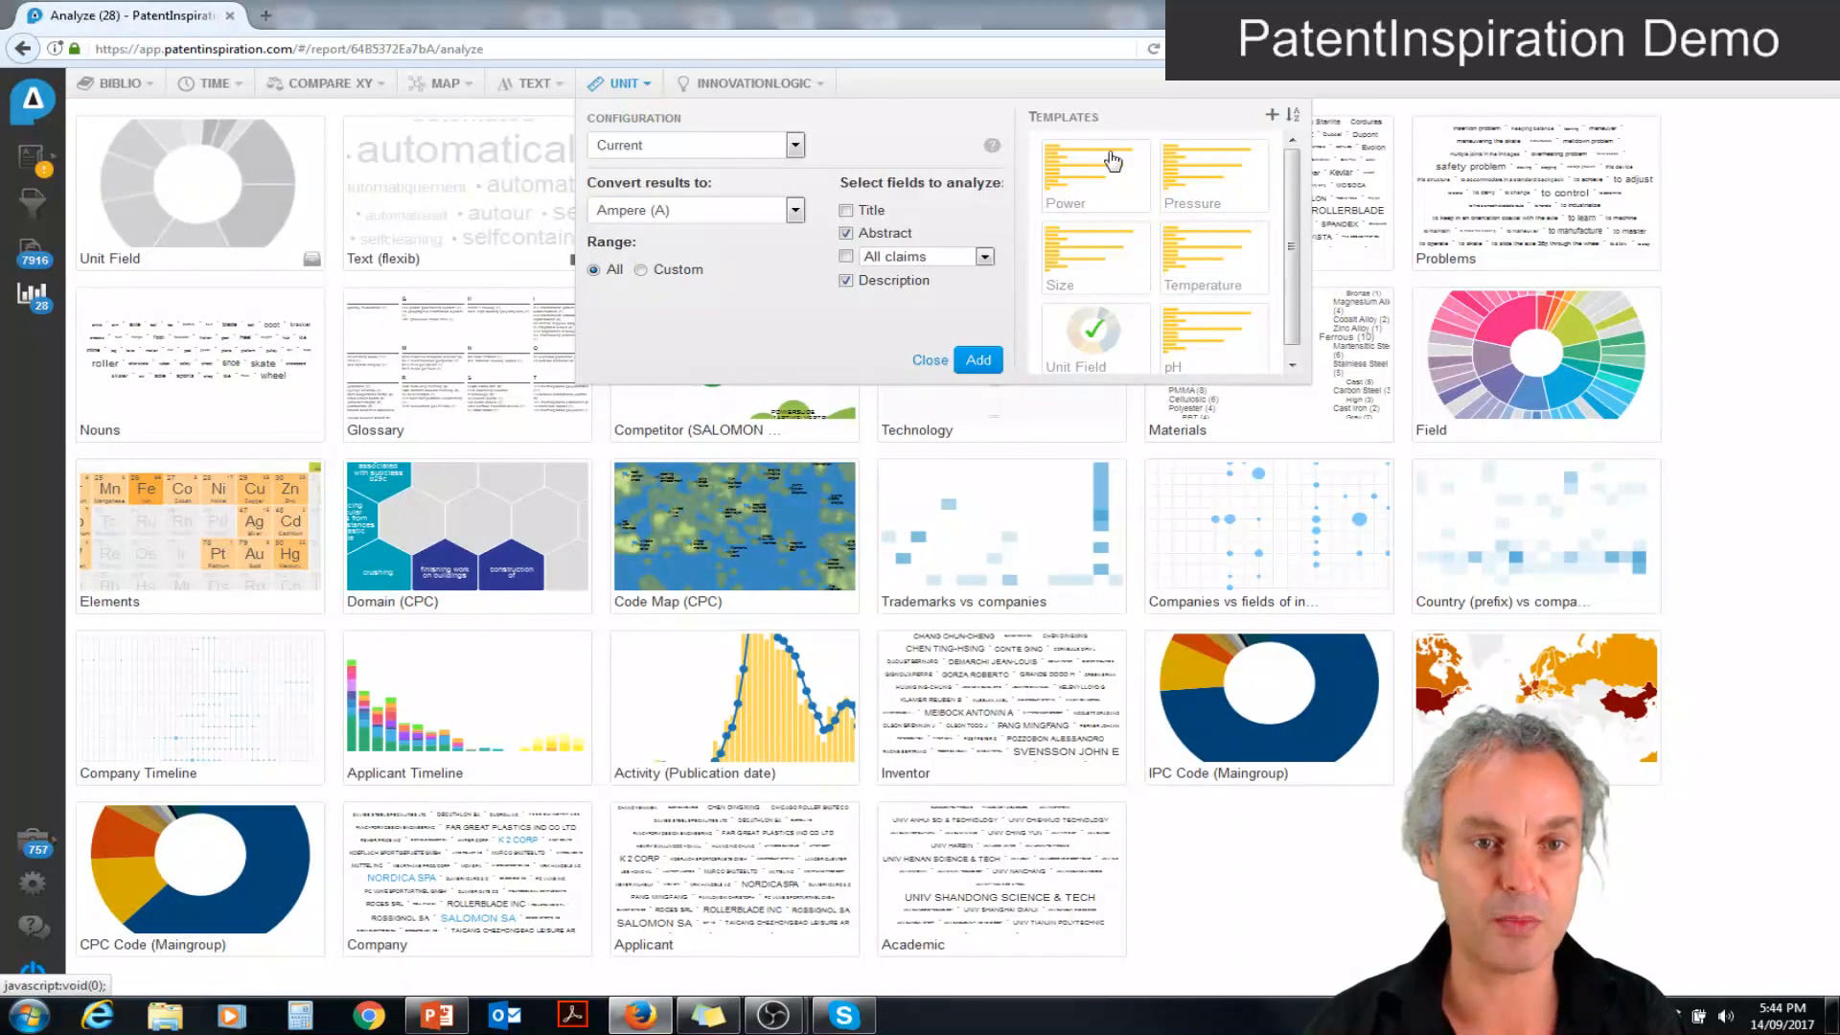
click(1088, 183)
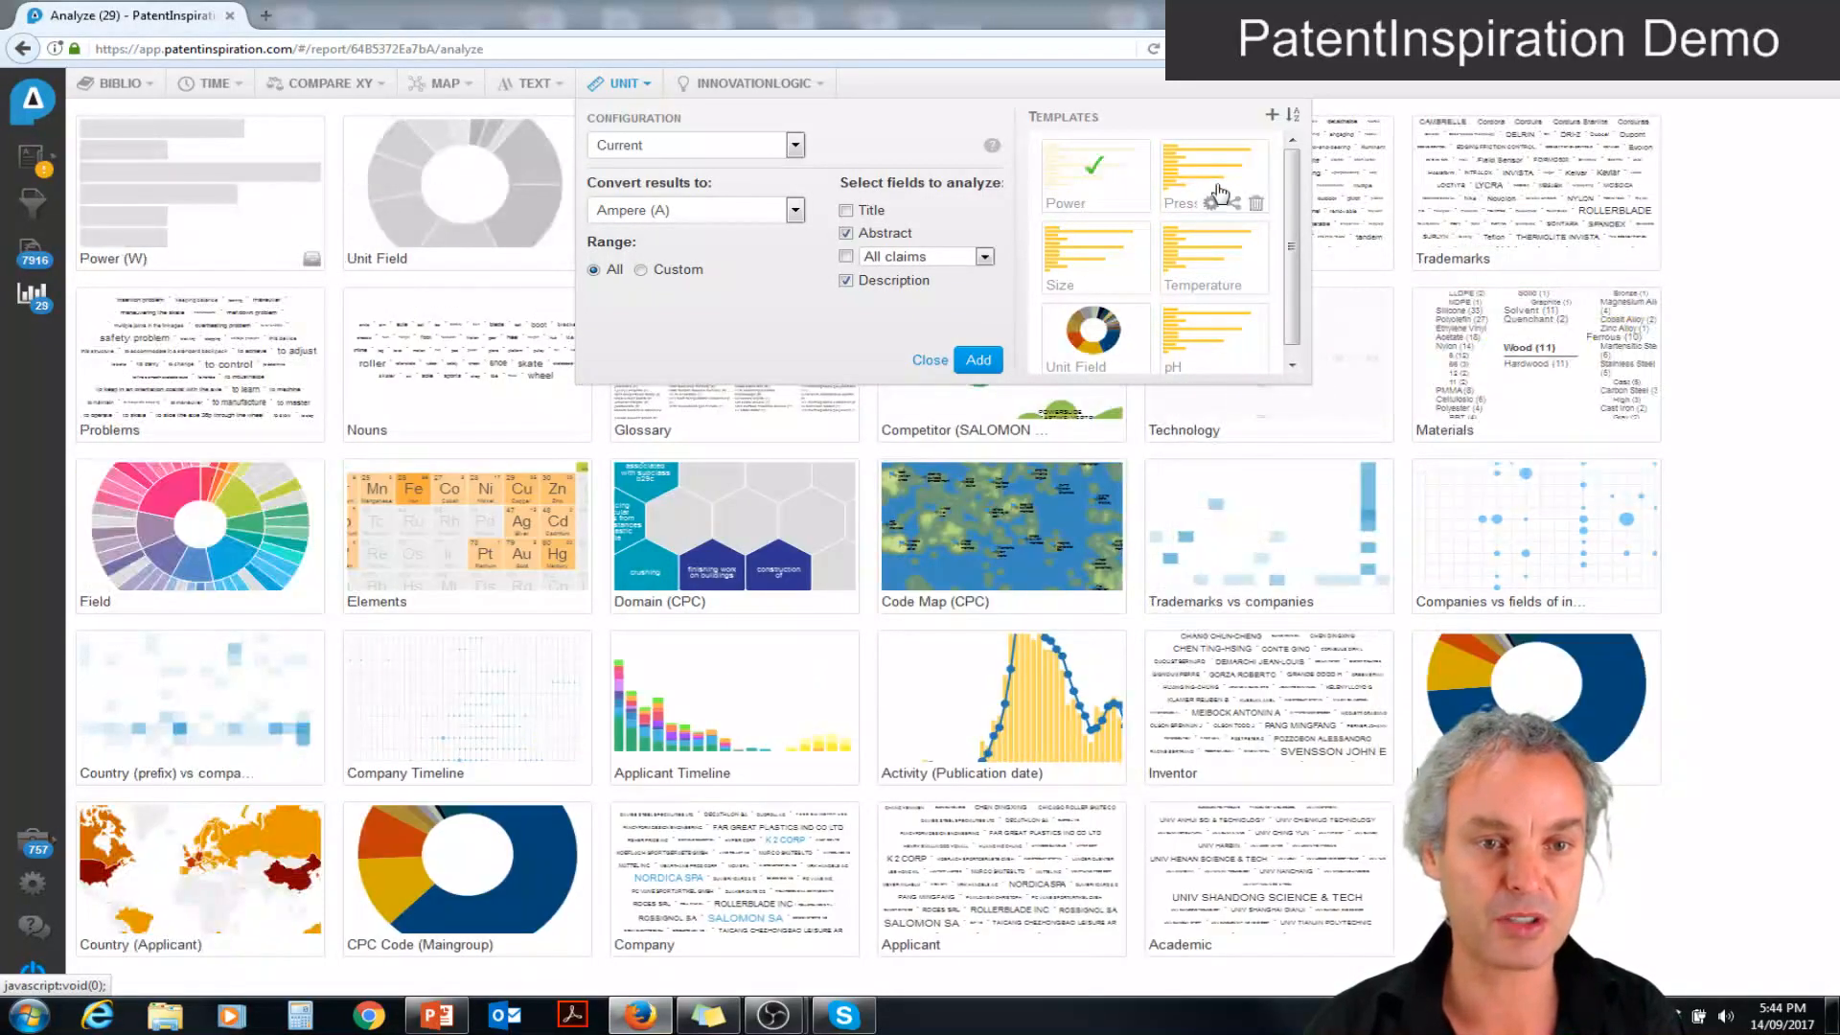
click(1210, 188)
click(1205, 263)
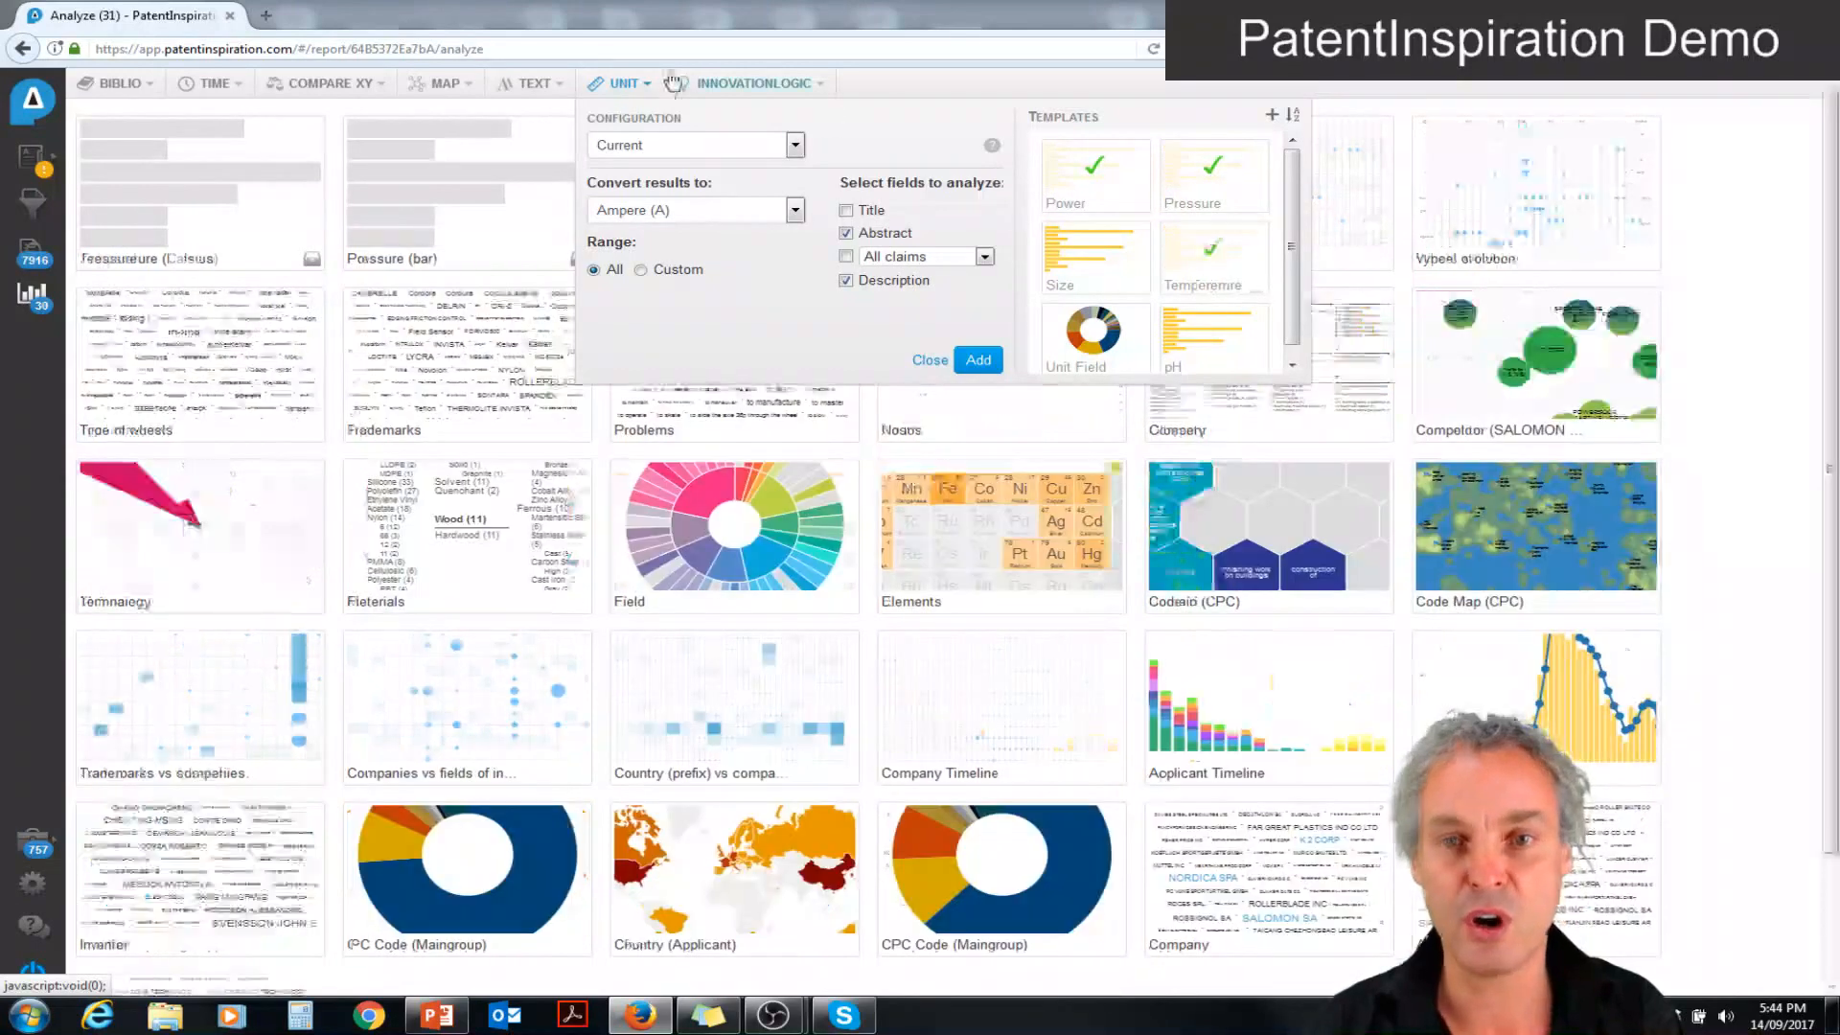
Add a Speed unit analysis of abstracts and descriptions, with results converted to metres per second, and return to the overview
click(667, 146)
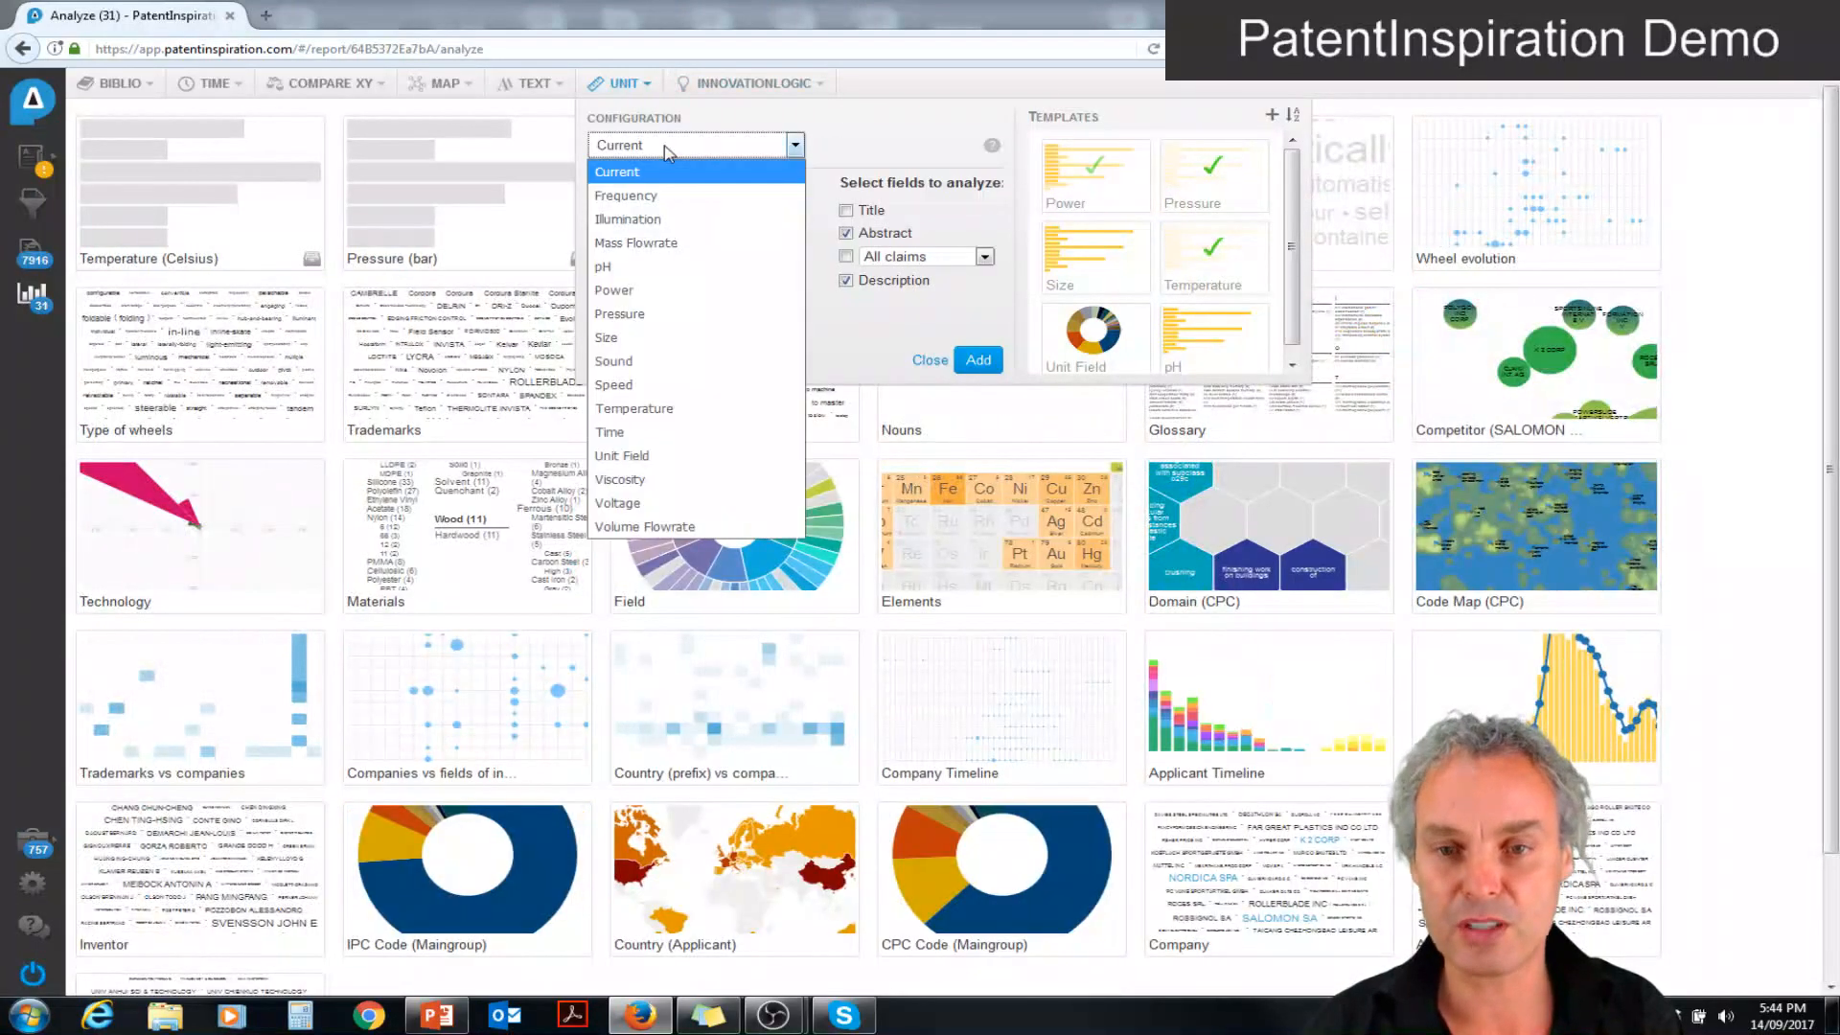
click(649, 384)
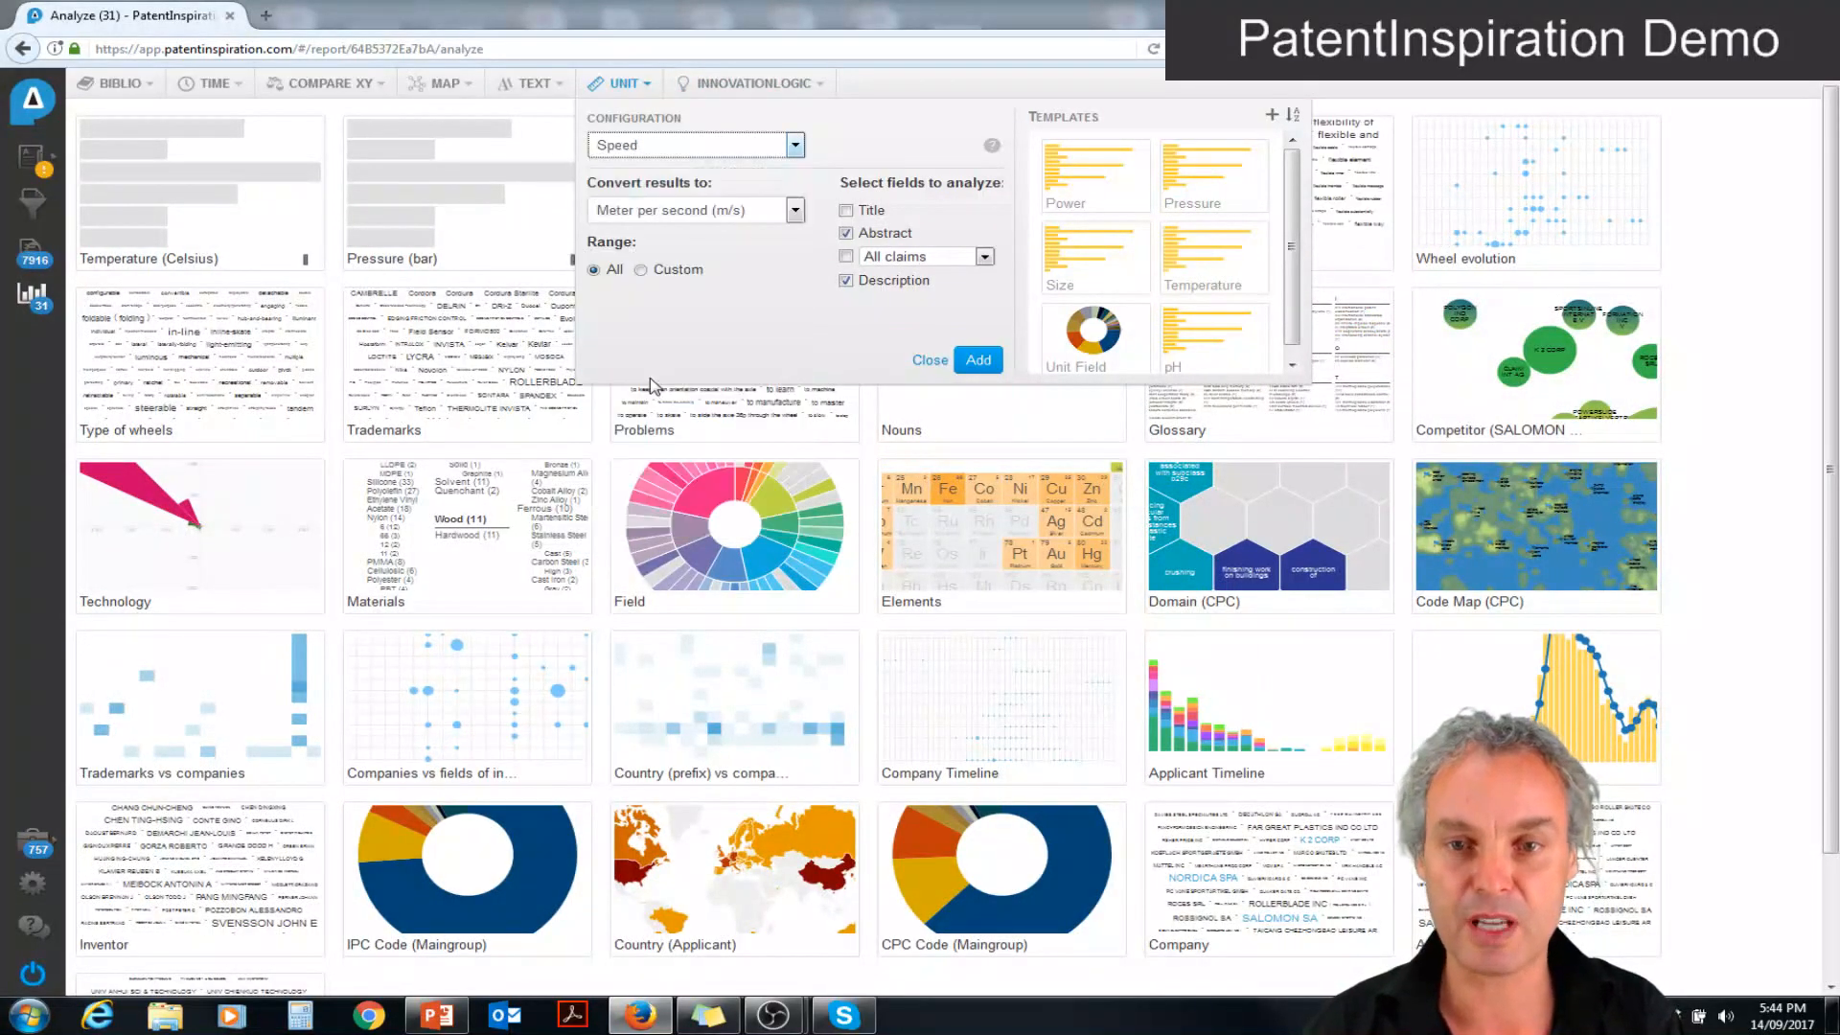
click(978, 359)
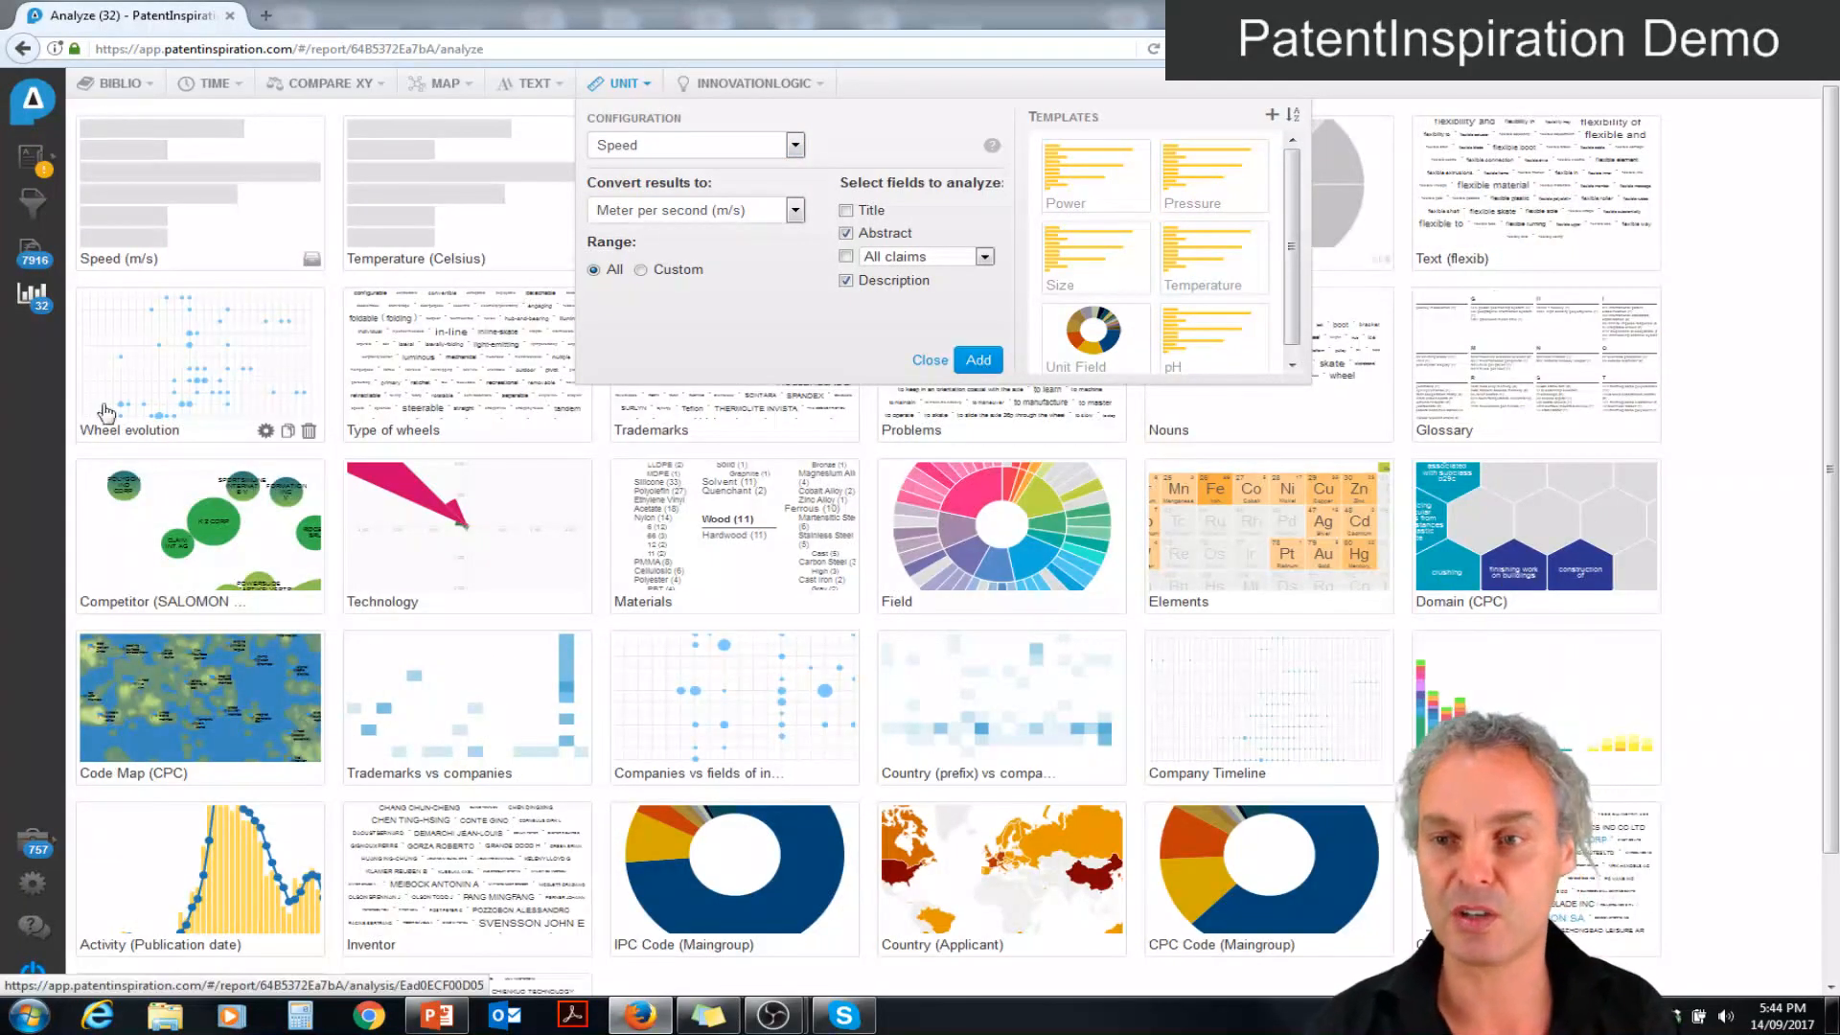
click(31, 400)
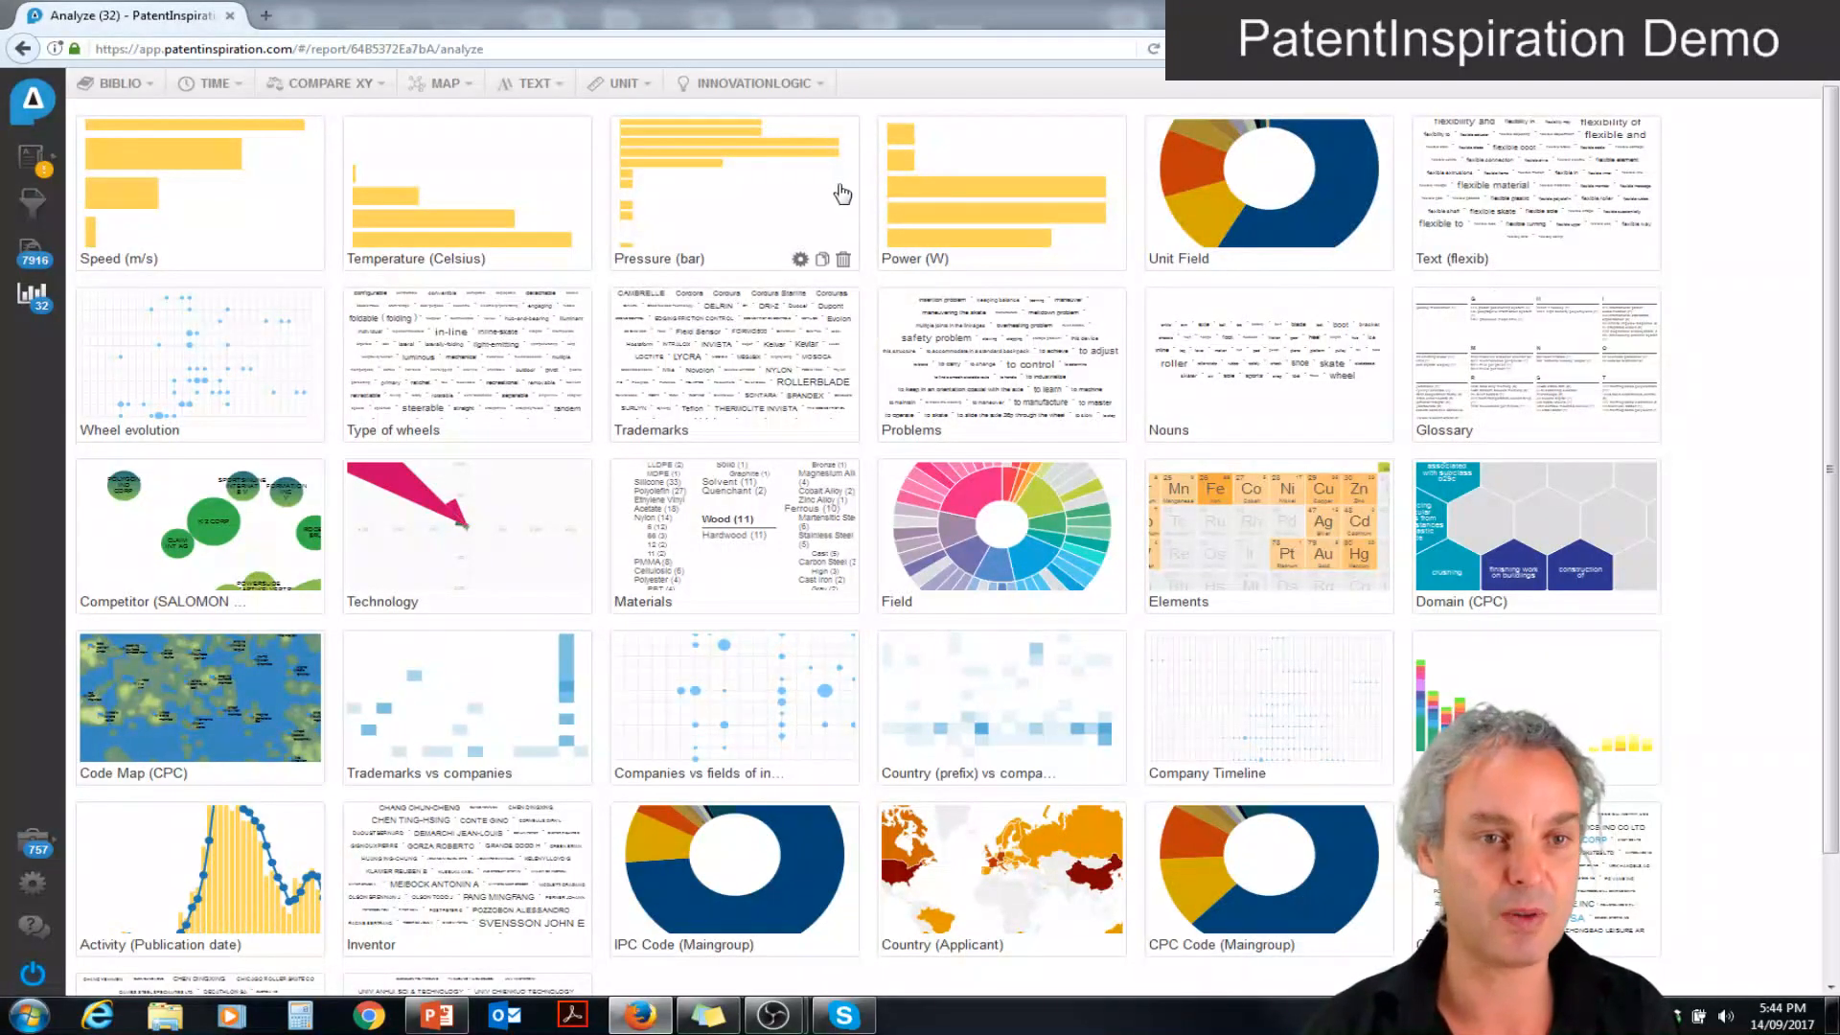
Open the "Text (flexib)" analysis to examine its phrases, and go back to the analyses overview
click(1506, 175)
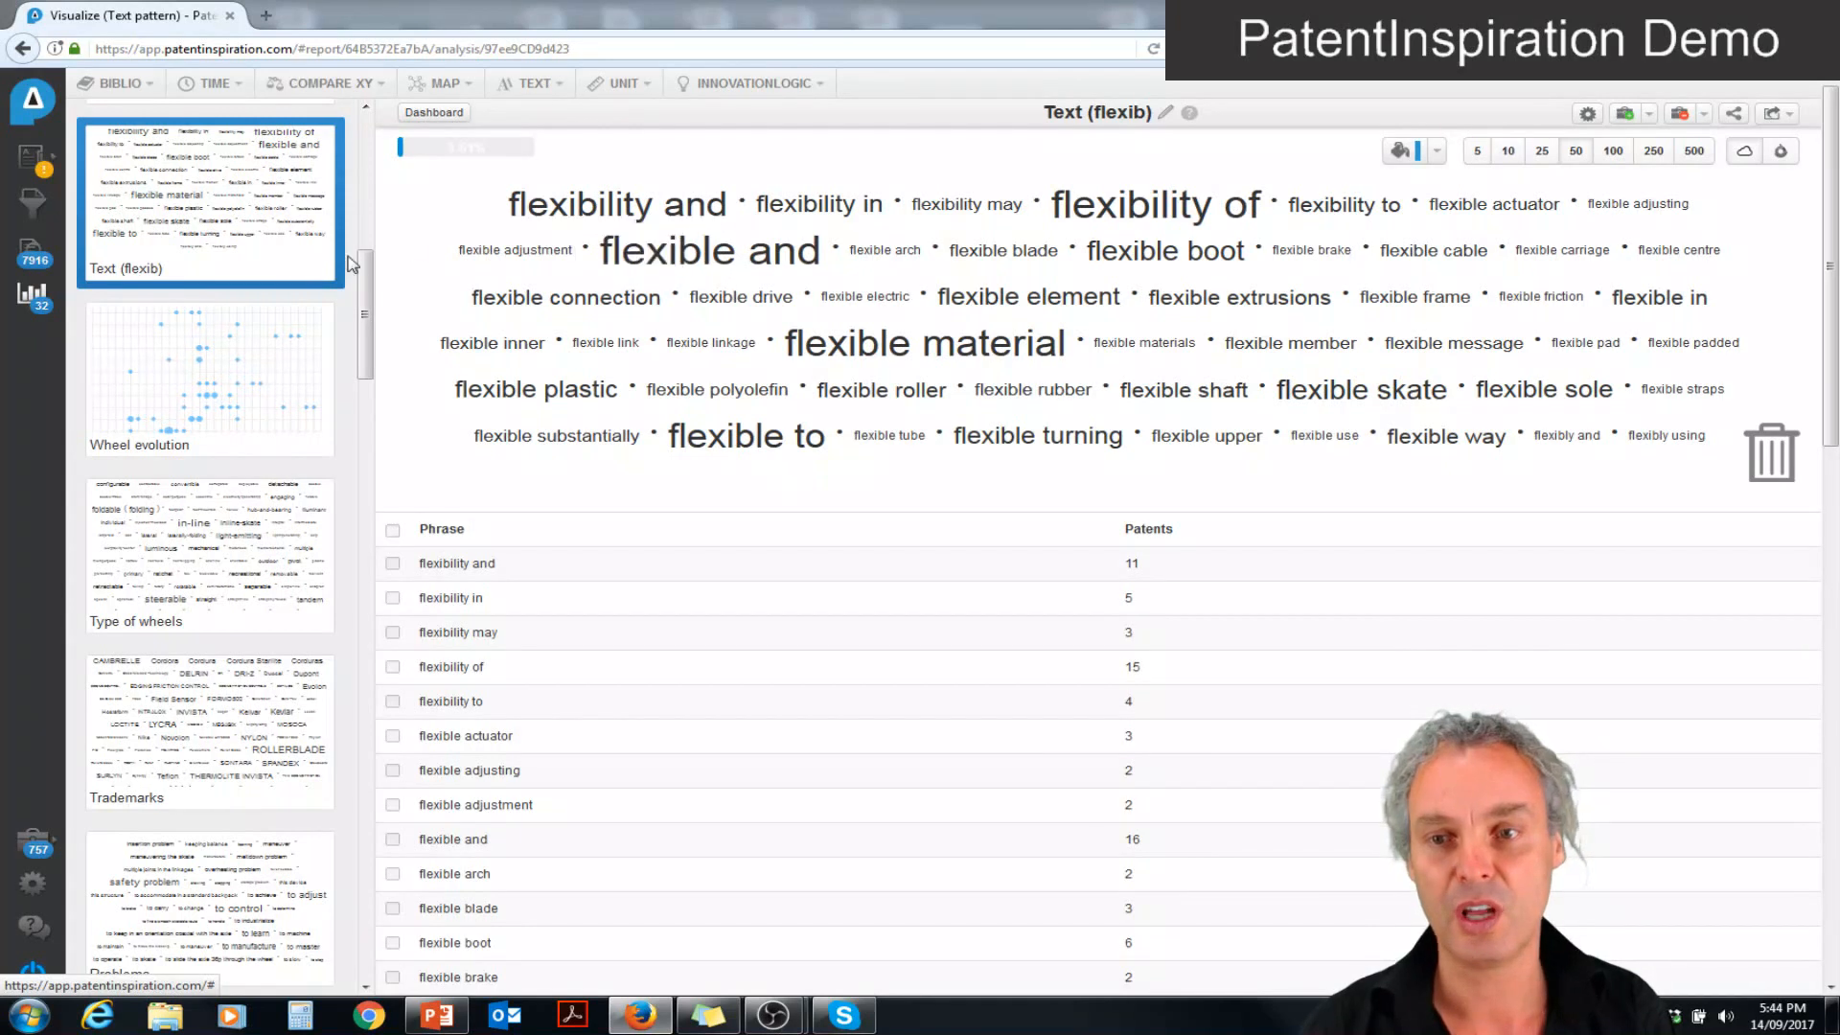
mouse_move(326, 273)
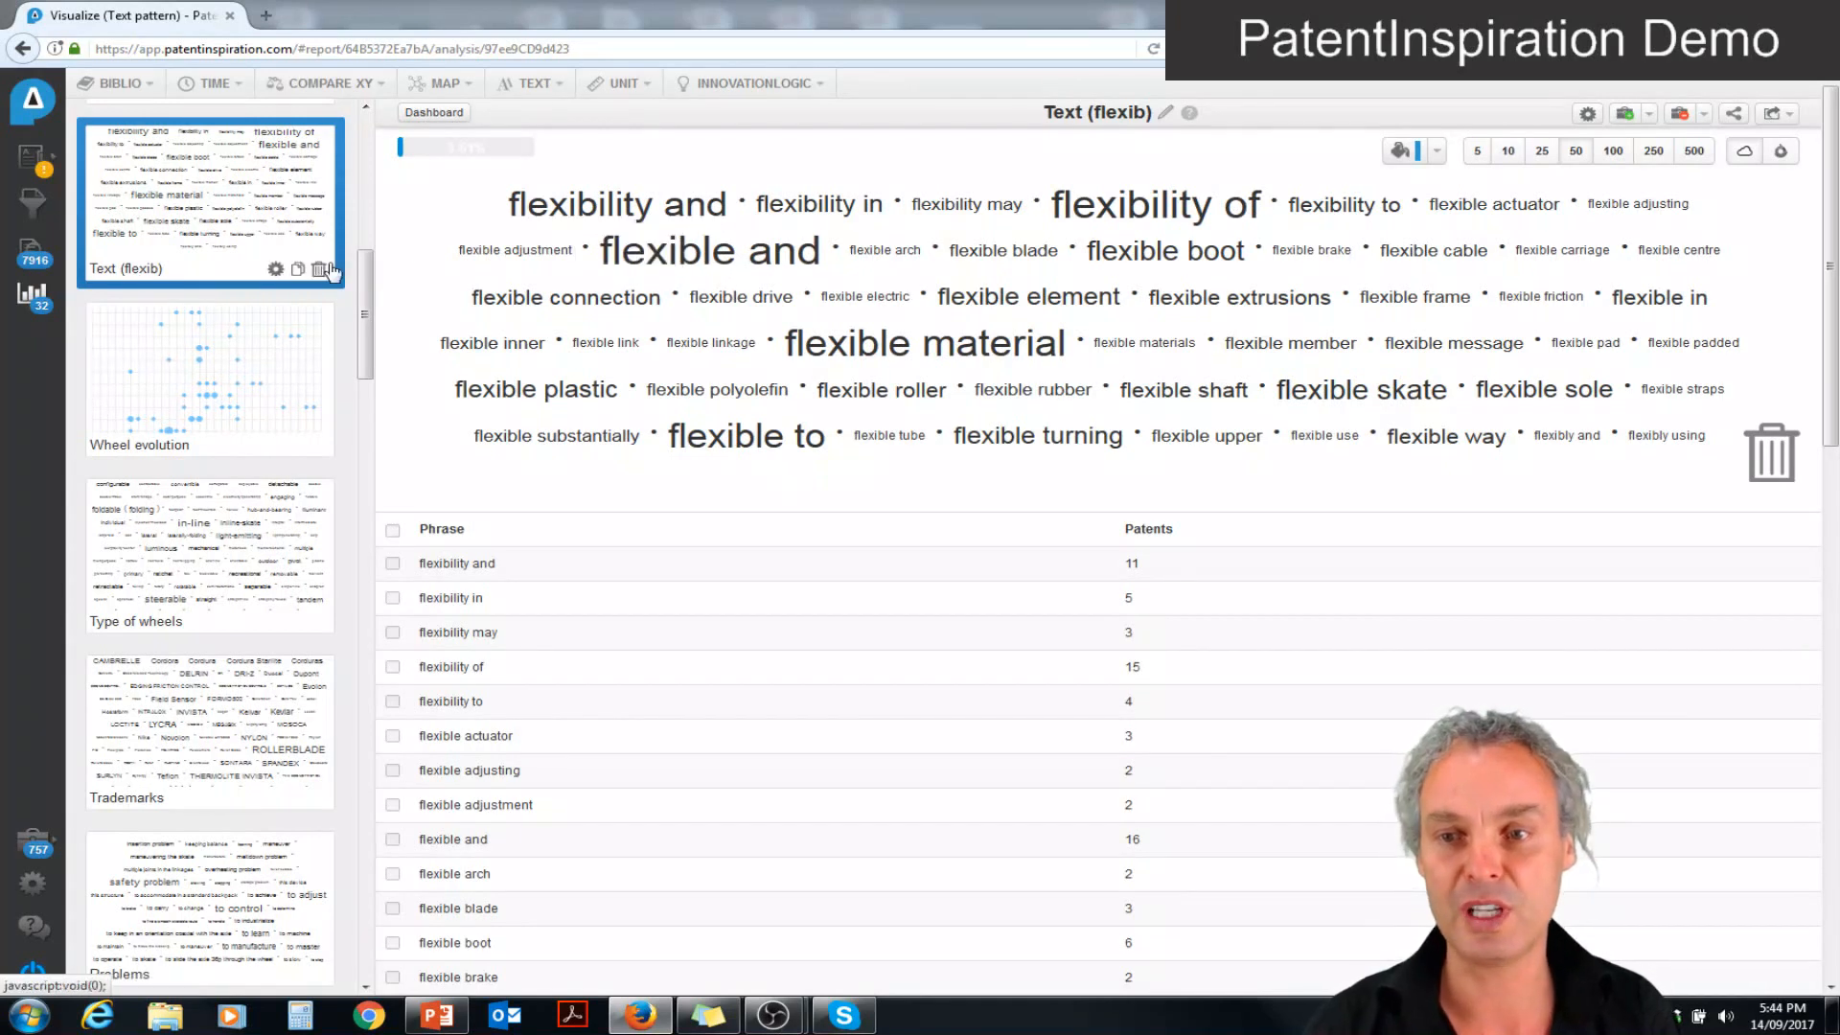
click(33, 297)
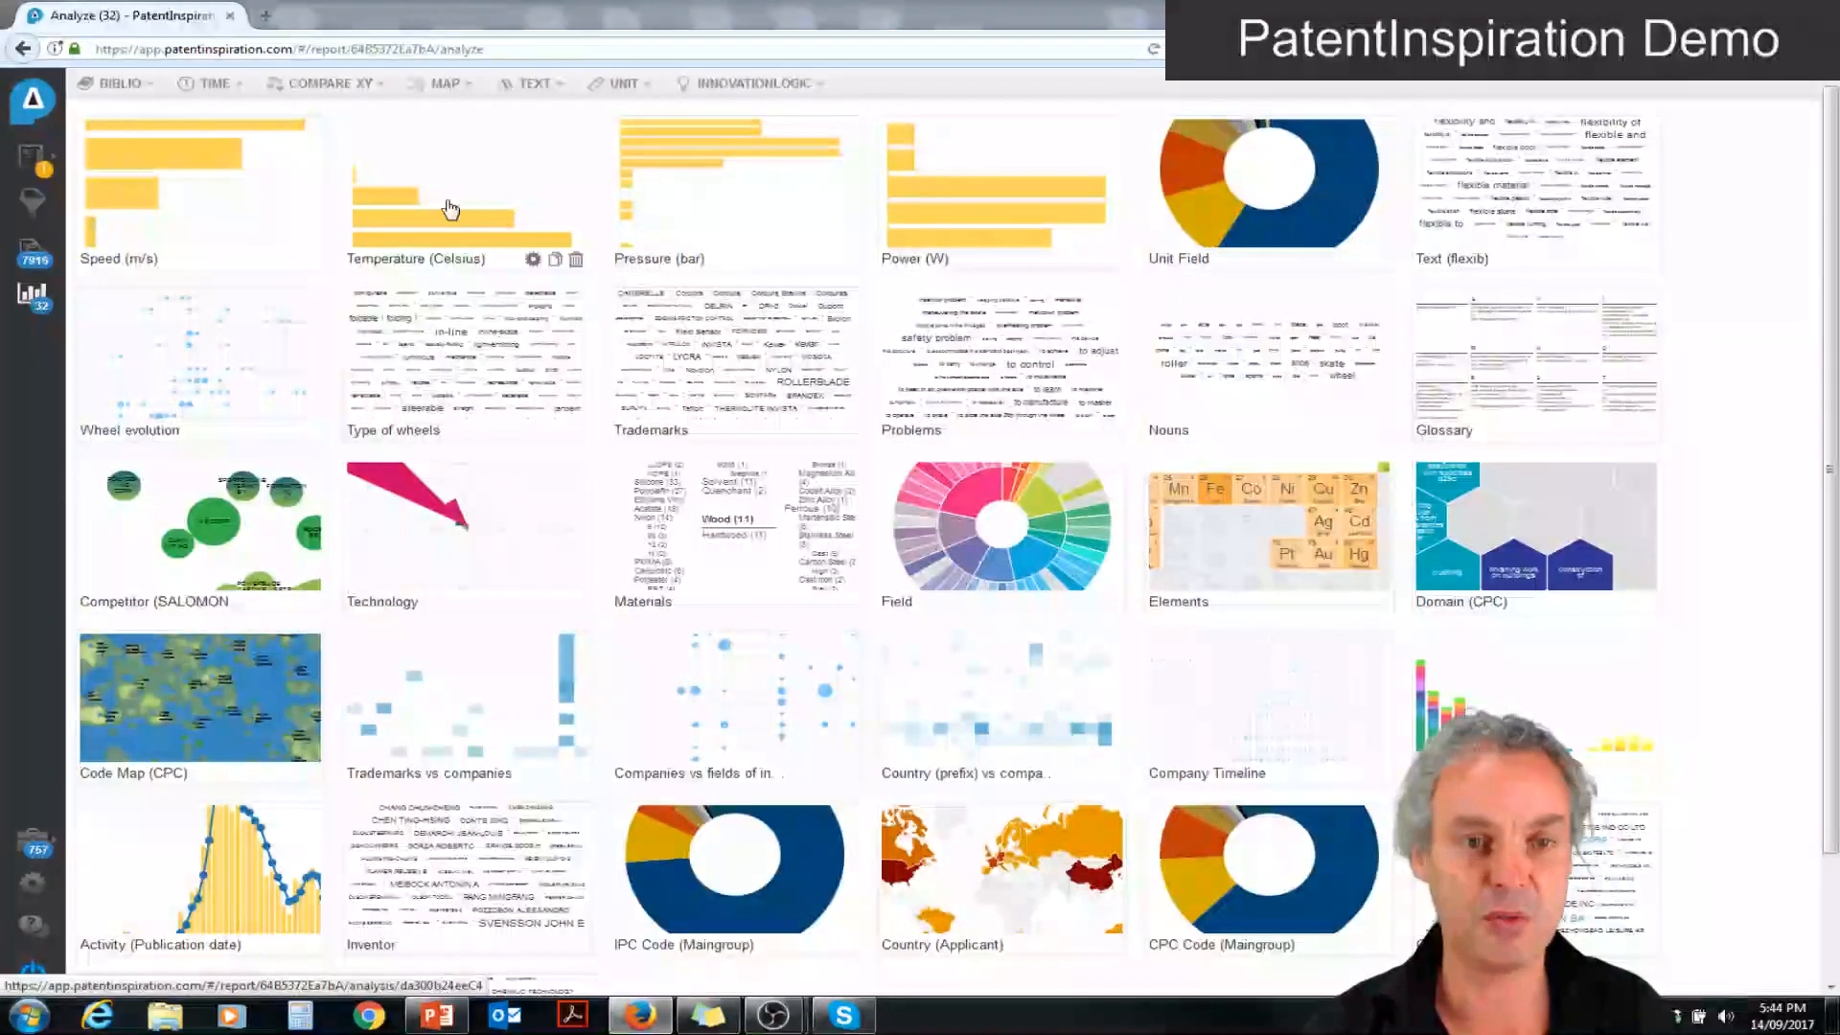
Open the Unit Field analysis, list the patents mentioning viscosity, and return to its chart
click(1254, 183)
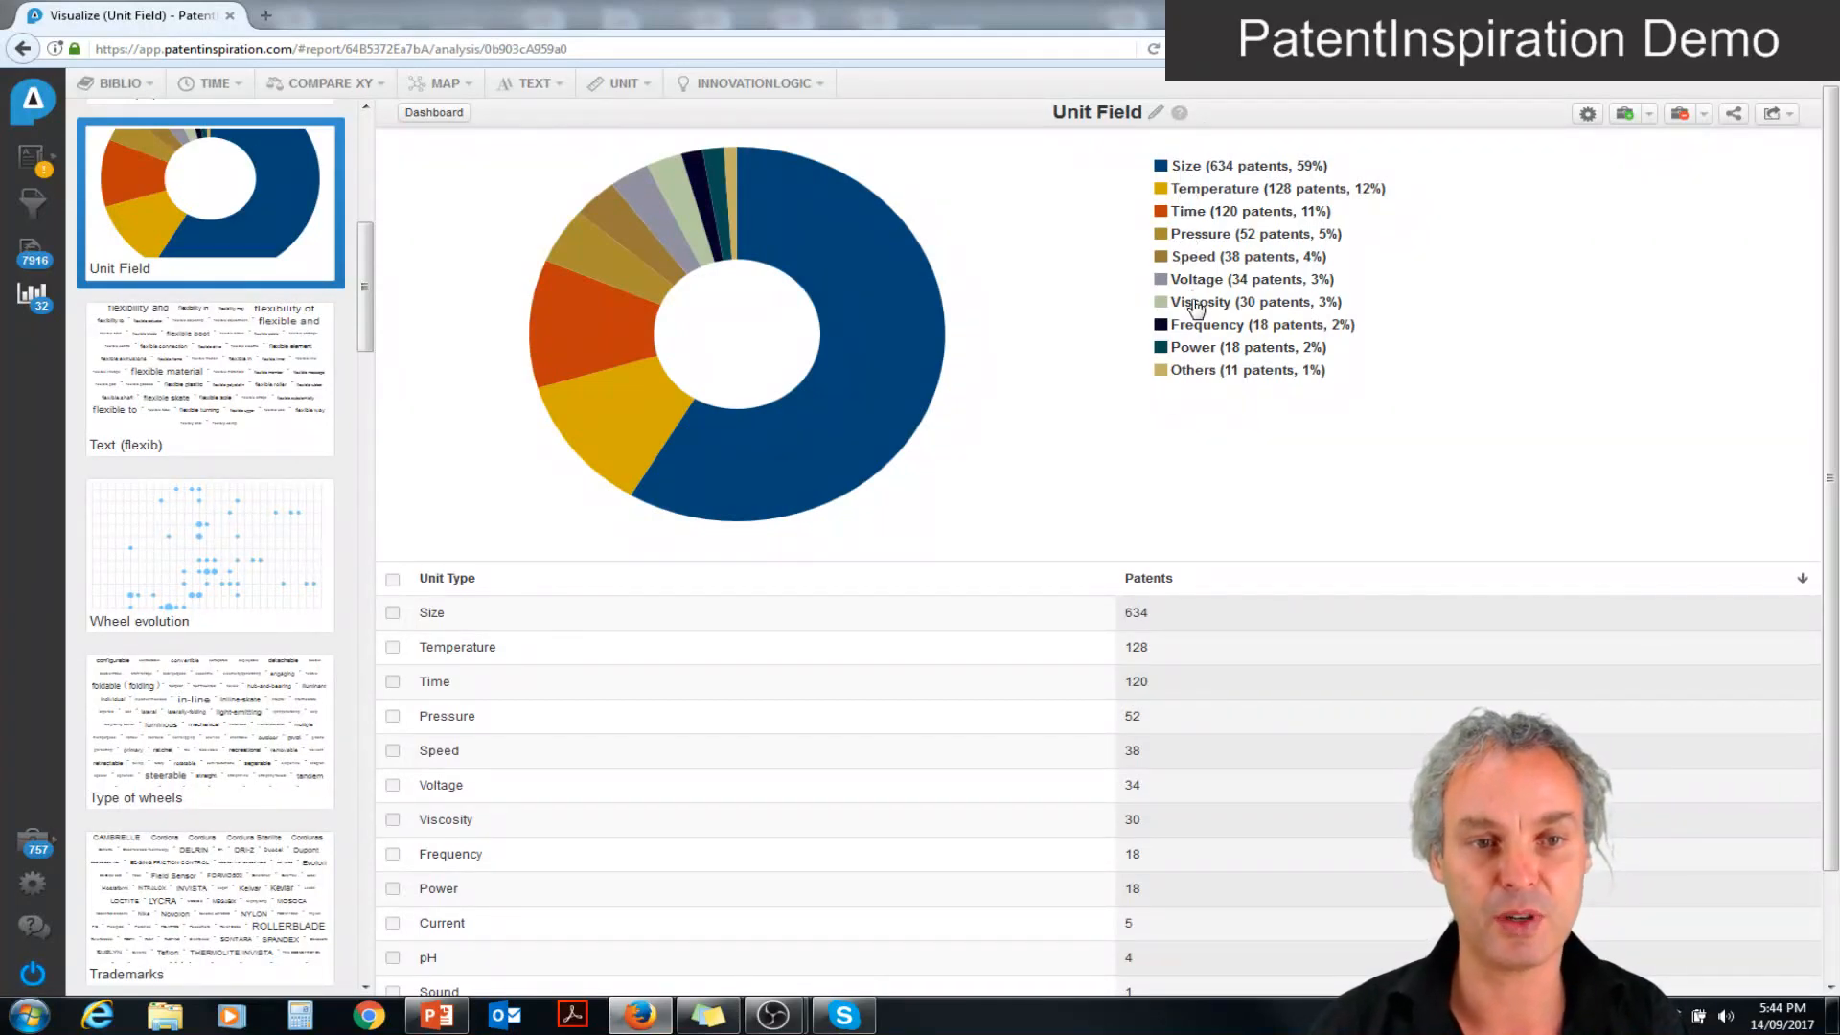
click(1196, 311)
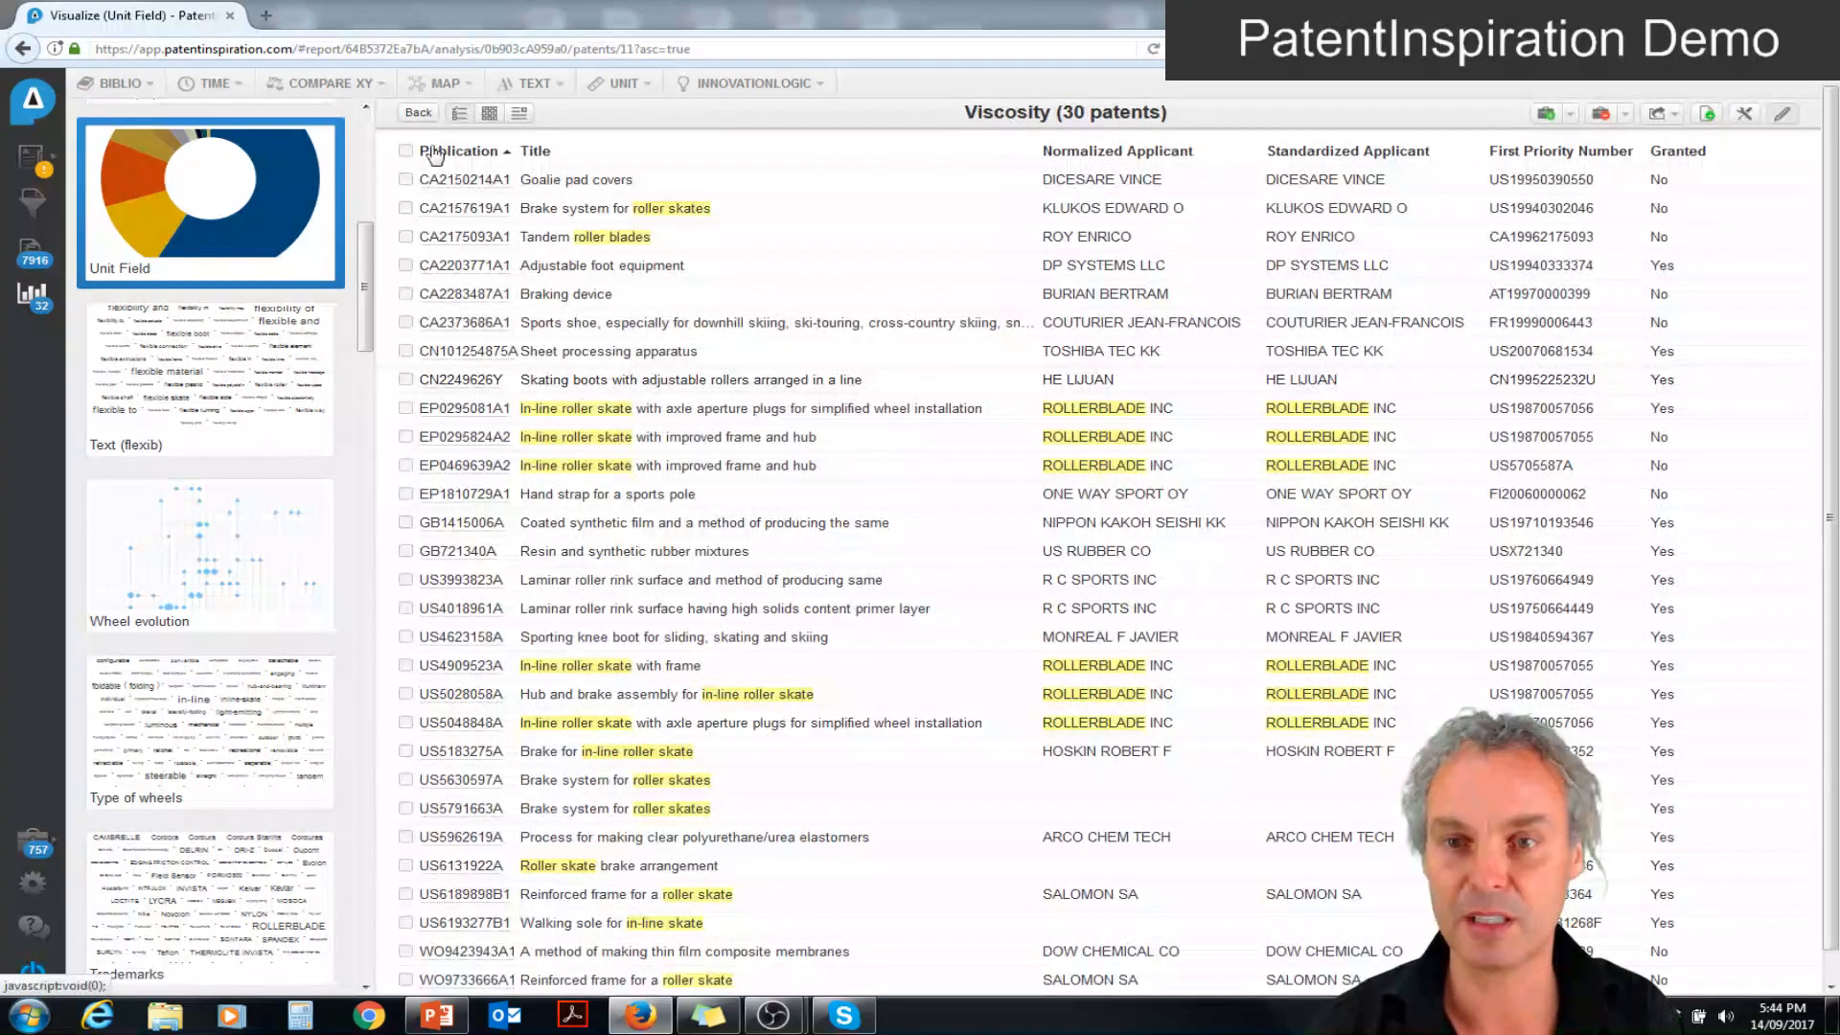
click(419, 119)
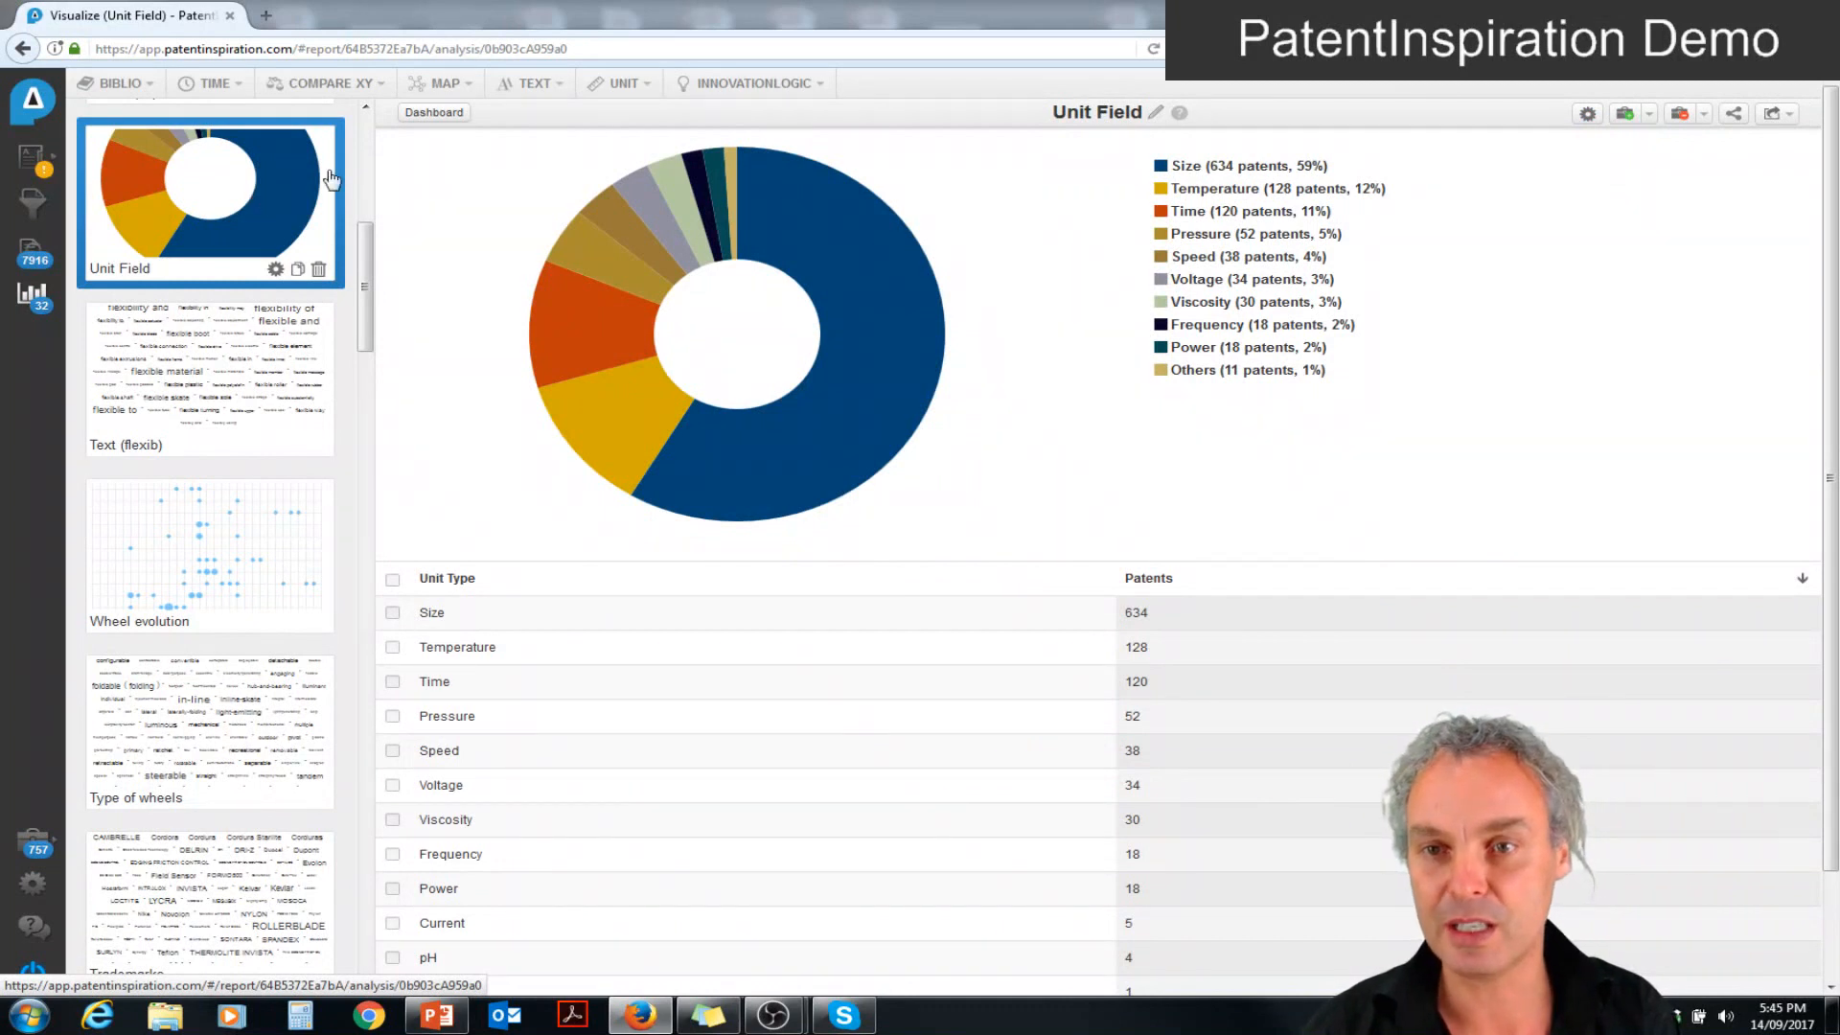
View the Speed and Pressure charts, and inspect the "Roller blade shoes" patent from the 10 - 100 bar list
click(365, 179)
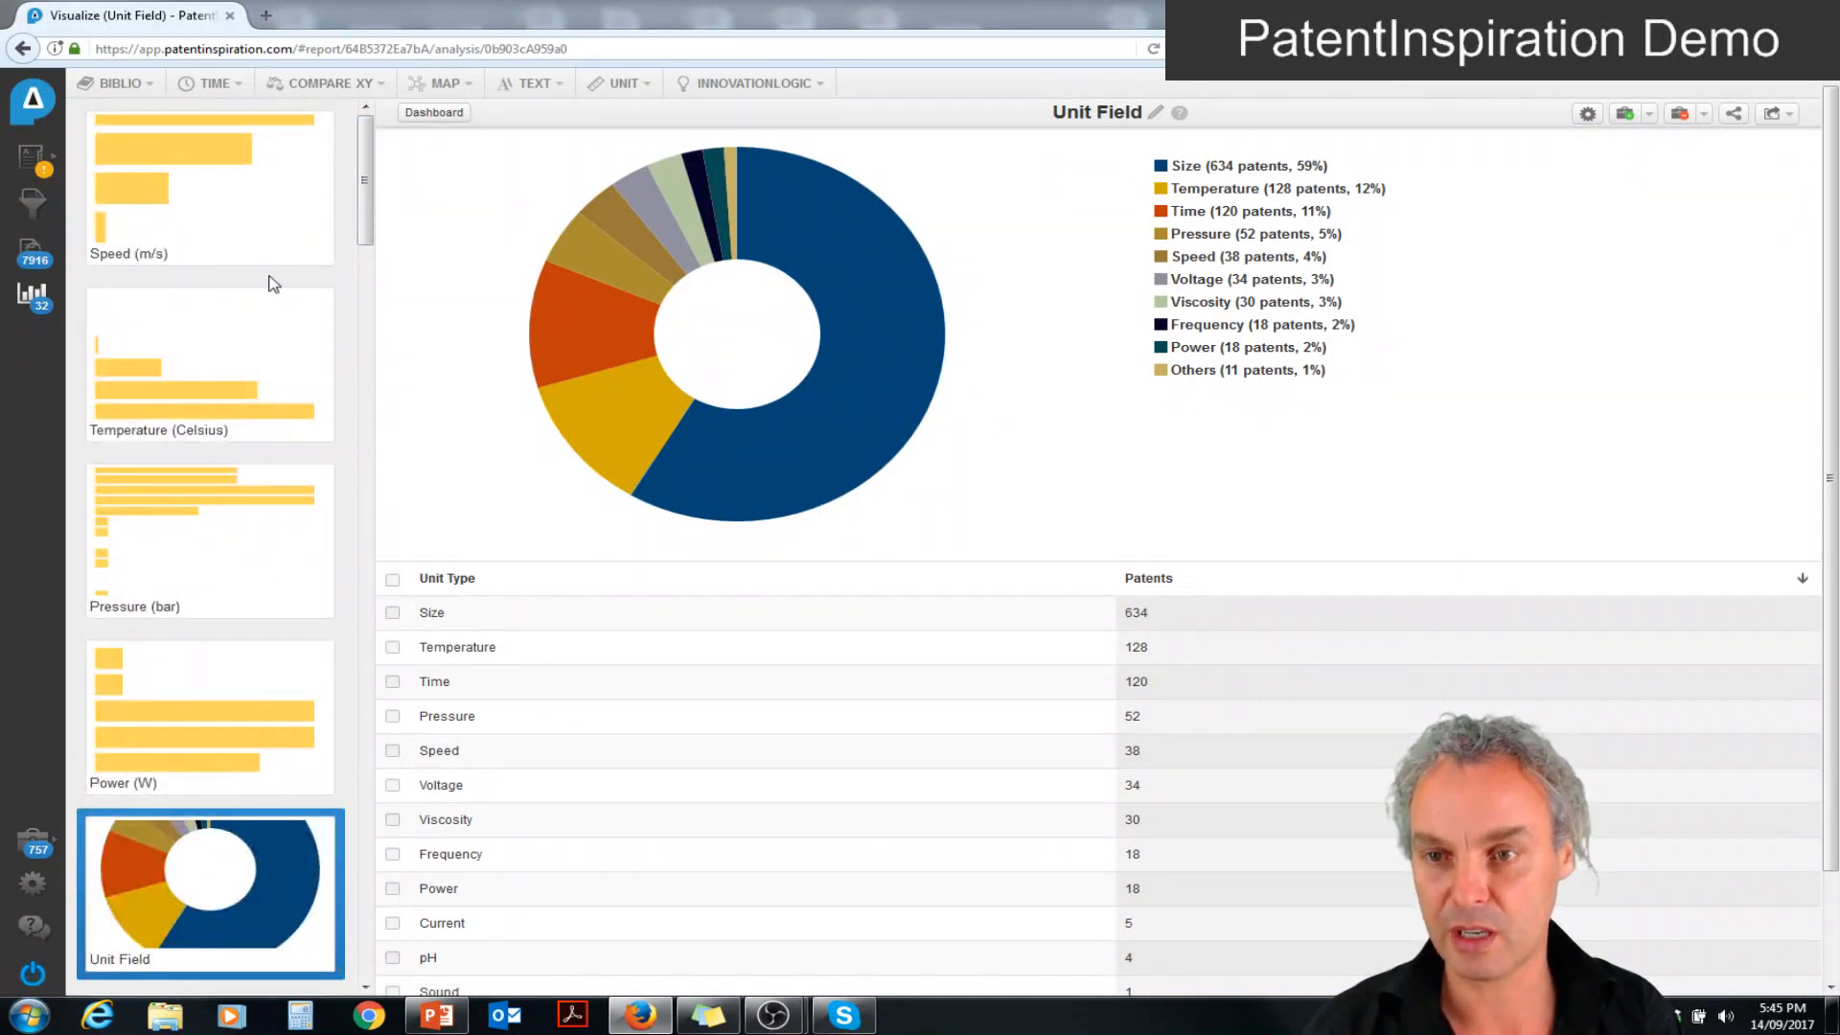
click(153, 222)
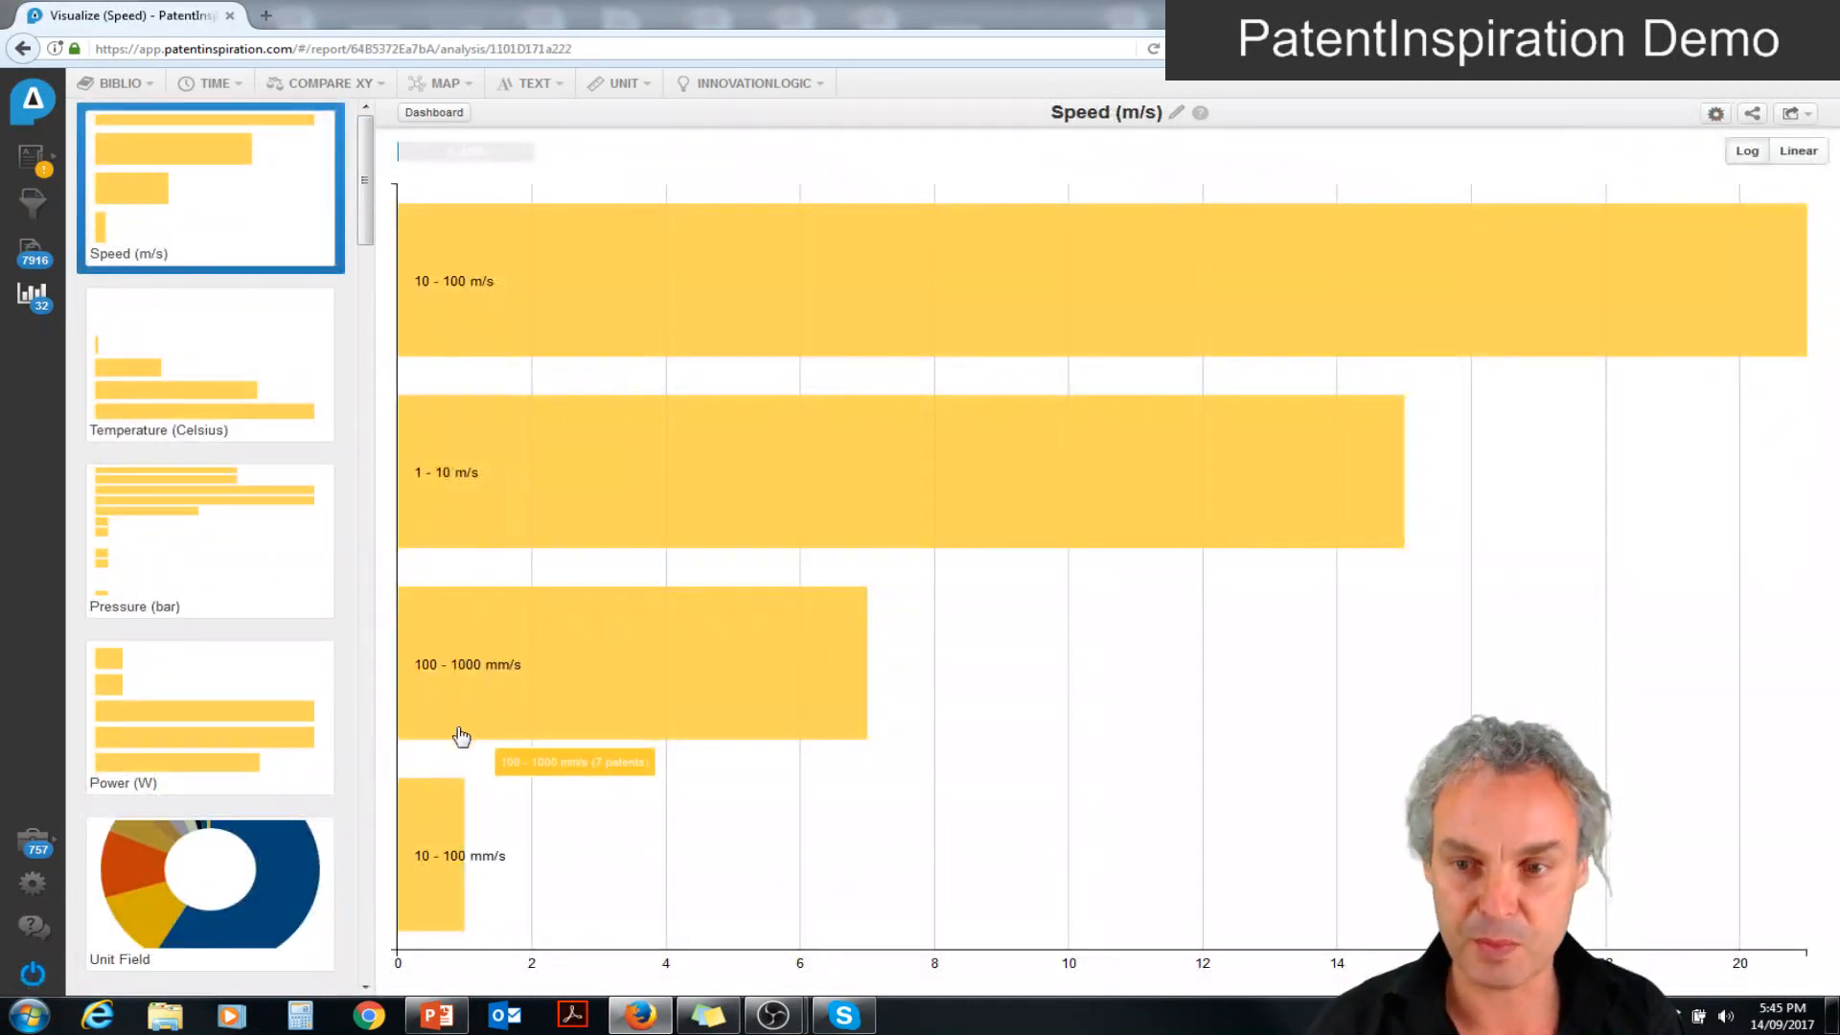
click(204, 541)
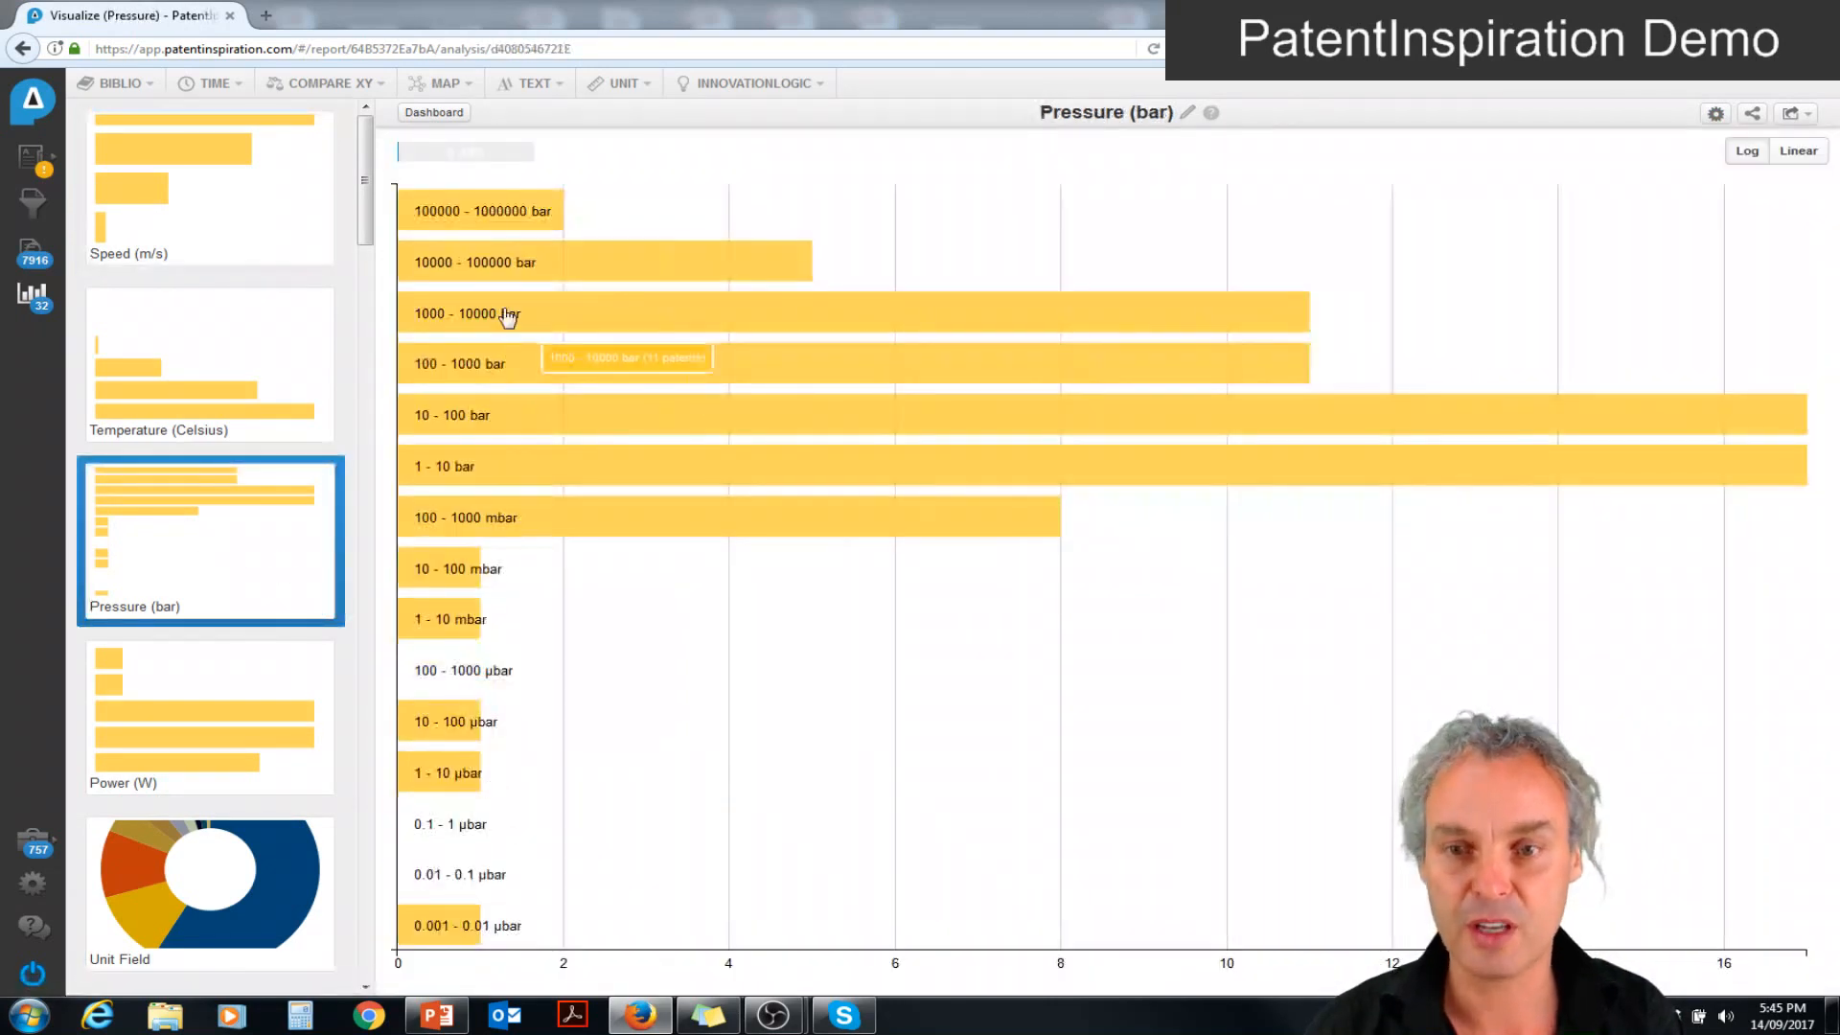
click(507, 414)
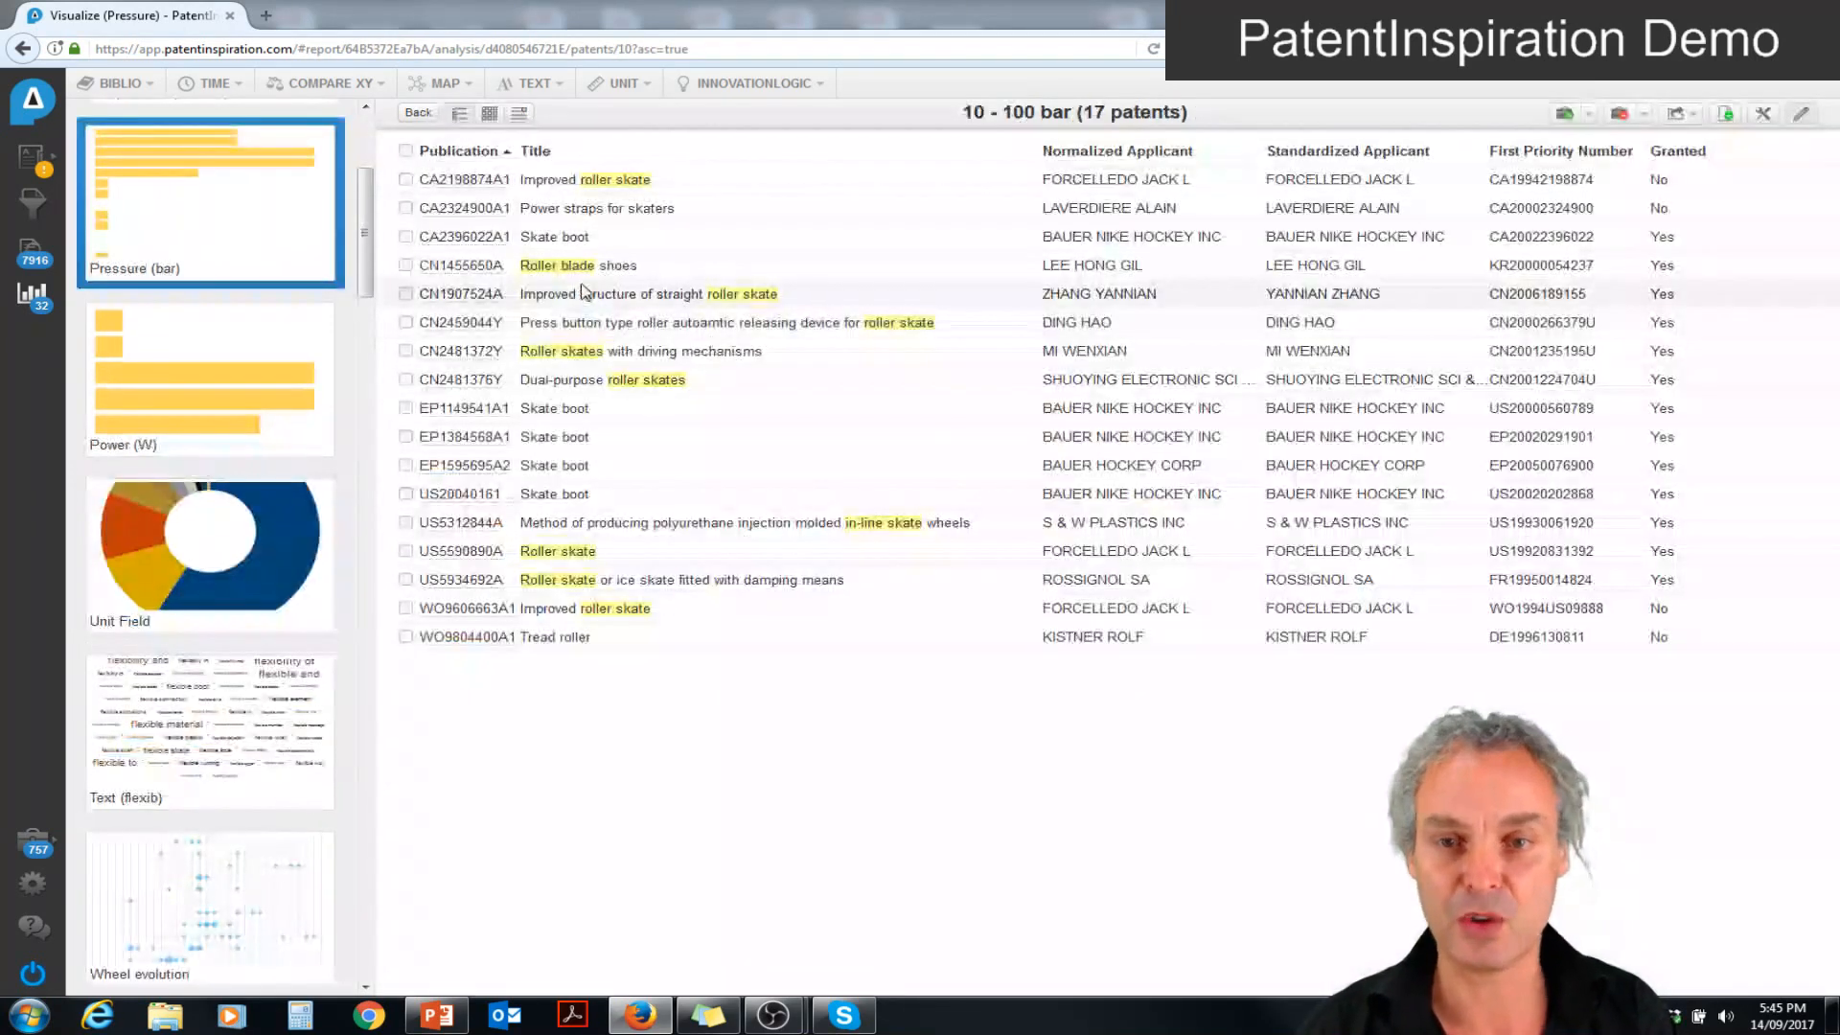
click(576, 267)
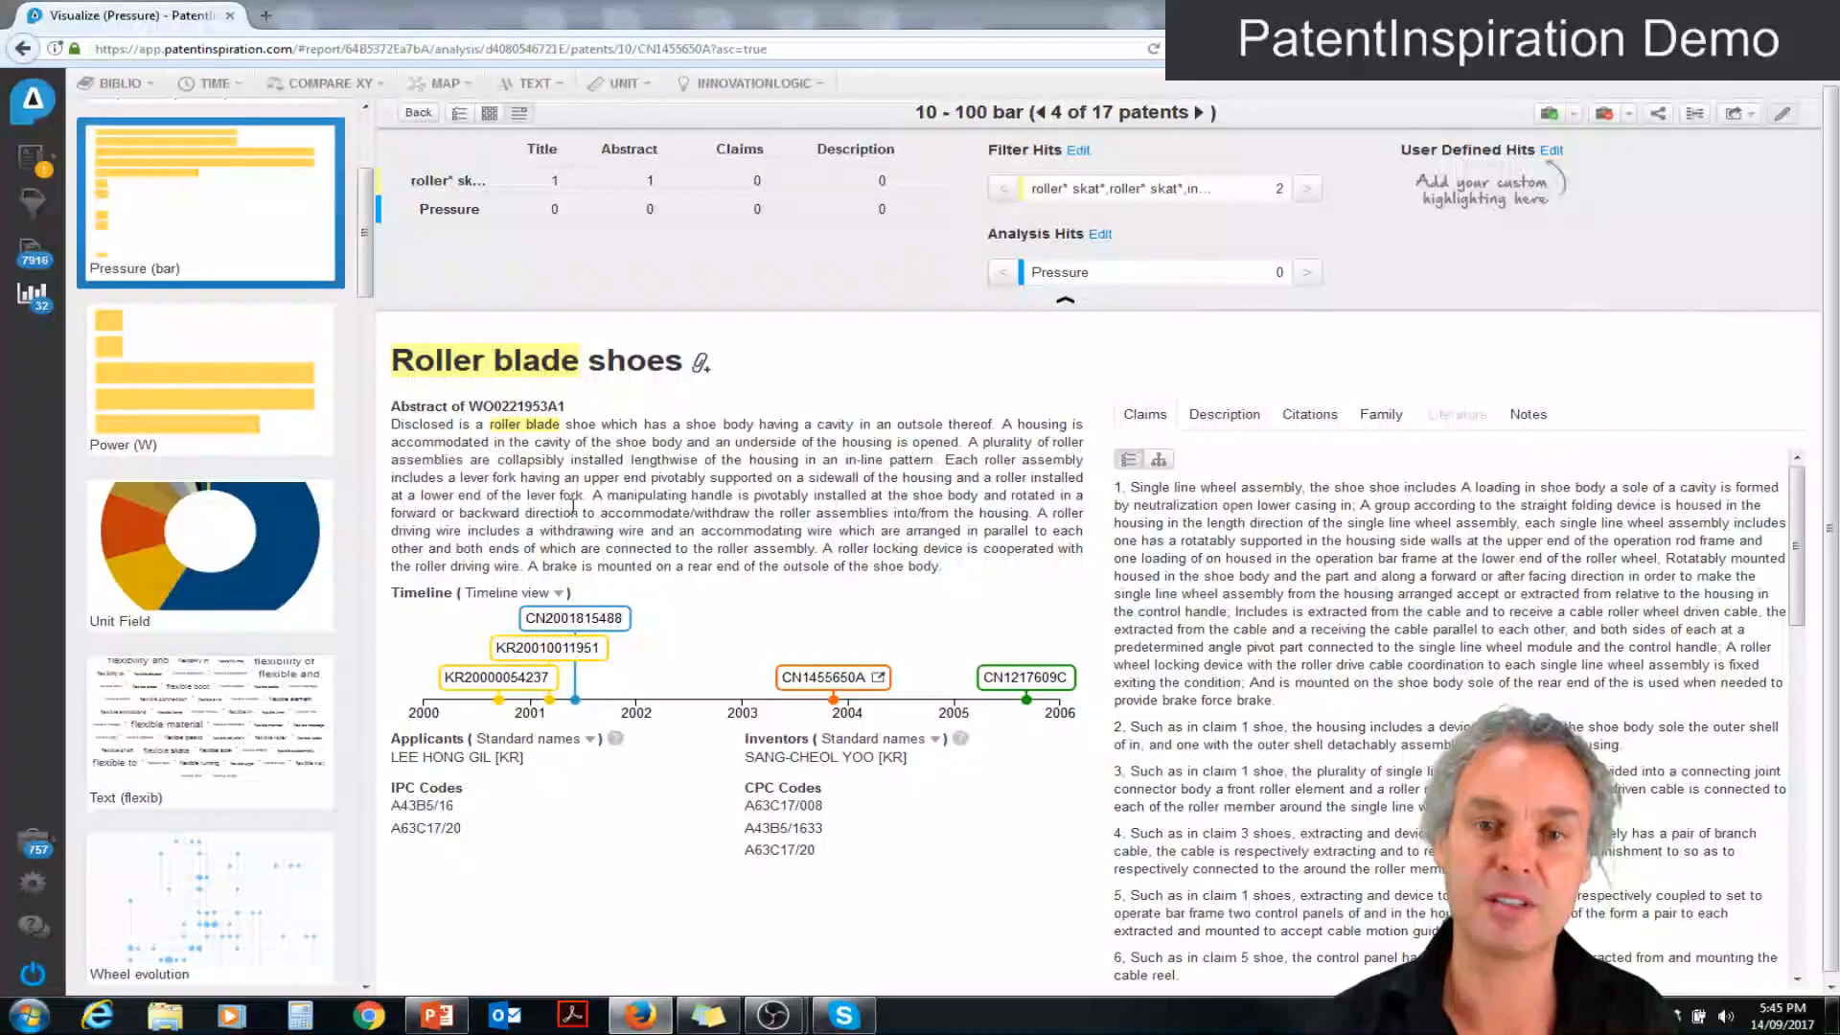
click(419, 113)
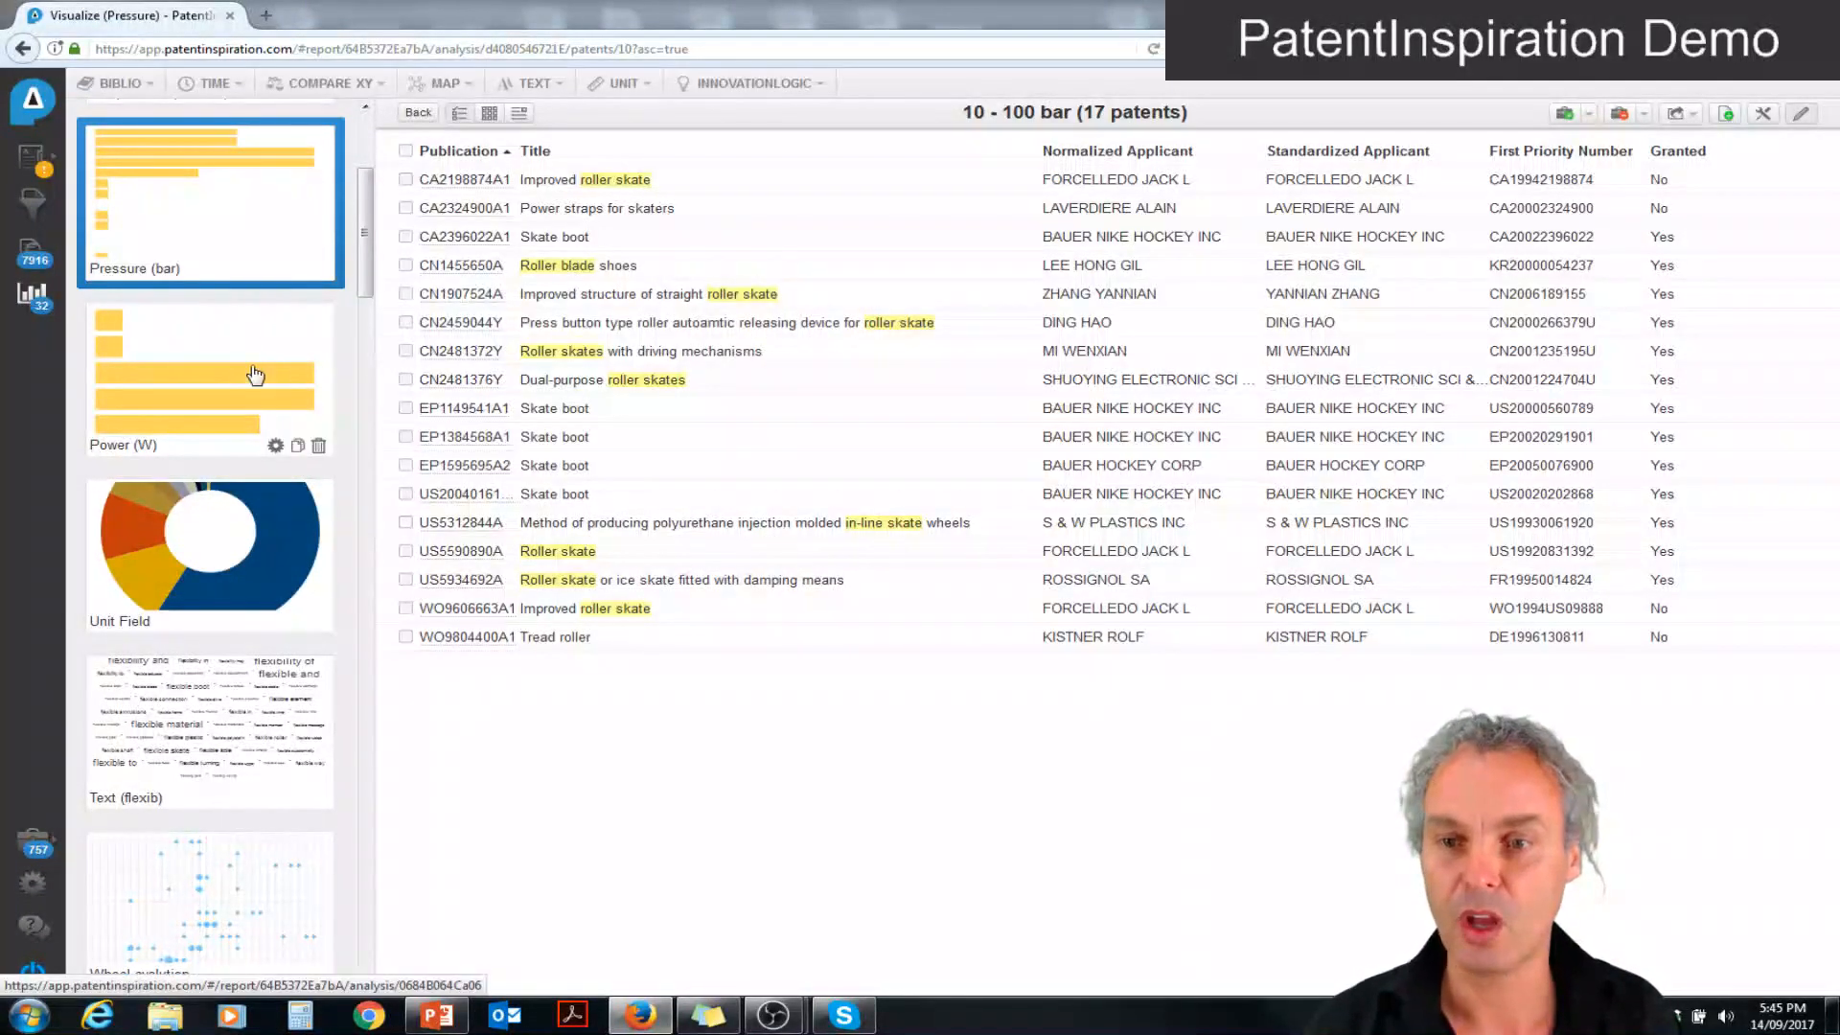
In the Speed analysis's 10 - 100 m/s patents, find the speed mention in "Rolling apparatus for roller skate users", and return to the overview
scroll(367, 268, up, 3)
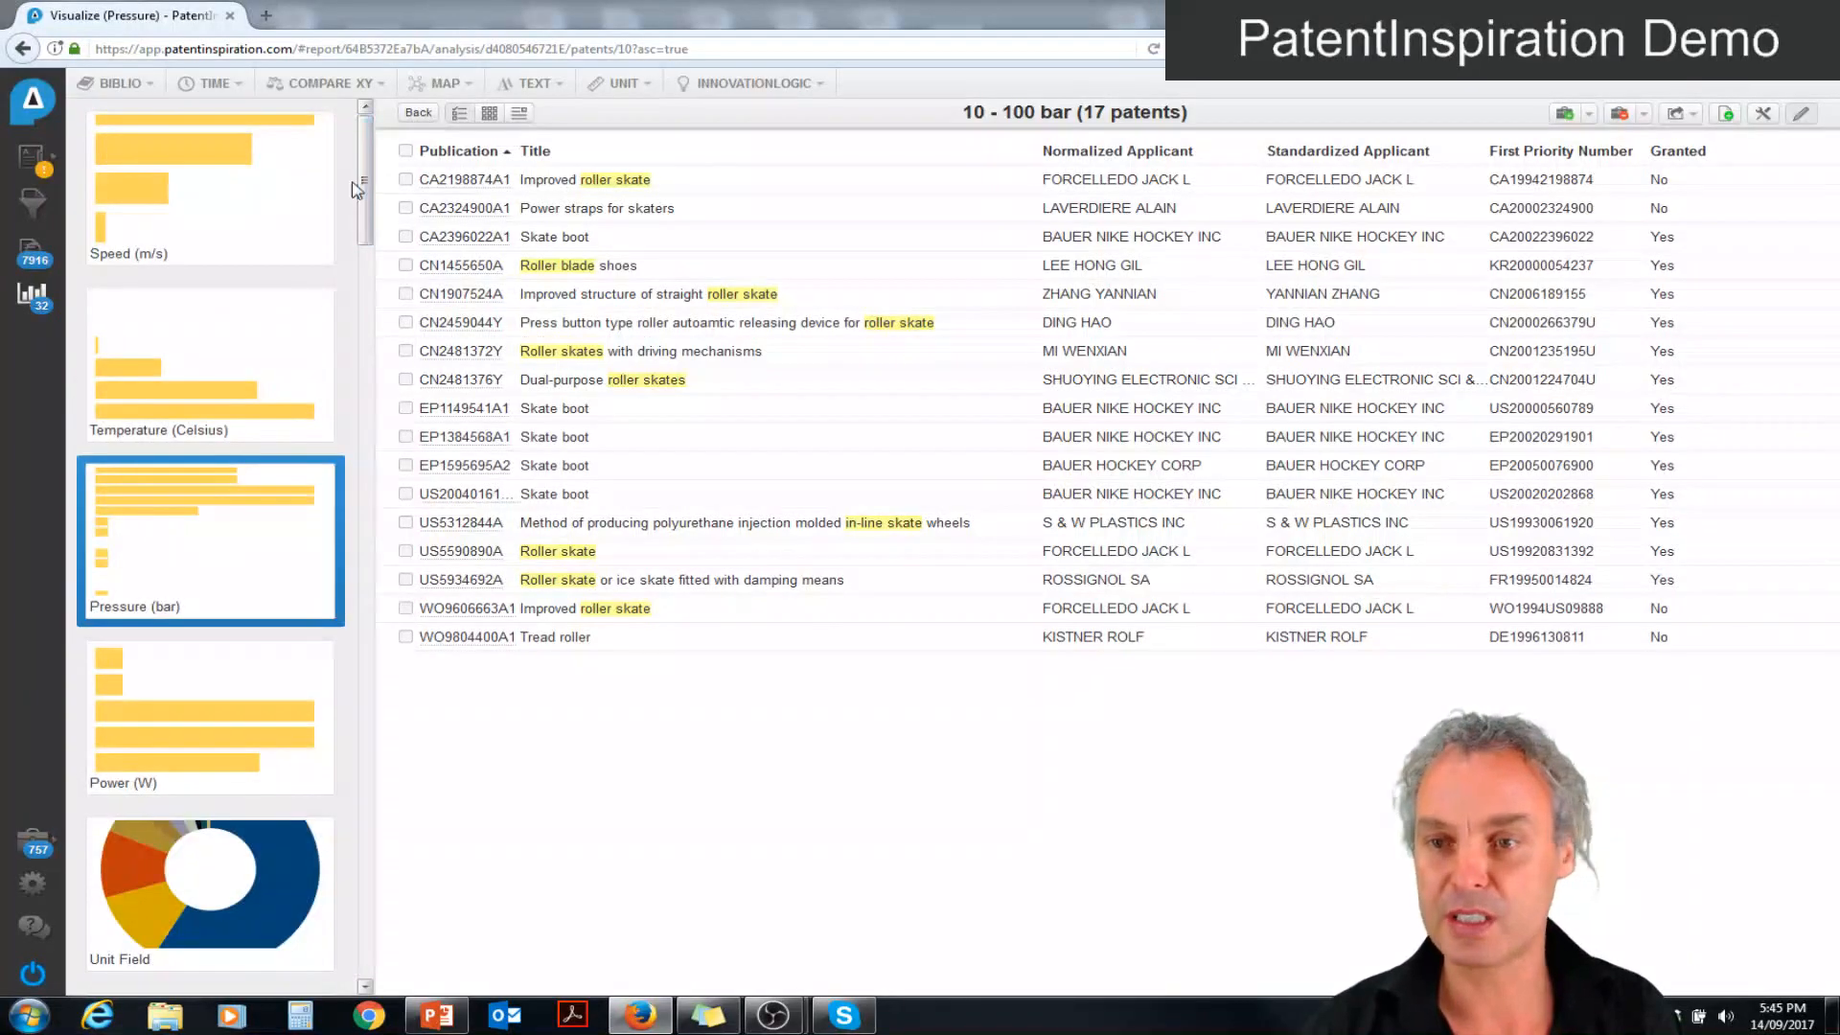
click(172, 192)
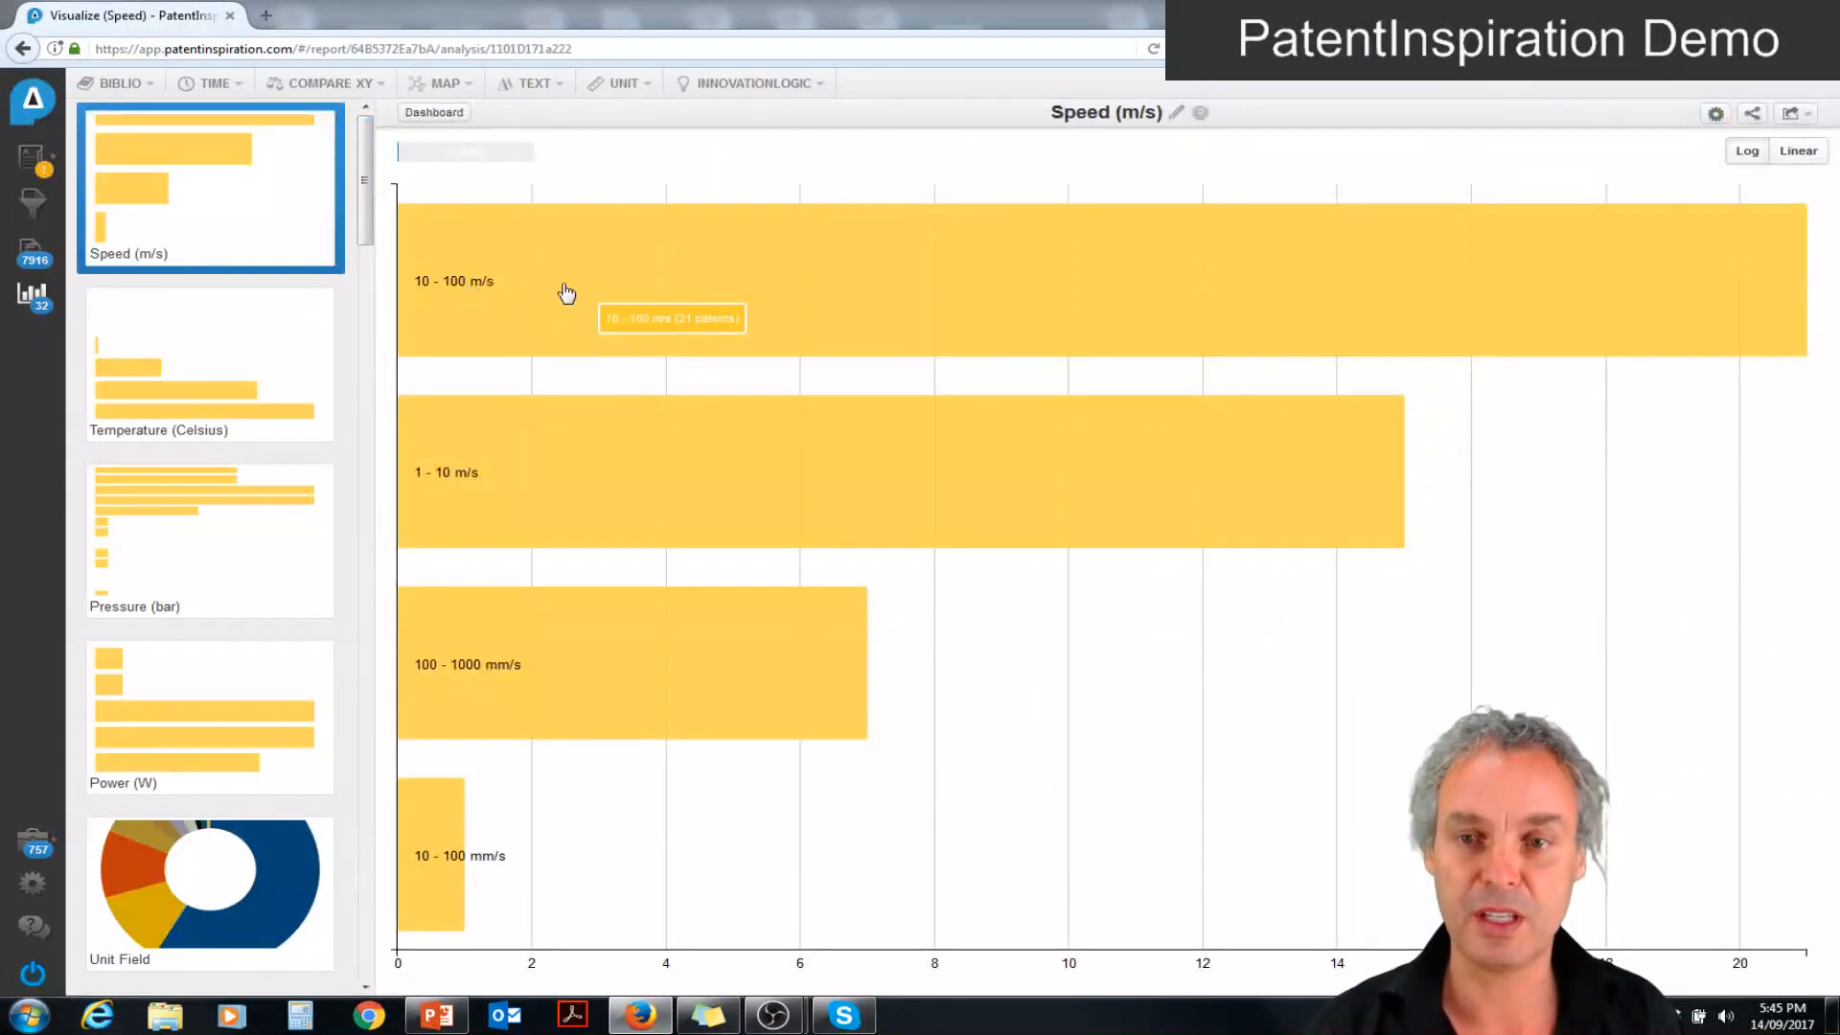
click(563, 289)
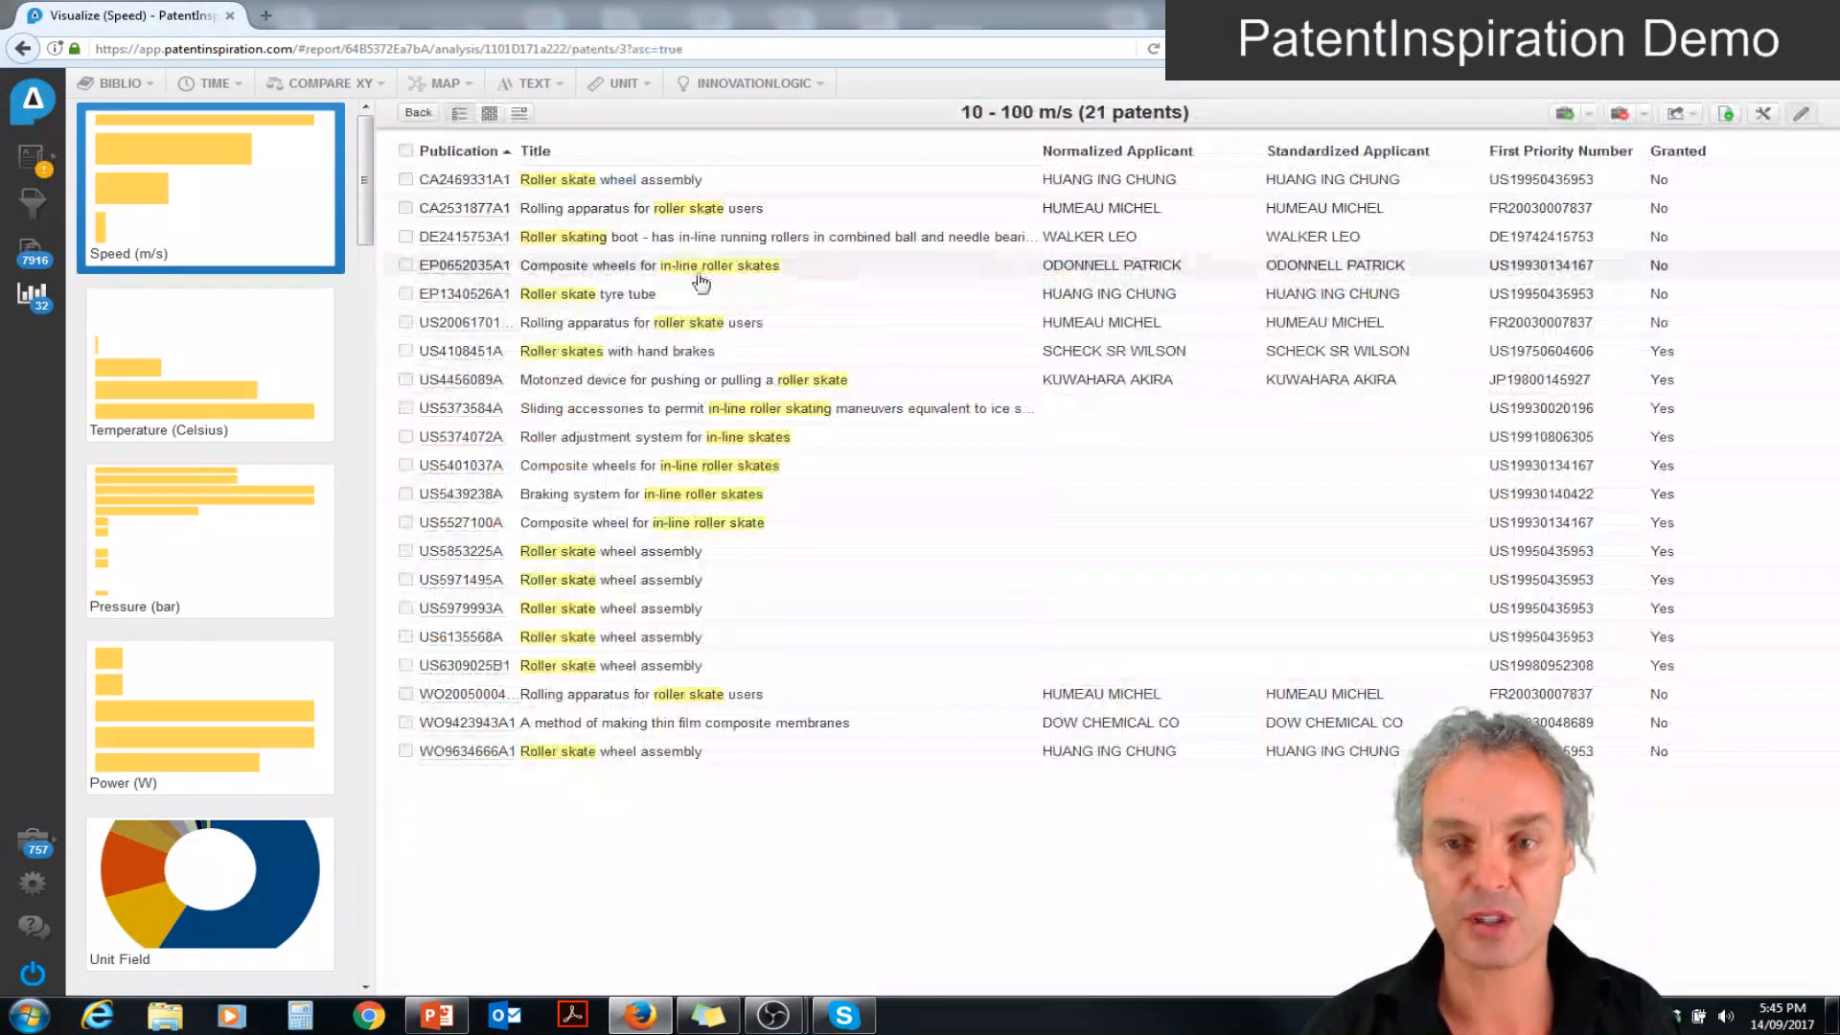
click(686, 208)
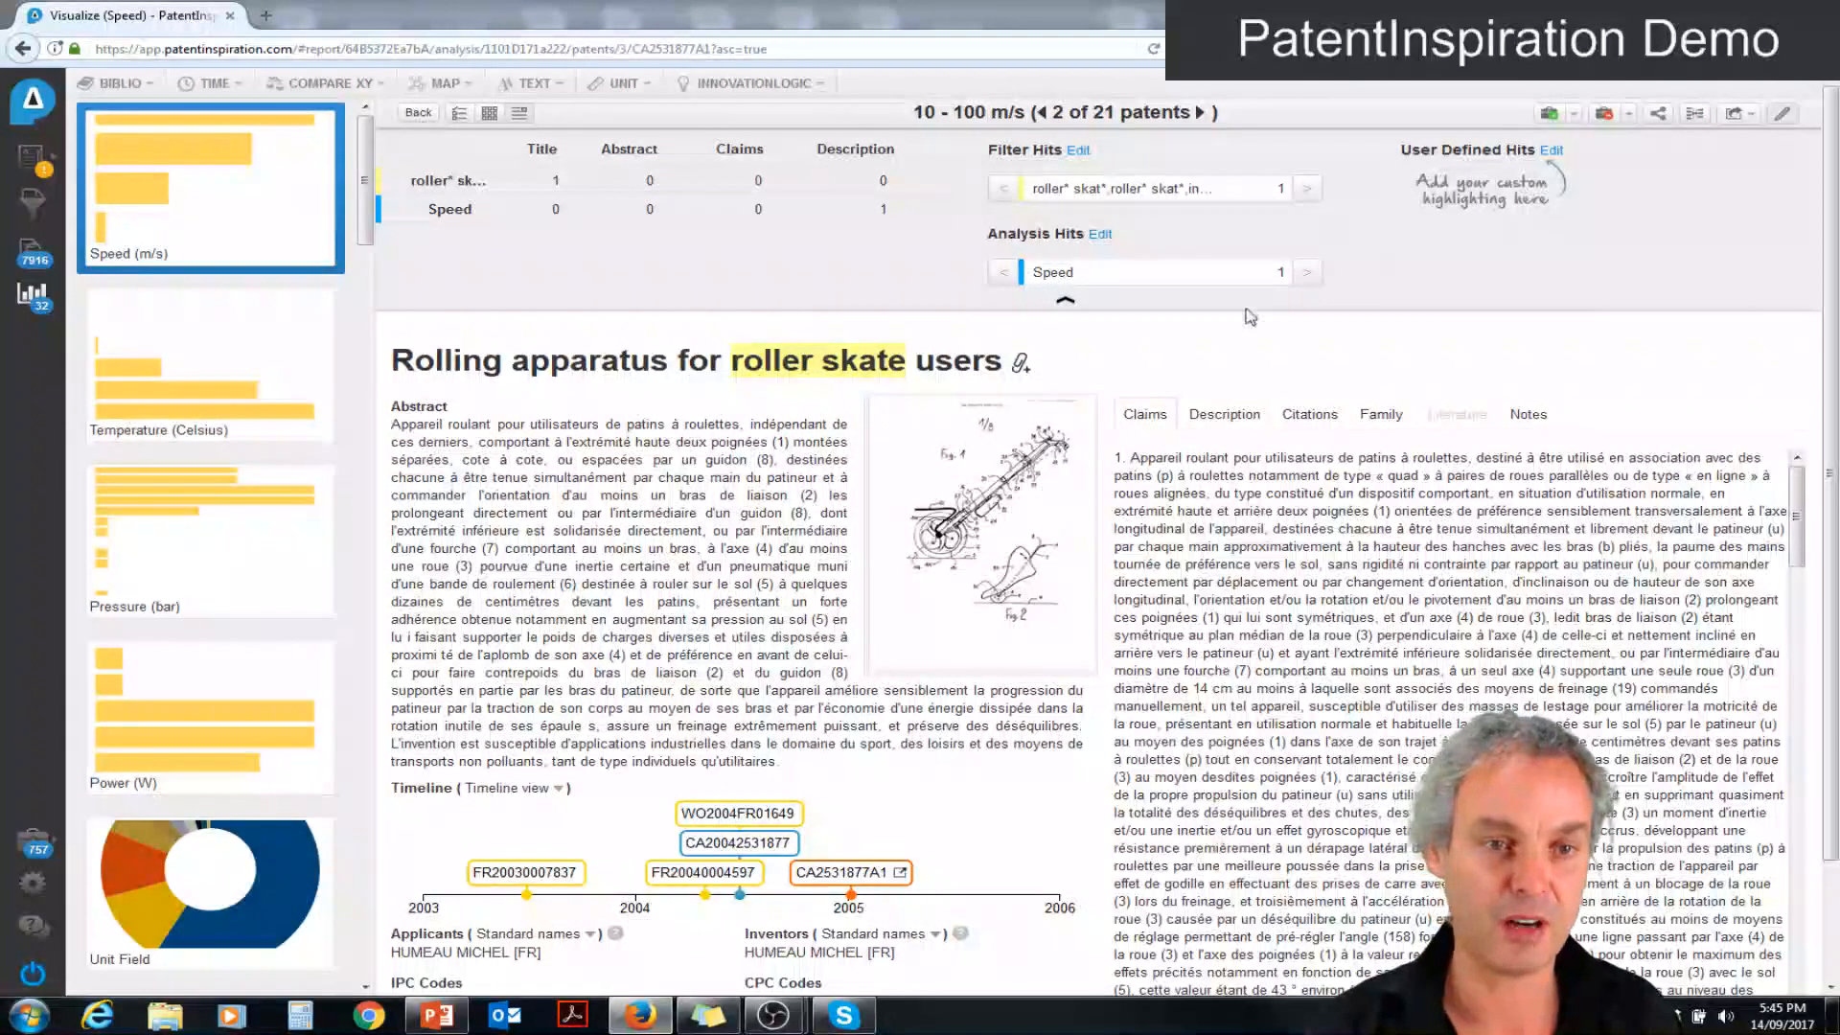
click(1300, 281)
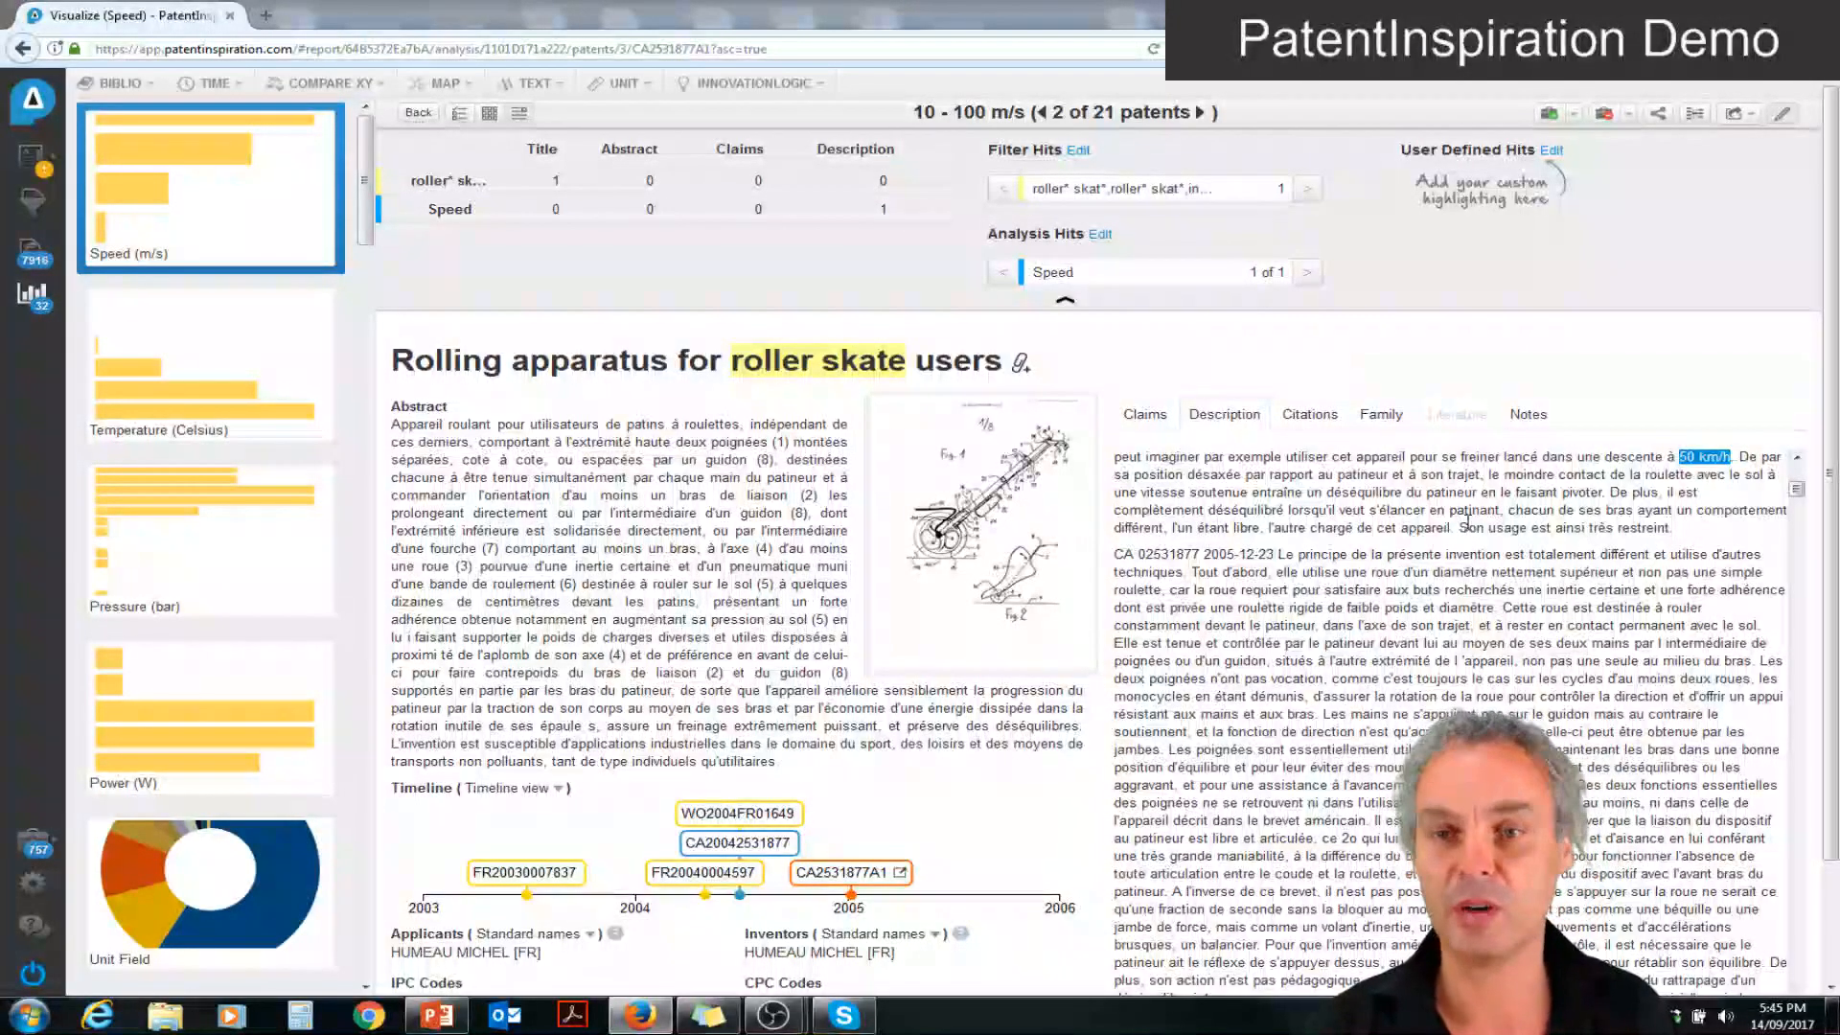
click(34, 298)
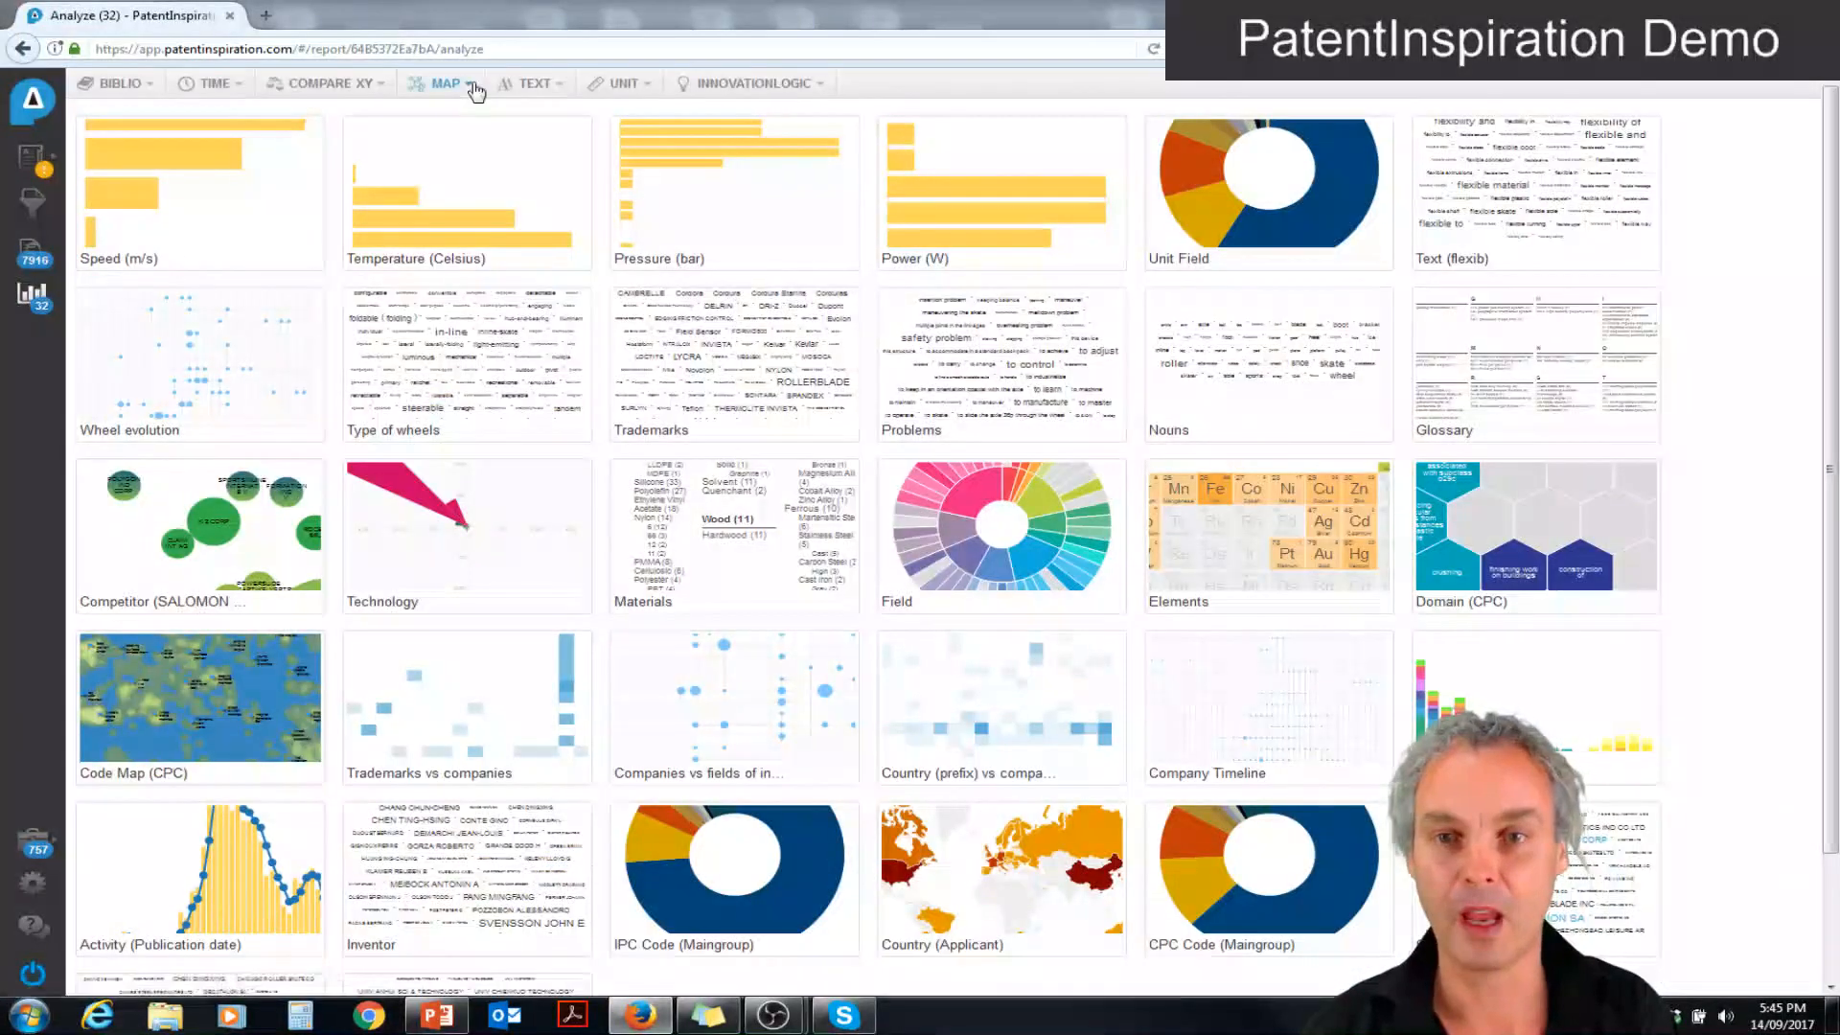
Add the InnovationLogic template analyses Modifier, Self, Value equation, Patent value, Evolutionary potential and Company link to the report
click(757, 84)
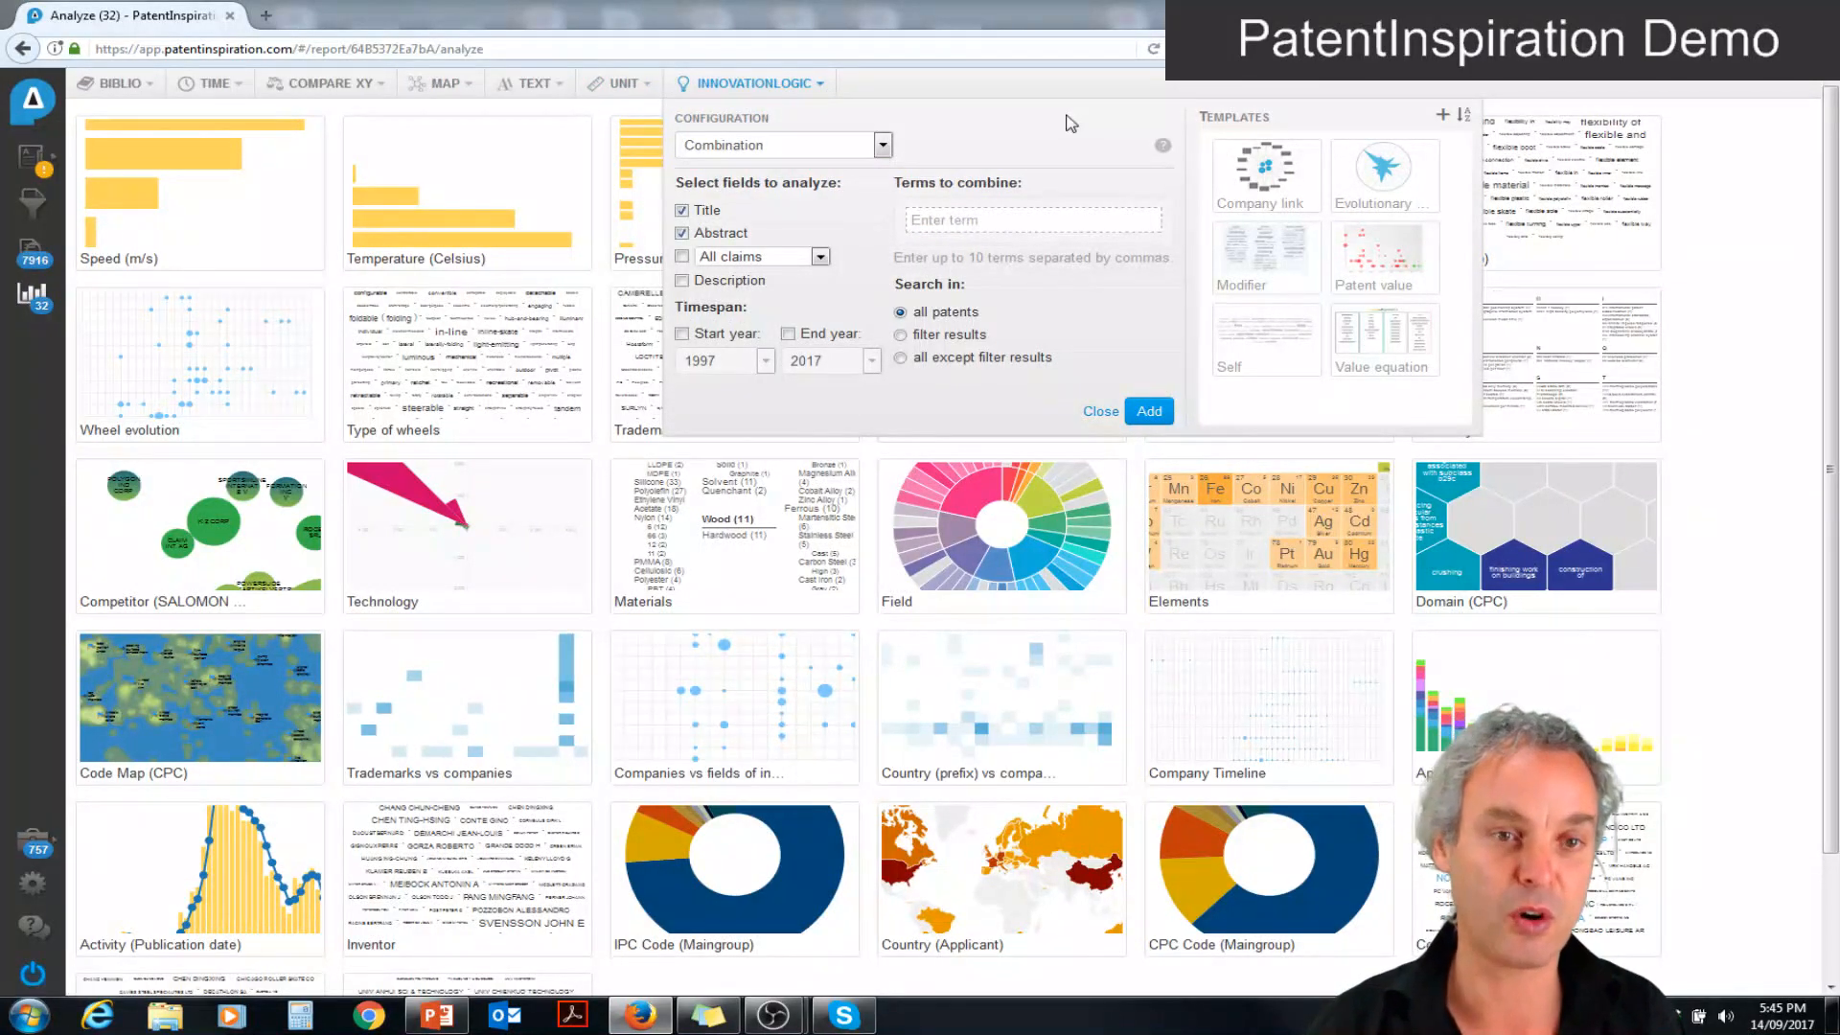
click(1244, 283)
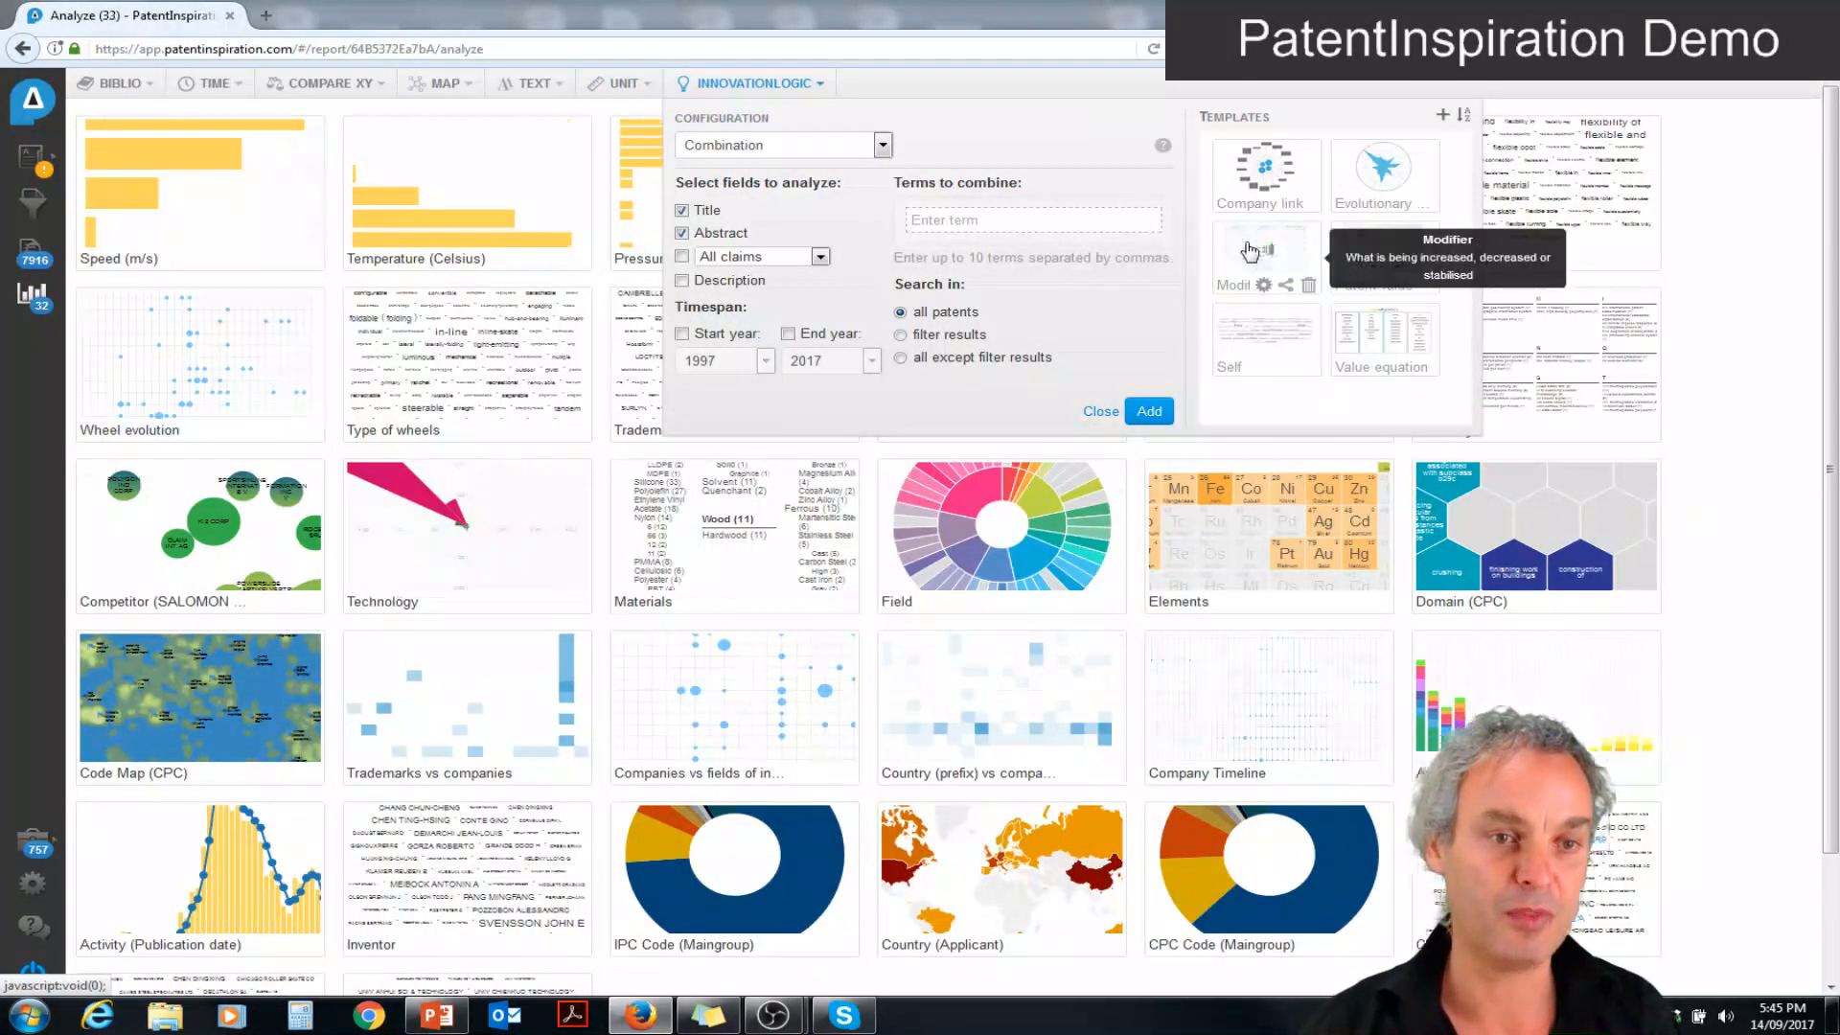
click(1240, 344)
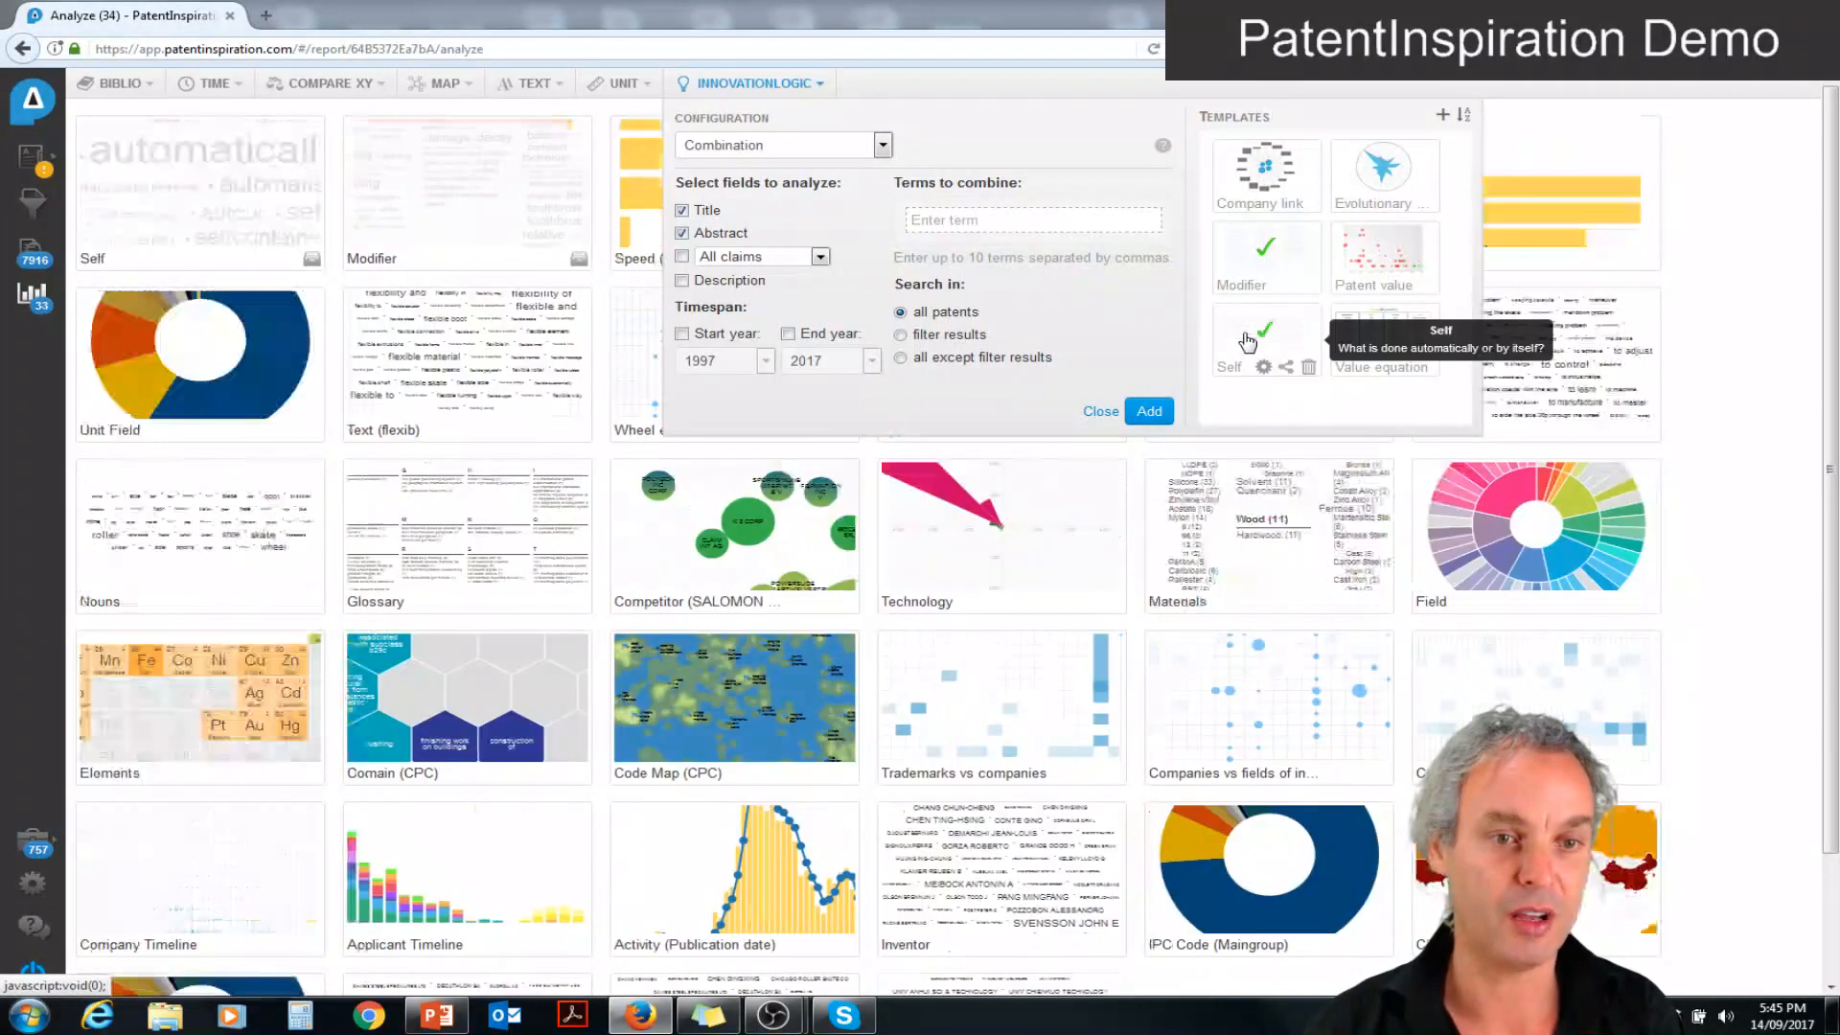
click(1351, 334)
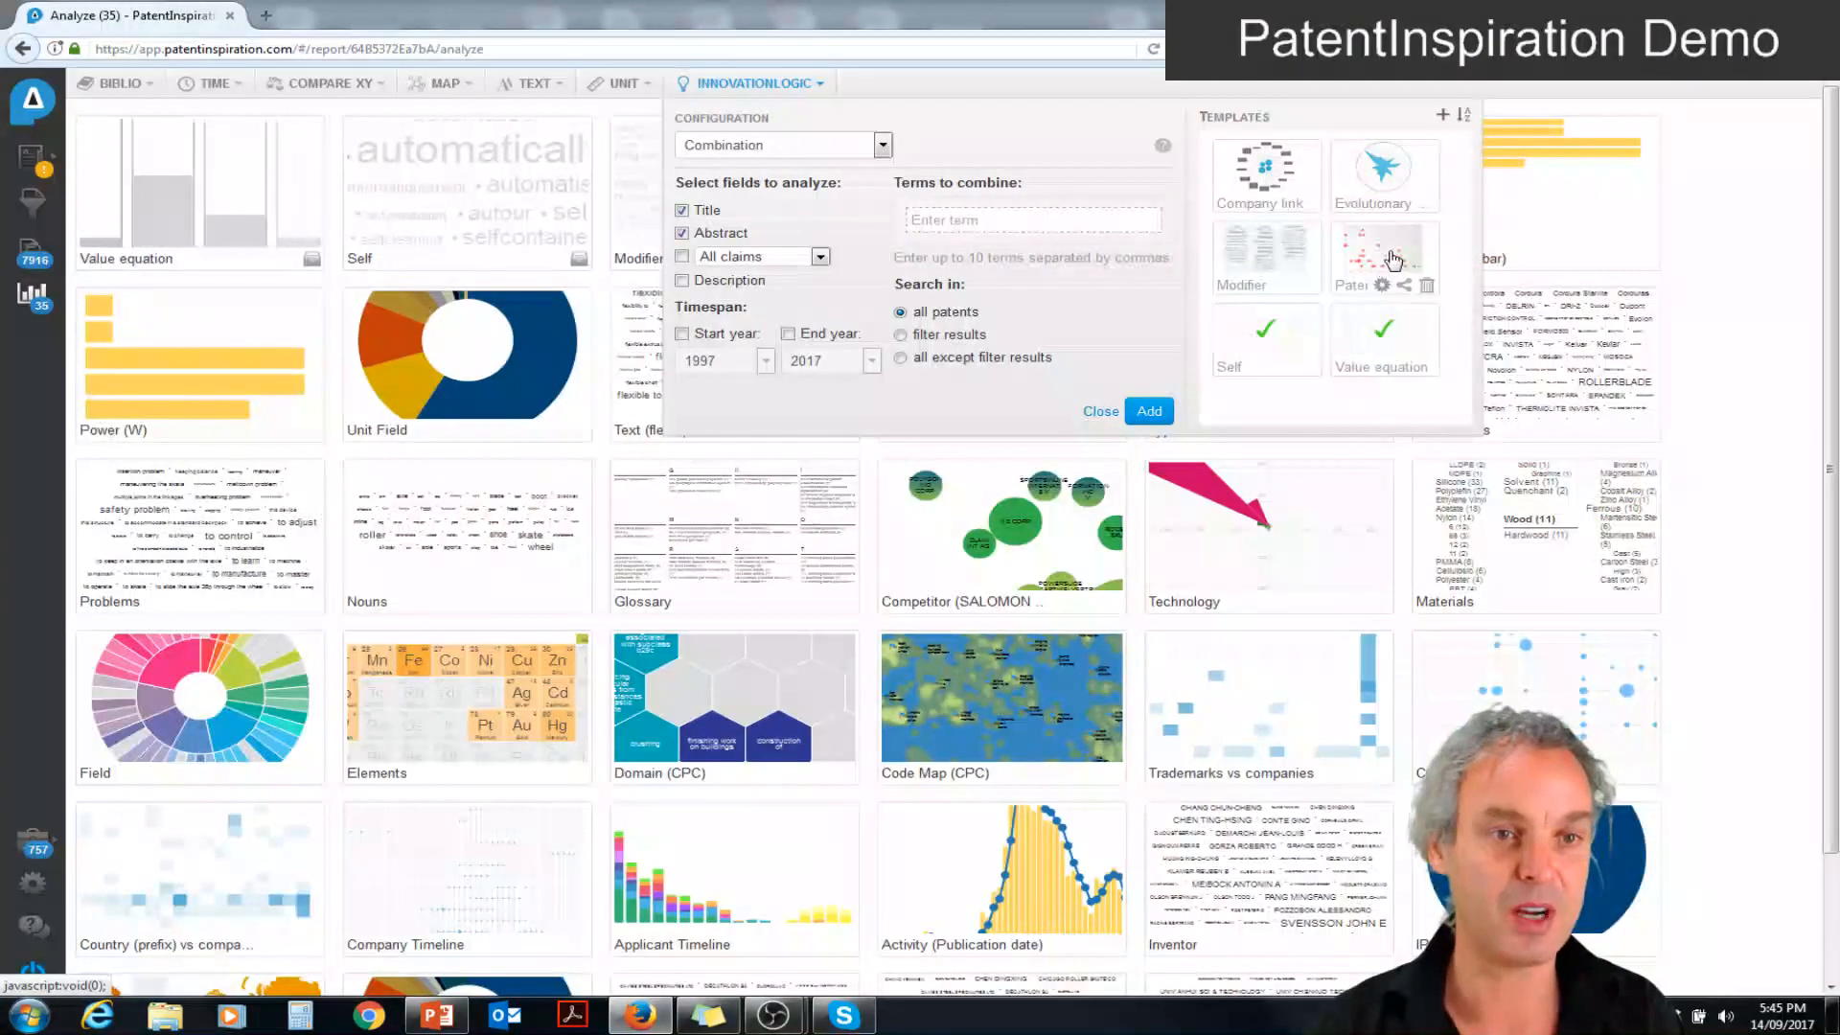
click(1392, 259)
click(1383, 173)
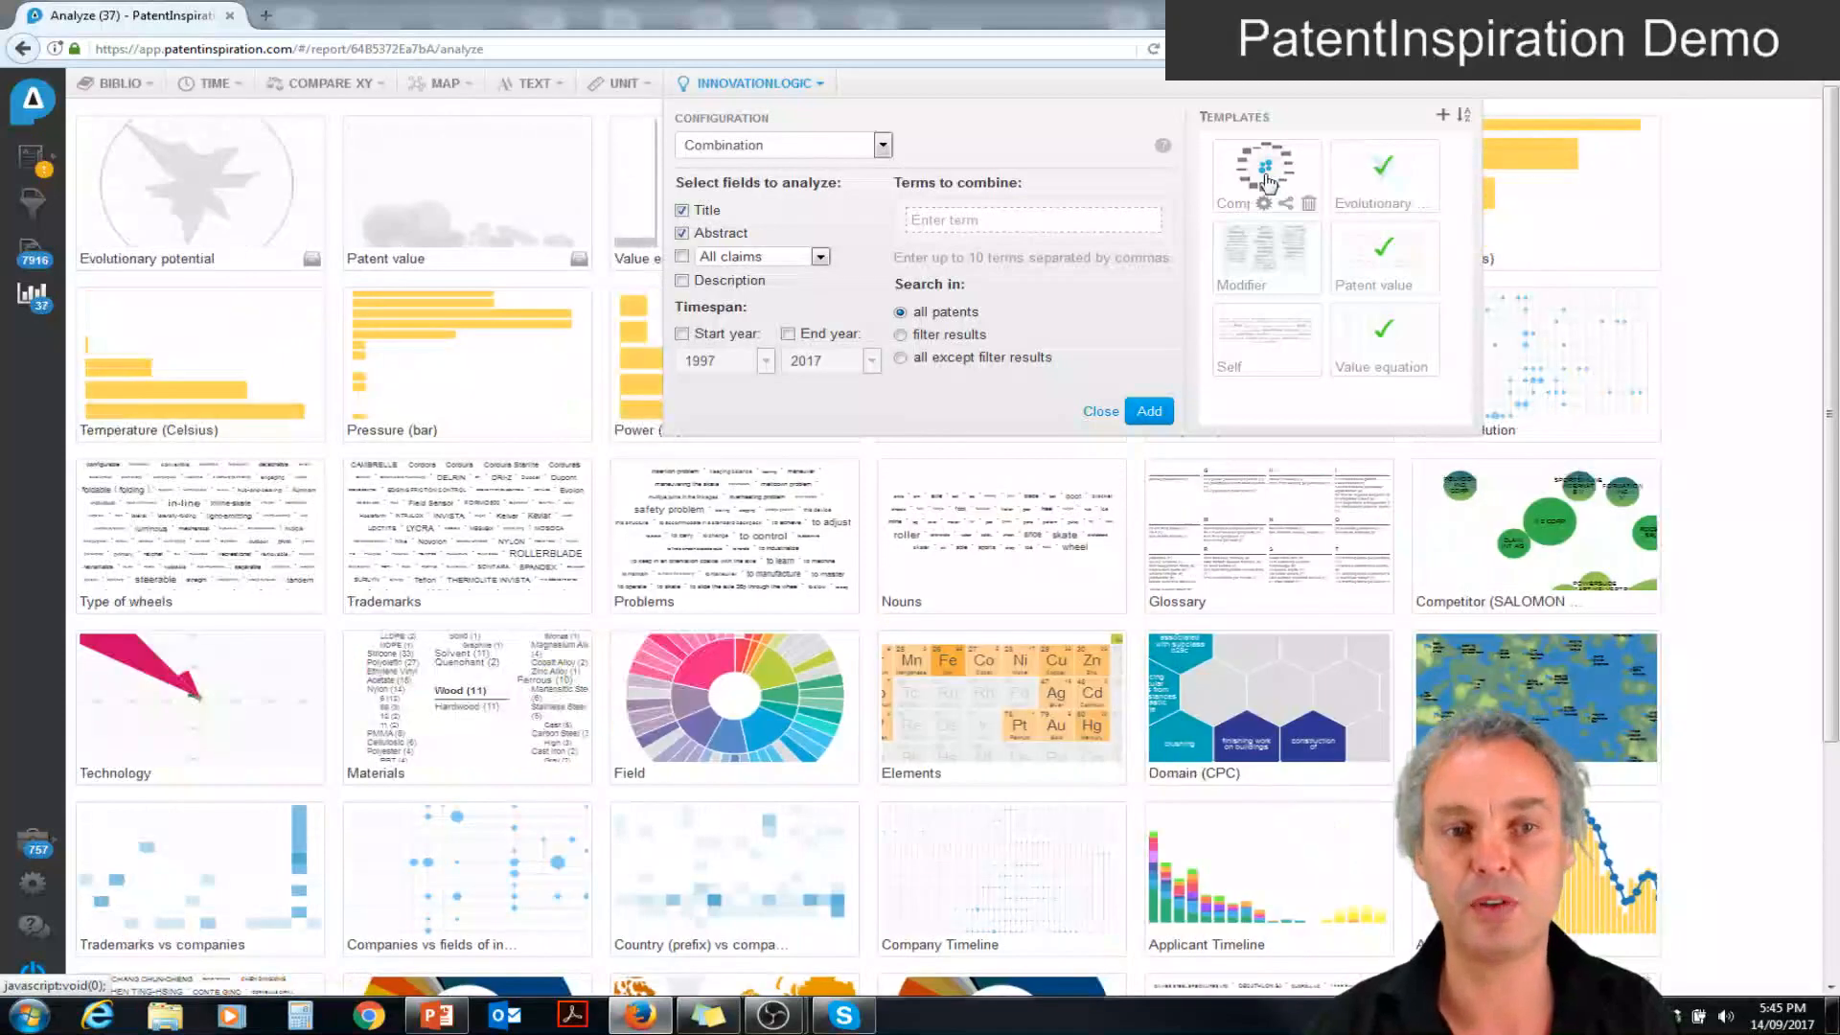
click(1265, 180)
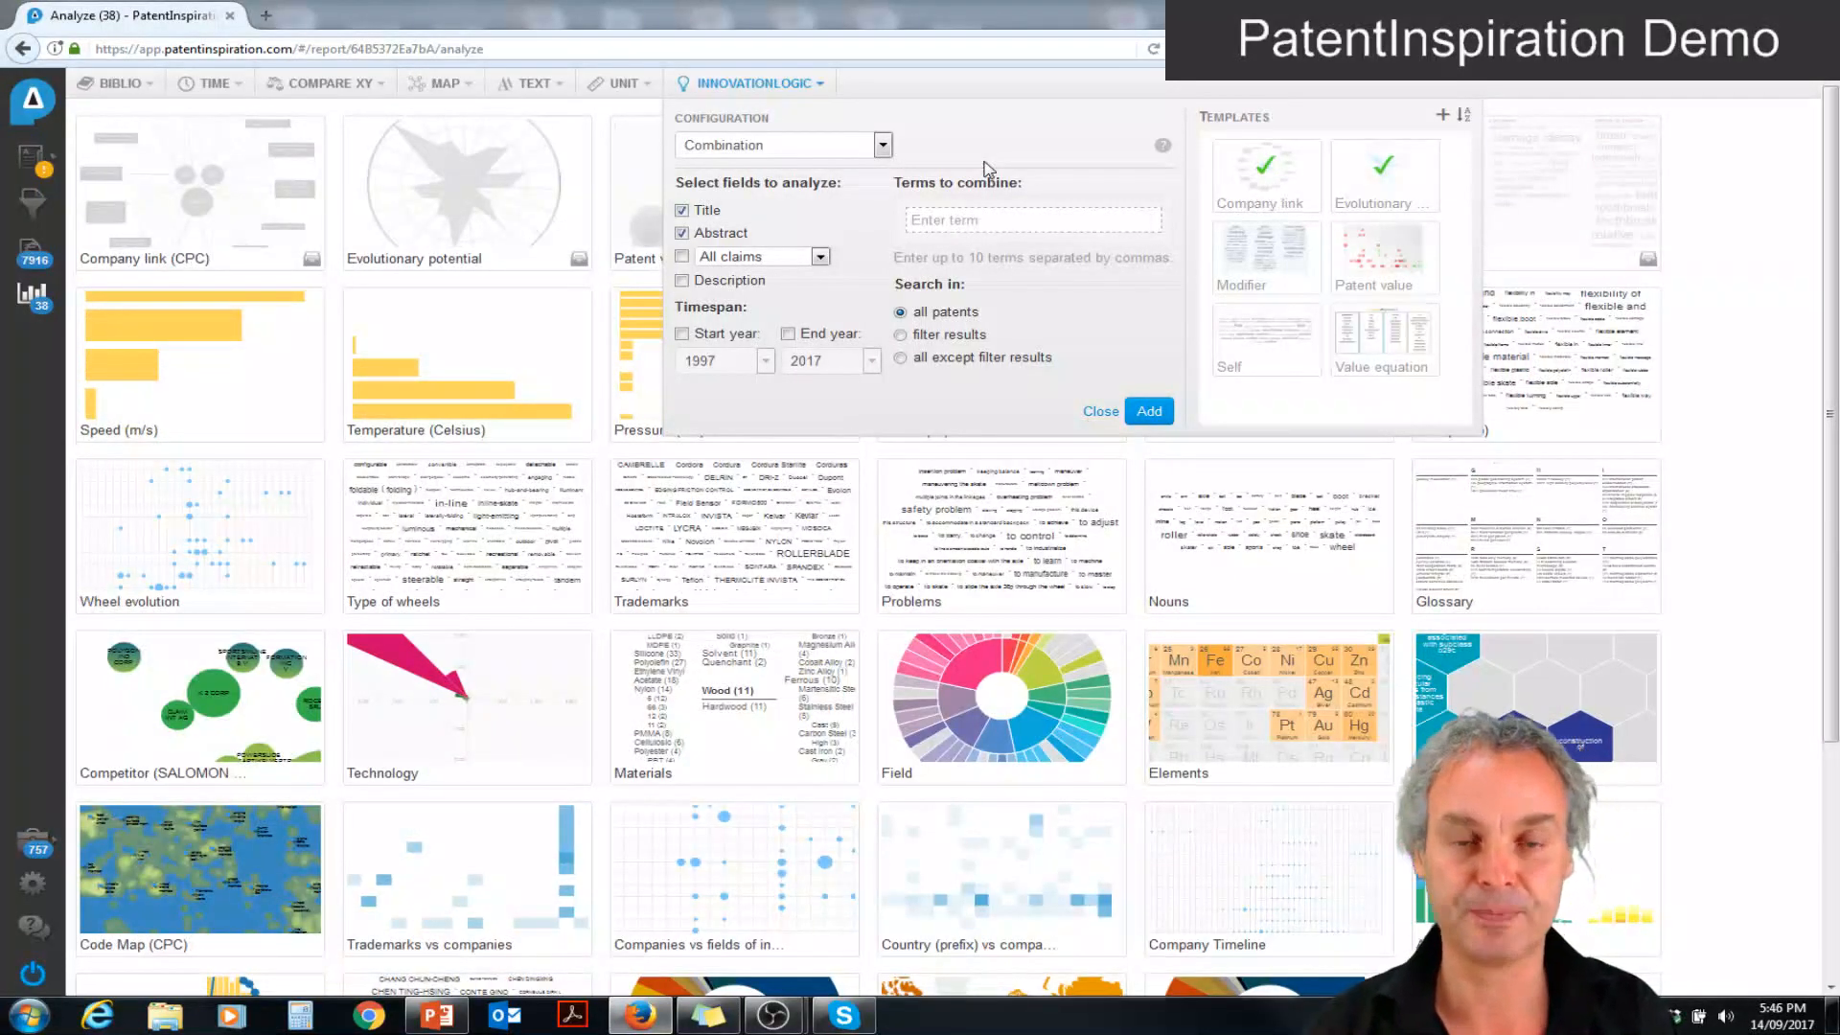
Configure a Combination analysis with transparent and flexib* as the first terms to combine
click(880, 145)
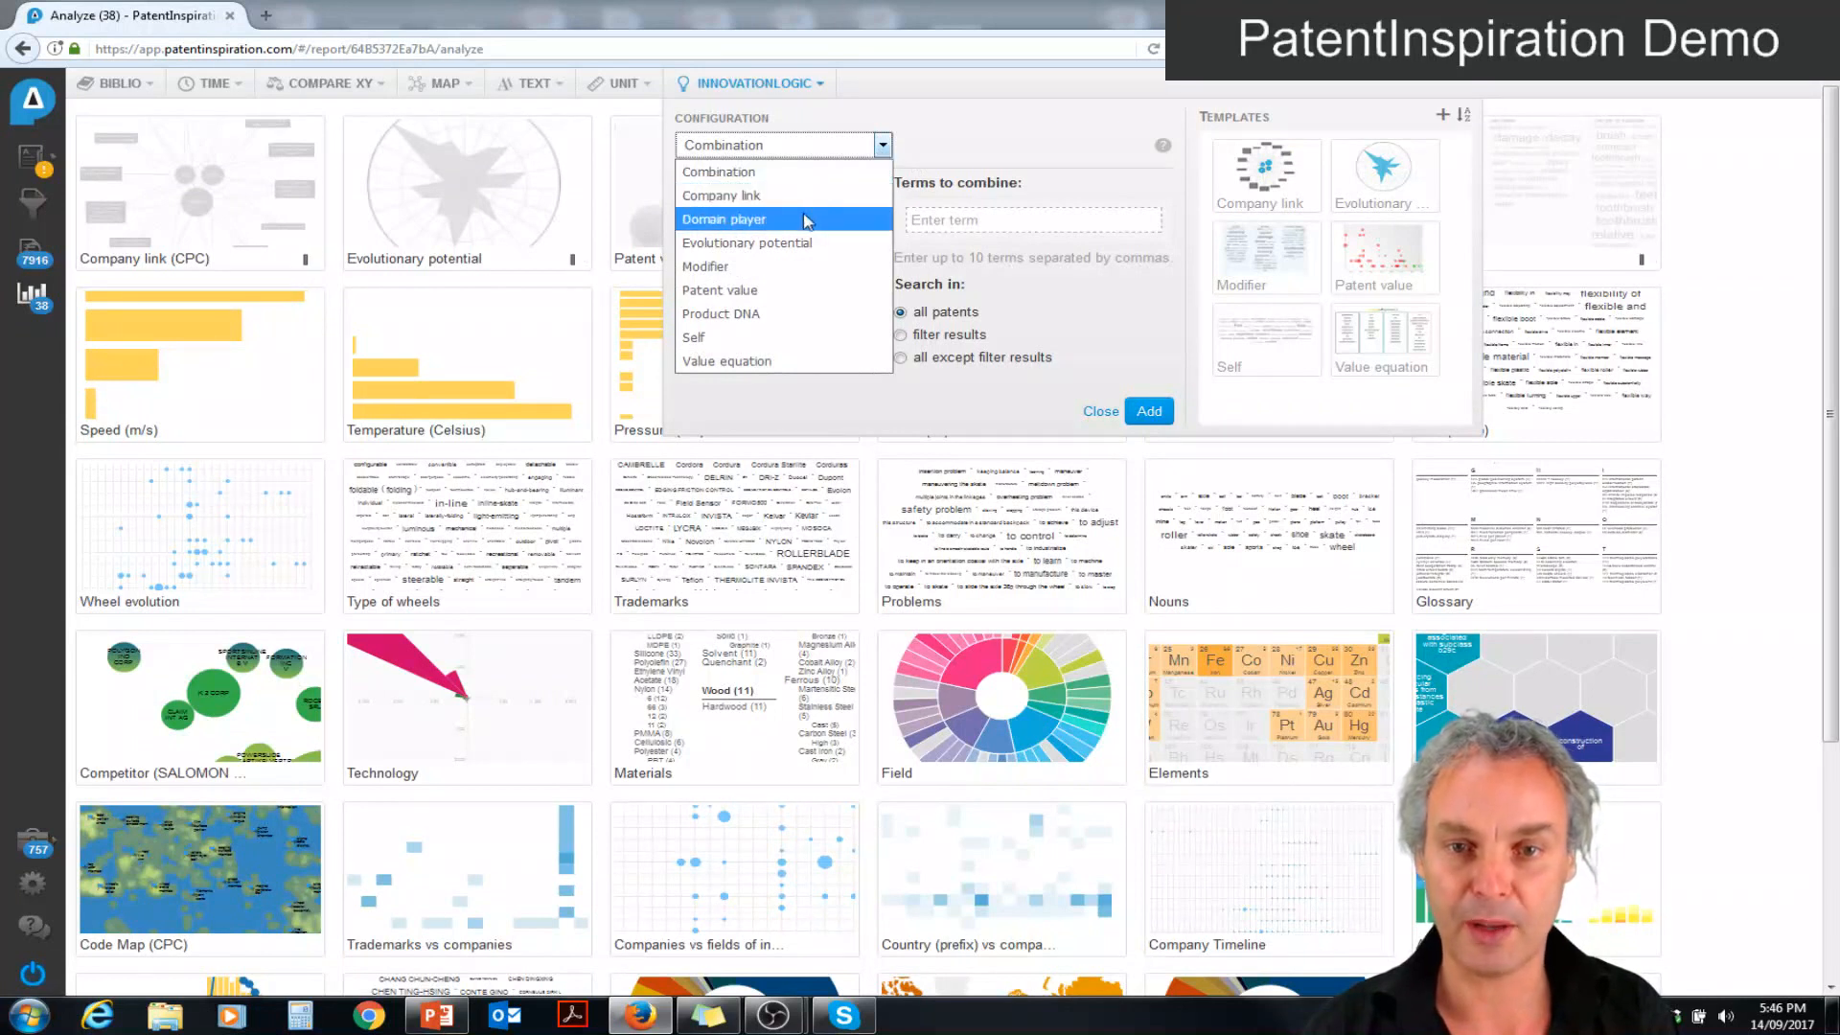
click(758, 173)
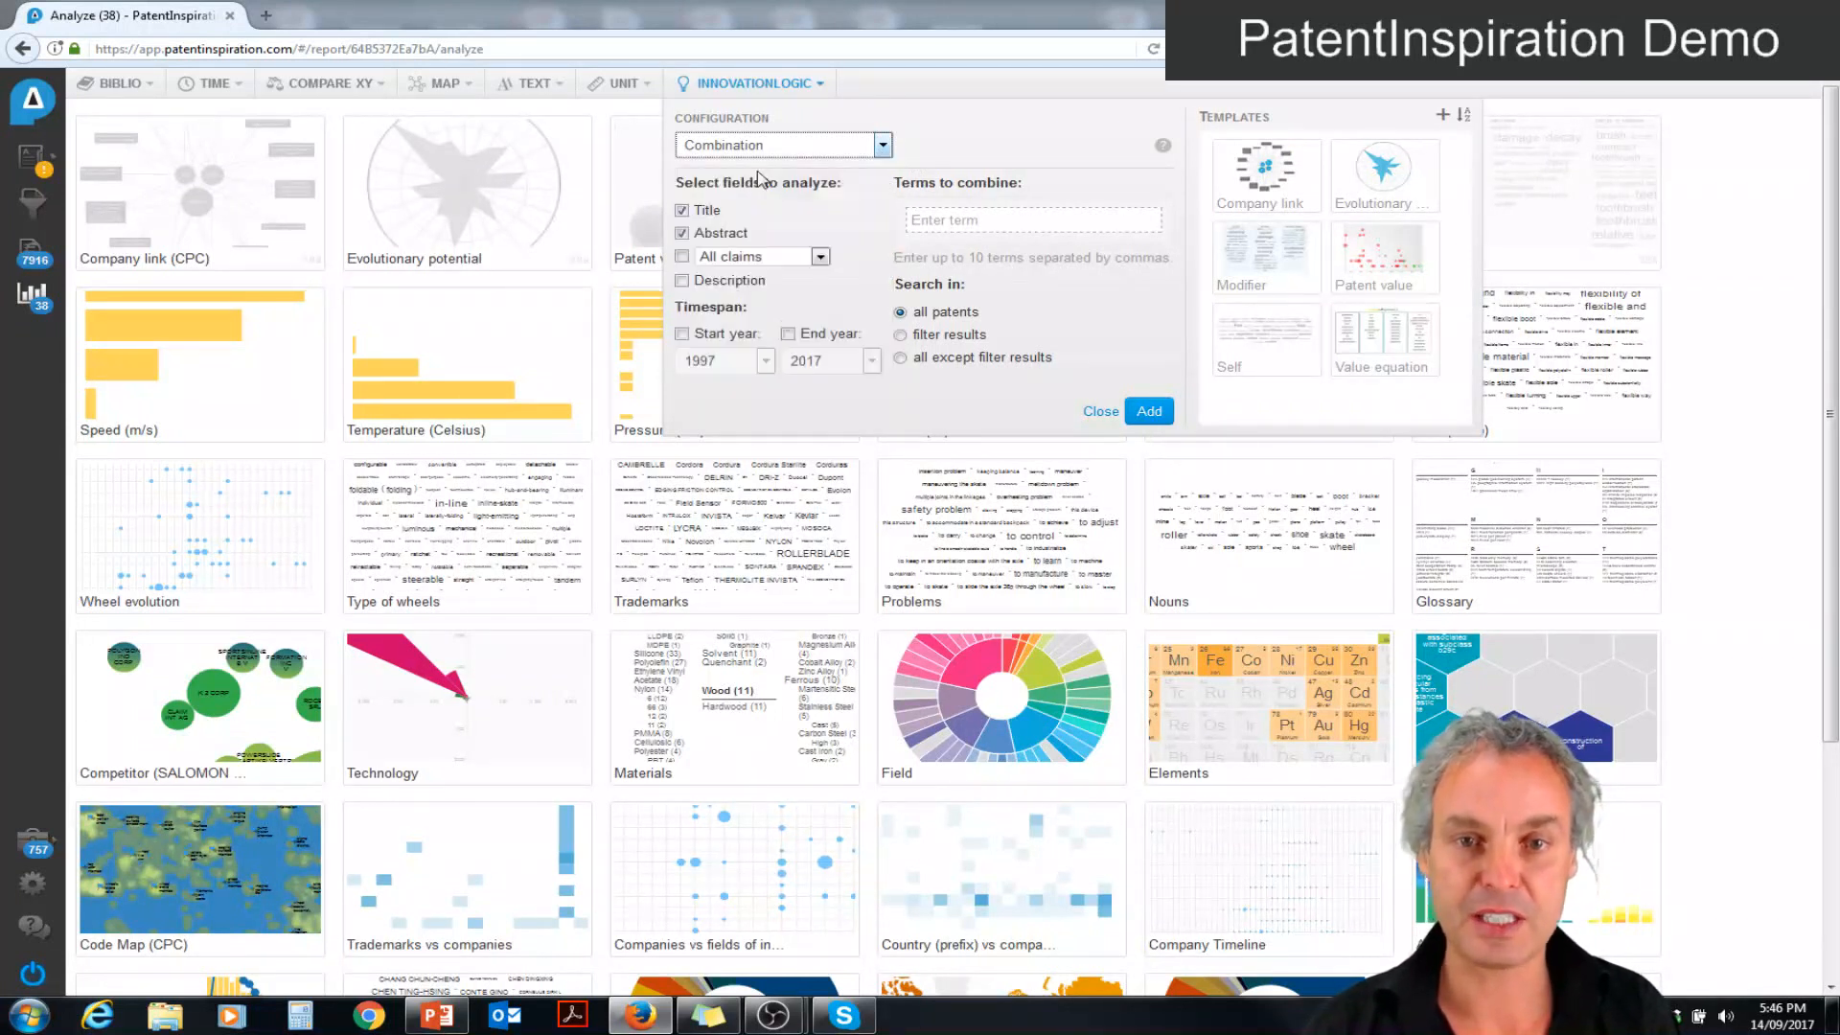
click(926, 223)
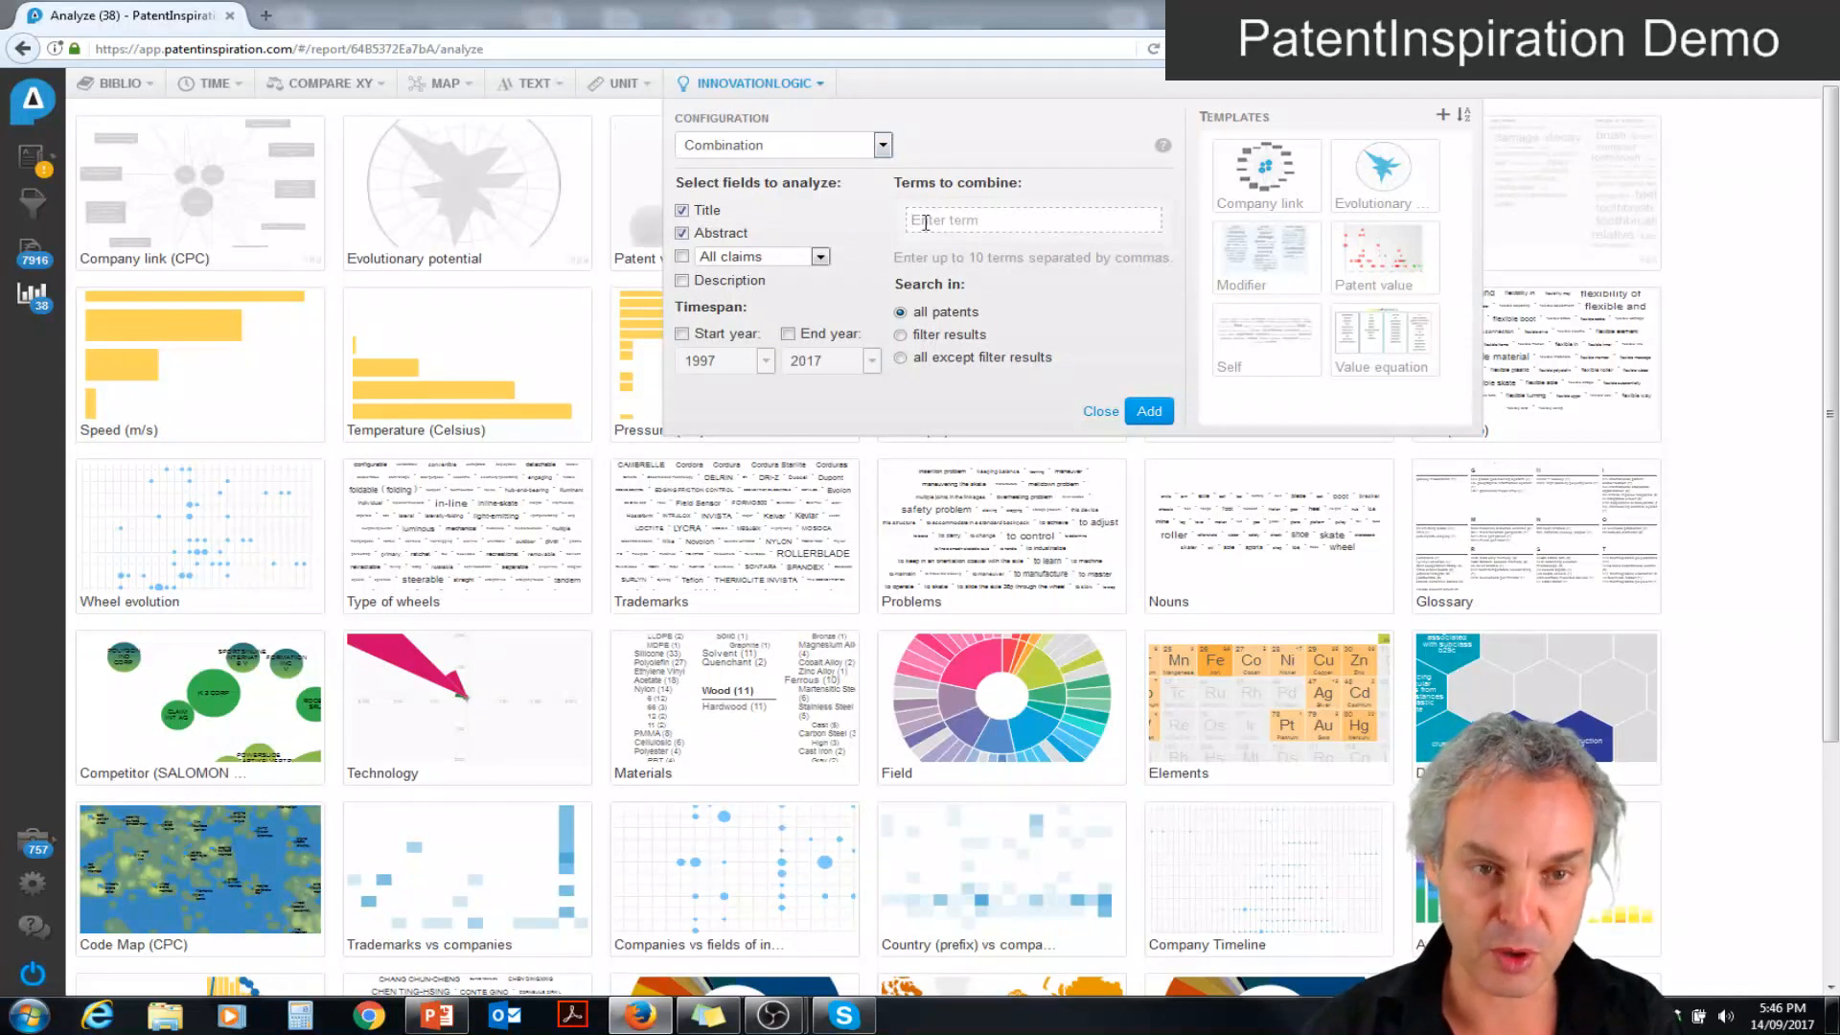
text(trans)
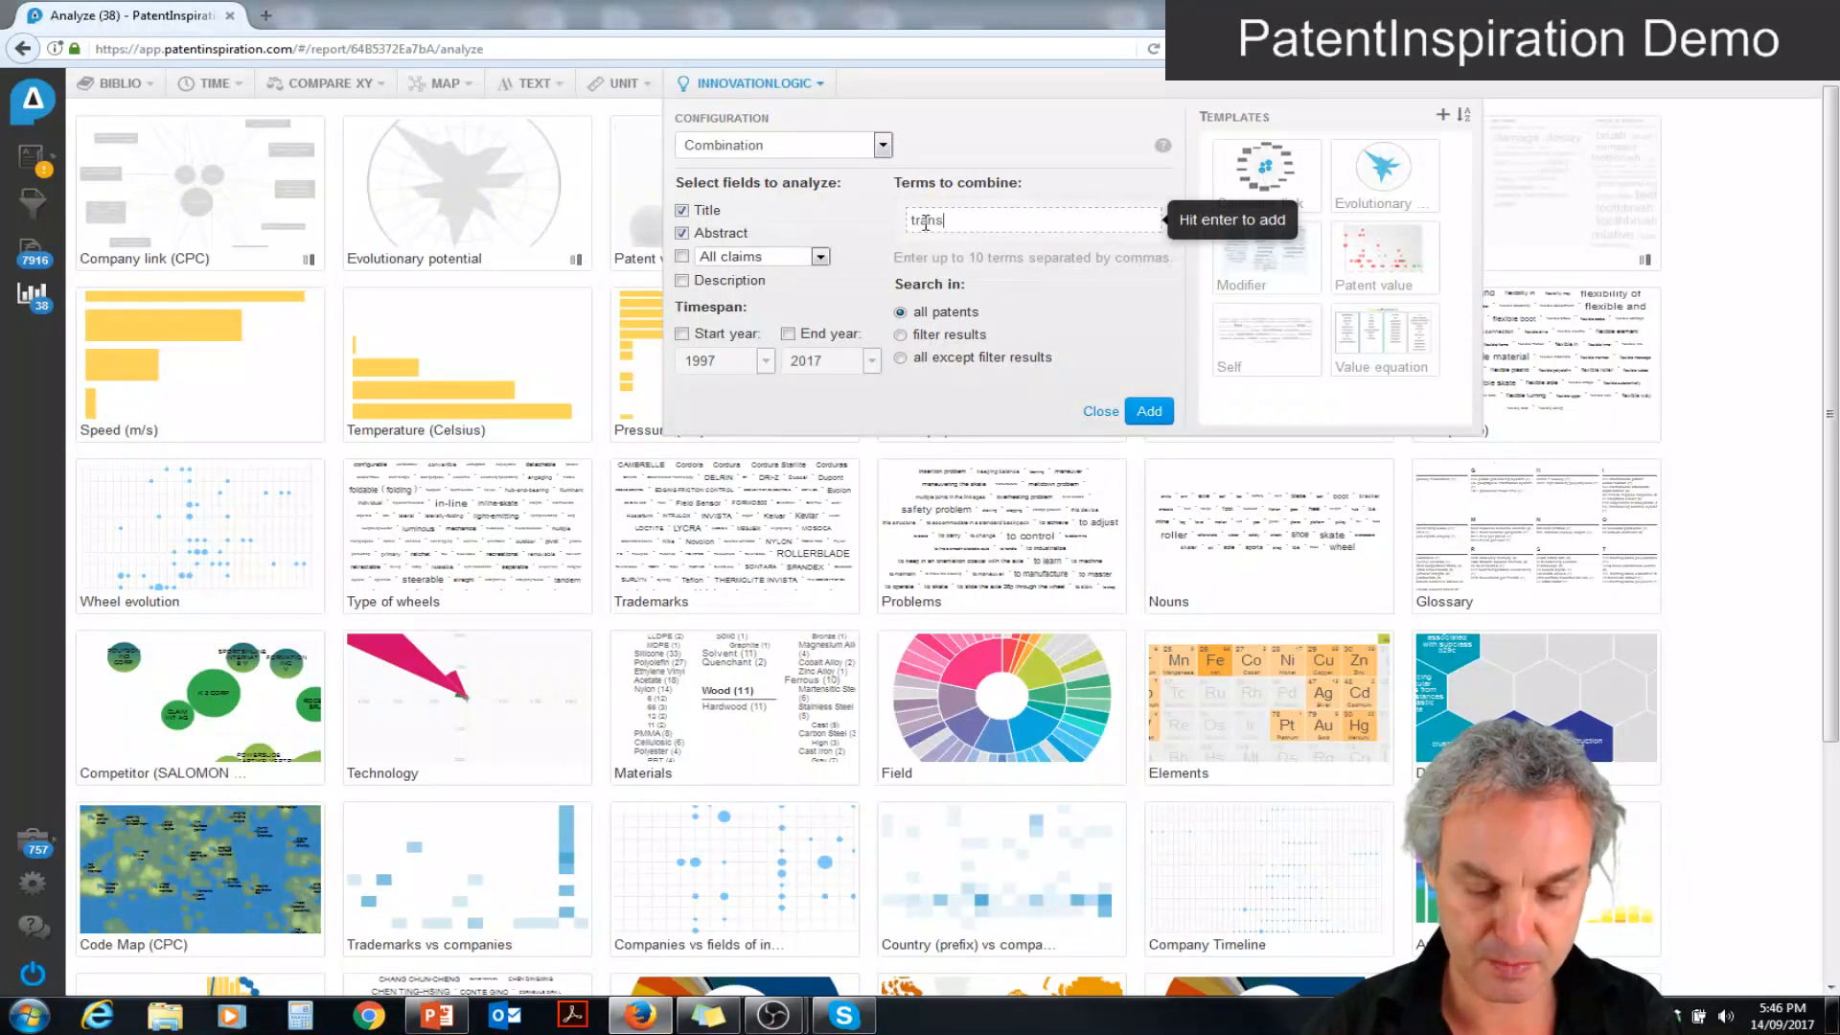
text(parent)
key(Return)
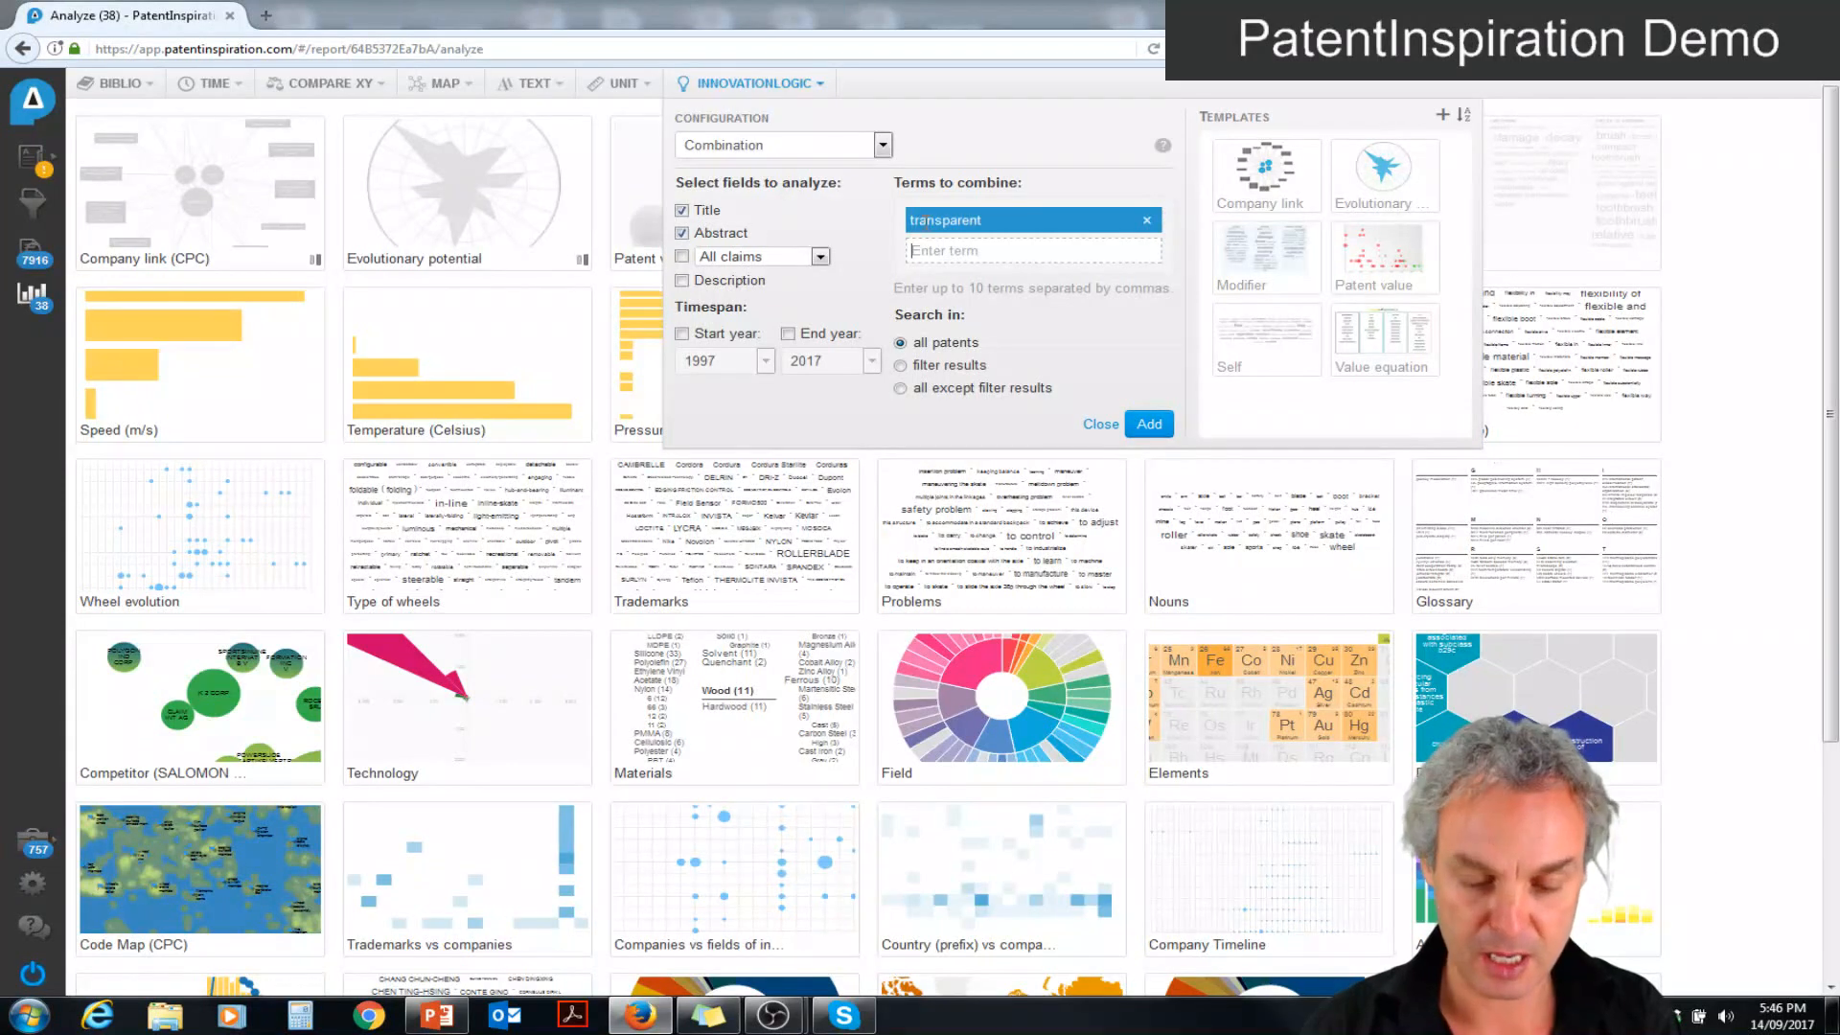
text(flex)
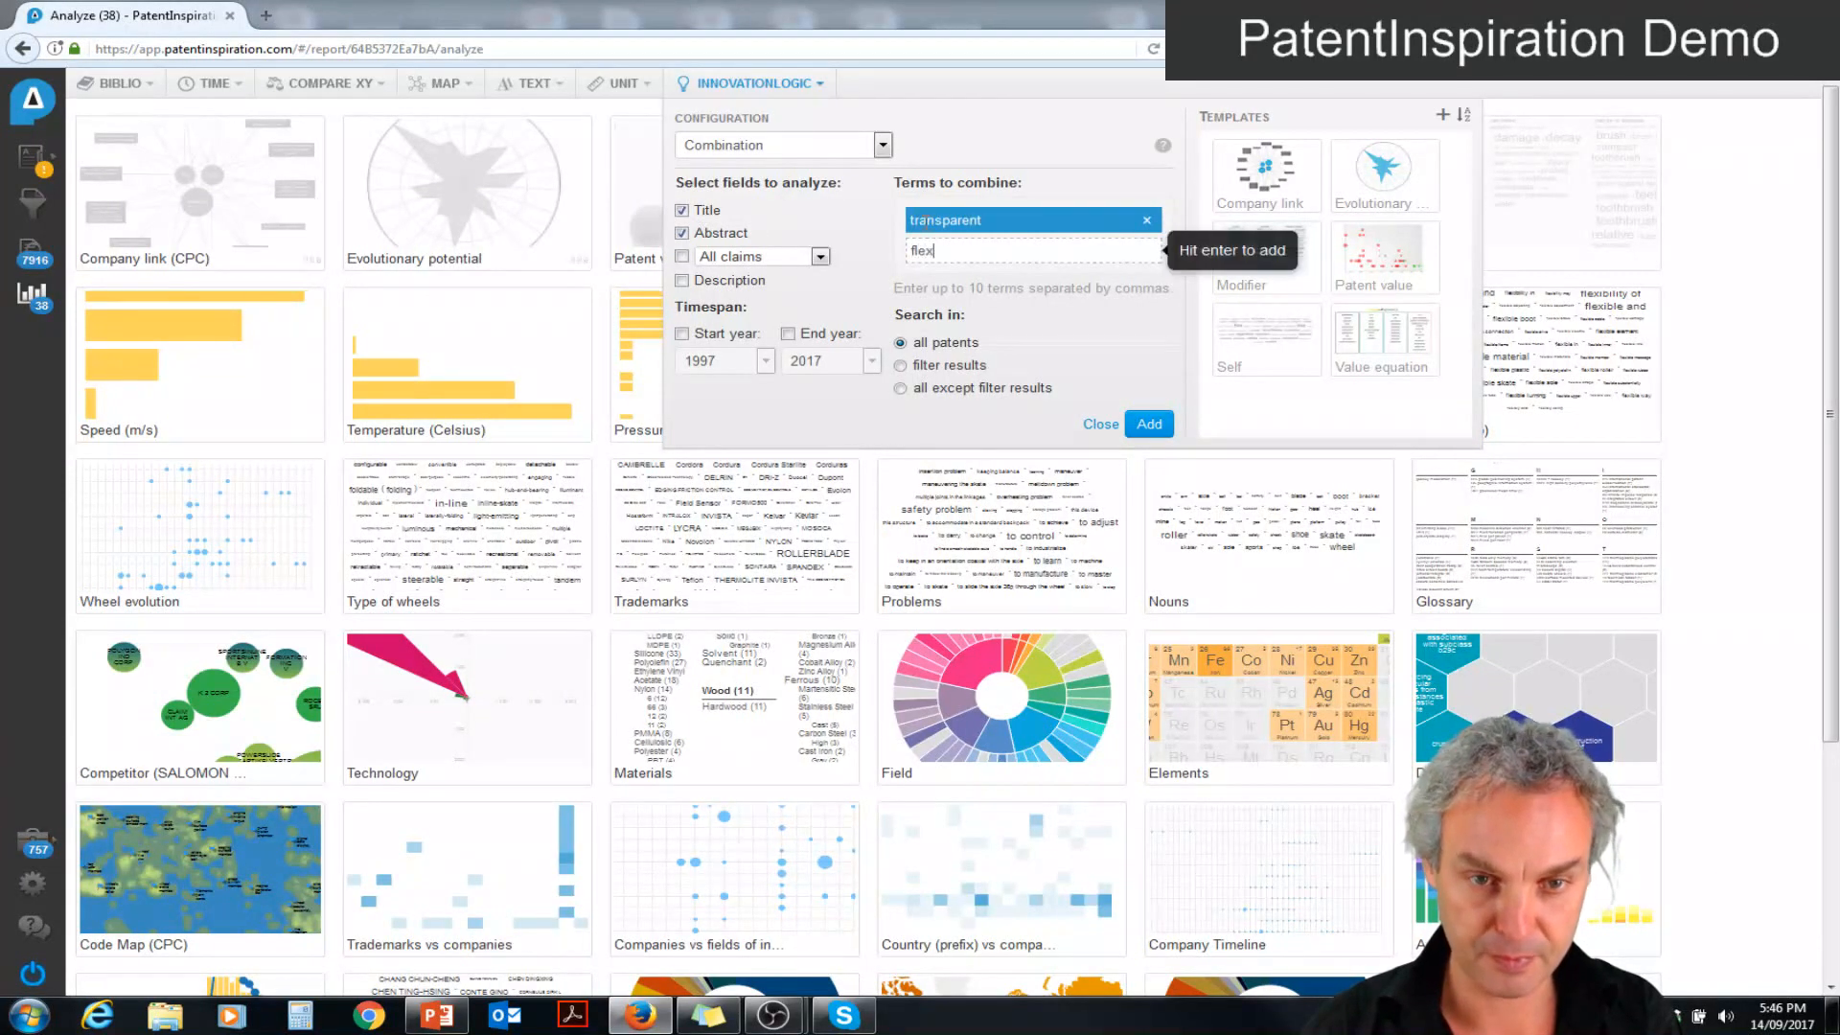
text(ib*)
key(Return)
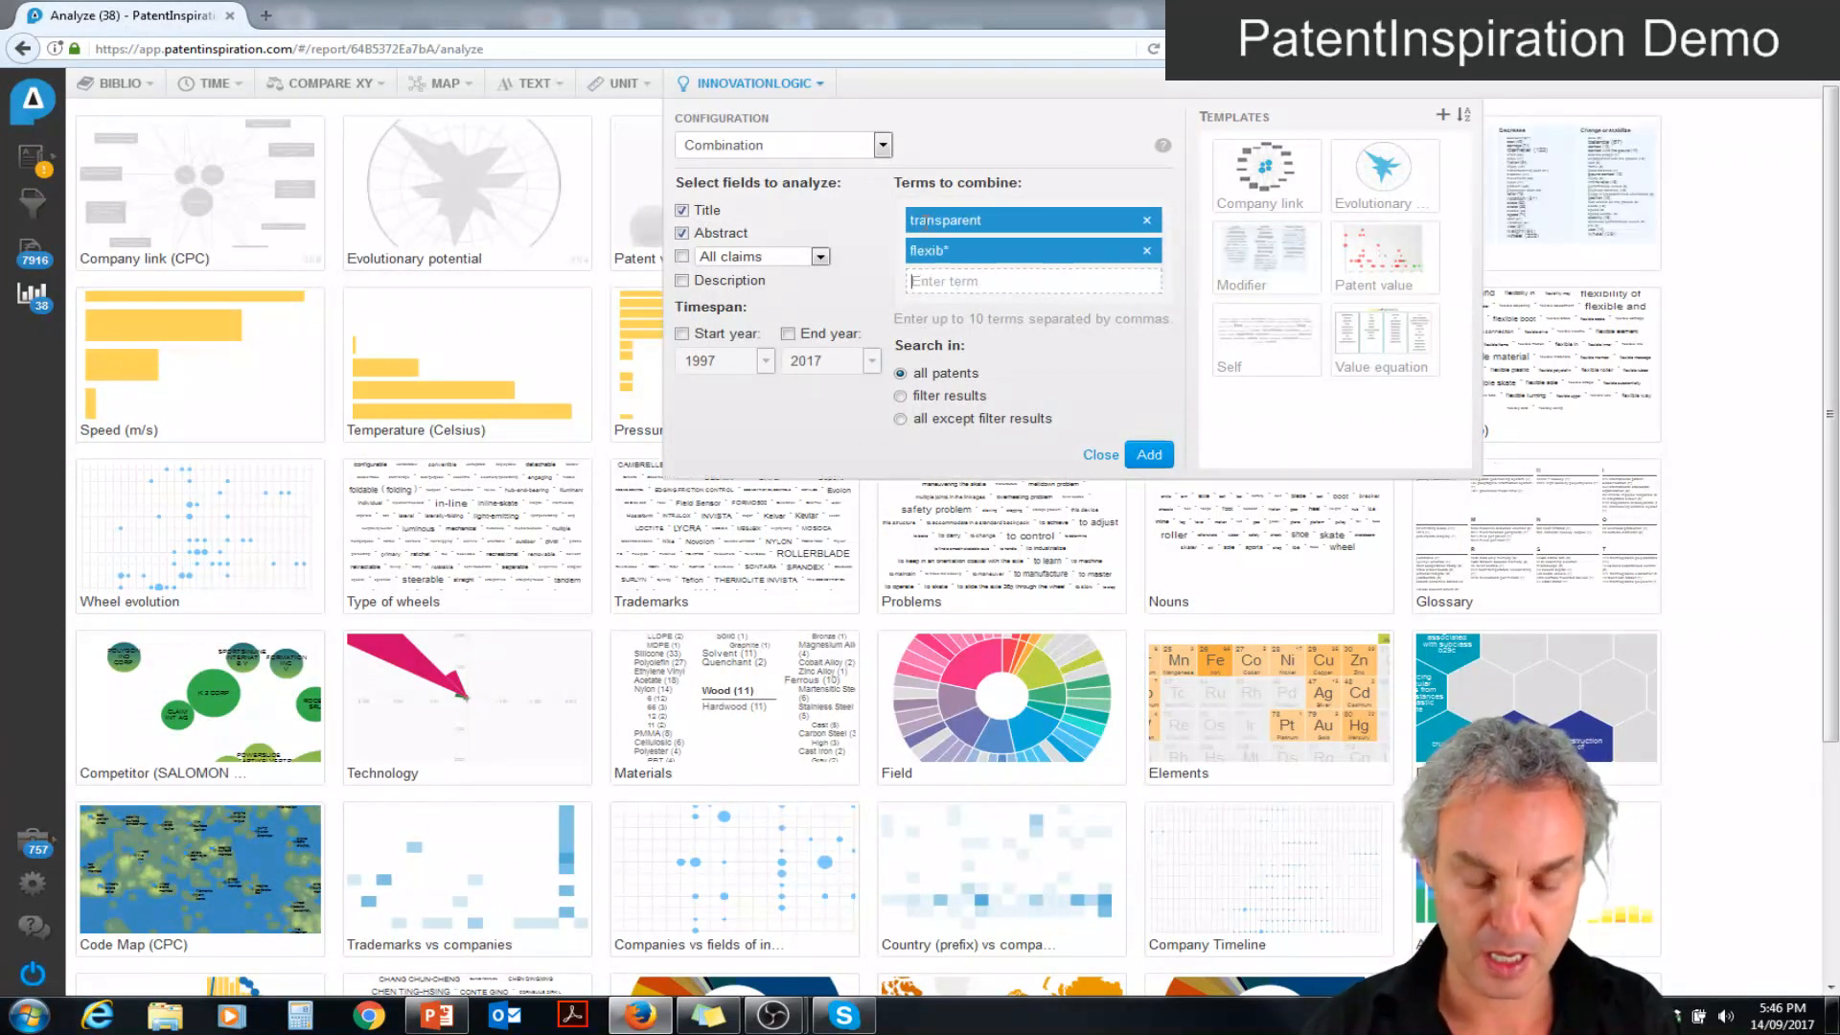
Include the terms fast, comfortable and antimicrobial in the combination, and add the analysis to the report
text(fast)
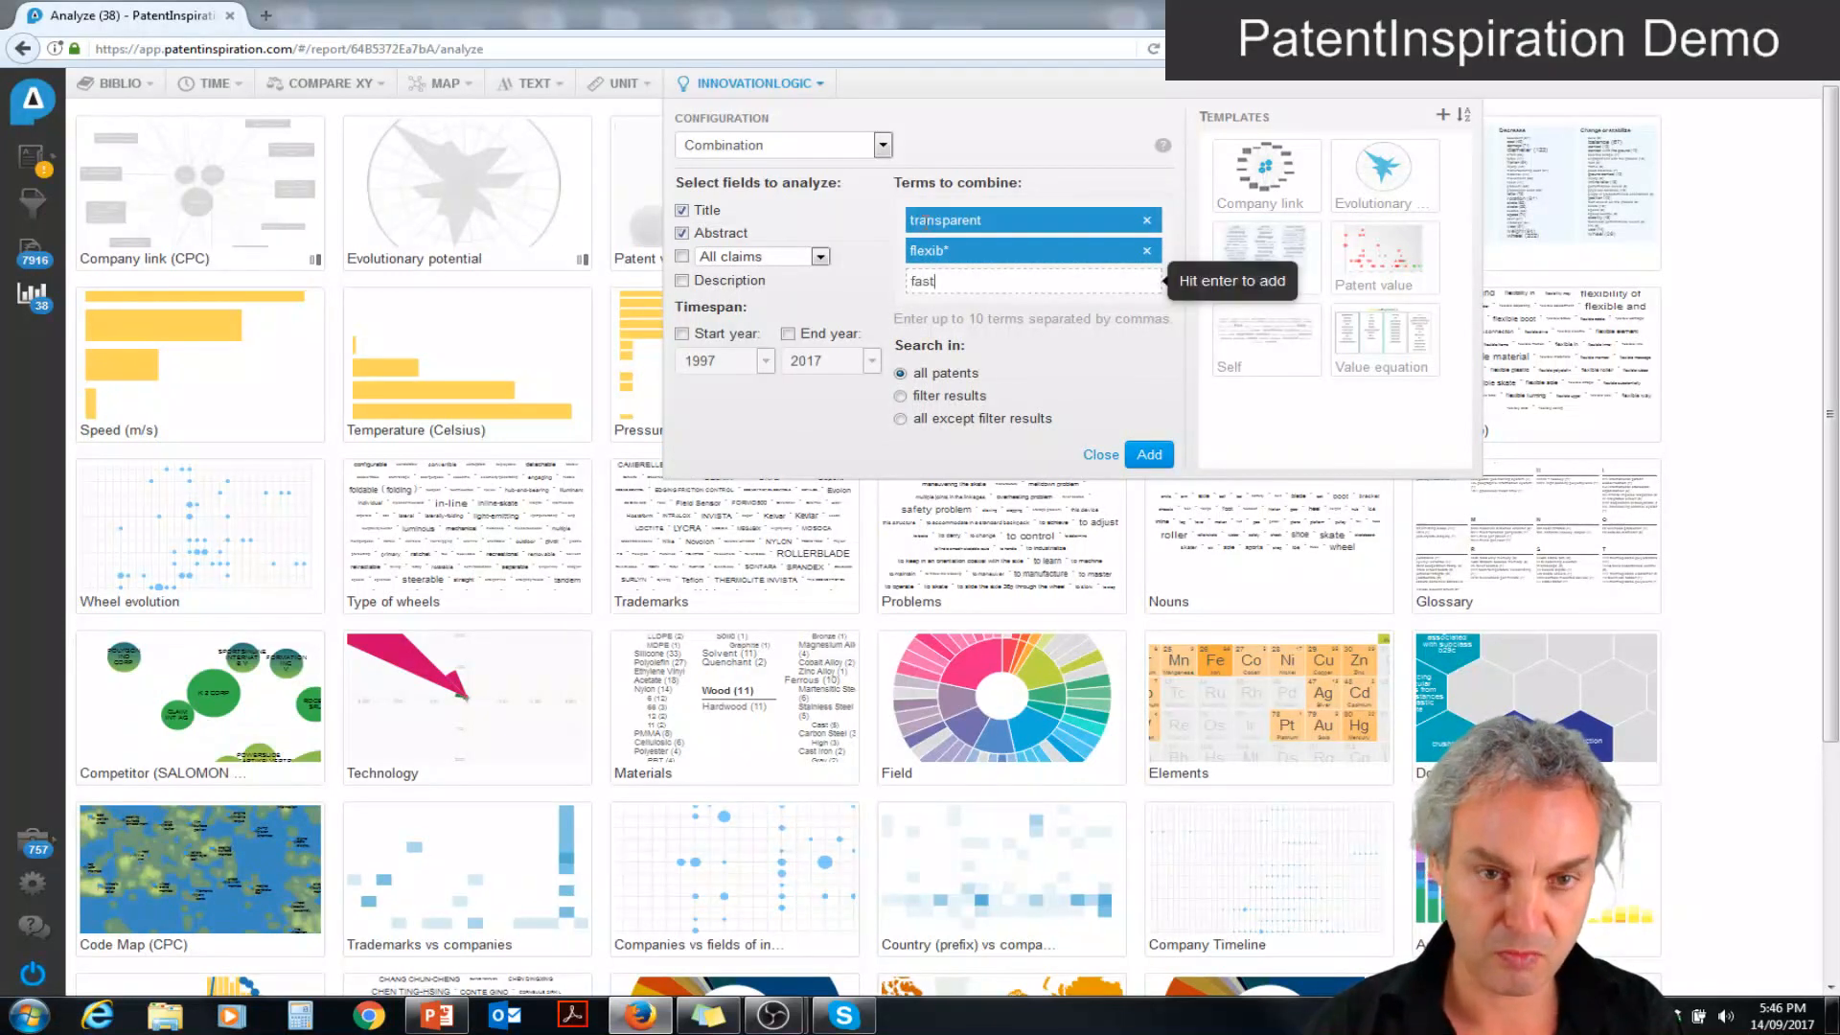
key(Return)
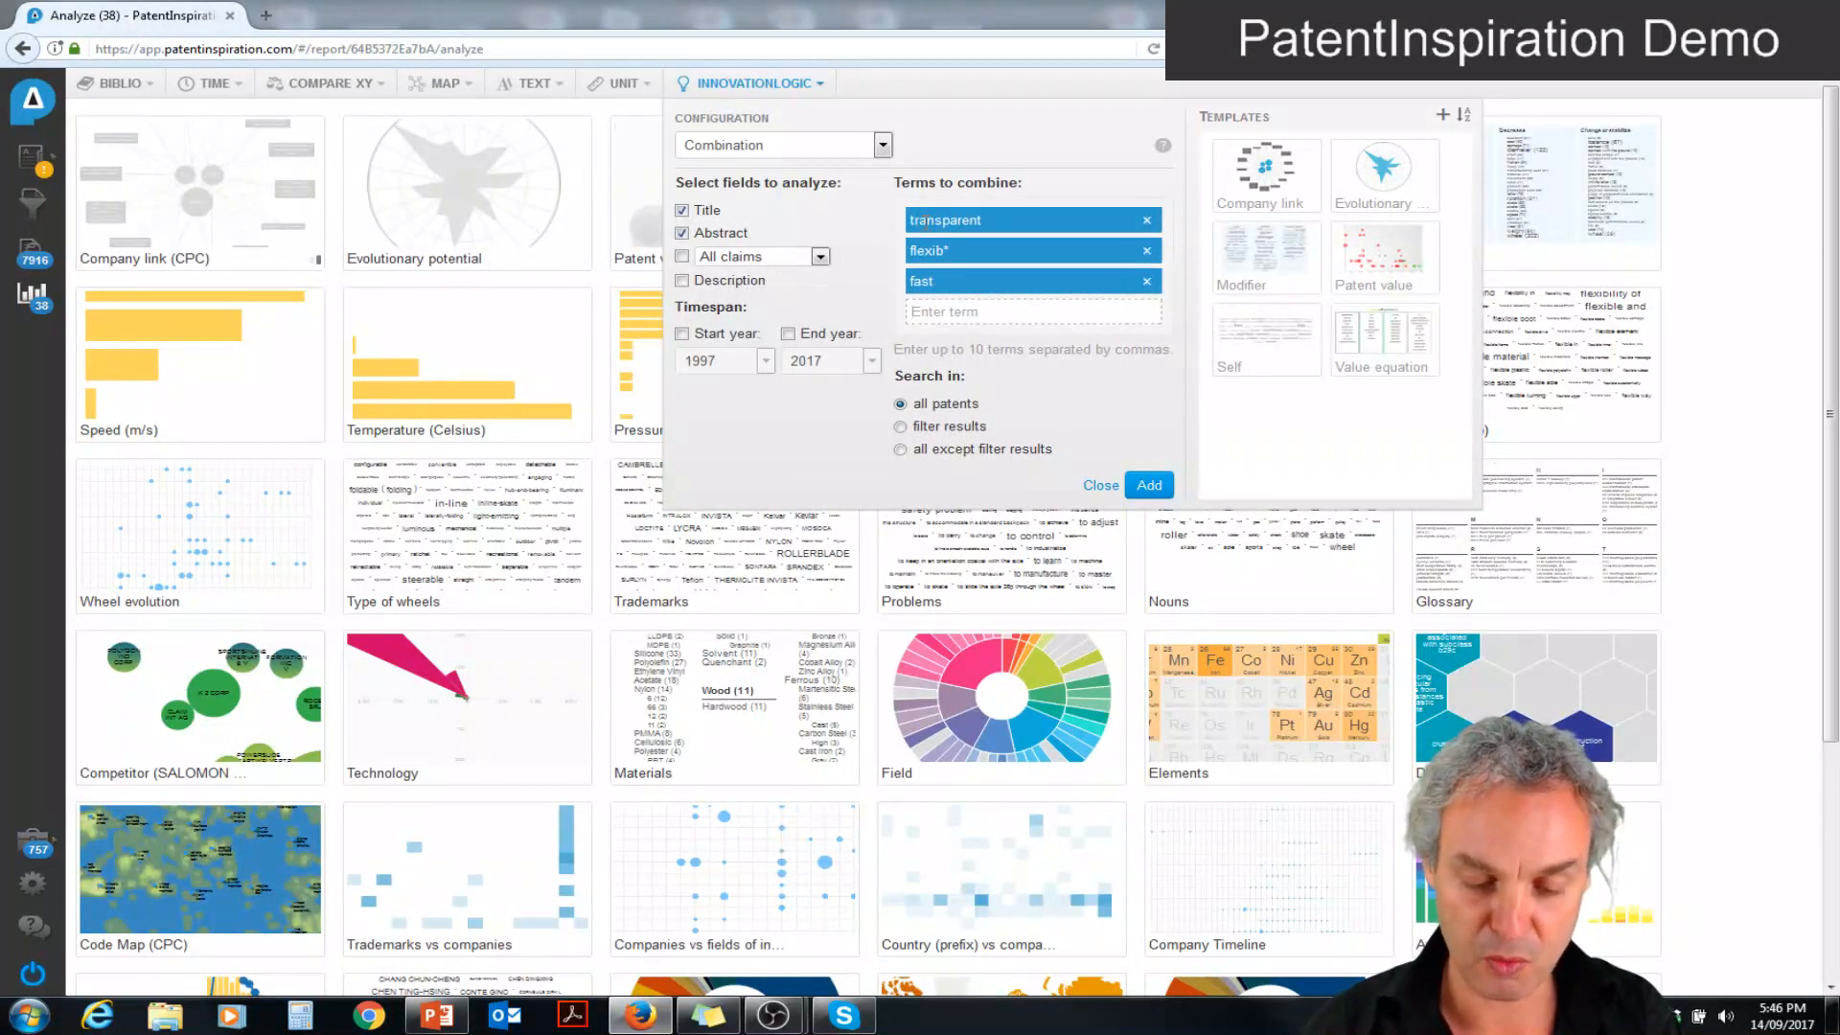
text(c)
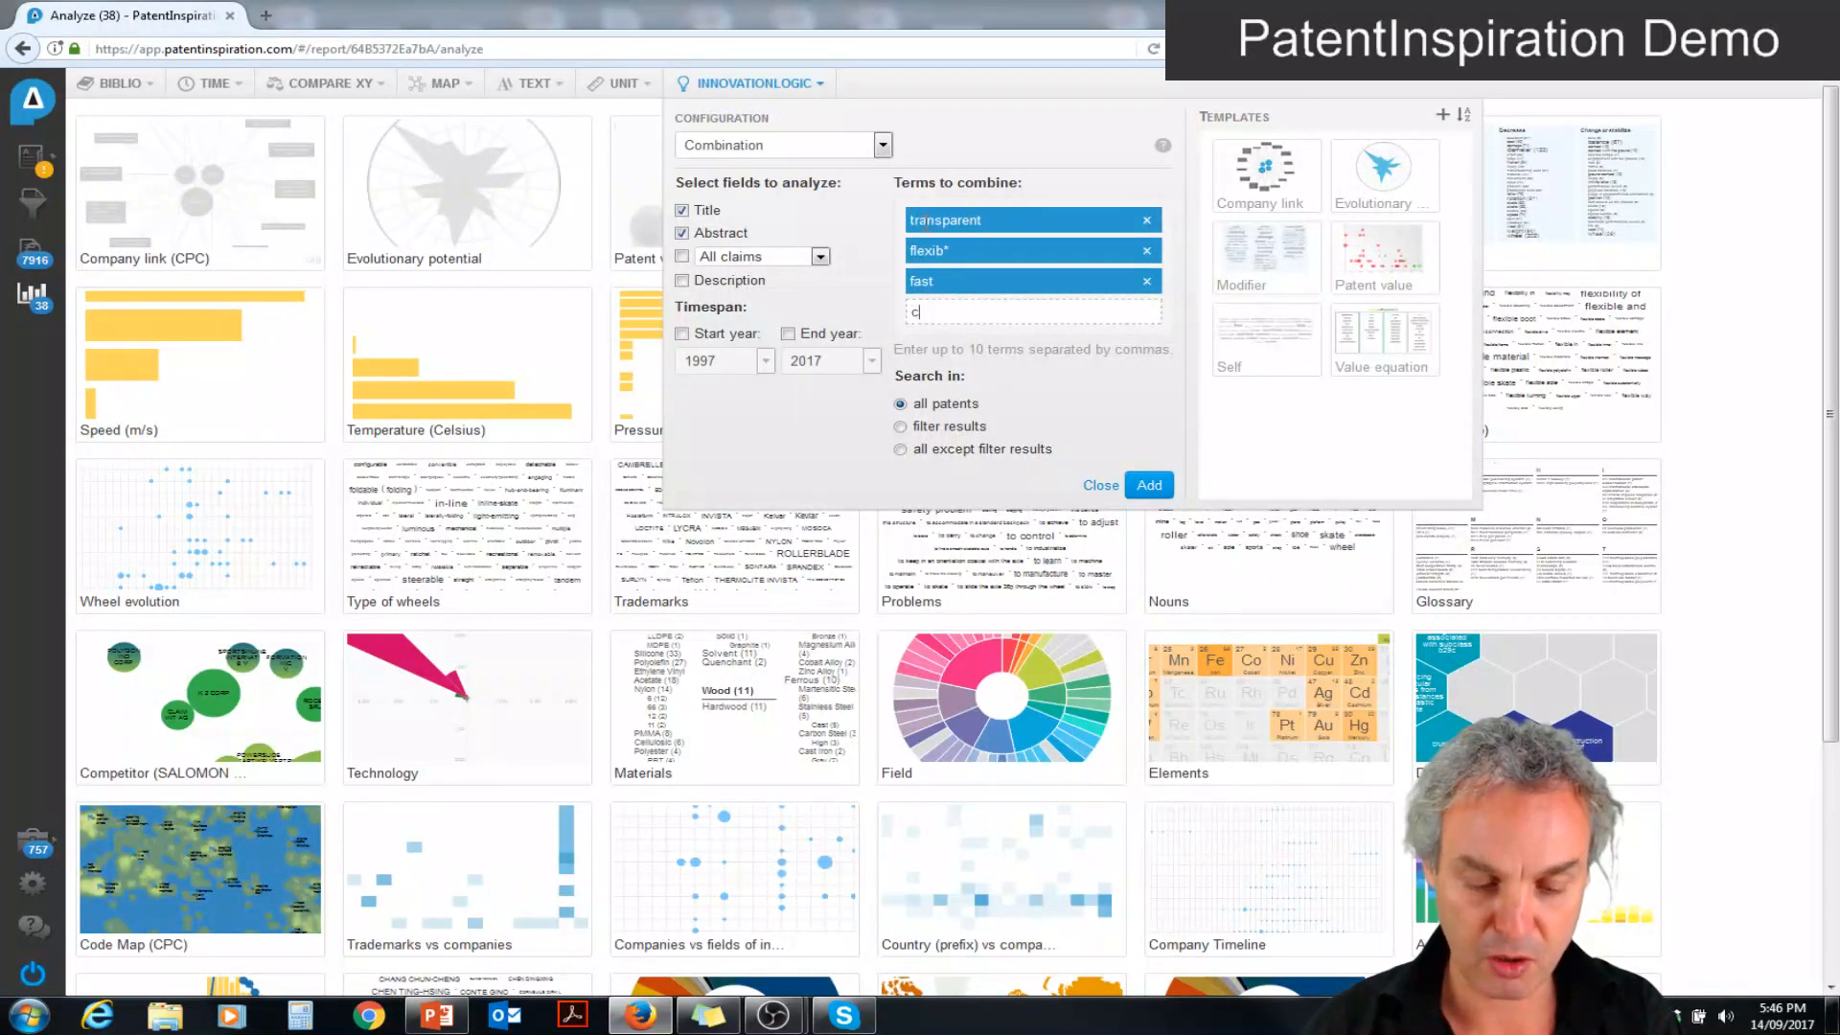
text(onfor)
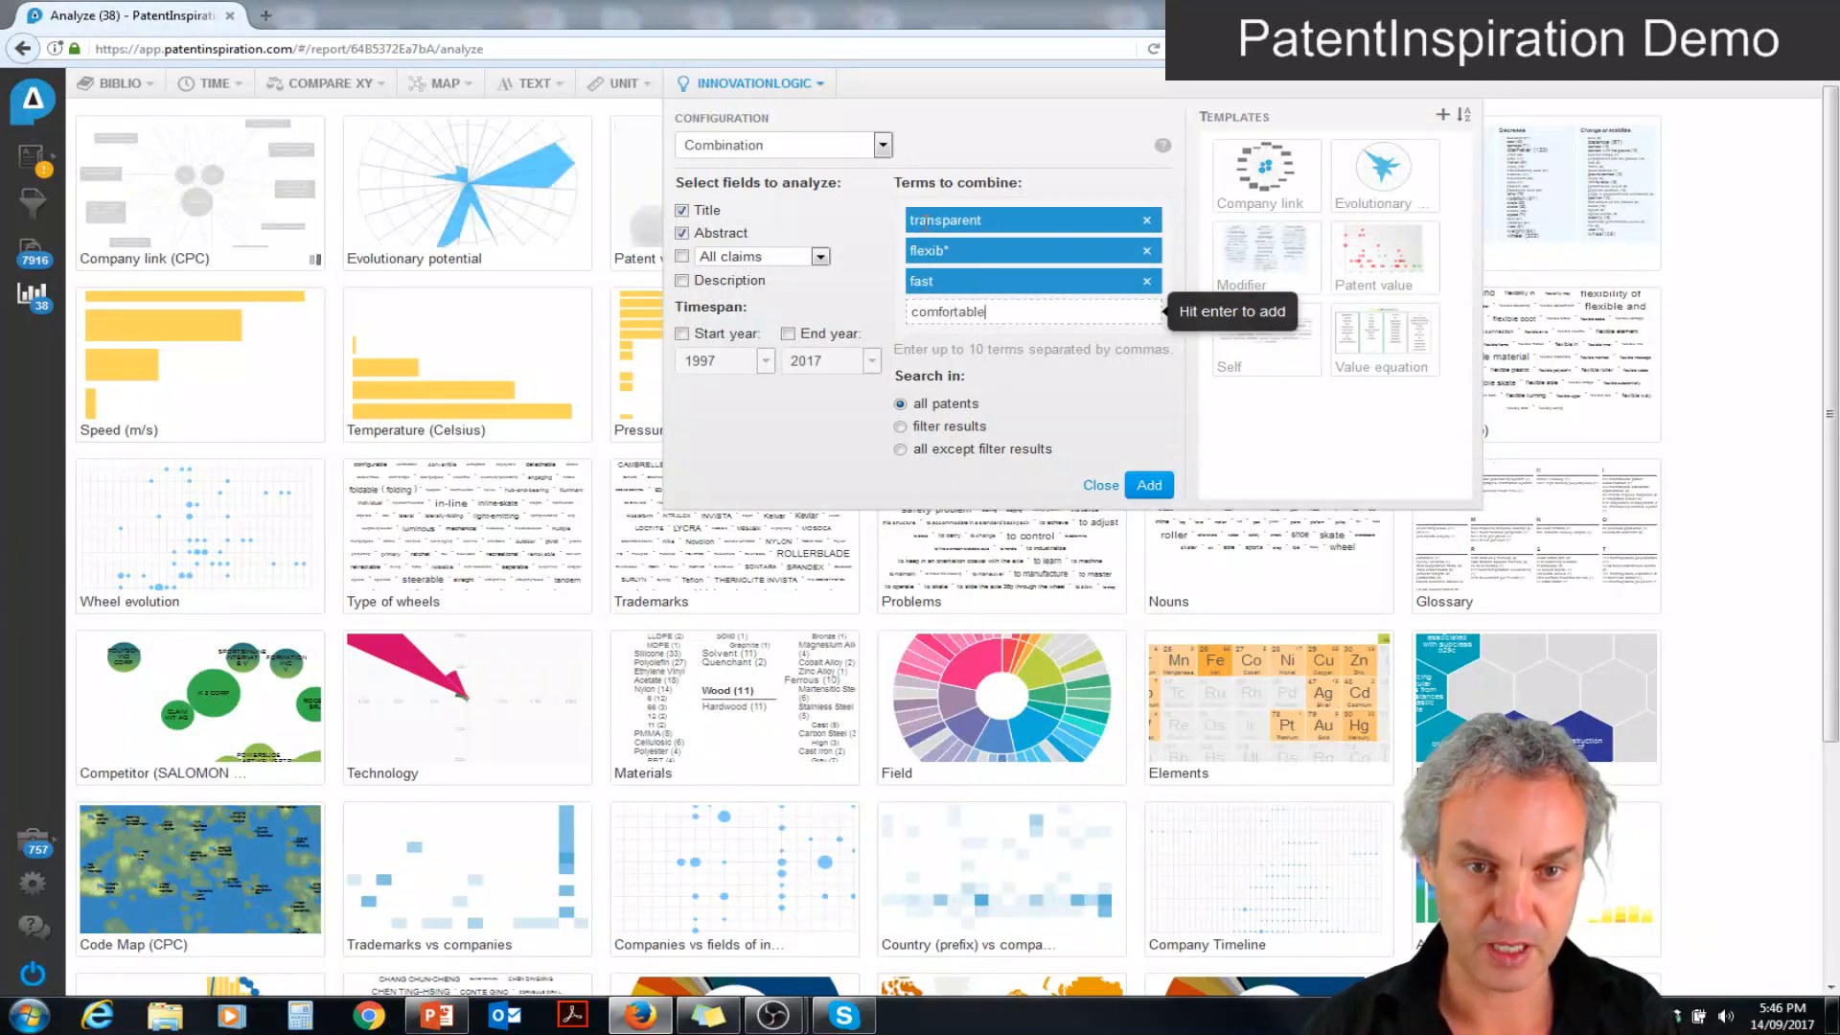
text(table)
key(Return)
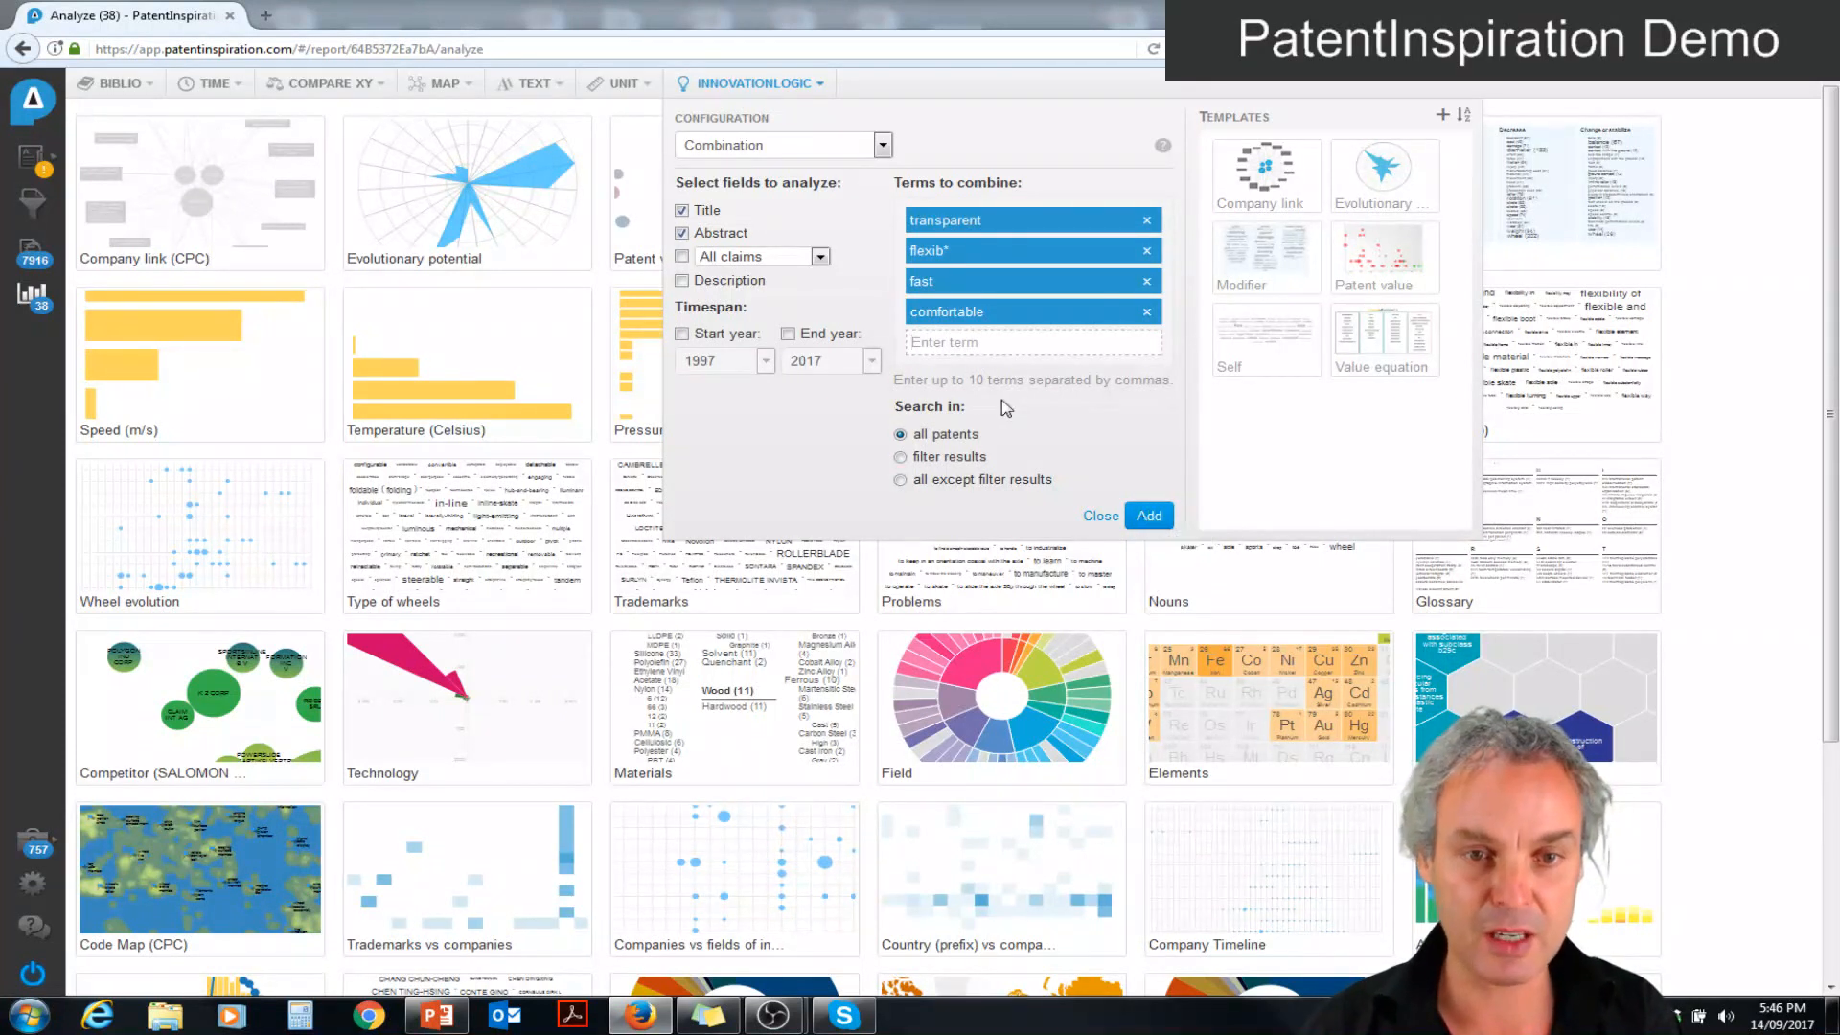
text(antimicrobial)
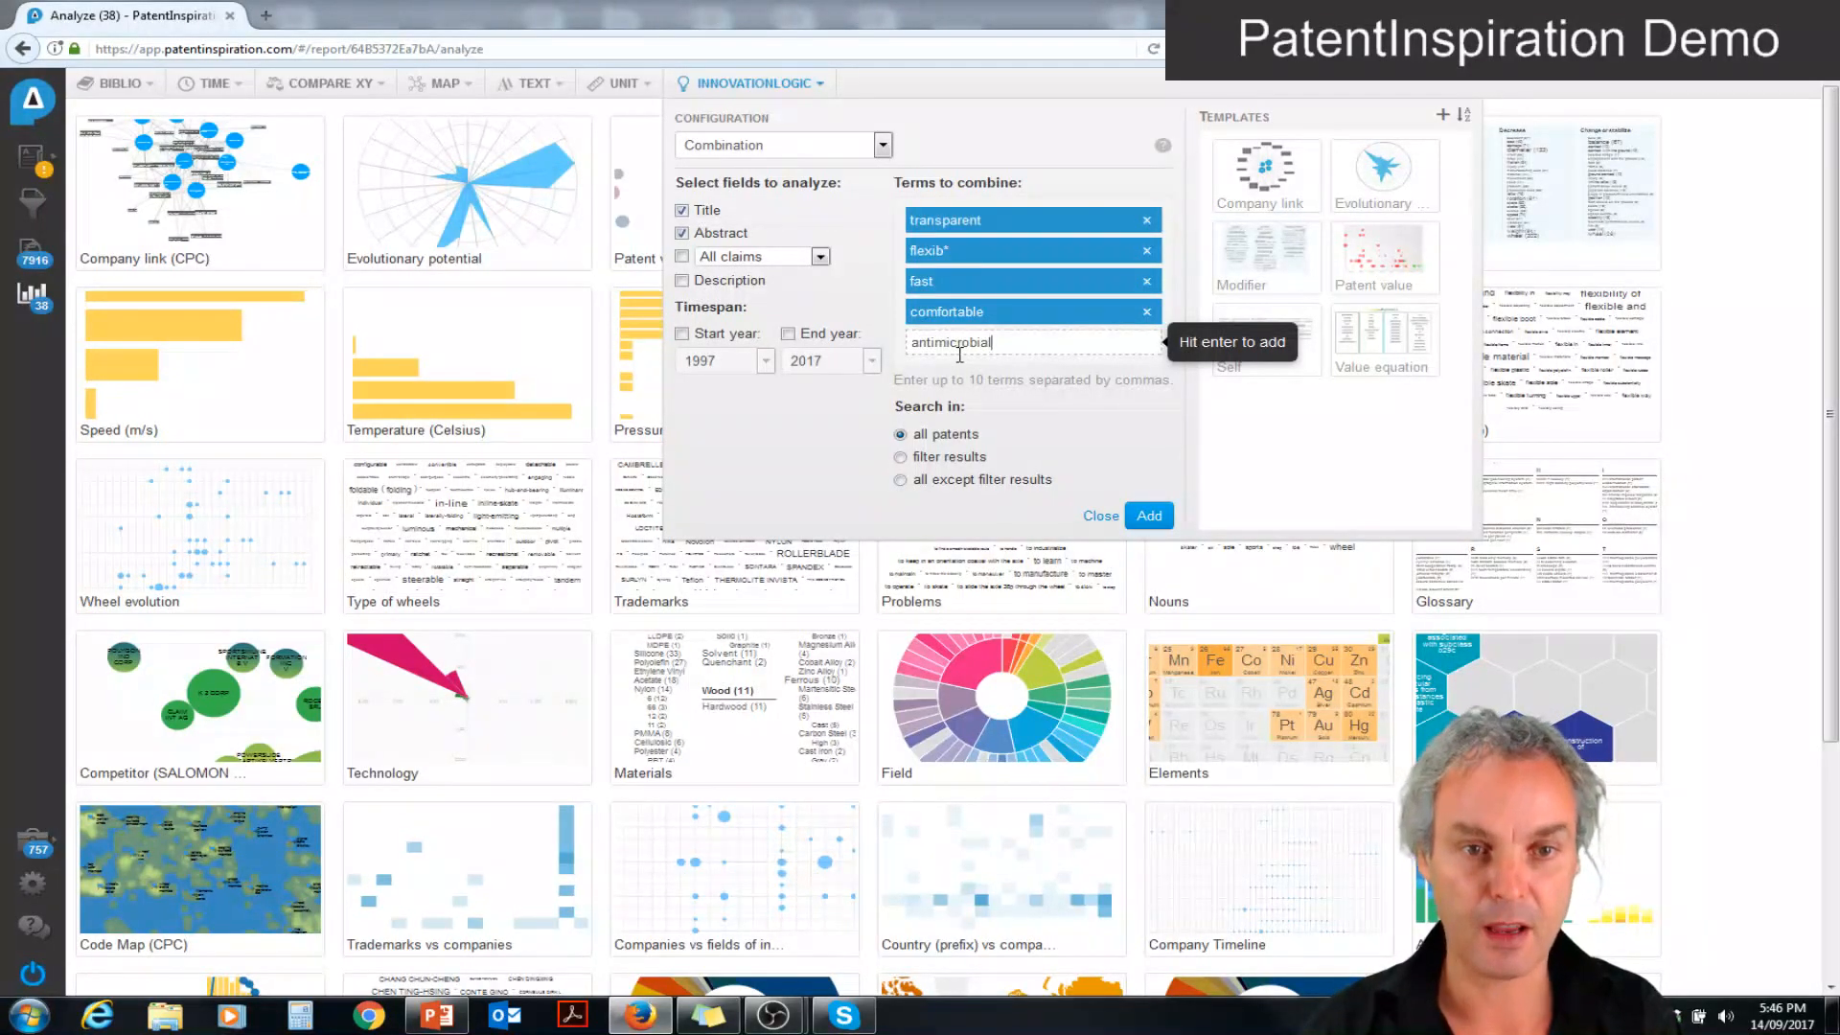
key(Return)
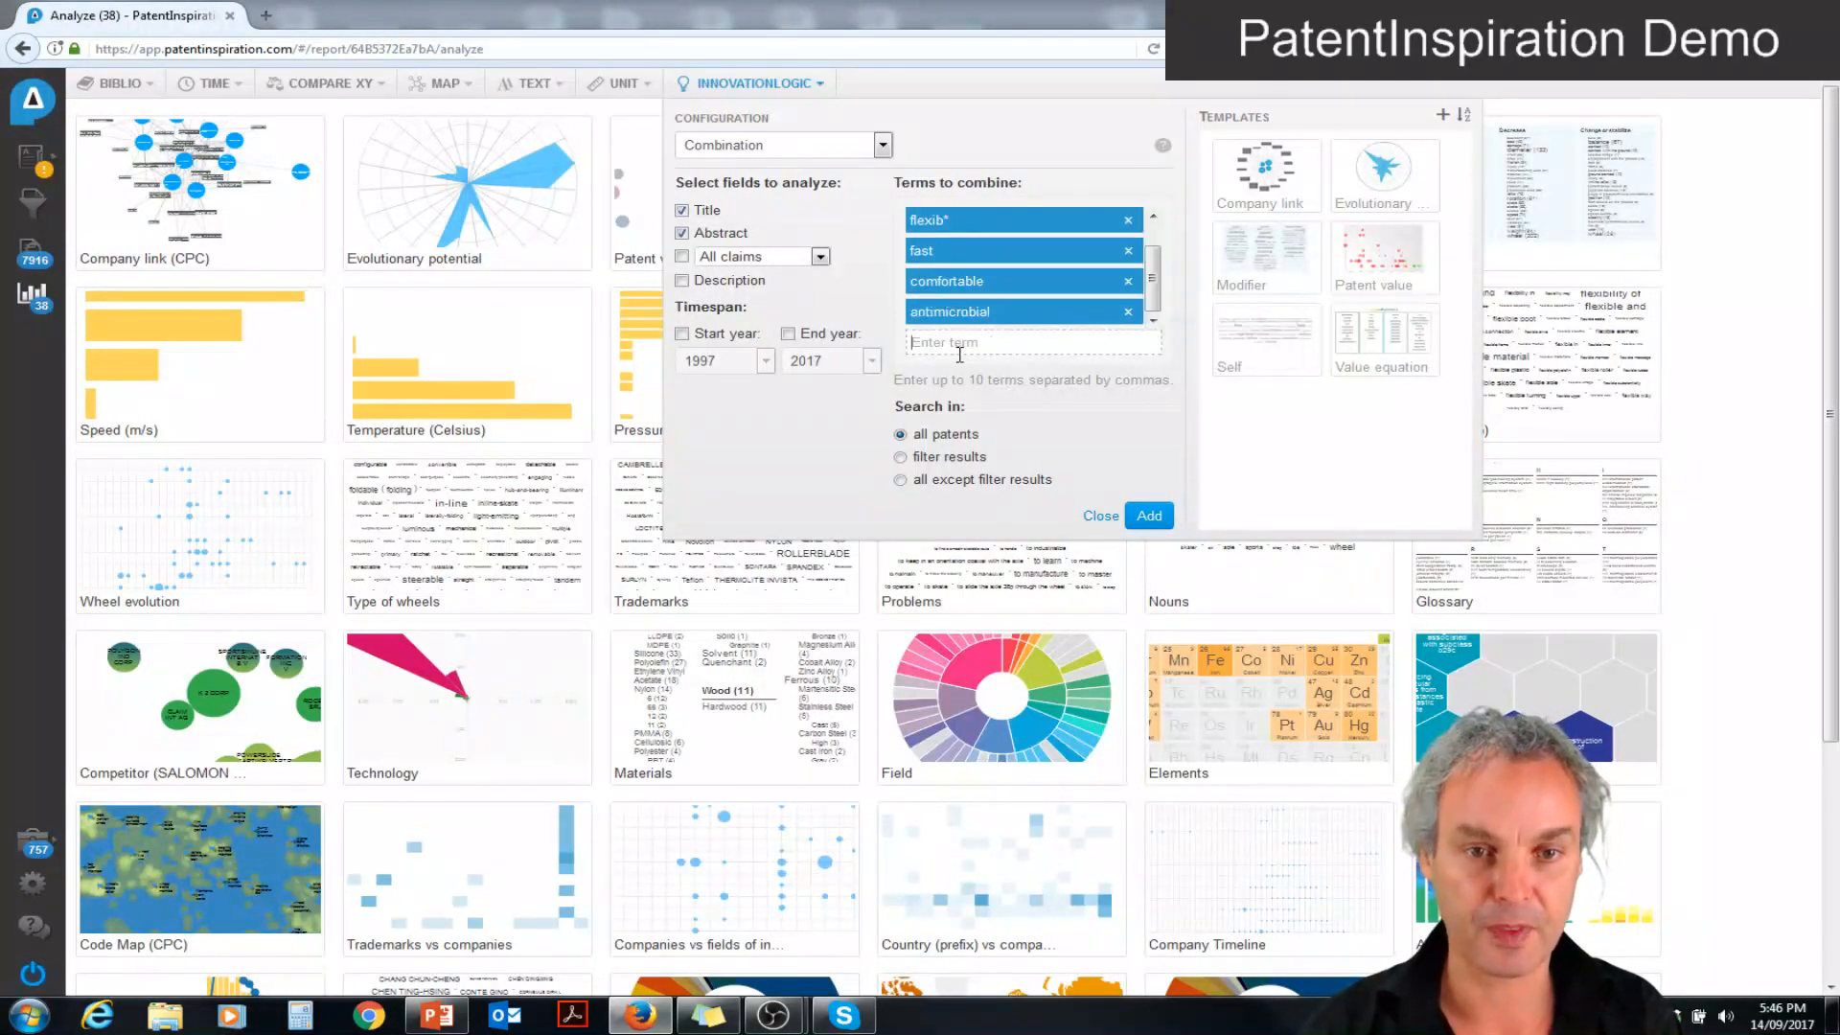
click(1150, 516)
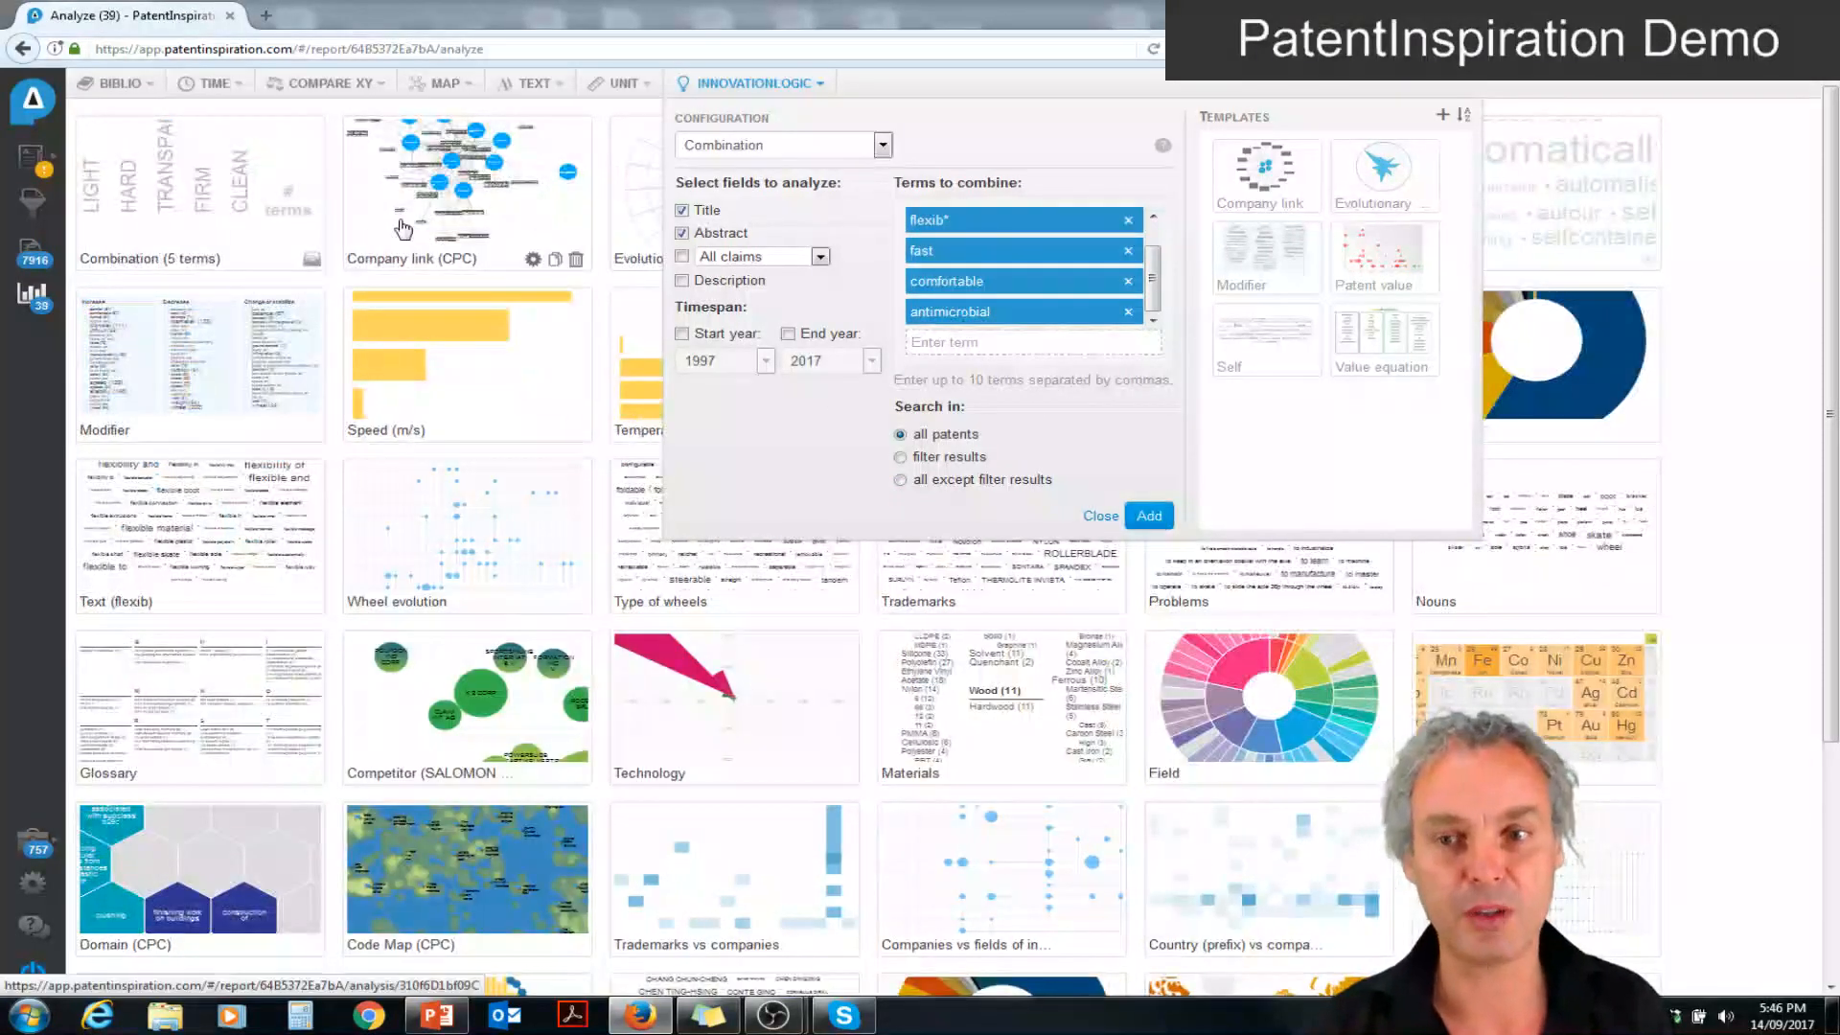
Open the Modifier analysis and rename it "What is going on in Roller Skate"
click(188, 366)
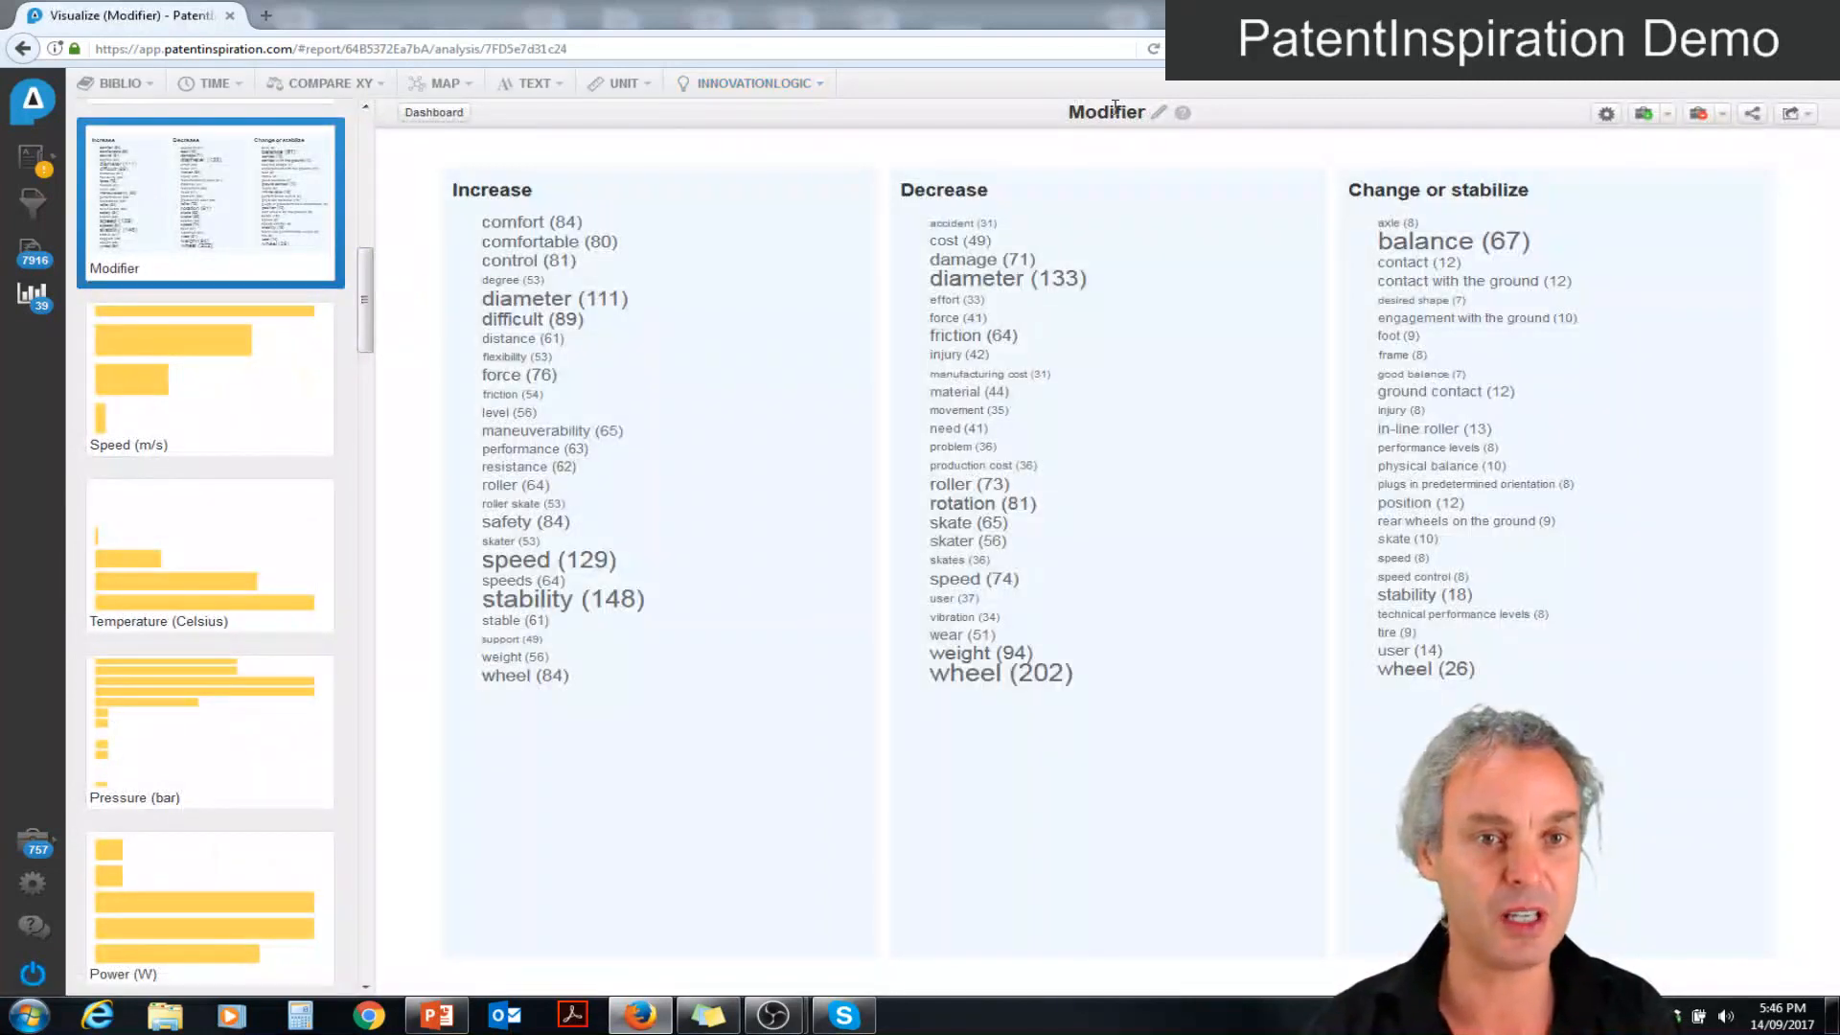
click(1157, 113)
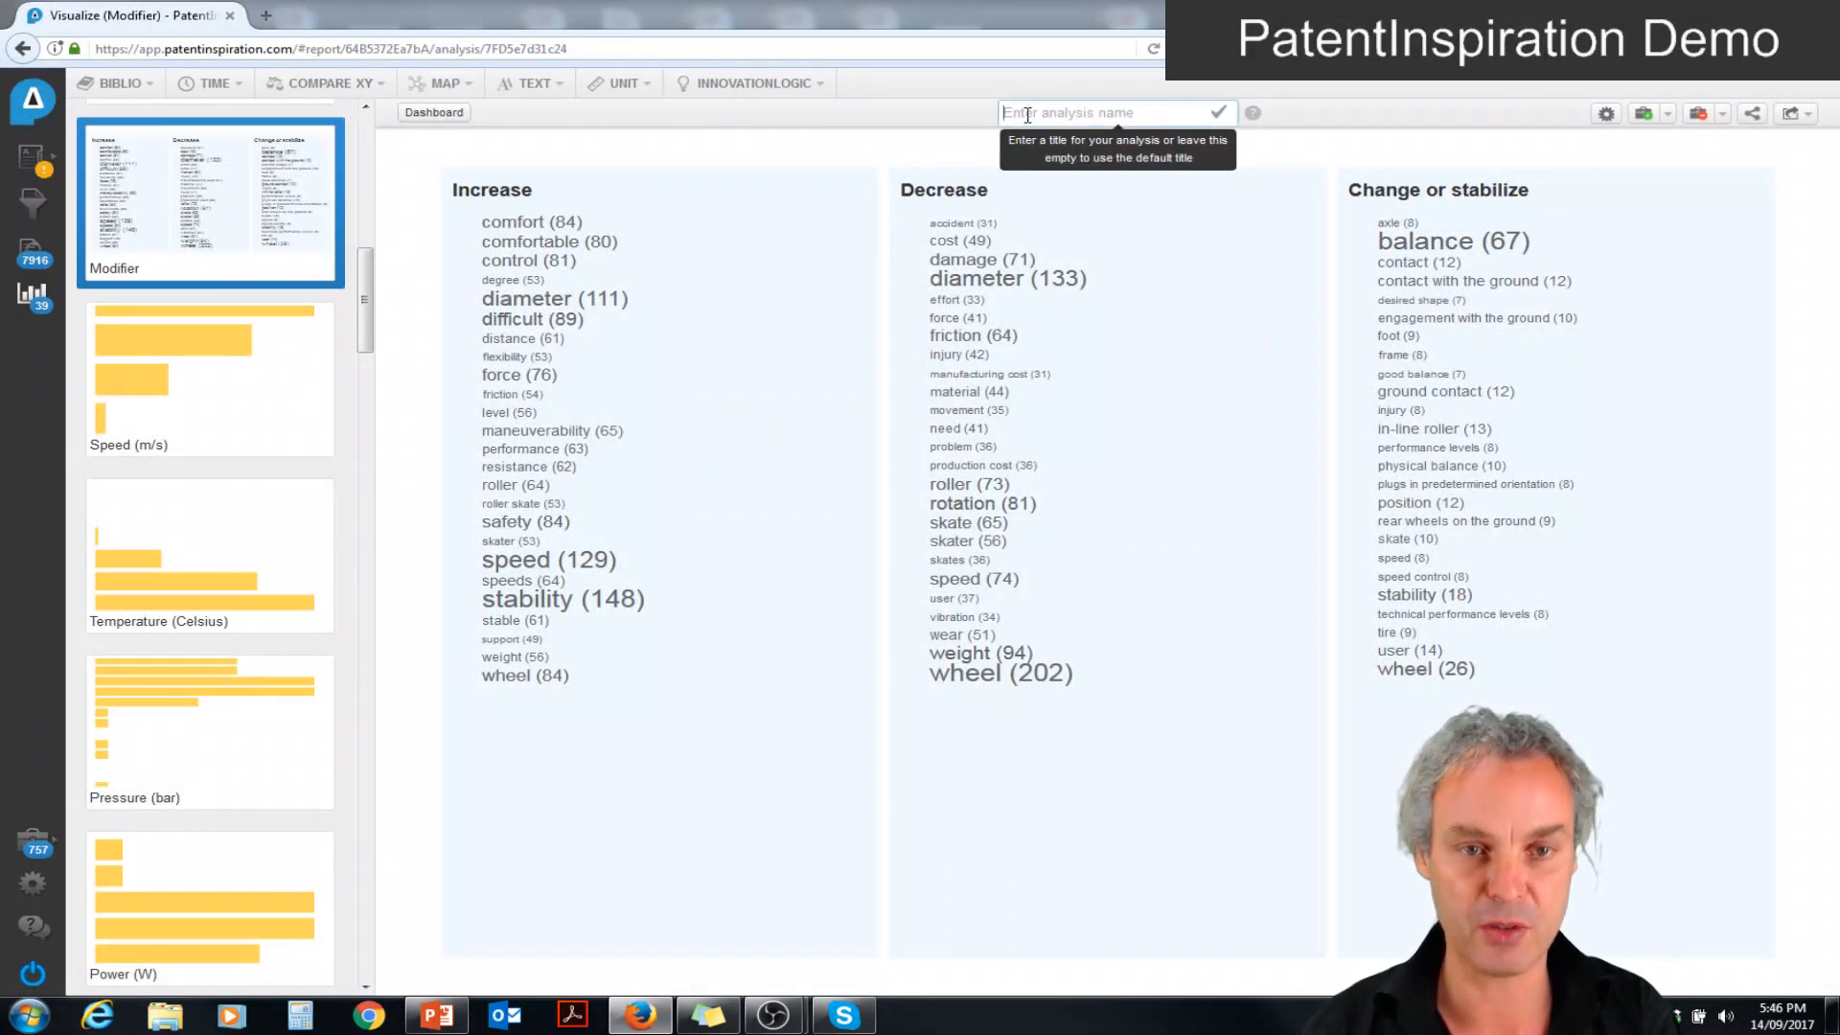
text(W)
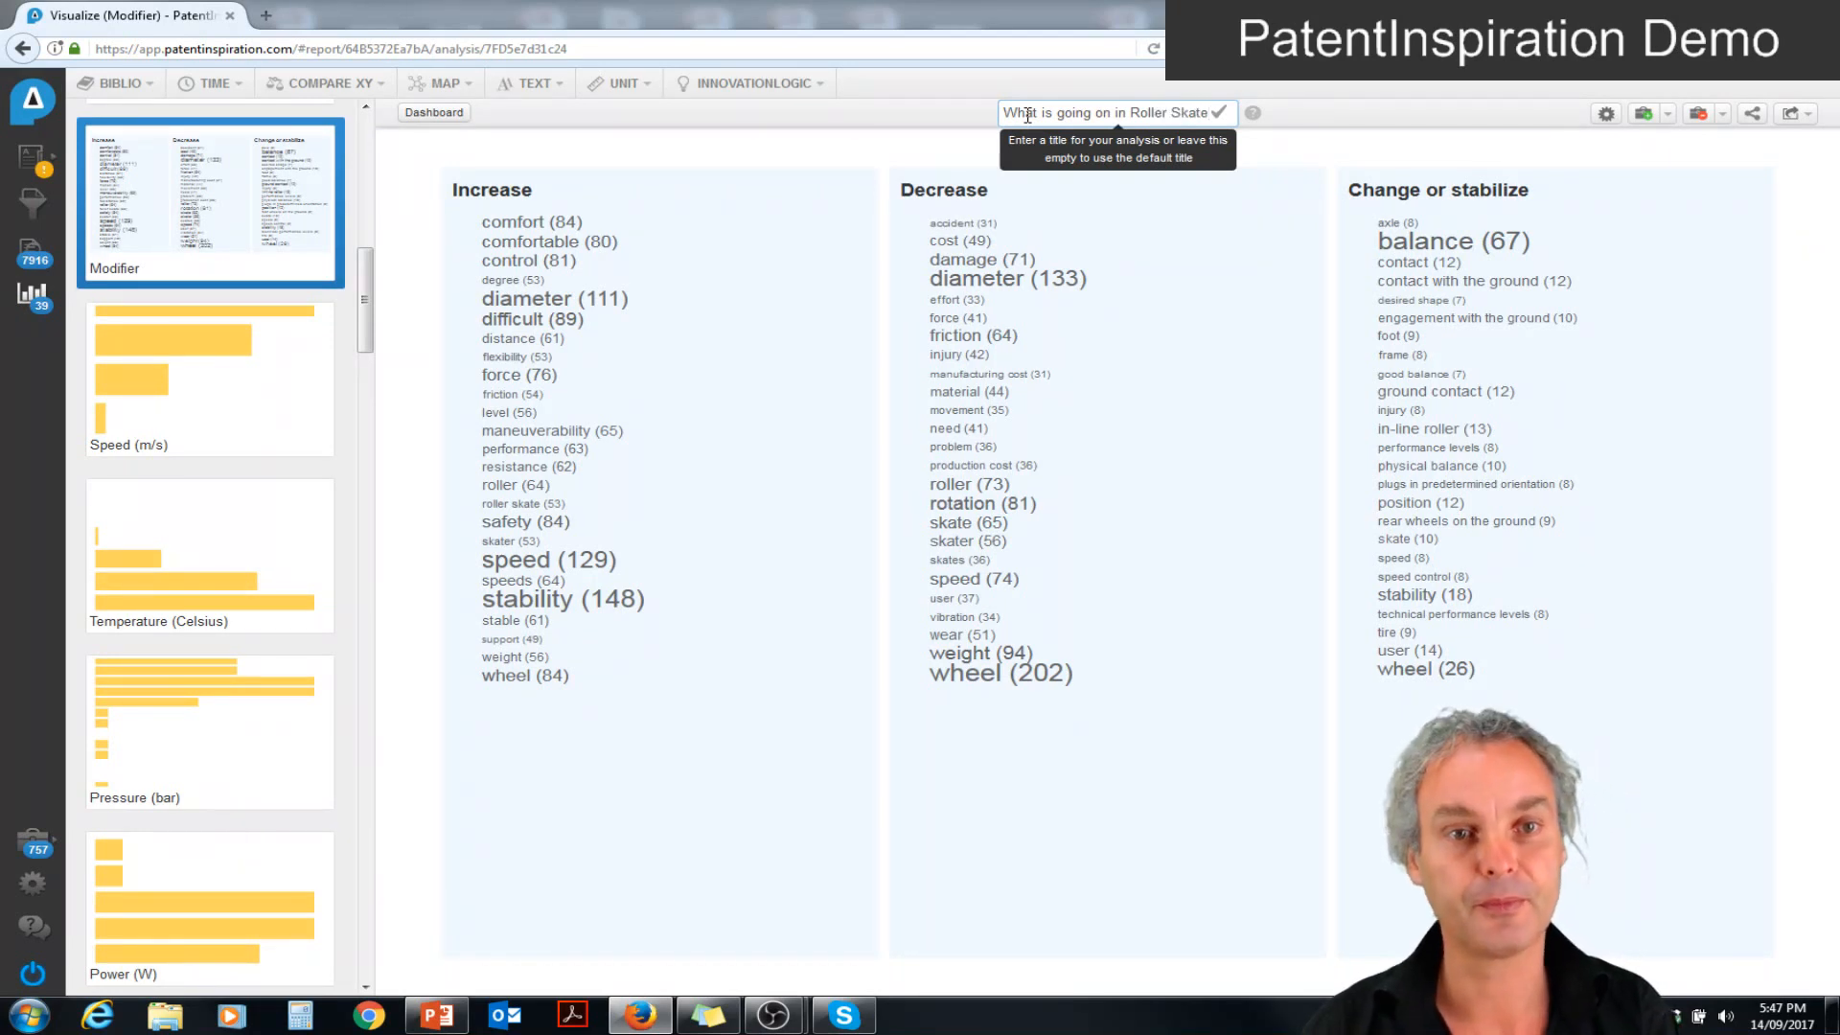
key(Return)
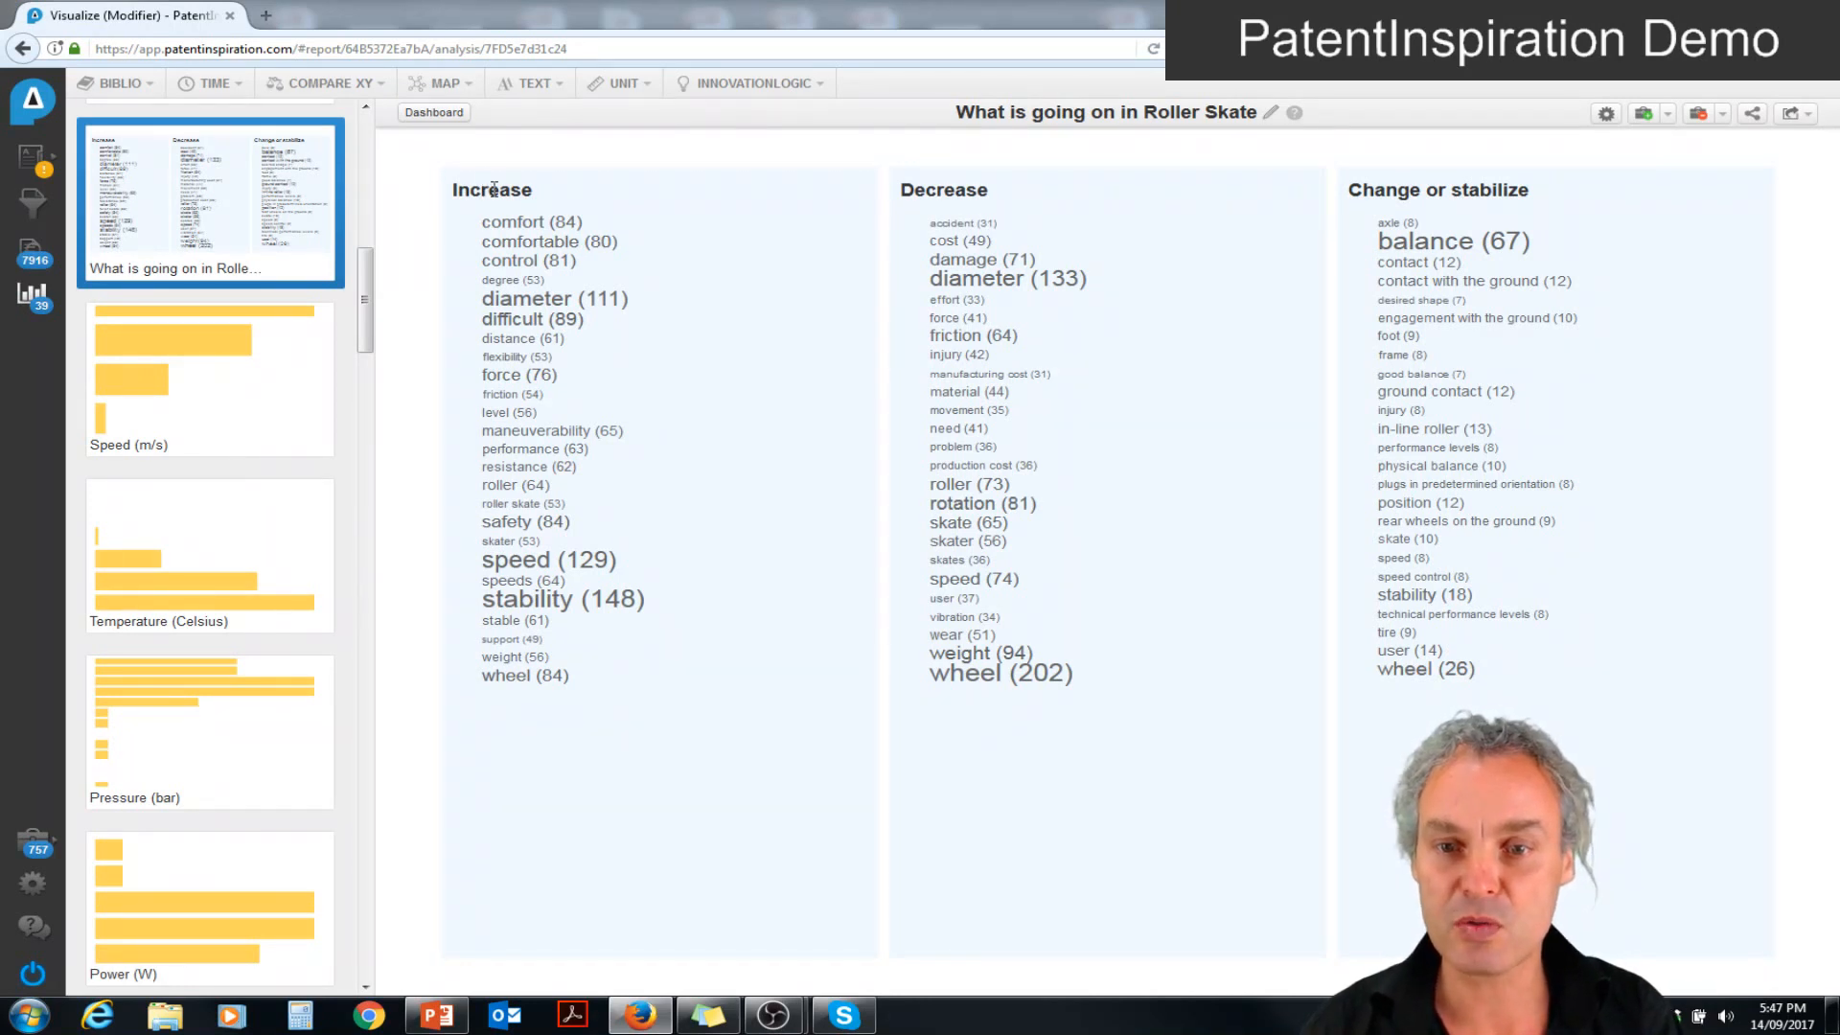
List the patents that increase speed, view the speed mentions in "Wheel suspension system for in-line roller skate", and return to the analyses overview
click(590, 559)
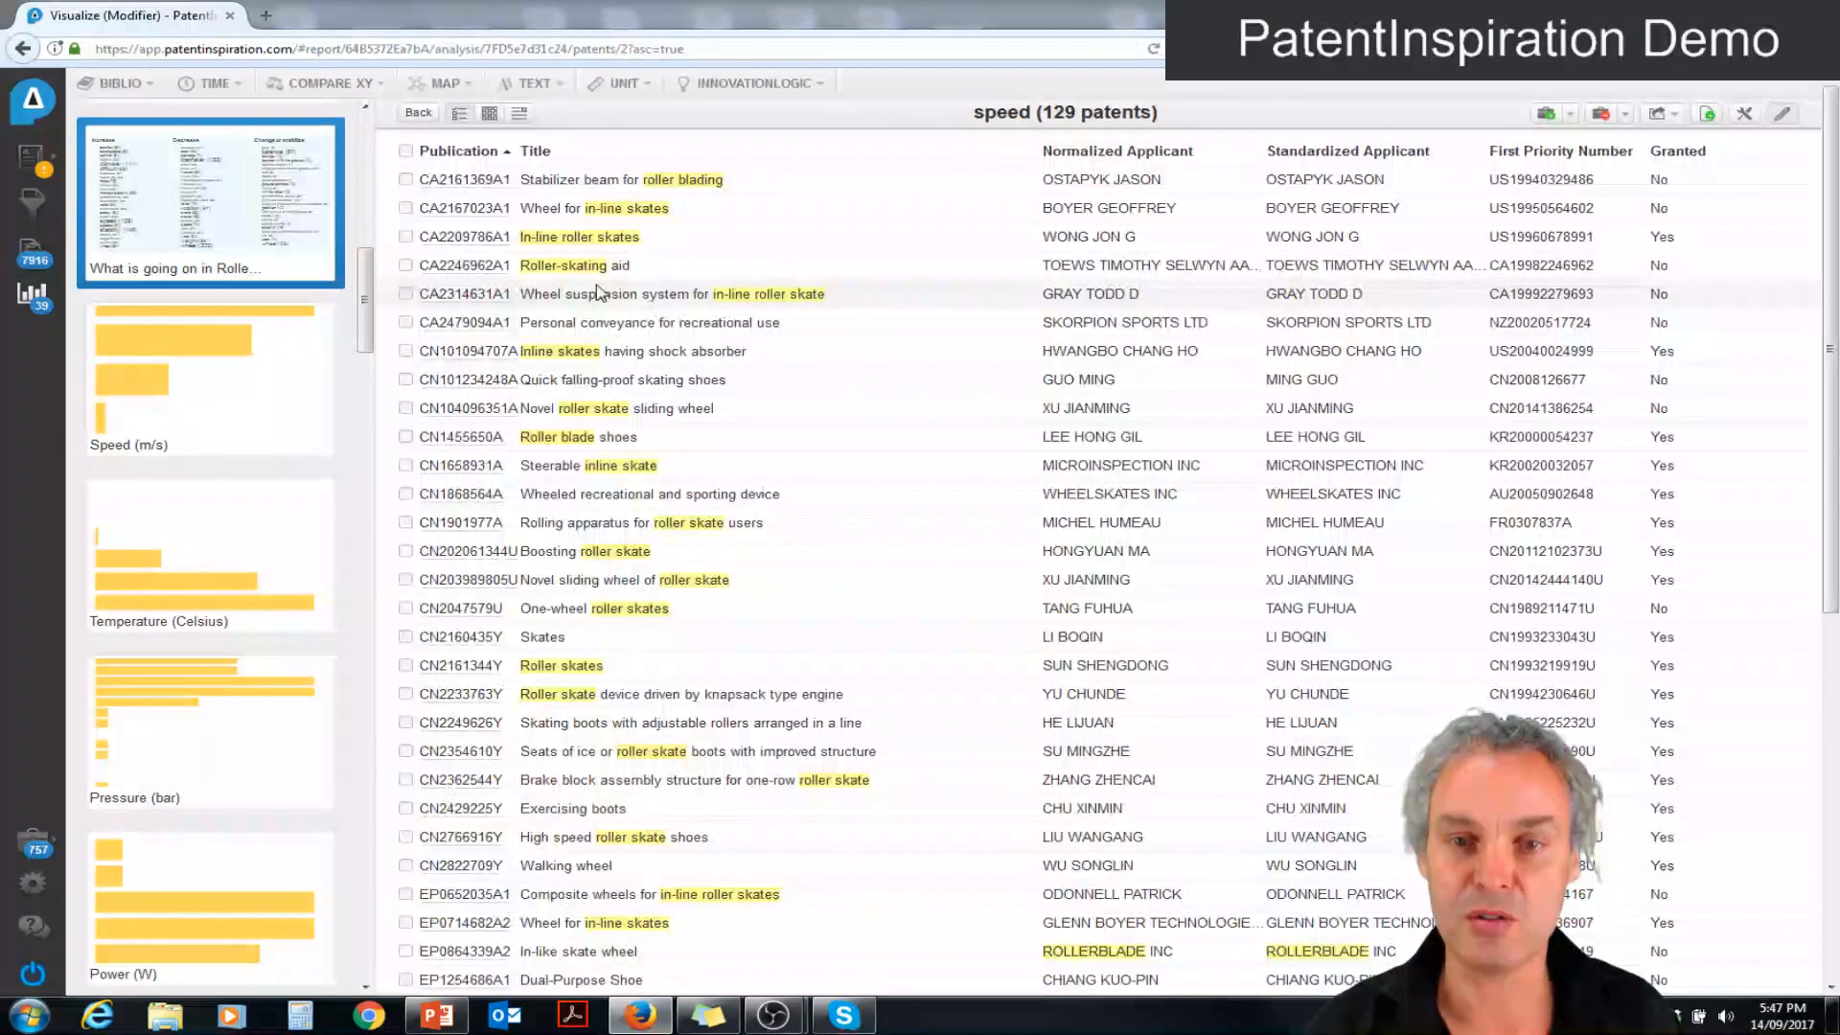
click(597, 292)
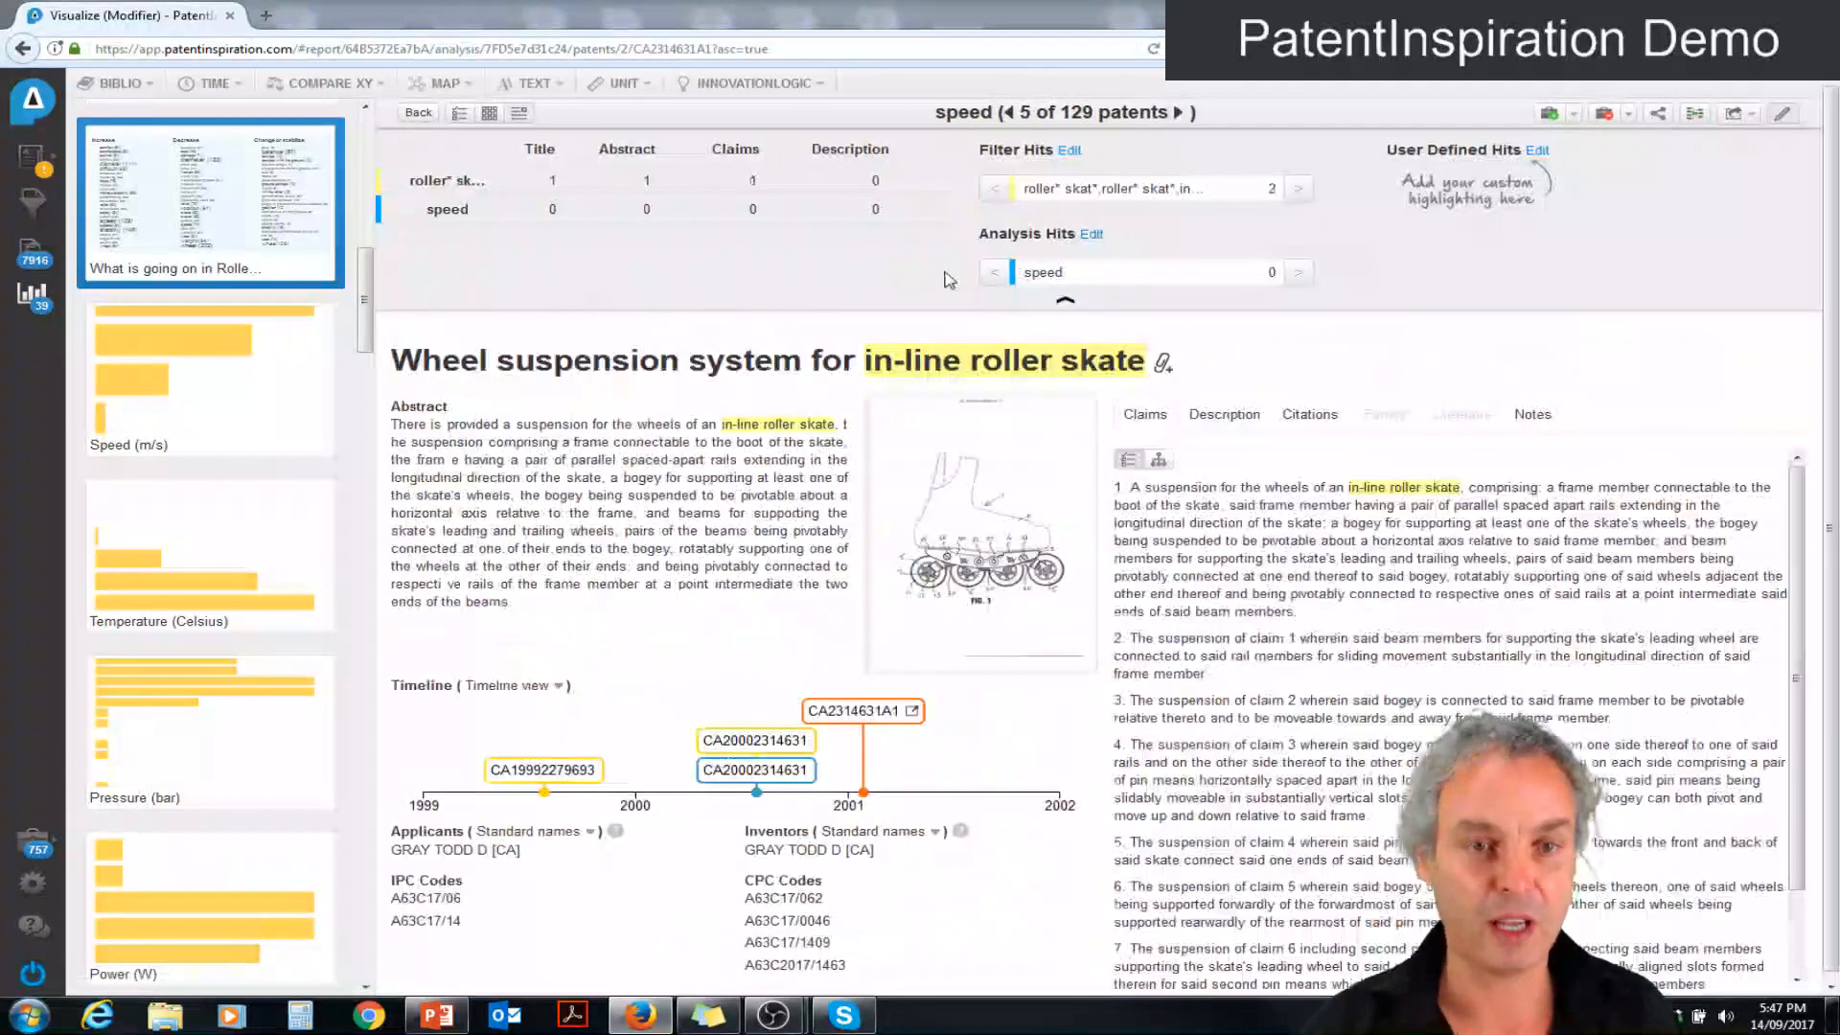
click(1299, 275)
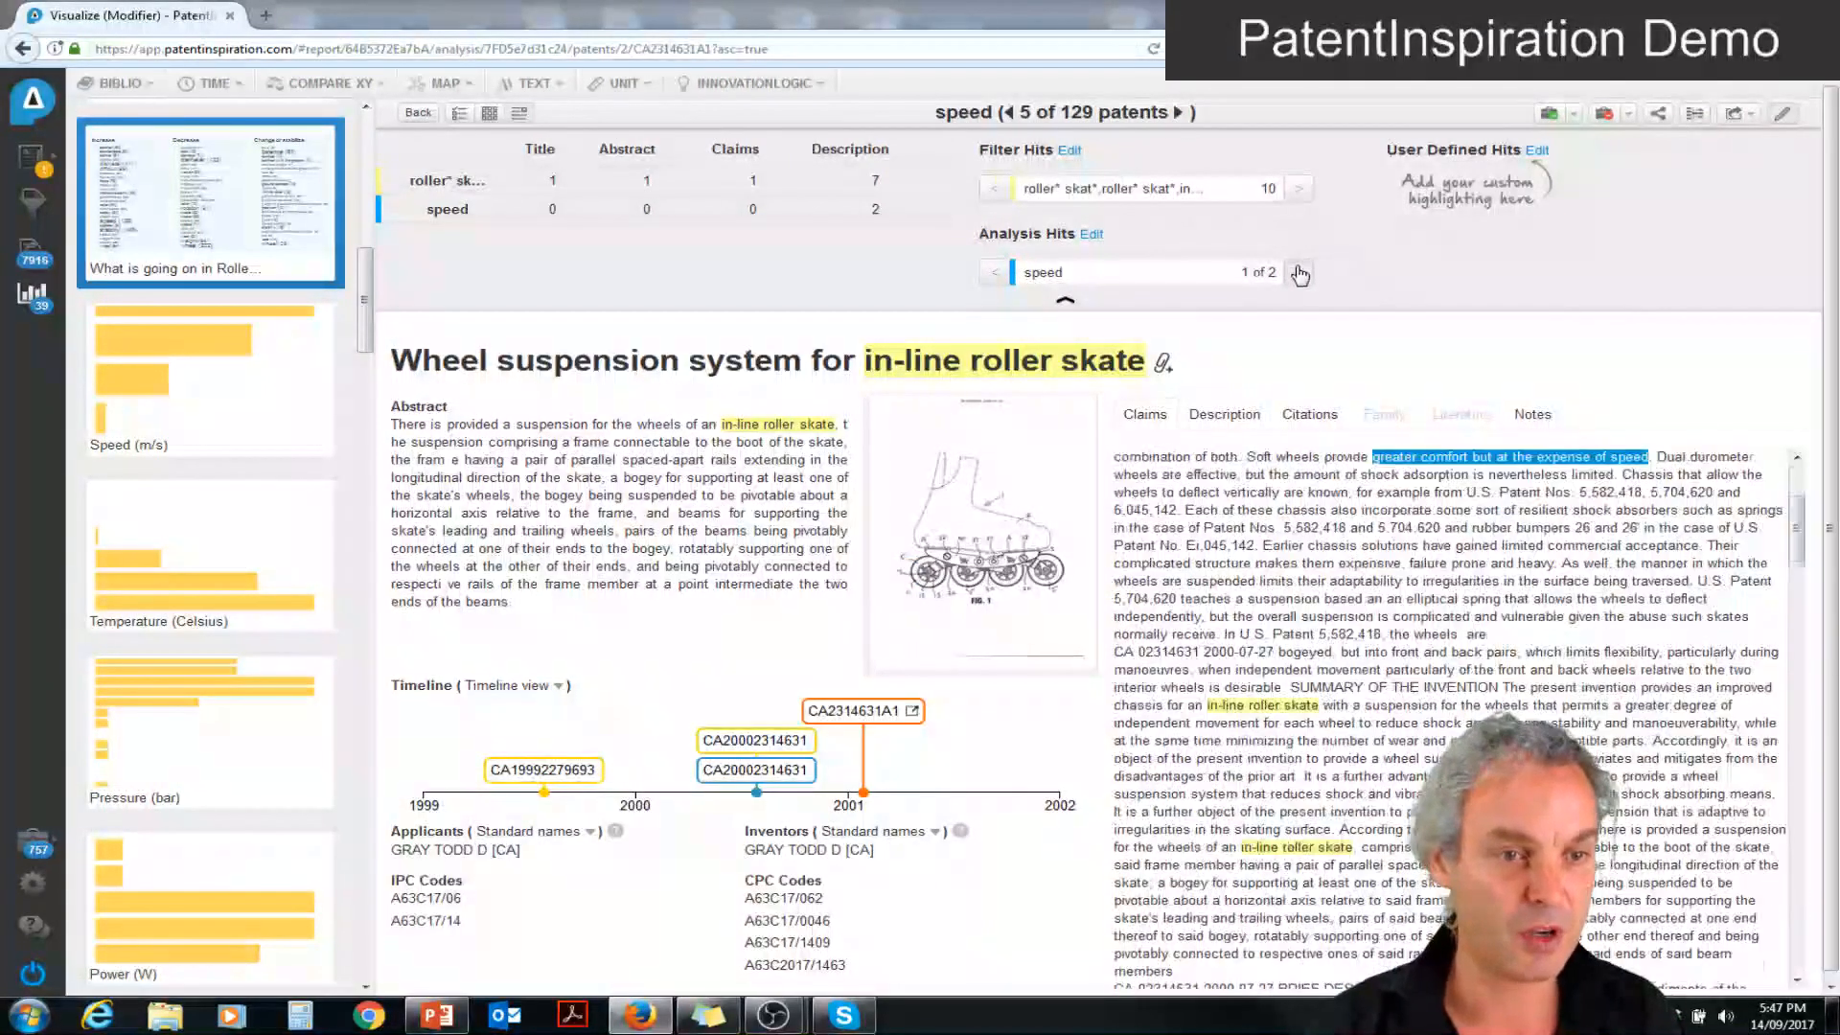
click(1299, 275)
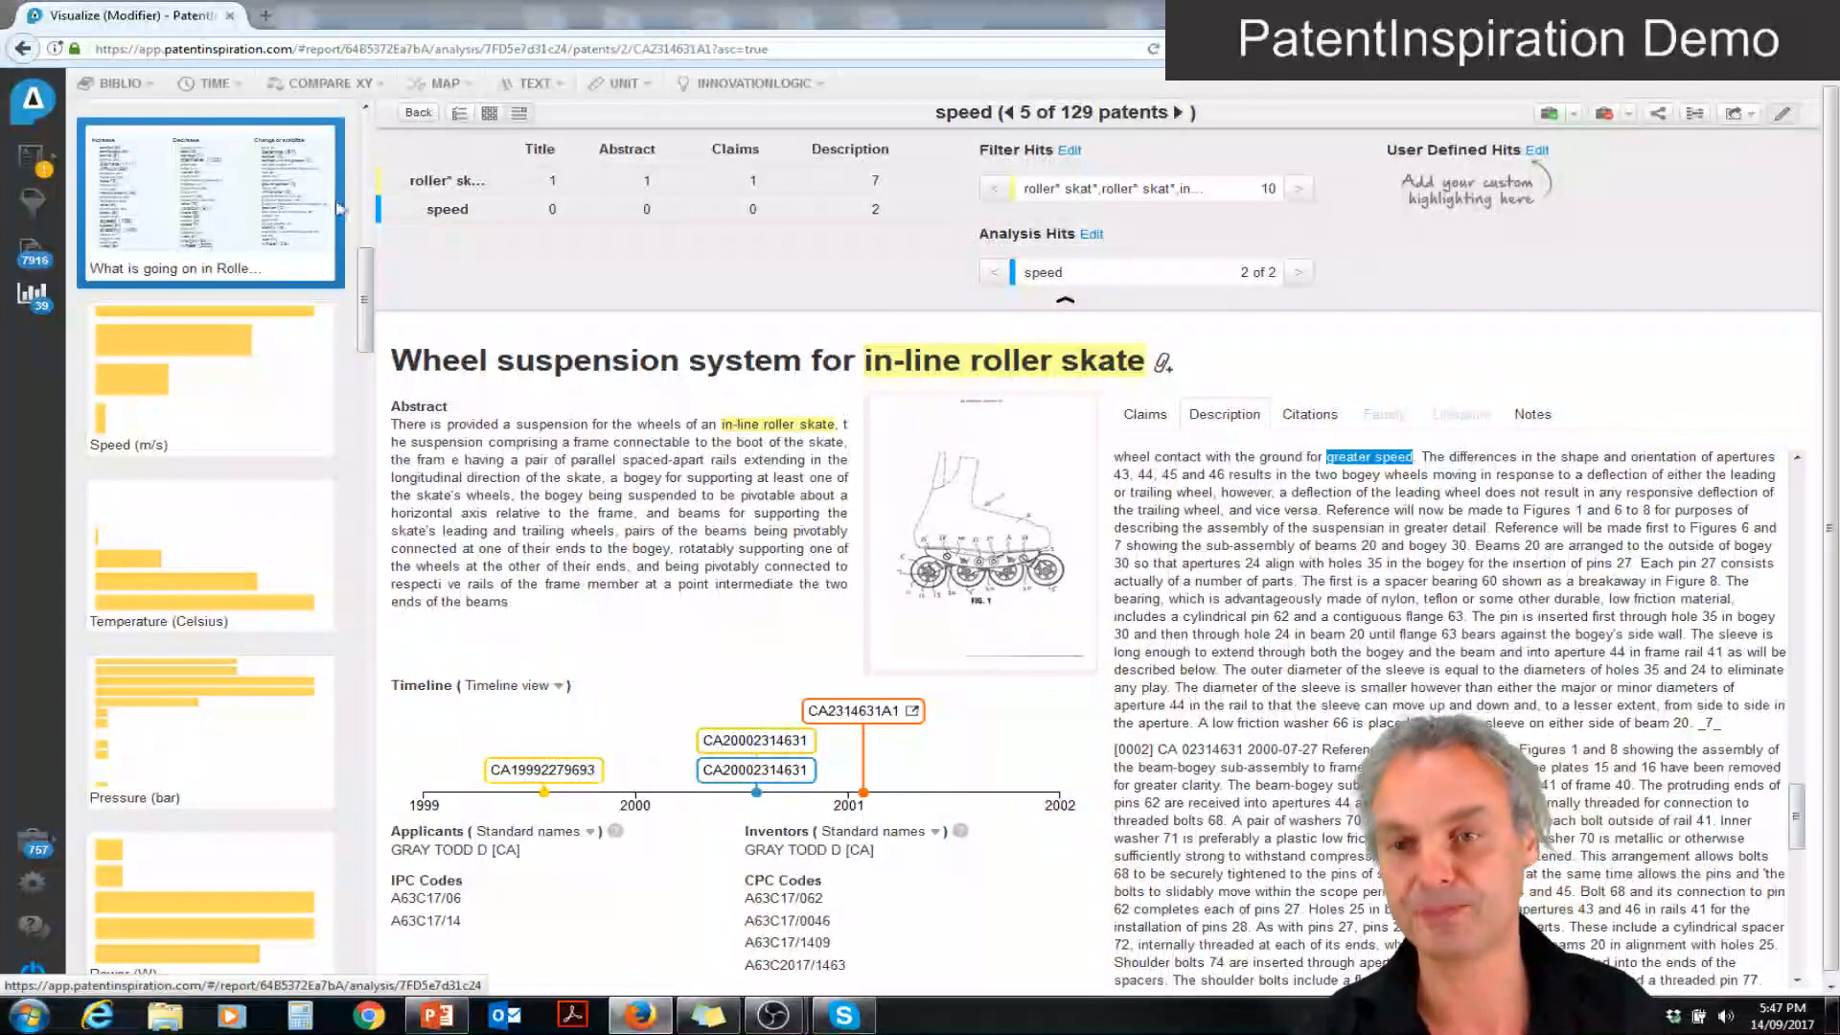
mouse_move(370, 295)
mouse_down()
mouse_move(366, 231)
mouse_move(364, 284)
mouse_up()
click(261, 271)
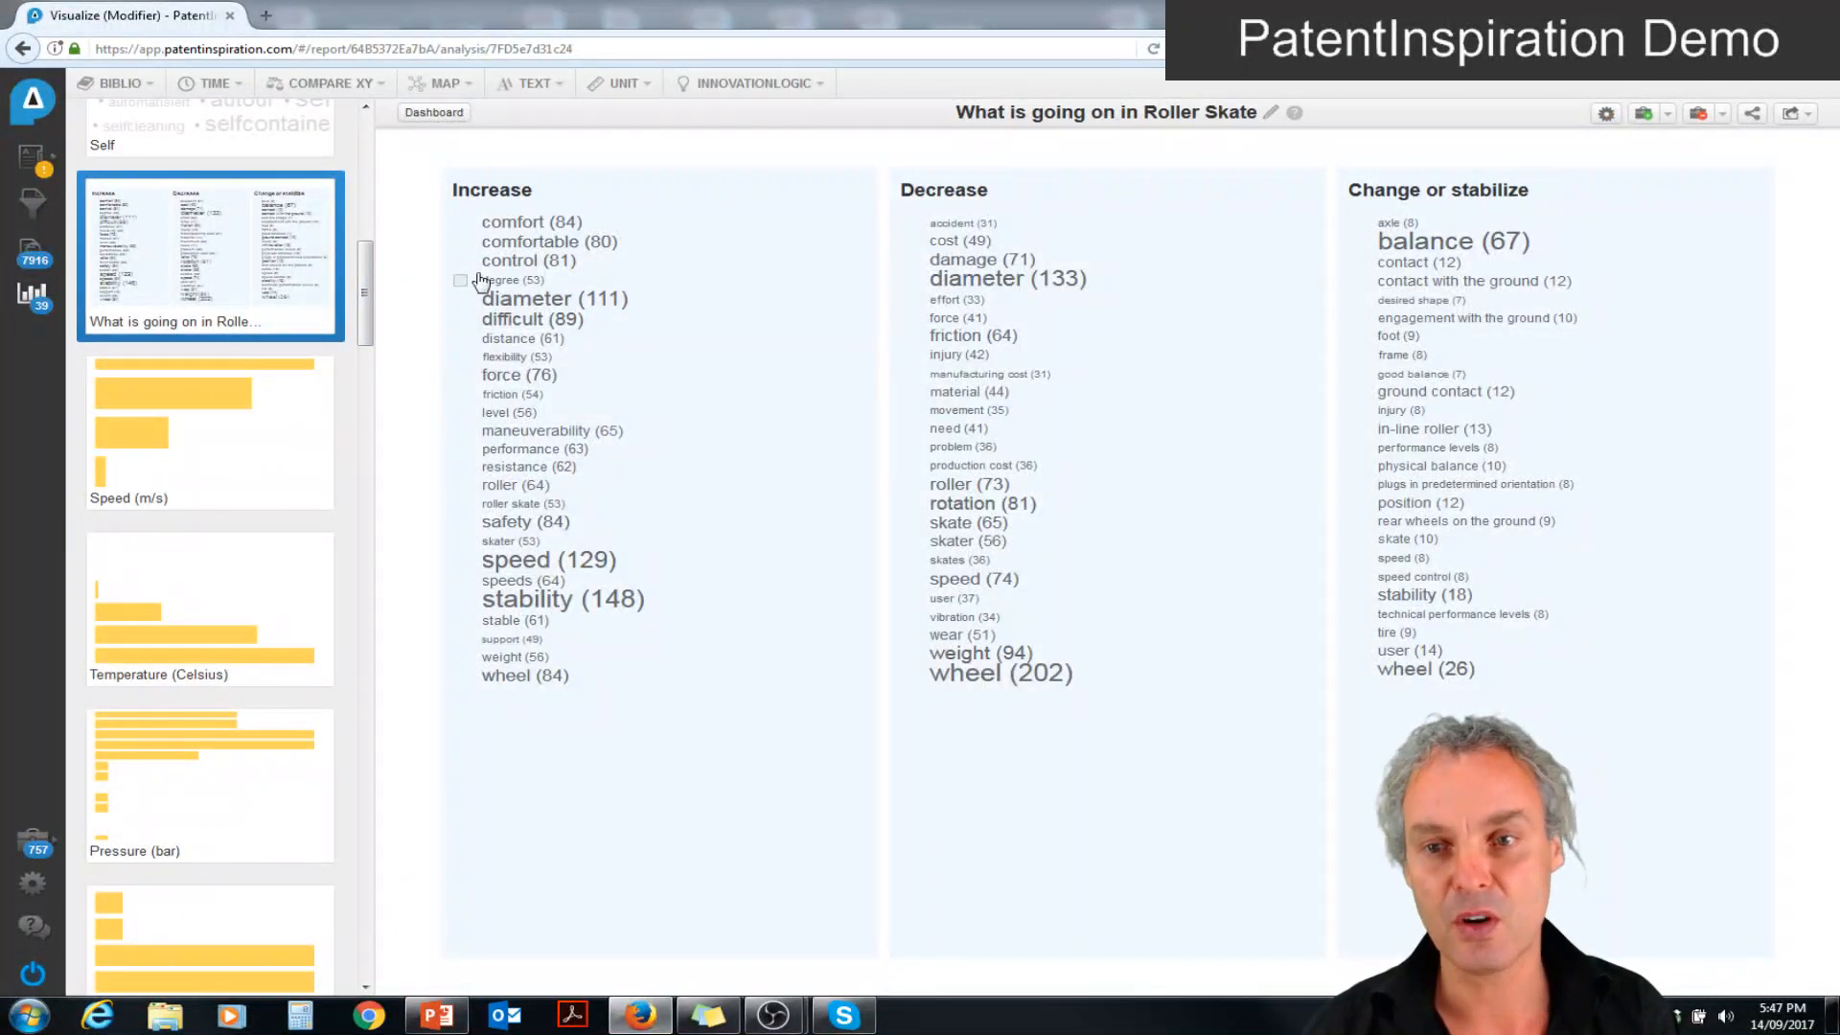
click(51, 302)
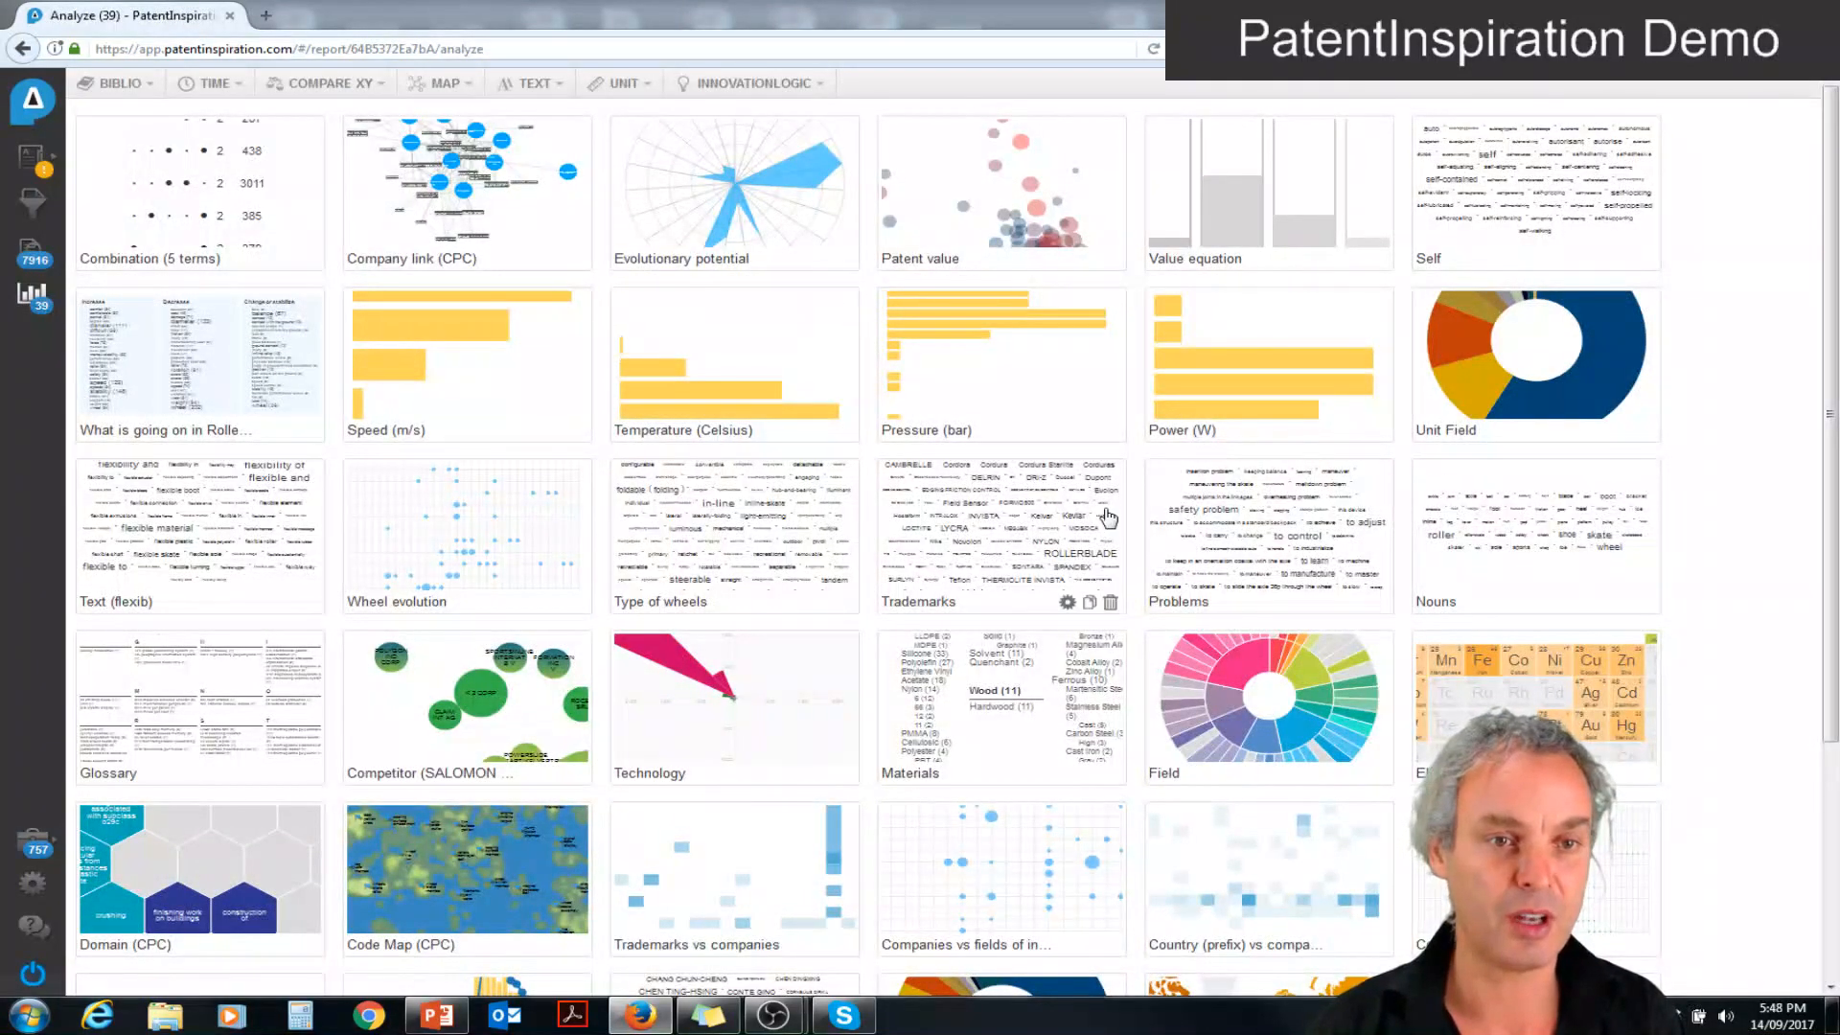
Open the Value equation analysis, examine its Performance and Harm terms, and list the patents for "cost" under Cost
click(1302, 243)
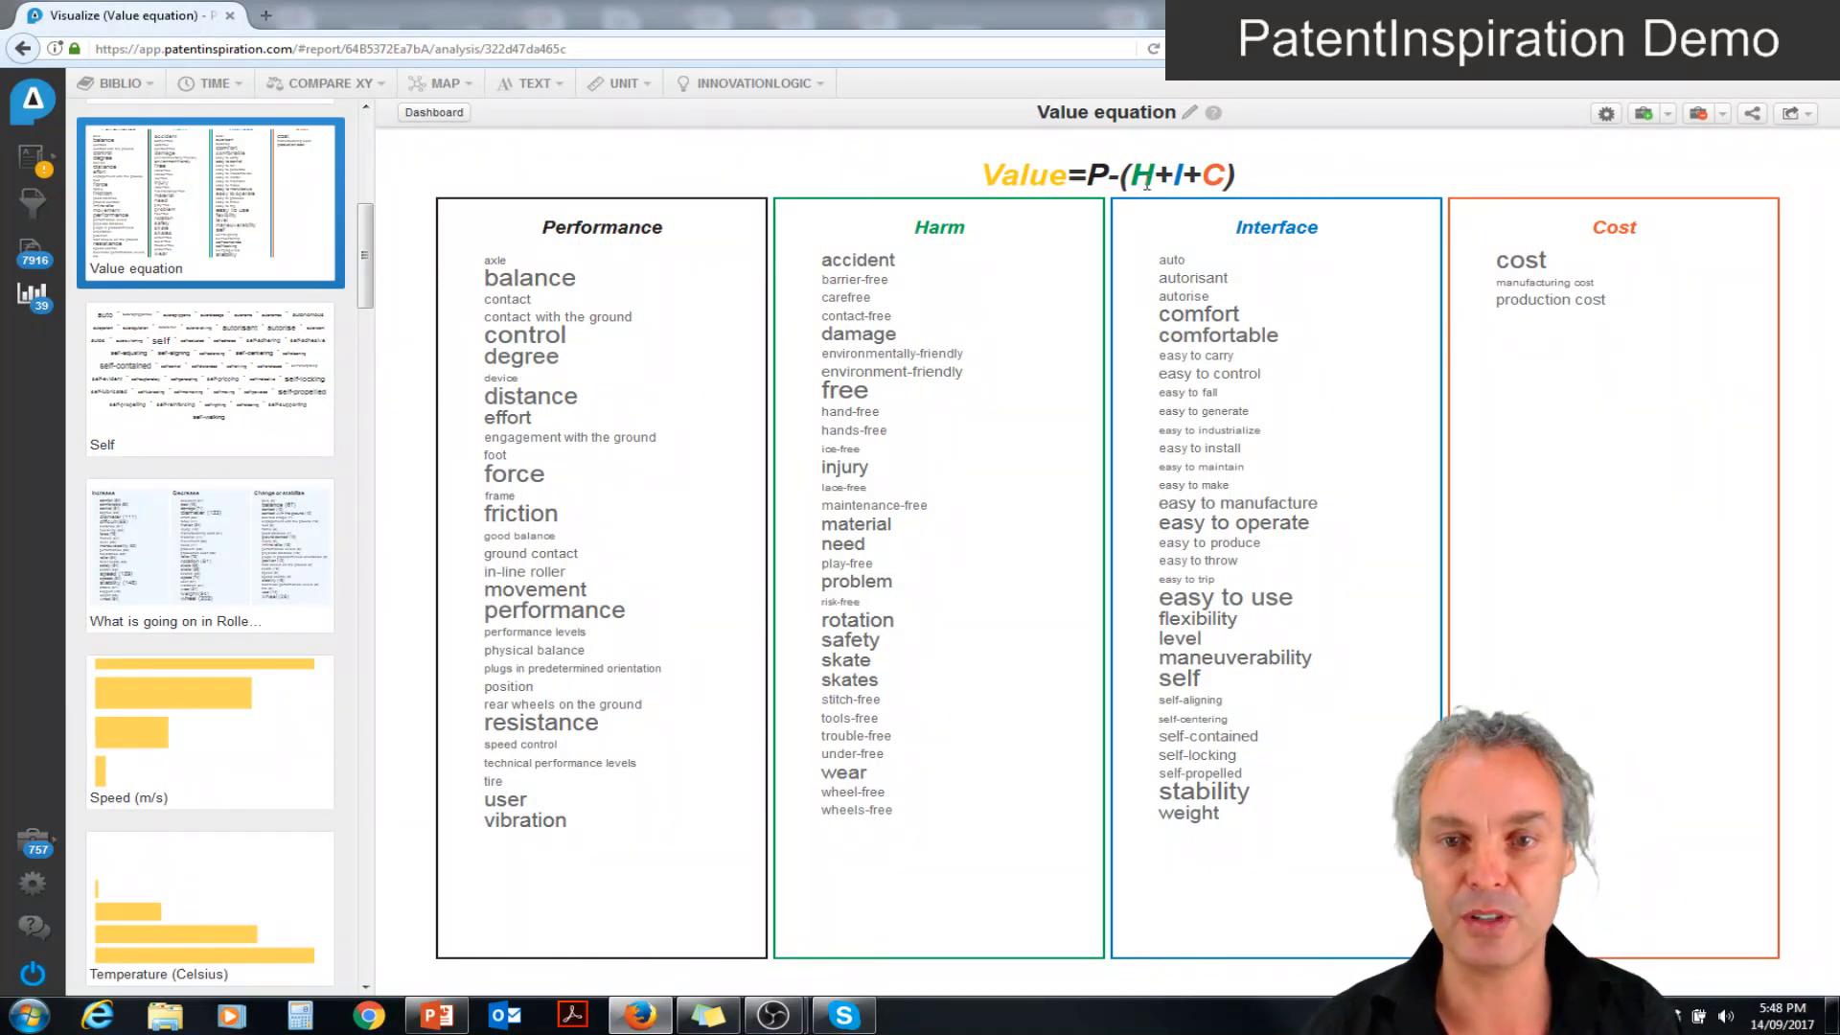
mouse_move(594, 237)
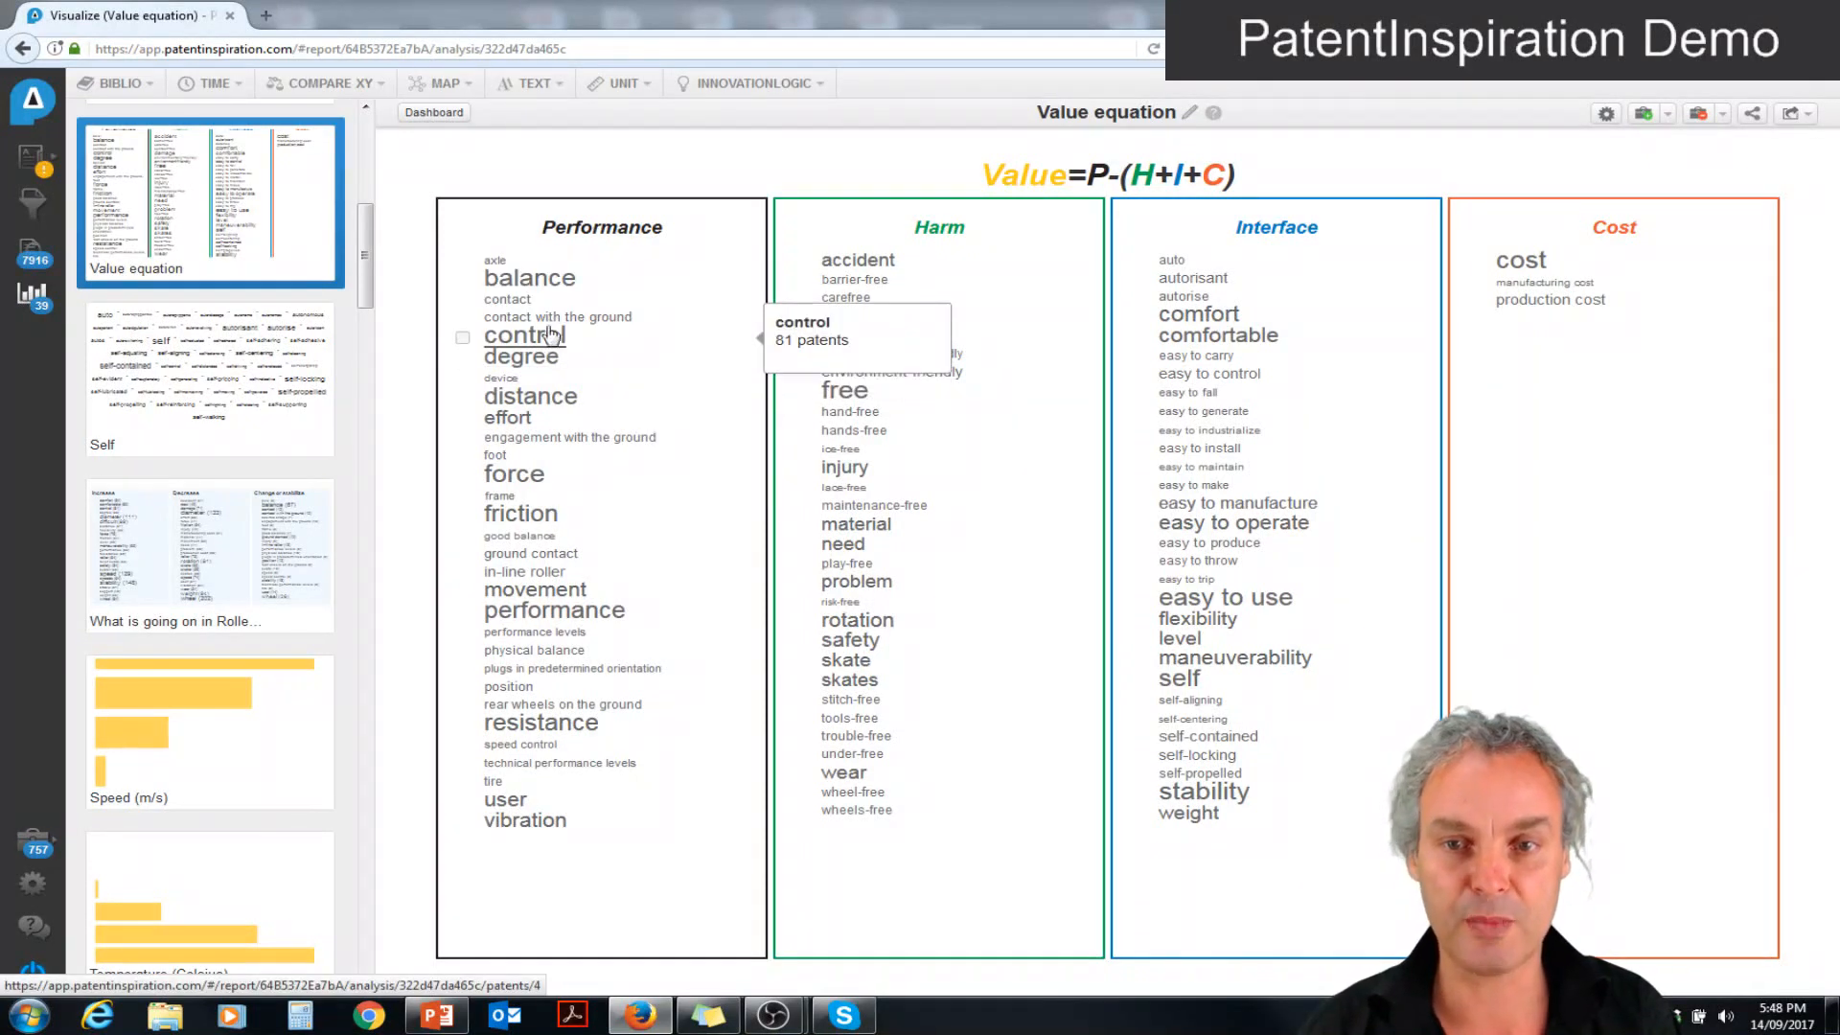
mouse_move(940, 232)
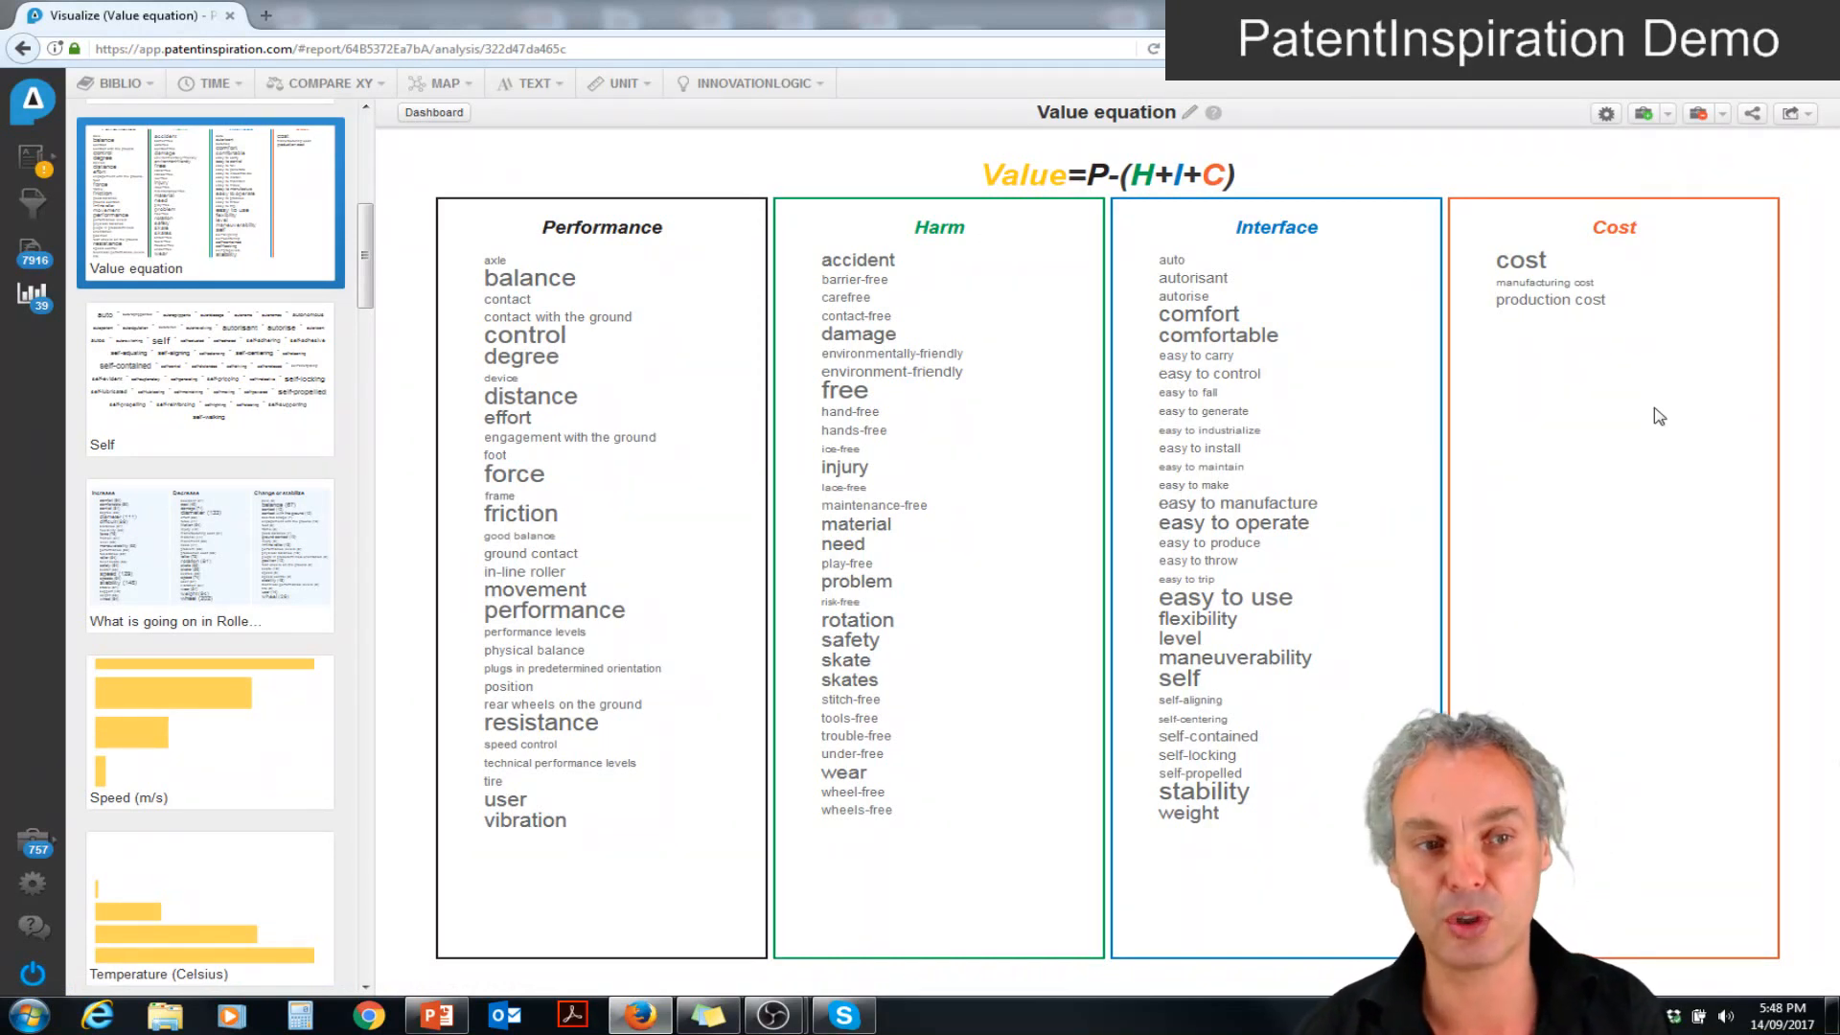
click(1524, 267)
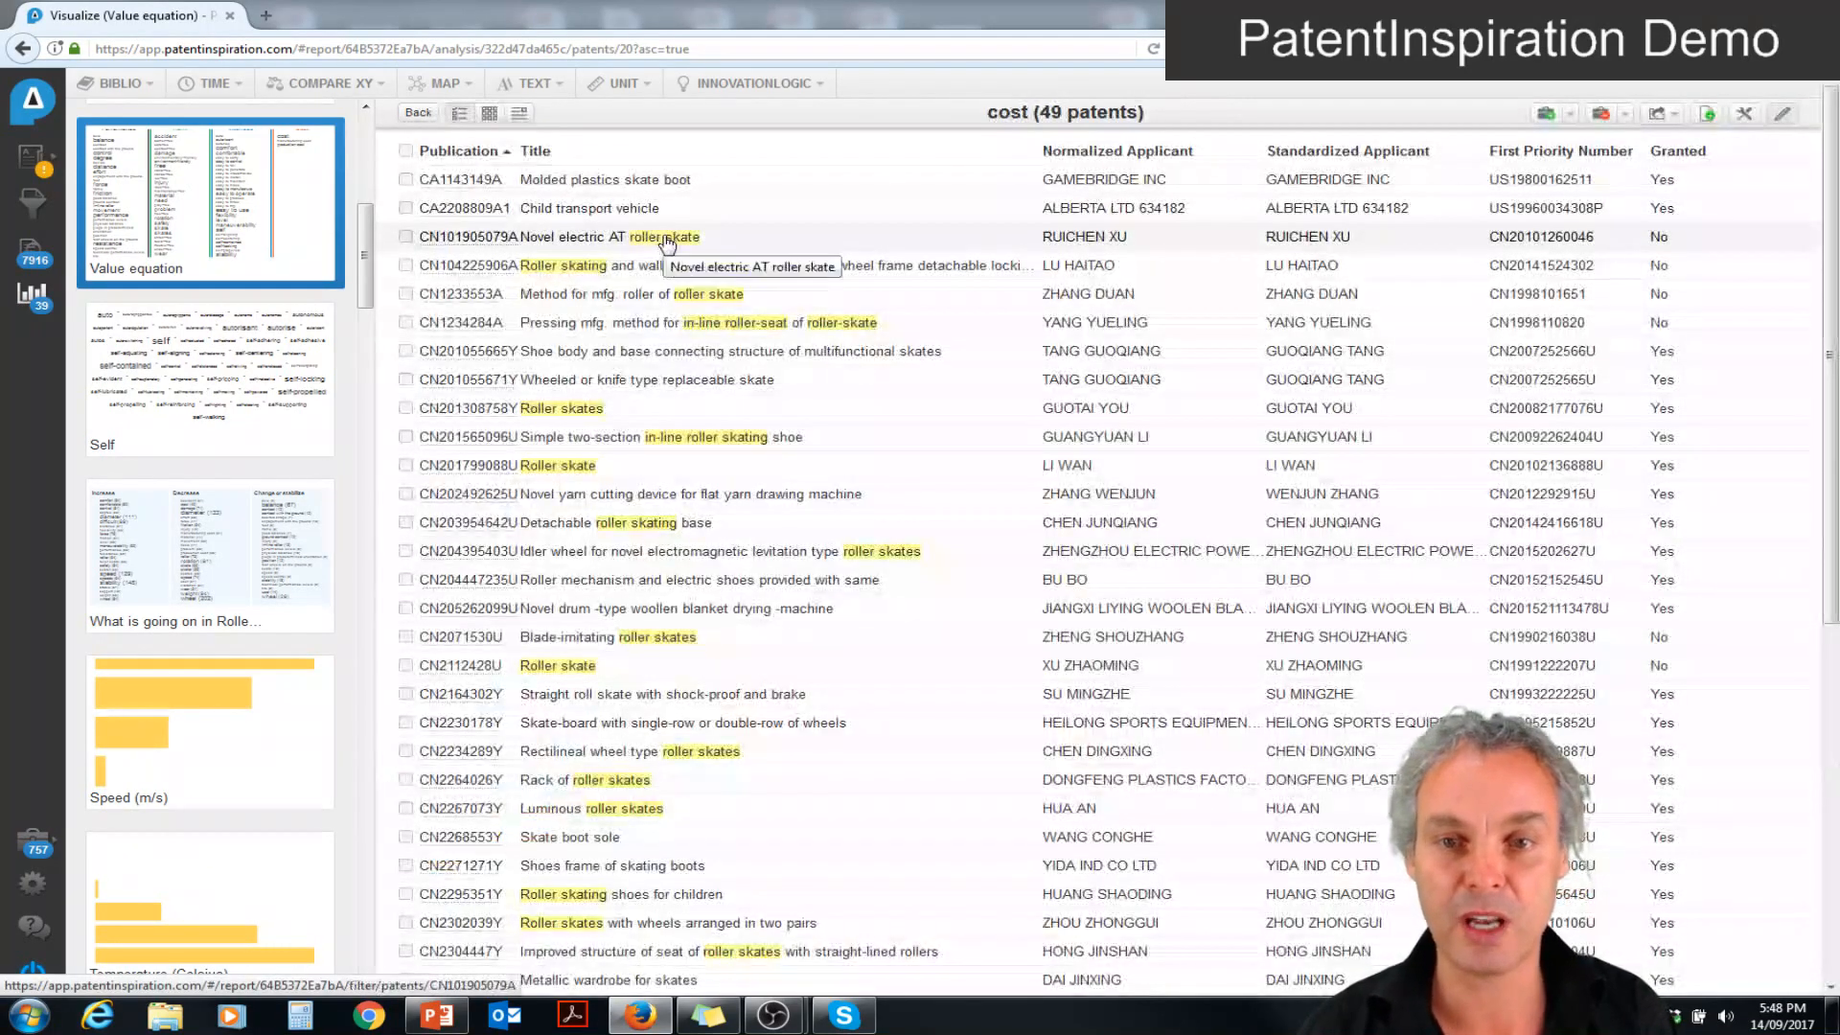
Open the patent "Novel electric AT roller skate" and go to the mention of cost in its text
click(666, 245)
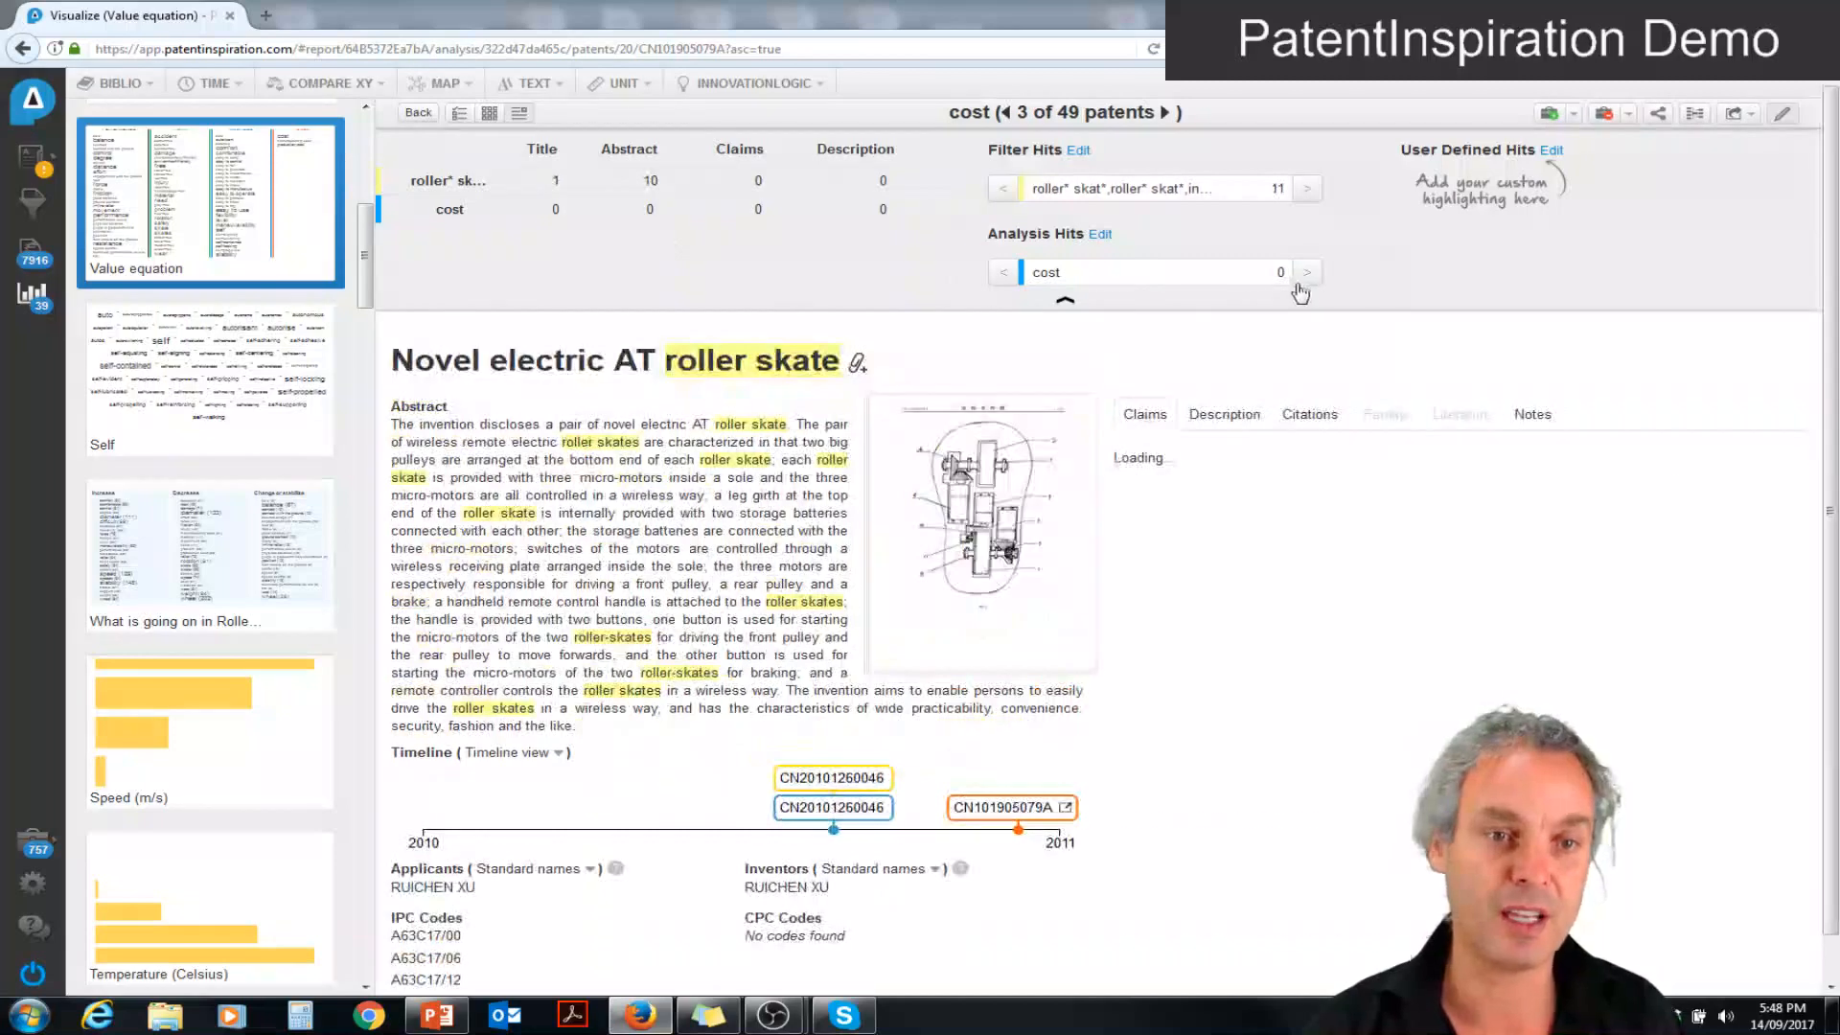
click(1305, 272)
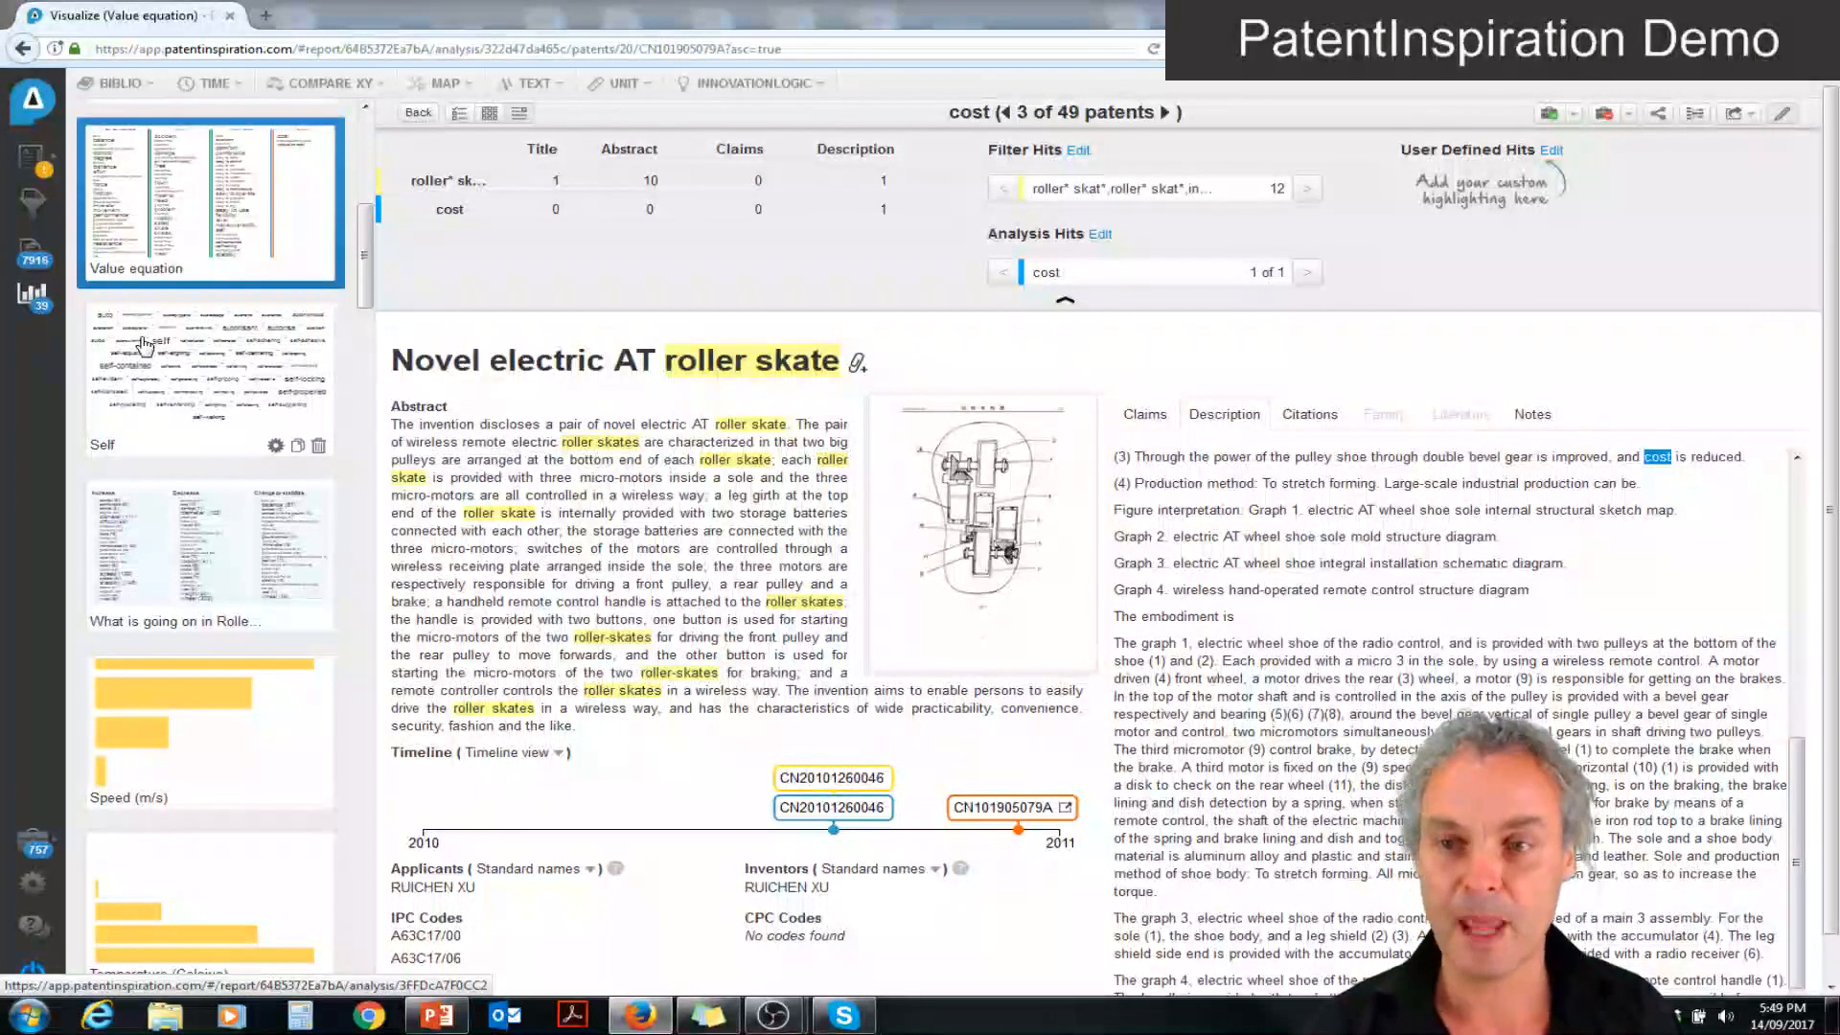
Open the Self analysis and set its word cloud to show 100 phrases
click(208, 372)
mouse_move(1275, 433)
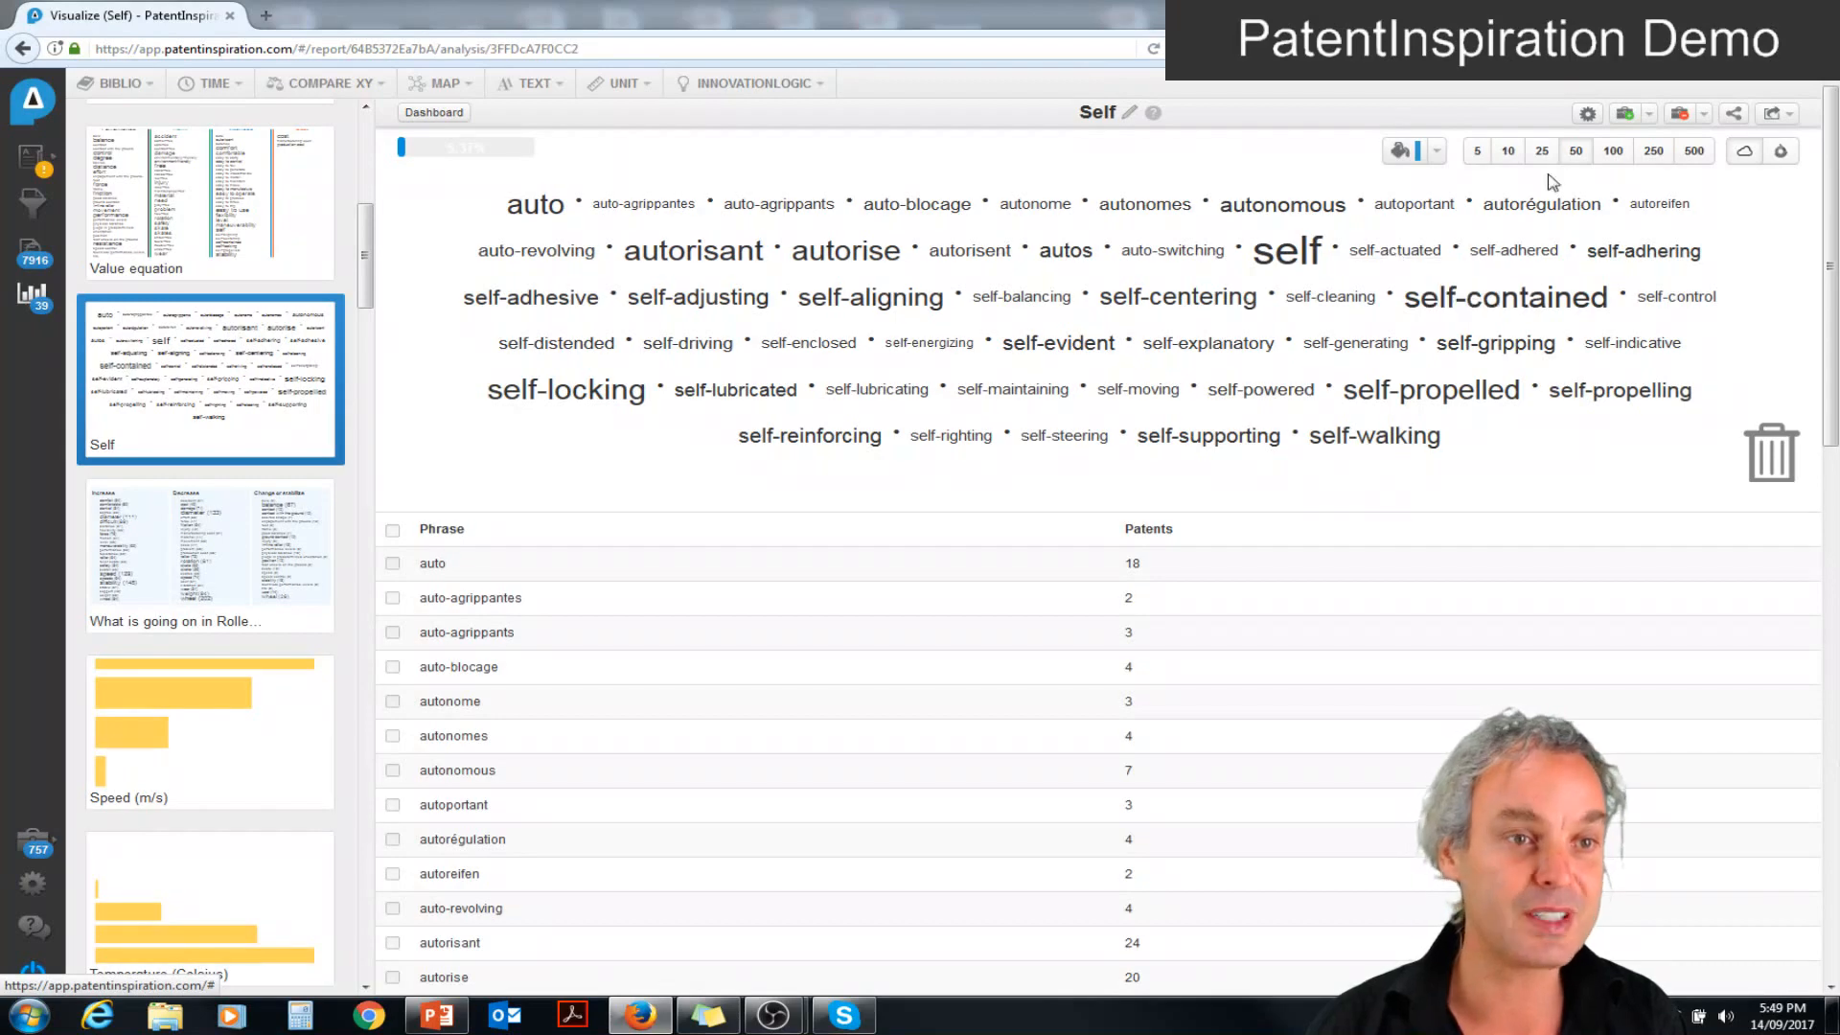
click(1616, 151)
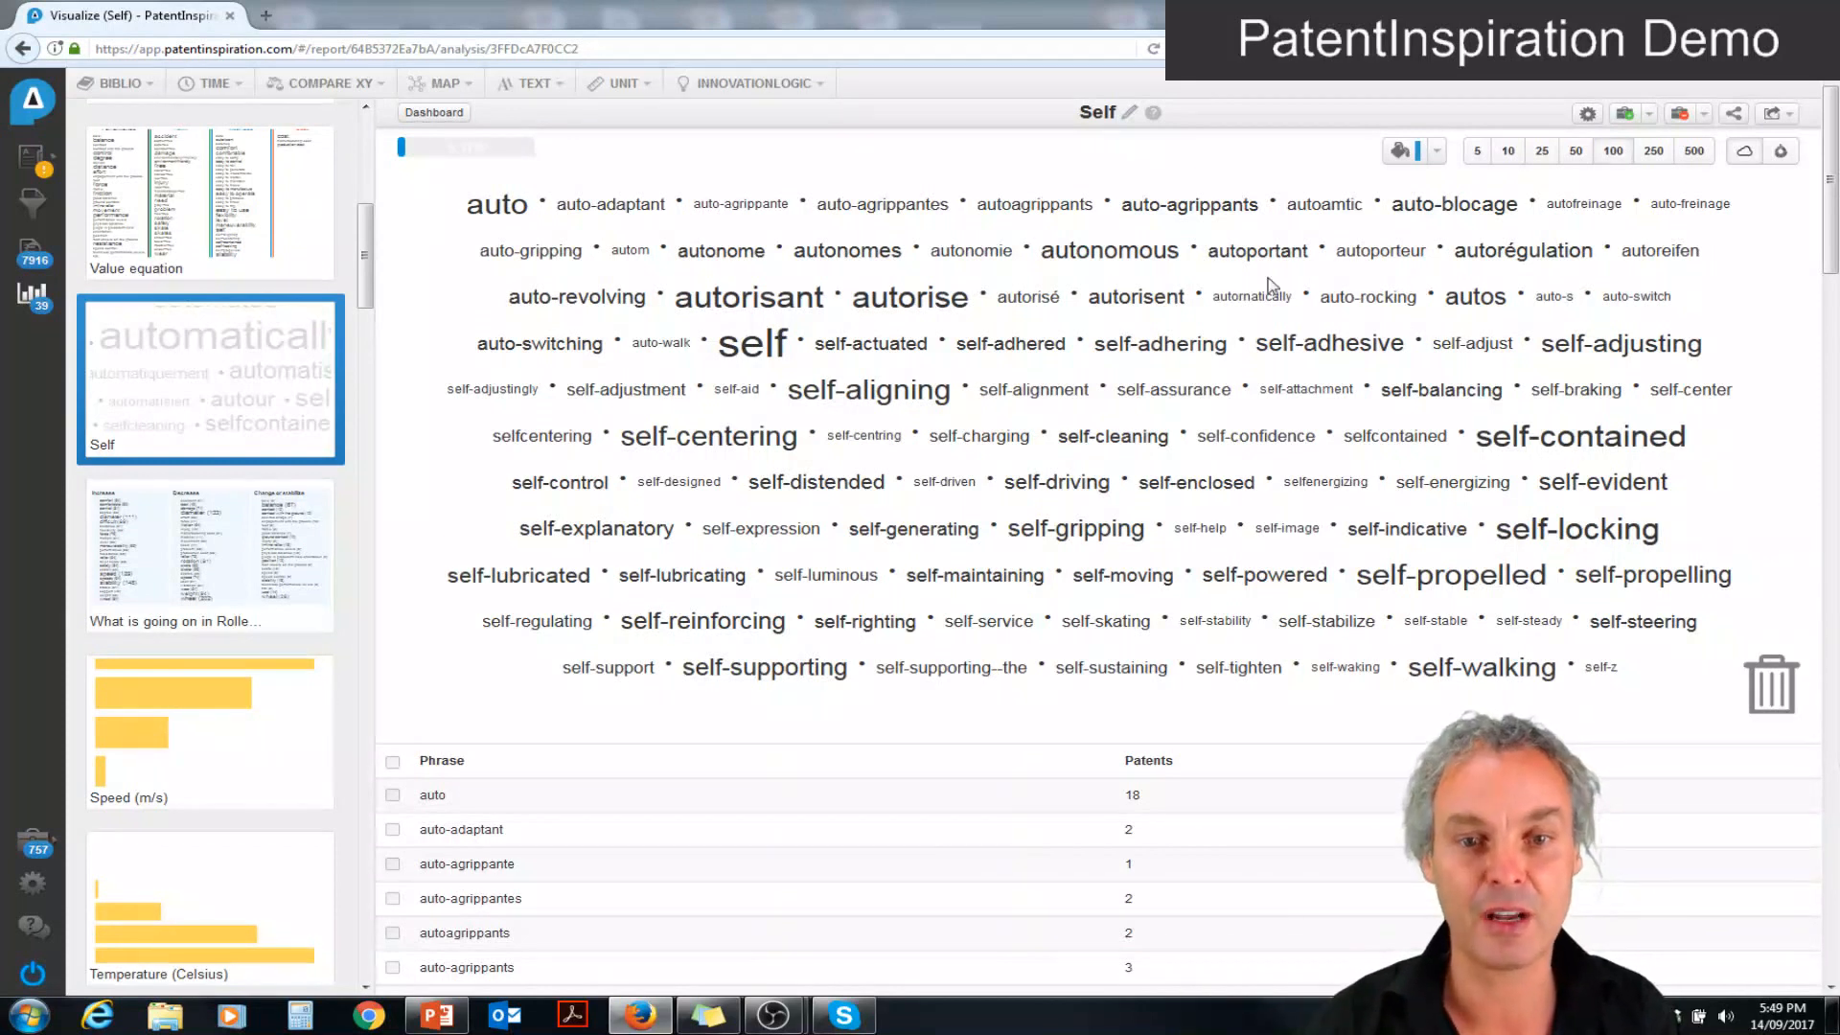
List the self-cleaning patents, view "Self-cleaning cotton pressing mechanism with adjustable outer diameter", and return to the analyses overview
mouse_move(1067, 440)
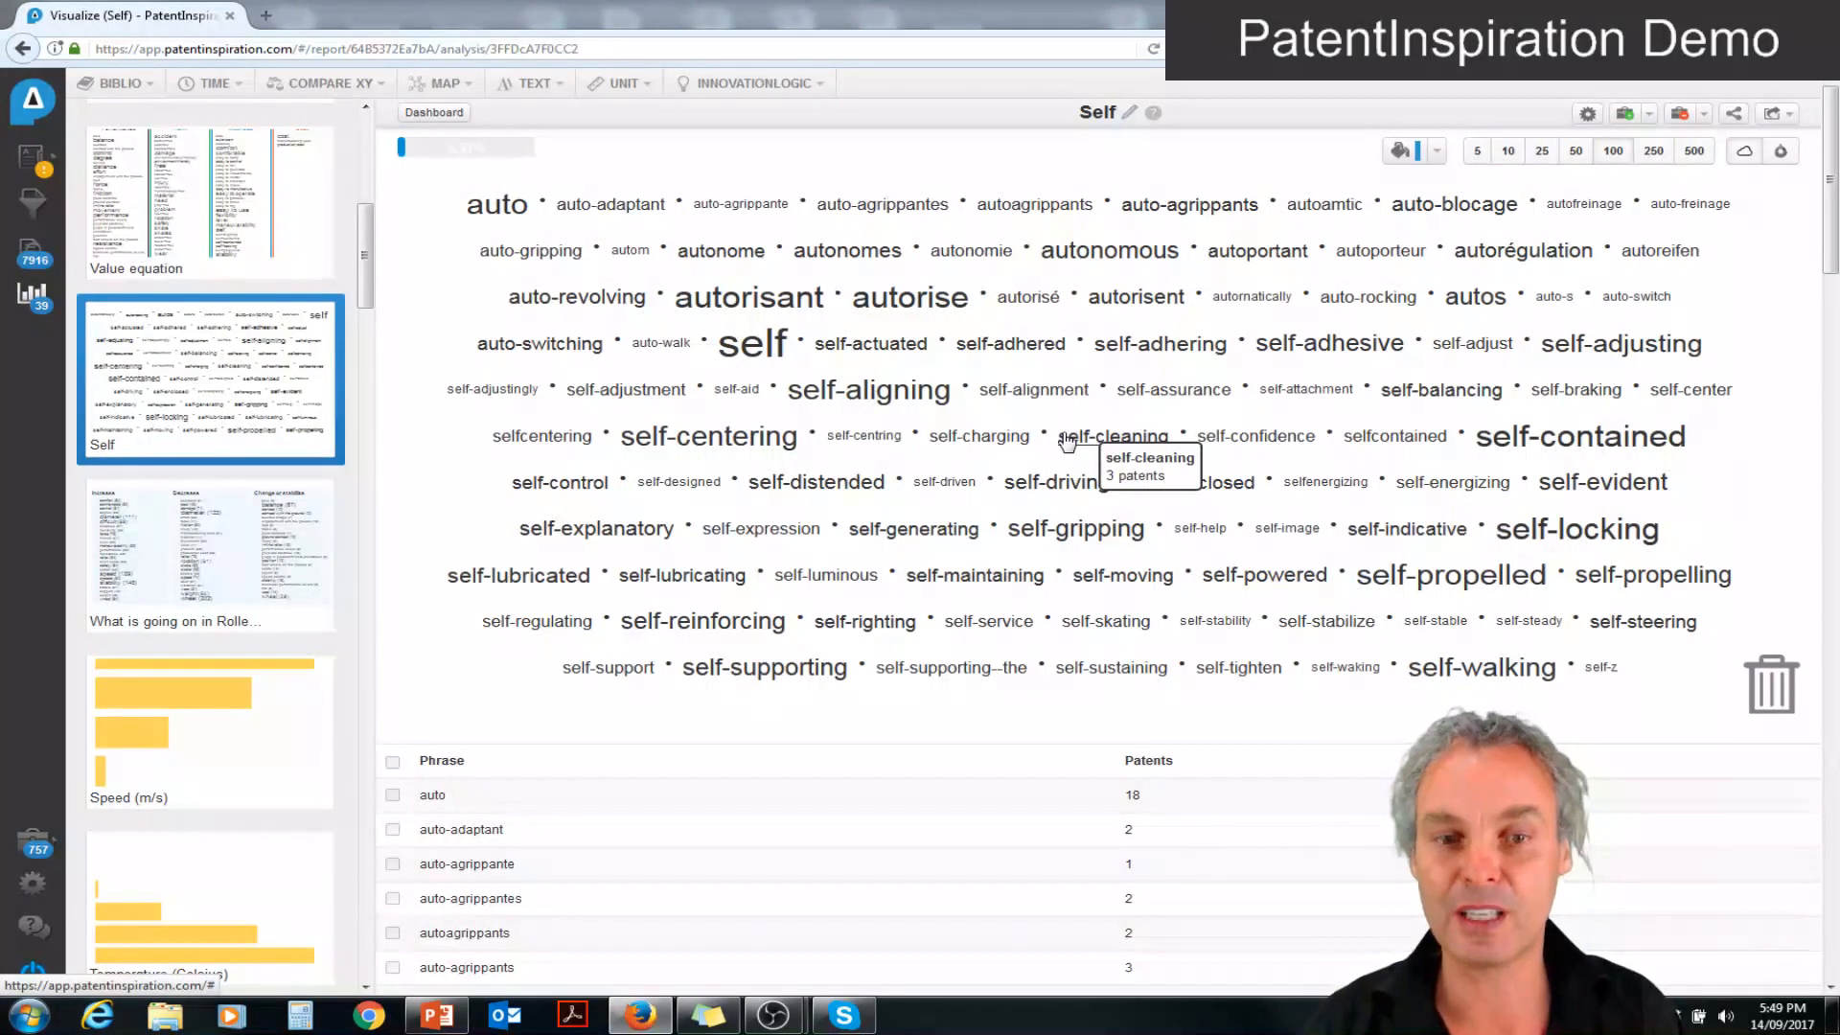
click(1066, 441)
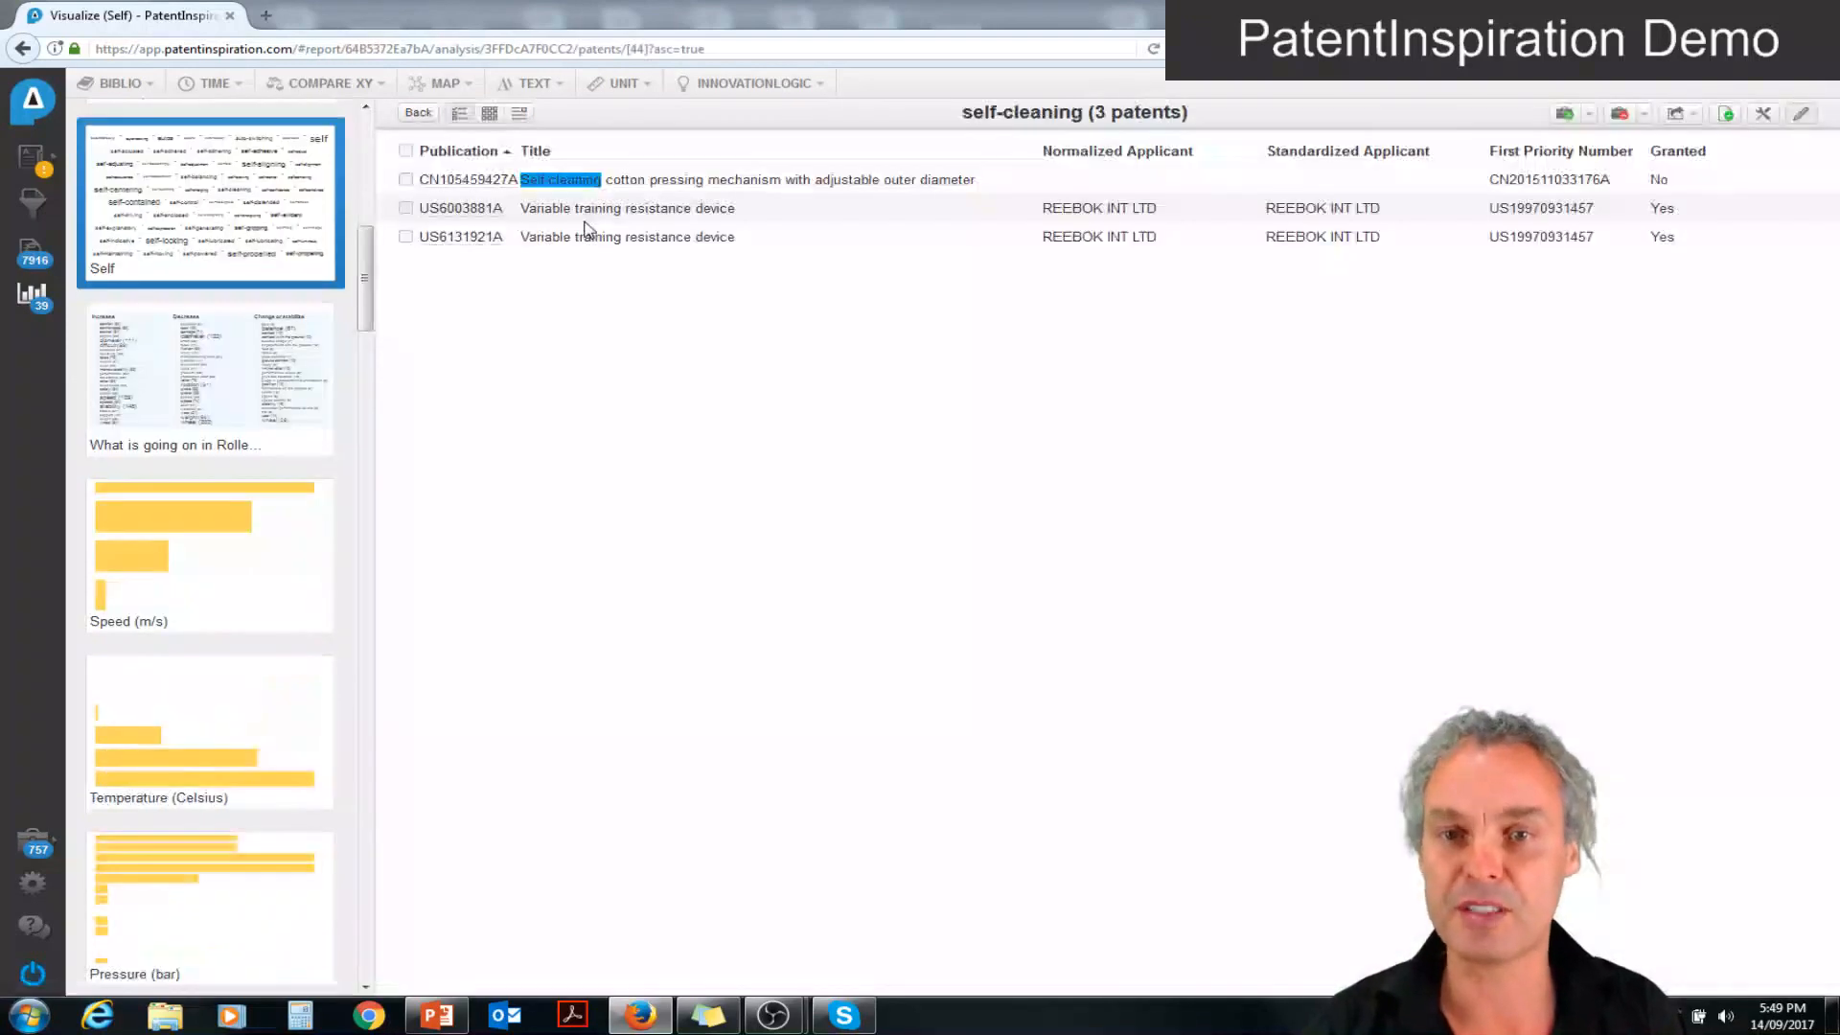
click(643, 184)
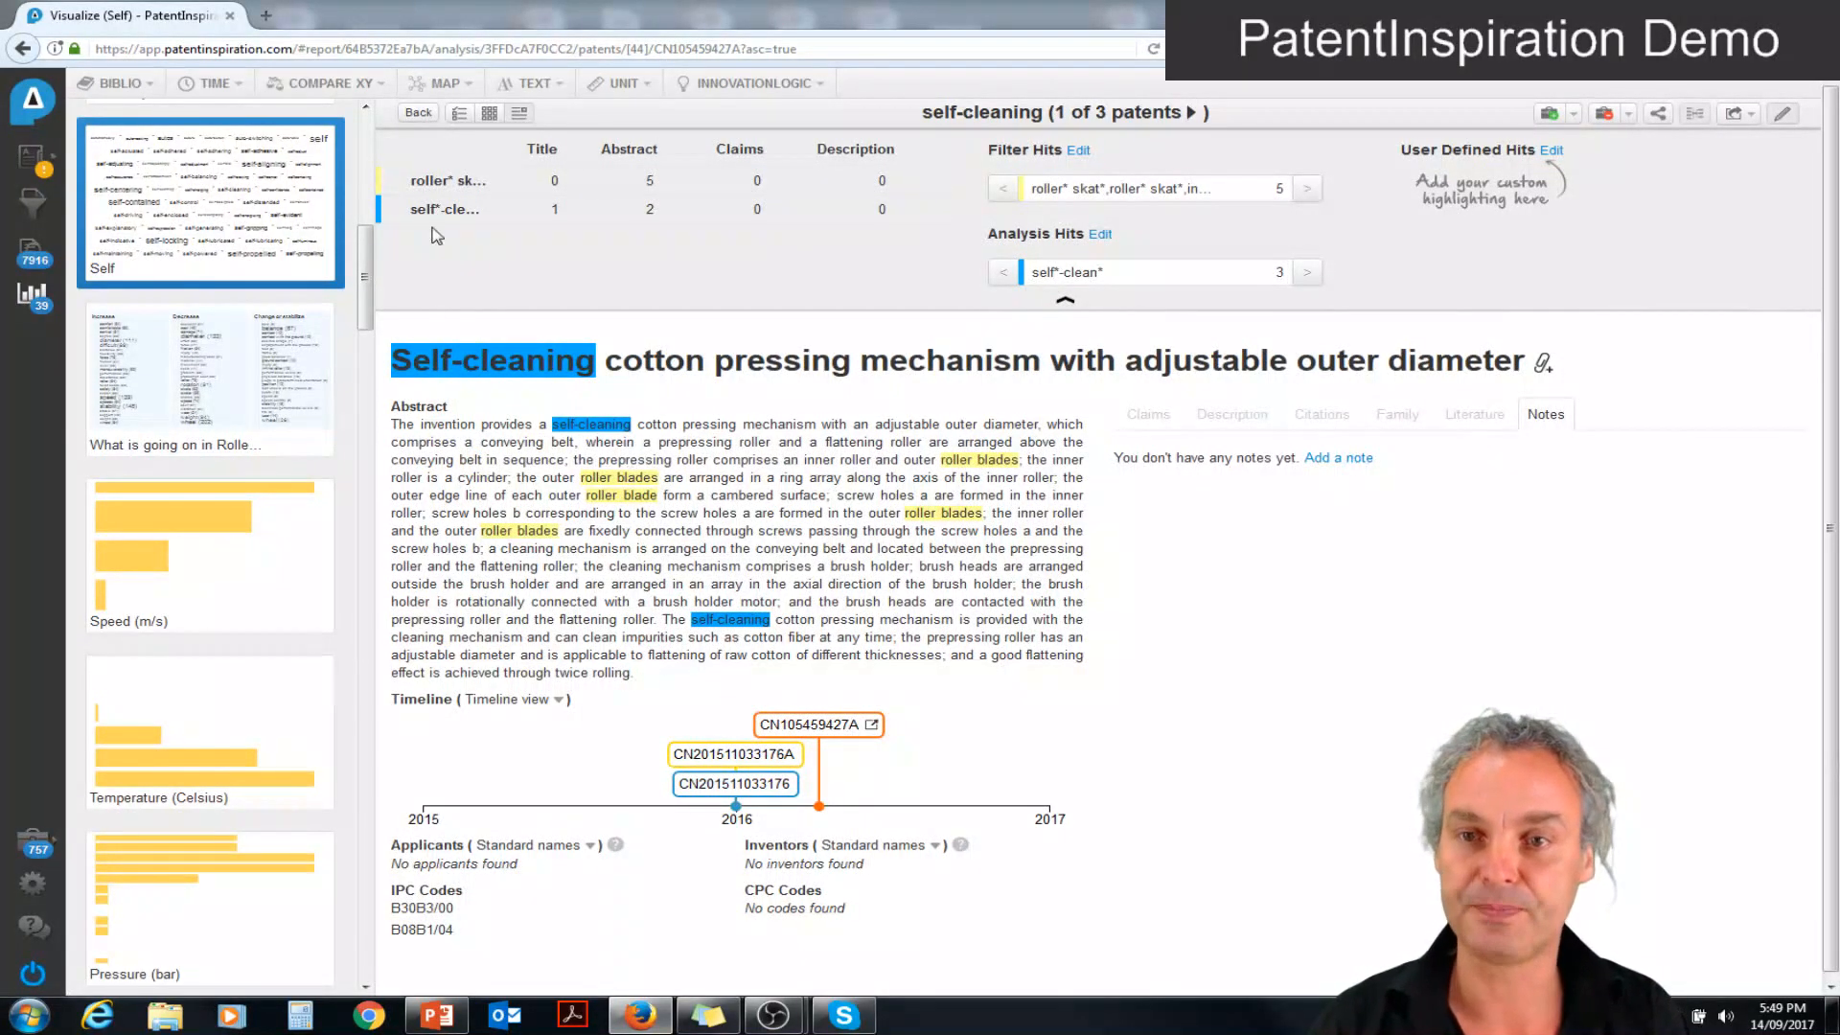
click(417, 113)
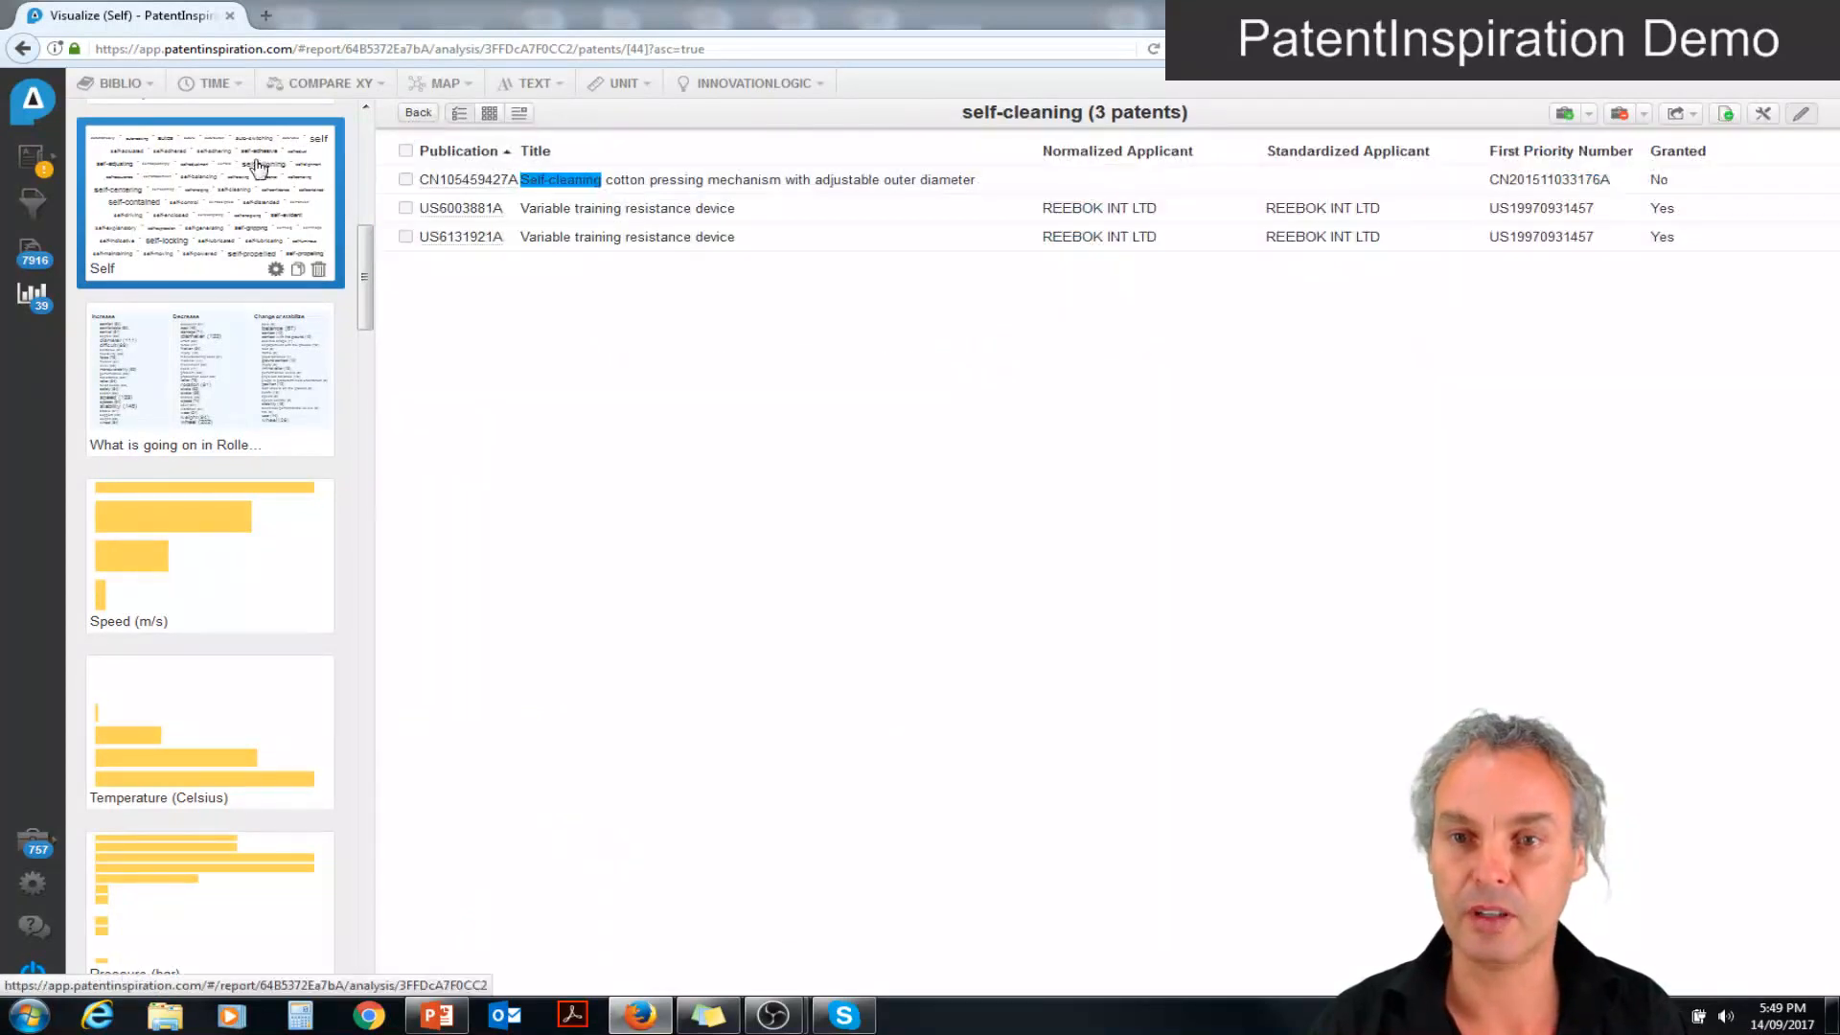
click(33, 295)
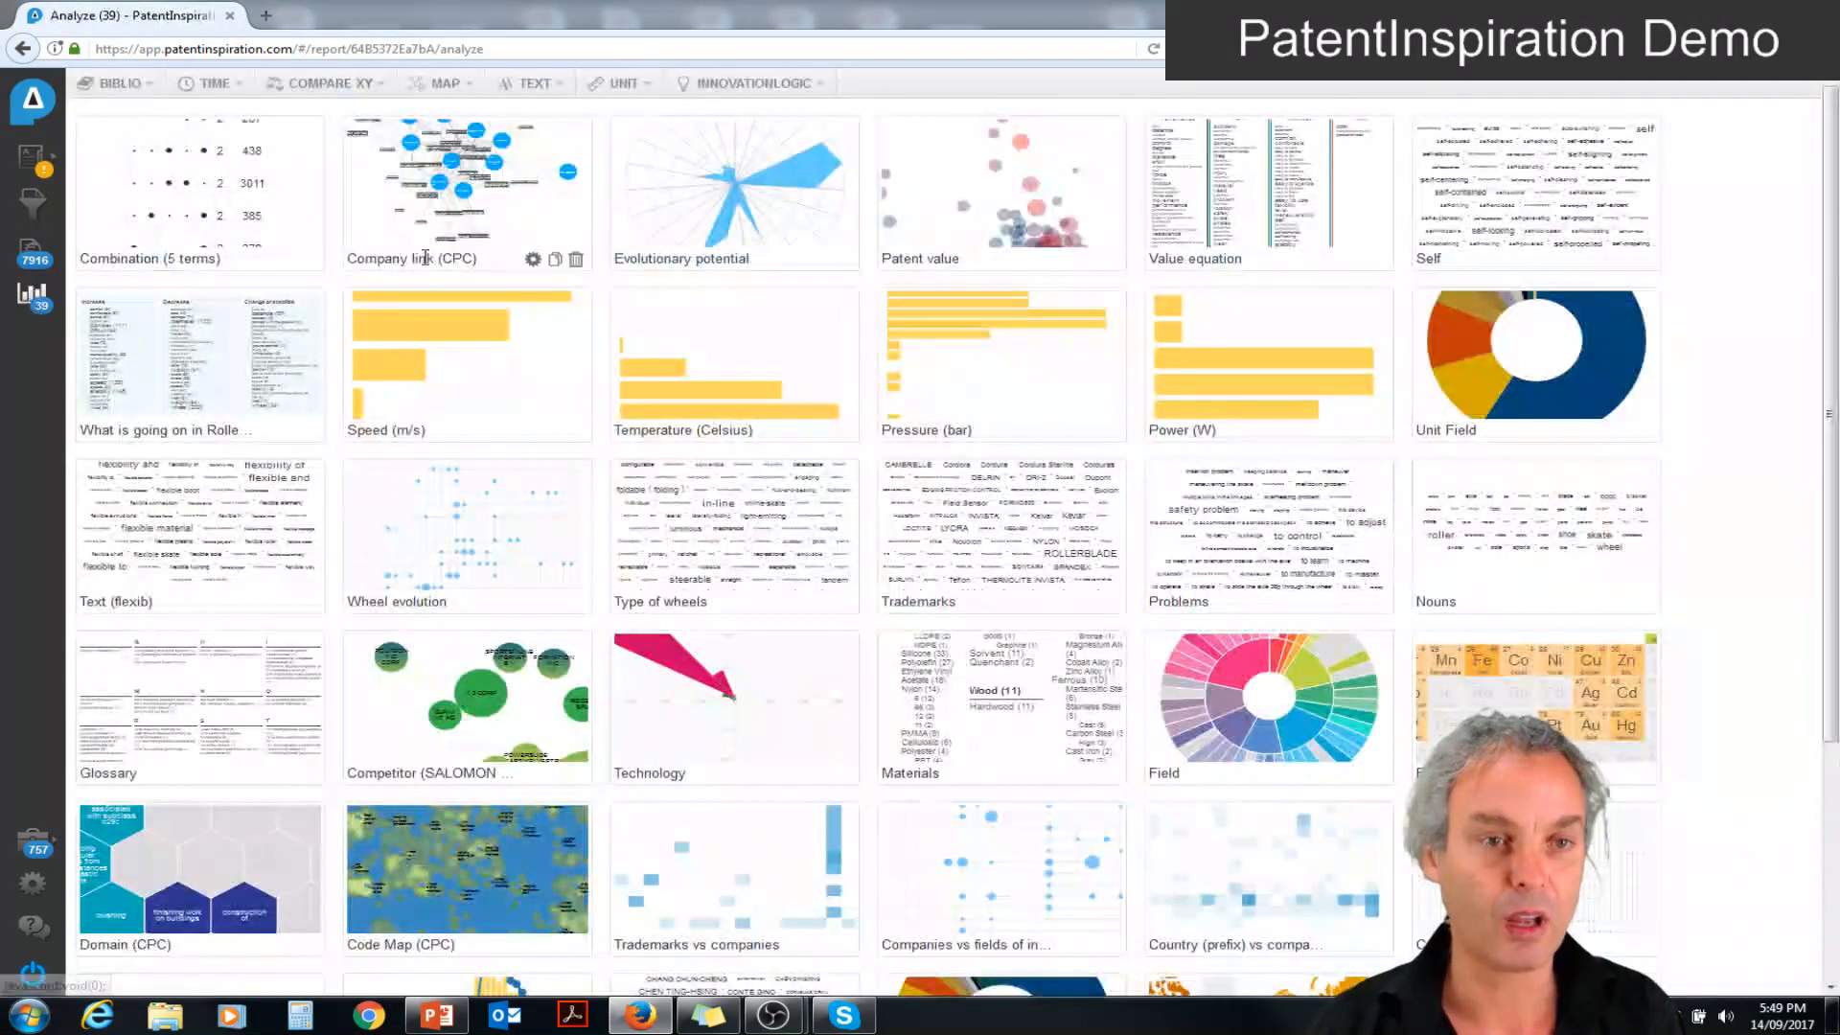
Open the Patent value analysis and view K 2 Corp's "In-line roller skate" patent US5437466A from the chart
click(961, 194)
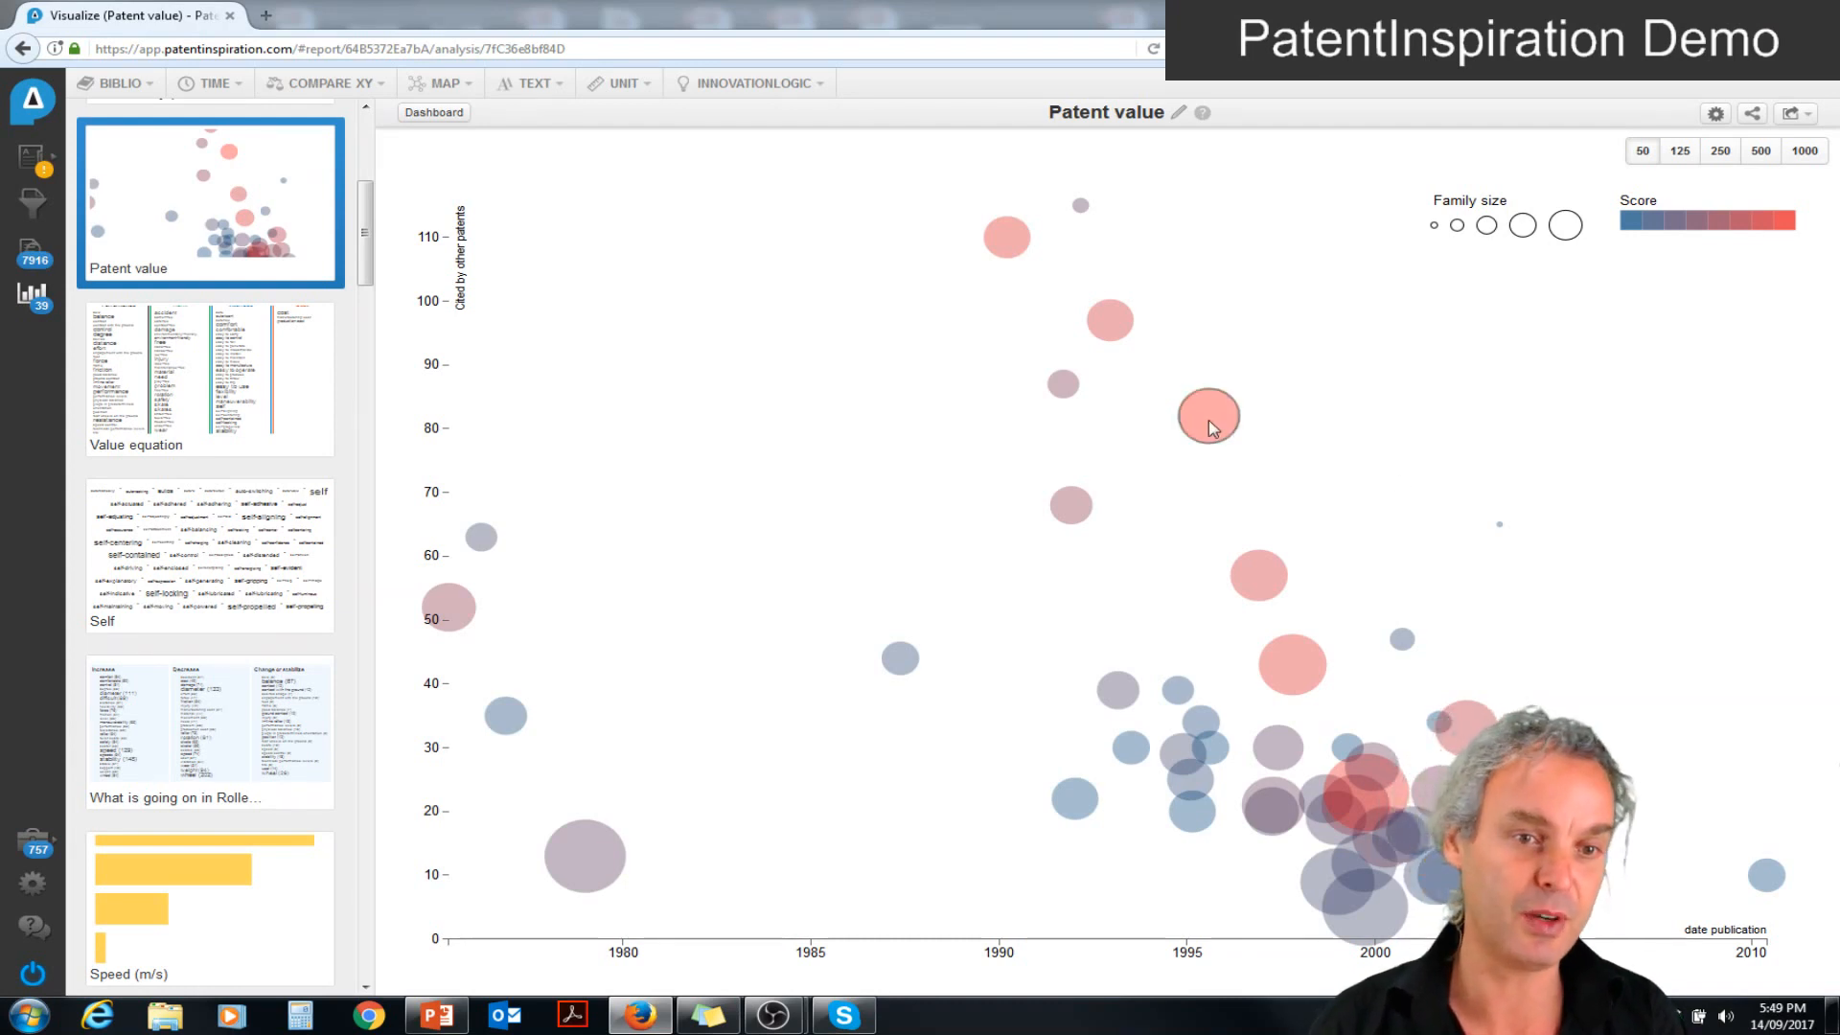
mouse_move(1209, 421)
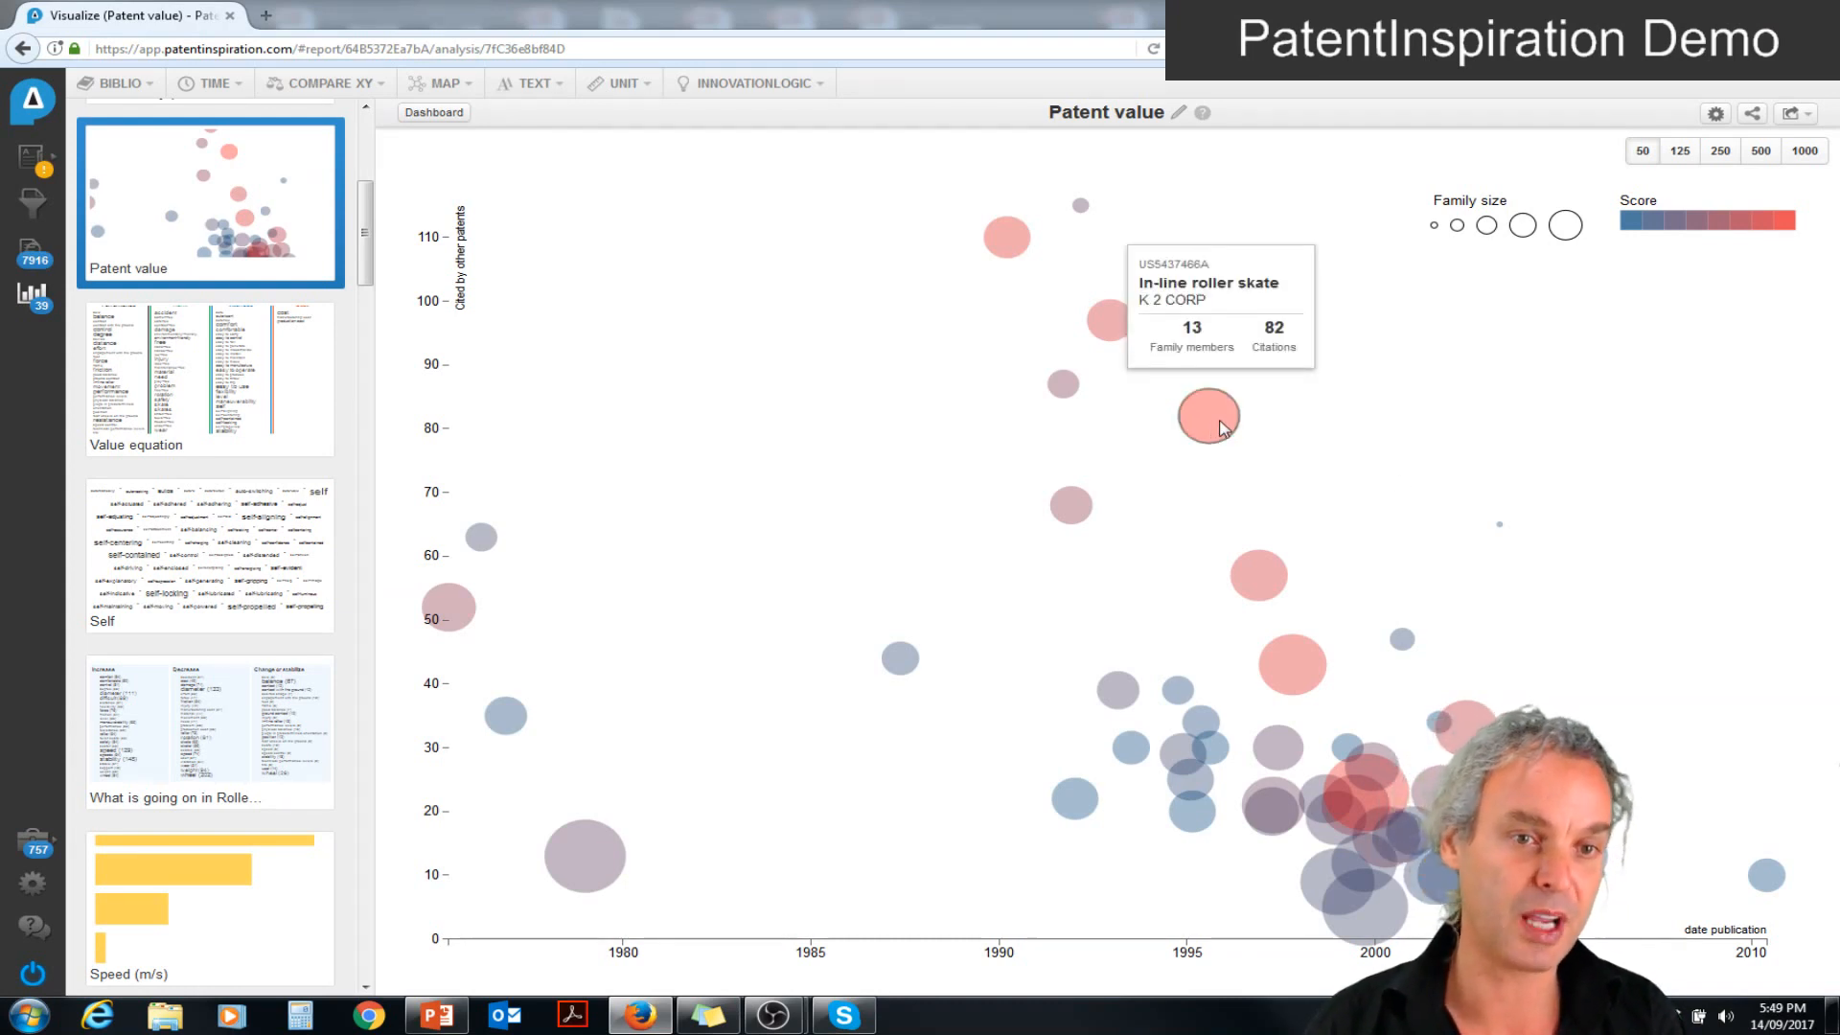
click(1221, 428)
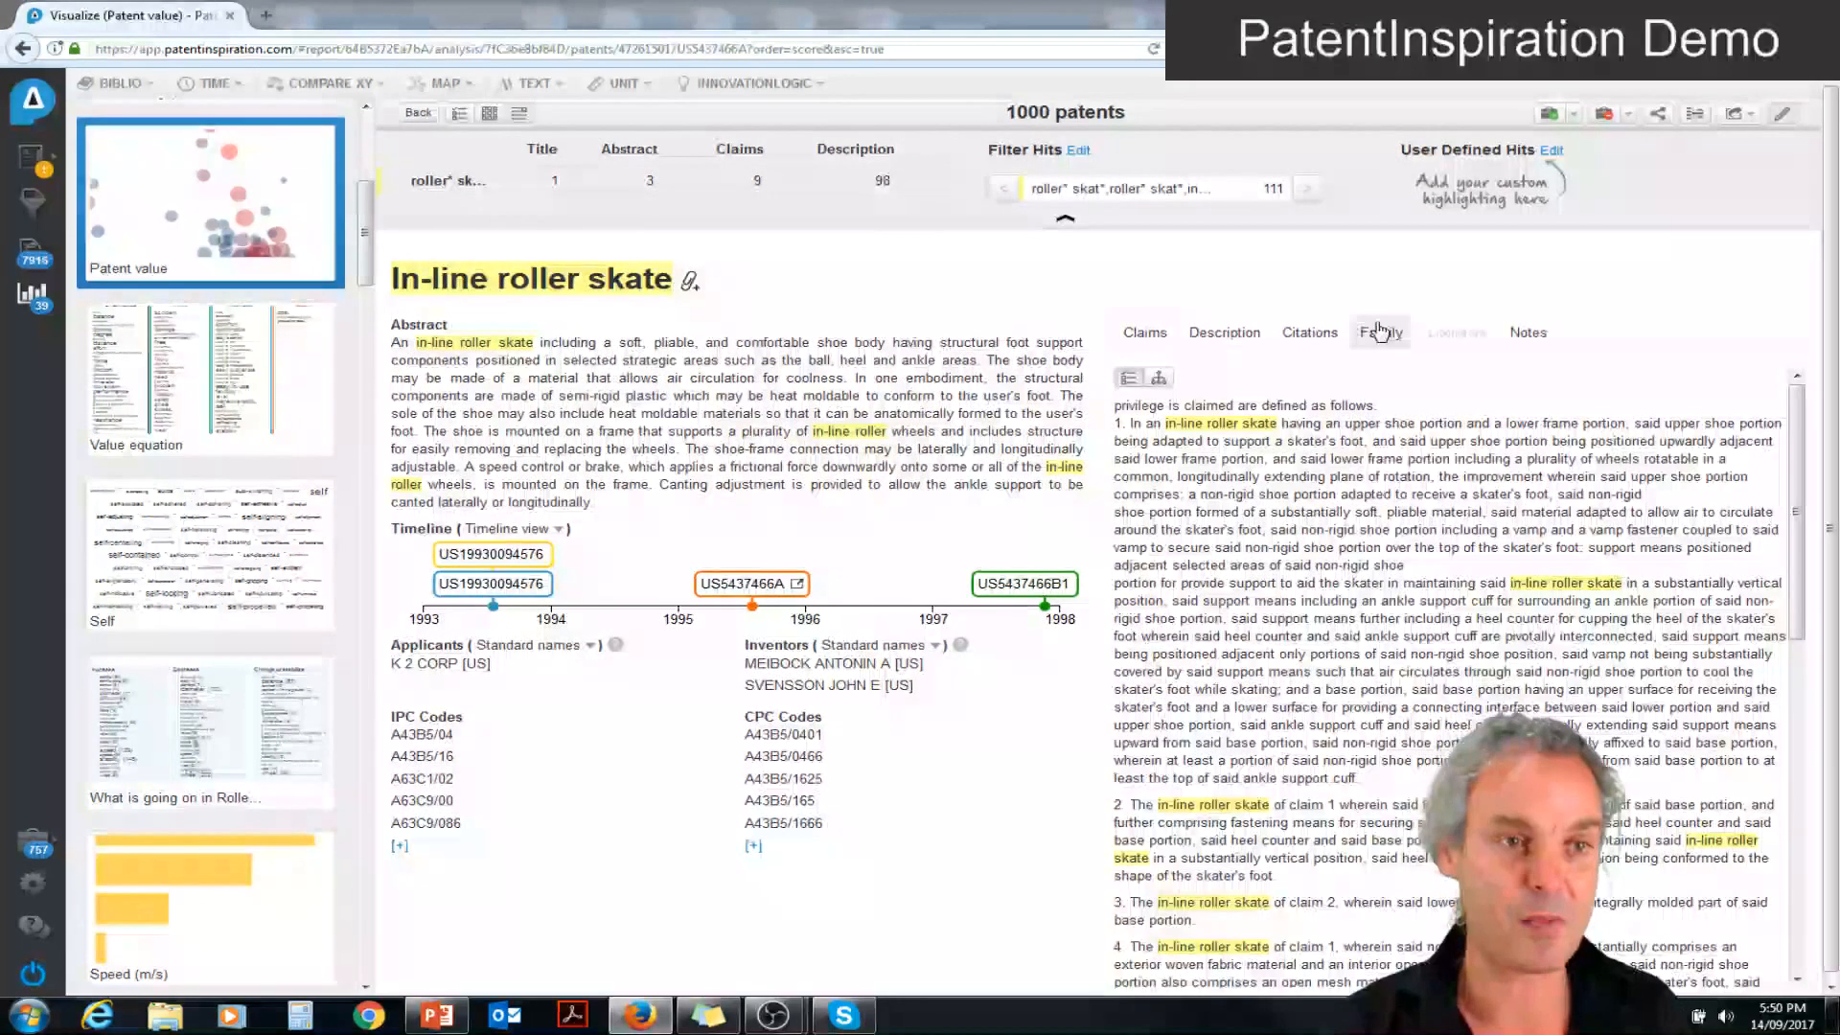
Examine the patent's citations in the Citation Explorer as a tree and by 1, 5 and 10 years, then close it
click(1695, 115)
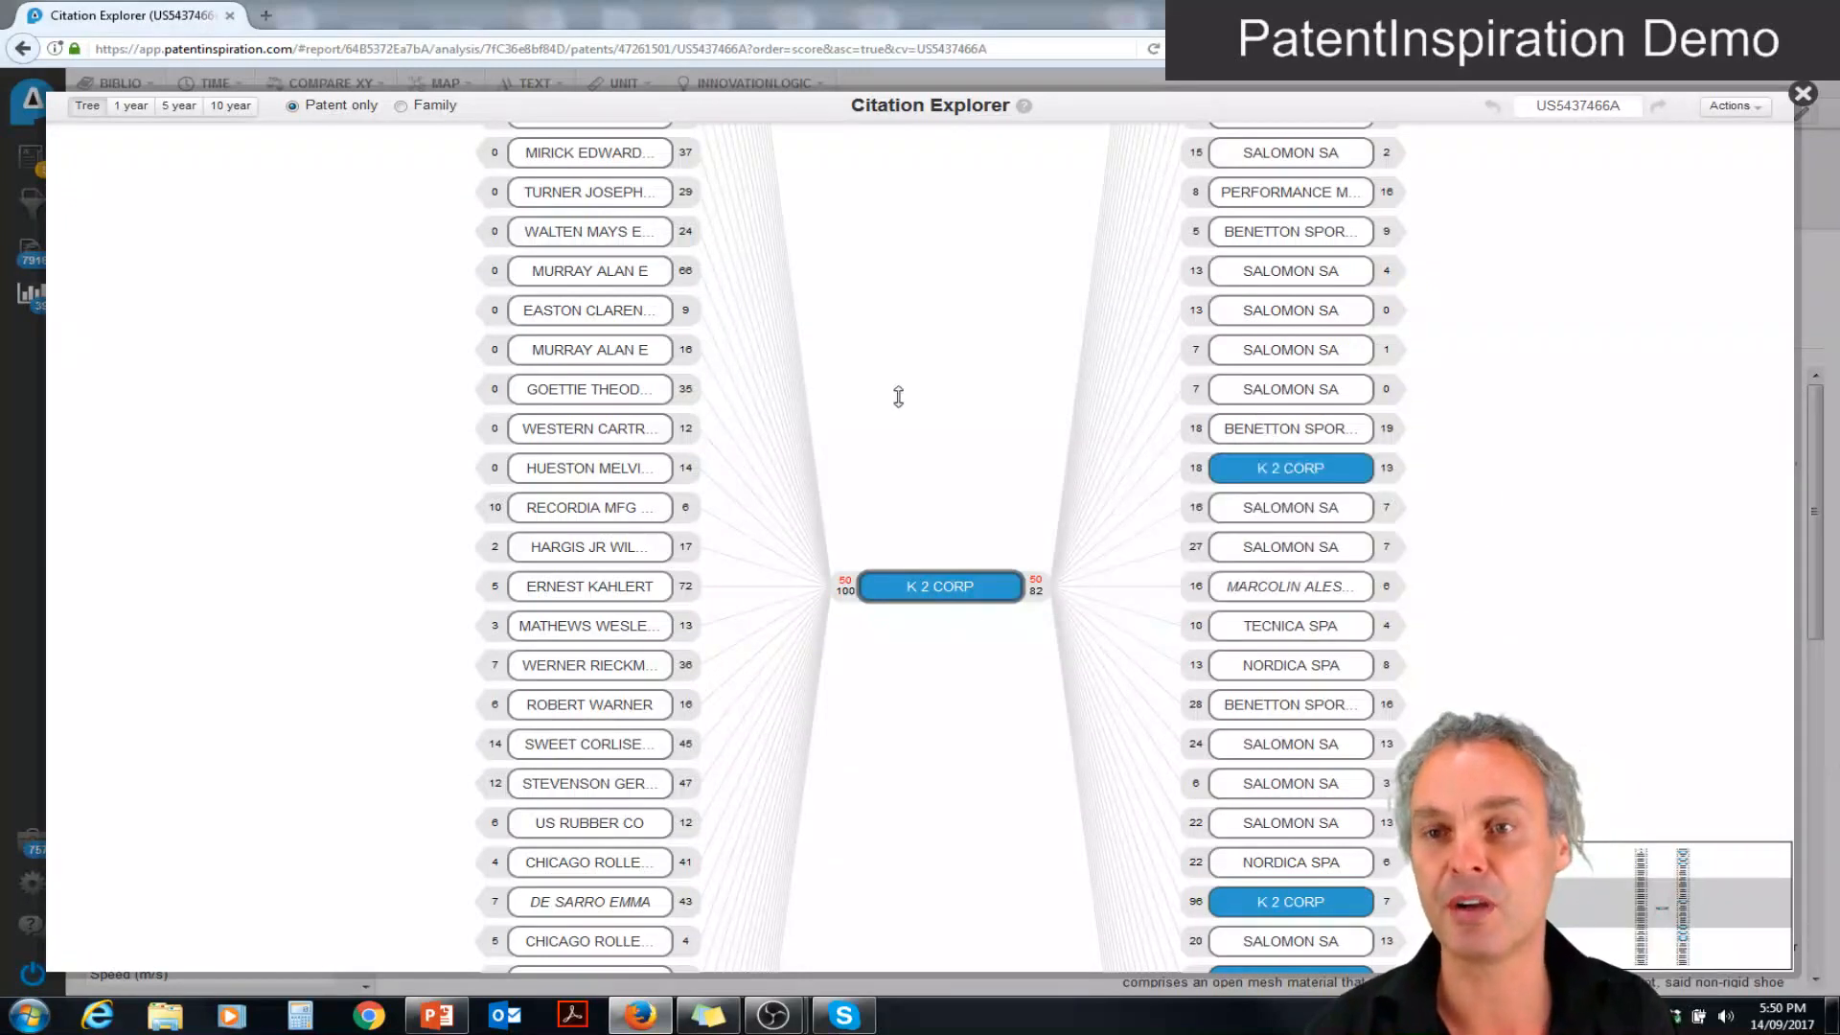
click(130, 107)
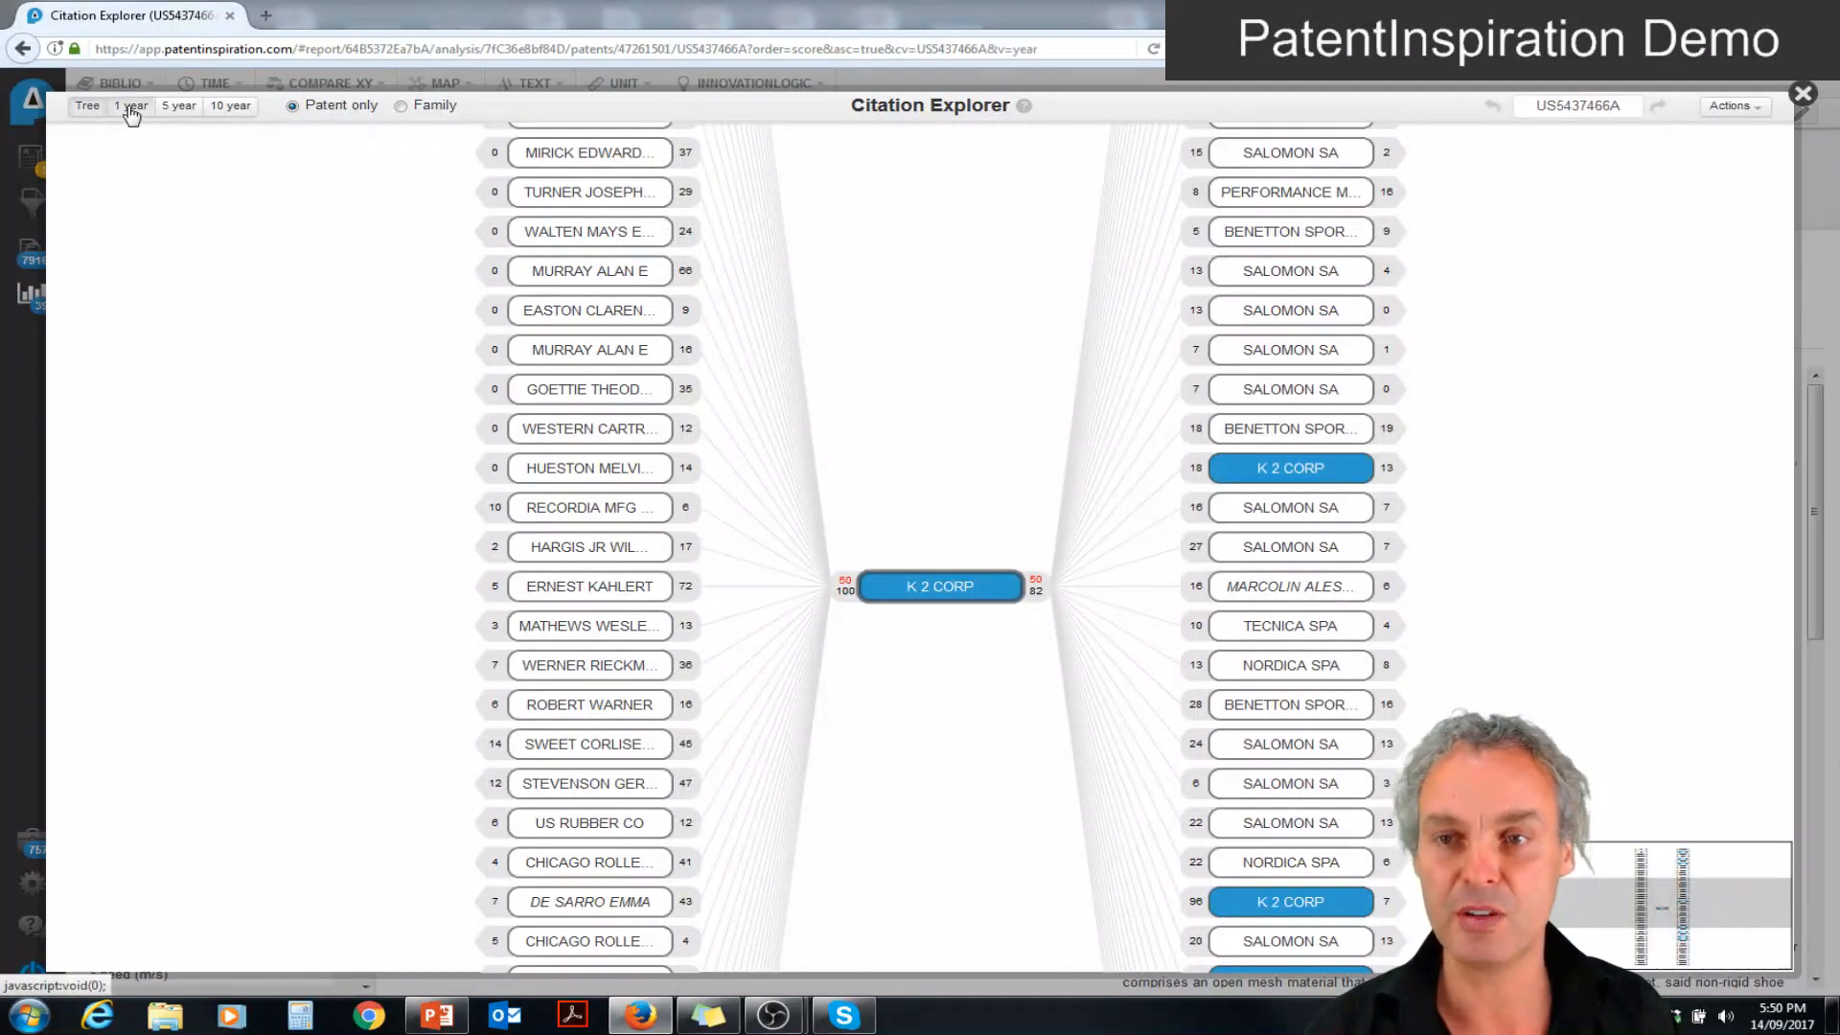
click(185, 108)
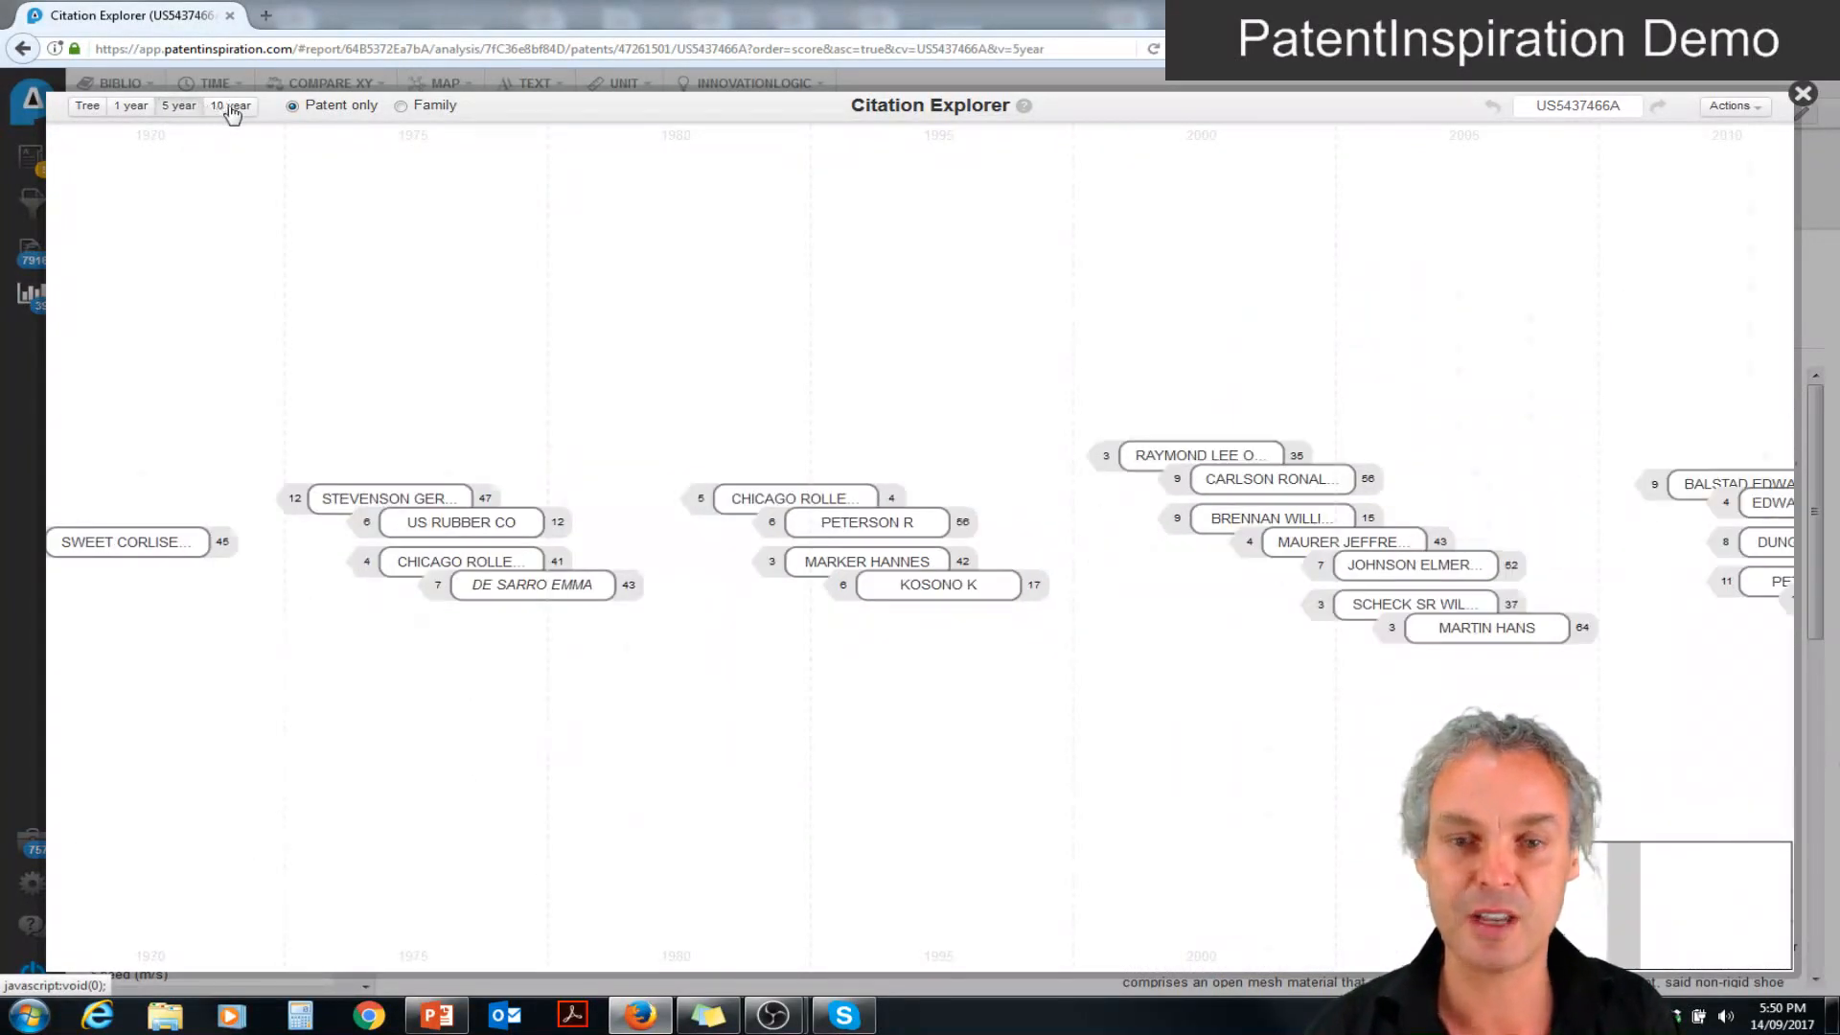
click(230, 107)
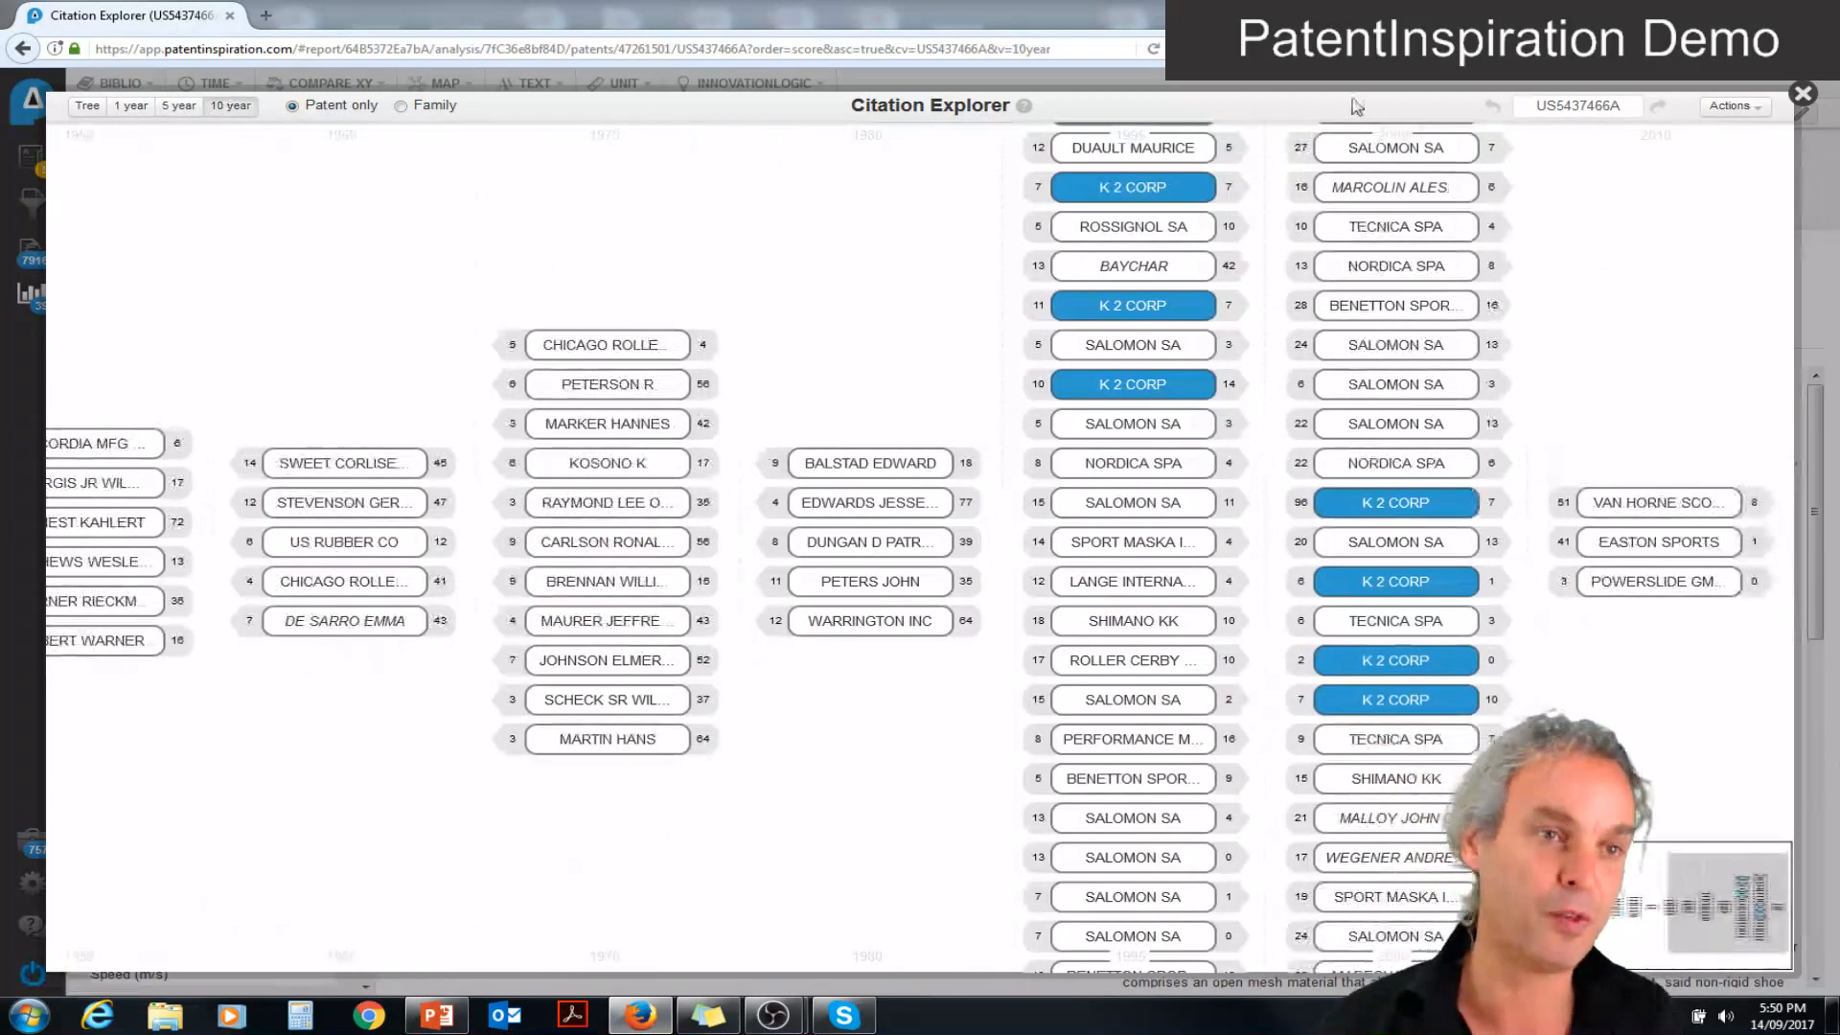
click(1802, 95)
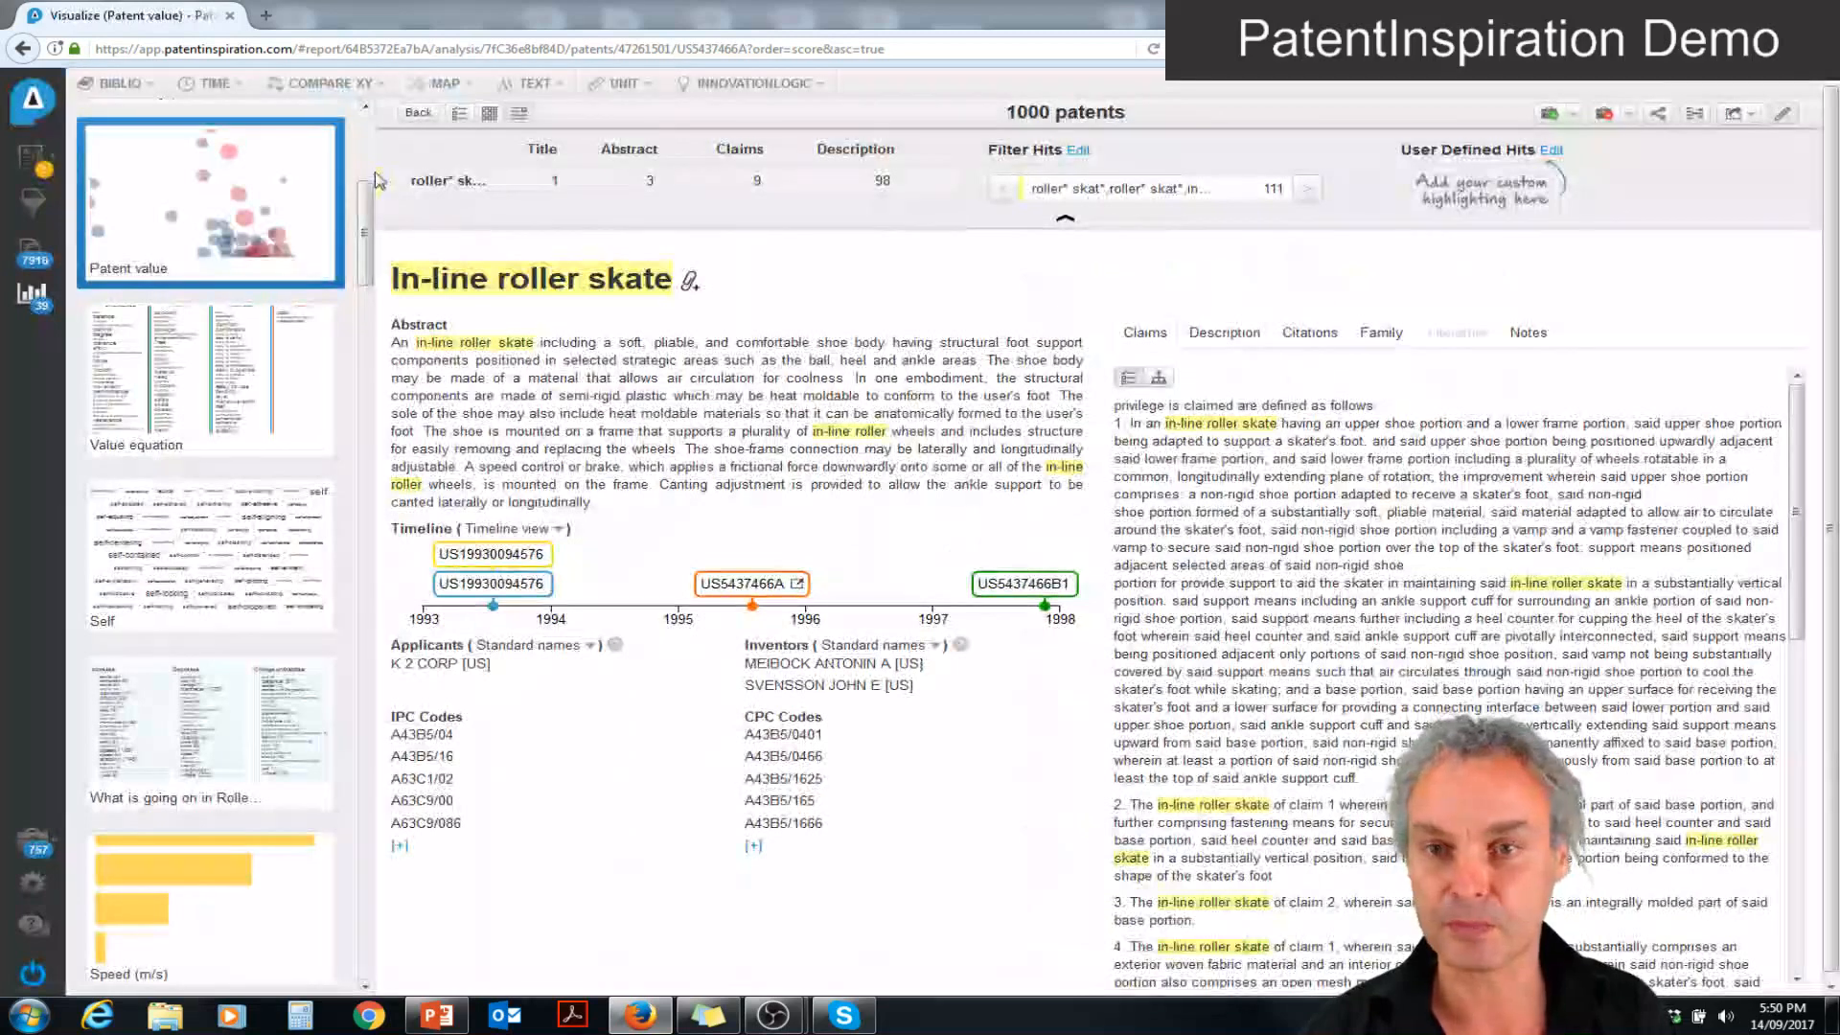
In the Evolutionary potential analysis, list the Transparency patents, view "Illuminated roller skate wheel", and return to the radar chart
scroll(367, 155, up, 5)
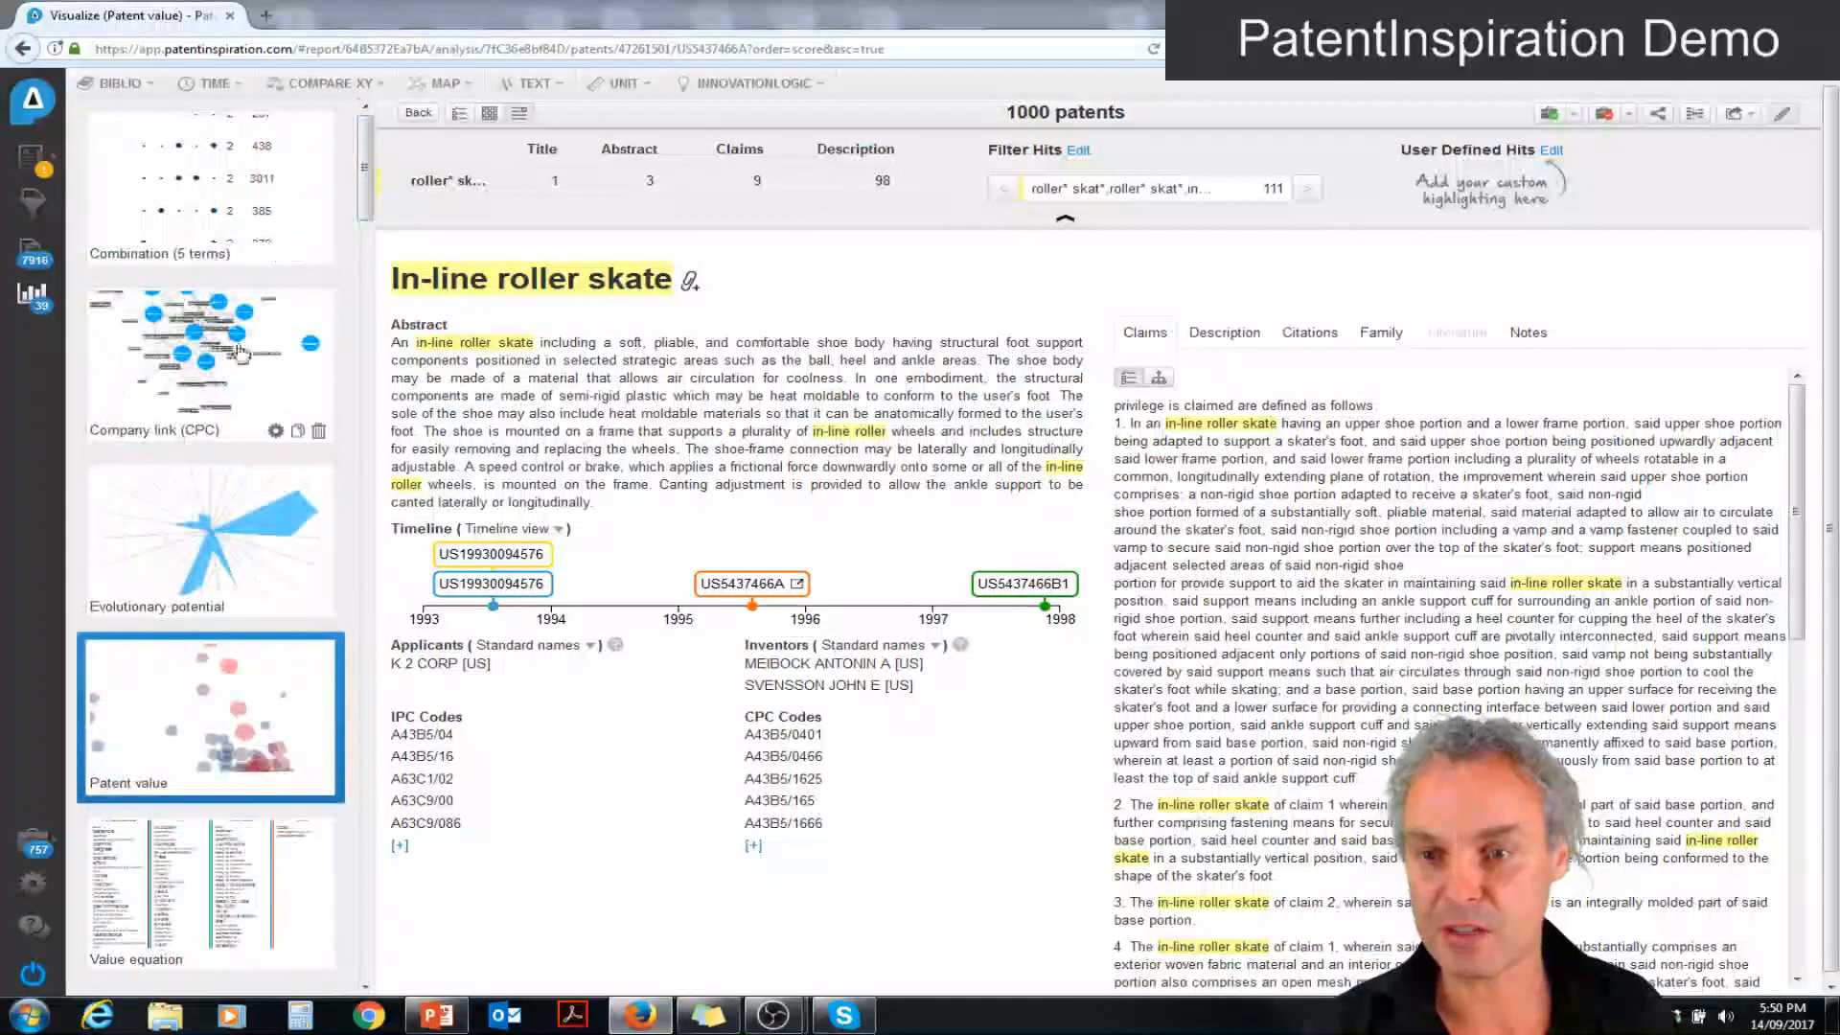
click(214, 552)
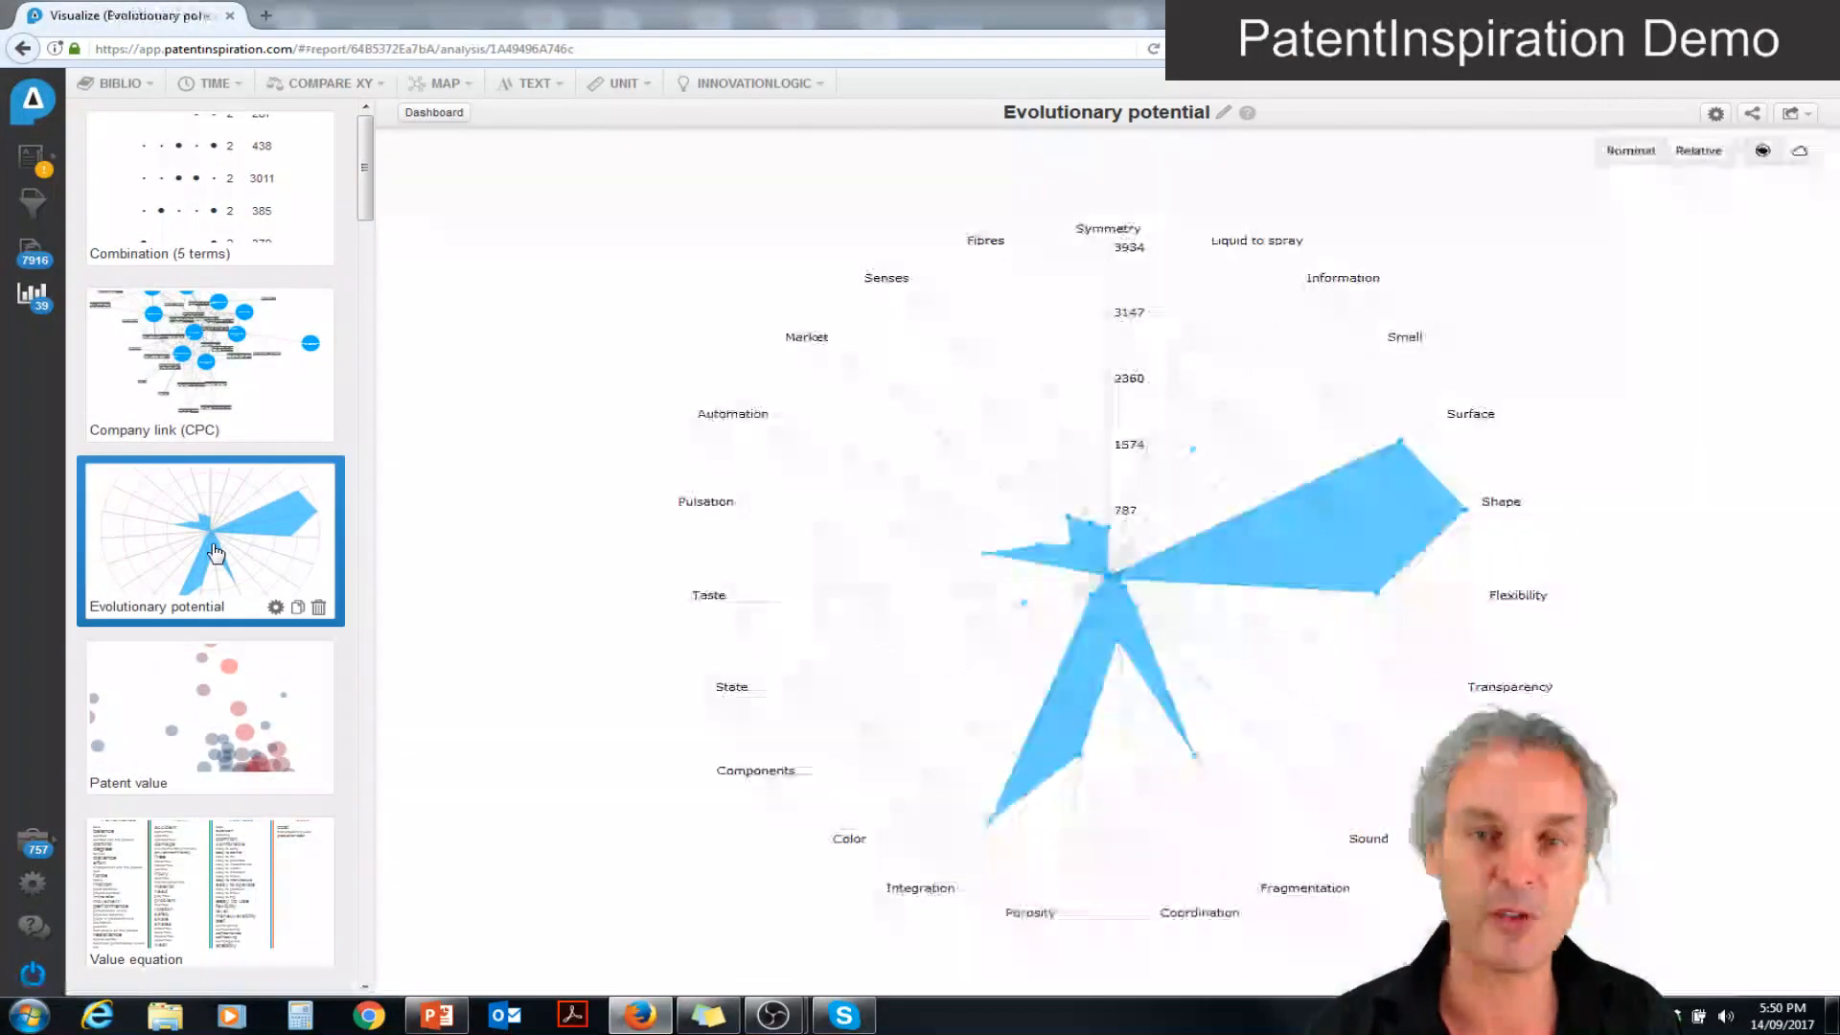
mouse_move(713, 513)
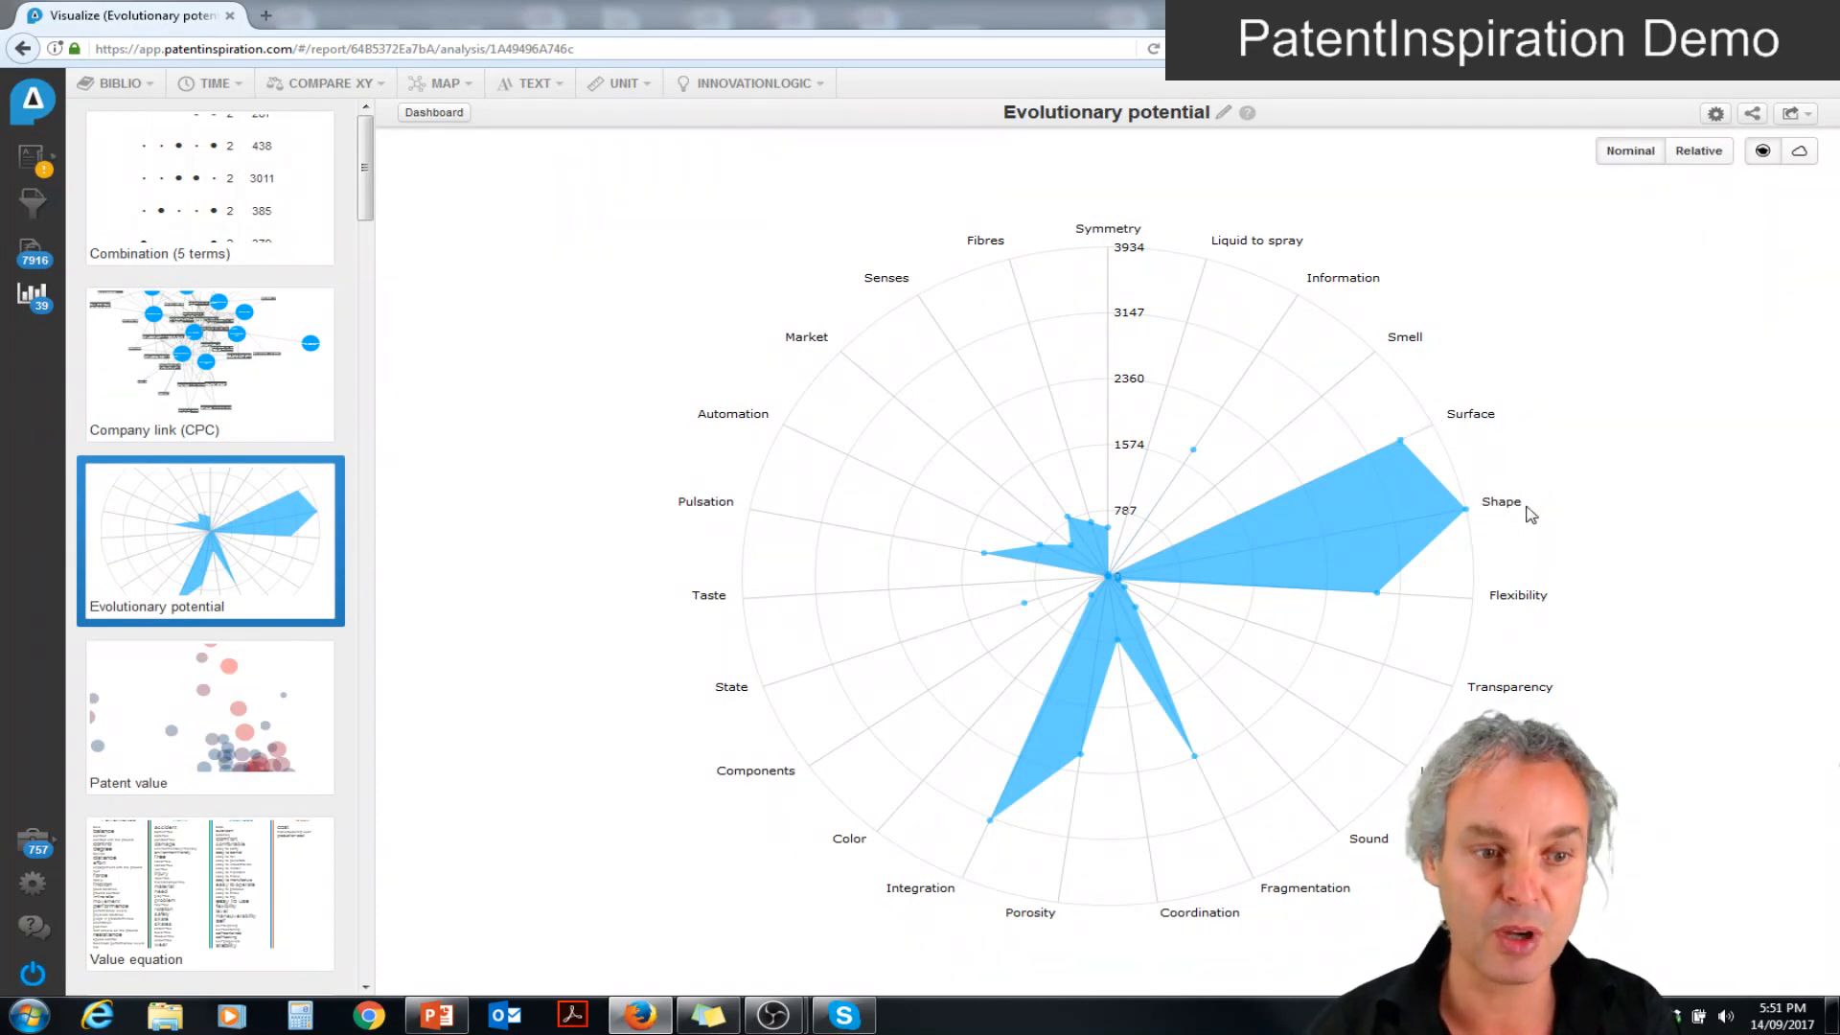
mouse_move(1512, 697)
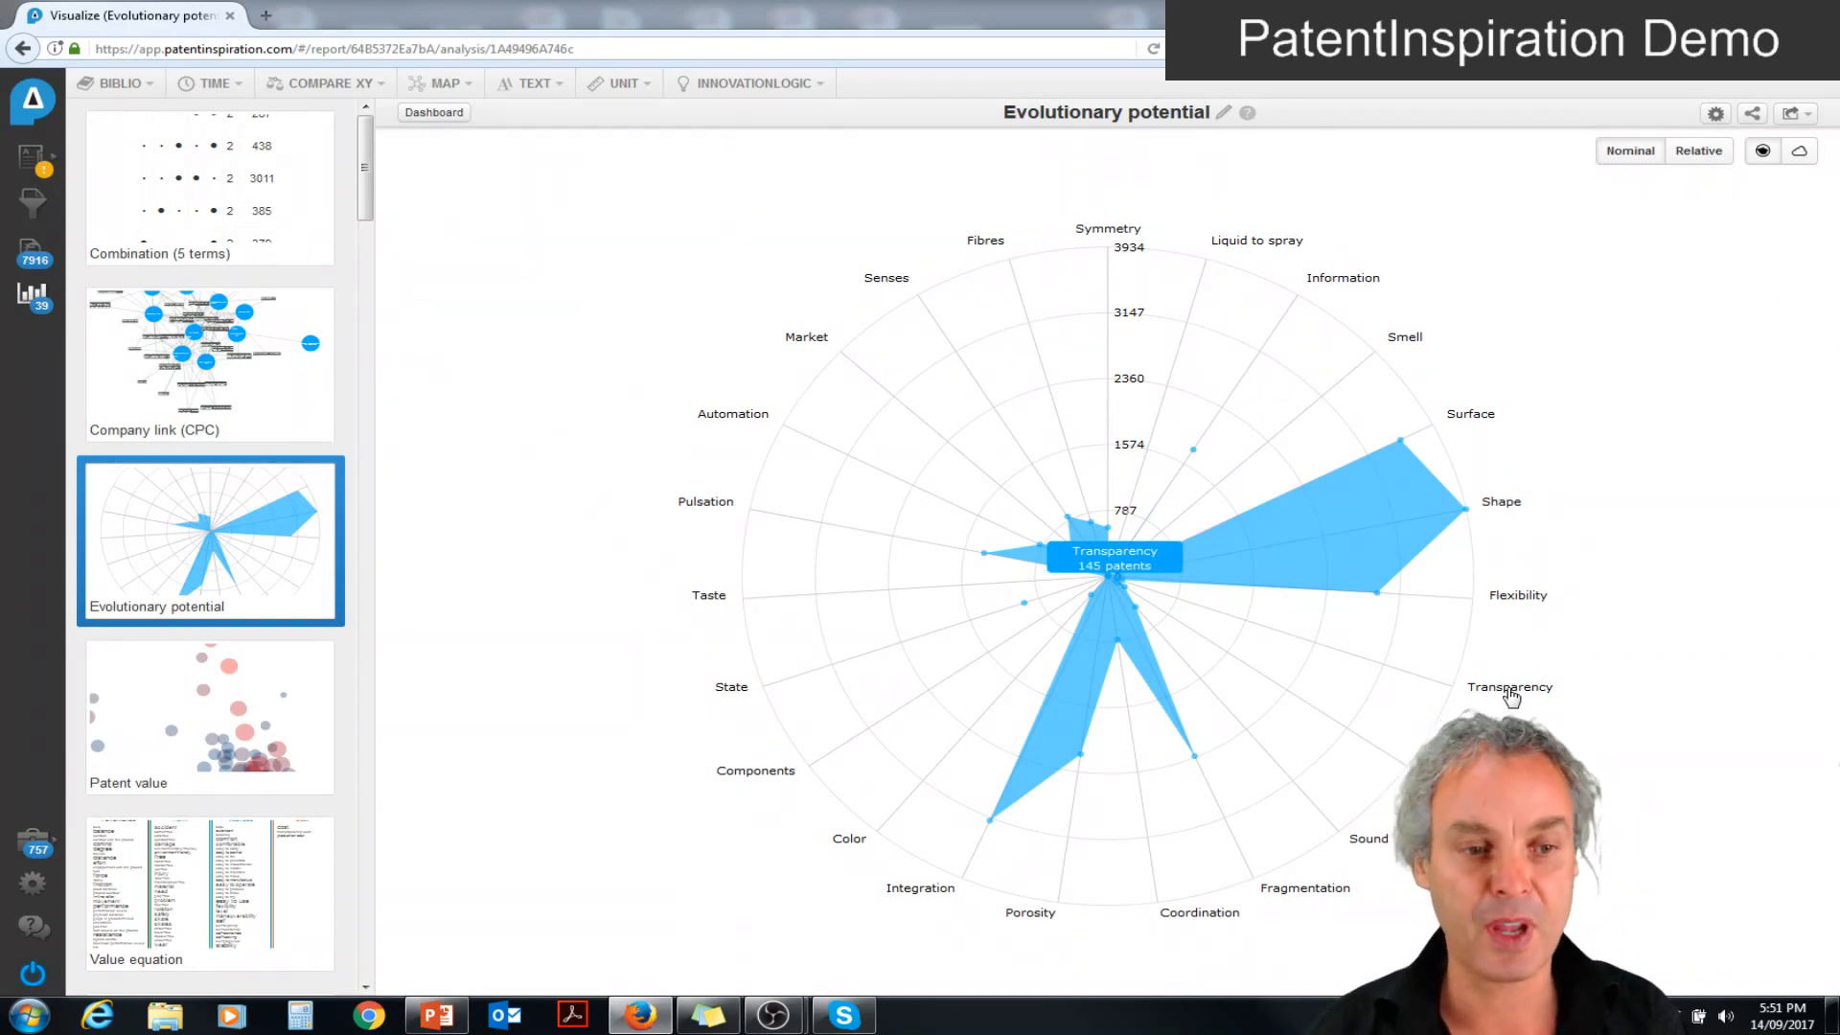
click(1512, 697)
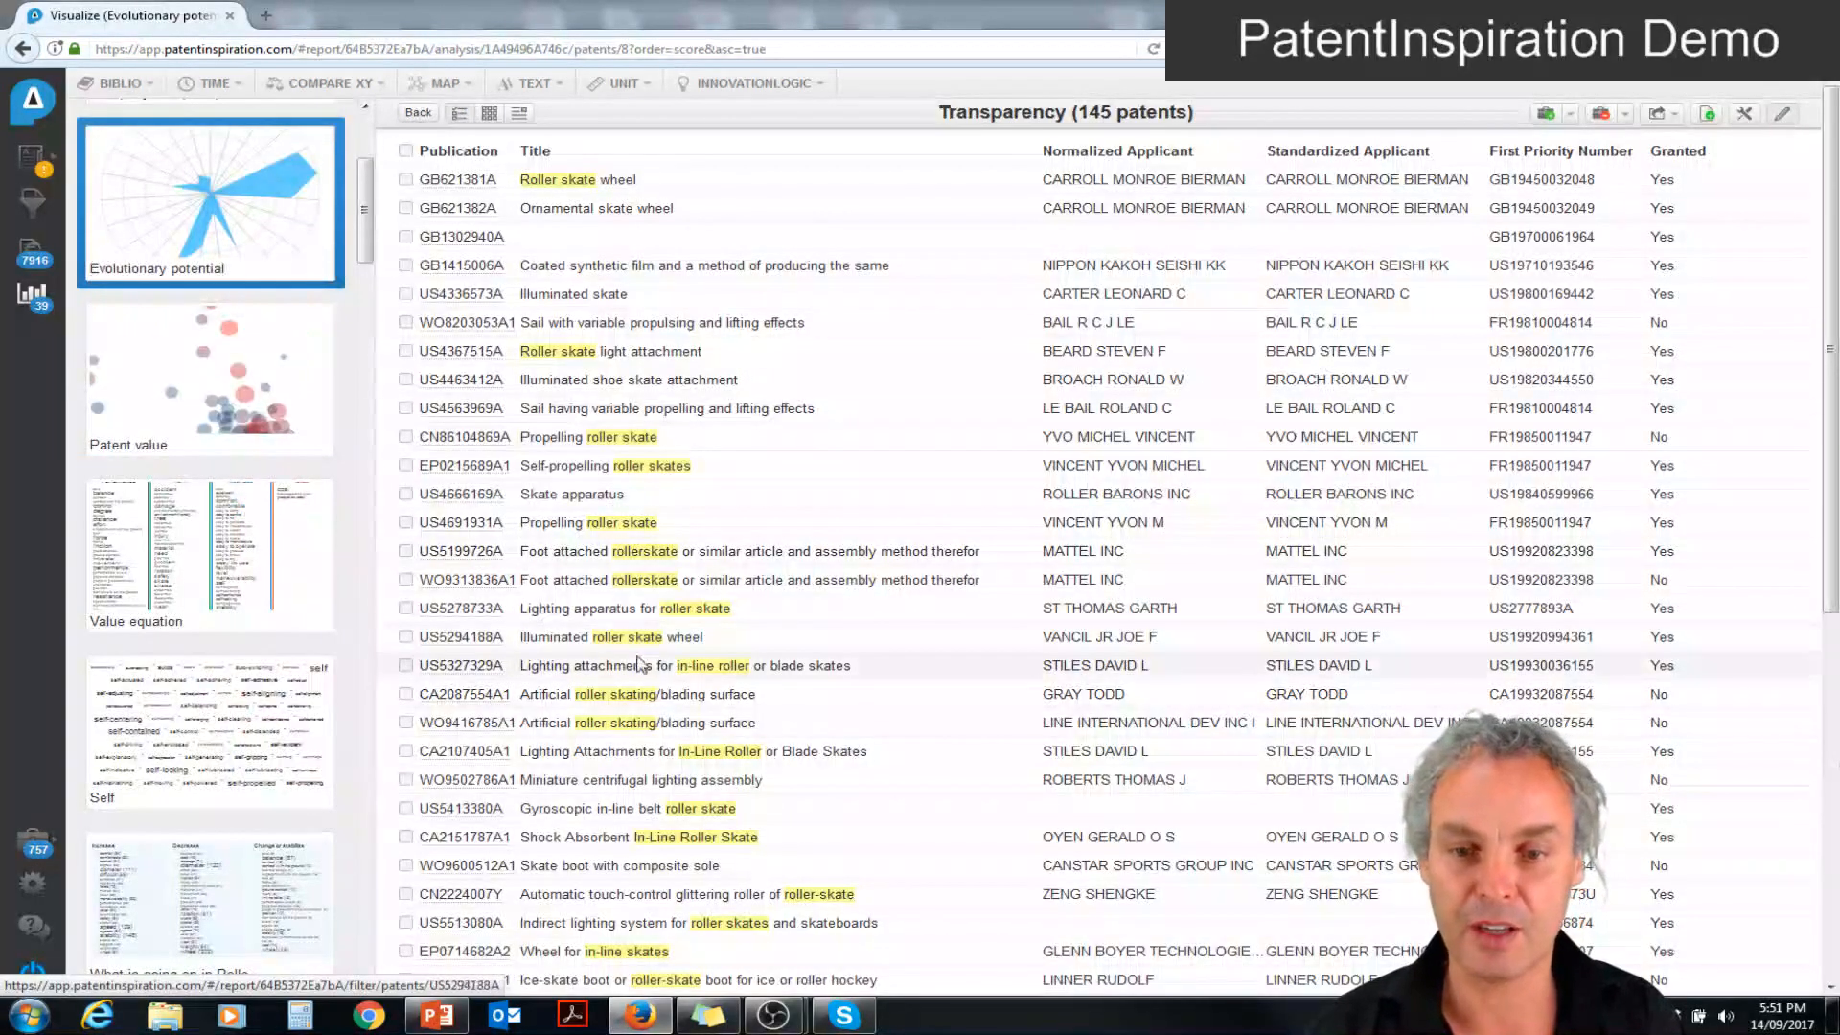
click(697, 637)
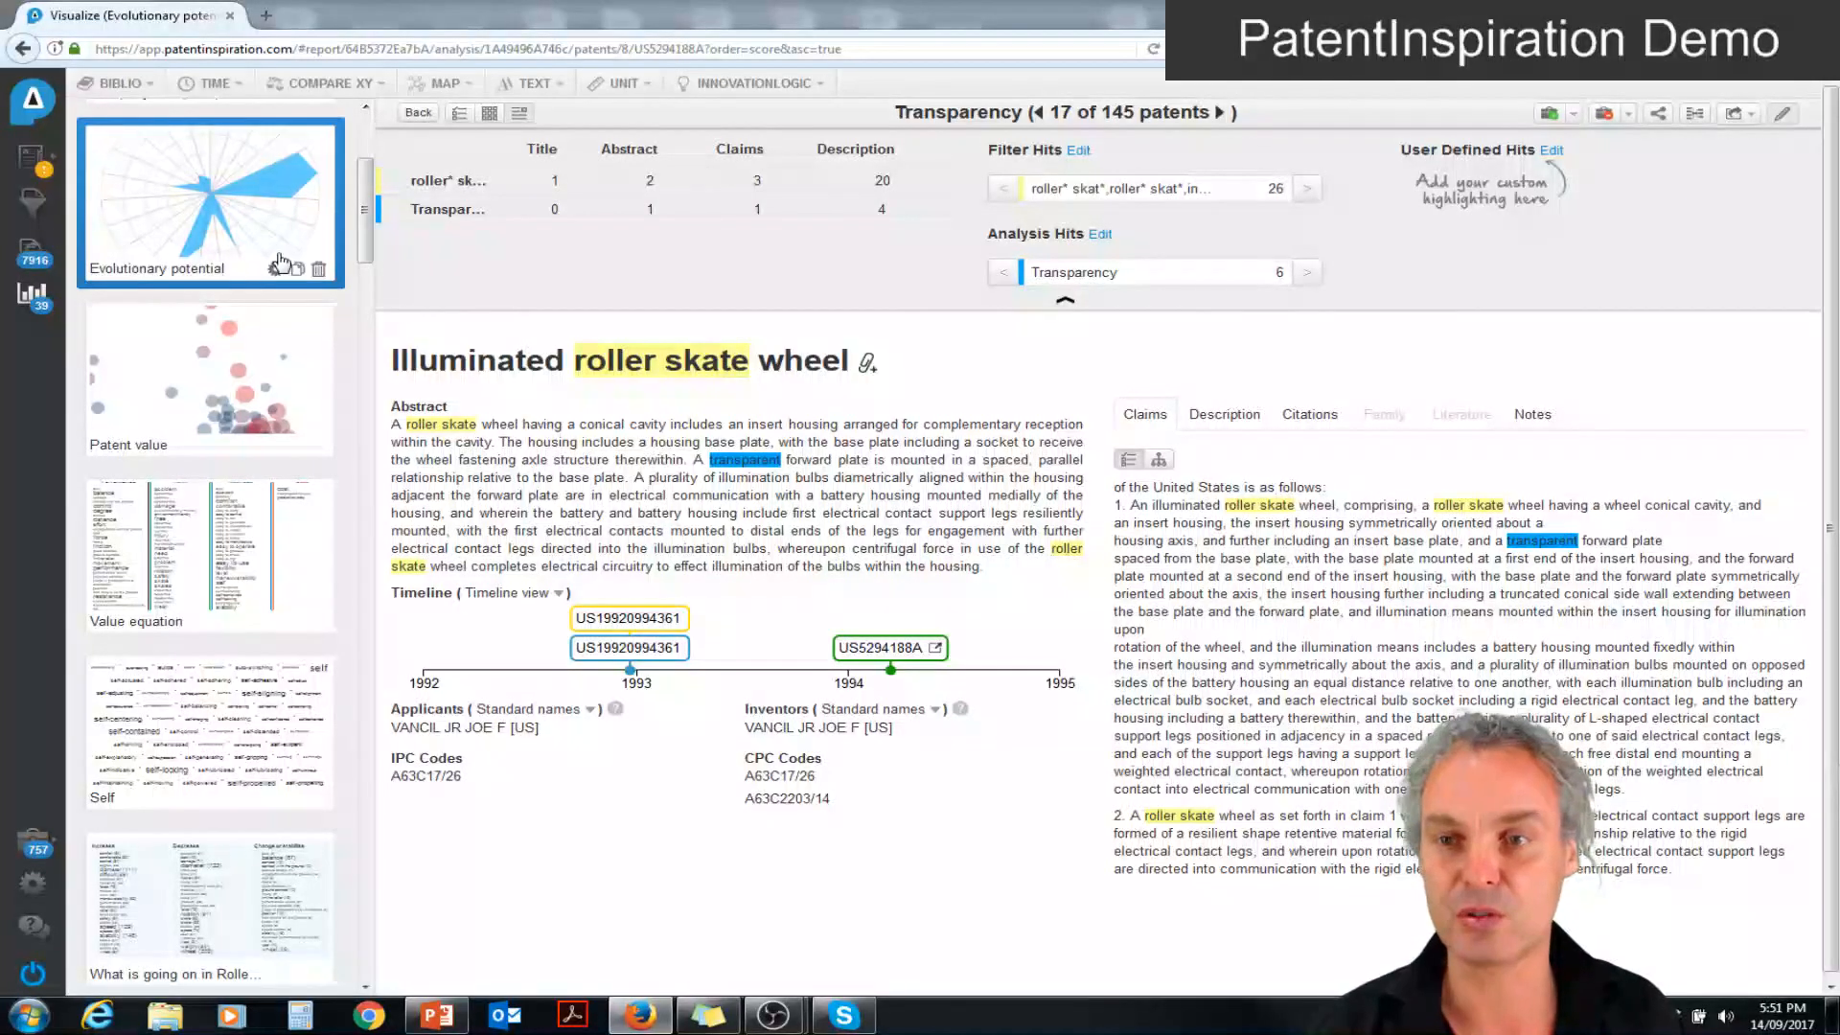
click(171, 209)
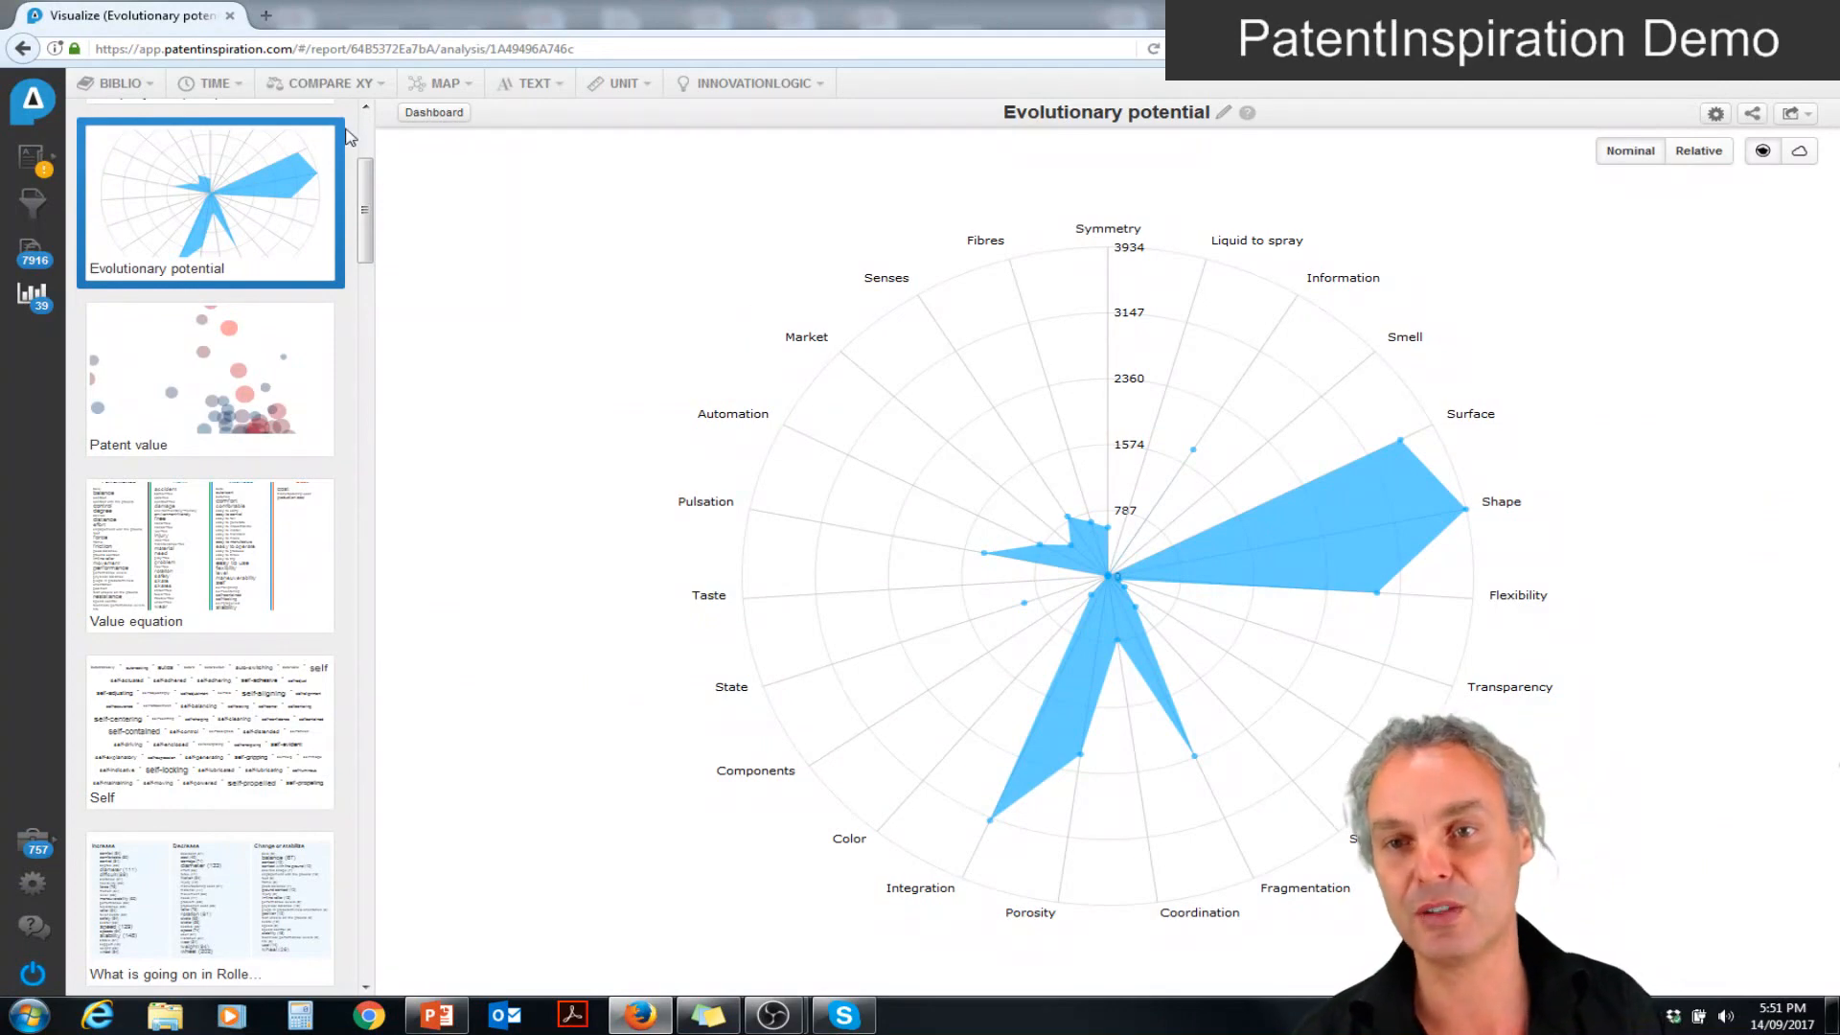
Open the Company link (CPC) analysis, highlight Benetton Spa's links, and examine which companies connect to A42B Hats;head coverings
scroll(362, 139, up, 3)
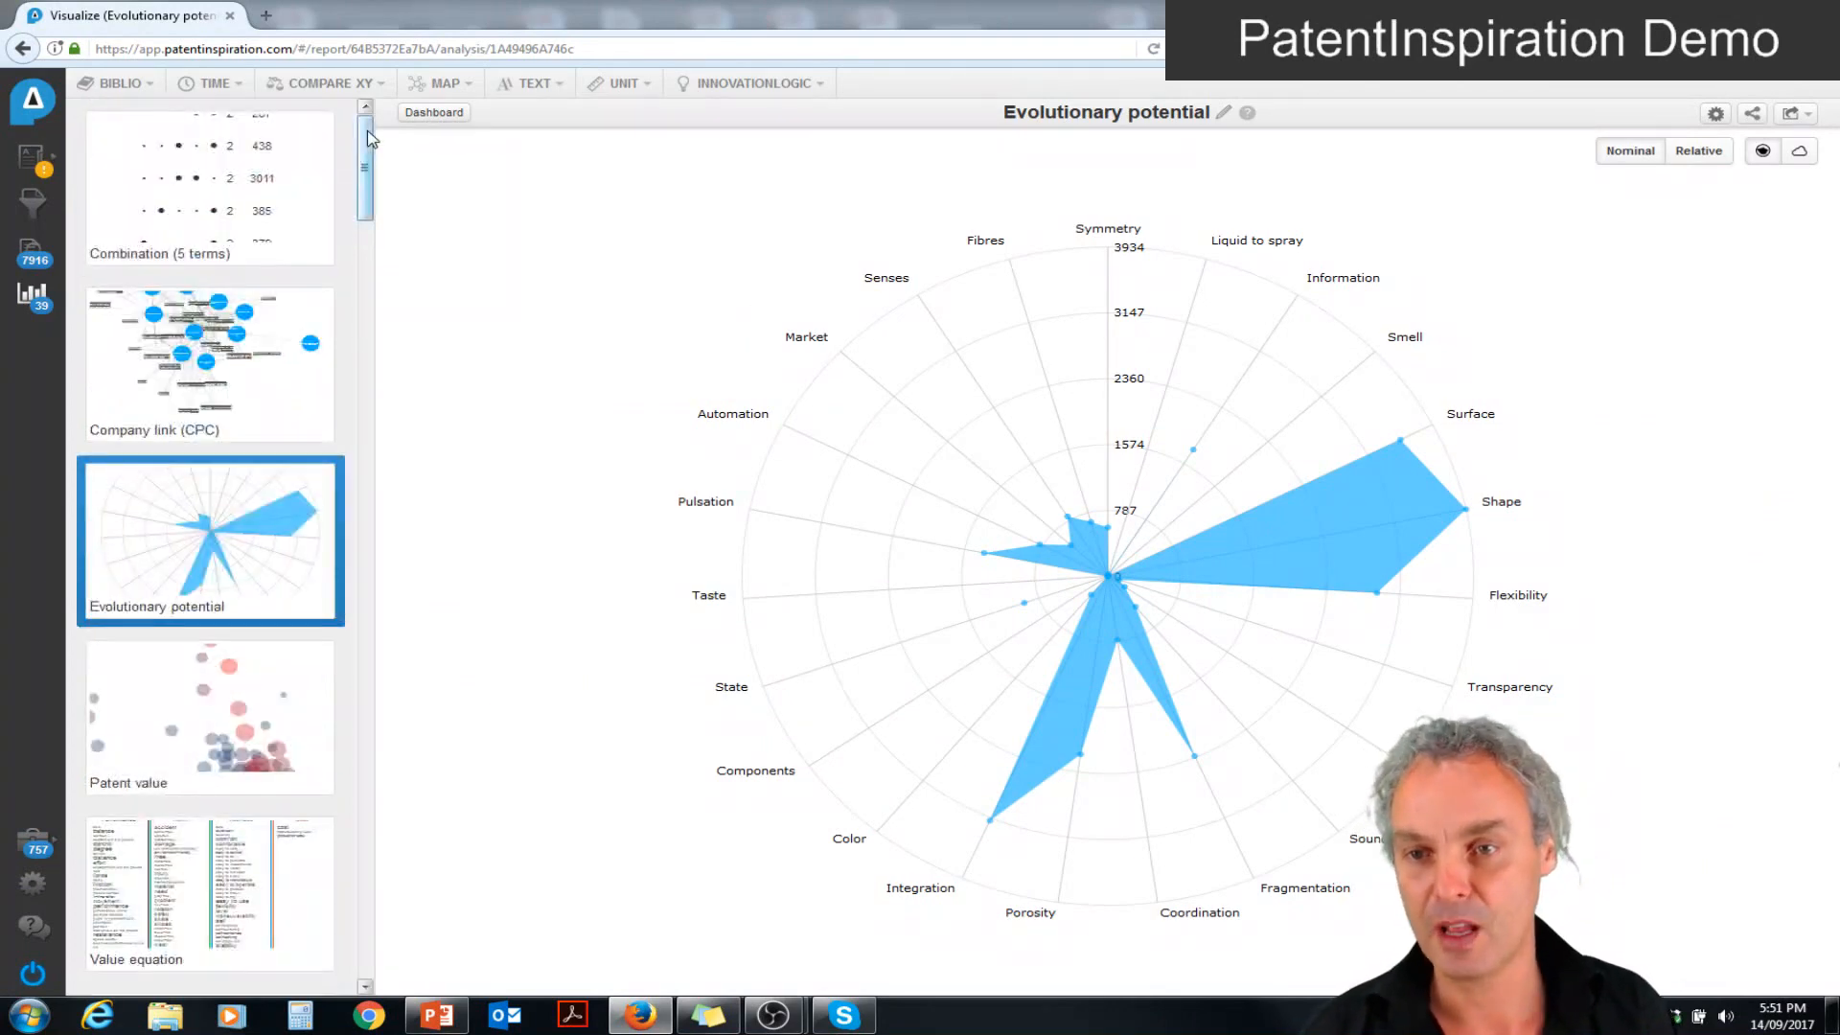
click(220, 309)
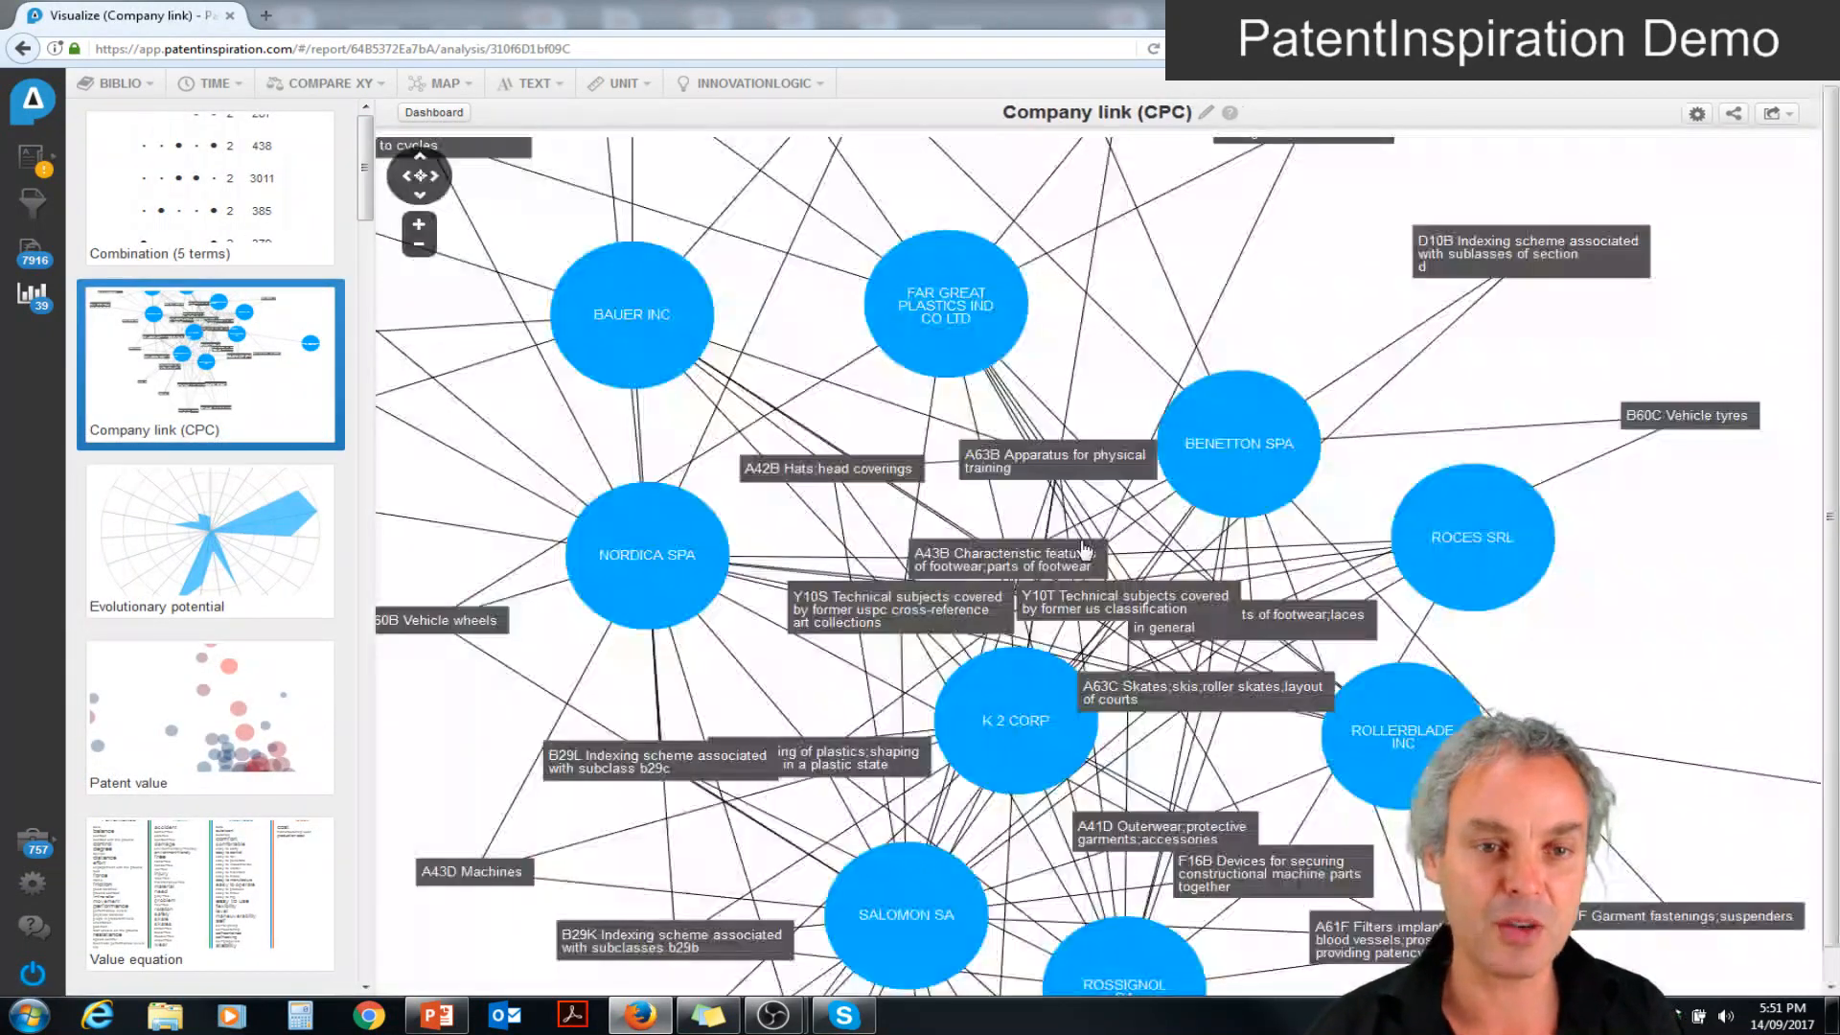
click(418, 245)
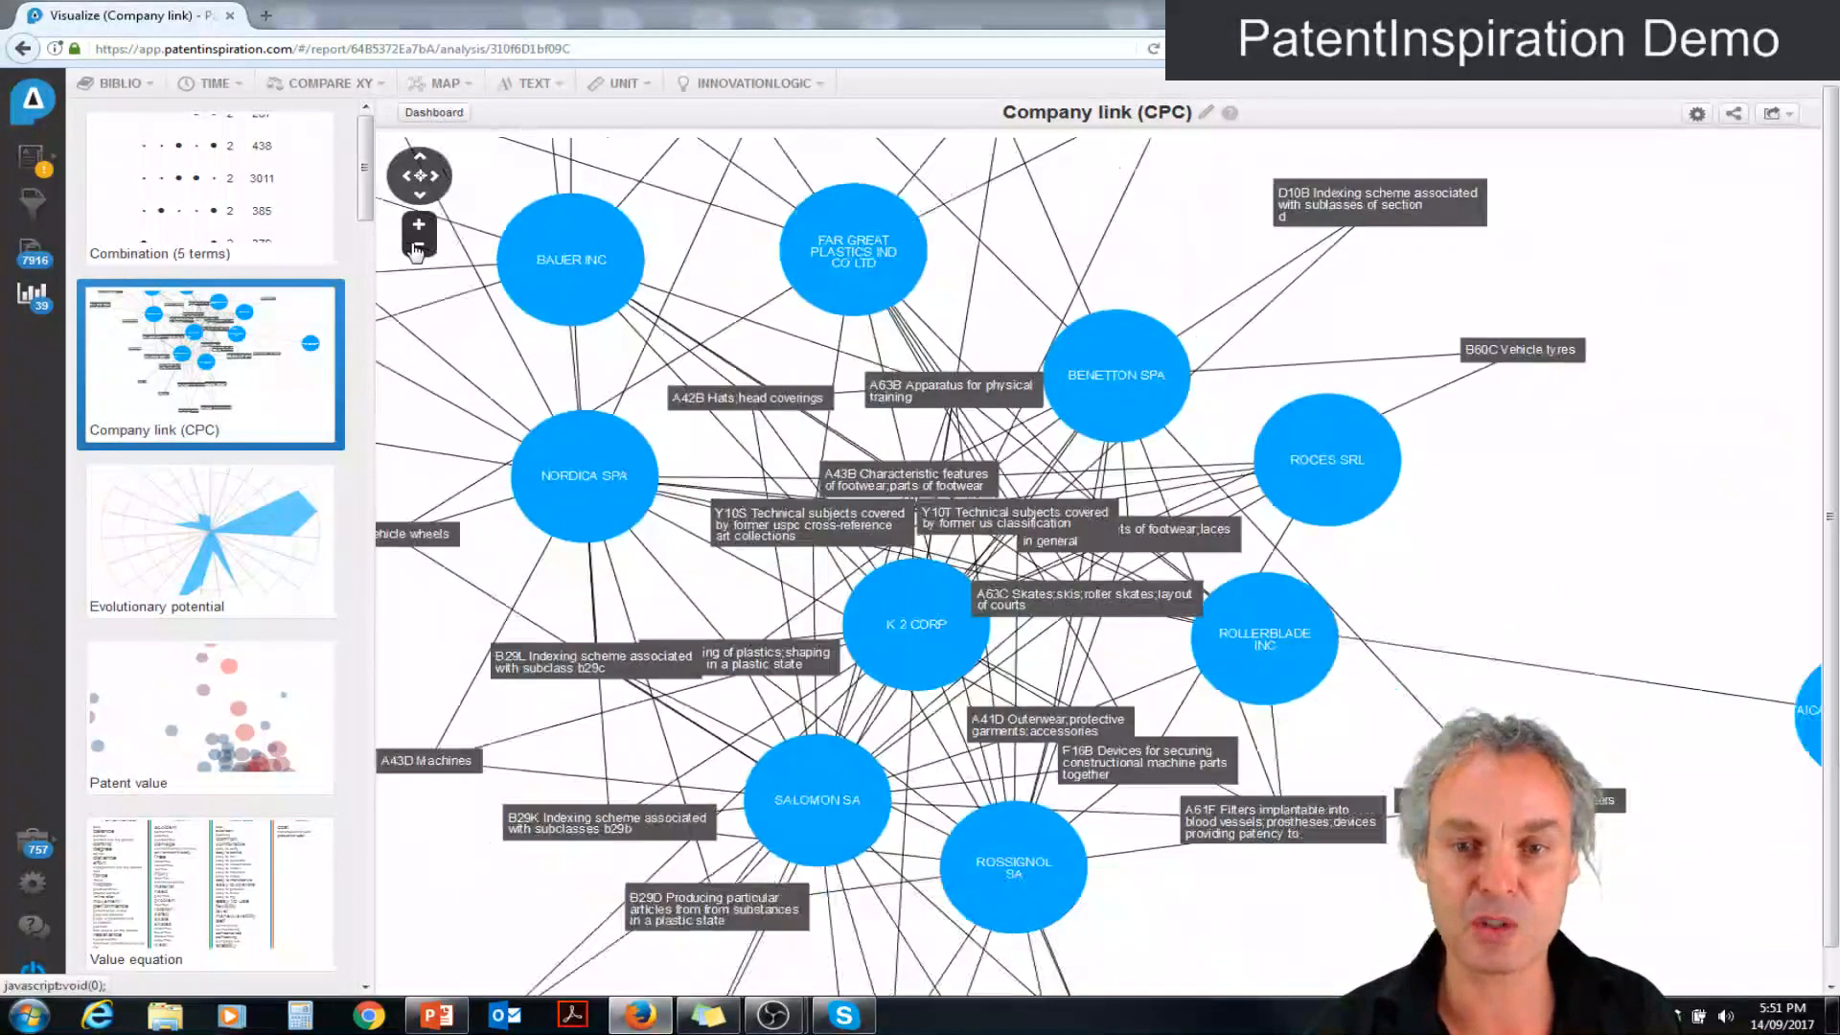
click(1115, 390)
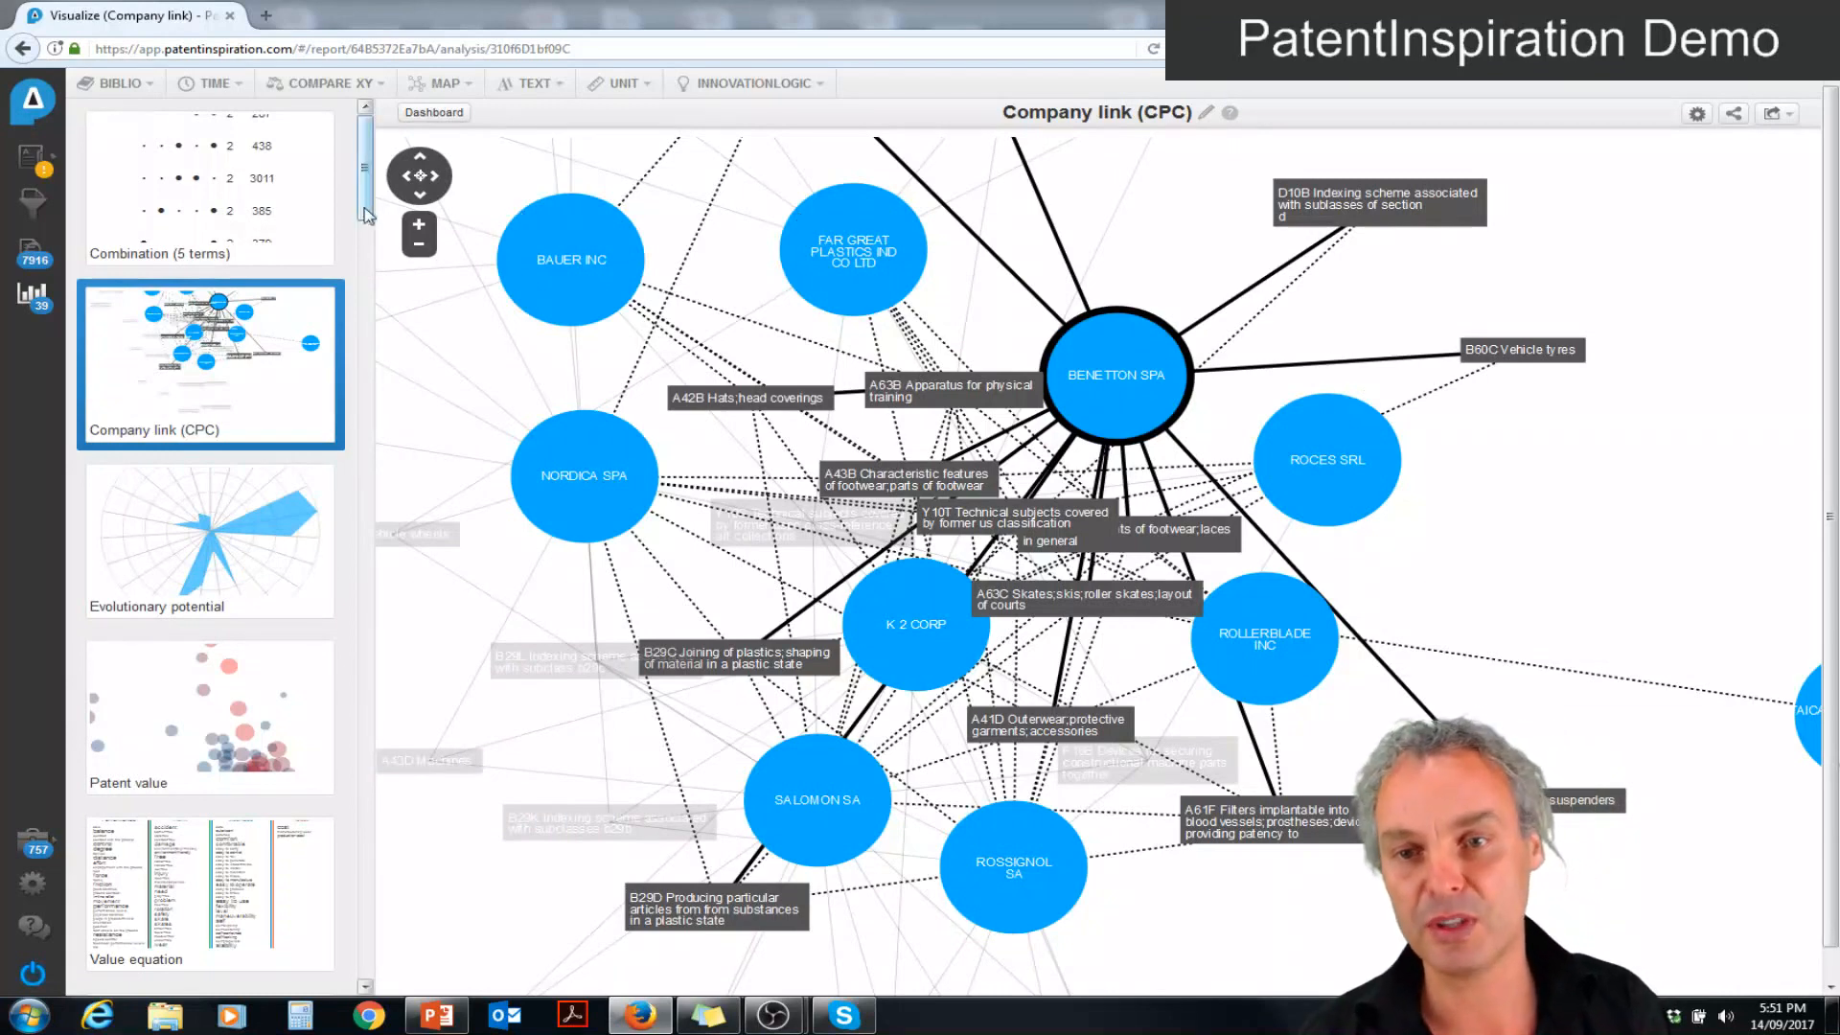
click(417, 247)
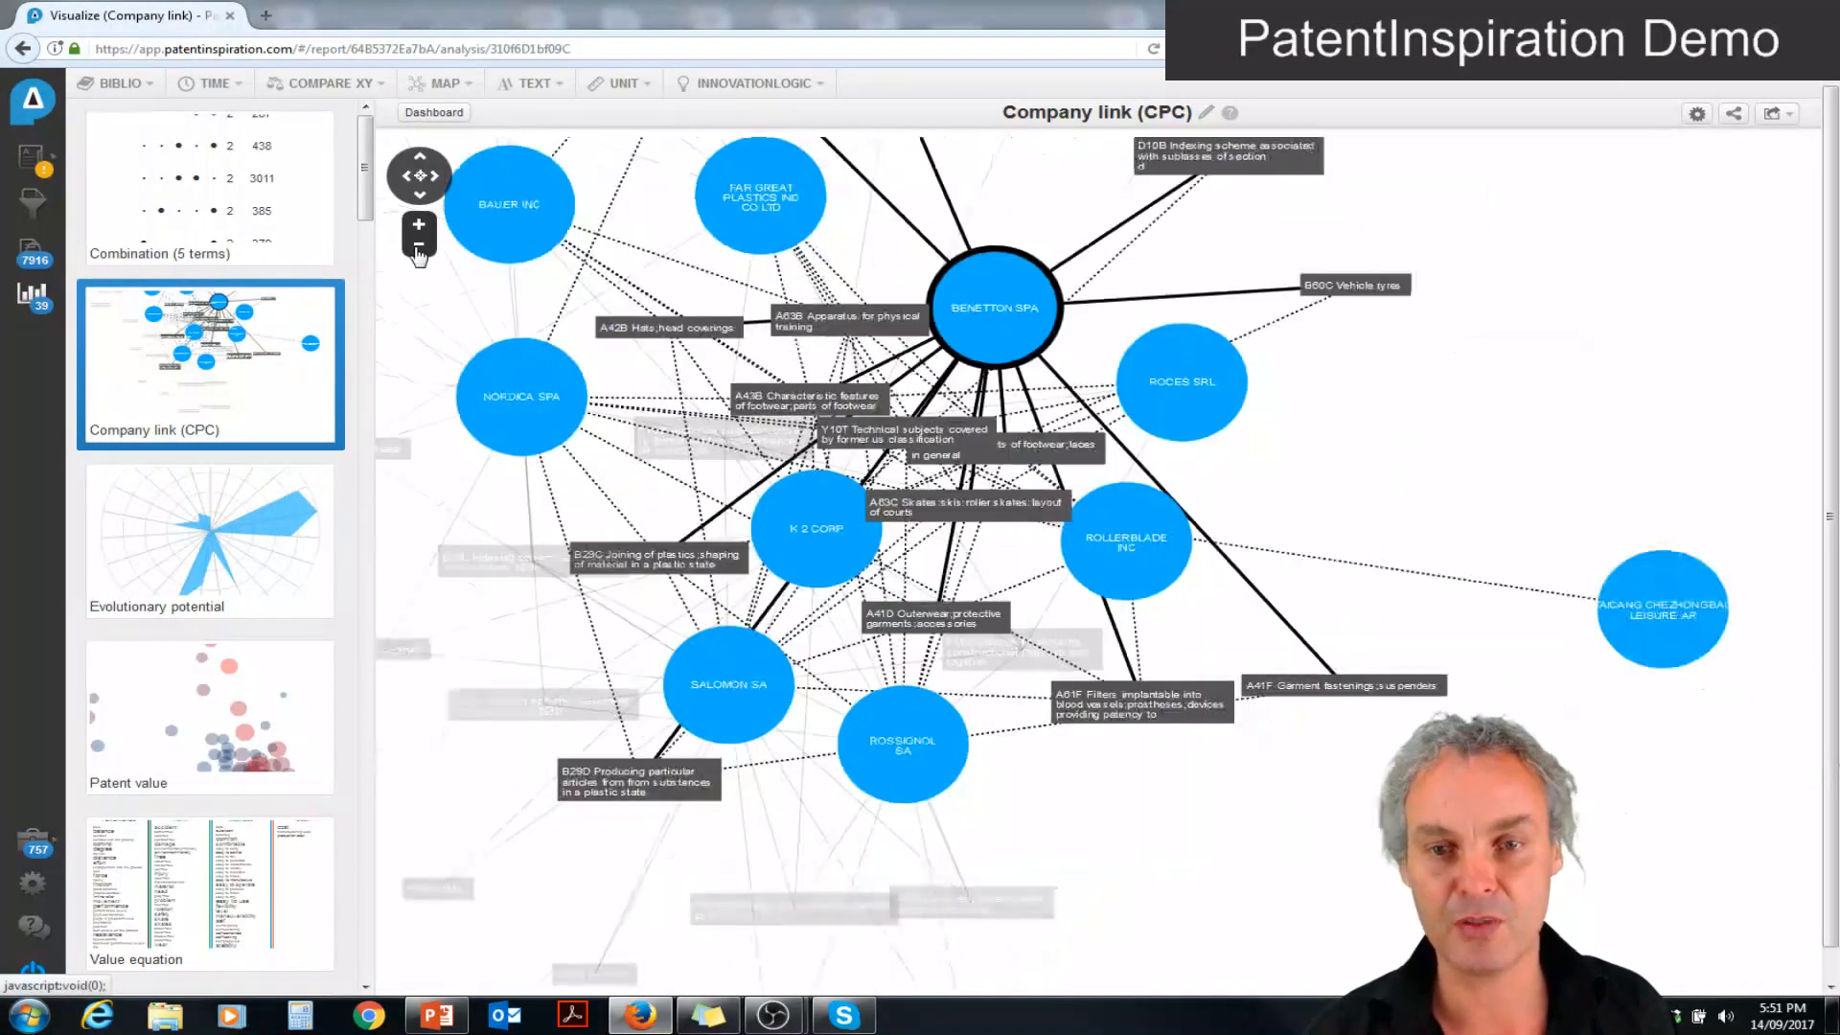
click(418, 249)
drag(645, 257, 938, 490)
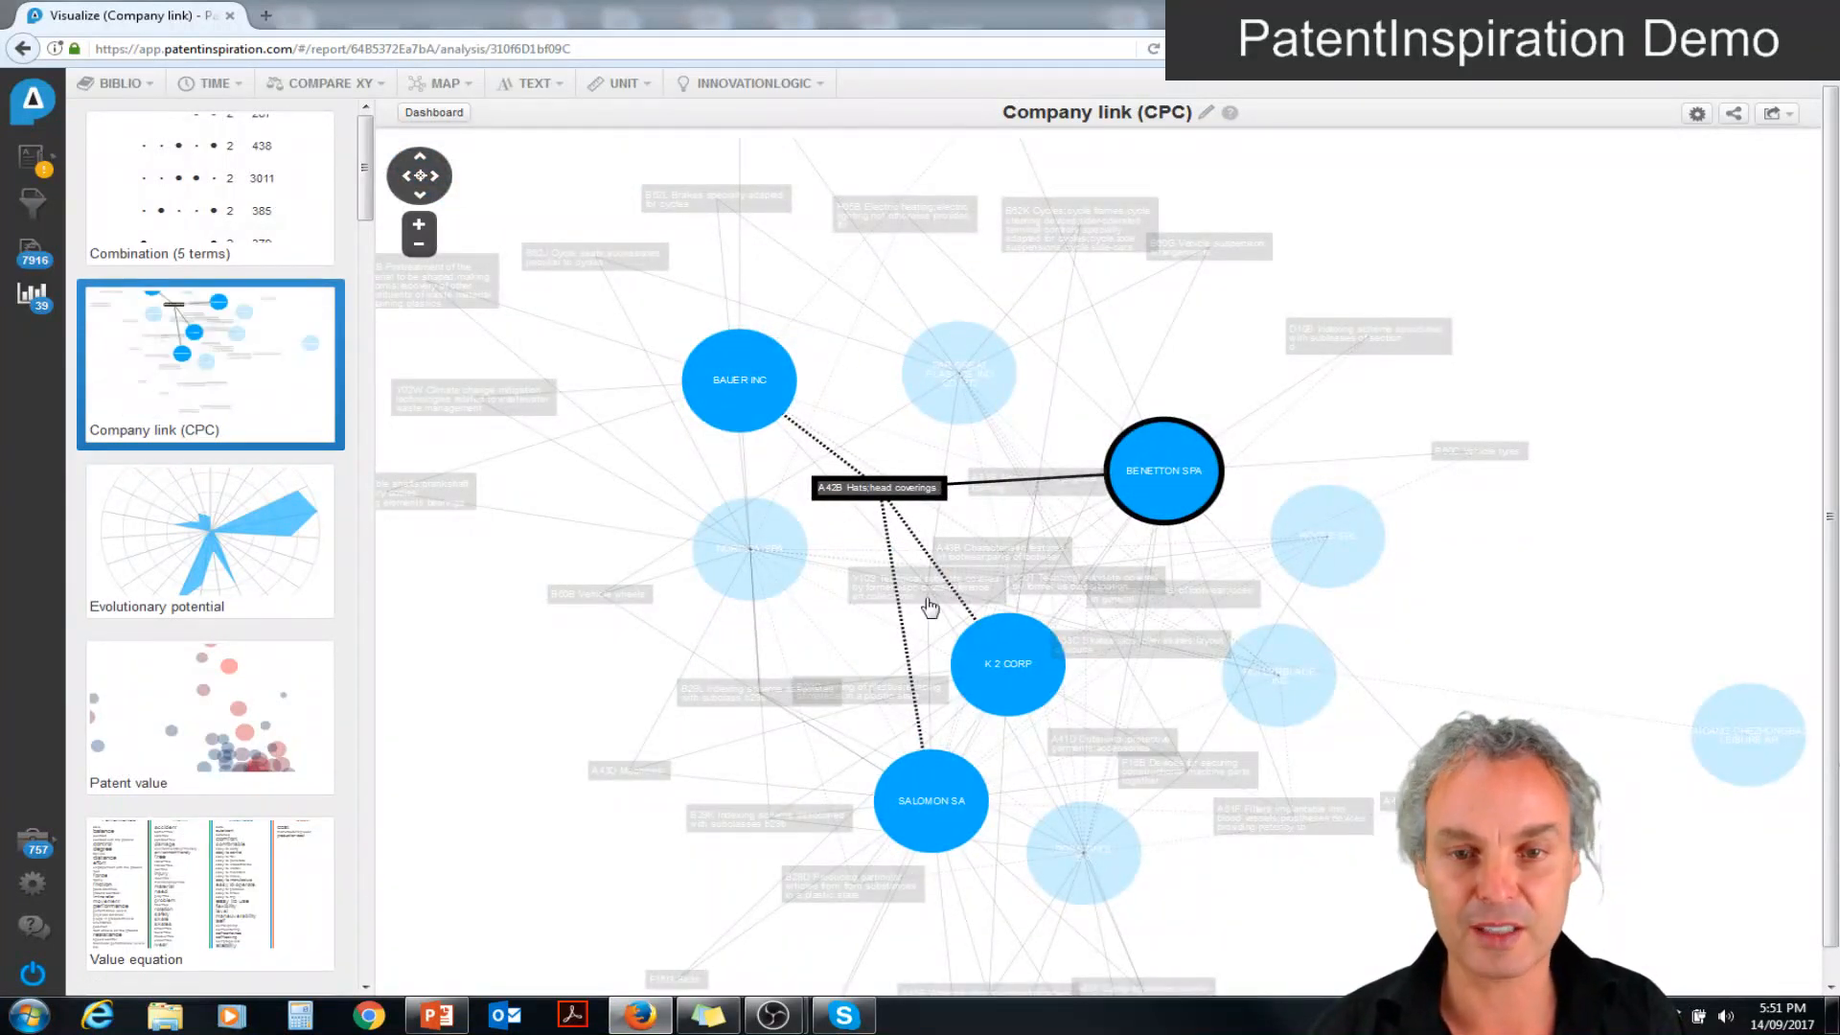
In the Combination analysis, list the patents combining transparent, flexib*, fast and comfortable, view "Water tap type desk lamp", and return to the combination table
click(188, 199)
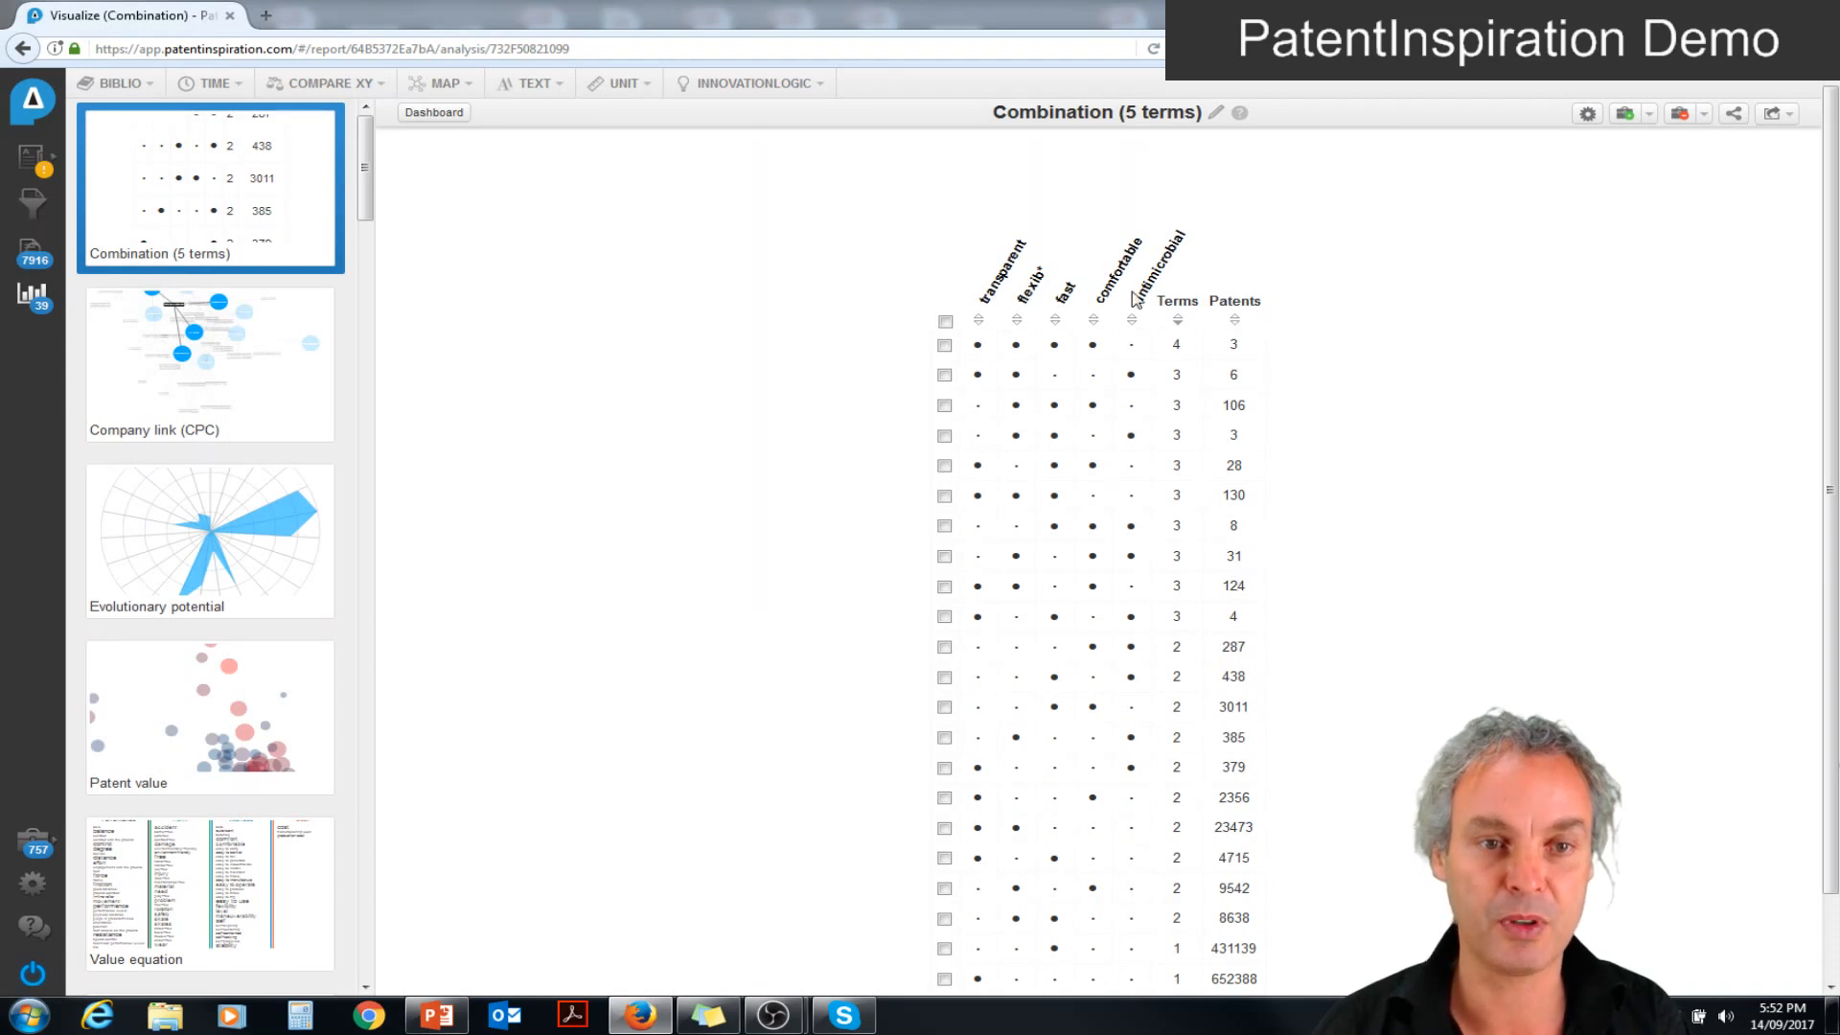
click(1230, 347)
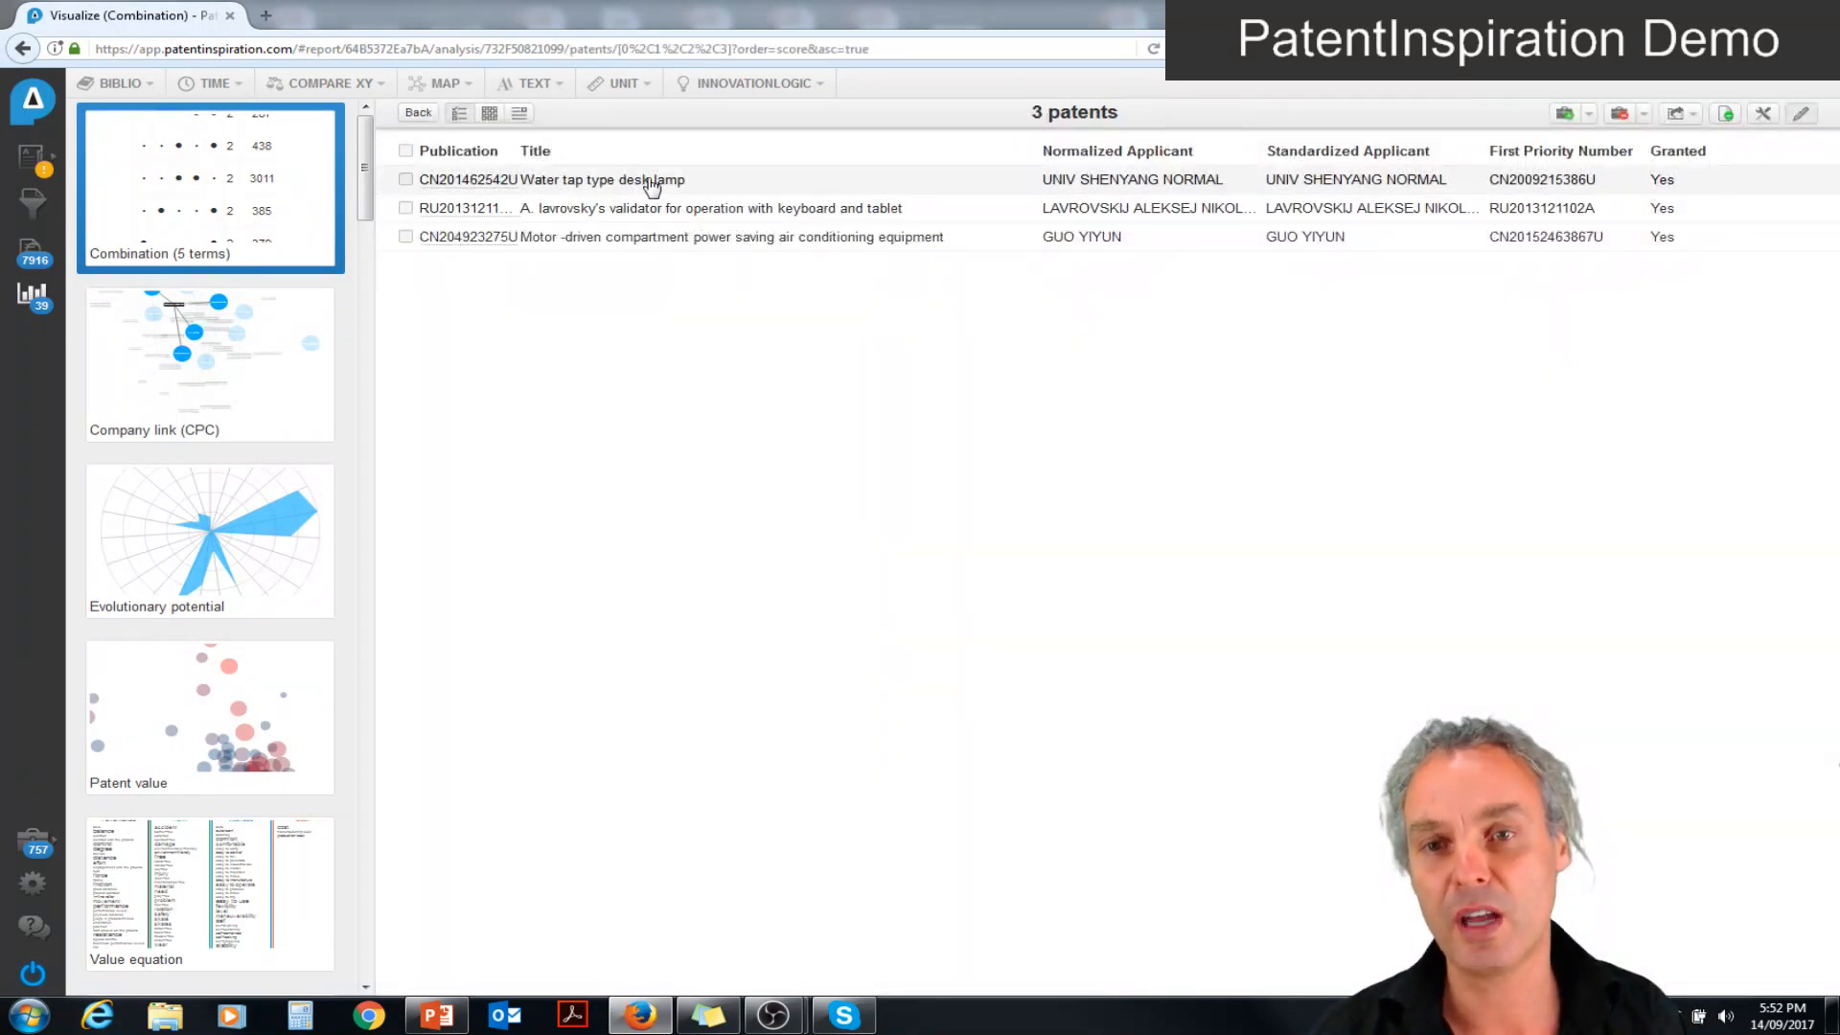
click(649, 181)
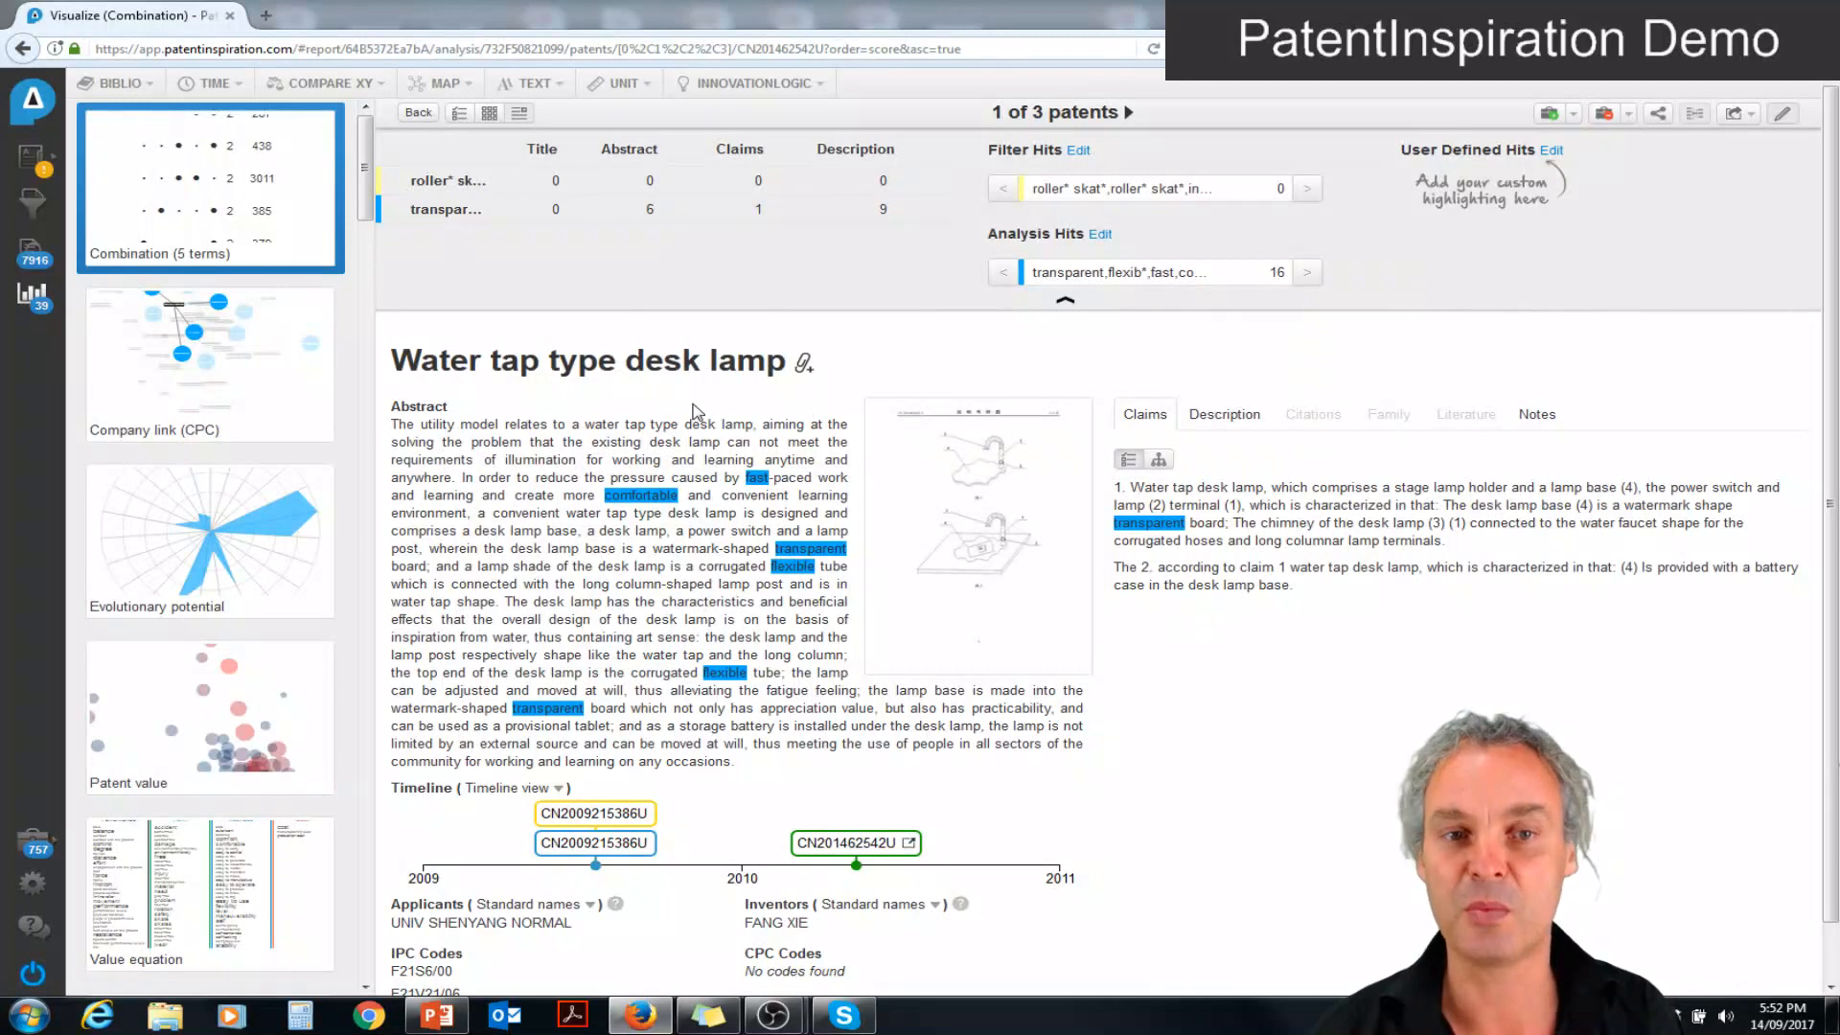
click(414, 124)
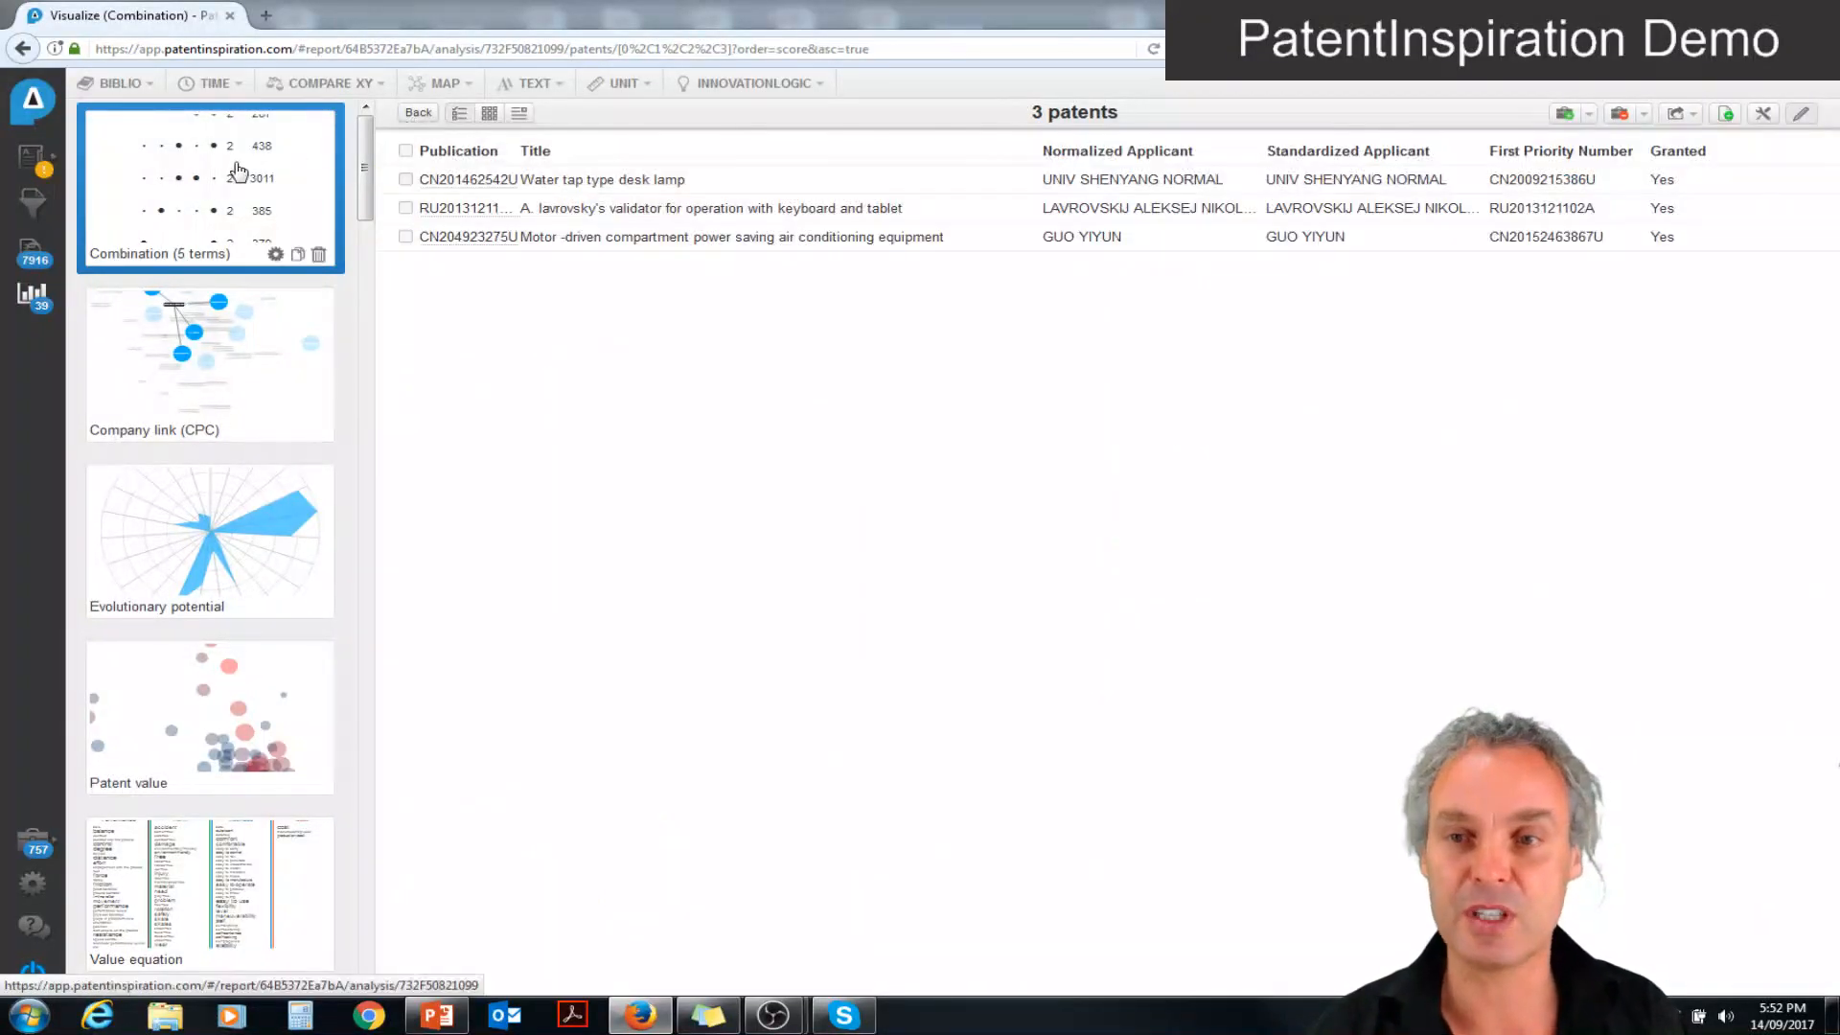
click(237, 173)
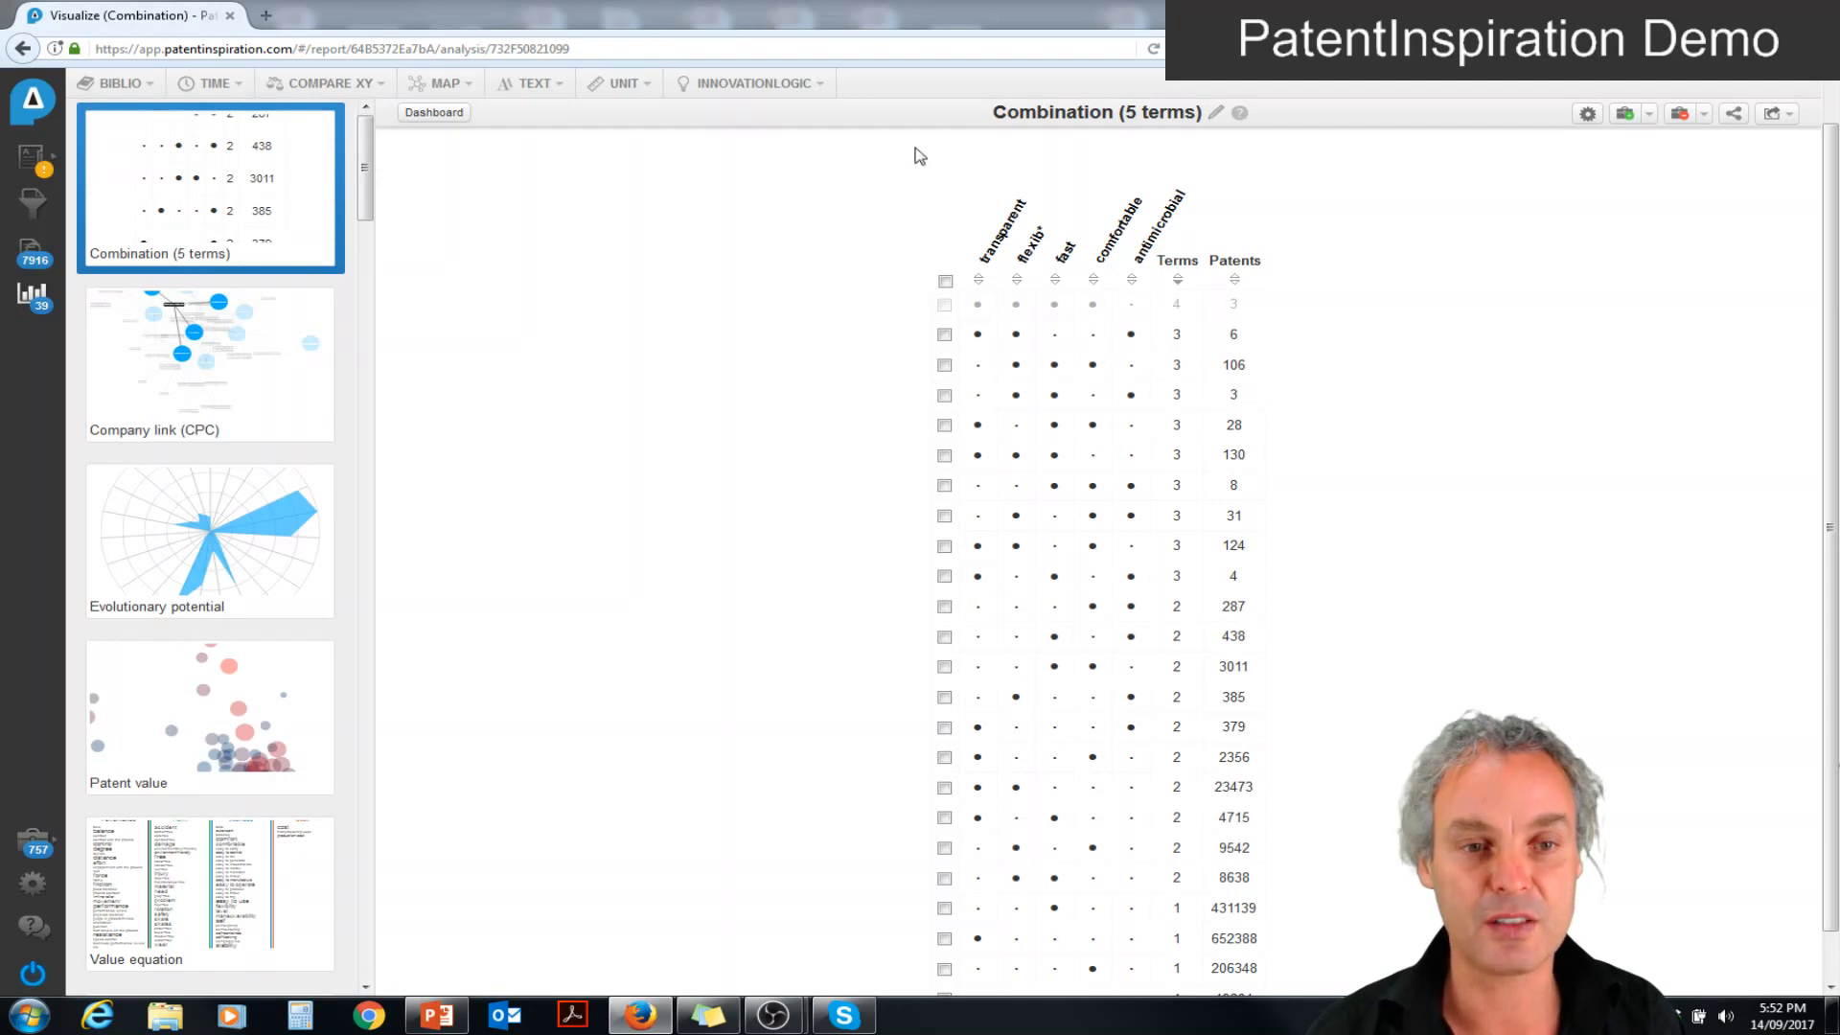
Return to the analysis dashboard and save the report with the title "roller skate"
click(39, 309)
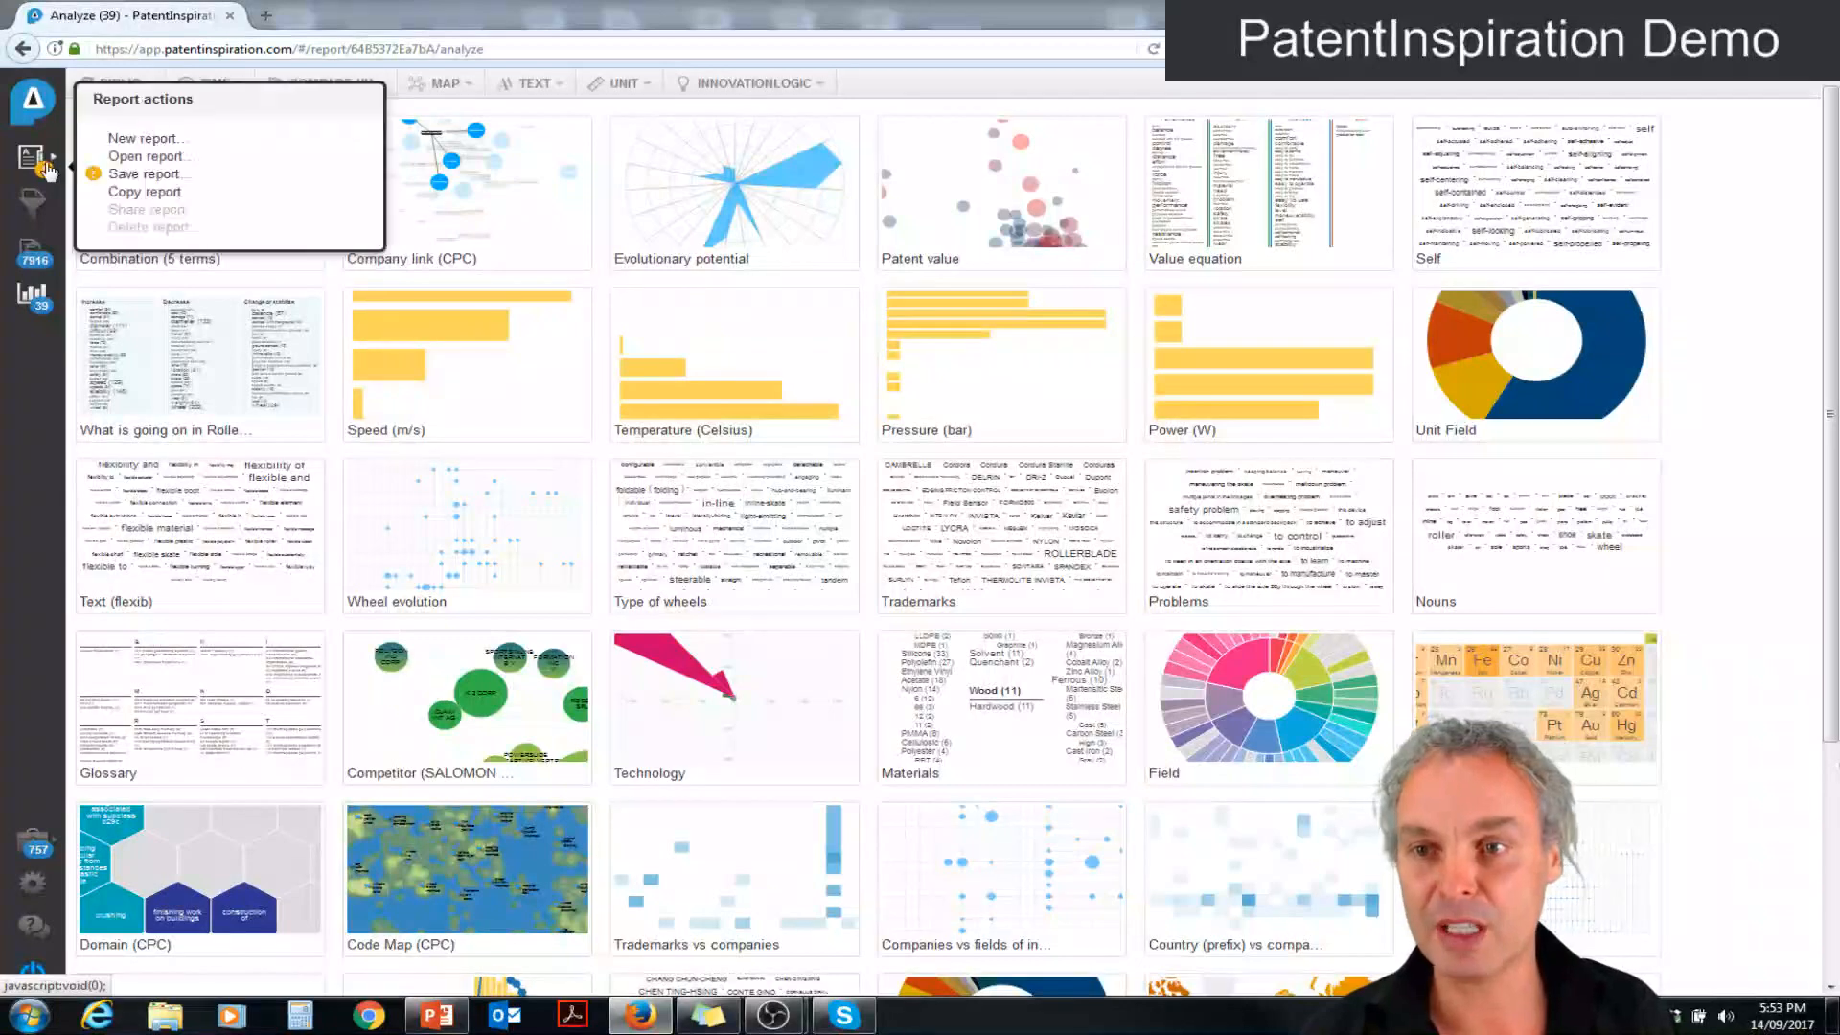
click(134, 174)
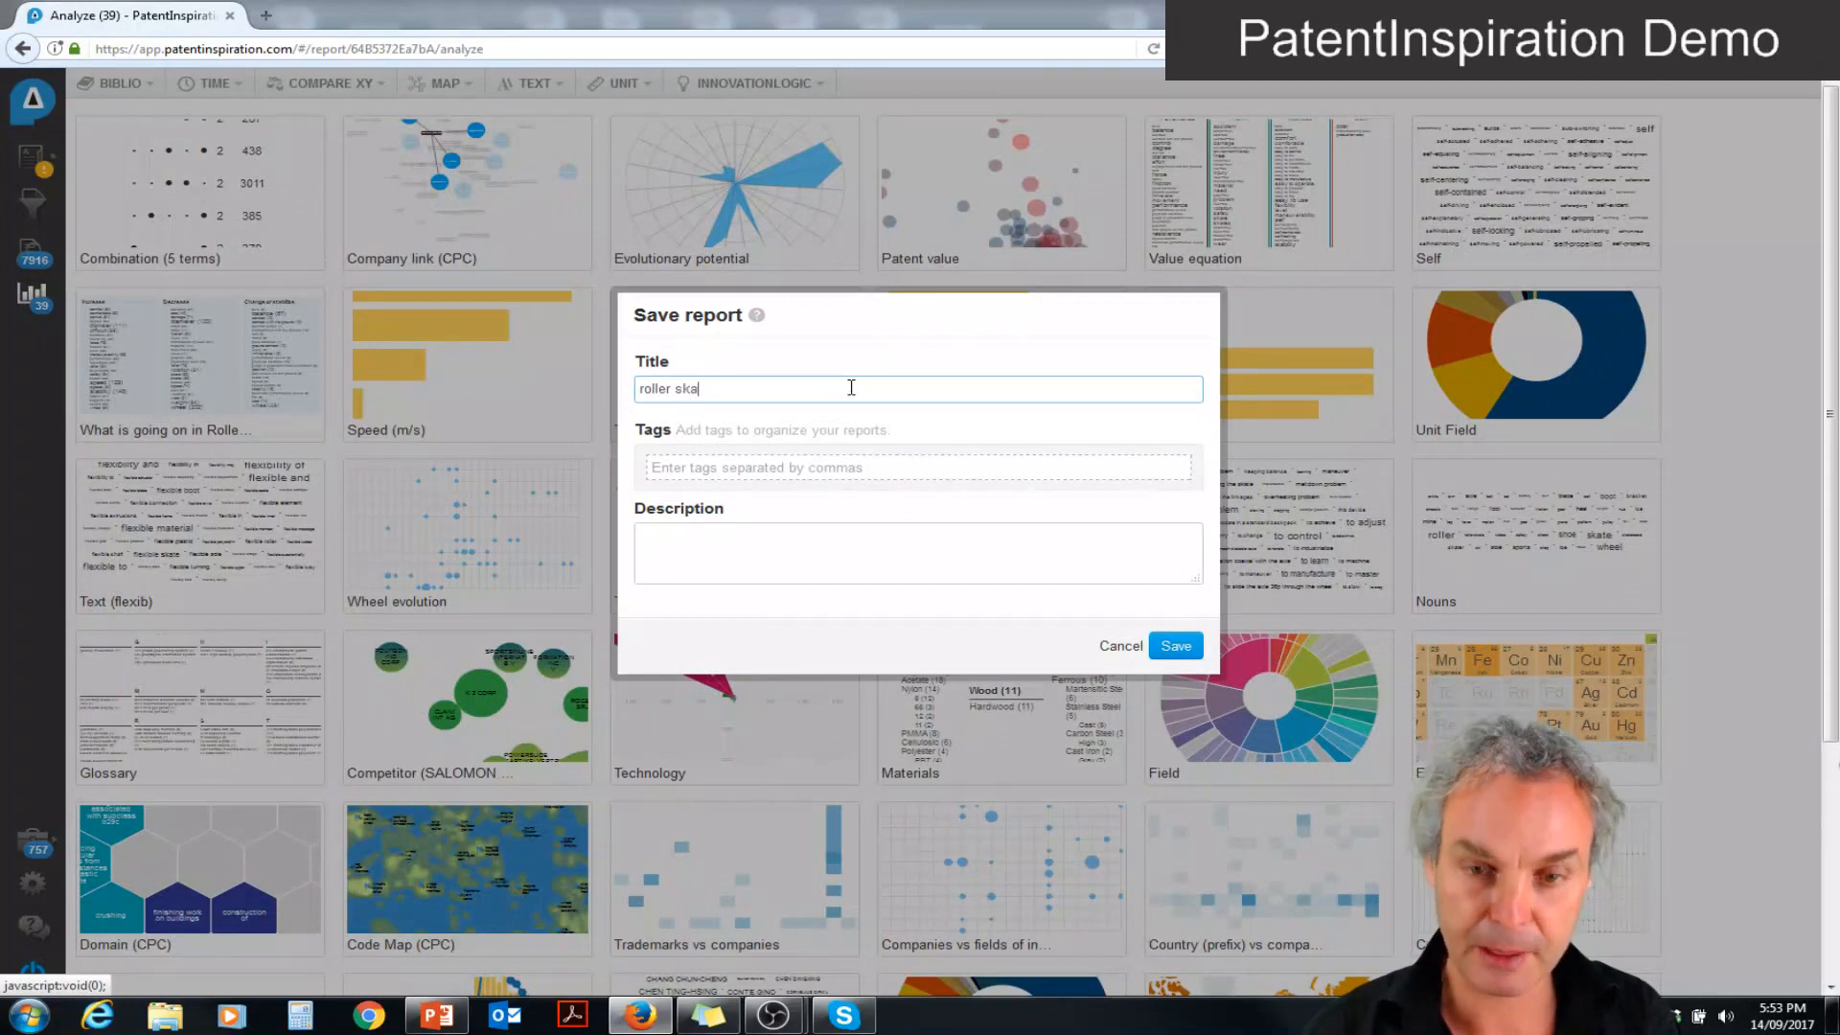
click(1195, 647)
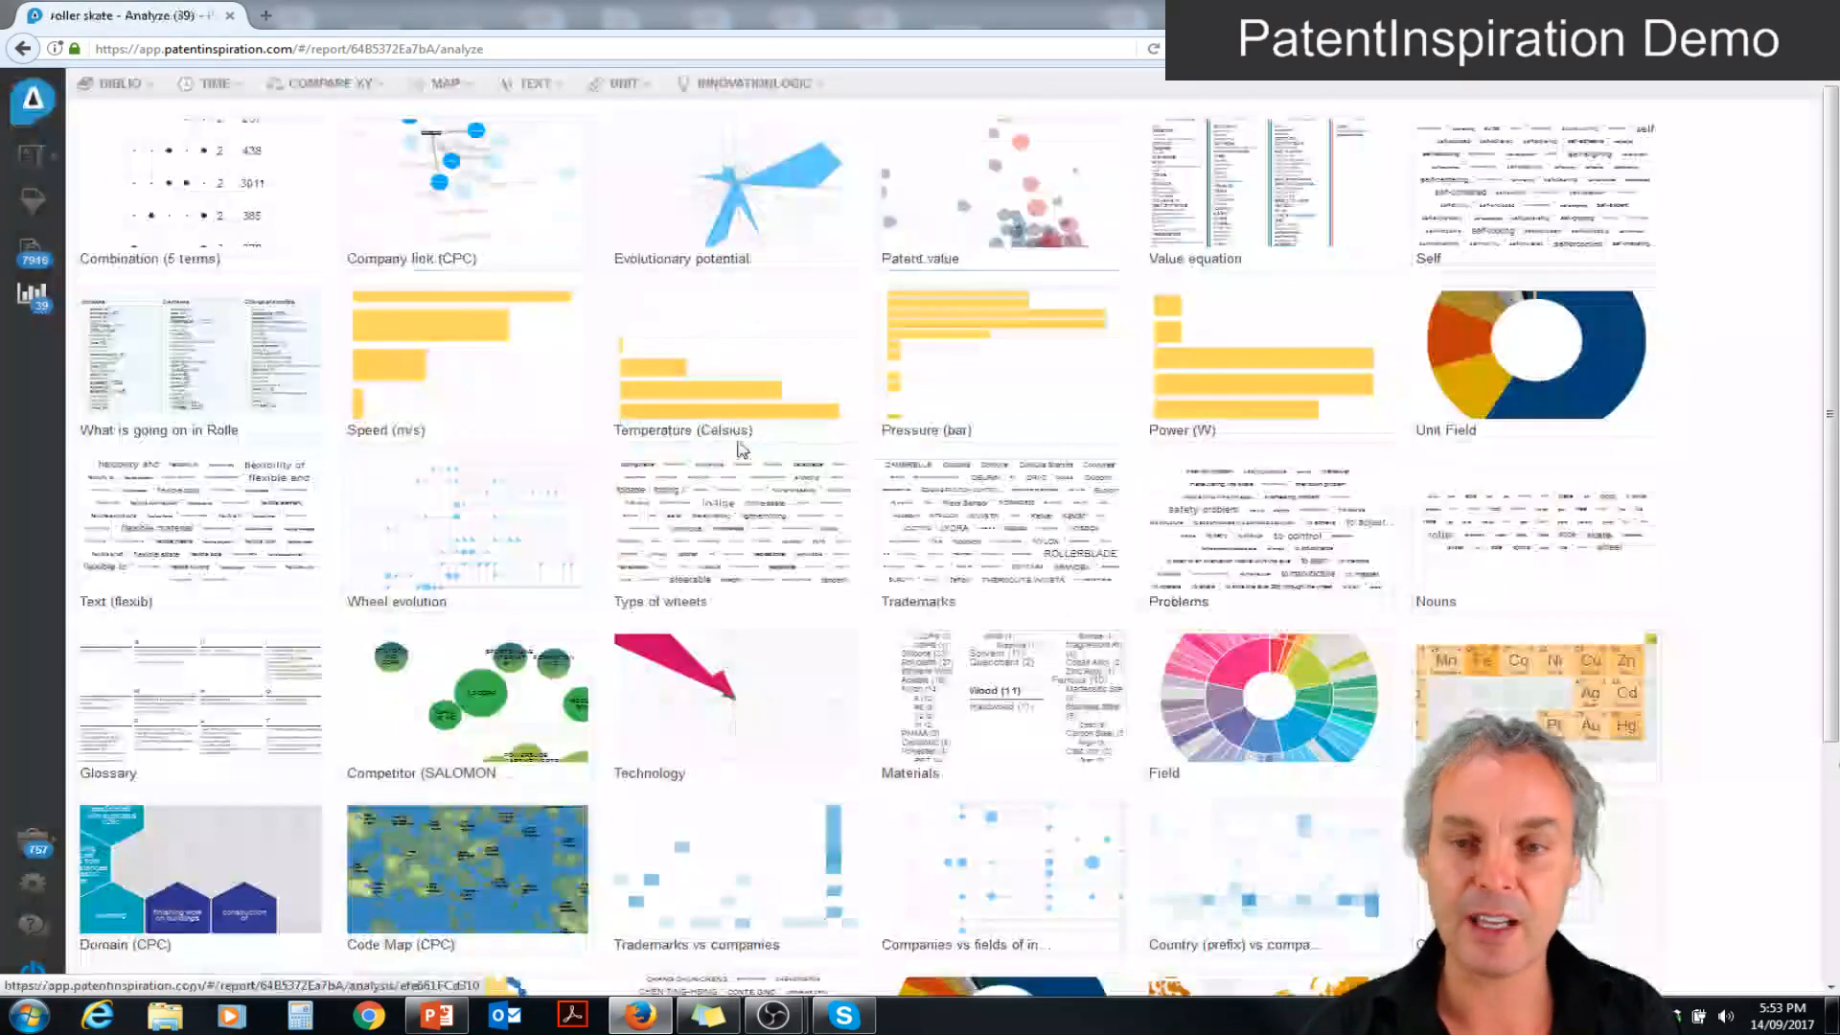
Share the saved report with Public visibility, so that anyone who has the link can access it
mouse_move(26, 170)
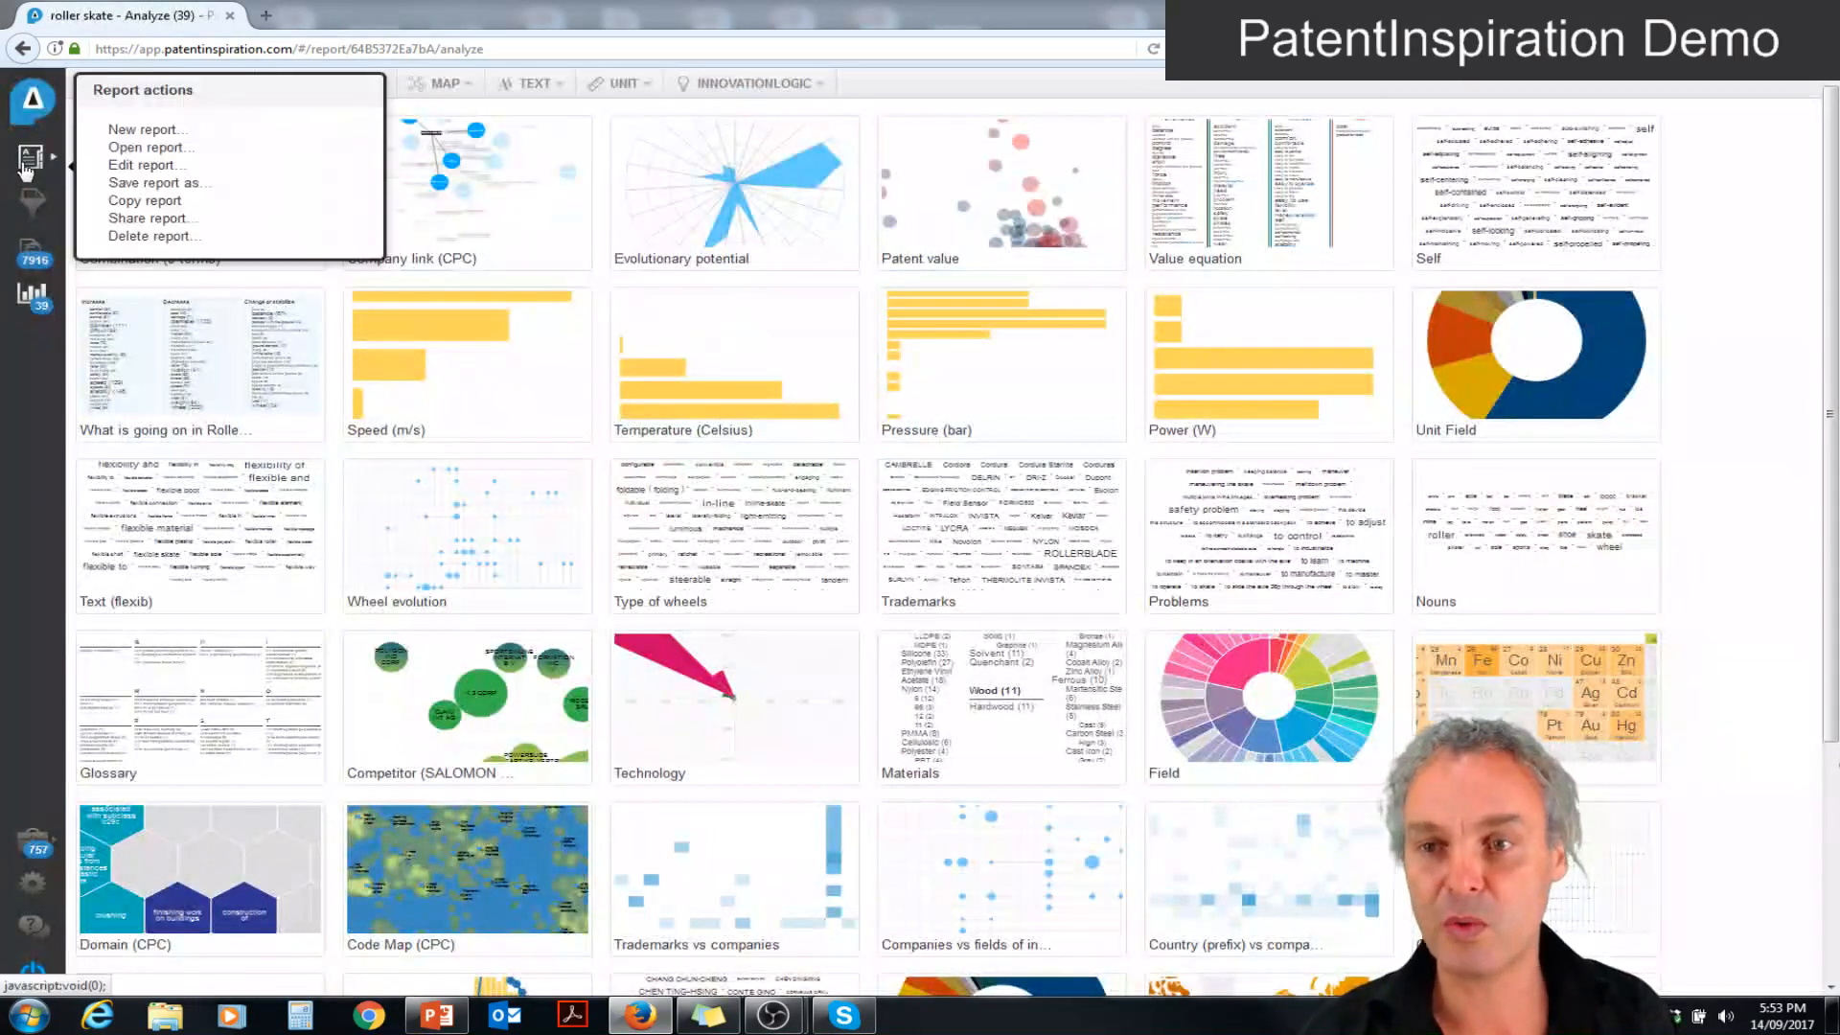
click(148, 218)
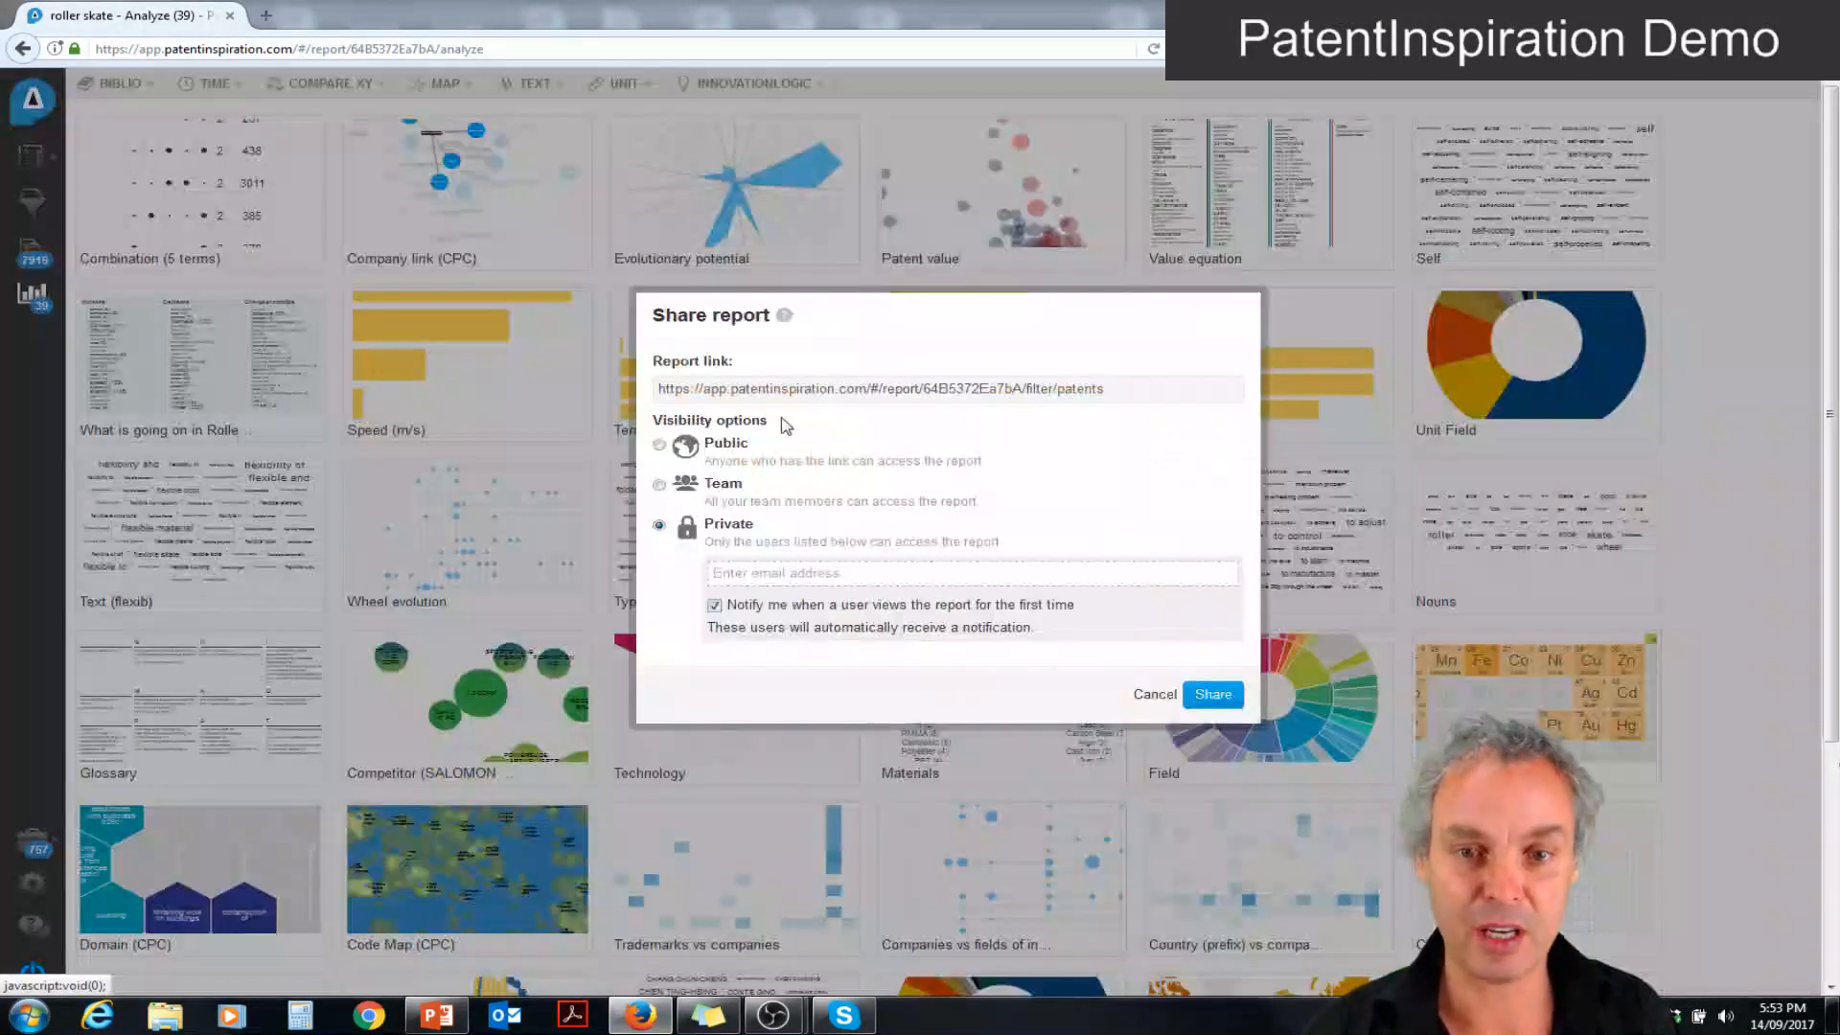
click(659, 445)
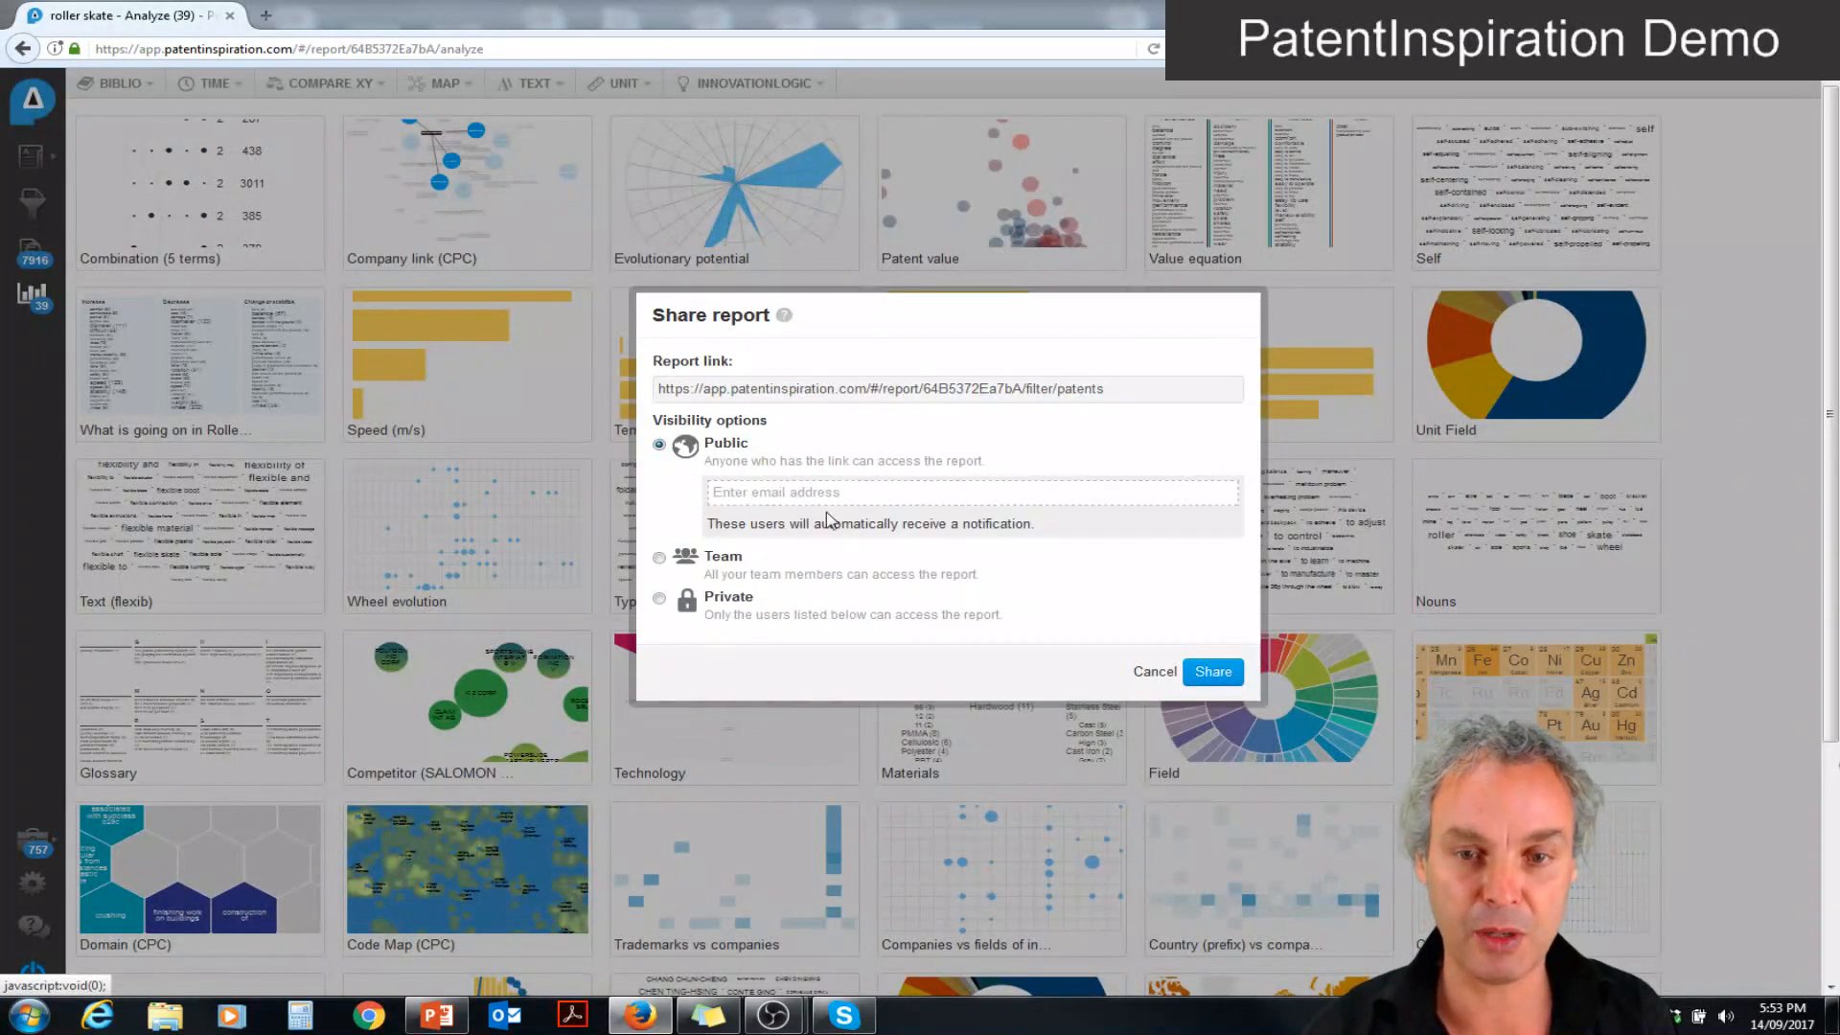
click(1212, 673)
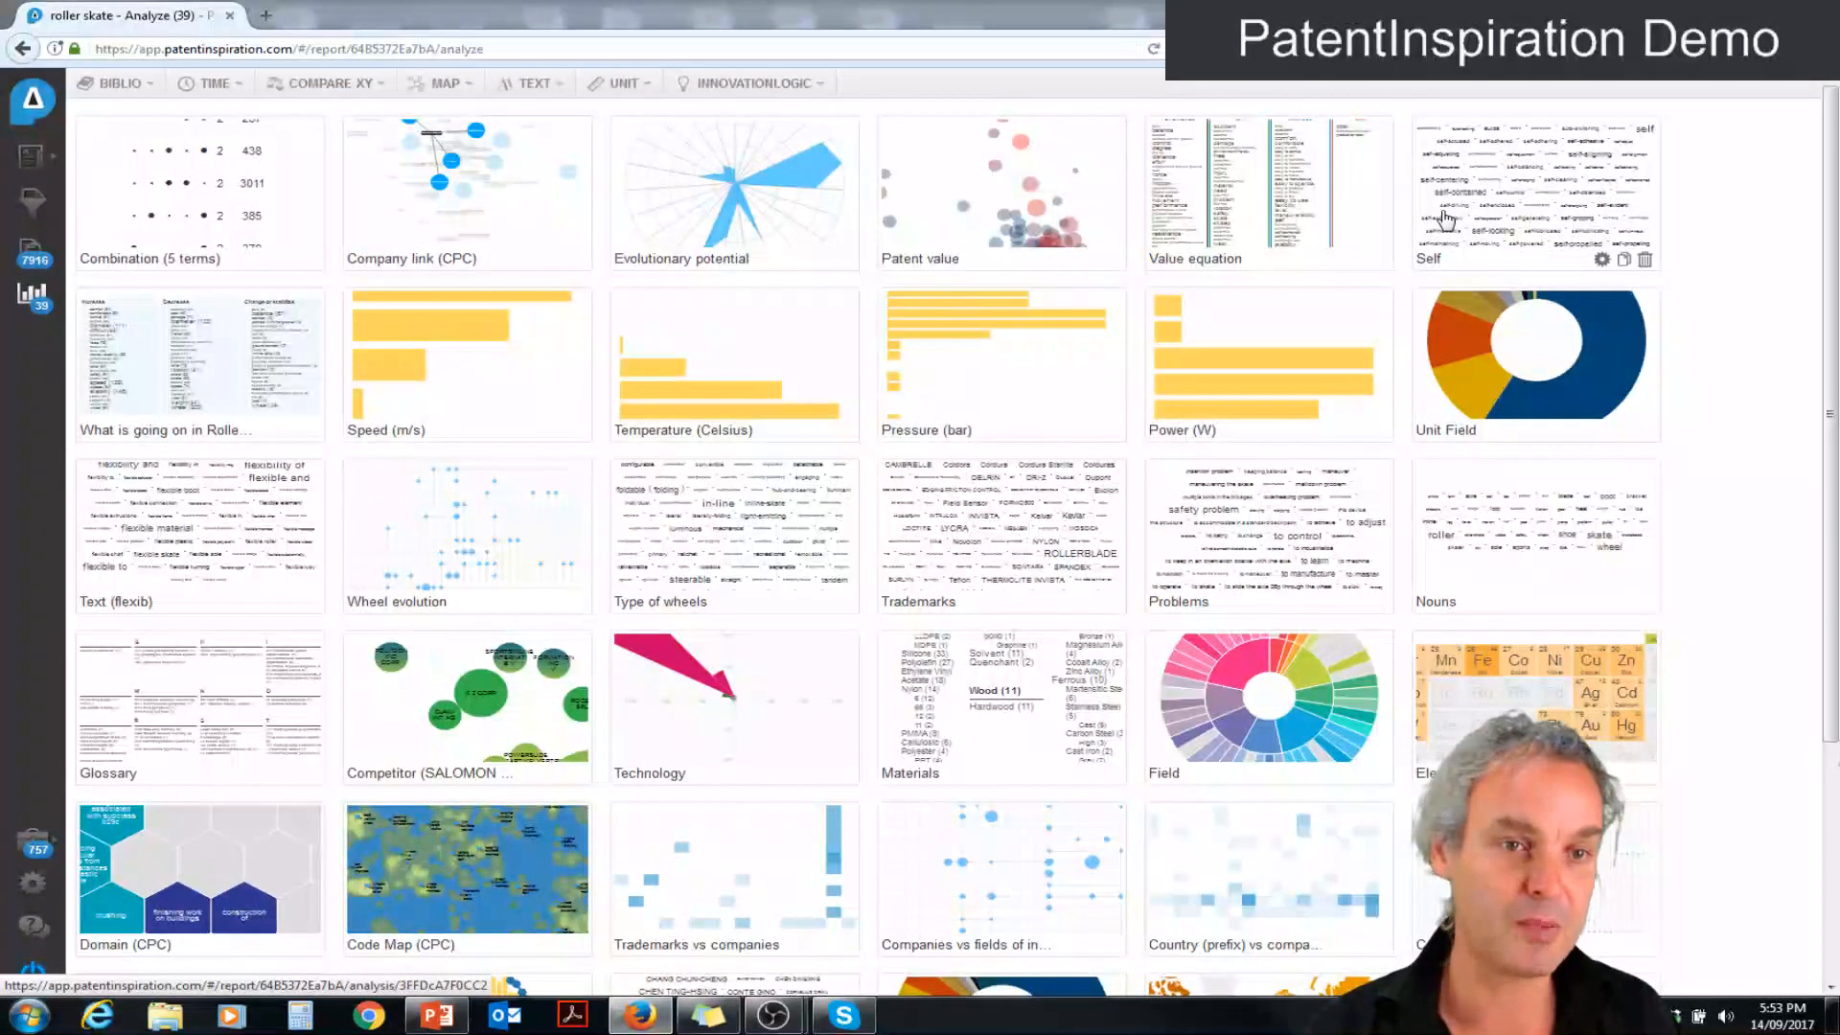
Export the Combination, Company link, Evolutionary potential, Value equation, What is going on in Roller Skate, Speed and Pressure analyses to PowerPoint
click(1198, 240)
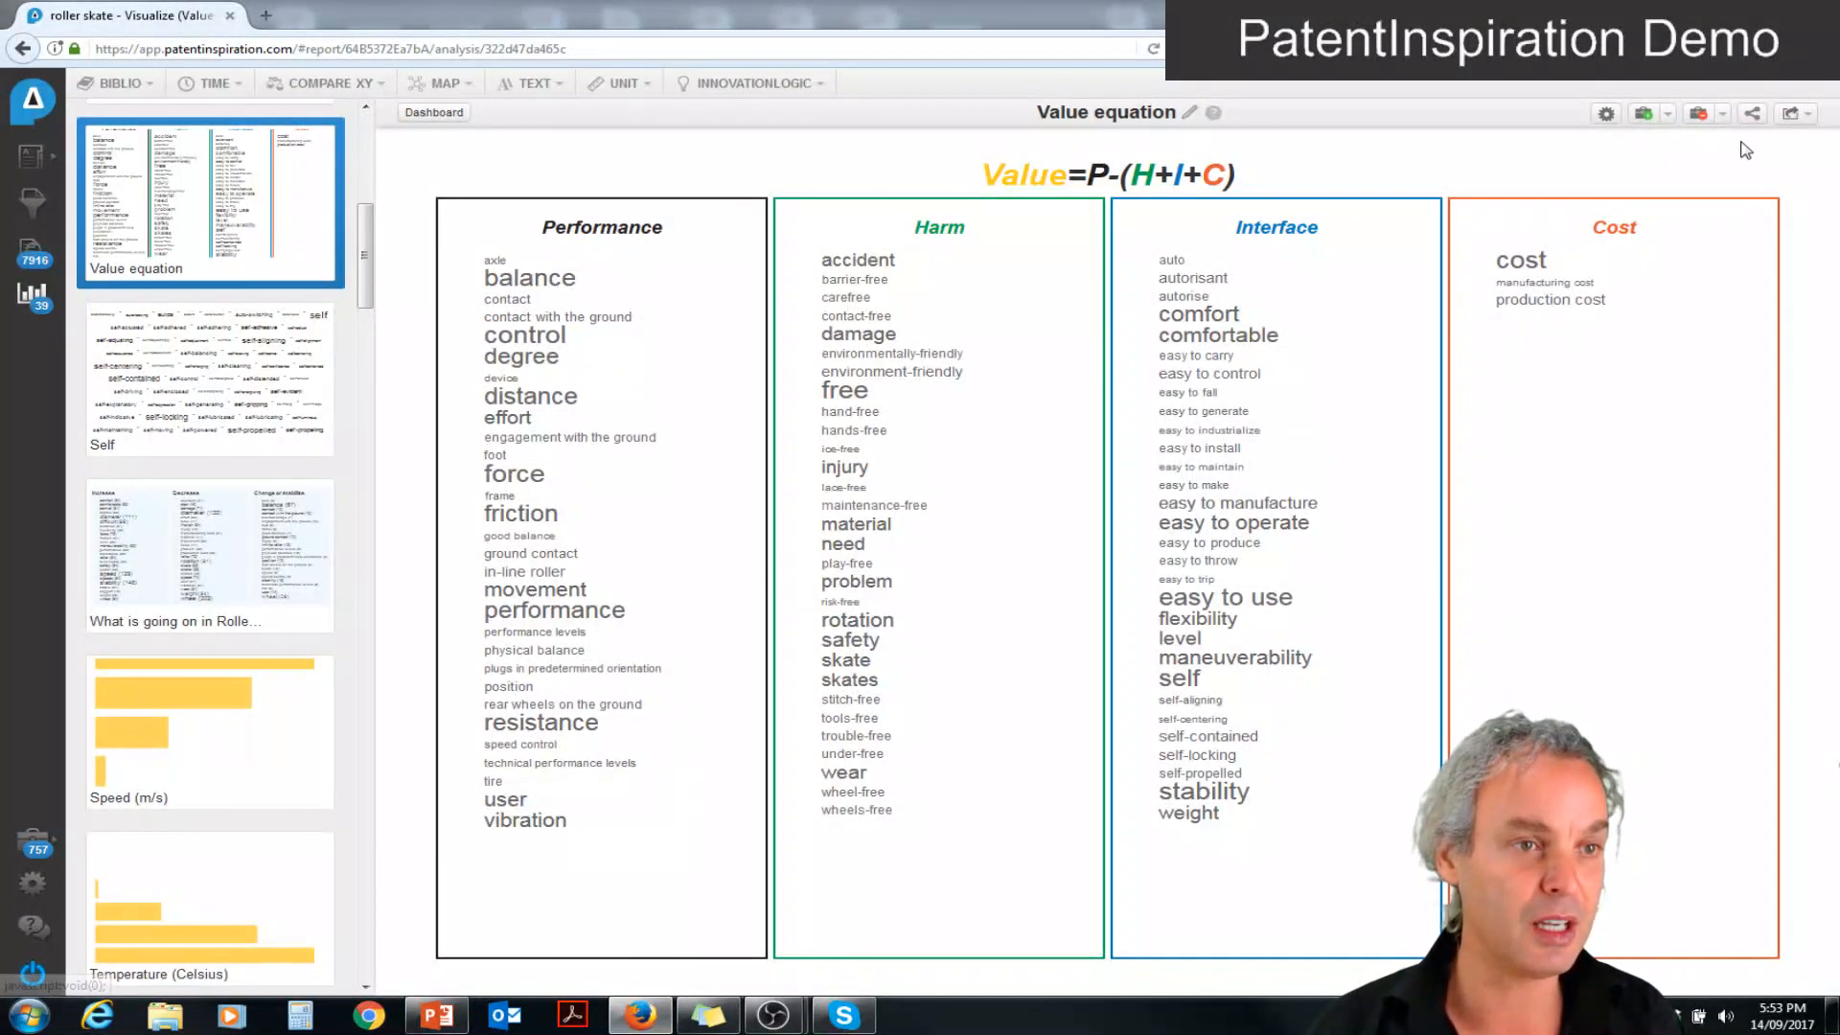
click(1793, 114)
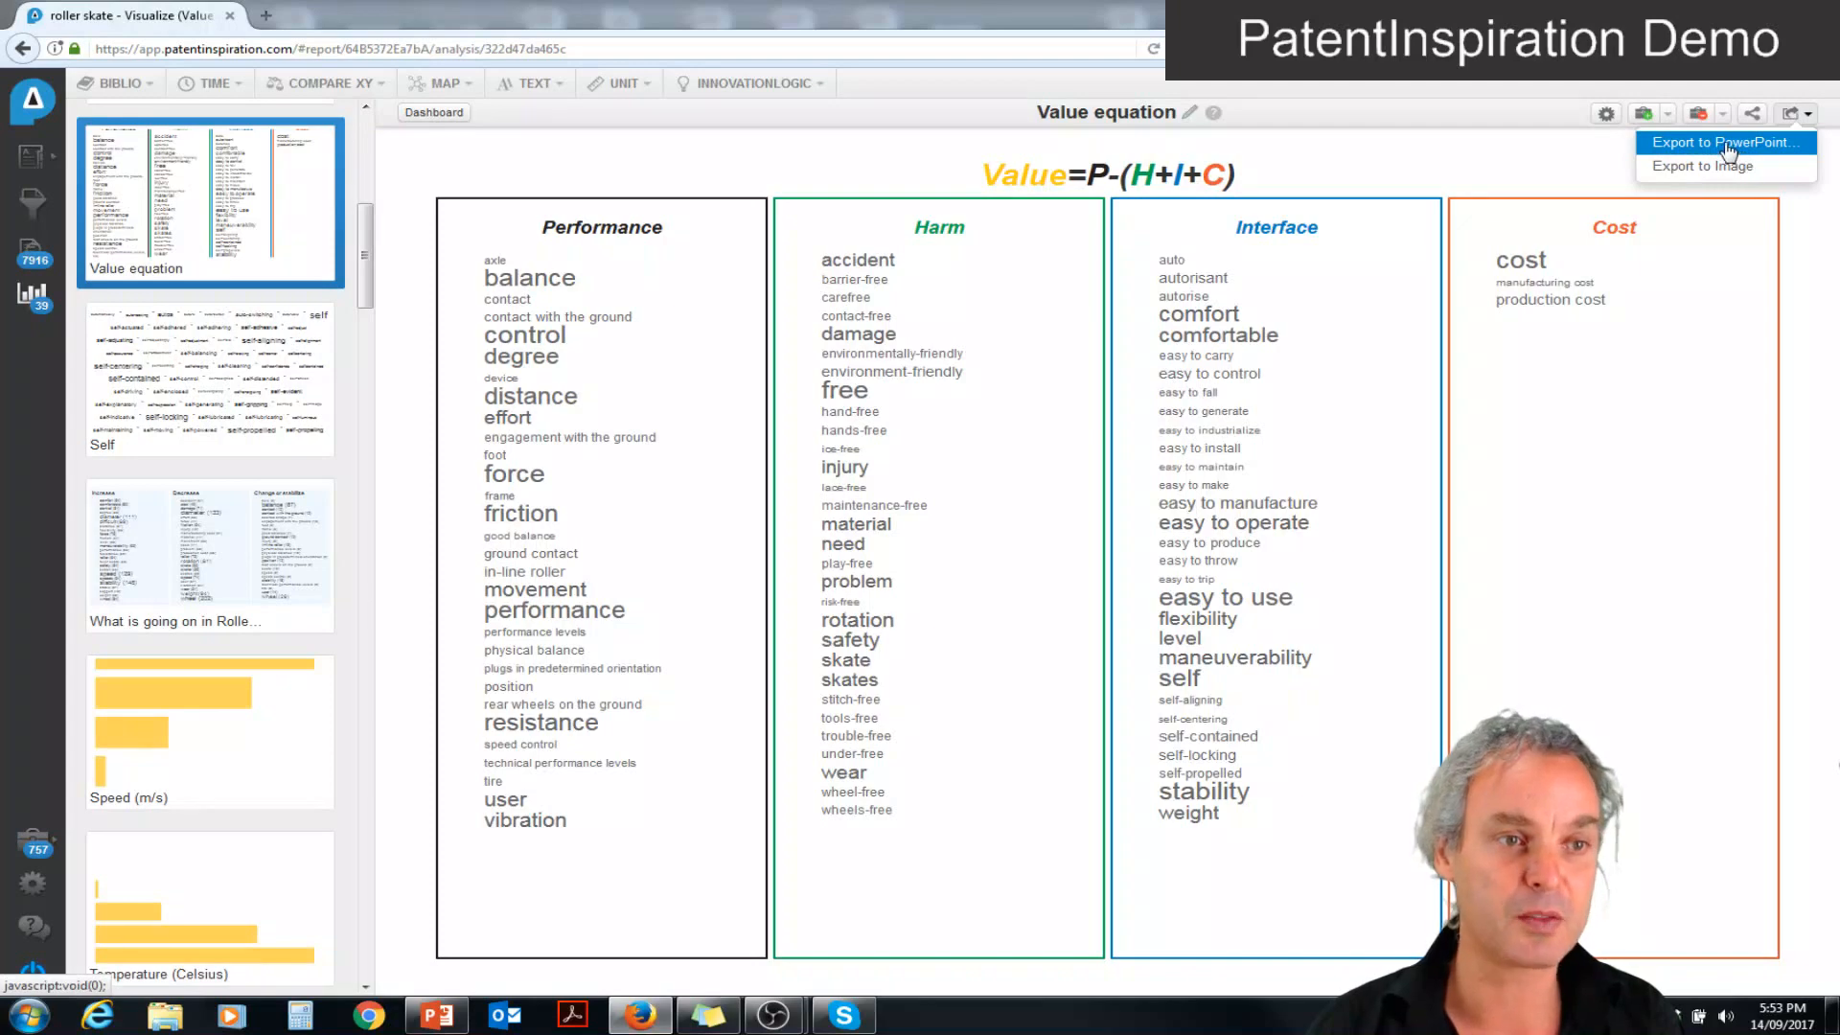
click(1728, 144)
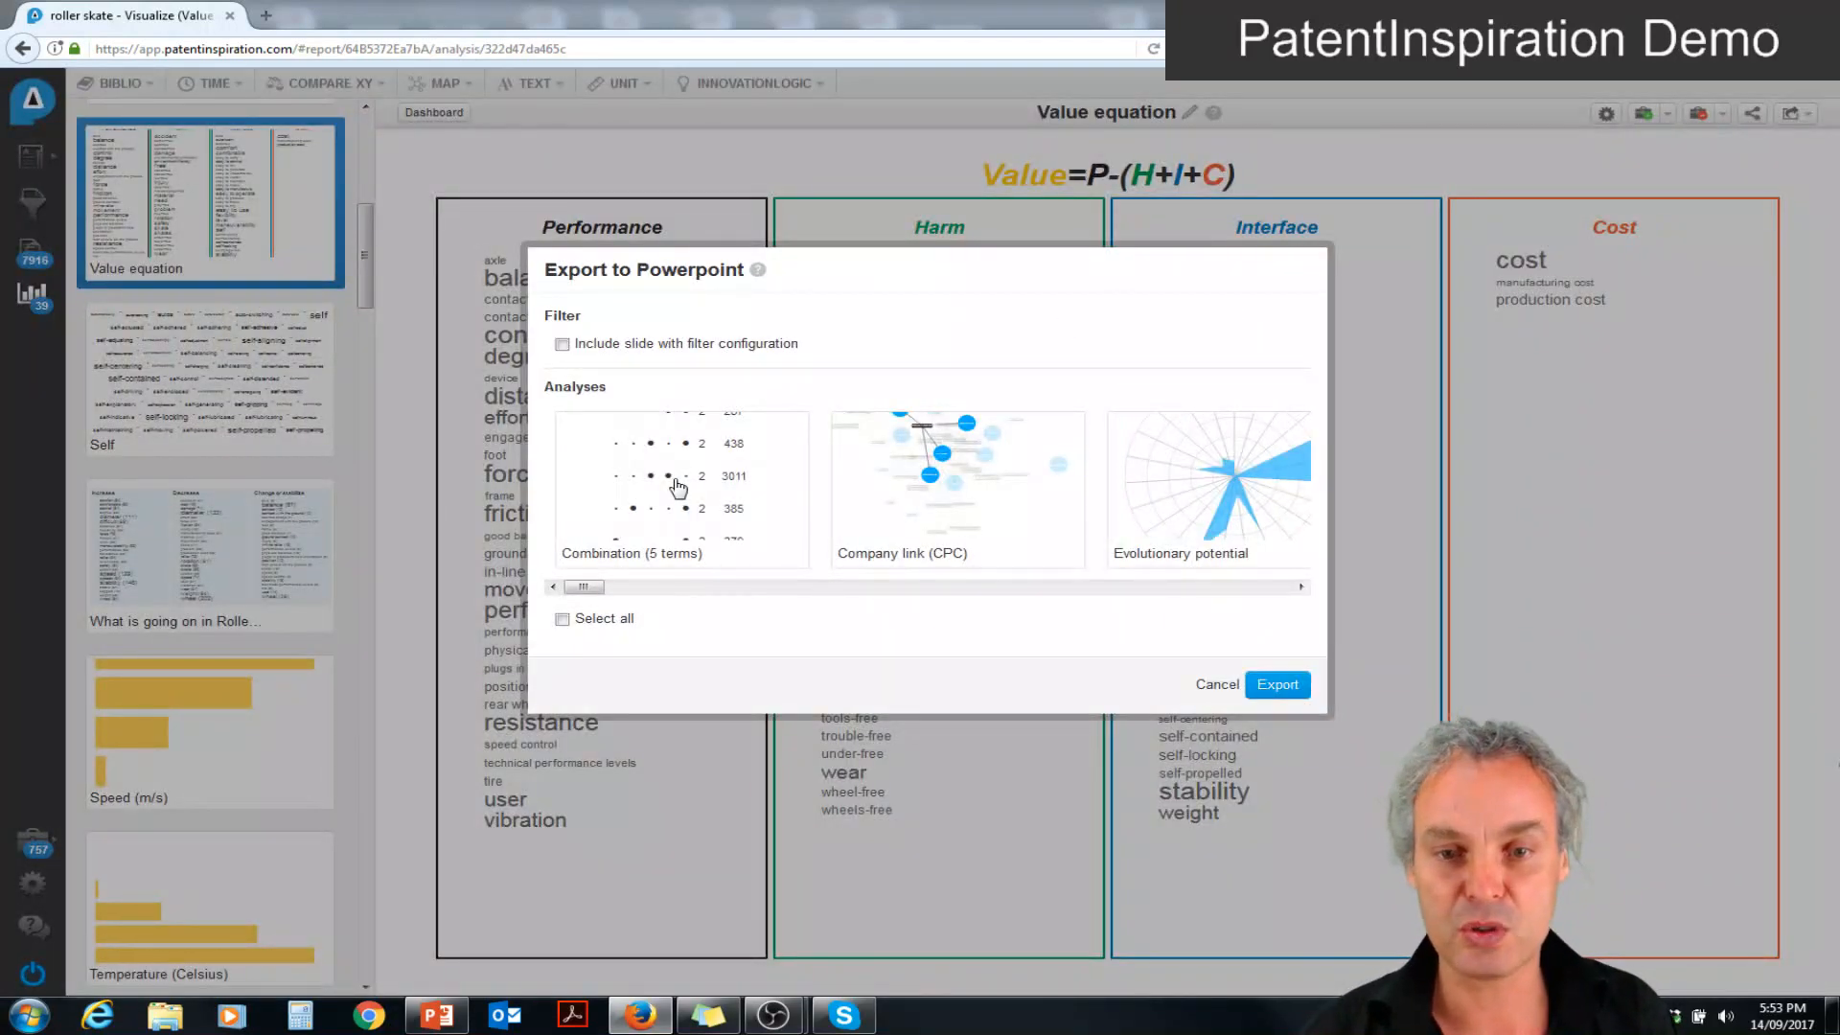
click(1011, 479)
click(1187, 481)
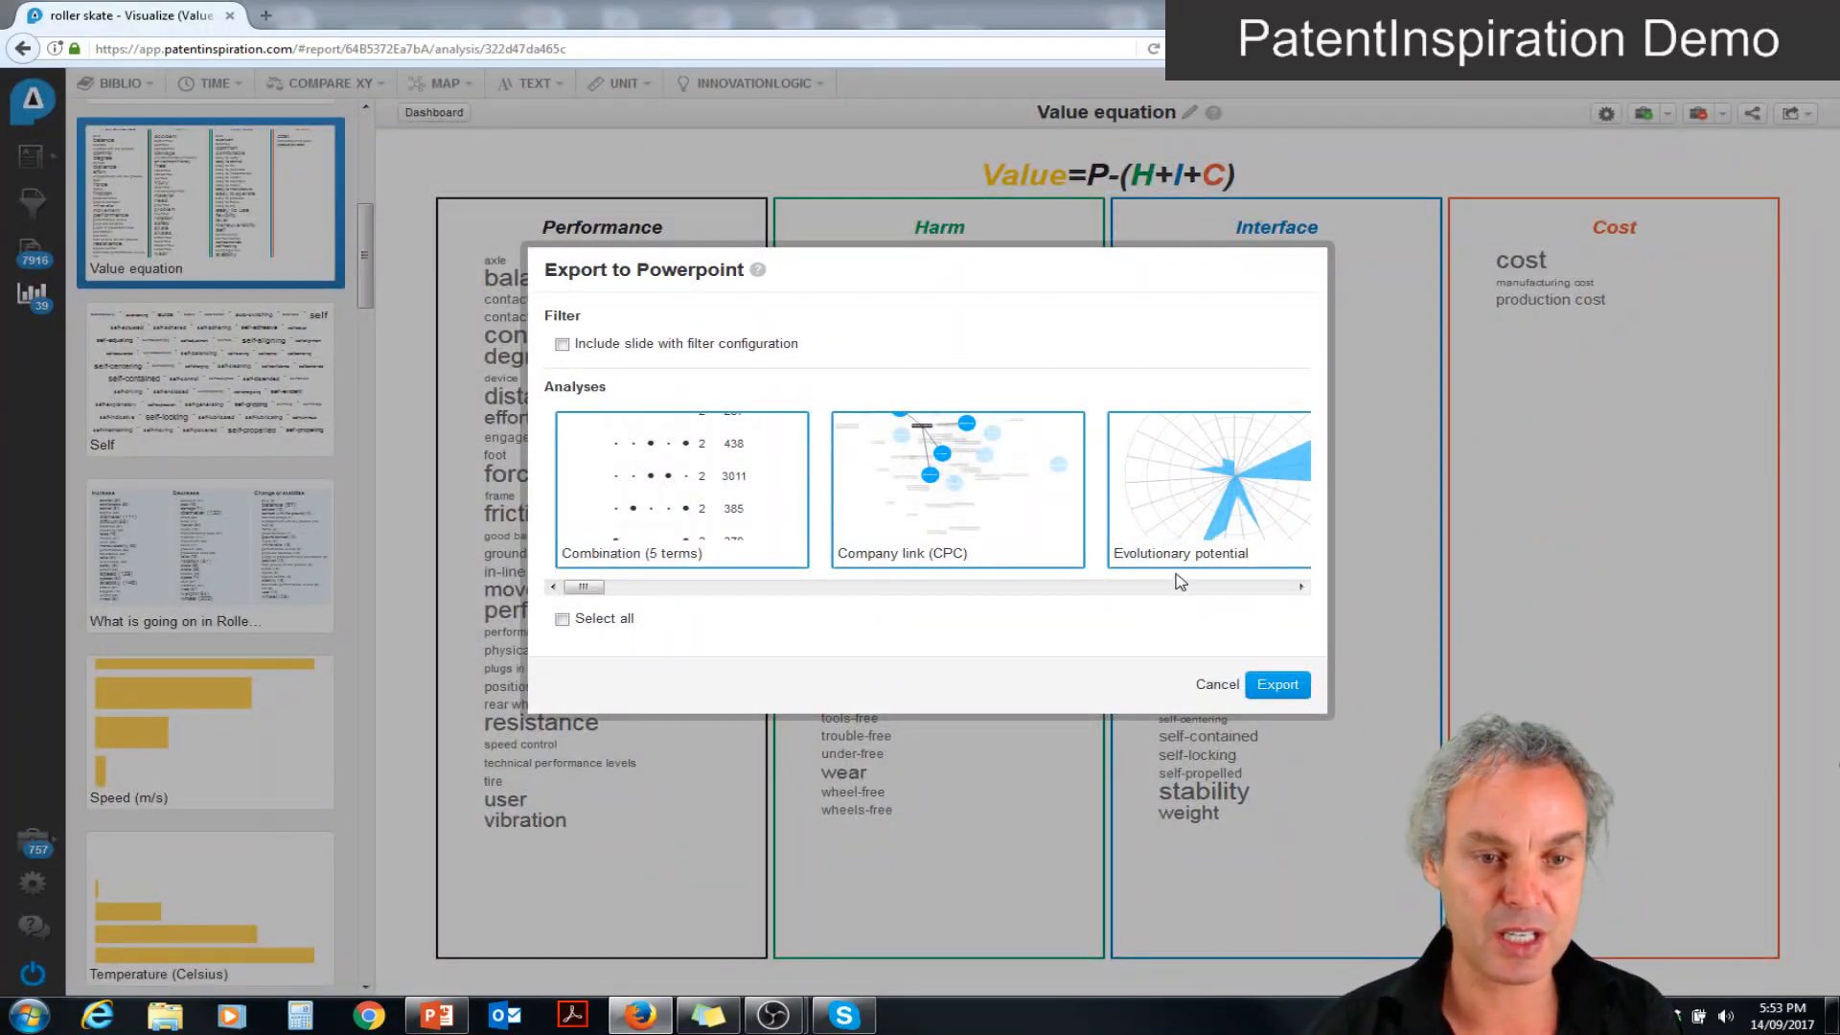
click(1184, 587)
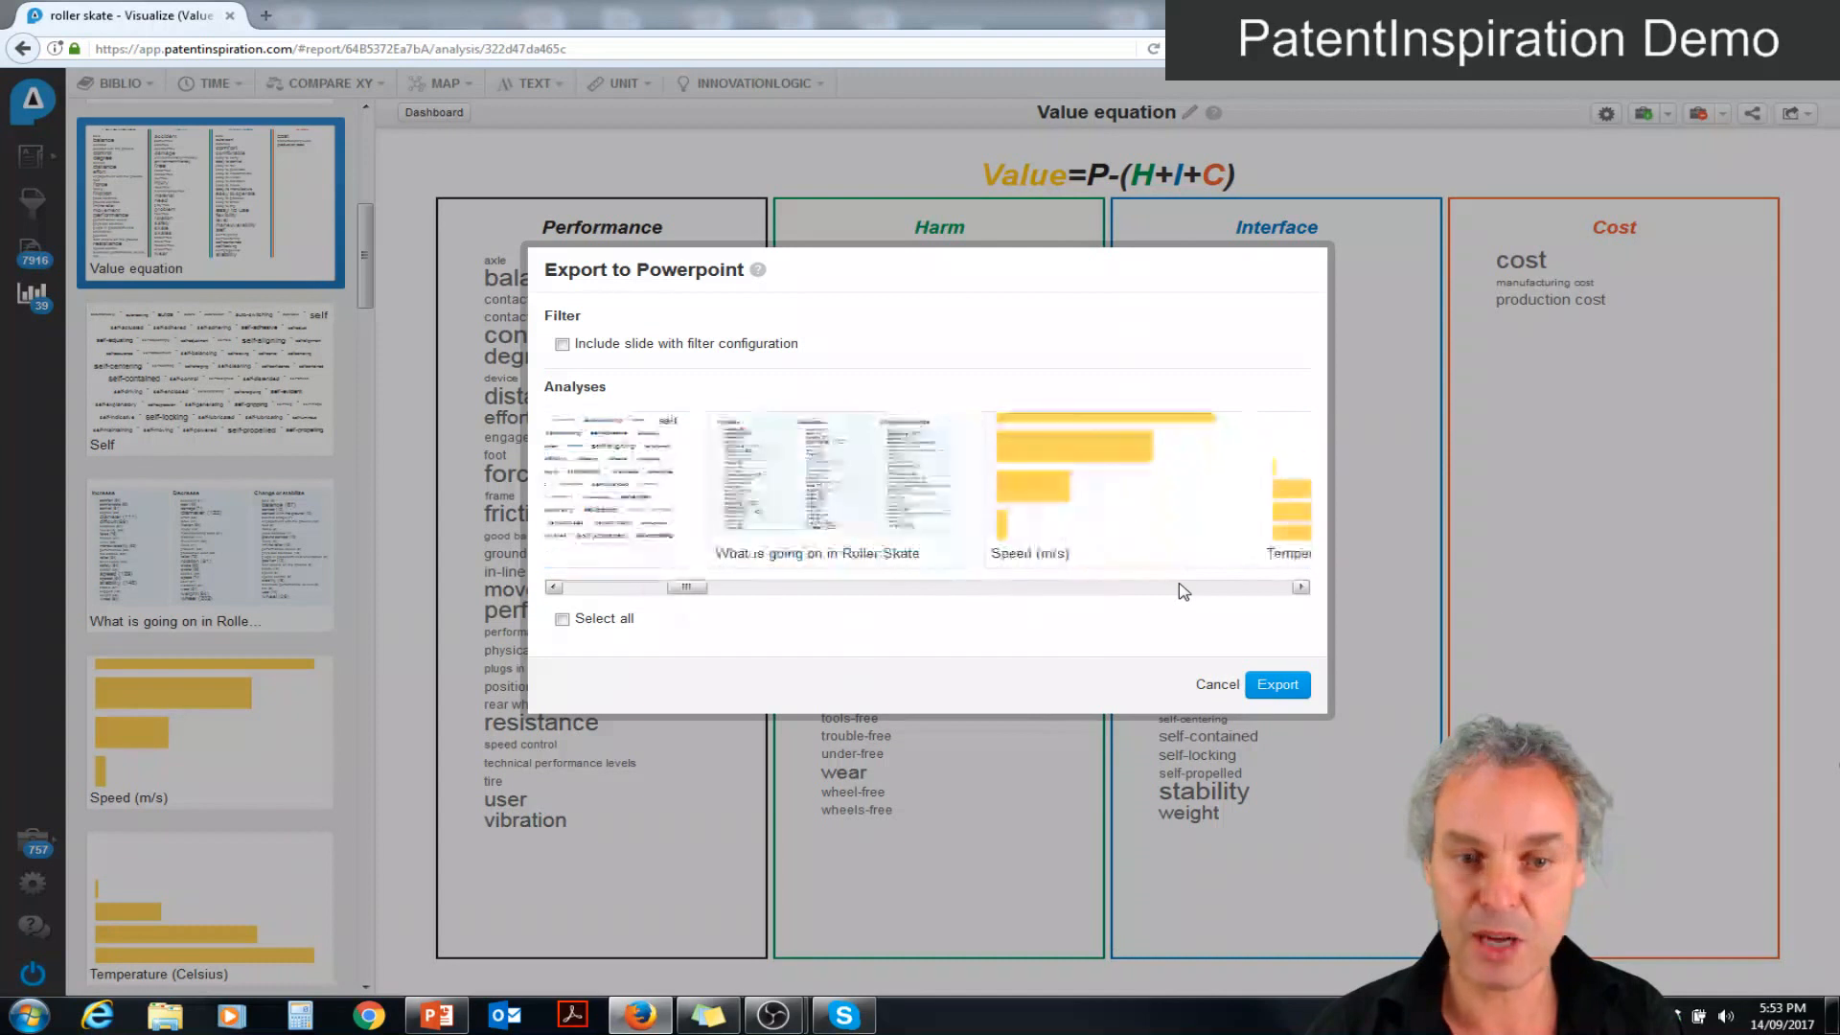
click(840, 492)
click(1300, 586)
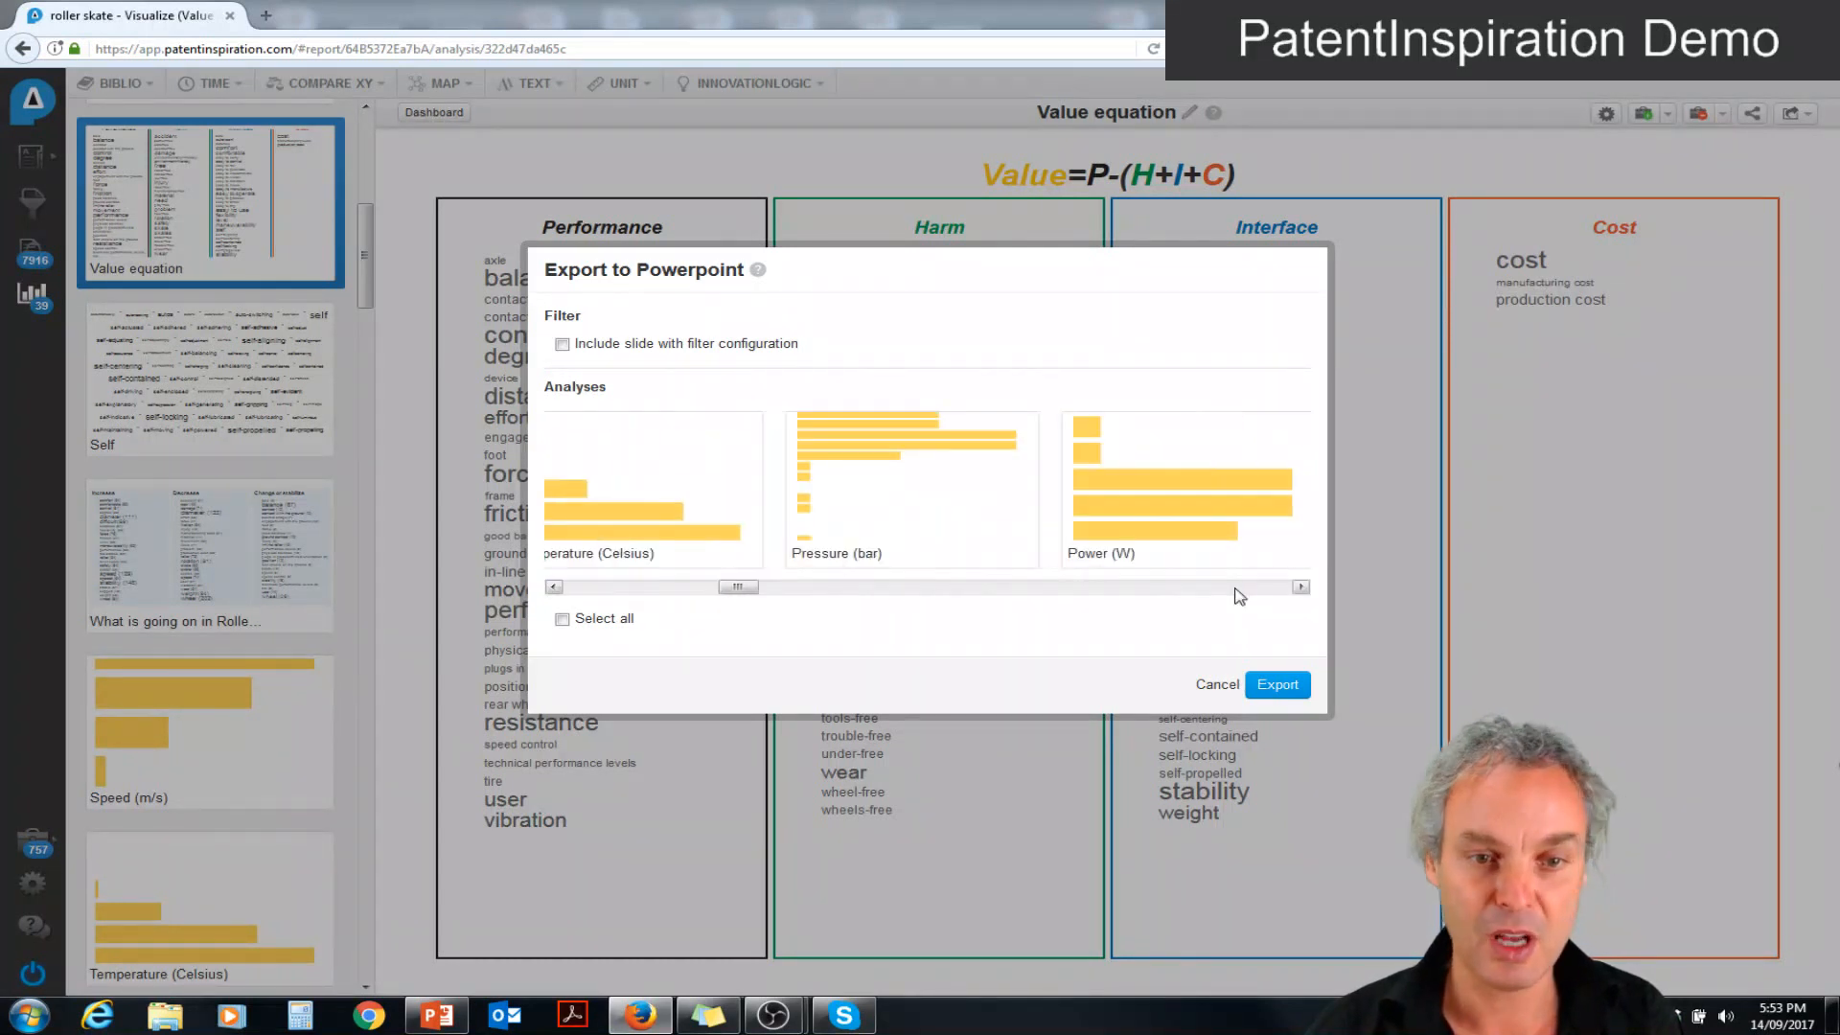
click(924, 494)
click(1284, 686)
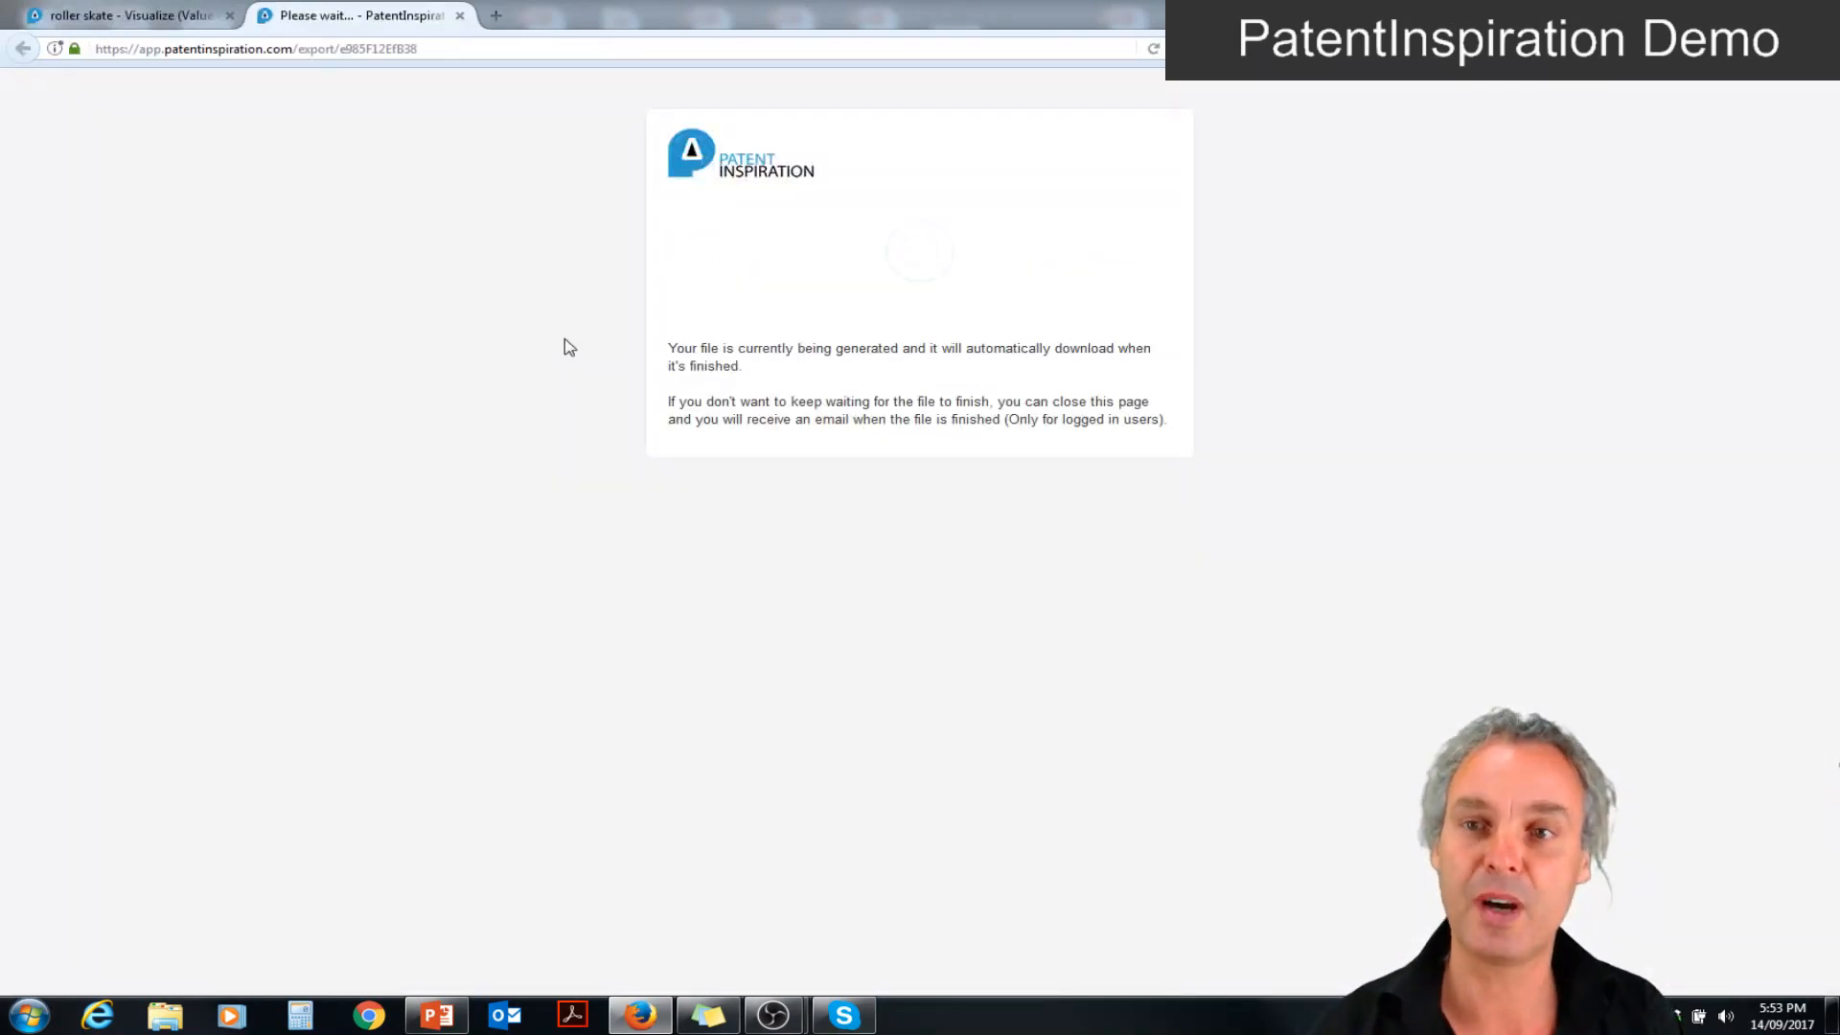
Go back to the report, open the Self text analysis and list the patents behind the term "self"
click(141, 18)
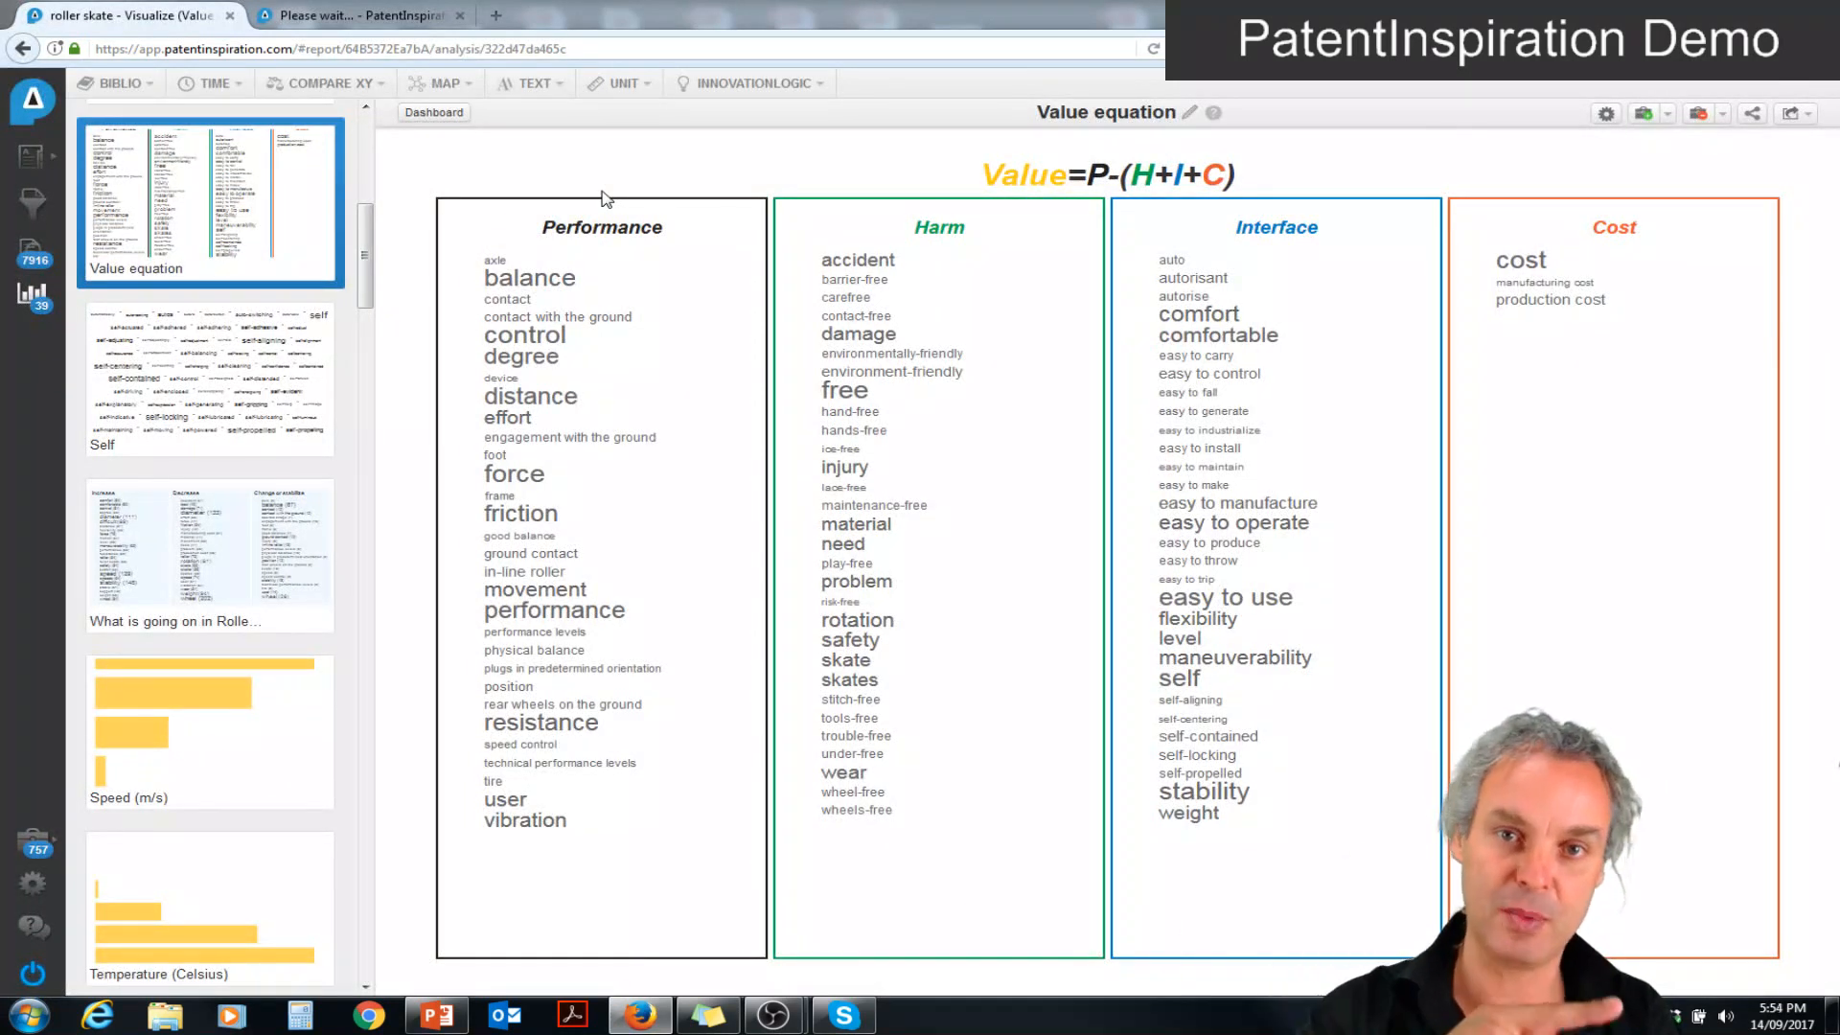
click(1798, 114)
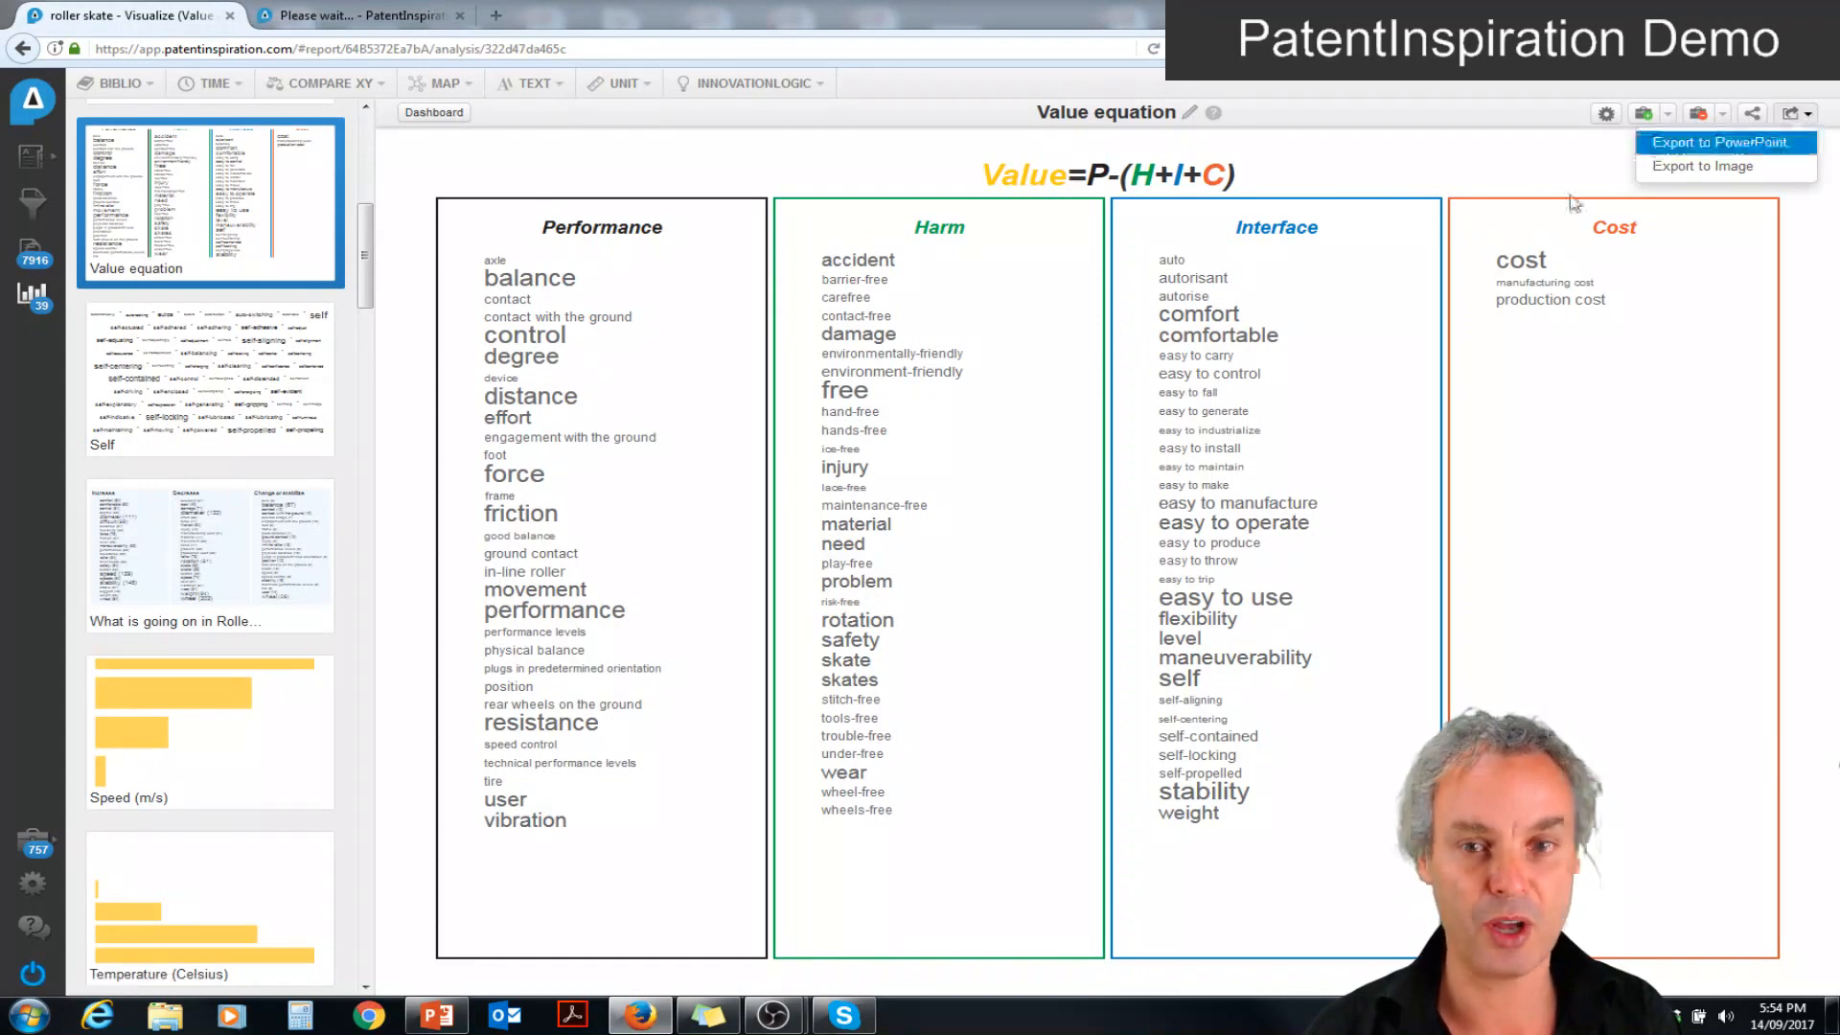
click(309, 356)
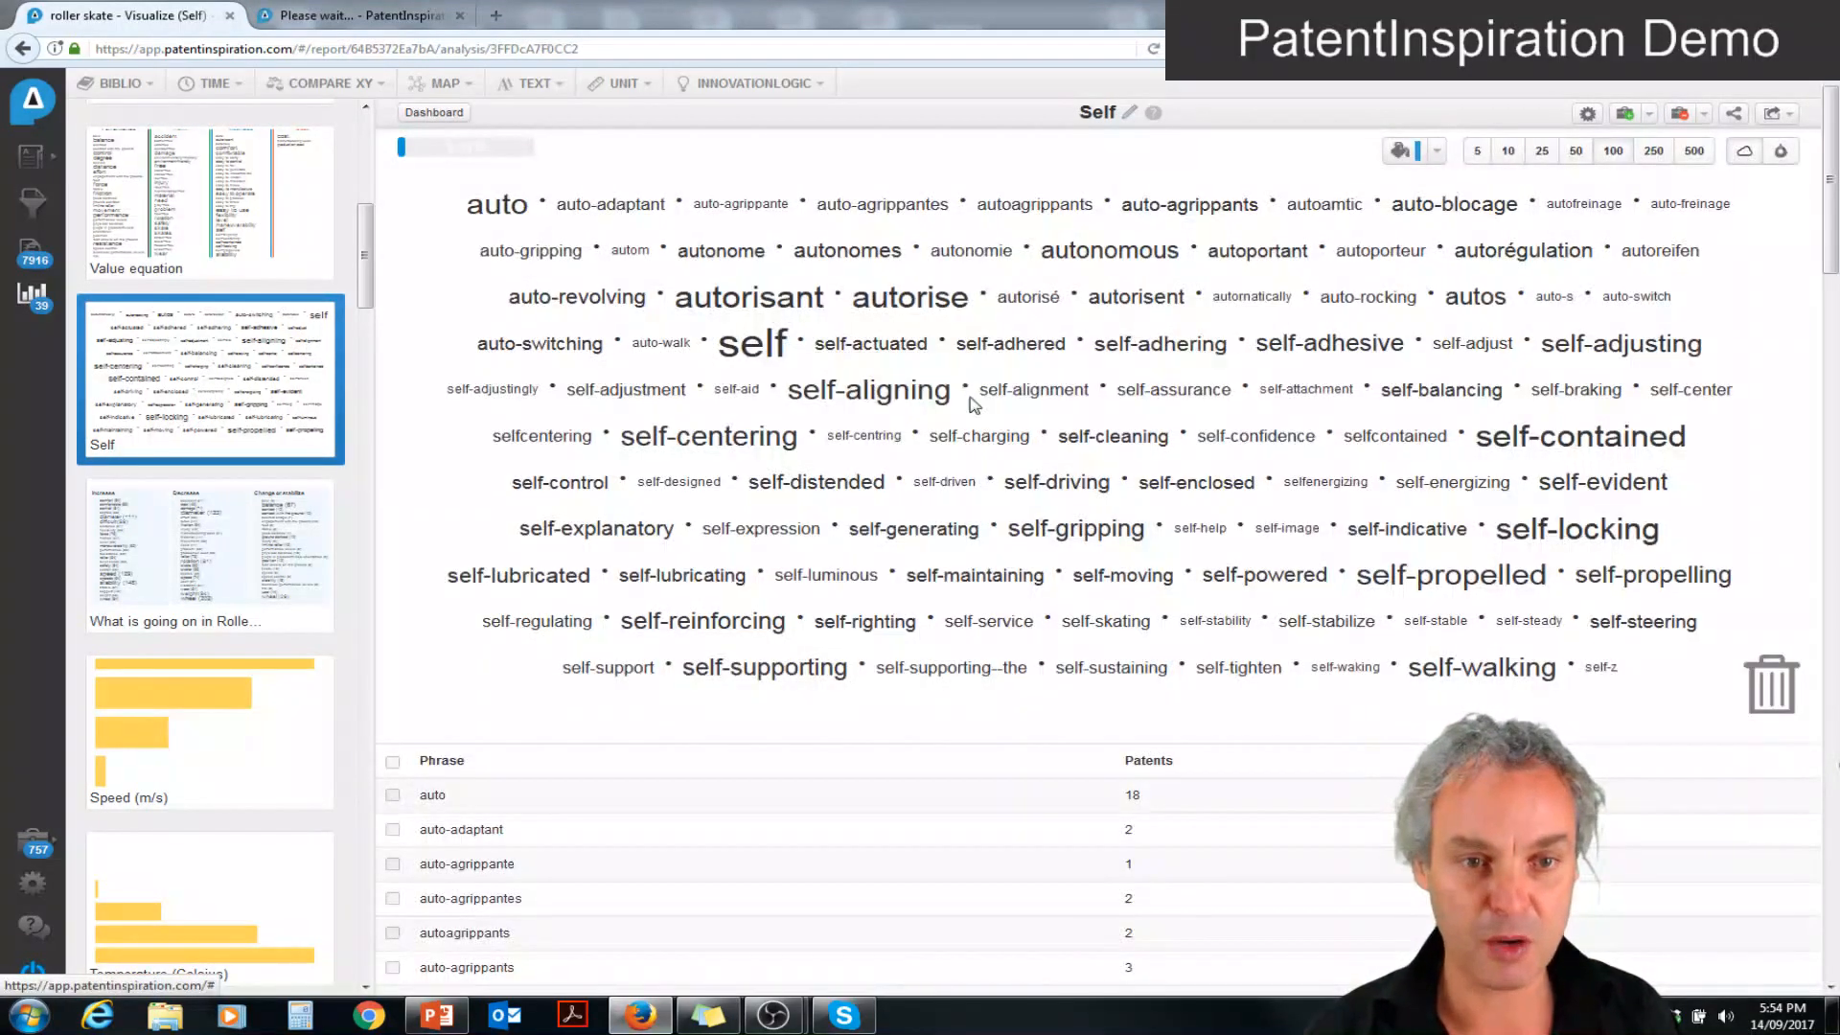
click(768, 360)
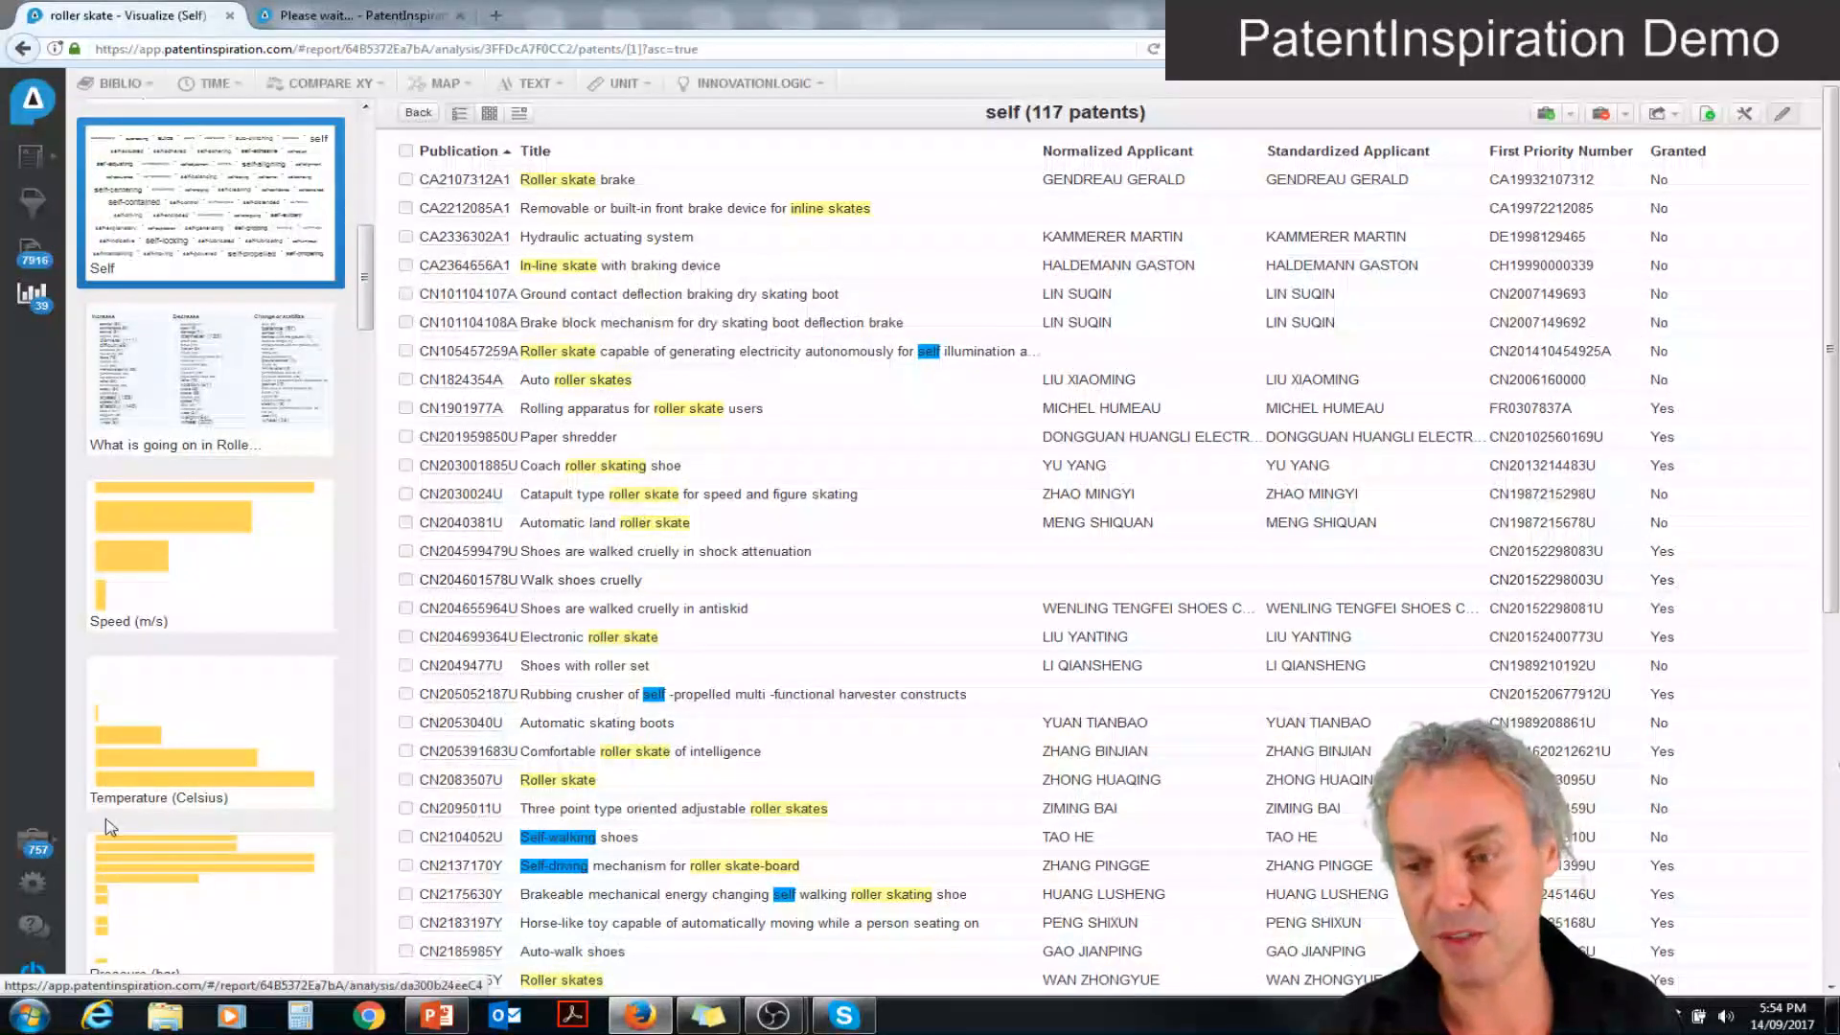
click(34, 841)
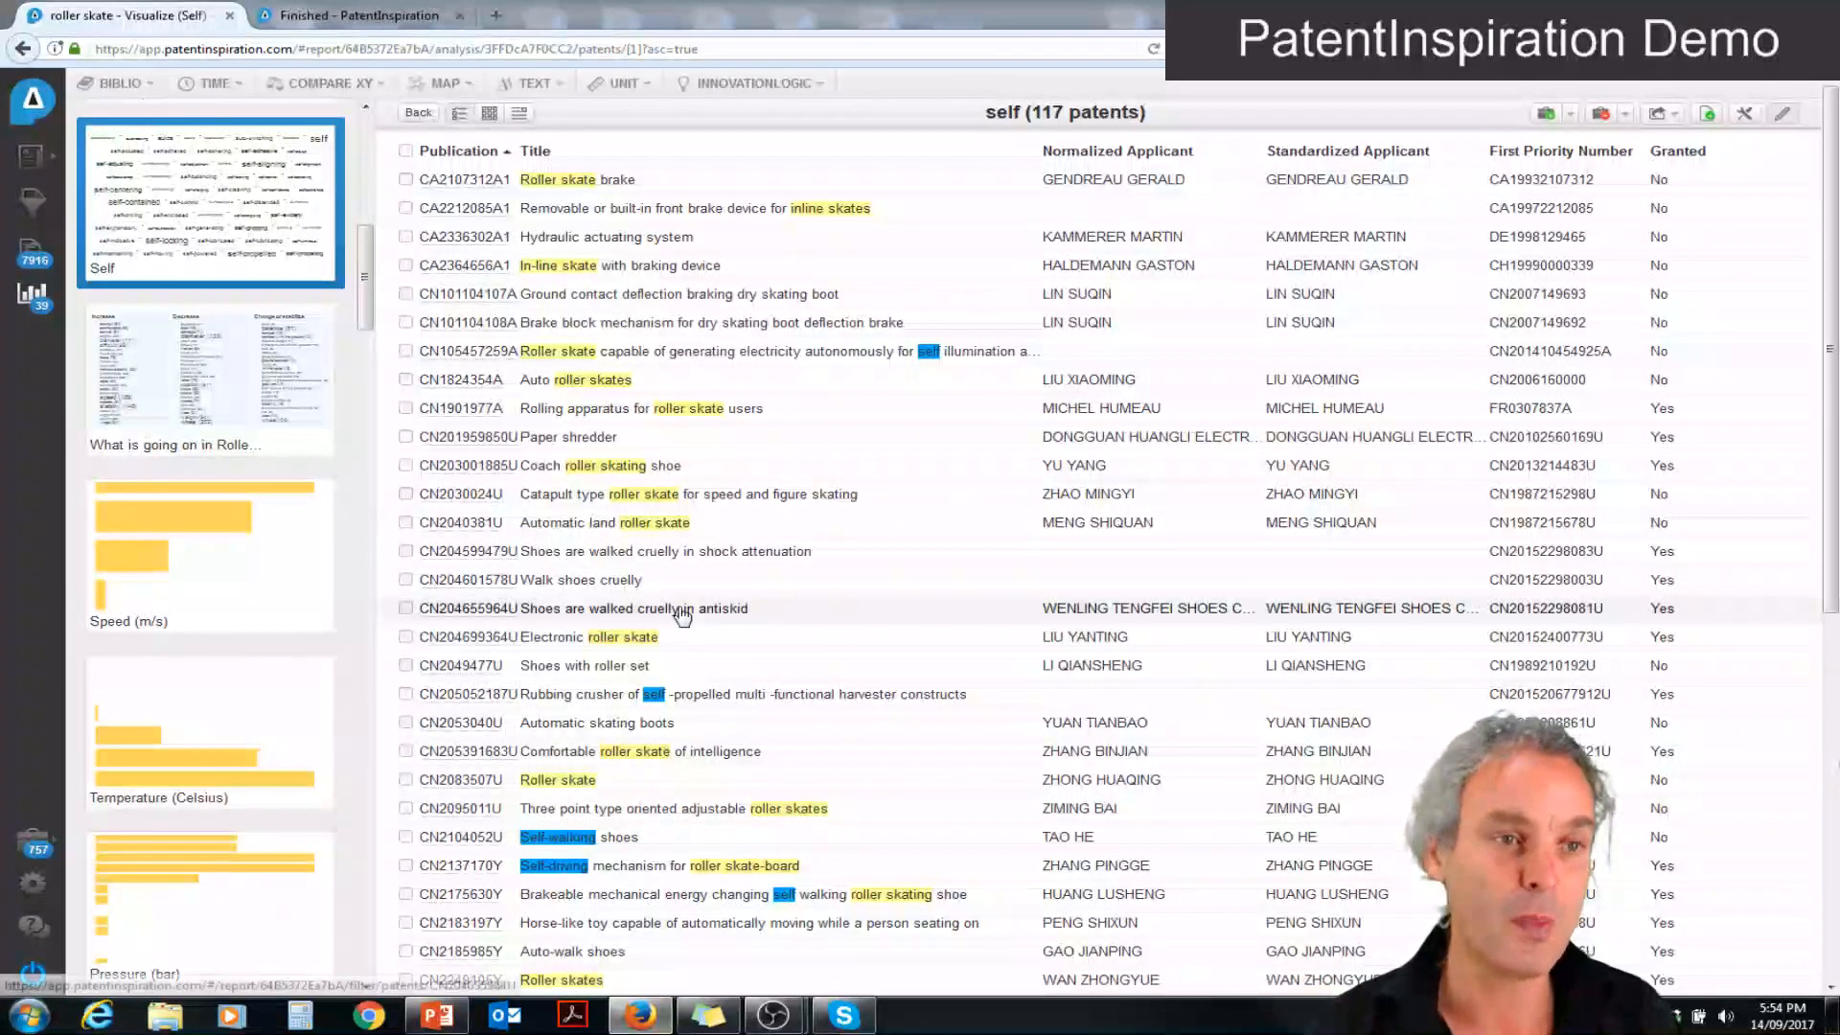
Review the export formats and the Word export options for the listed "self" patents, then cancel the export
click(1671, 116)
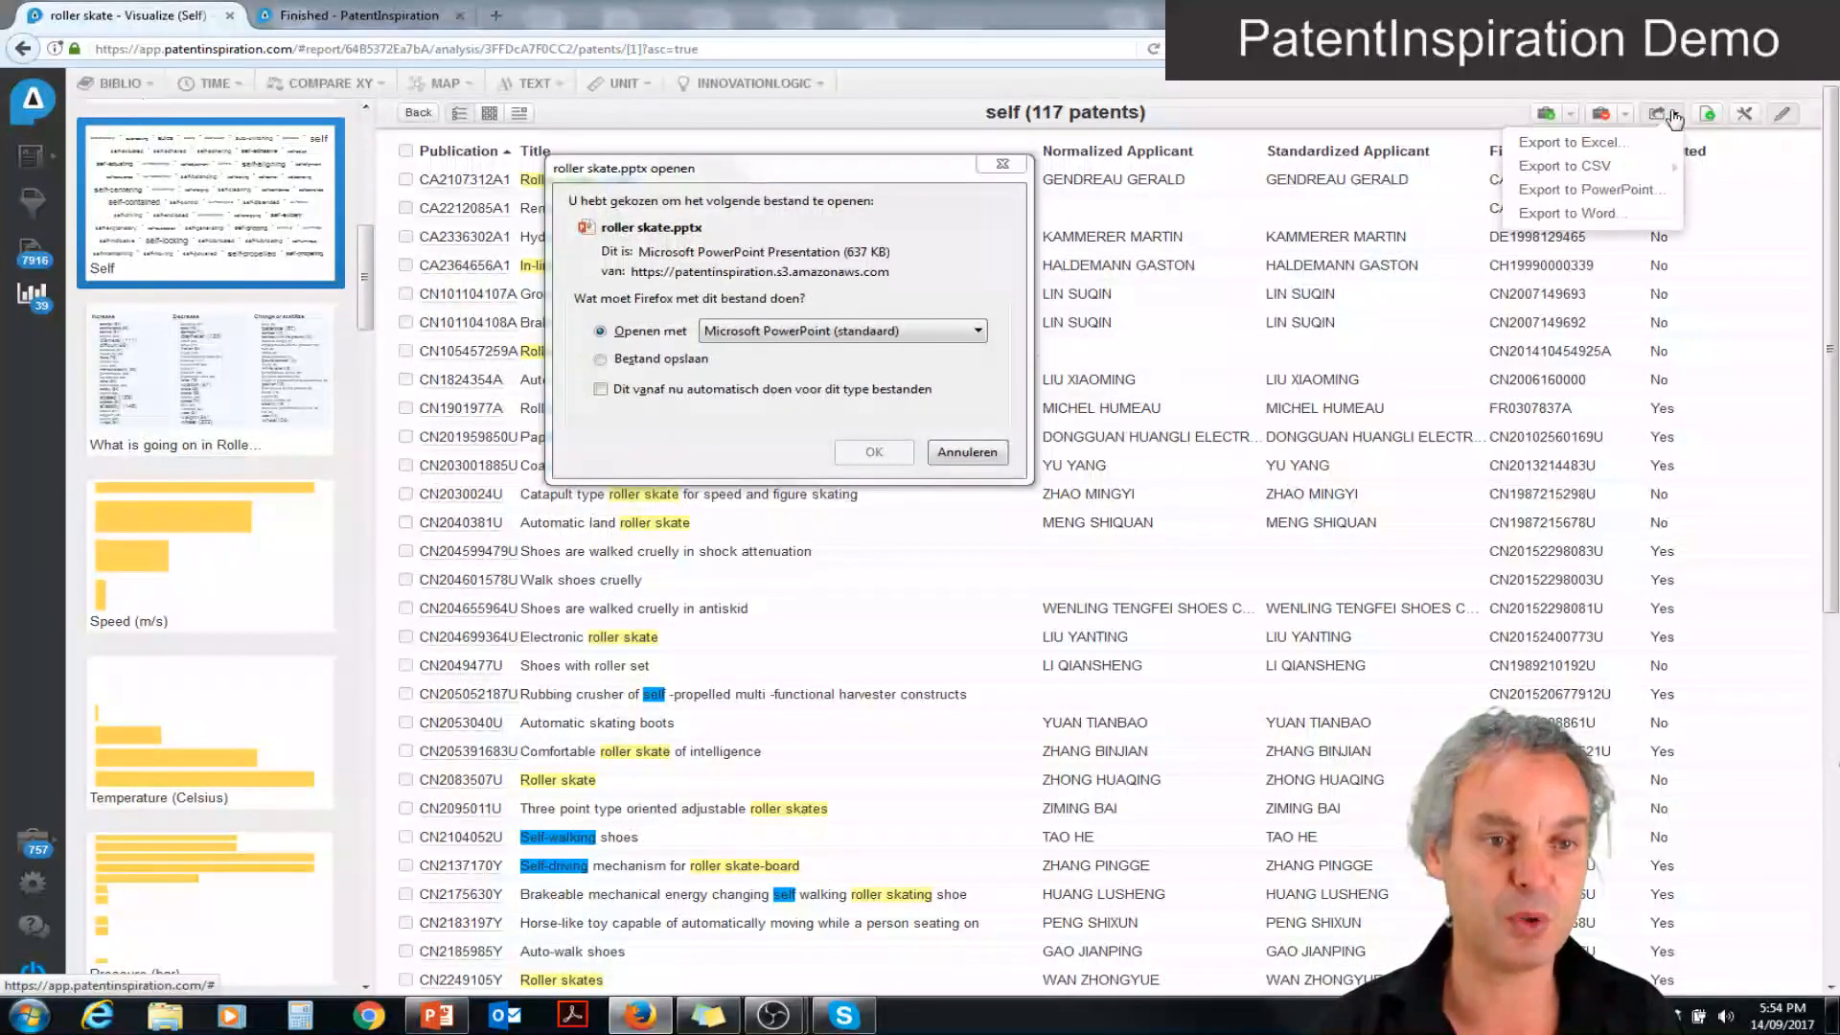
mouse_move(1629, 177)
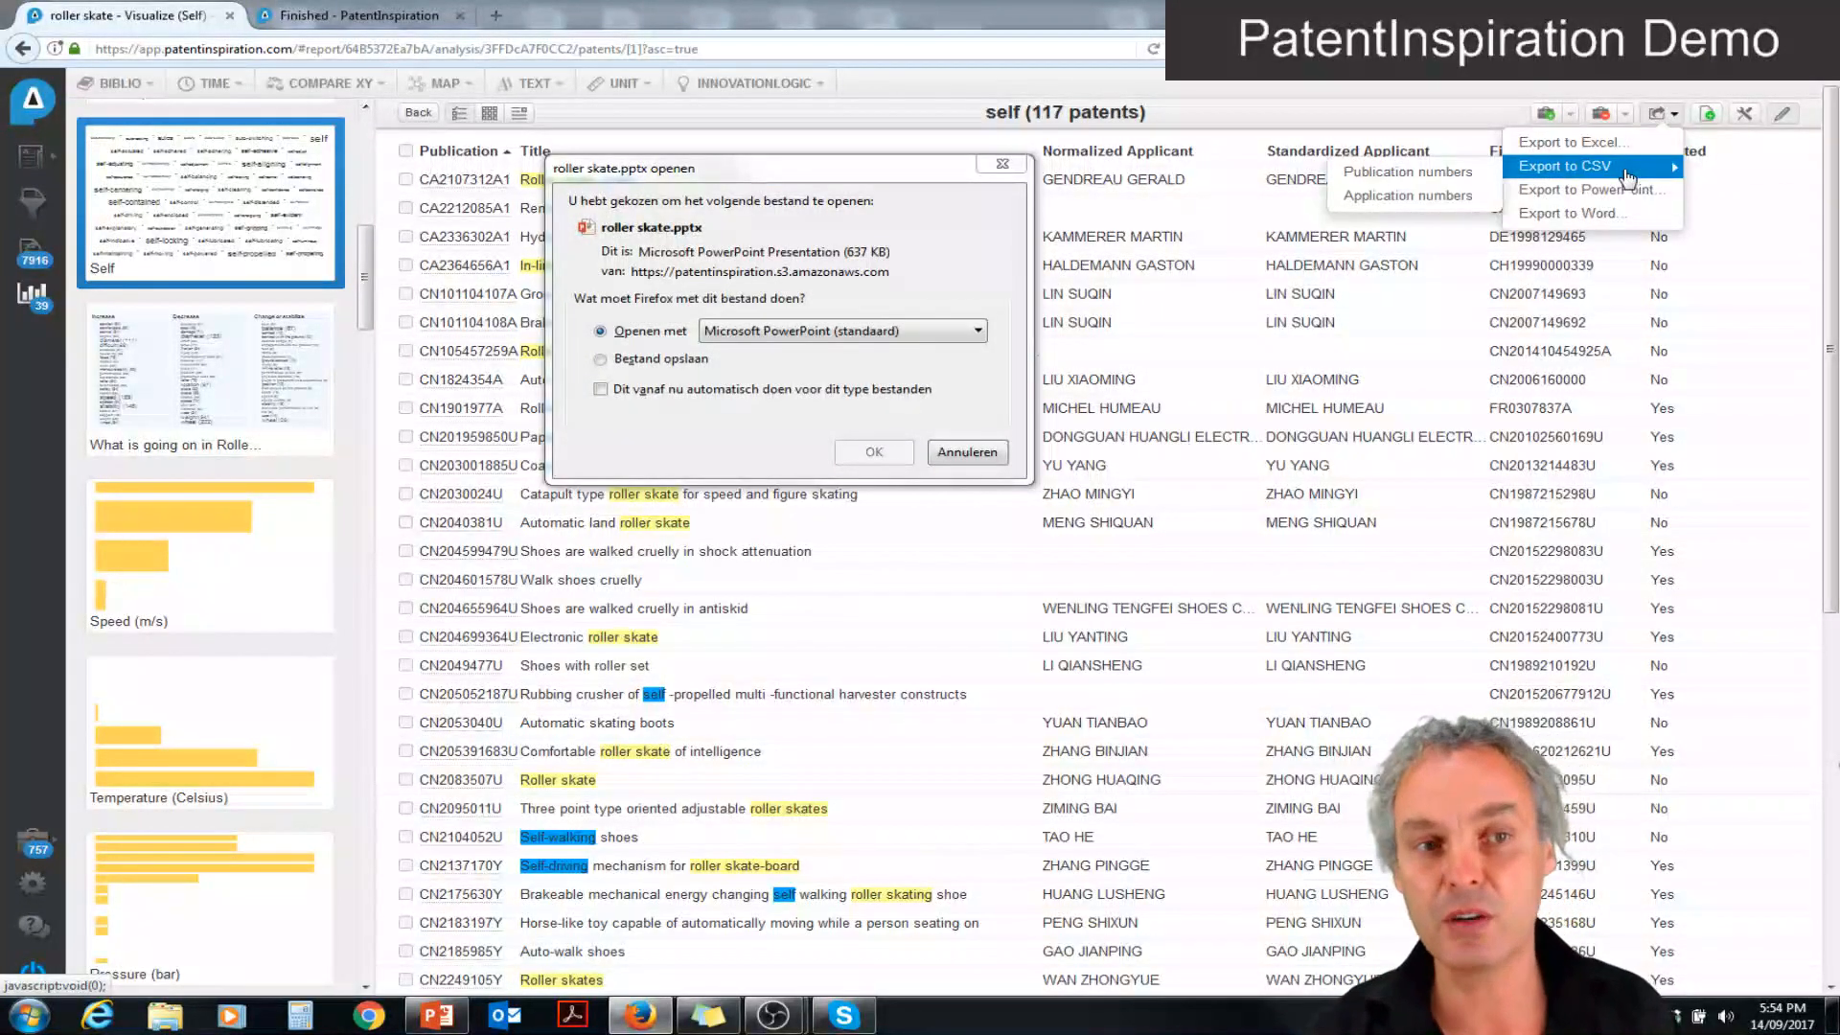
click(1607, 220)
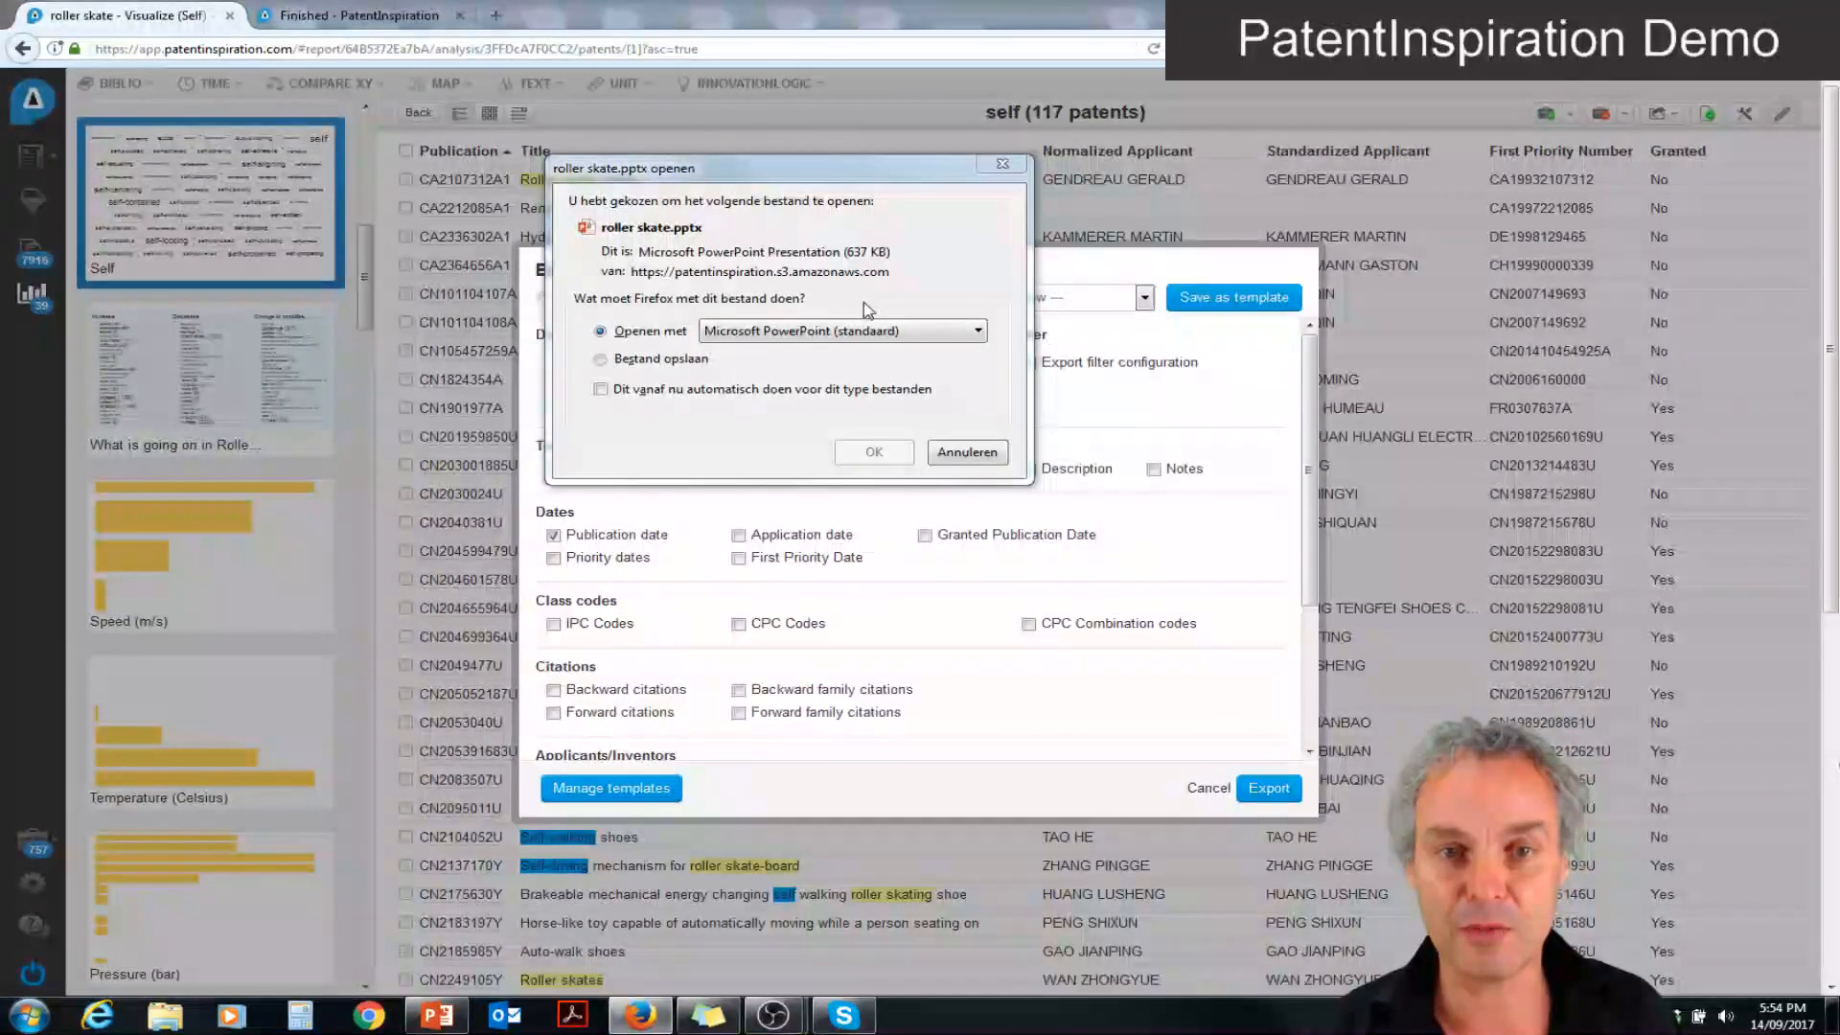
drag(853, 168, 408, 372)
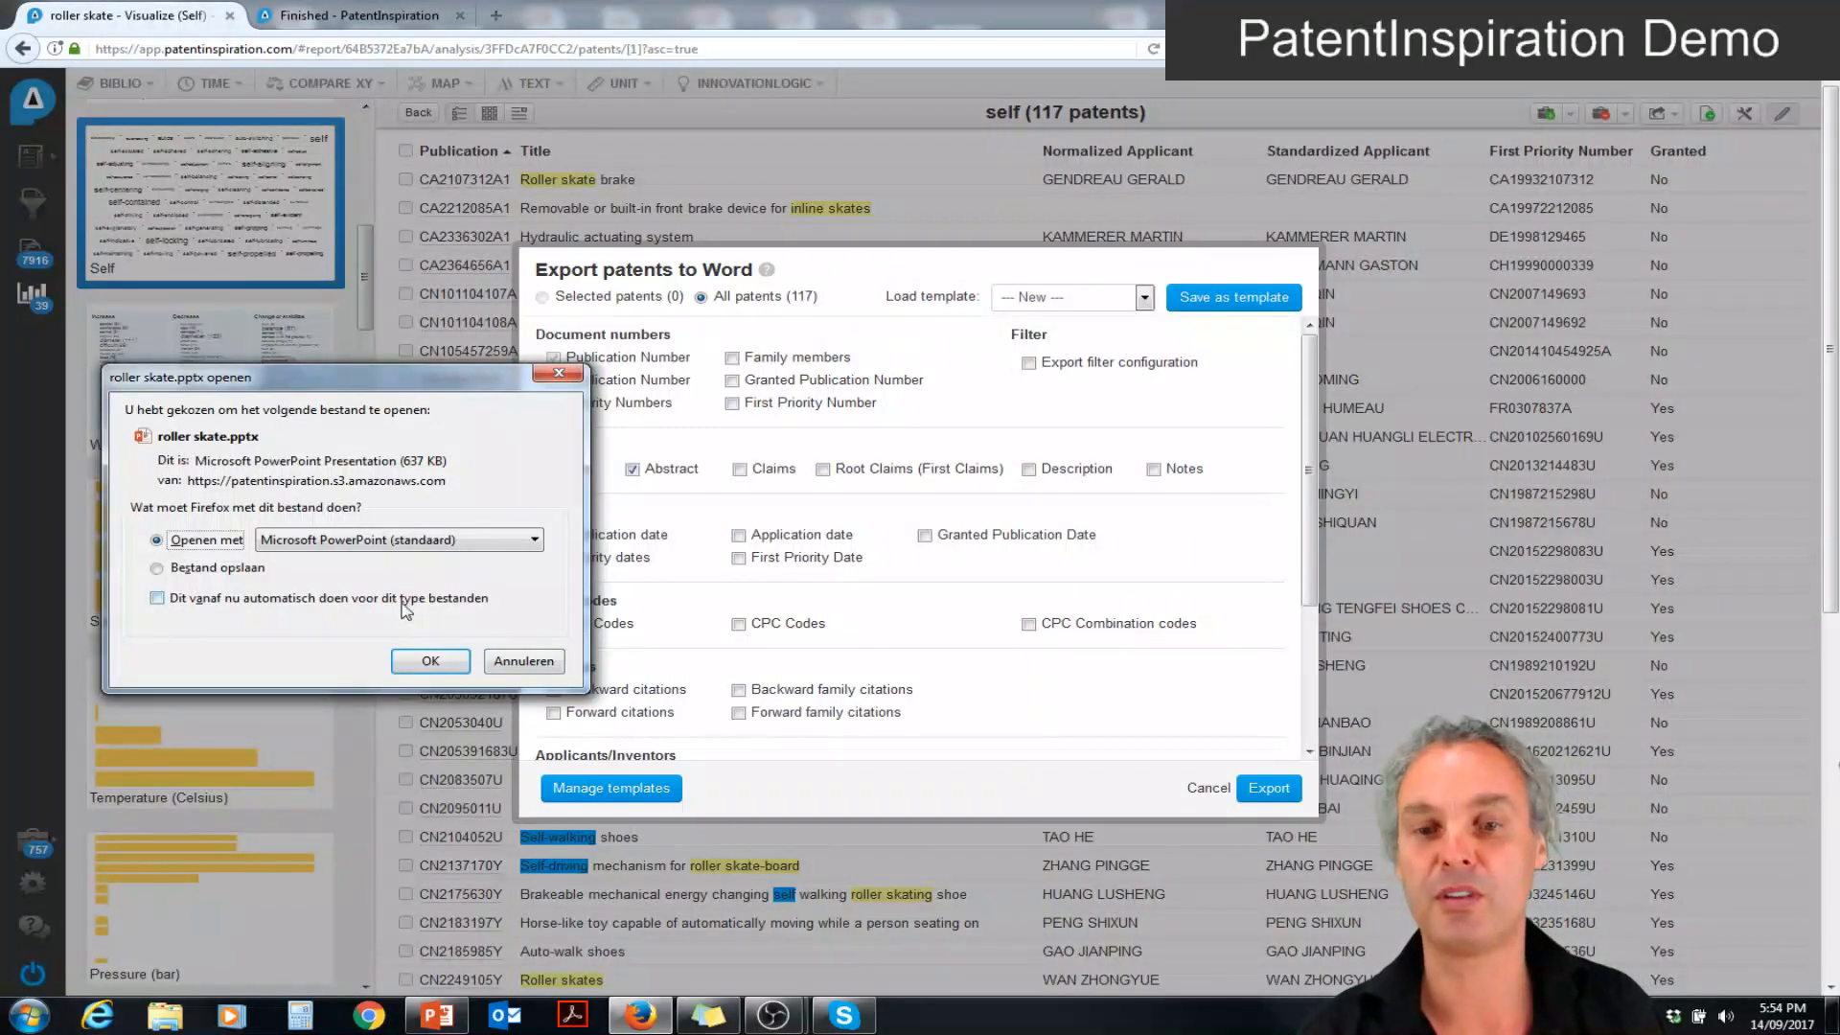
click(1209, 784)
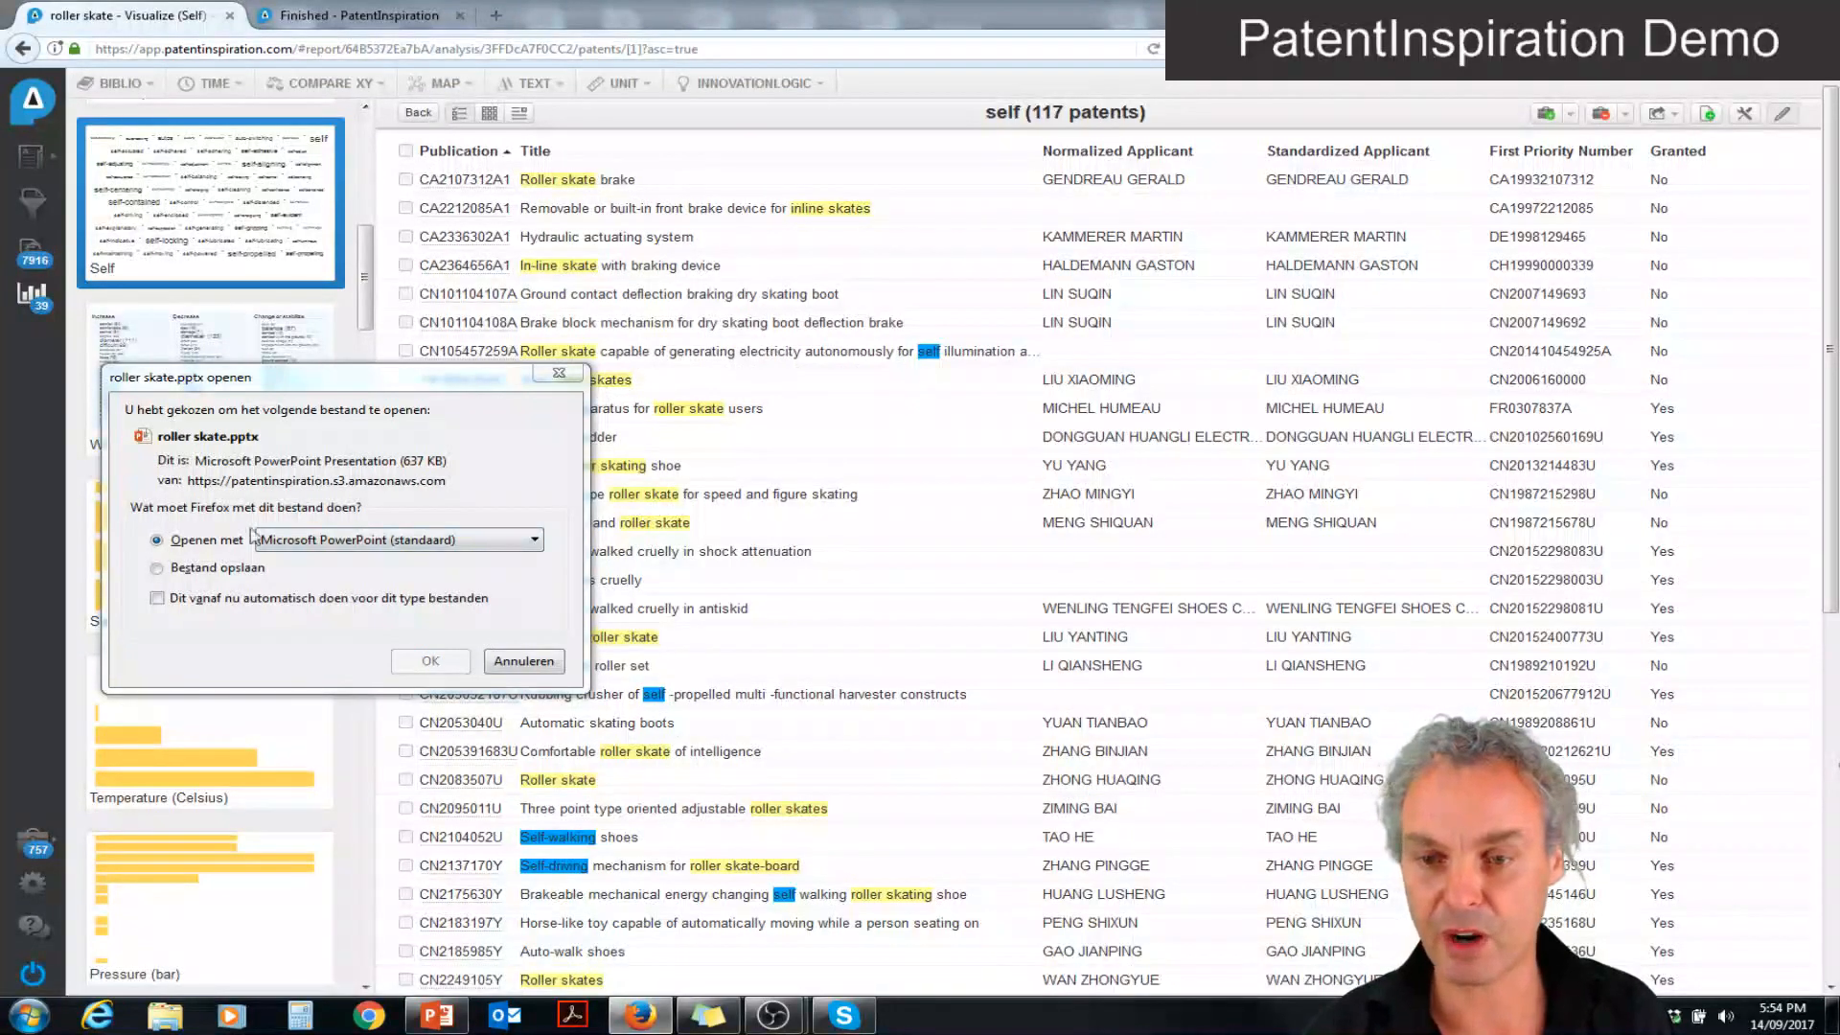
Save the exported presentation roller skate.pptx to disk and open it in PowerPoint
click(187, 574)
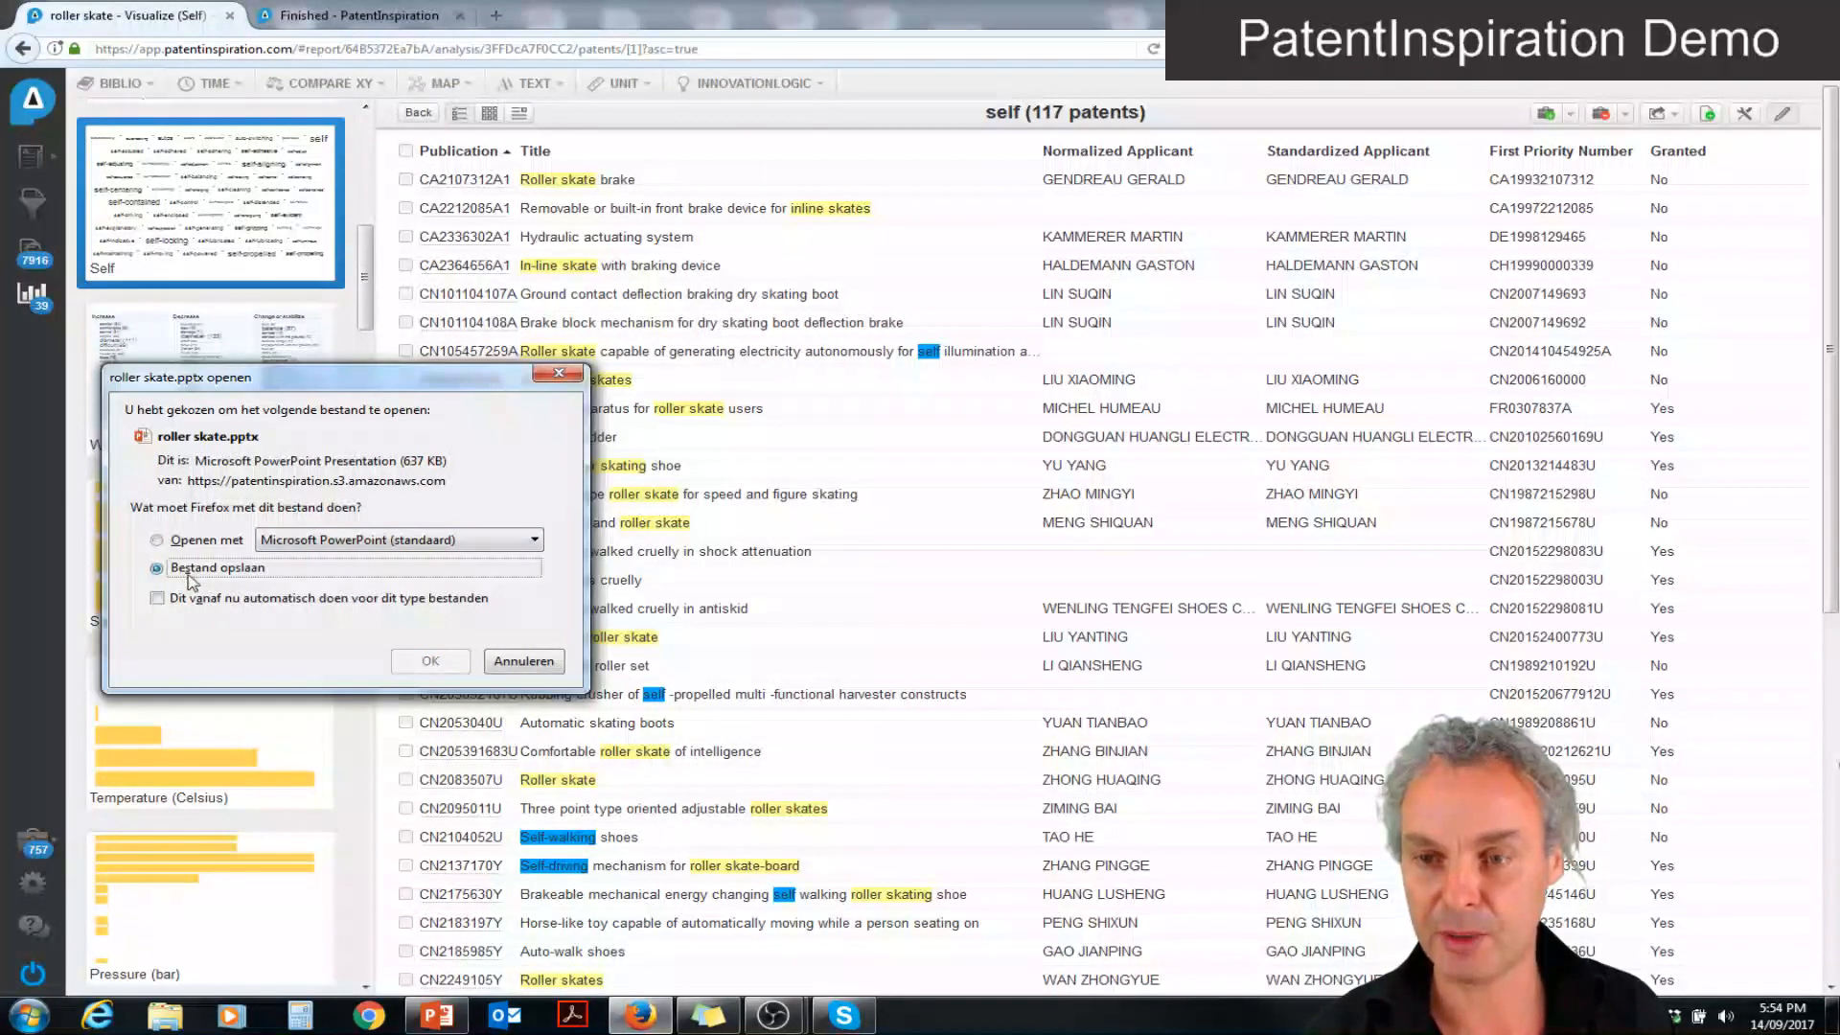
click(432, 662)
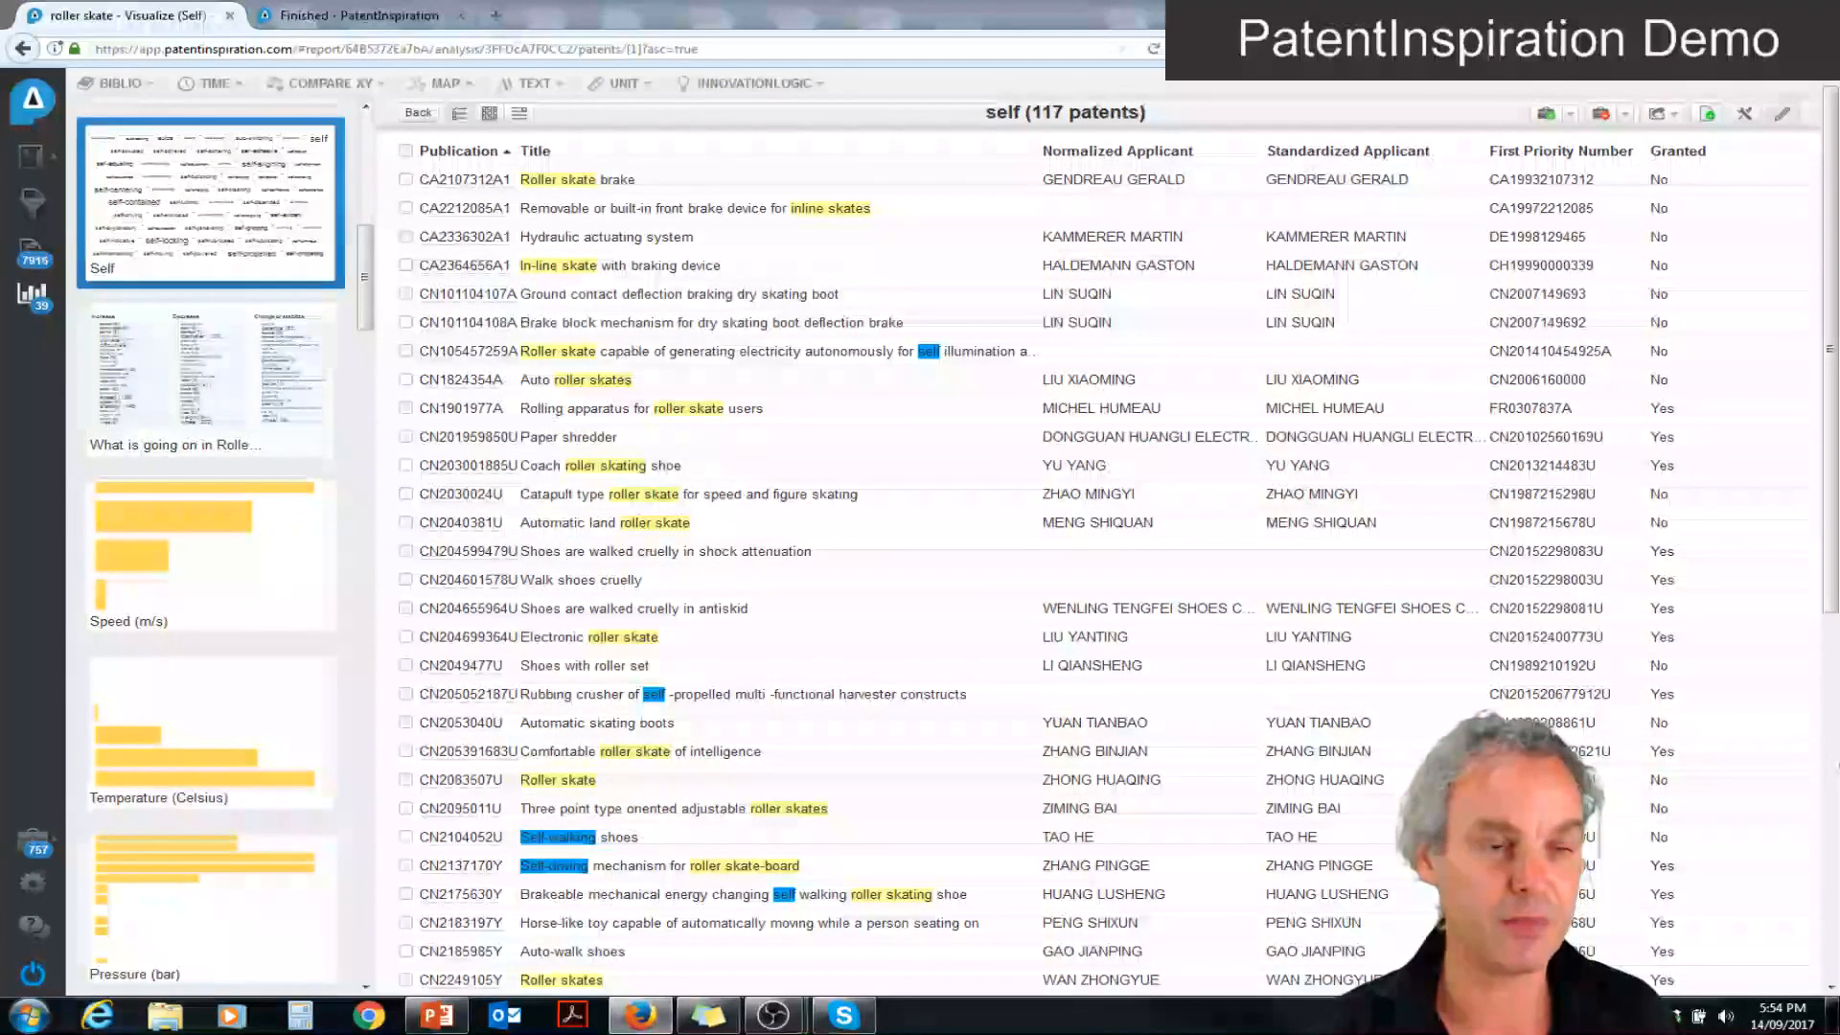
click(1646, 49)
click(1370, 113)
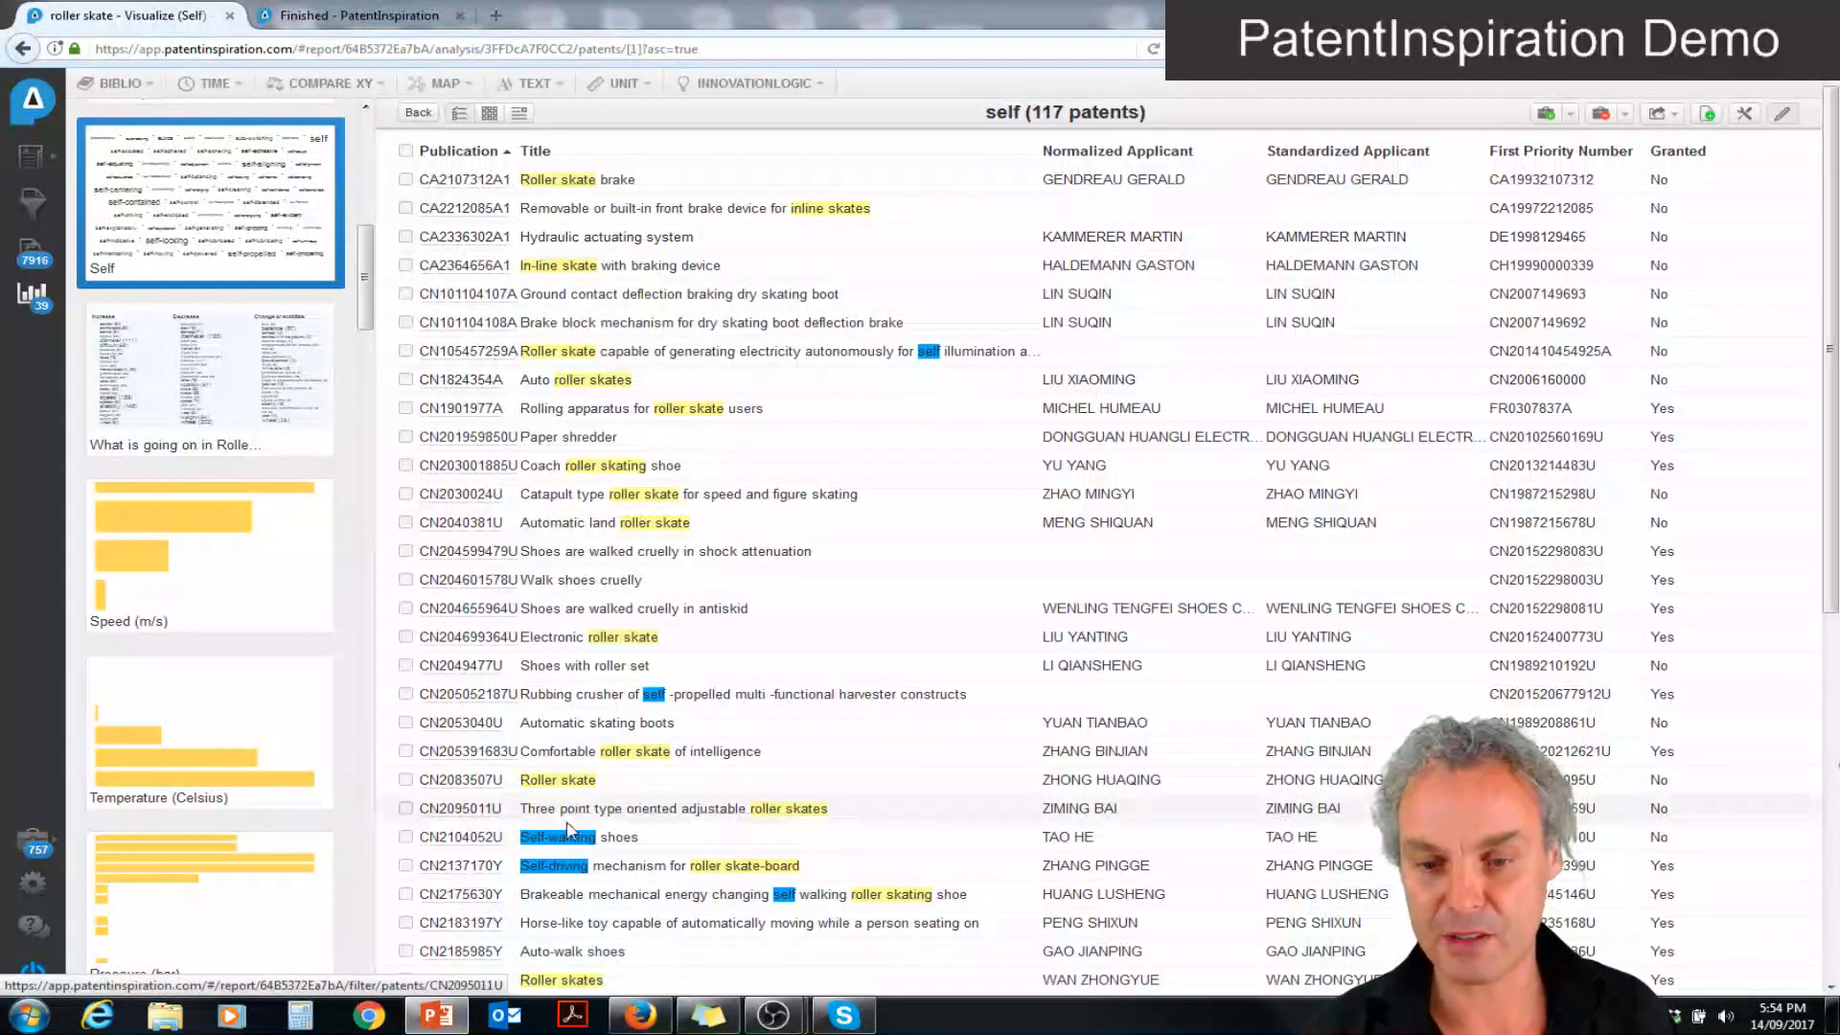
mouse_move(444, 1025)
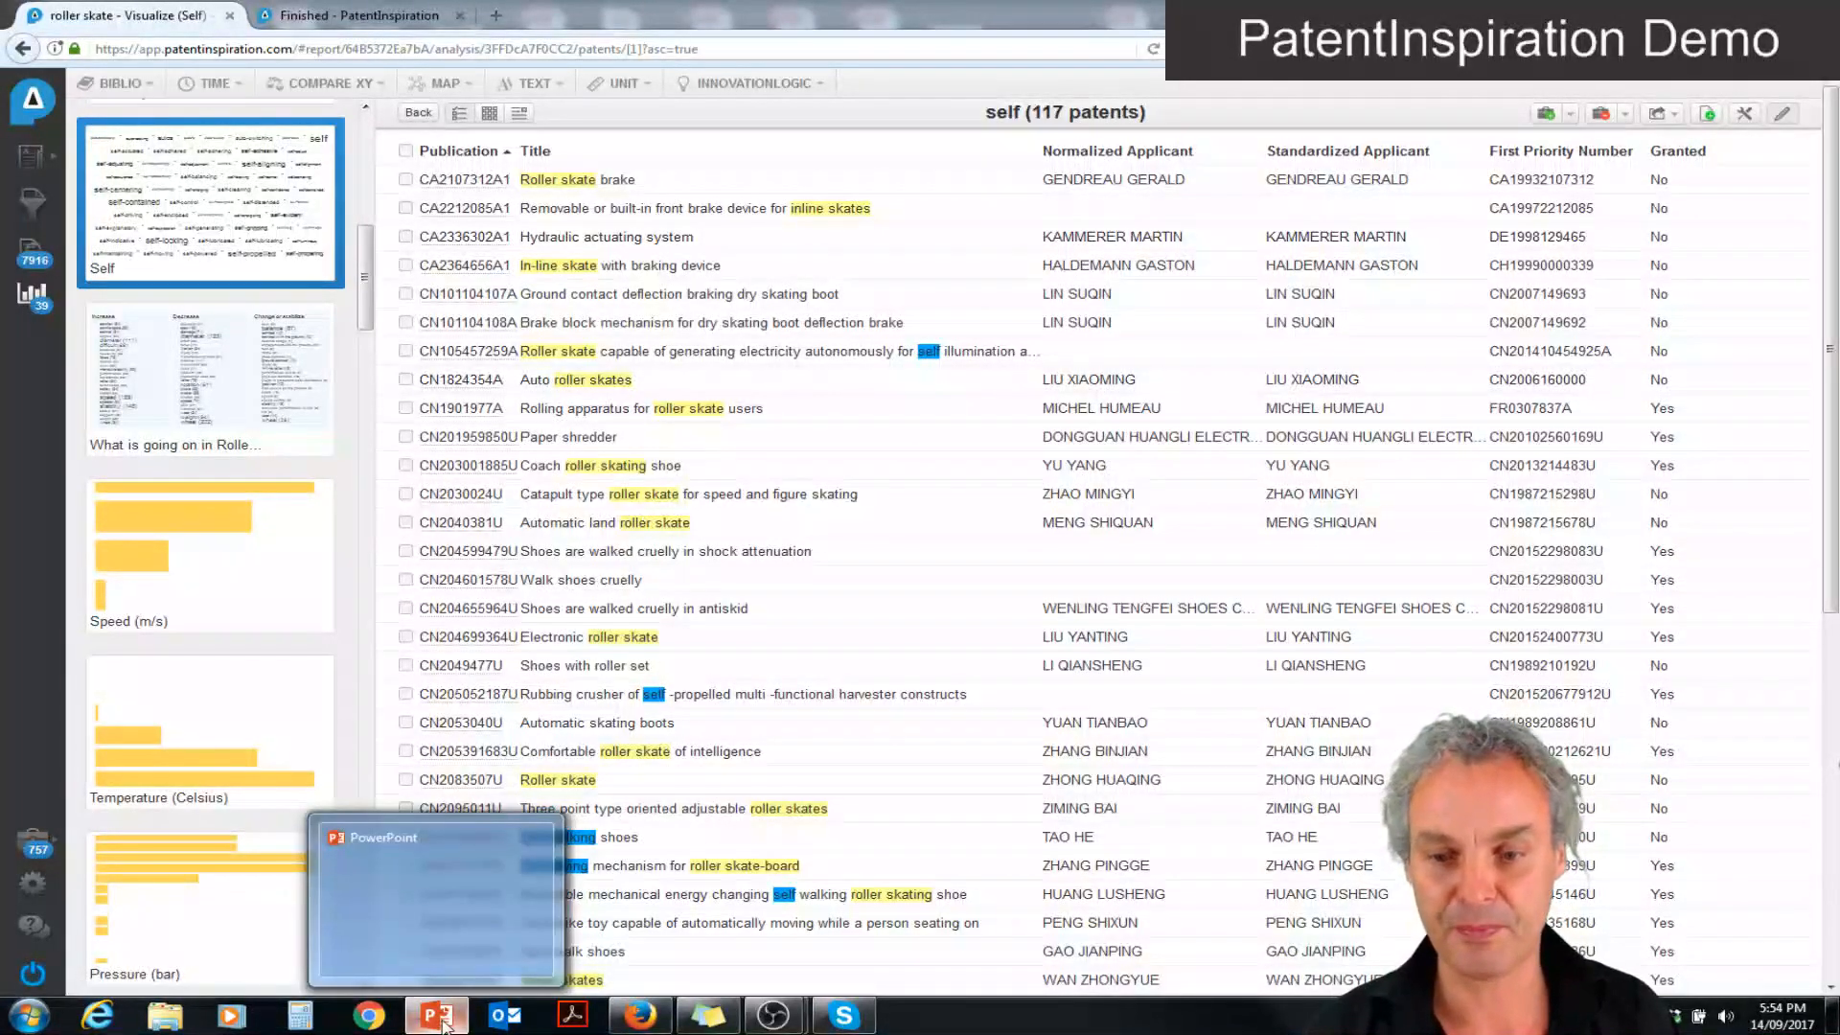
click(436, 924)
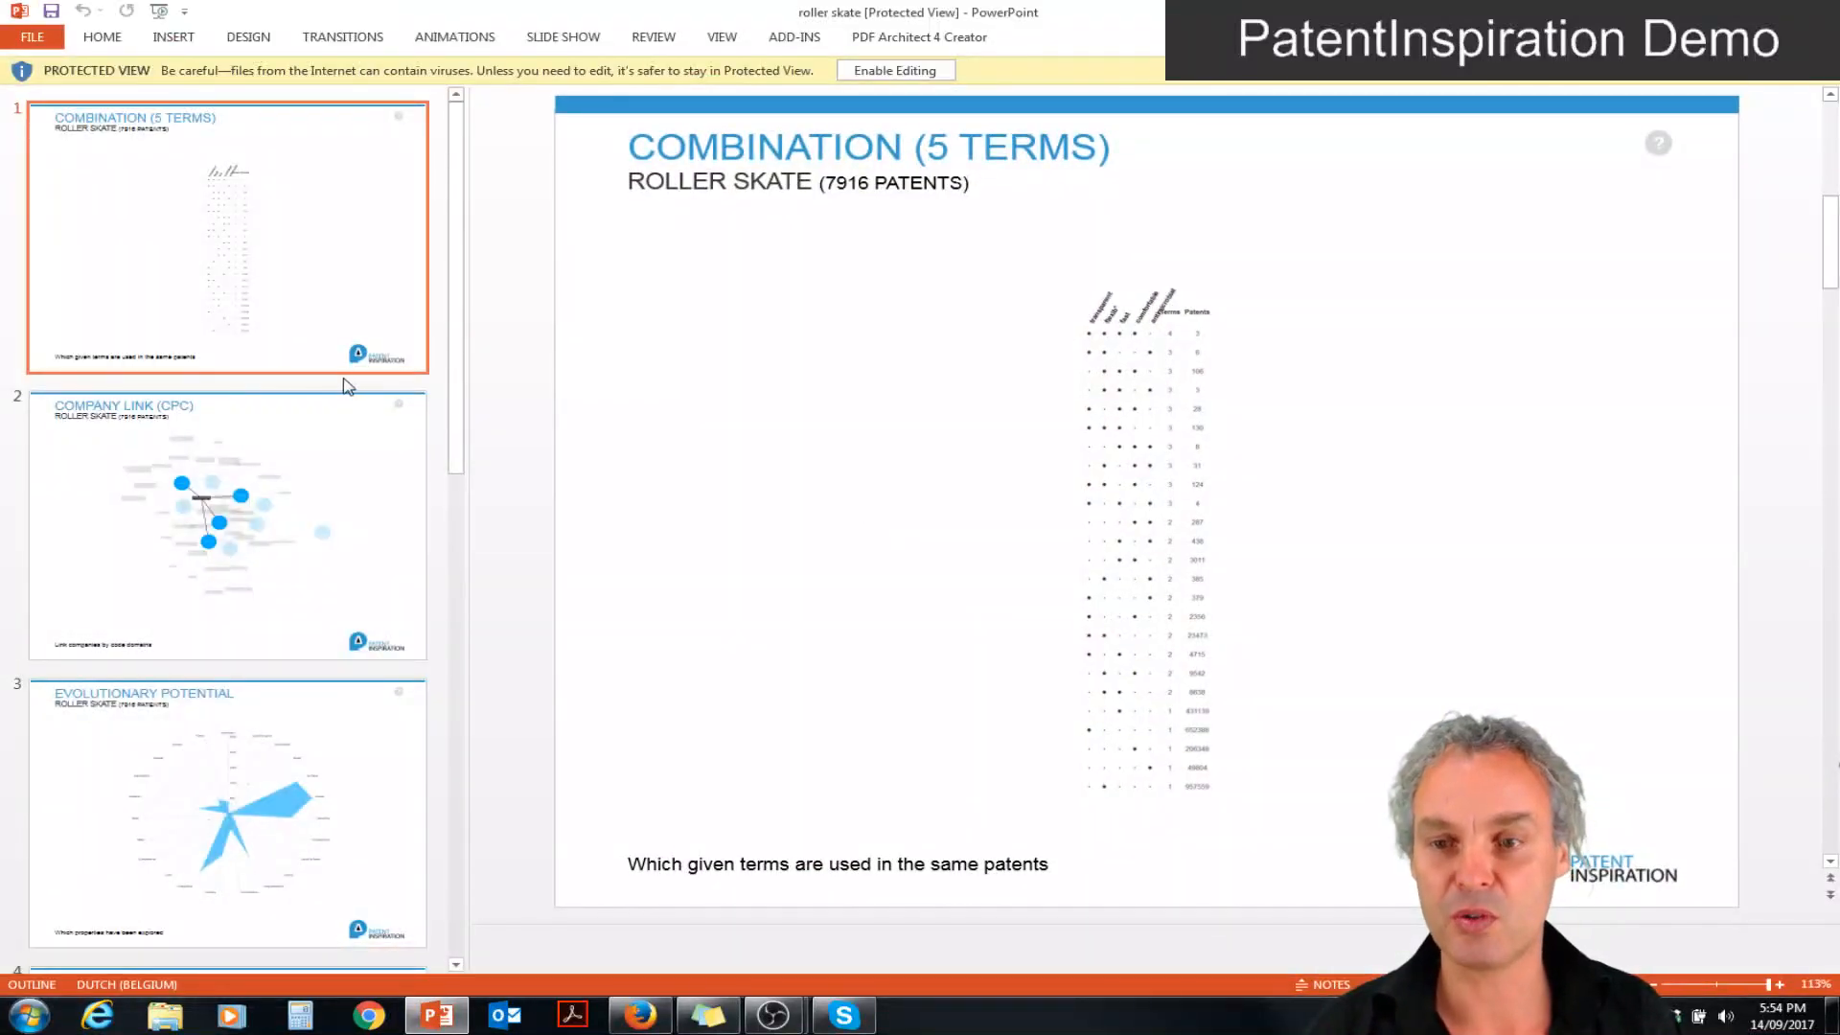
Browse the exported slides from Combination through Pressure, then go back to the Value equation slide
click(268, 517)
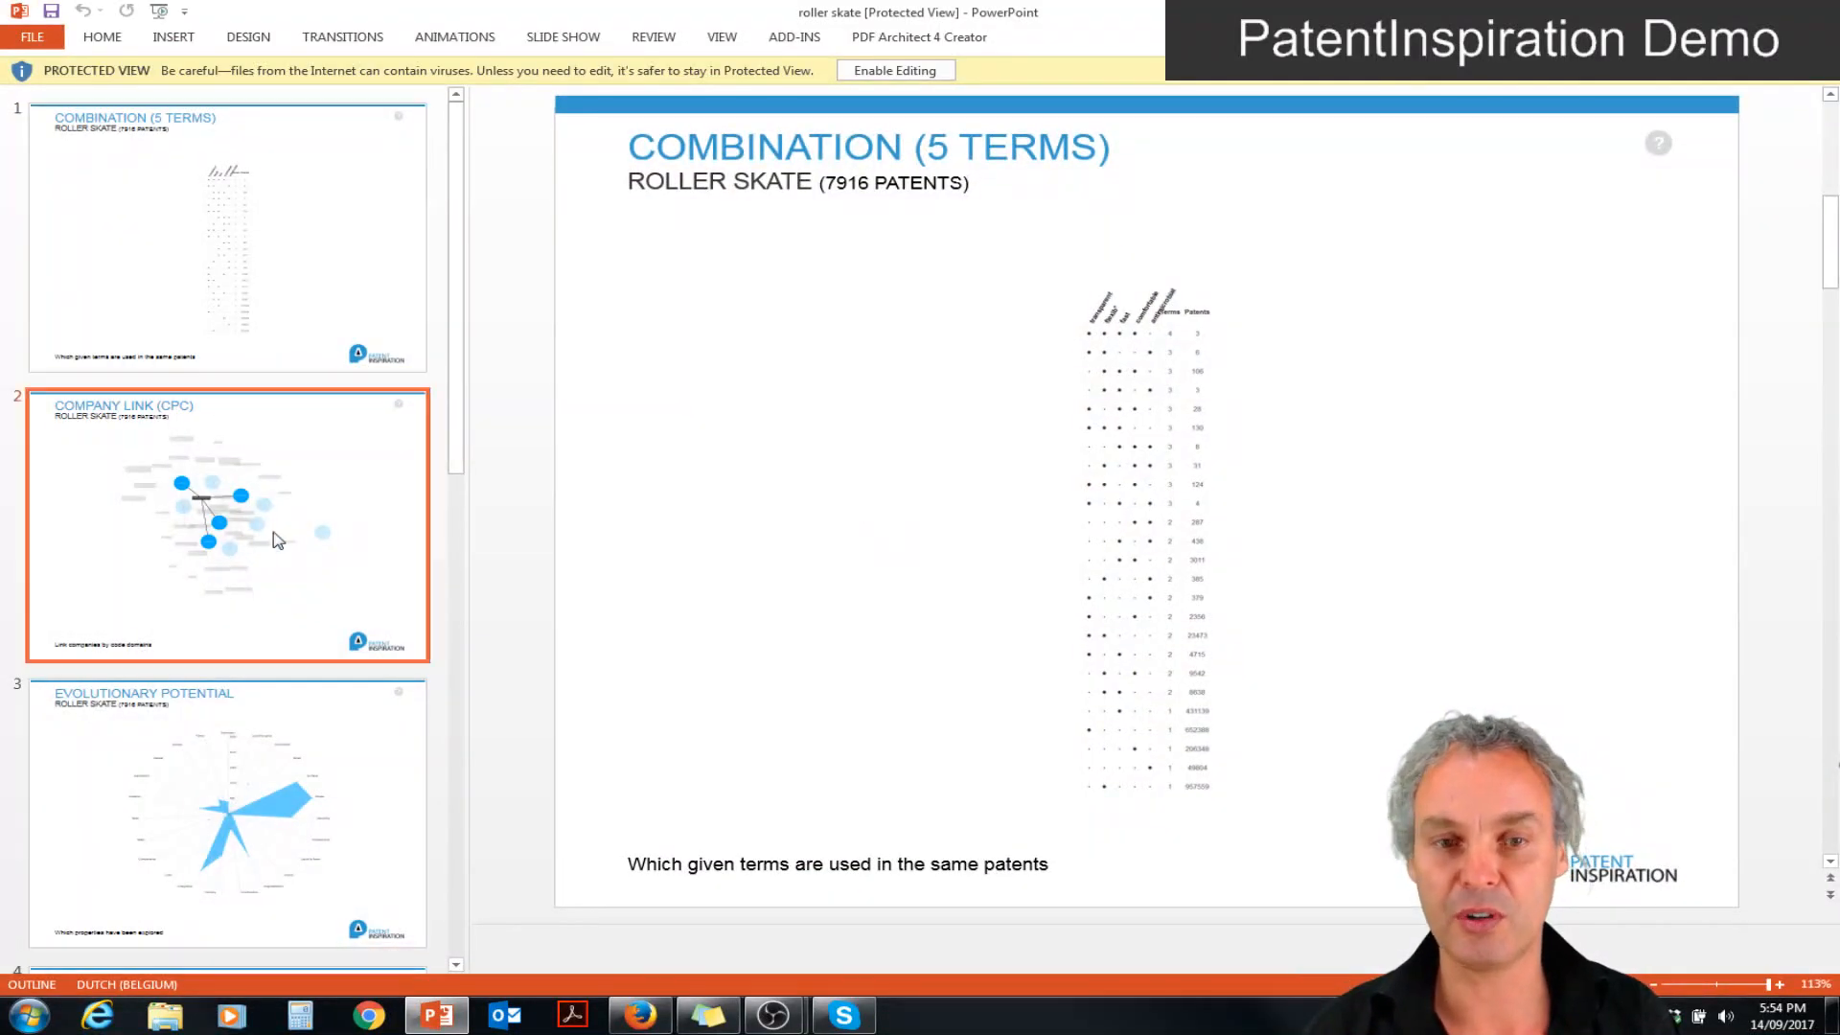
key(Down)
key(Down)
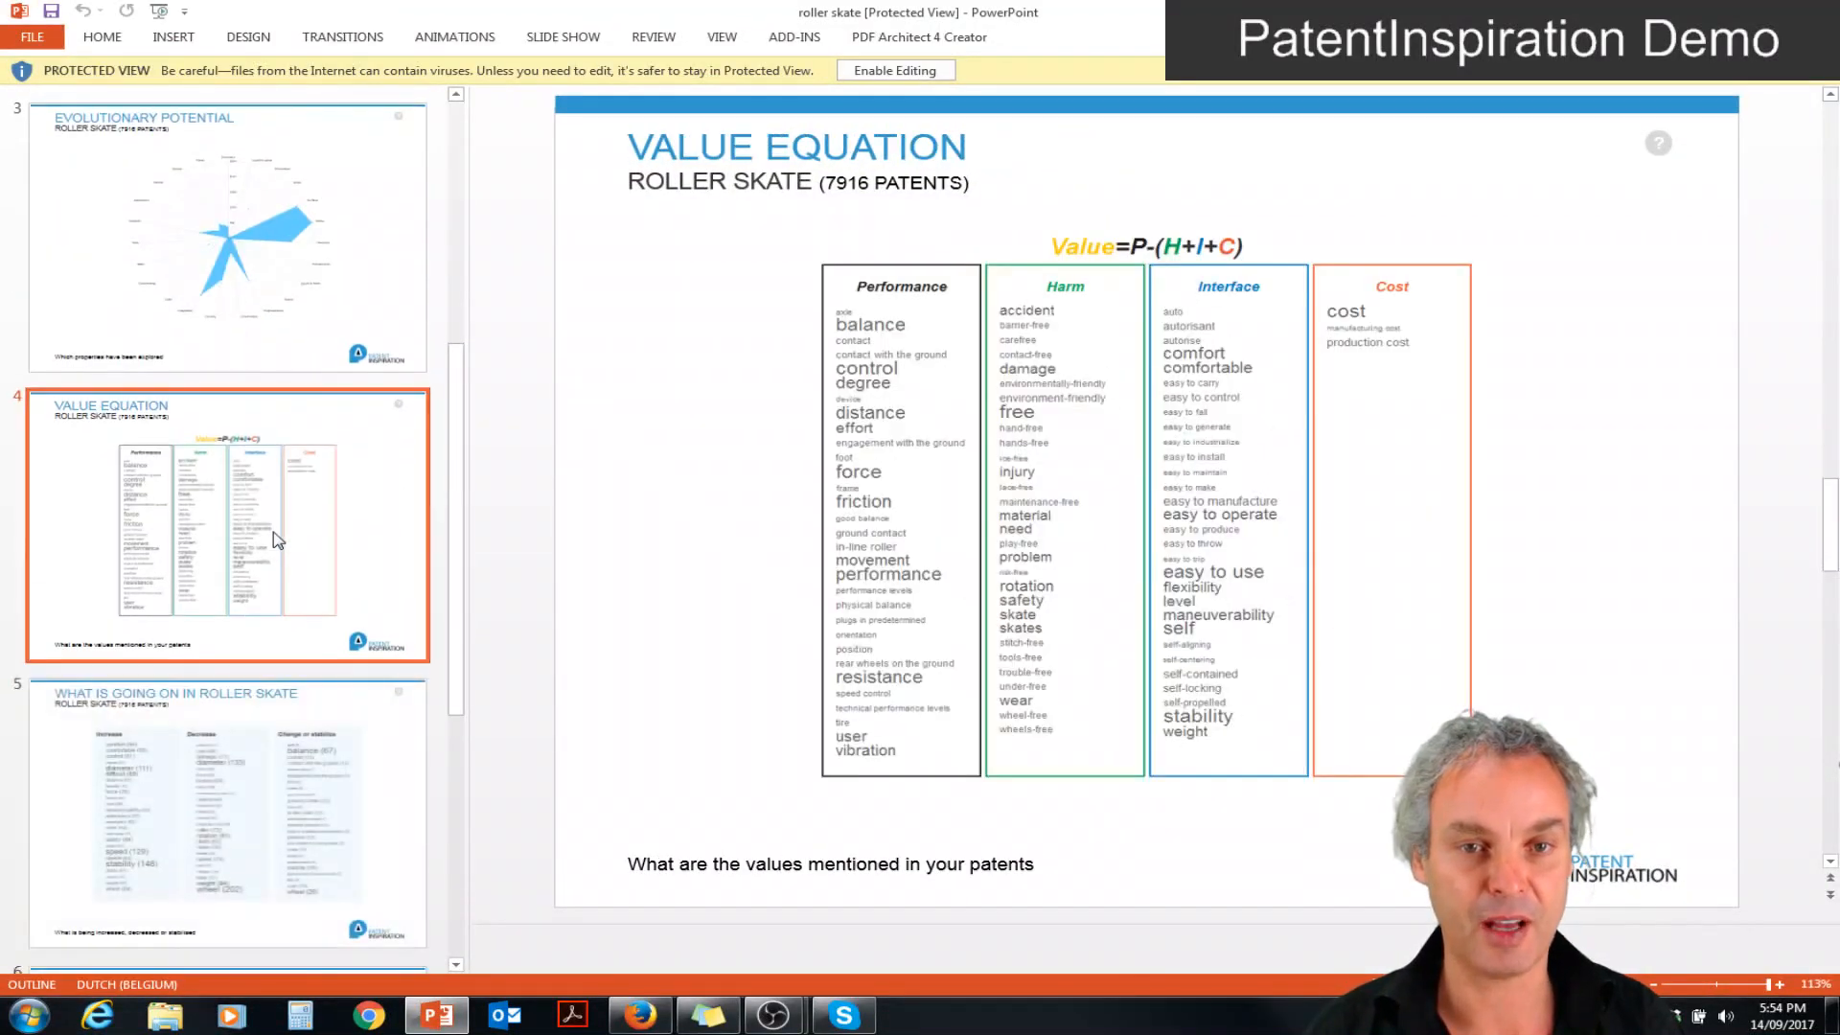
key(Down)
key(Down)
key(Down)
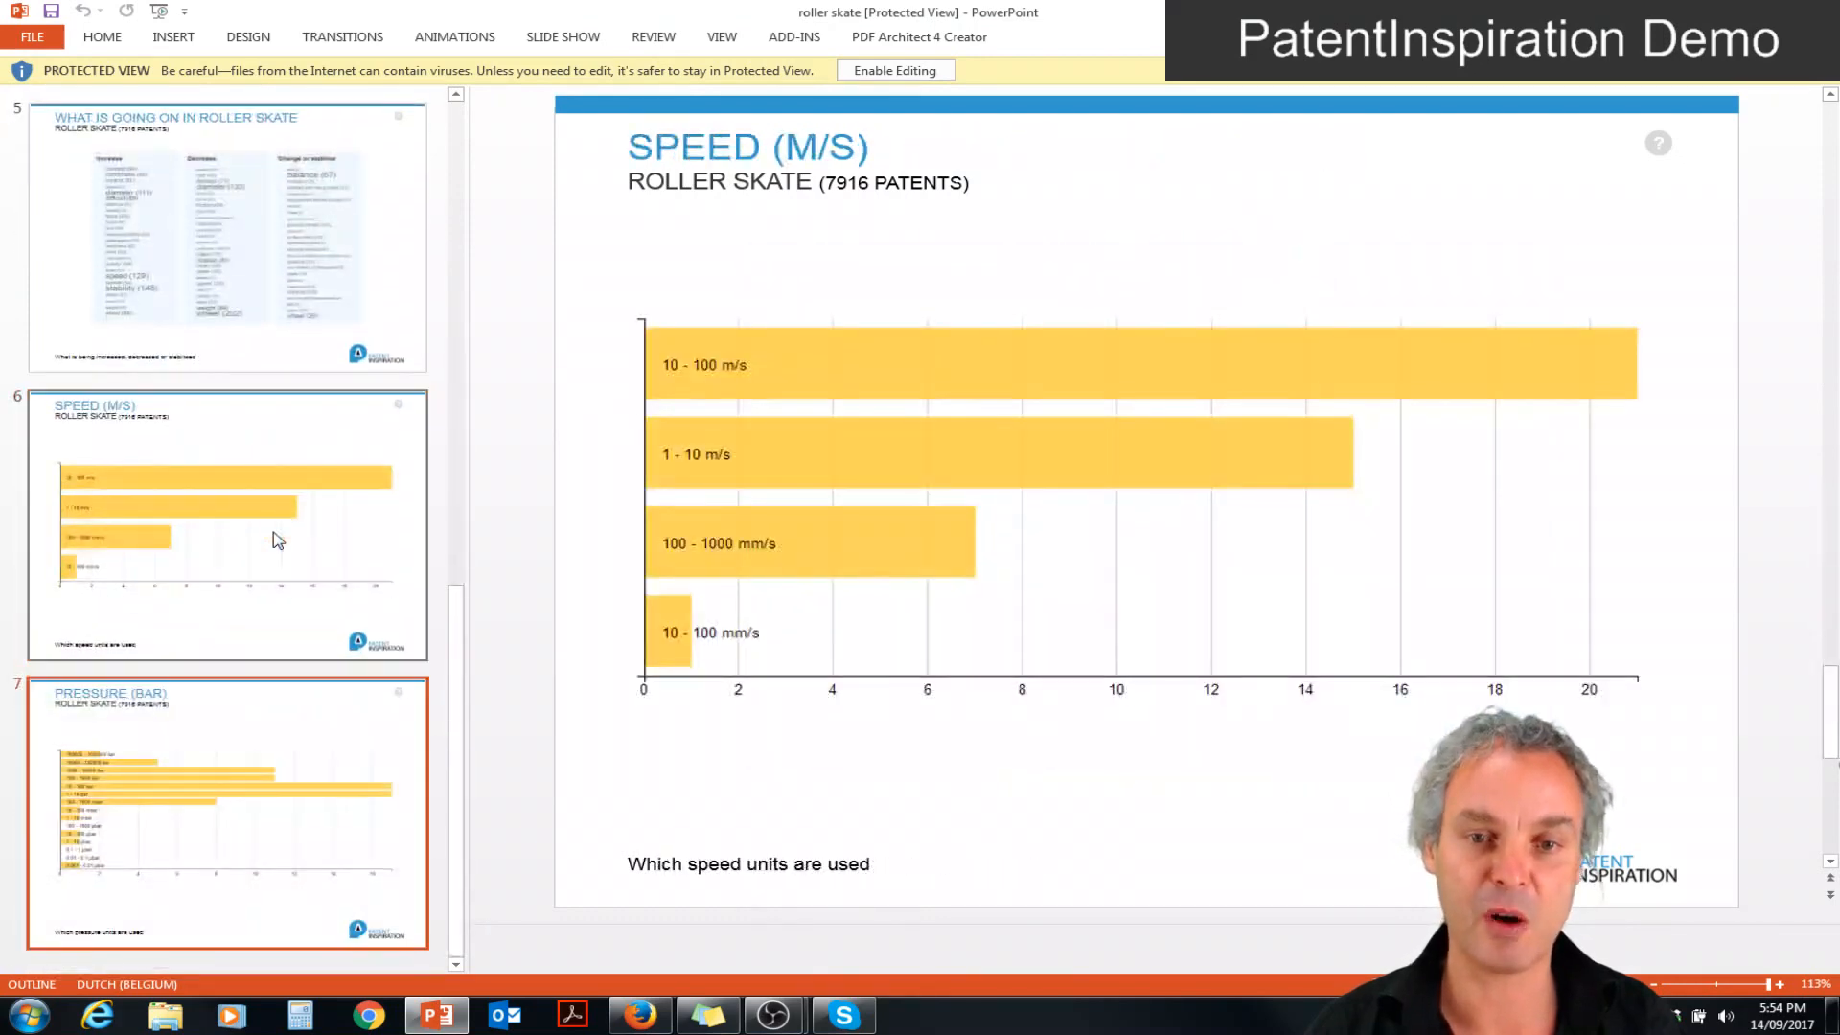
key(Up)
key(Up)
key(Up)
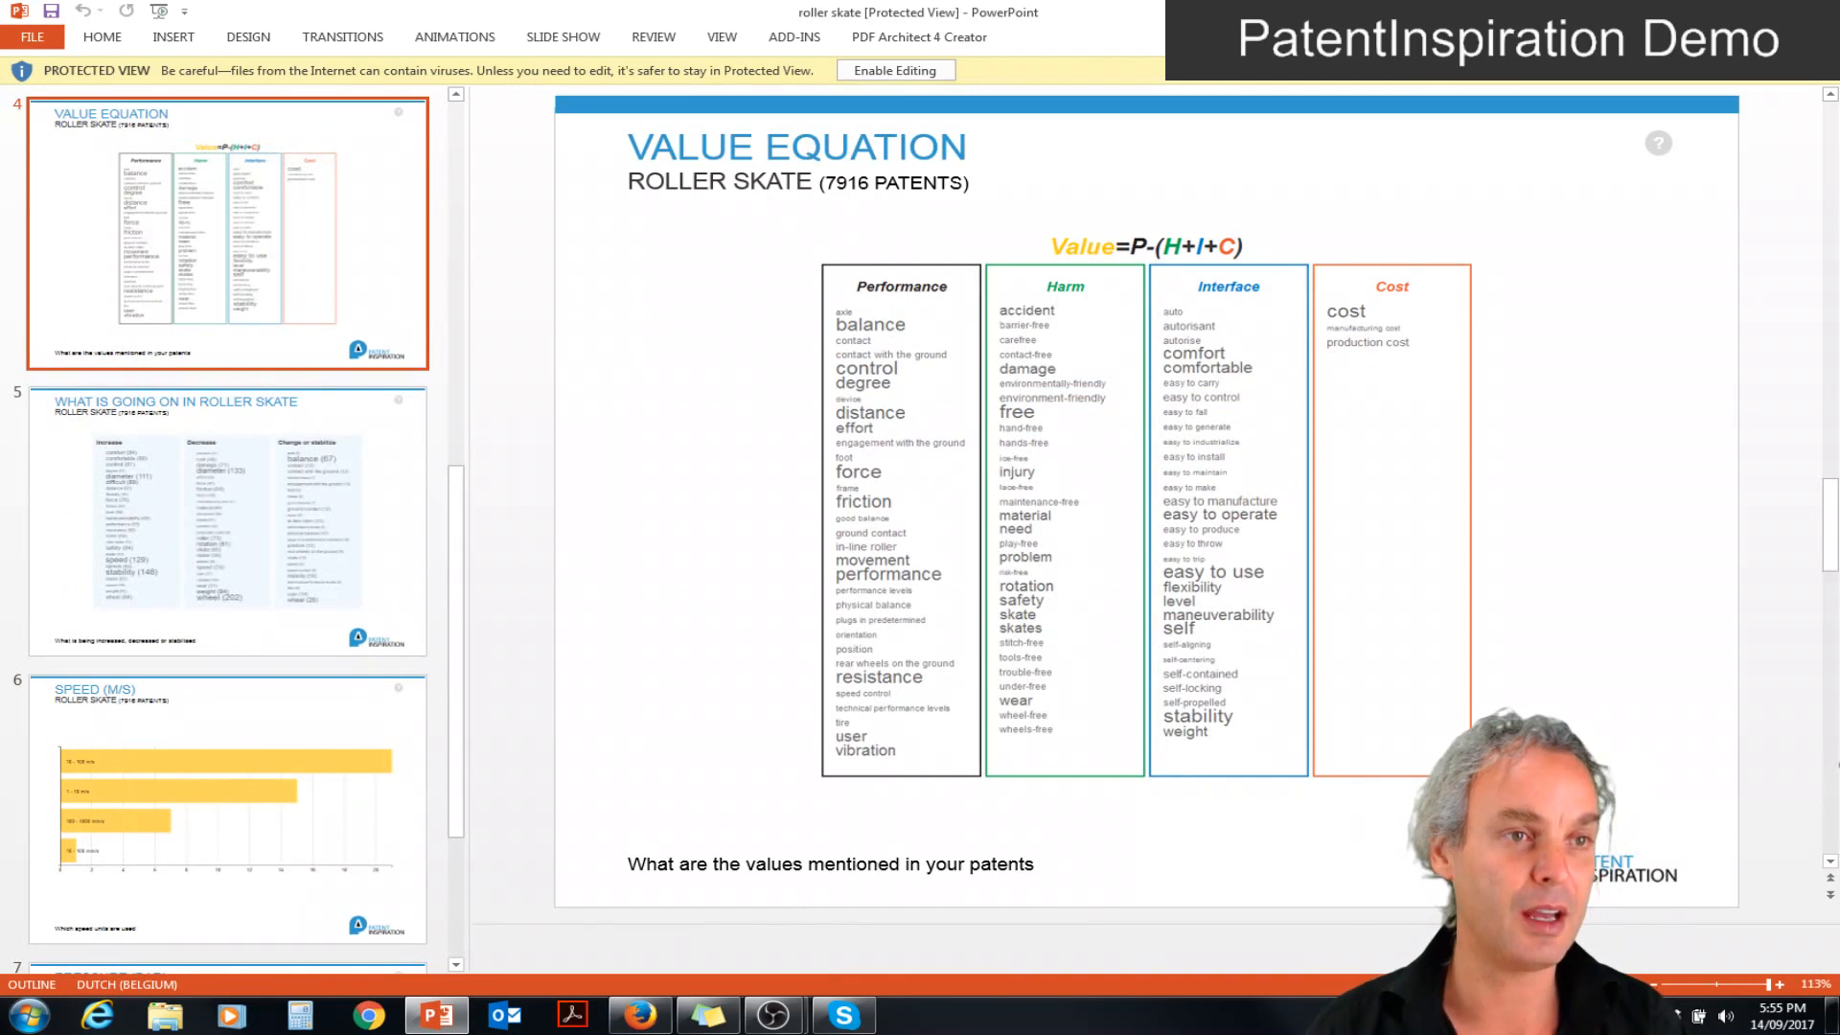
Switch back to PatentInspiration in Firefox, view the roller skate report's filter and list all of its patents
key(alt+Tab)
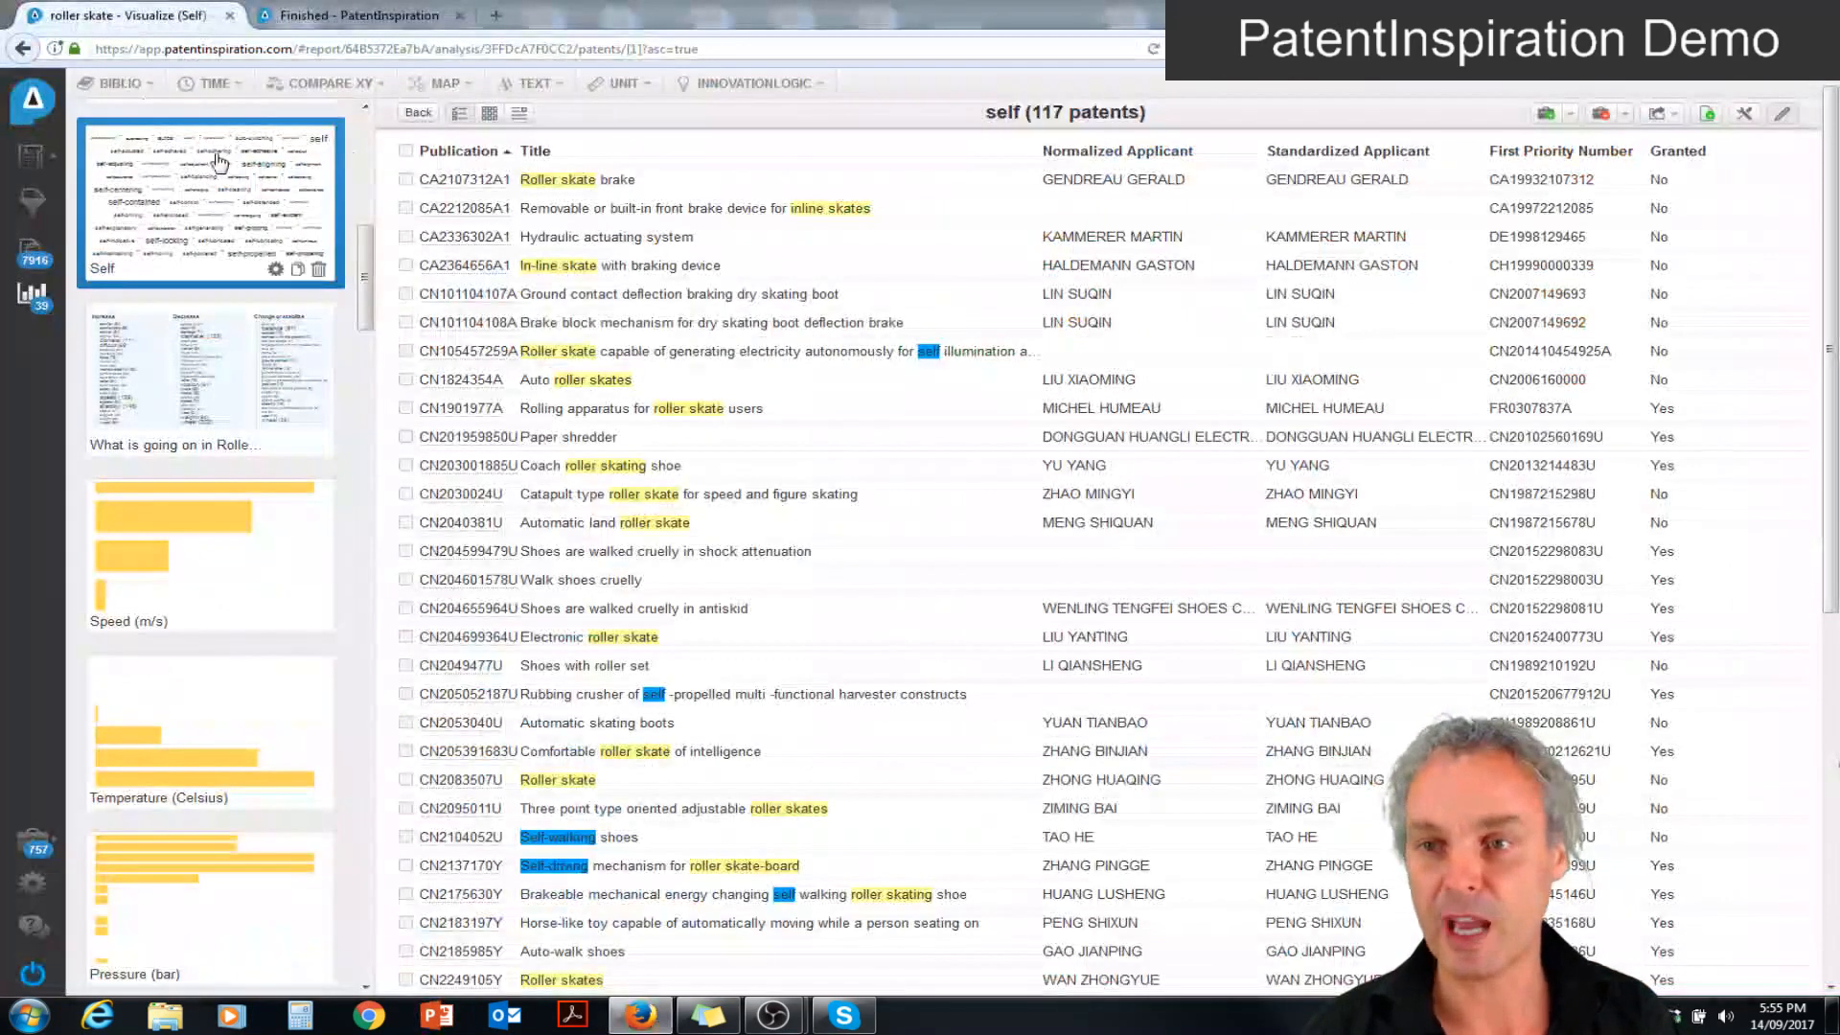
click(30, 158)
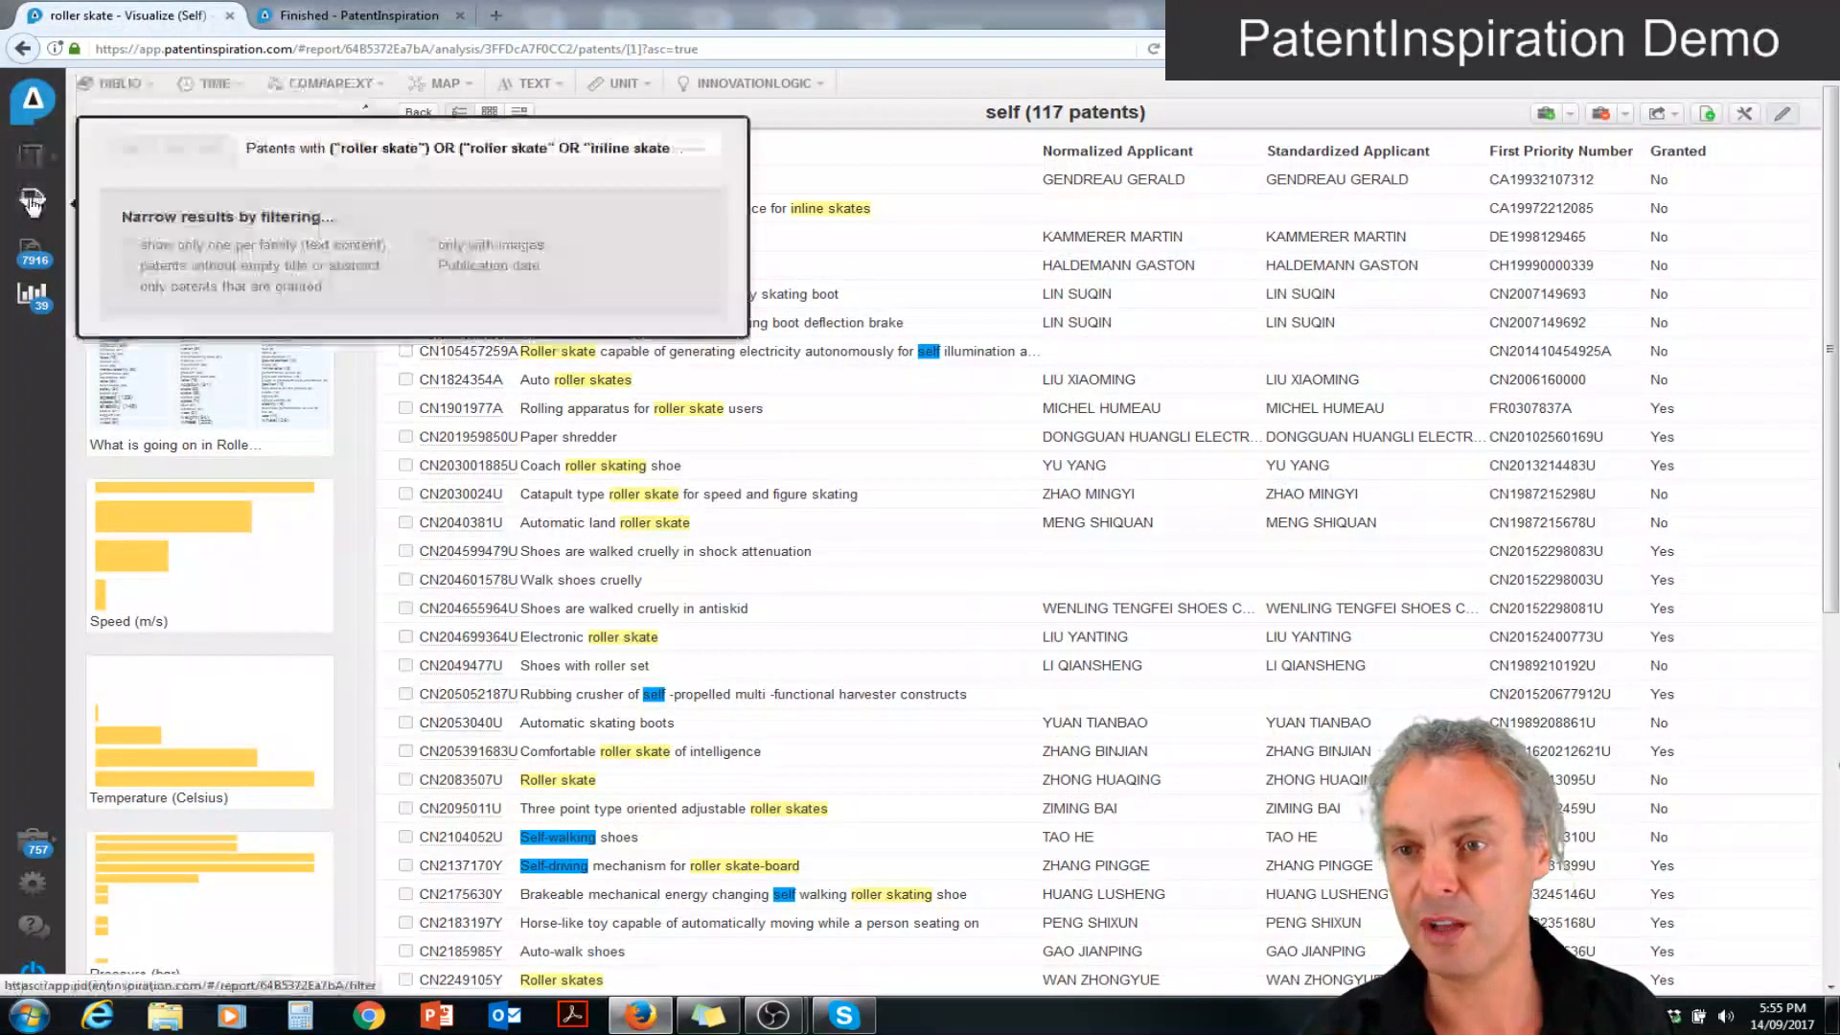
click(31, 201)
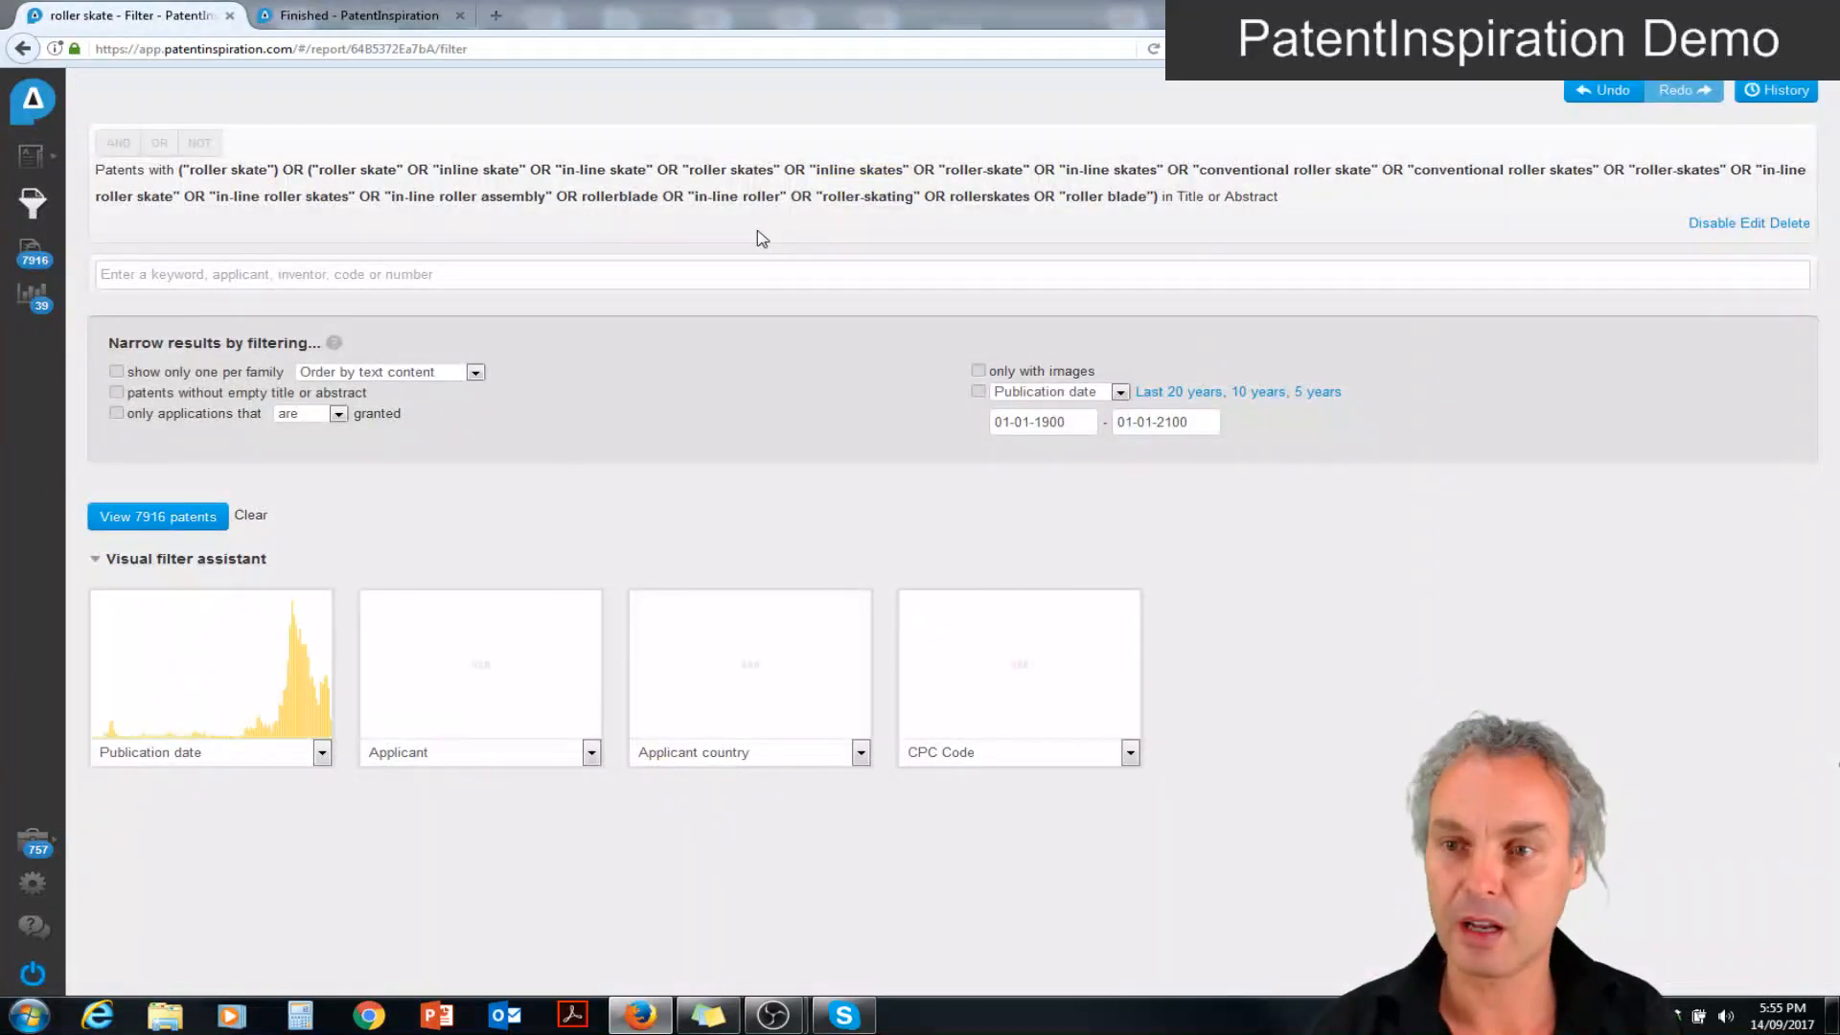
click(38, 256)
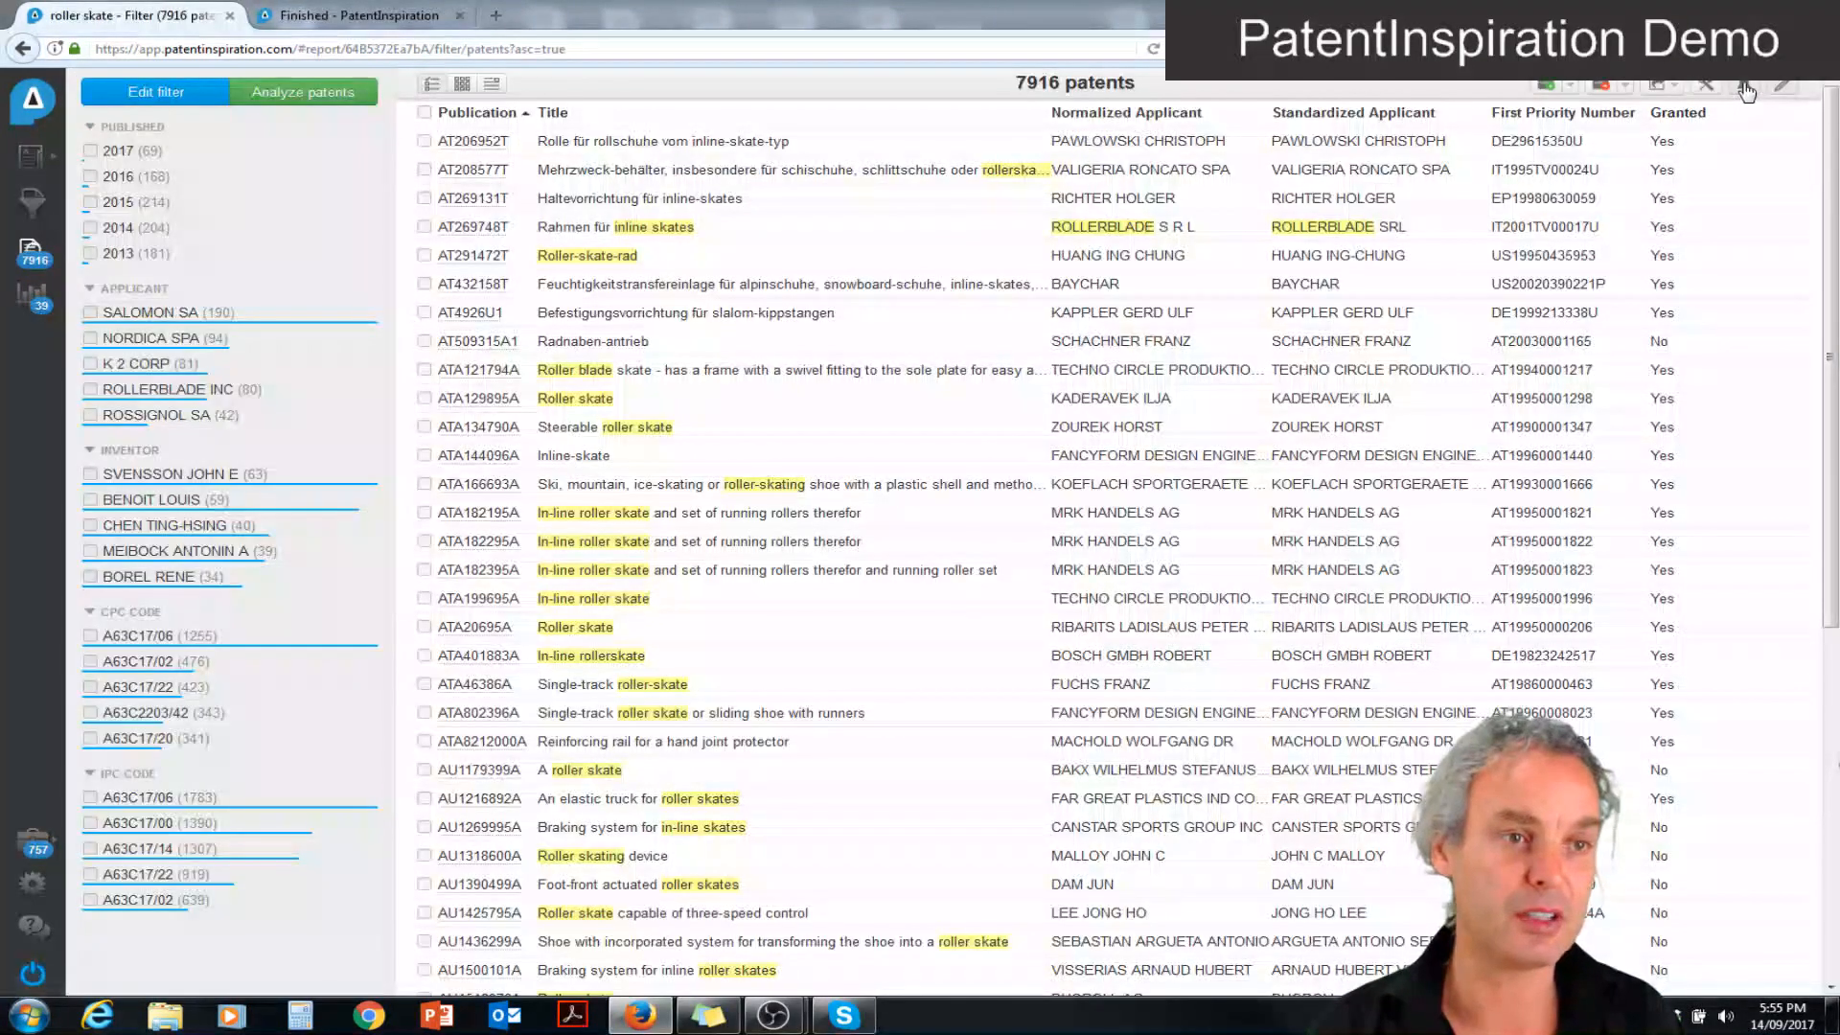
Start an alert for the current search, review the weekly and monthly frequency options, then cancel the alert
click(1744, 88)
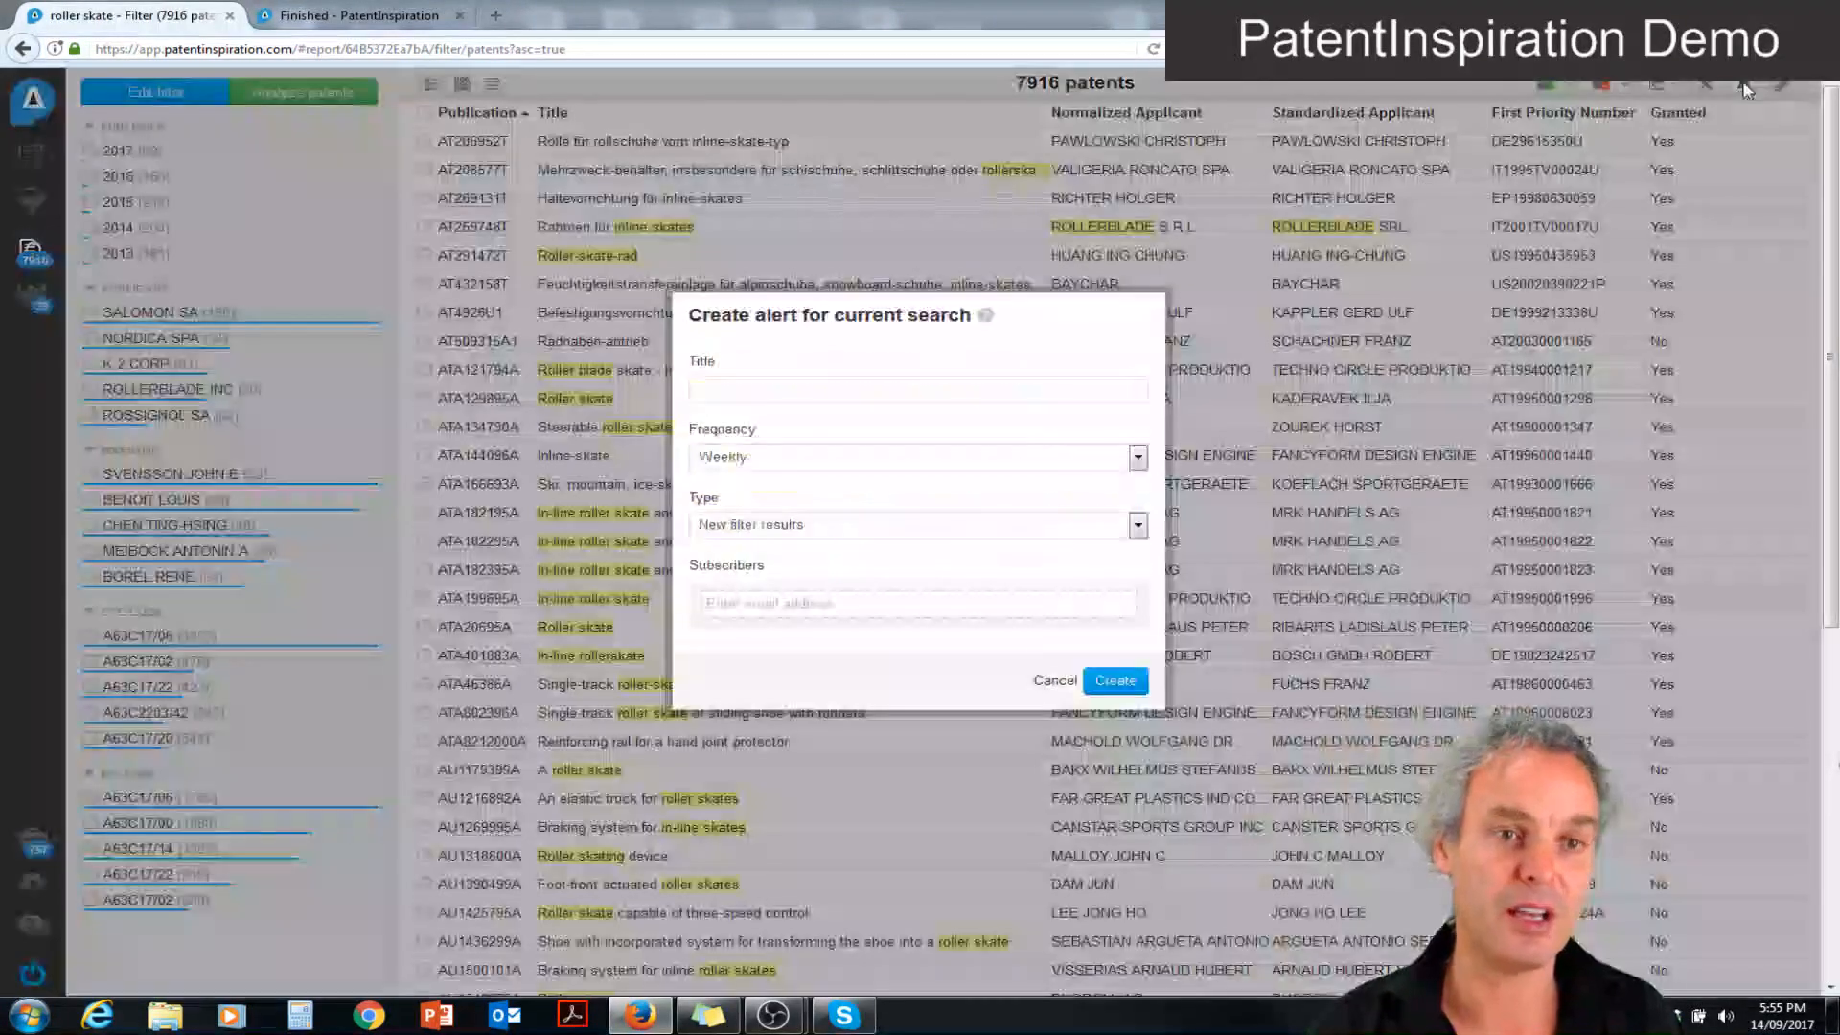
click(747, 458)
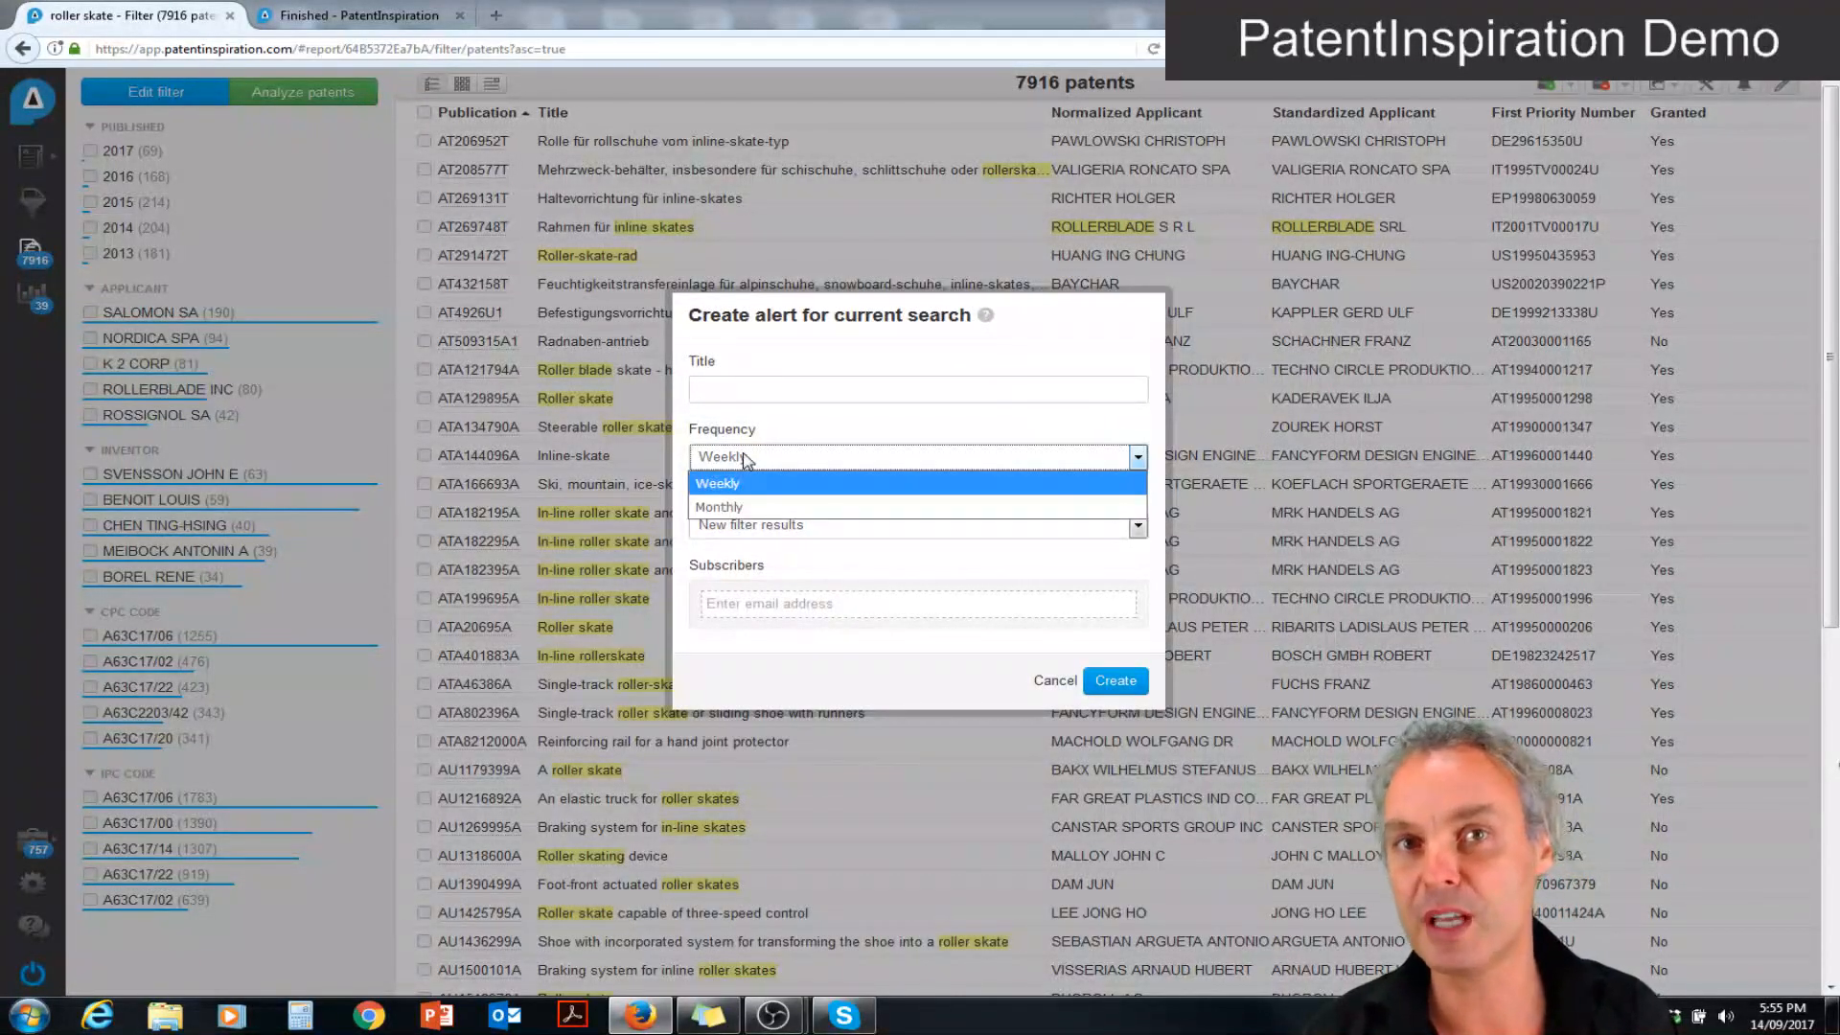
click(1057, 680)
click(1055, 680)
Go to the report's analysis overview and look through the thumbnails of the created analyses
click(29, 298)
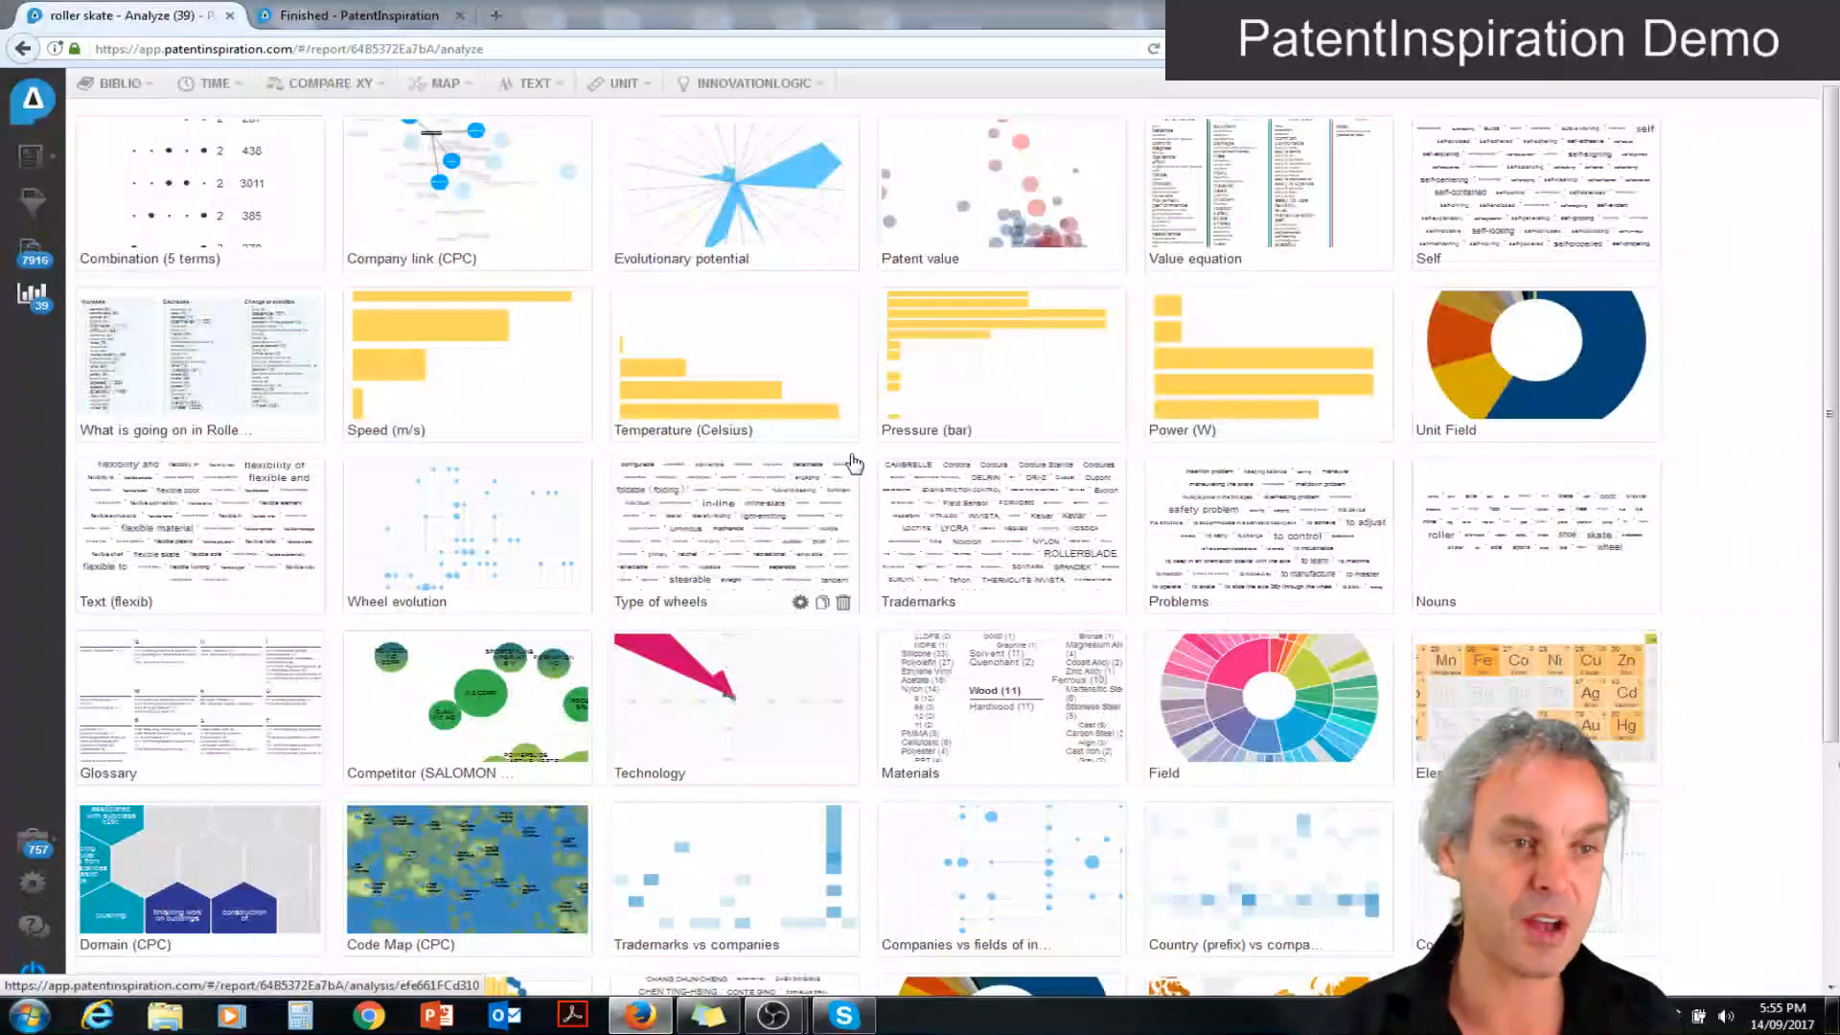
drag(1830, 206, 1833, 364)
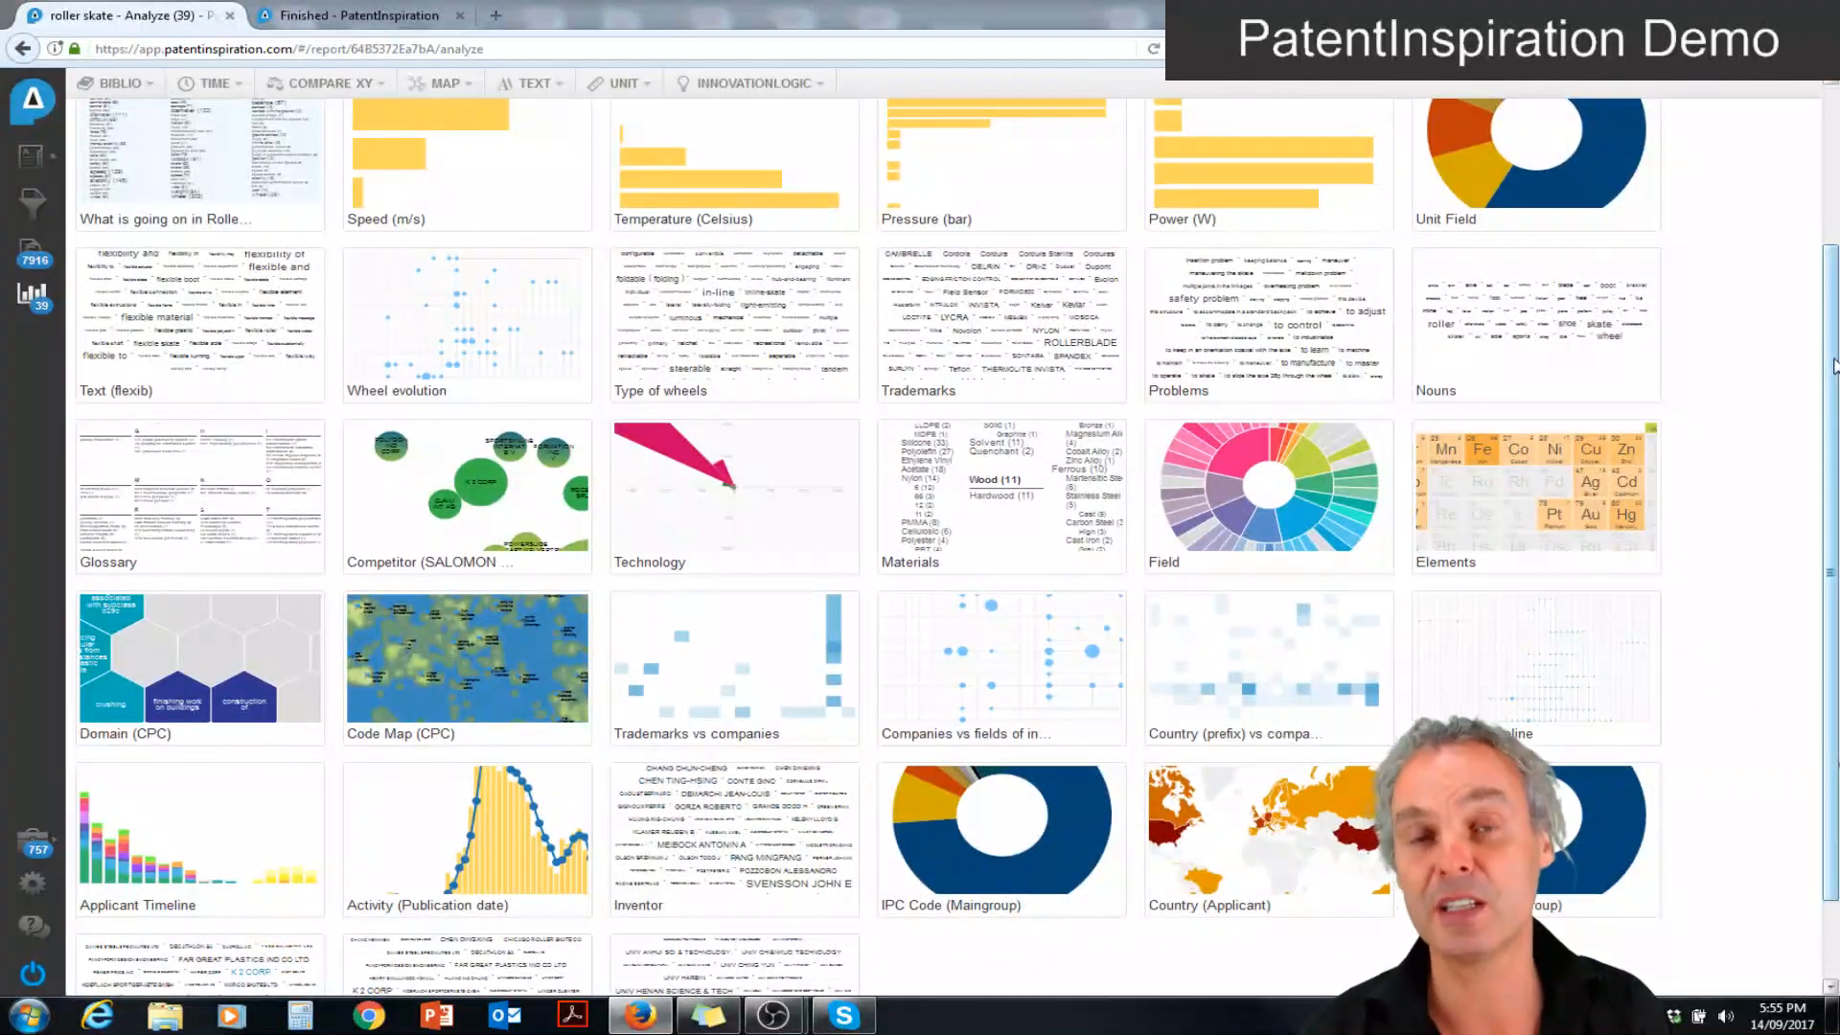